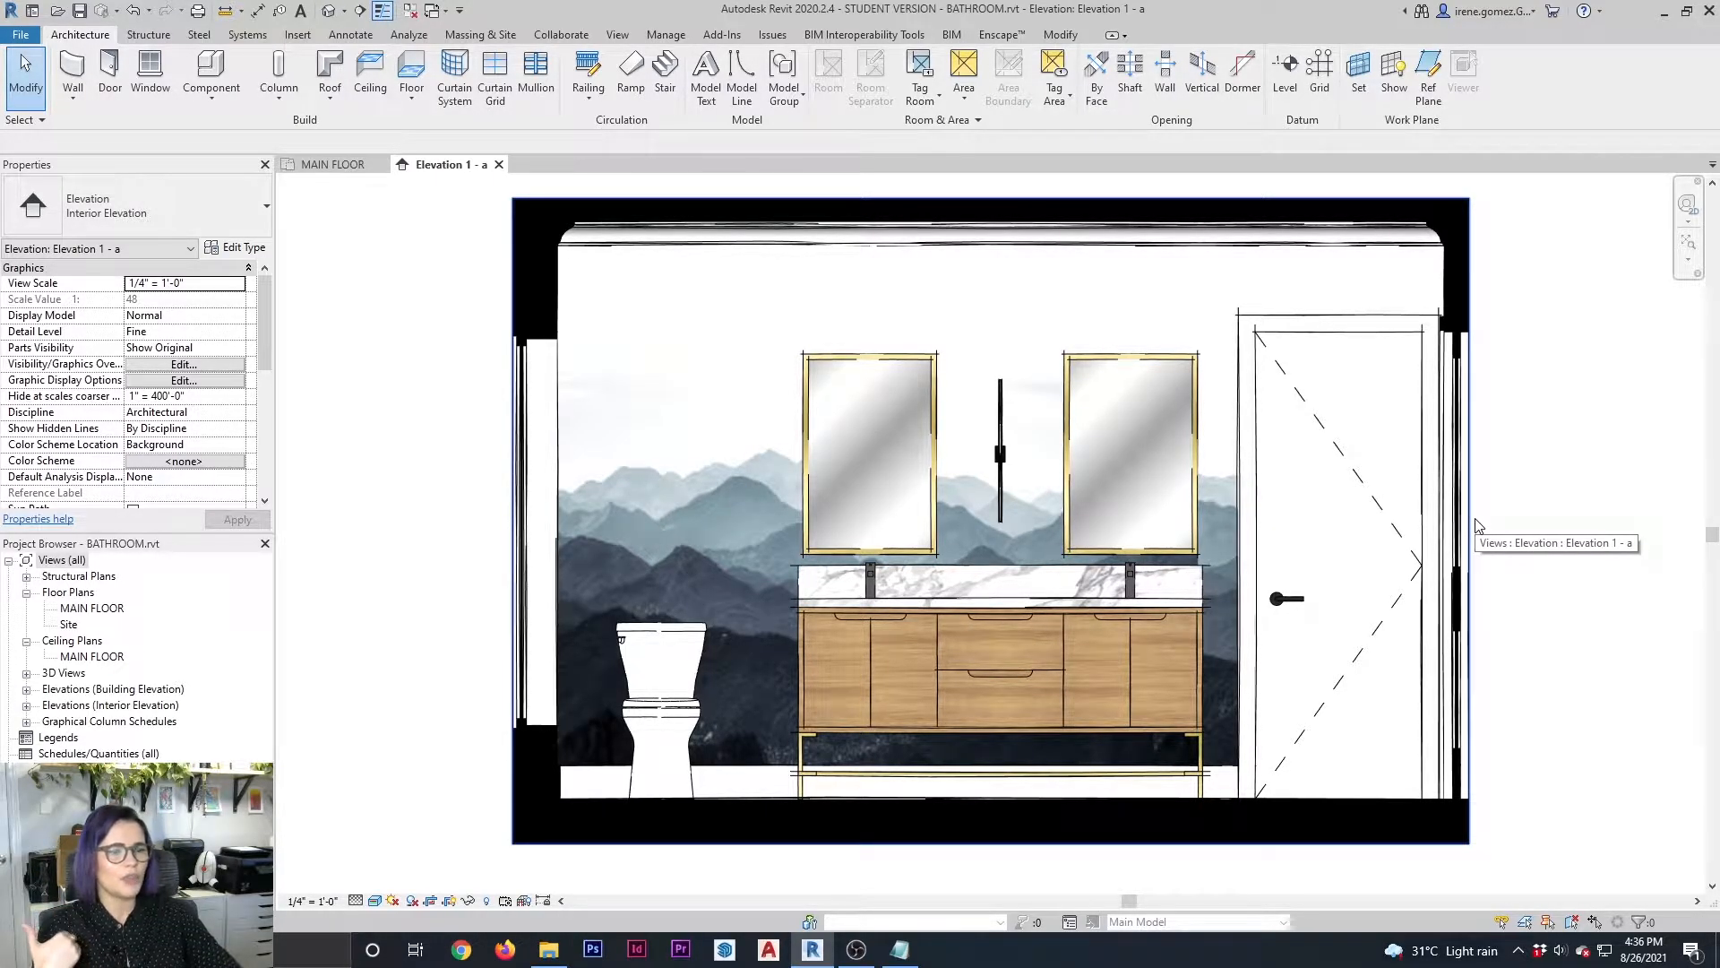
# Examine the mirrors, wall sconce, faucets and vanity materials in the bathroom interior elevation
pyautogui.scroll(5, 1055, 621)
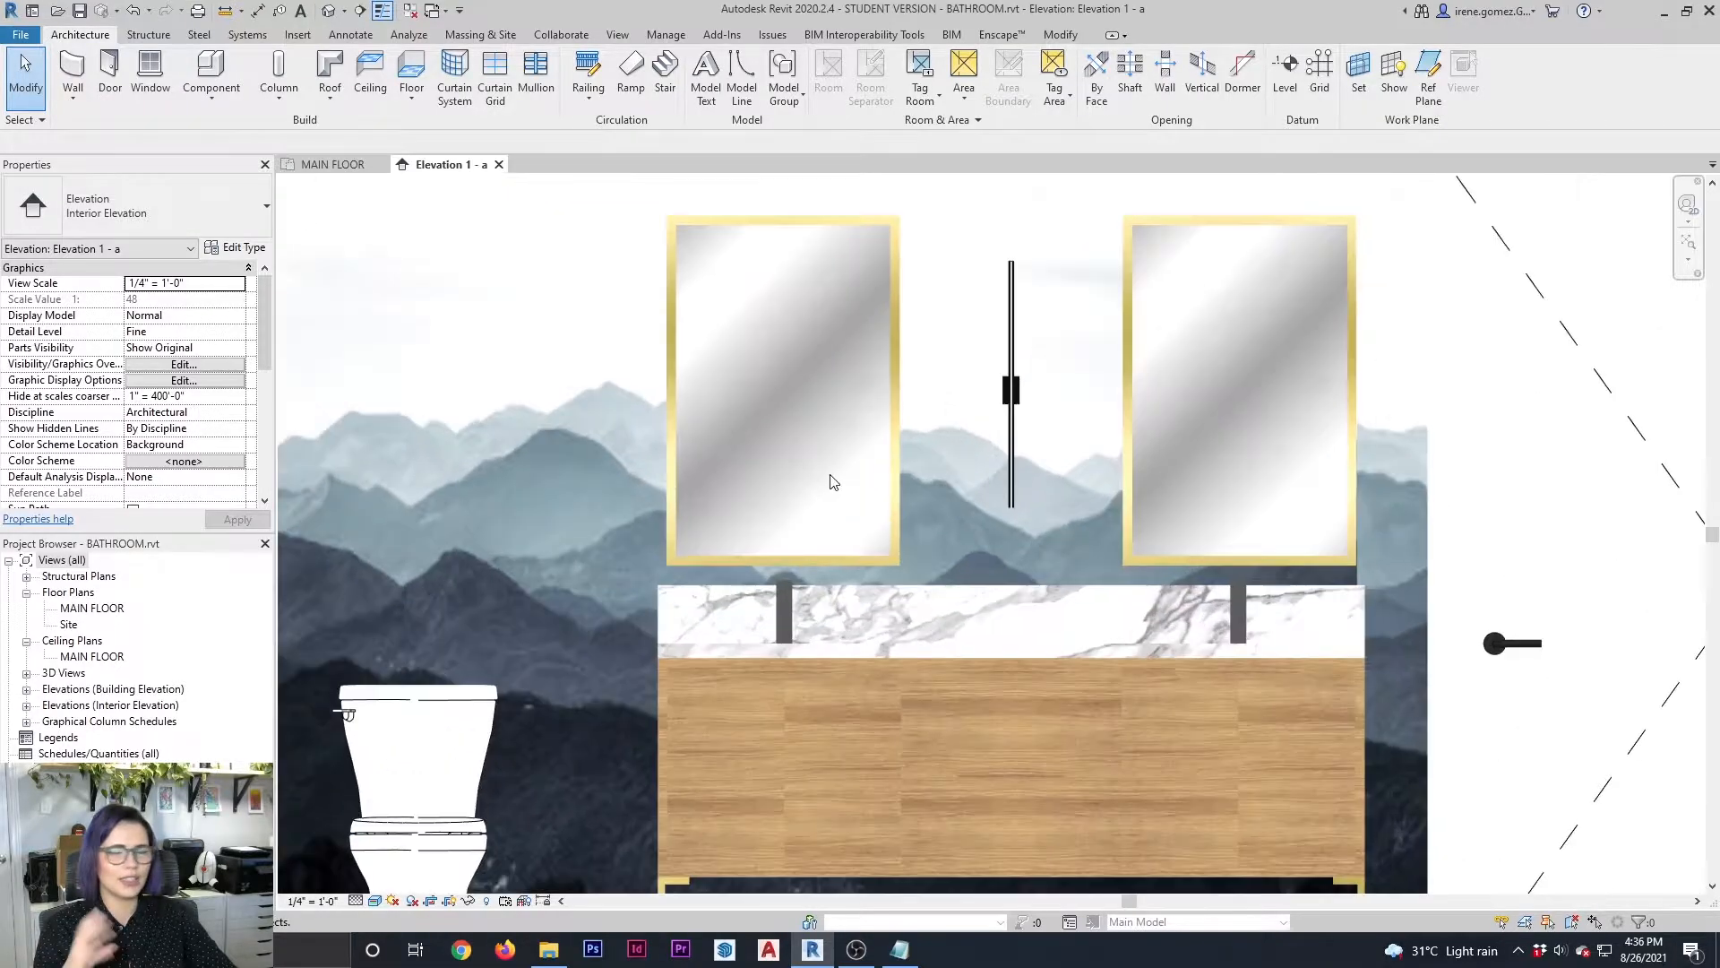
pyautogui.scroll(5, 997, 545)
pyautogui.scroll(-4, 771, 593)
pyautogui.scroll(2, 1081, 381)
pyautogui.scroll(1, 1057, 404)
pyautogui.scroll(-3, 1013, 394)
pyautogui.scroll(-4, 1001, 427)
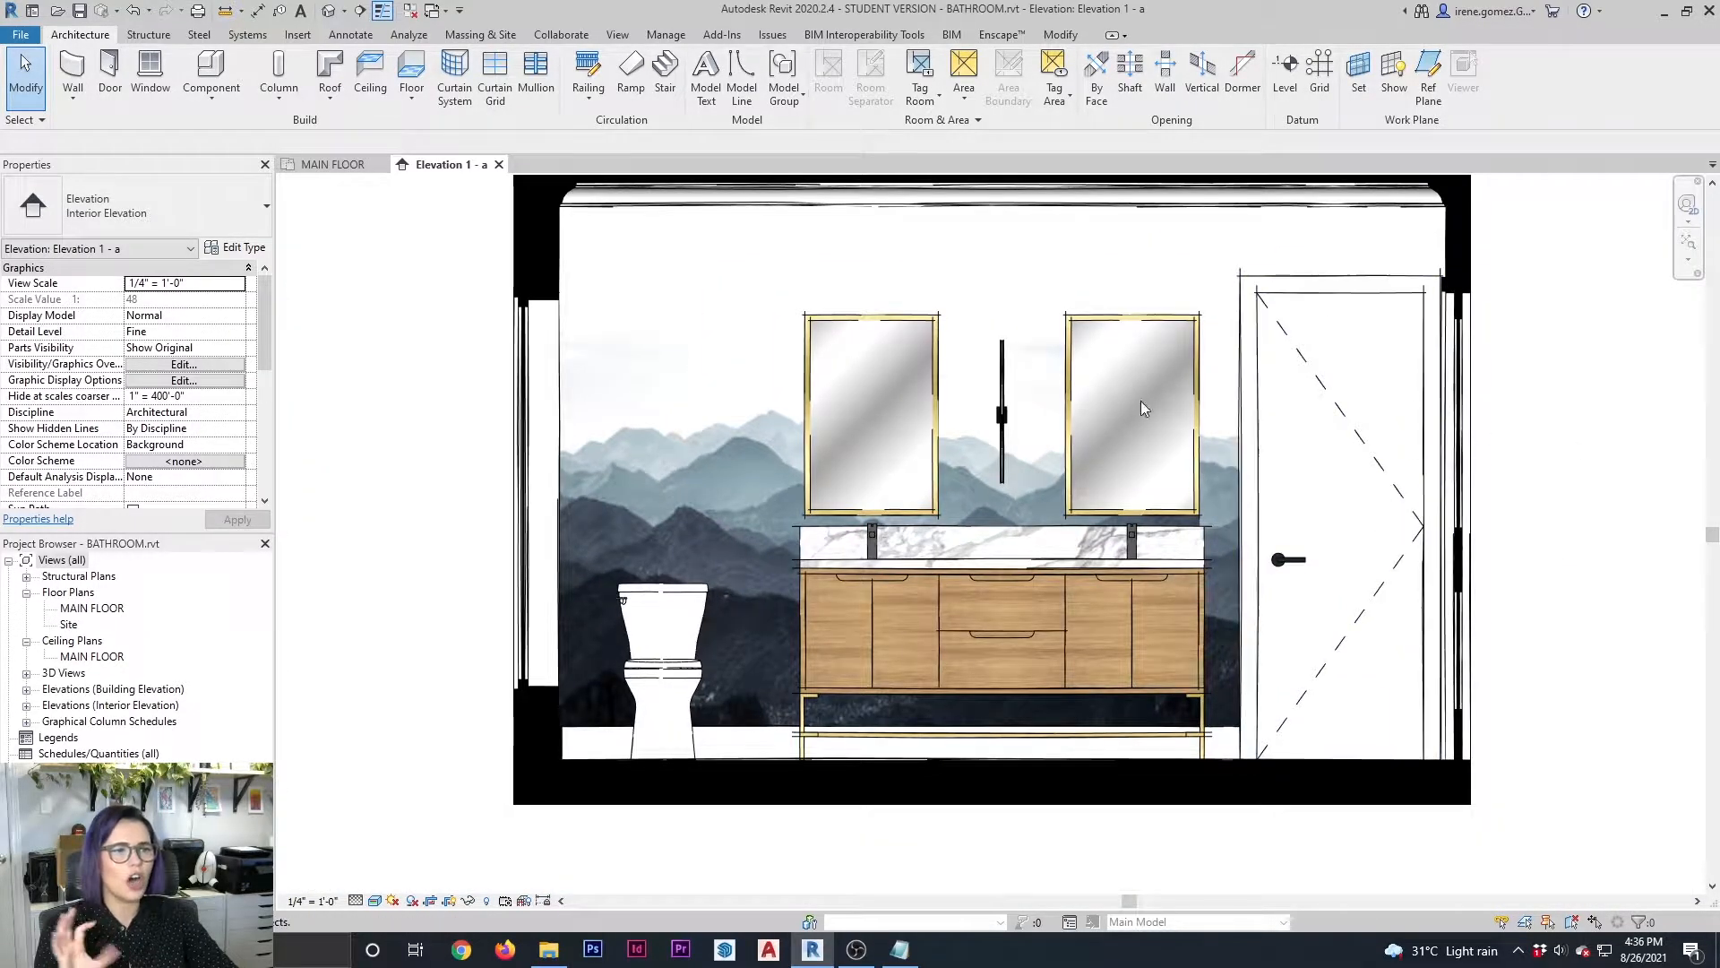
pyautogui.scroll(3, 1072, 471)
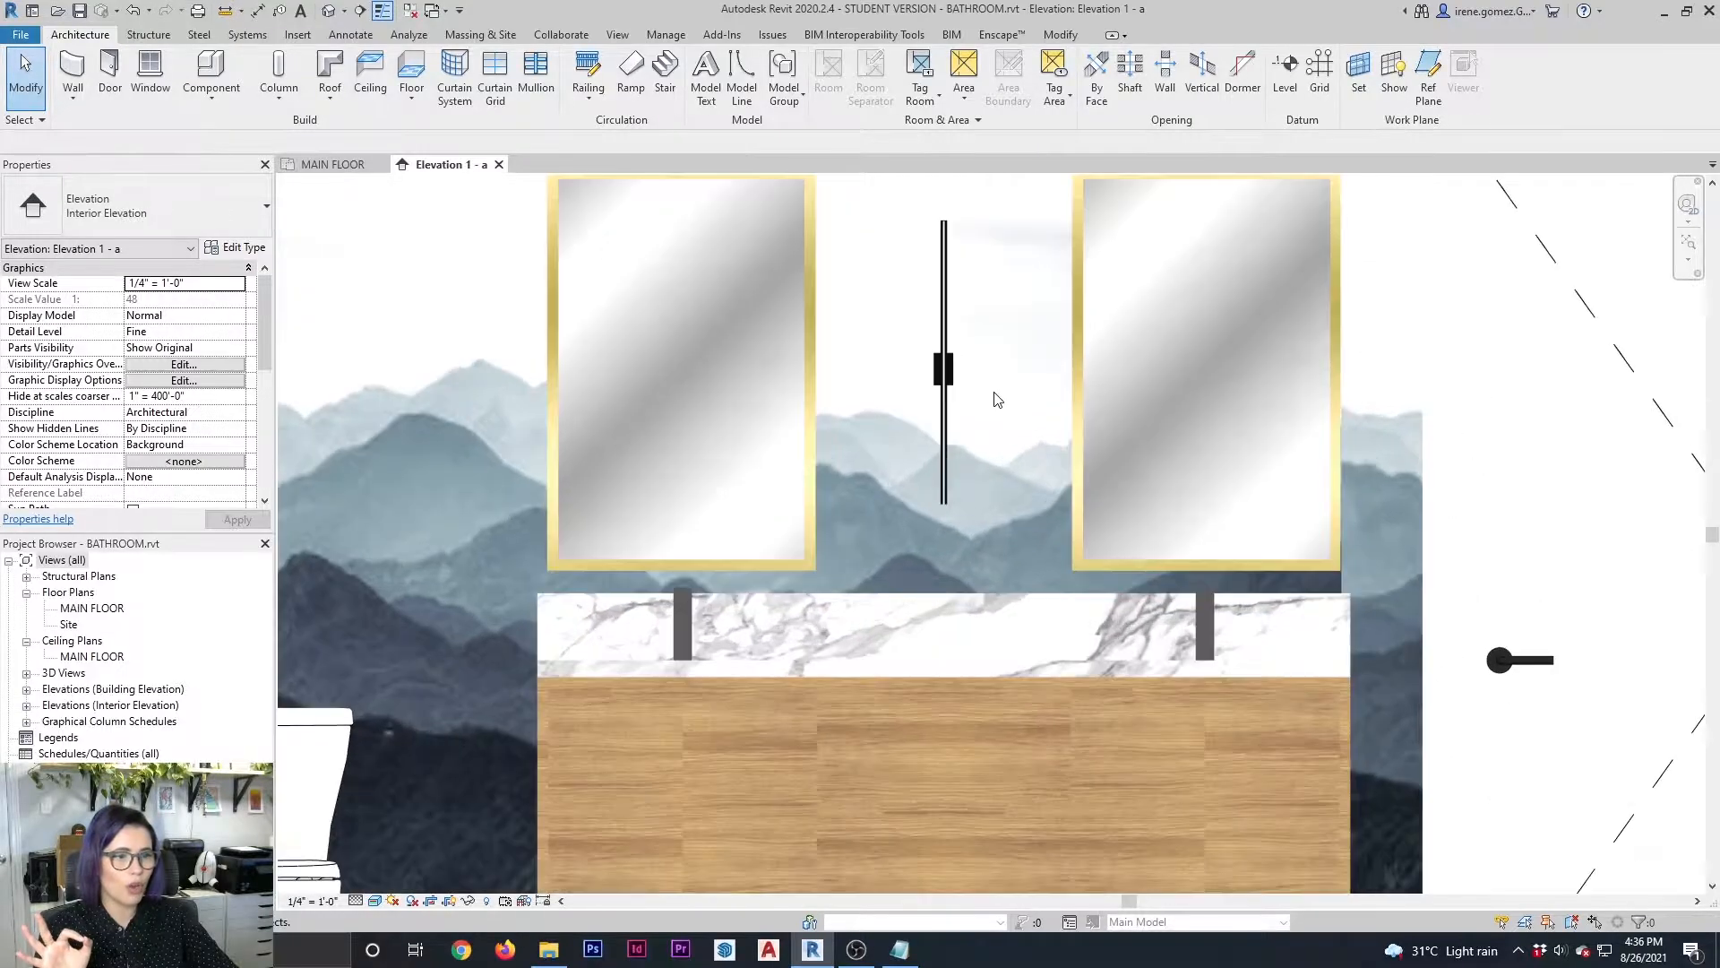
pyautogui.scroll(1, 998, 399)
pyautogui.moveTo(1037, 415); pyautogui.dragTo(1042, 445, button='middle')
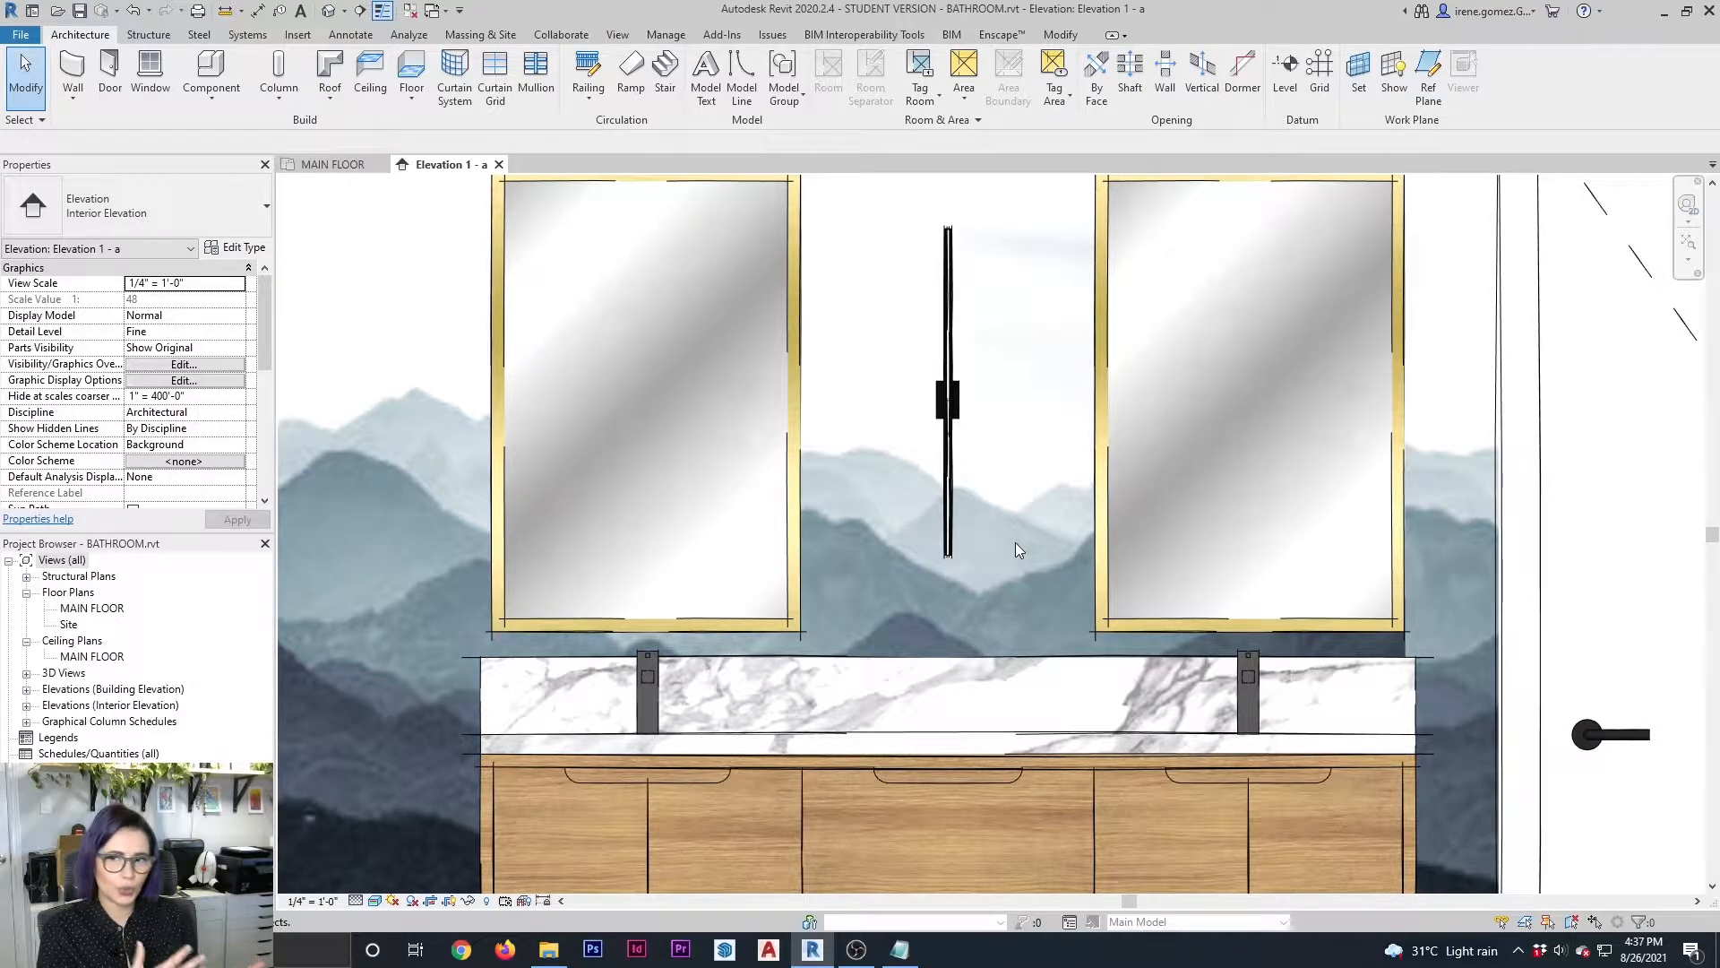
pyautogui.scroll(-3, 1015, 544)
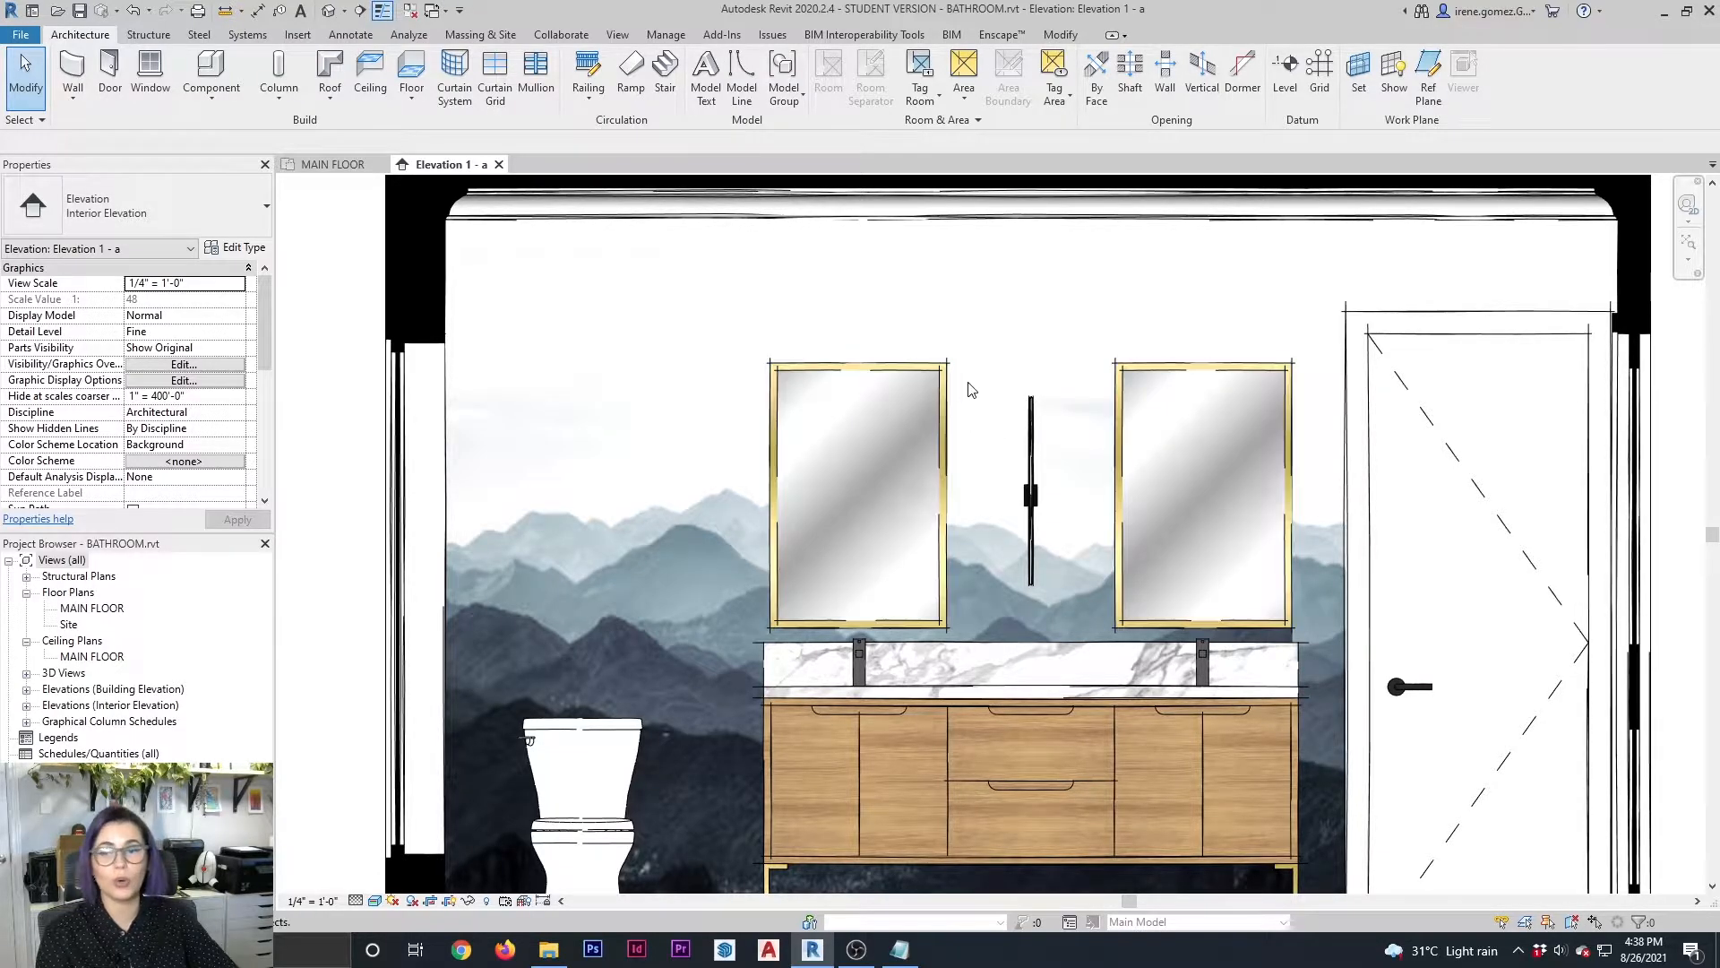
# Create a decal type named New Decal from the round wood-framed mirror image and place it on the wall above the toilet
pyautogui.click(298, 37)
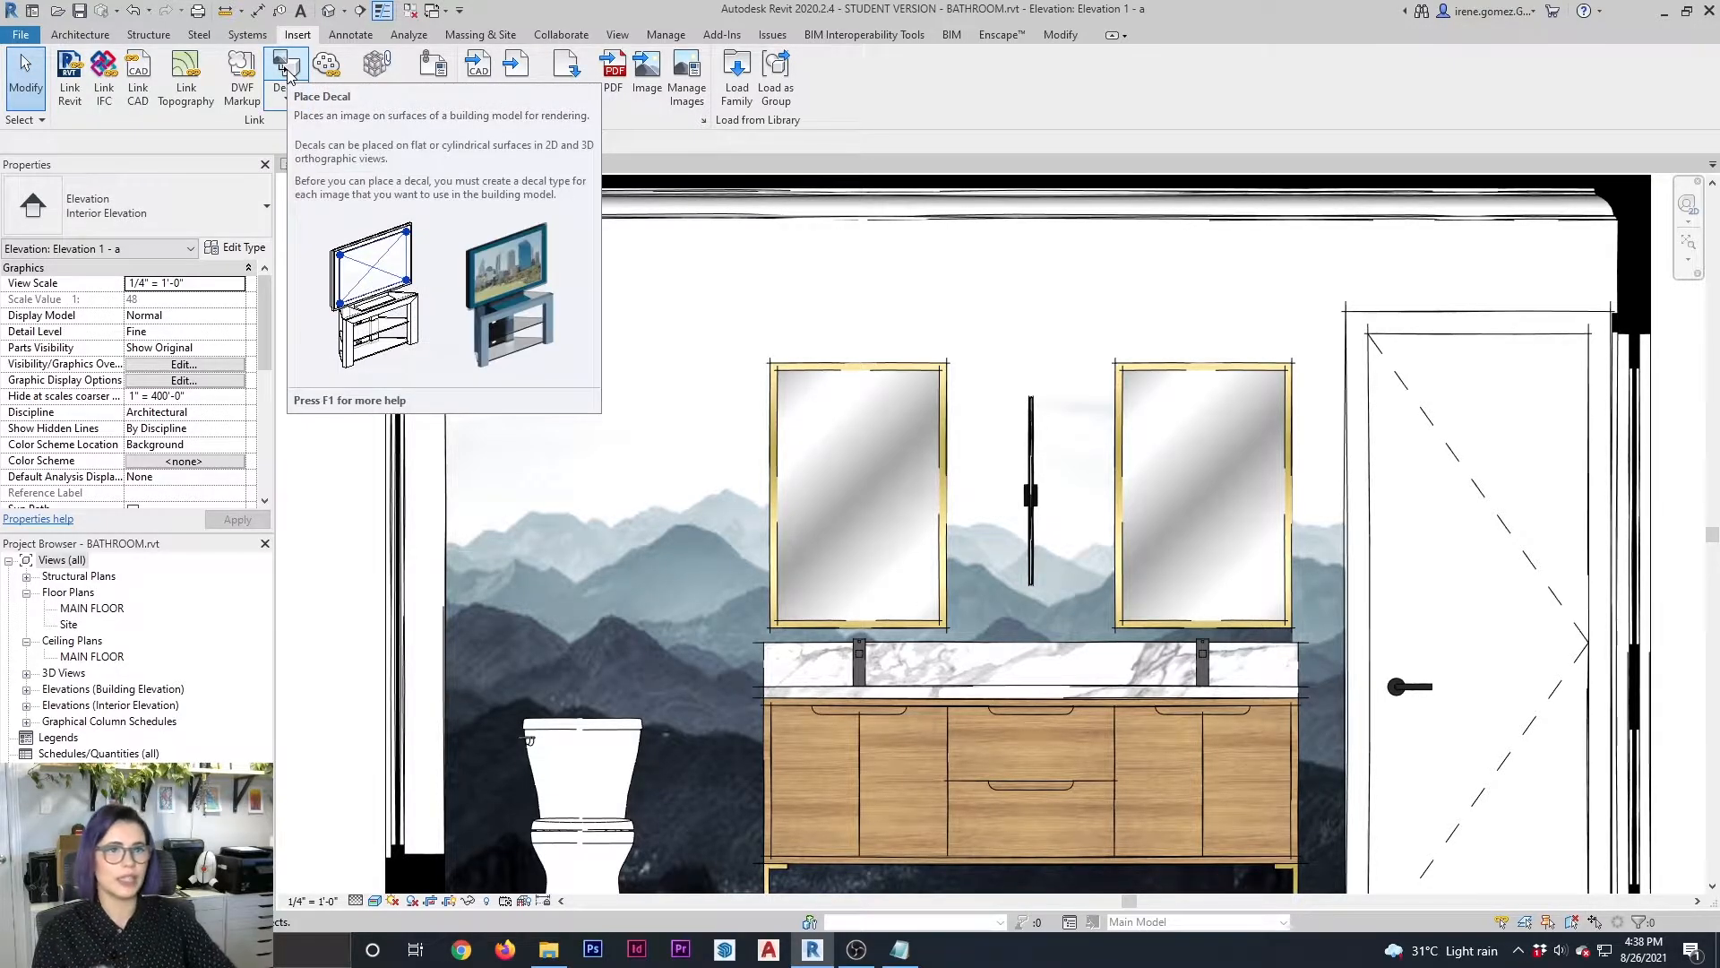
pyautogui.click(285, 68)
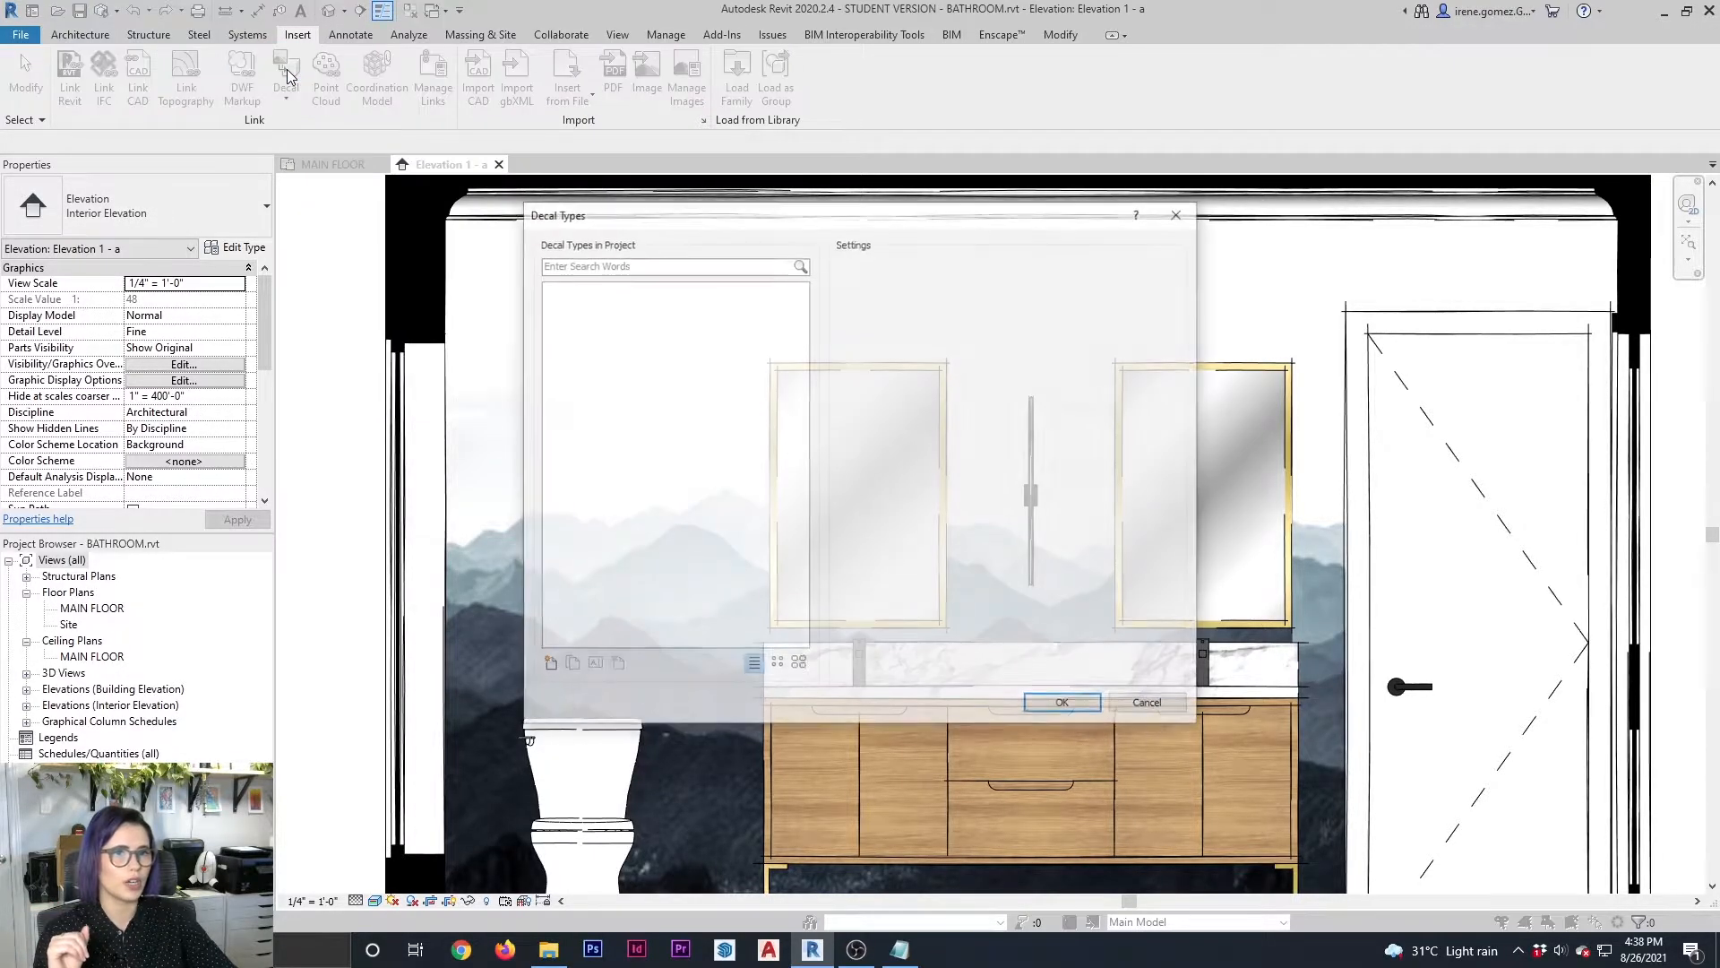
pyautogui.click(548, 664)
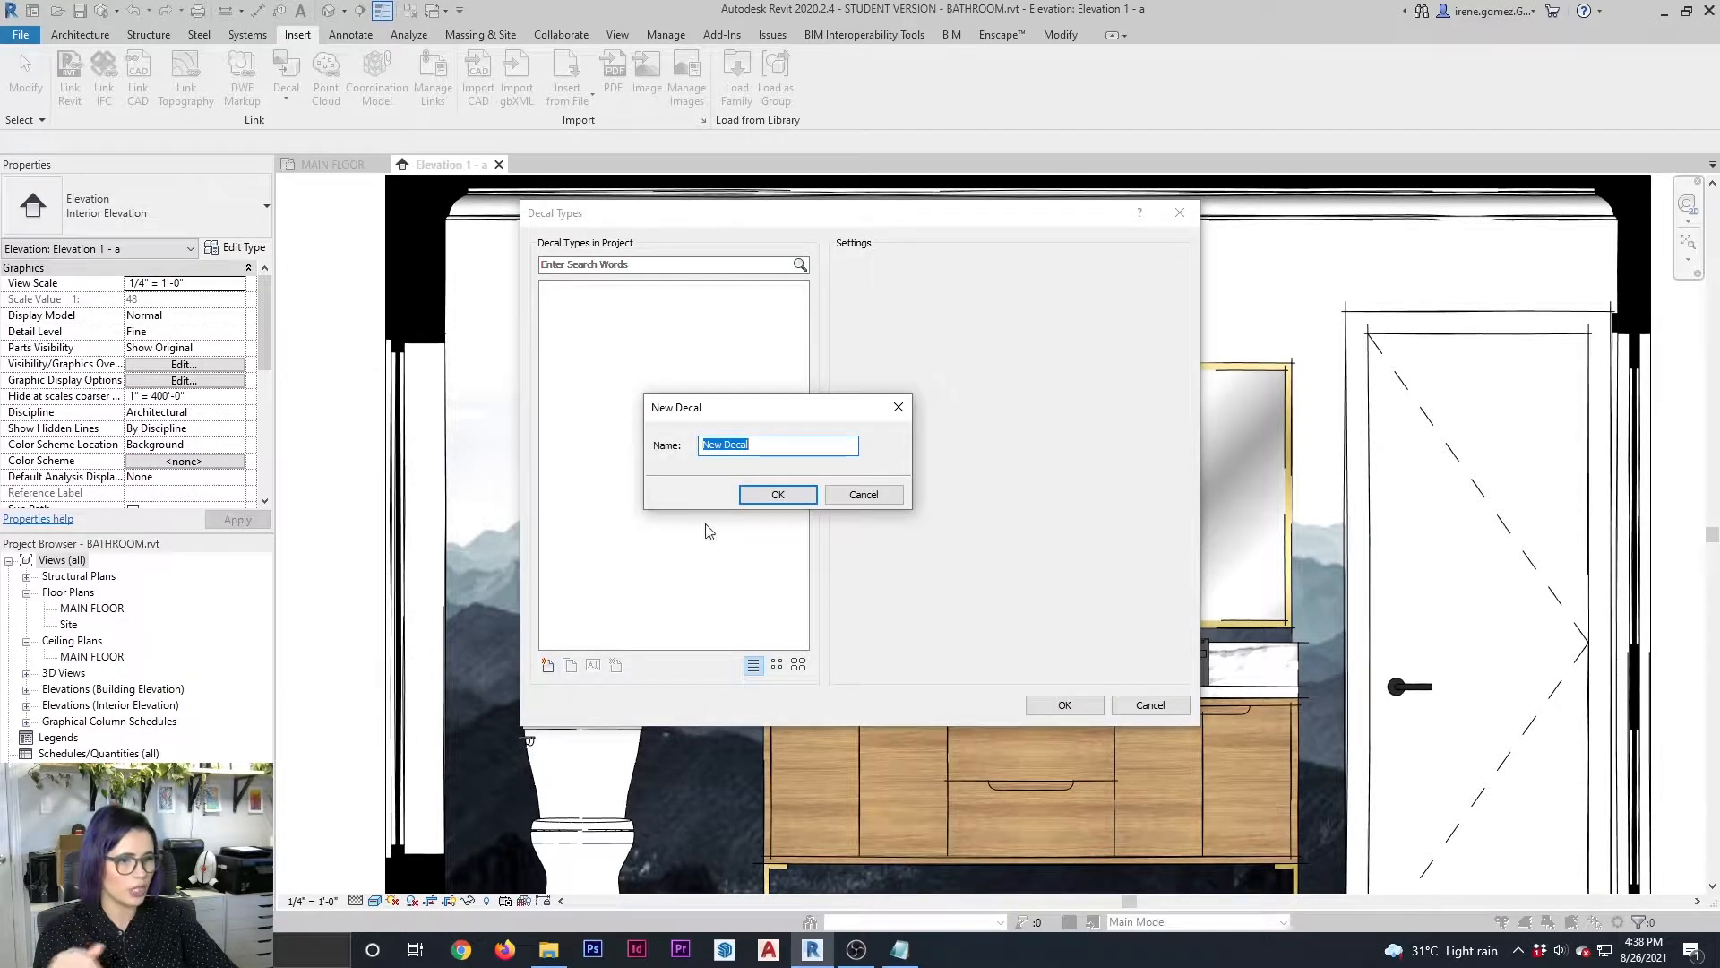
pyautogui.click(785, 493)
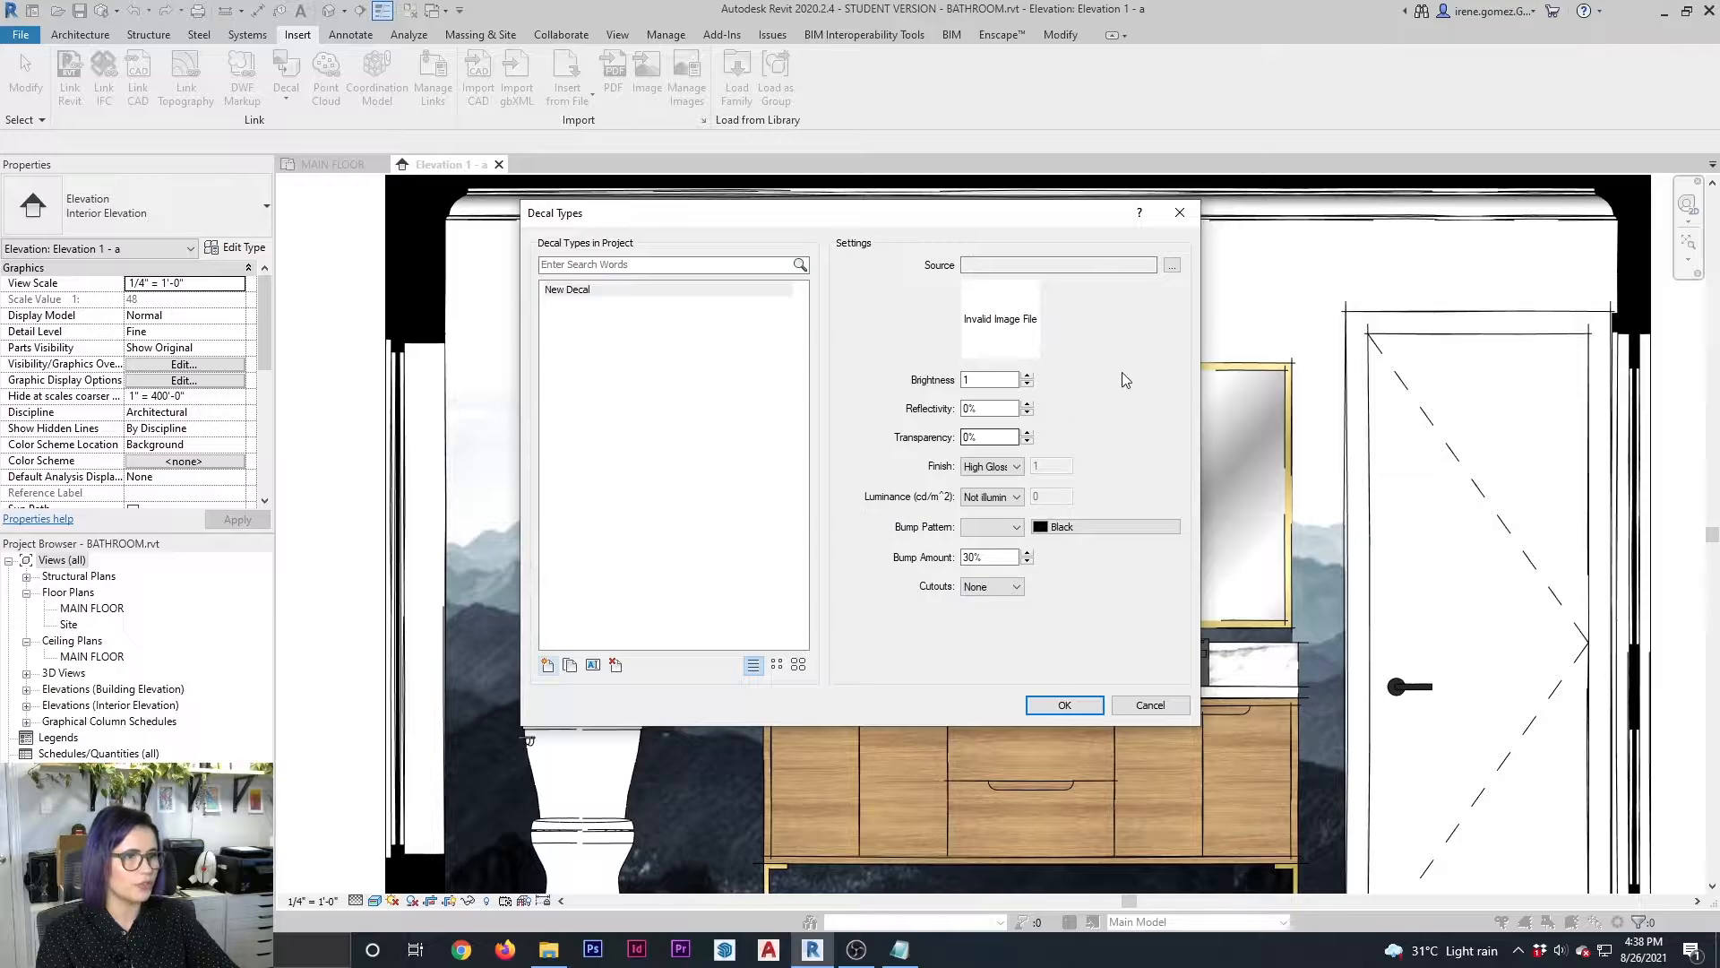
pyautogui.click(1172, 266)
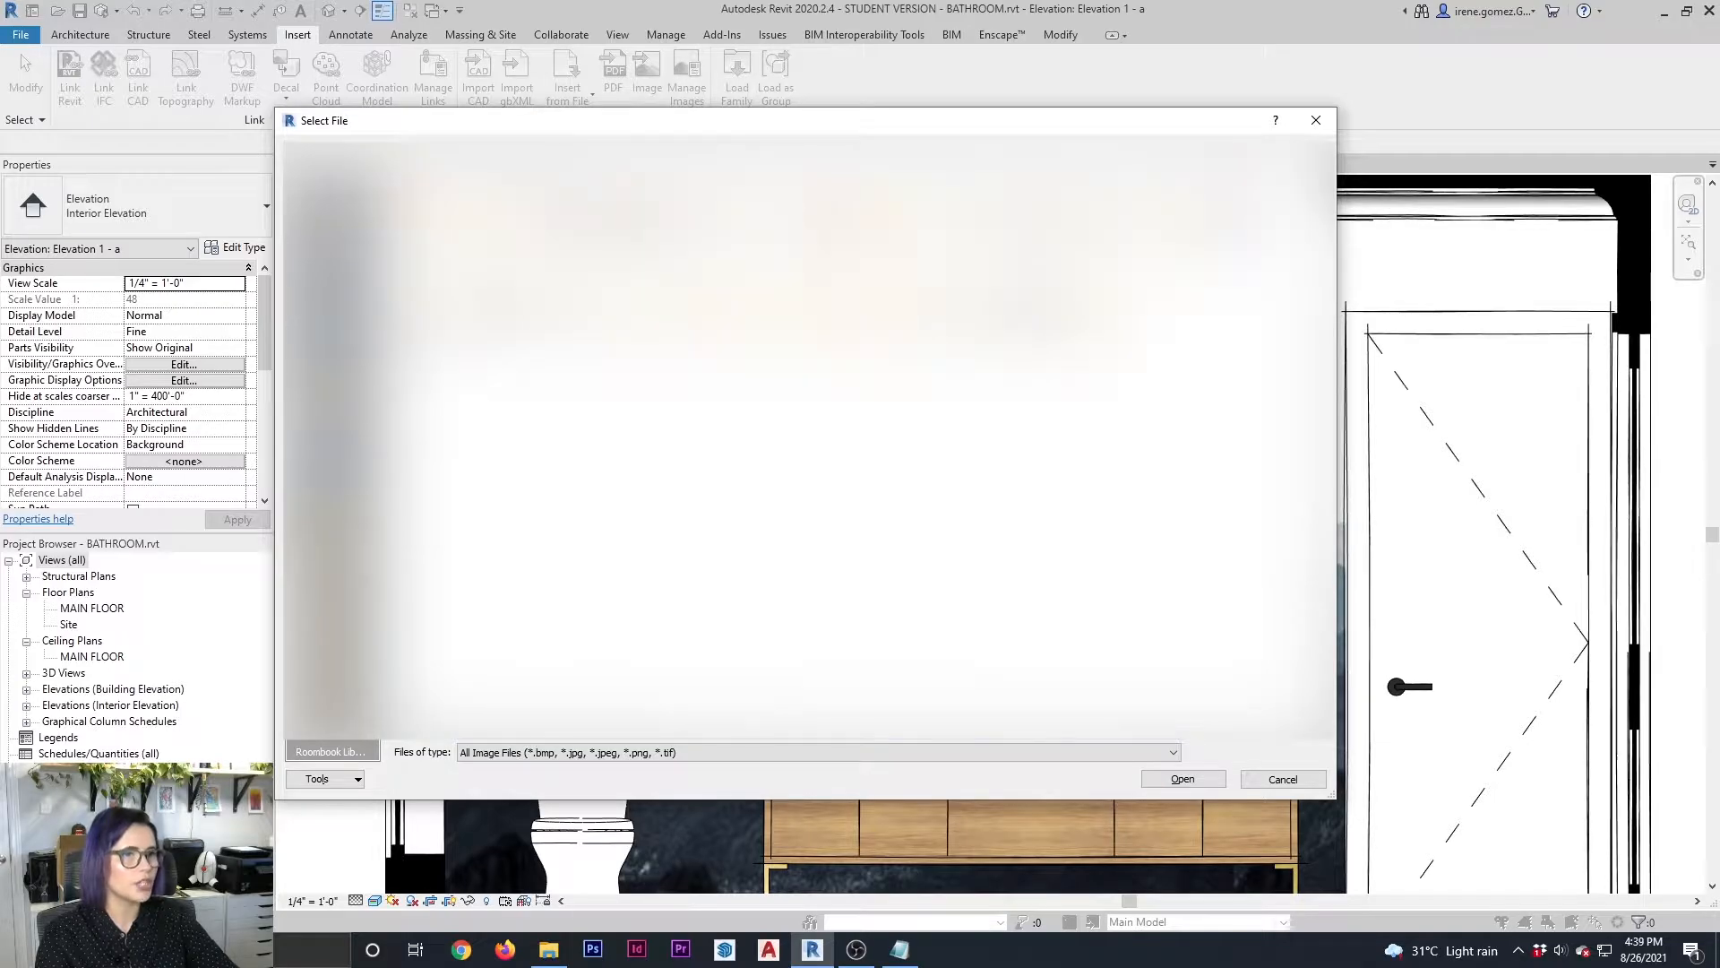
pyautogui.doubleClick(613, 291)
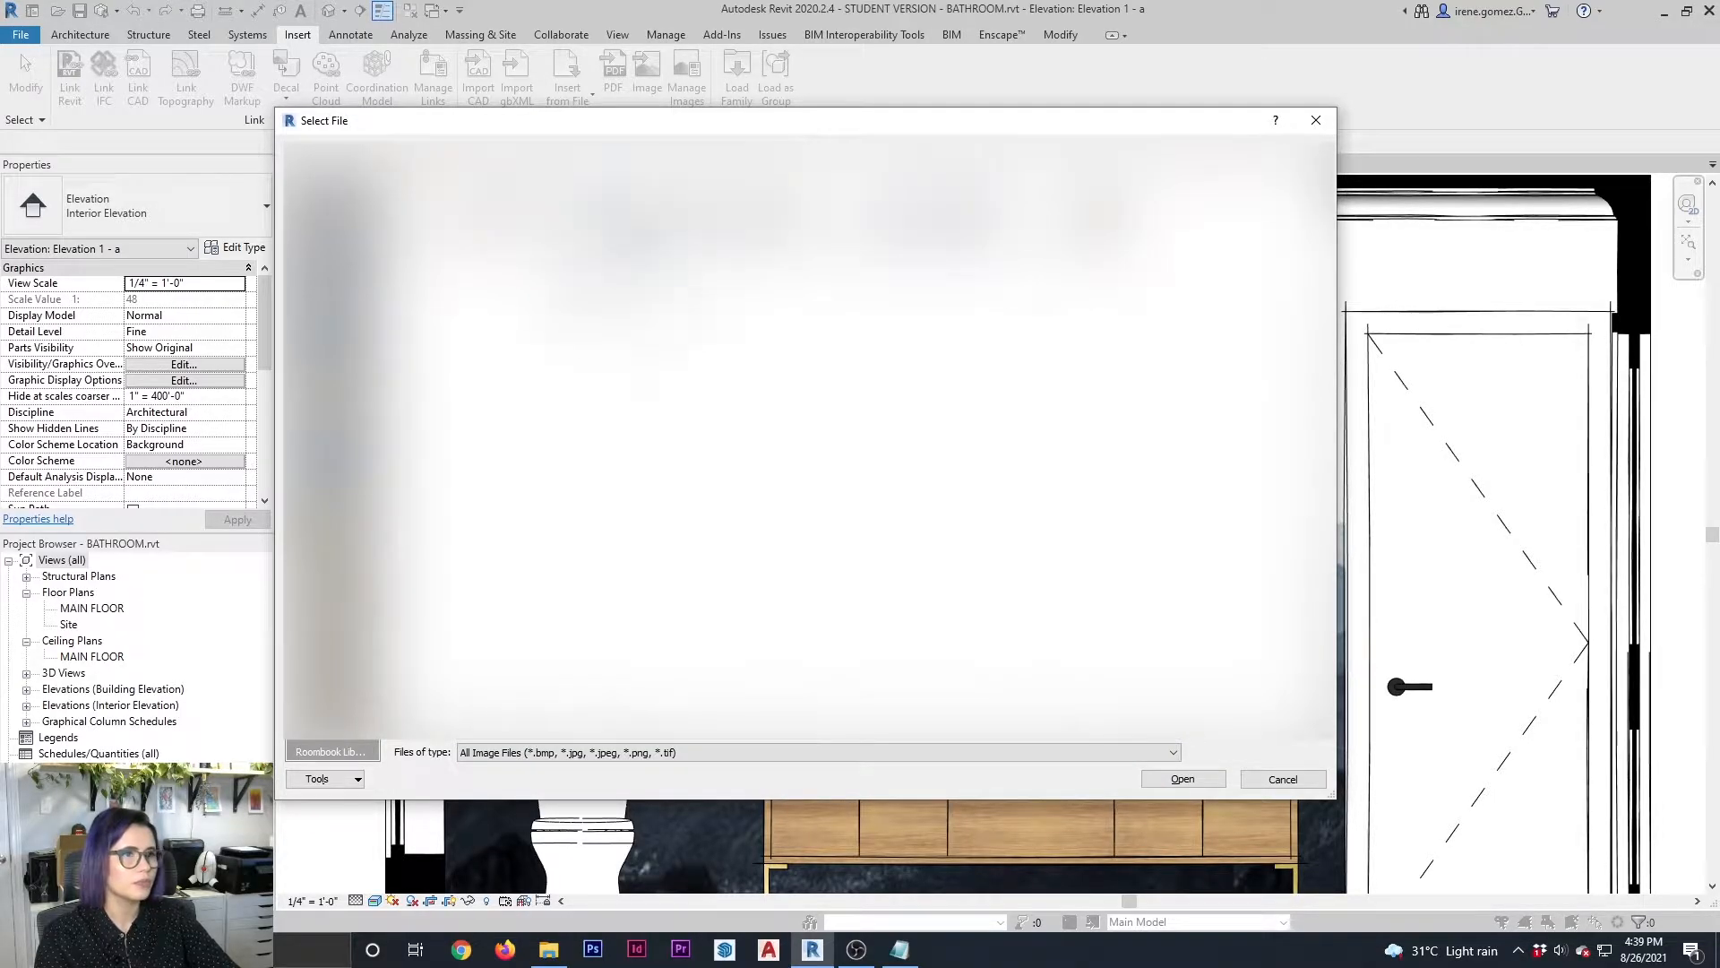
pyautogui.click(1095, 256)
pyautogui.click(1214, 782)
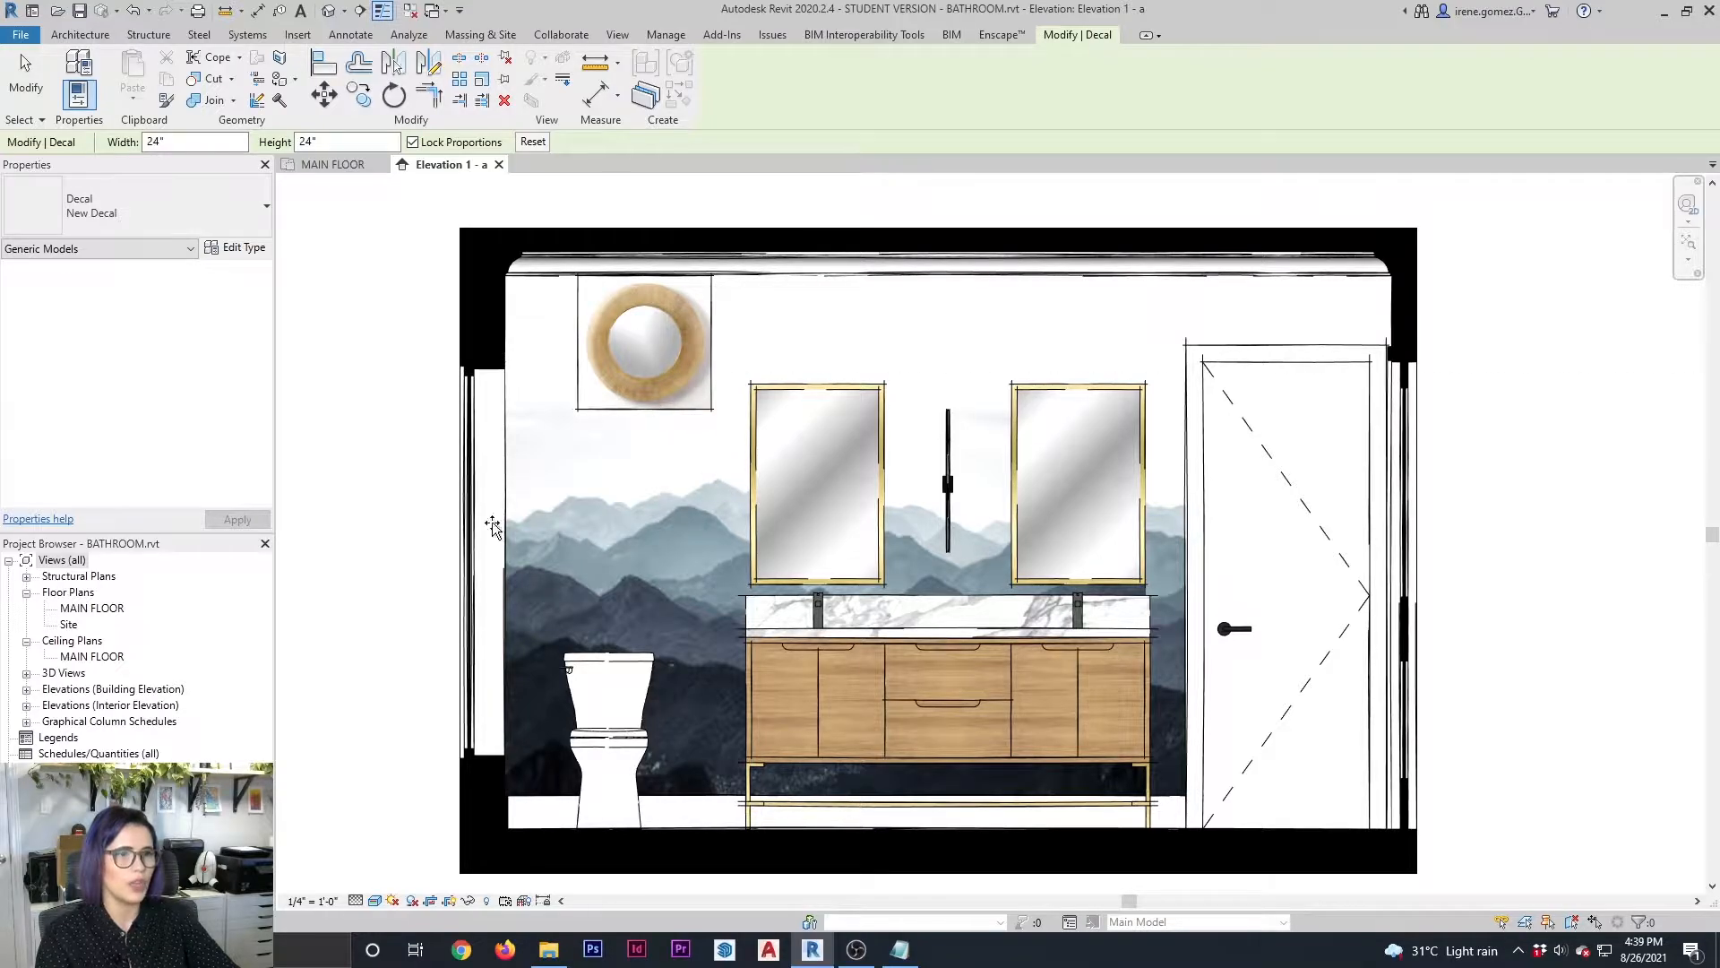
pyautogui.press('Escape')
pyautogui.press('Escape')
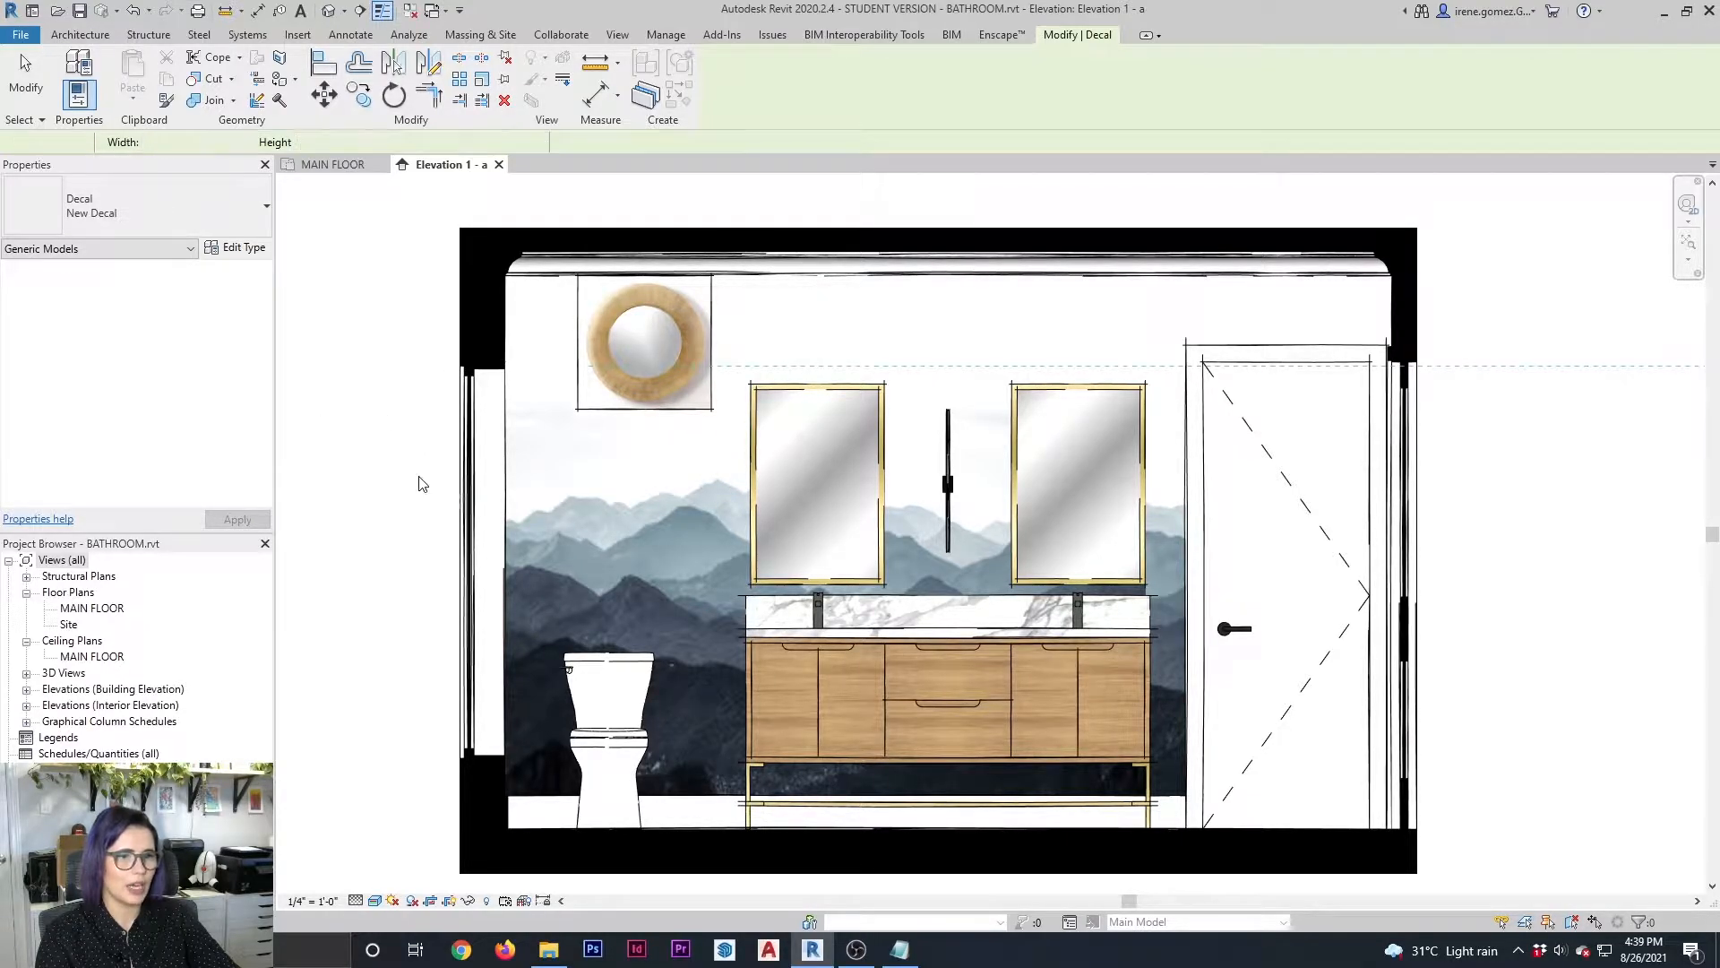
# Move the round mirror decal slightly lower on the wall above the toilet
pyautogui.click(673, 409)
pyautogui.moveTo(673, 408); pyautogui.dragTo(652, 477)
pyautogui.click(373, 578)
# Delete the round mirror decal from the wall above the toilet
pyautogui.scroll(3, 413, 582)
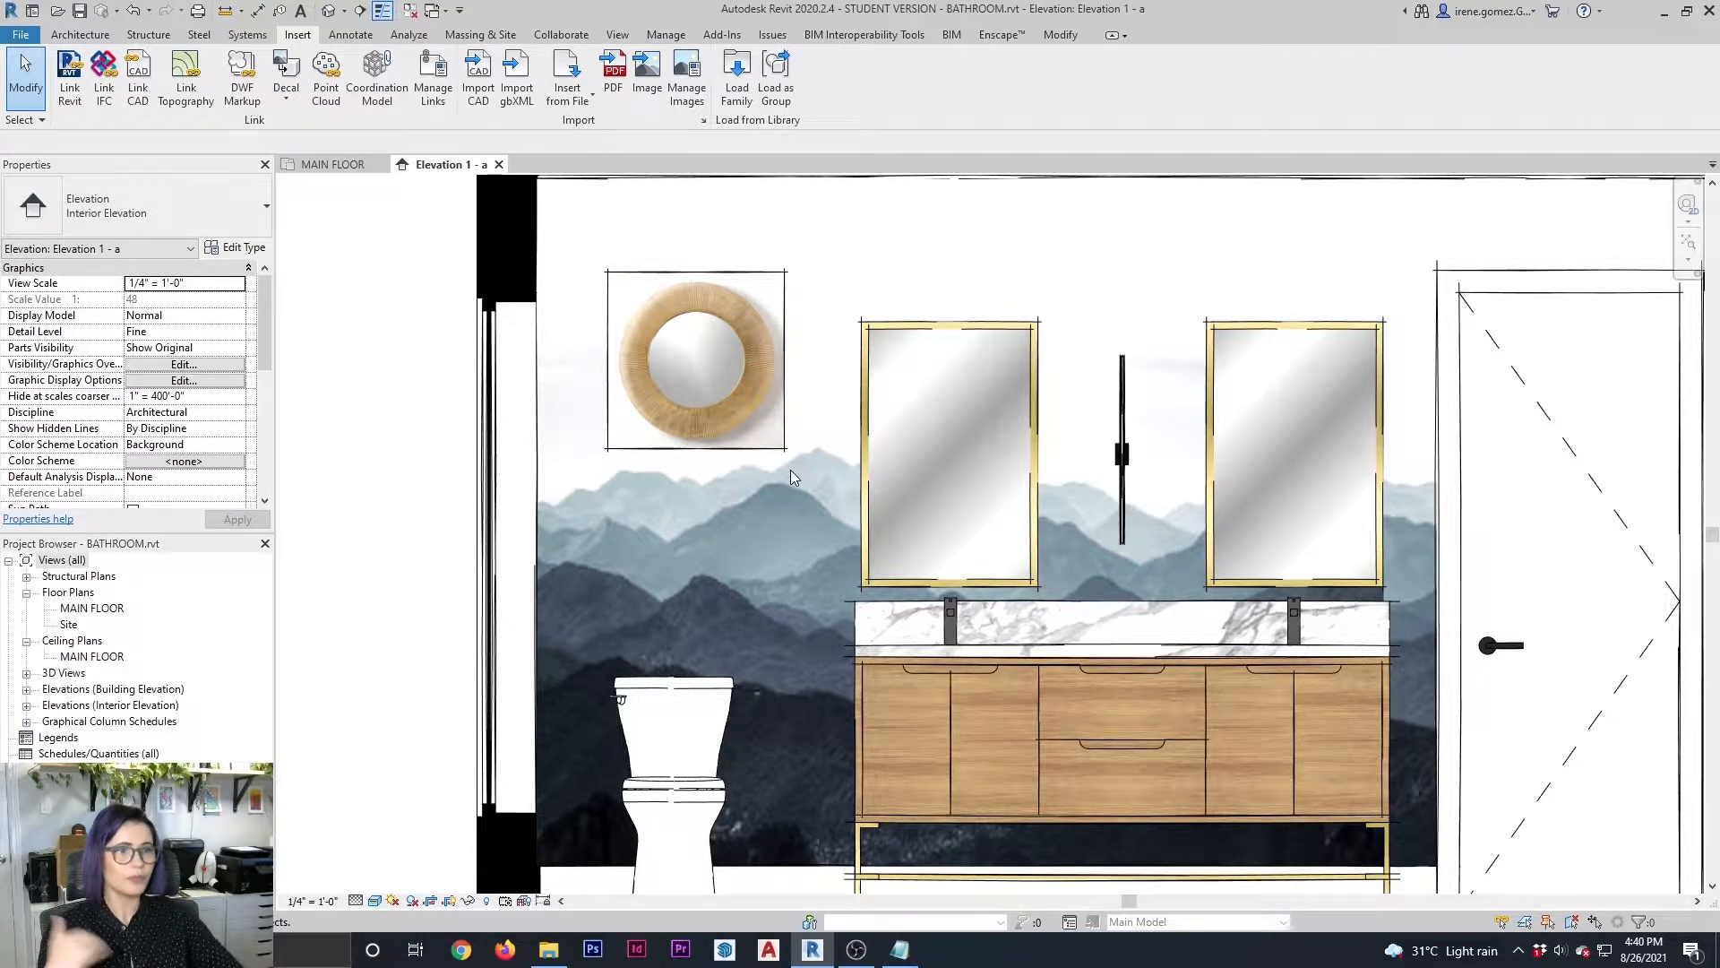
pyautogui.click(766, 288)
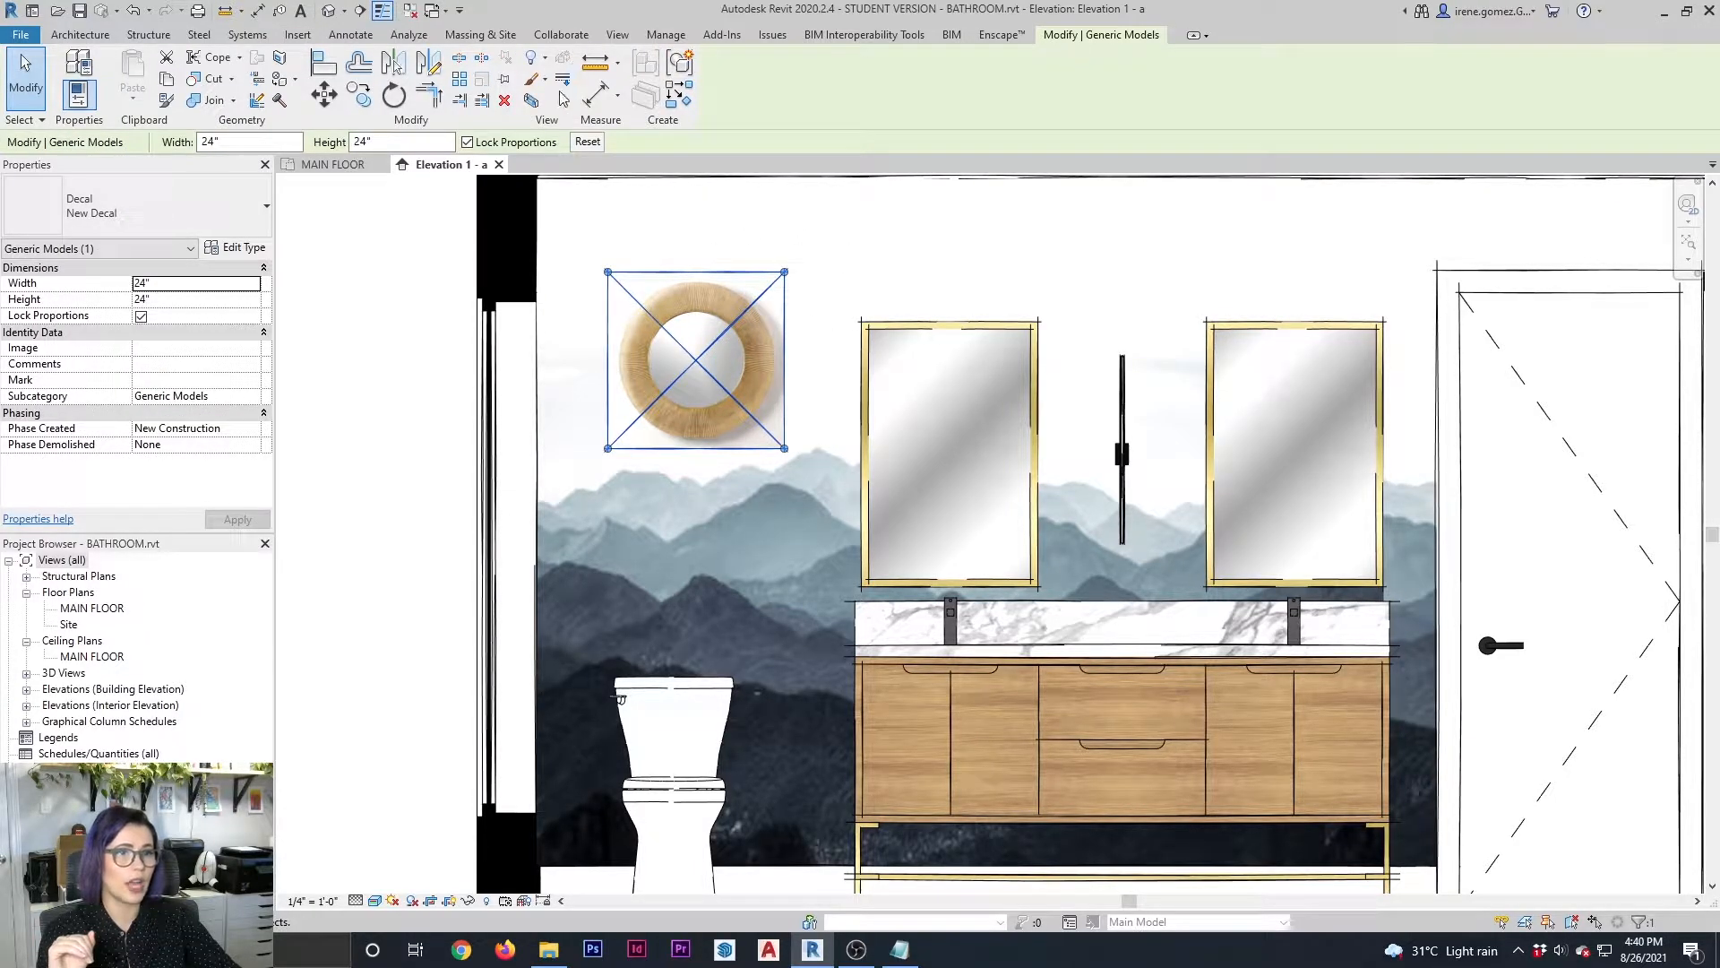
pyautogui.click(371, 605)
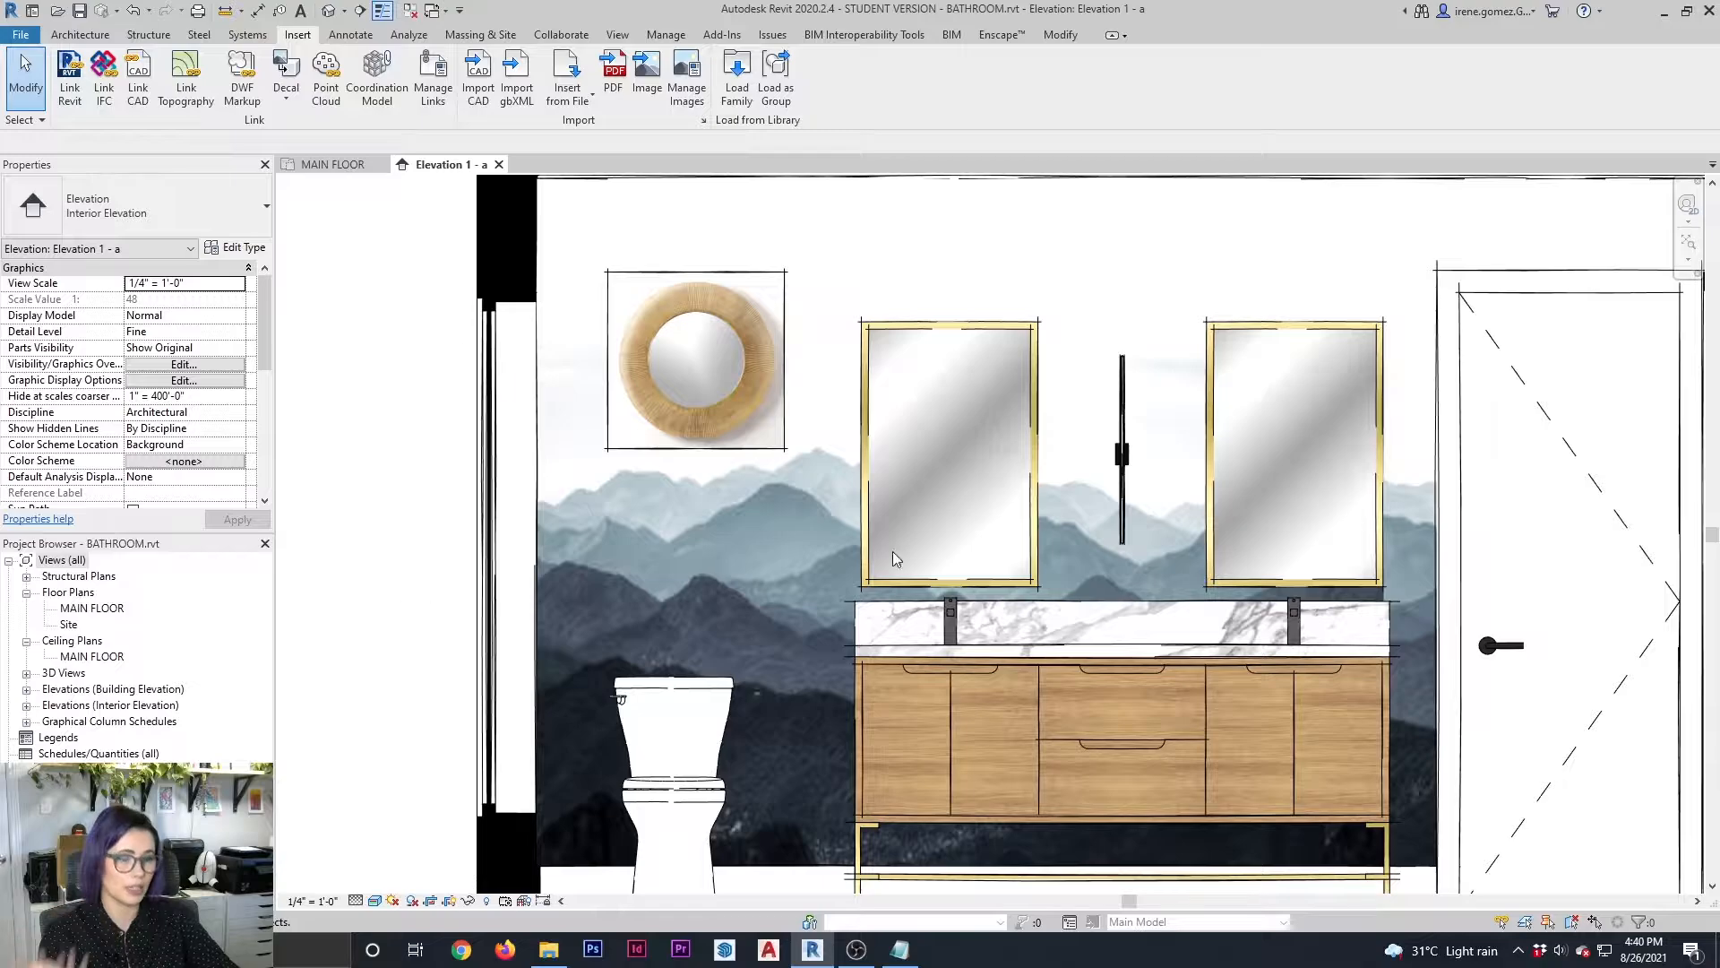
pyautogui.moveTo(894, 553); pyautogui.dragTo(891, 540, button='middle')
pyautogui.scroll(-1, 892, 541)
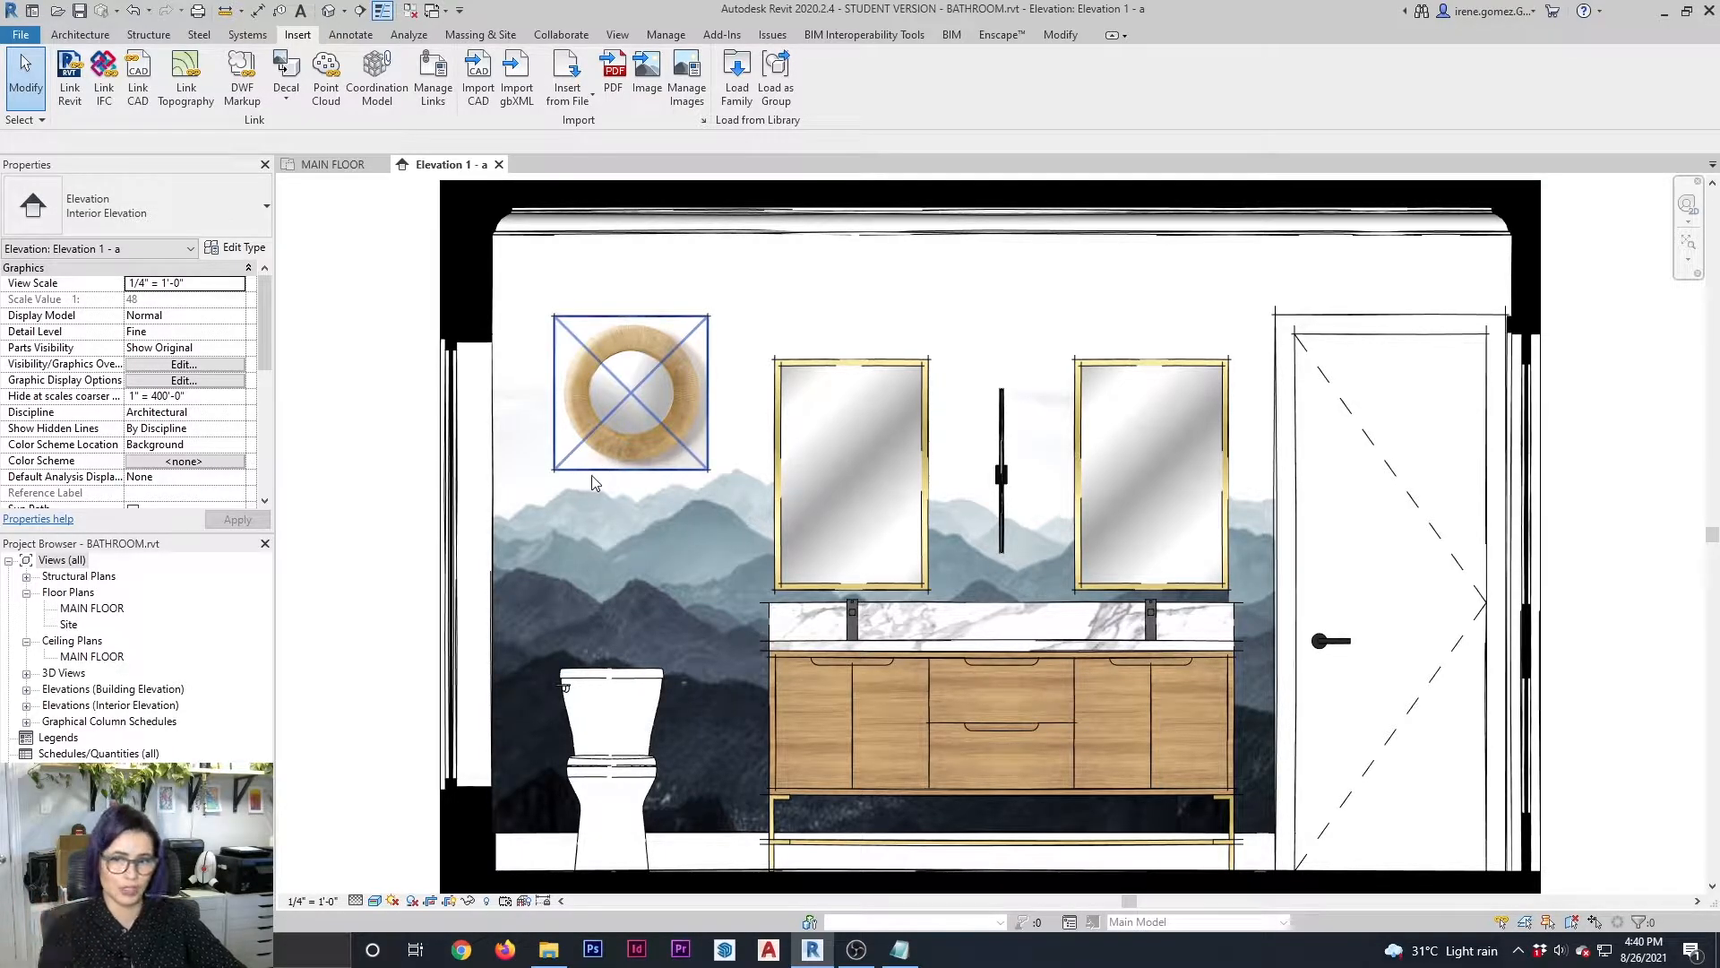
pyautogui.click(686, 477)
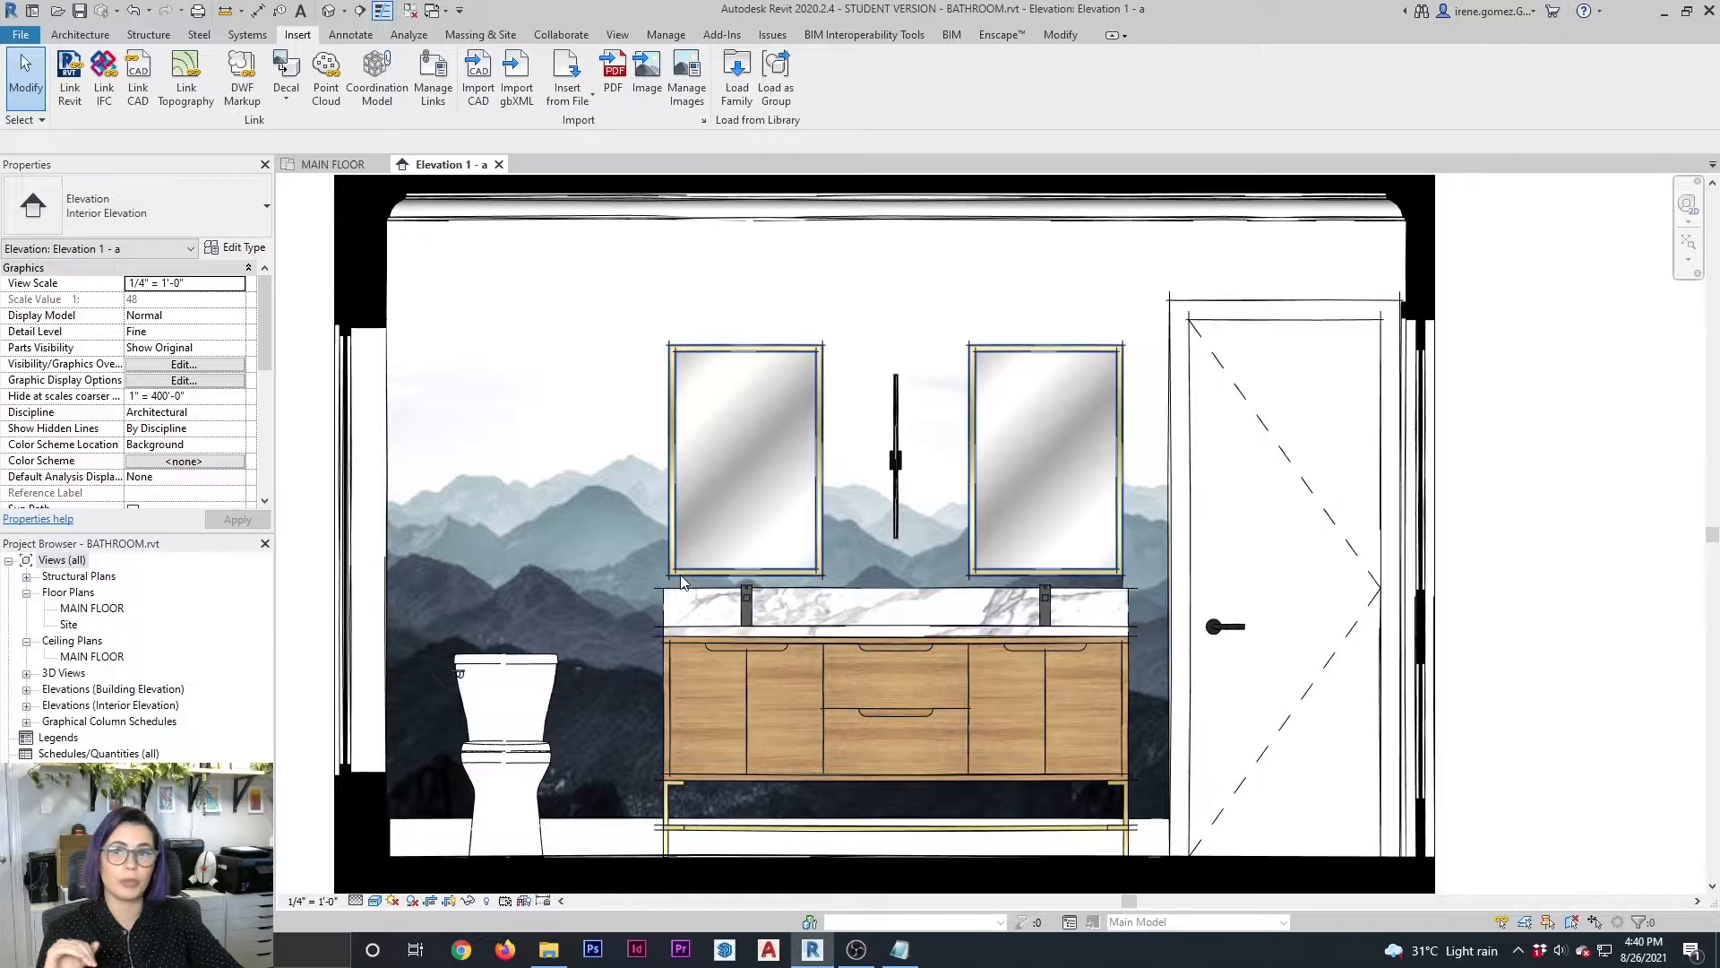
# Open the default 3D view and frame the bathroom vanity with its countertop, faucets and toilet
pyautogui.click(329, 11)
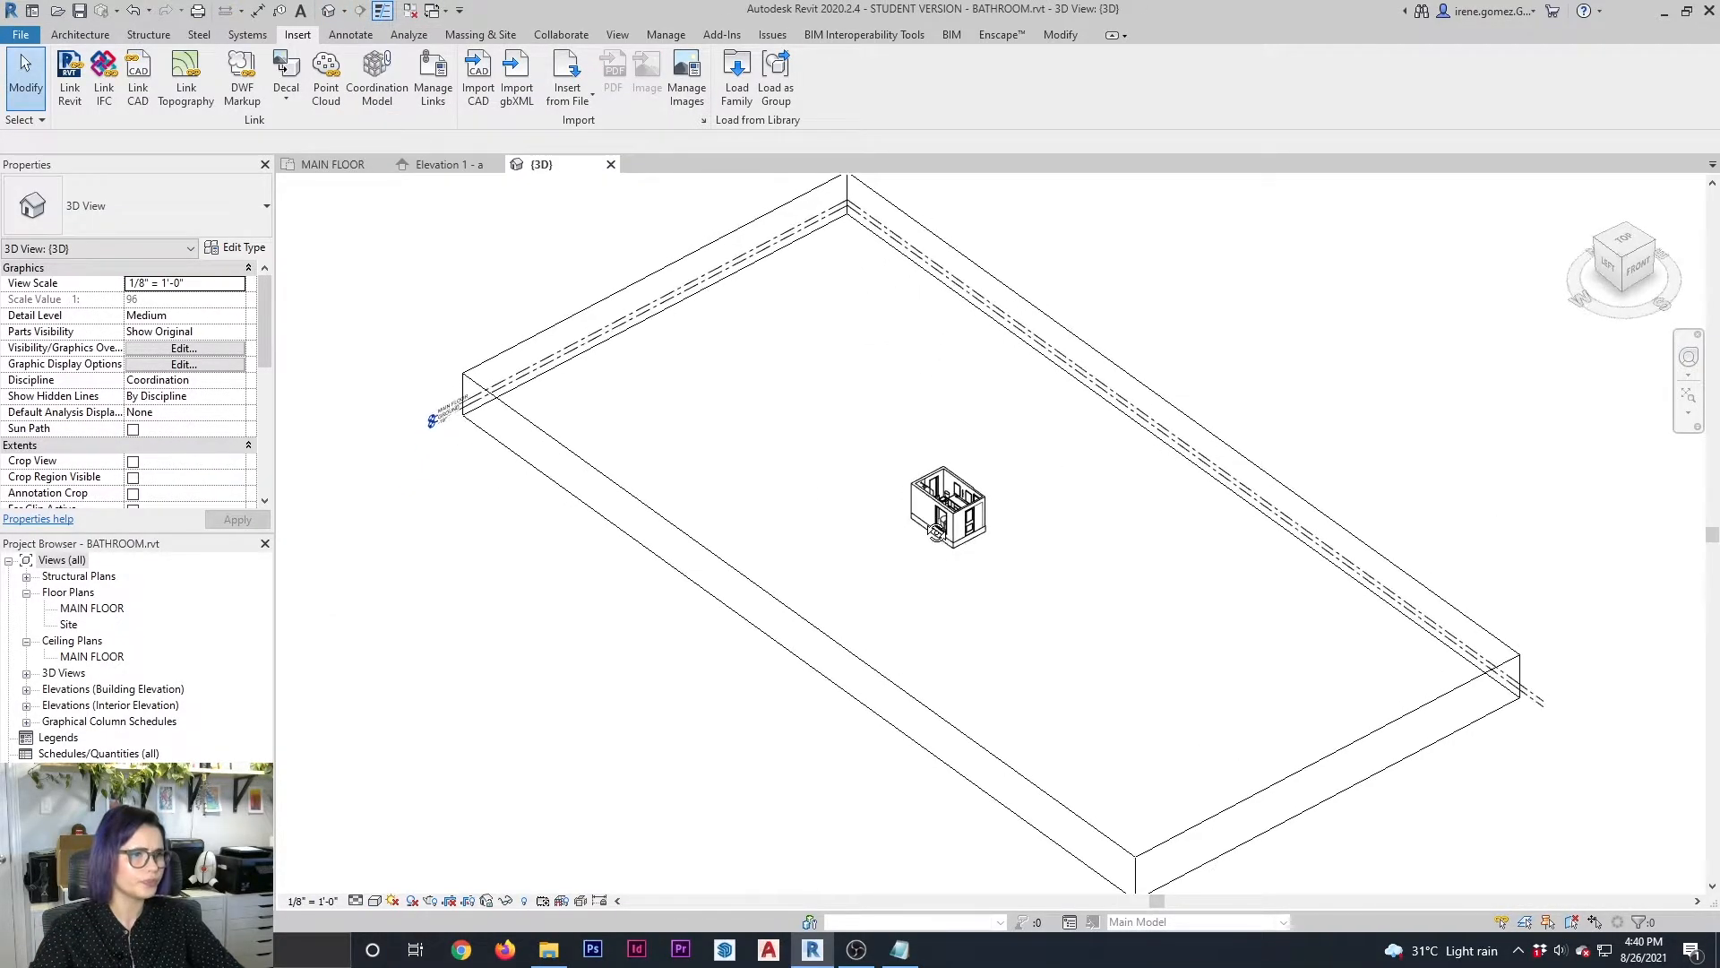
pyautogui.click(832, 652)
pyautogui.moveTo(799, 638); pyautogui.dragTo(977, 543)
pyautogui.scroll(3, 968, 511)
pyautogui.scroll(3, 968, 515)
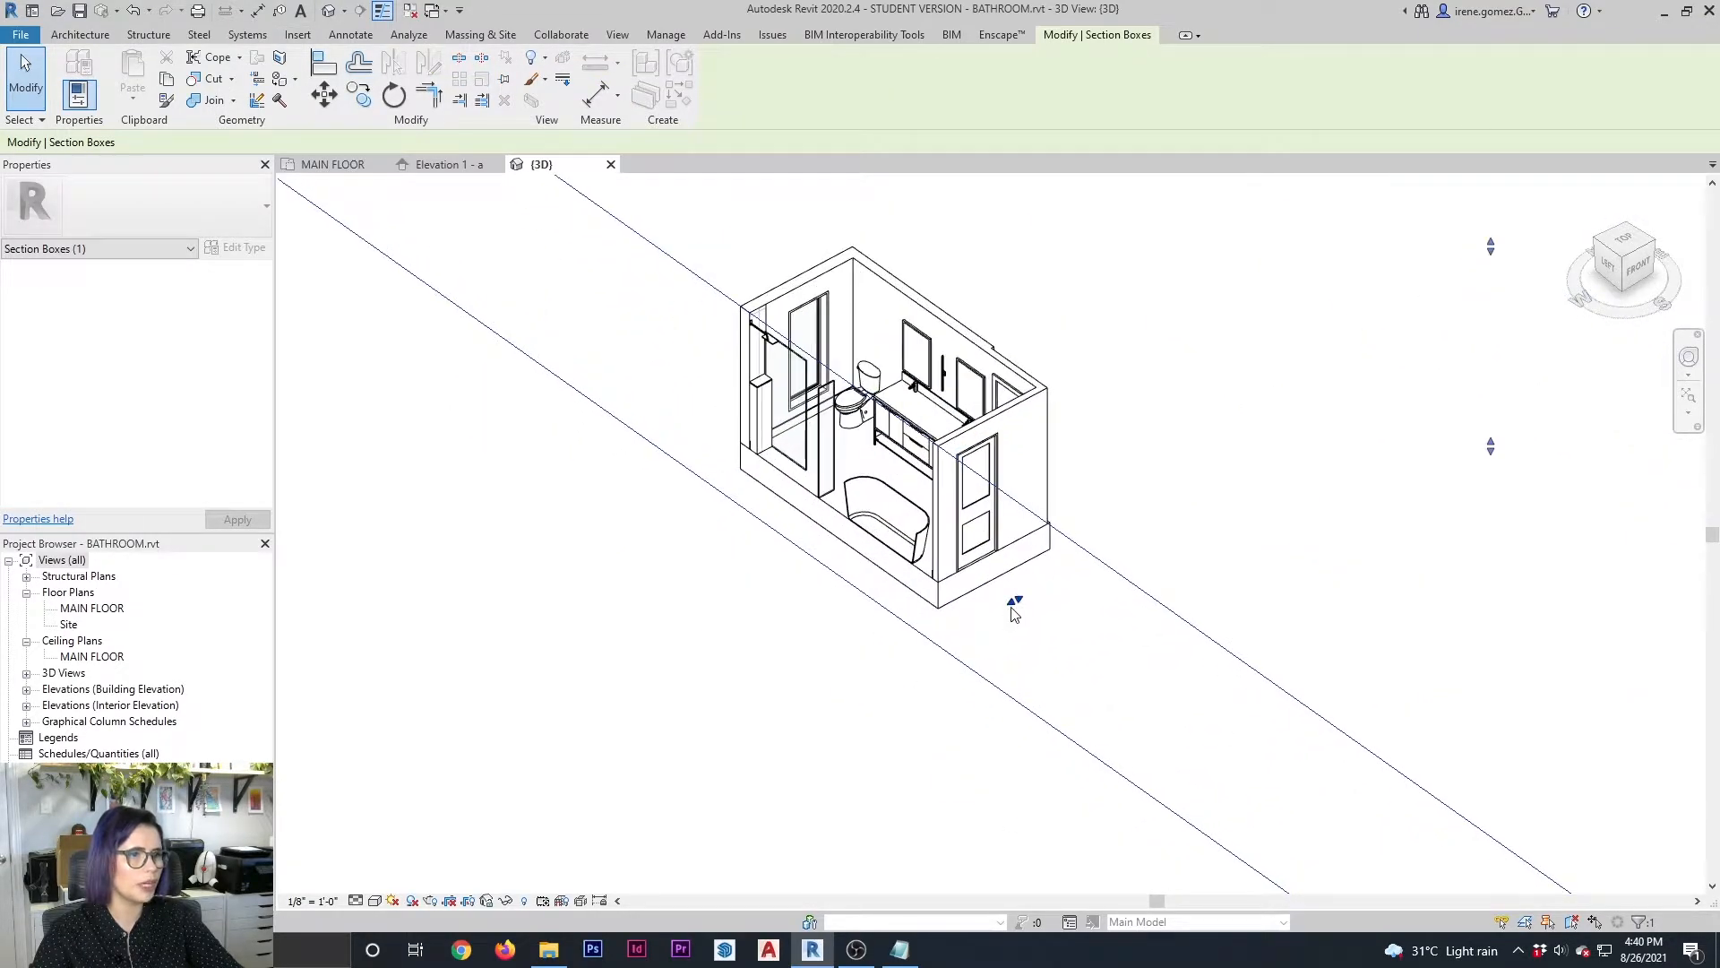
pyautogui.click(847, 656)
pyautogui.scroll(8, 929, 591)
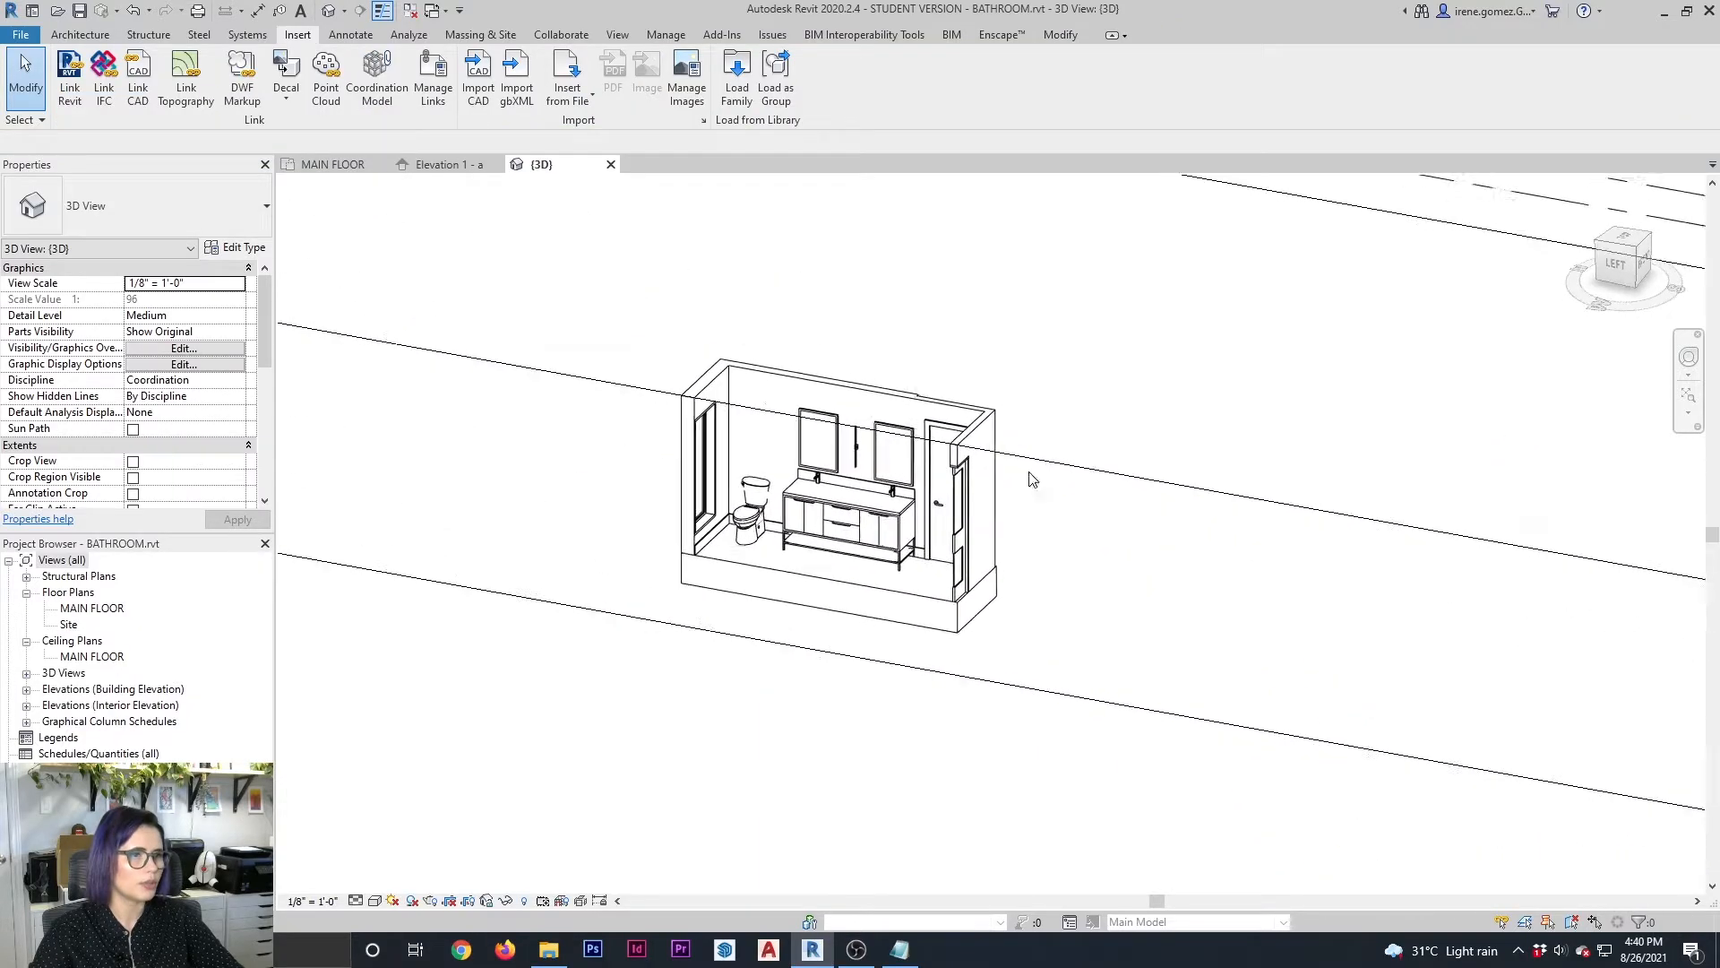
pyautogui.scroll(5, 892, 424)
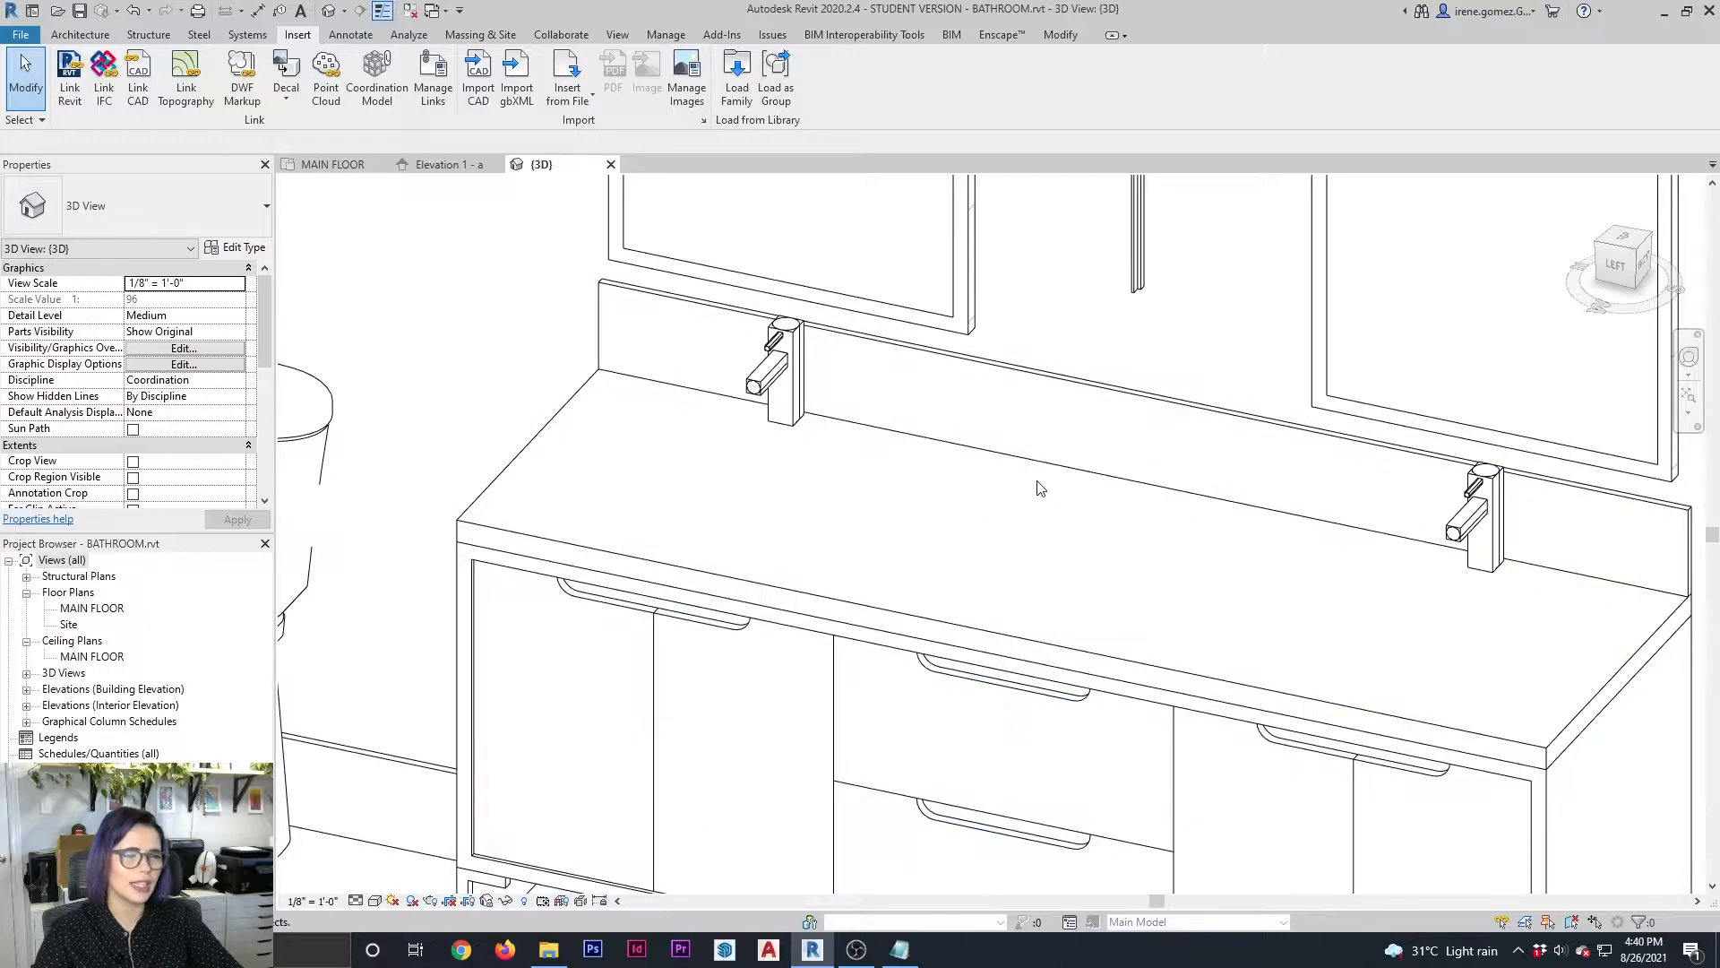
pyautogui.scroll(-2, 912, 689)
pyautogui.scroll(-3, 977, 591)
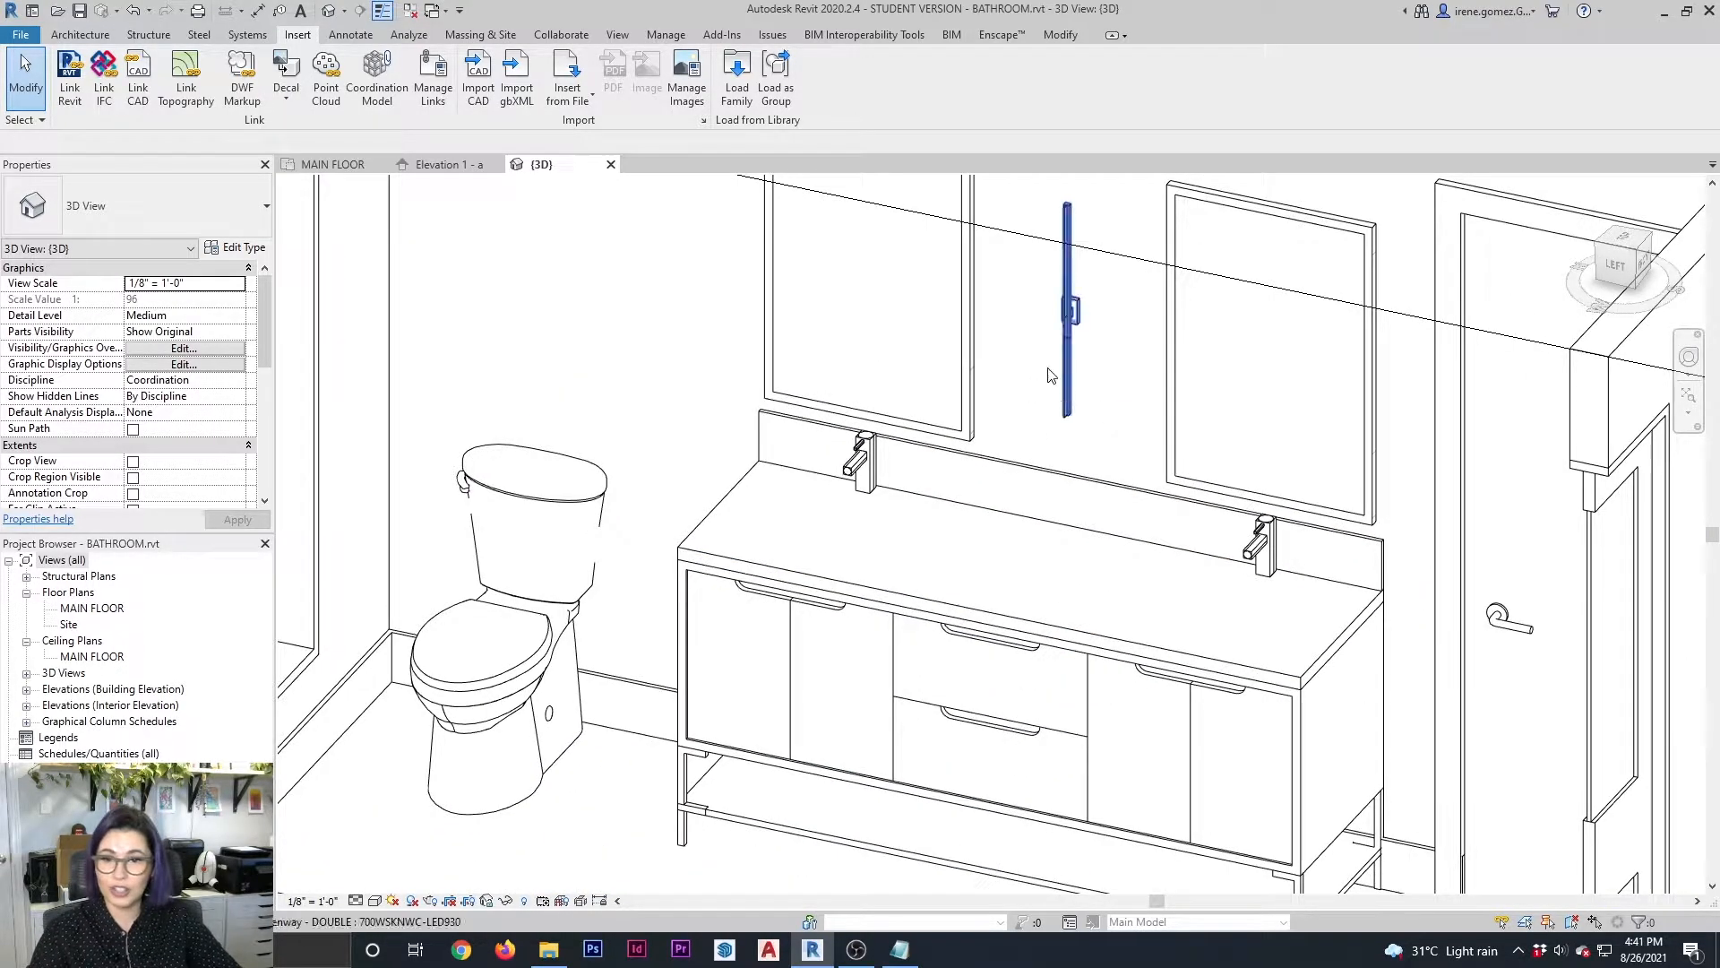
pyautogui.moveTo(869, 471); pyautogui.dragTo(835, 495, button='middle')
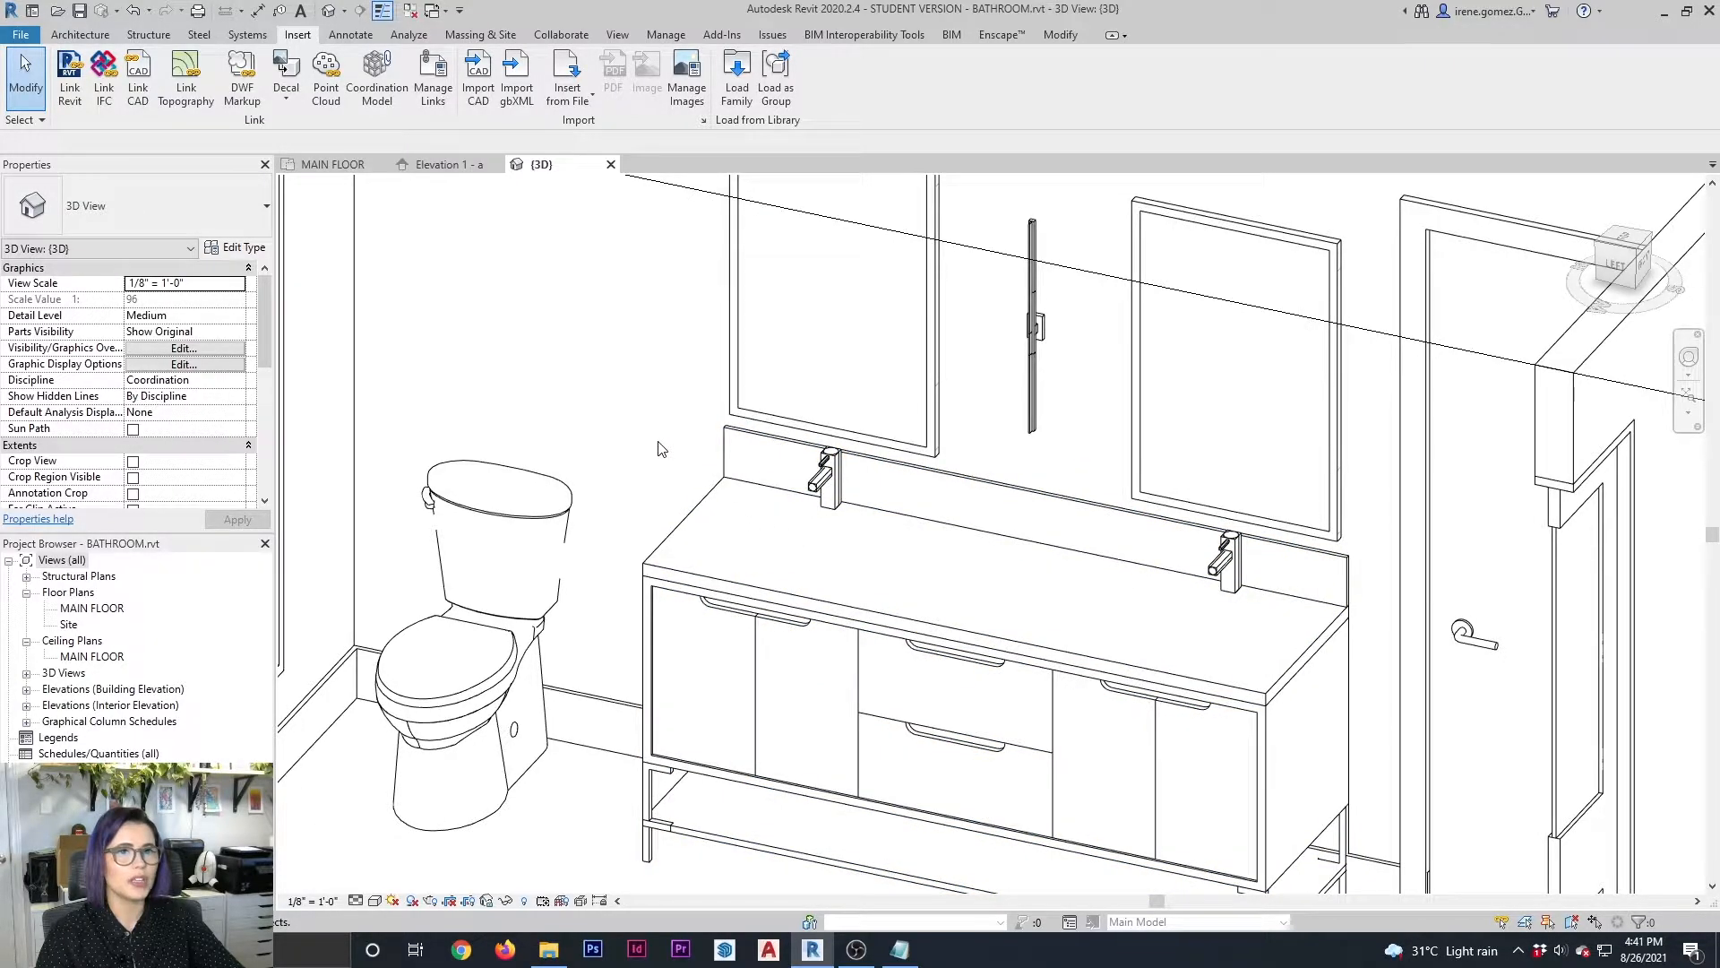
# Start an in-place model component in the Plumbing Fixtures category and name it FAUCET
pyautogui.click(82, 34)
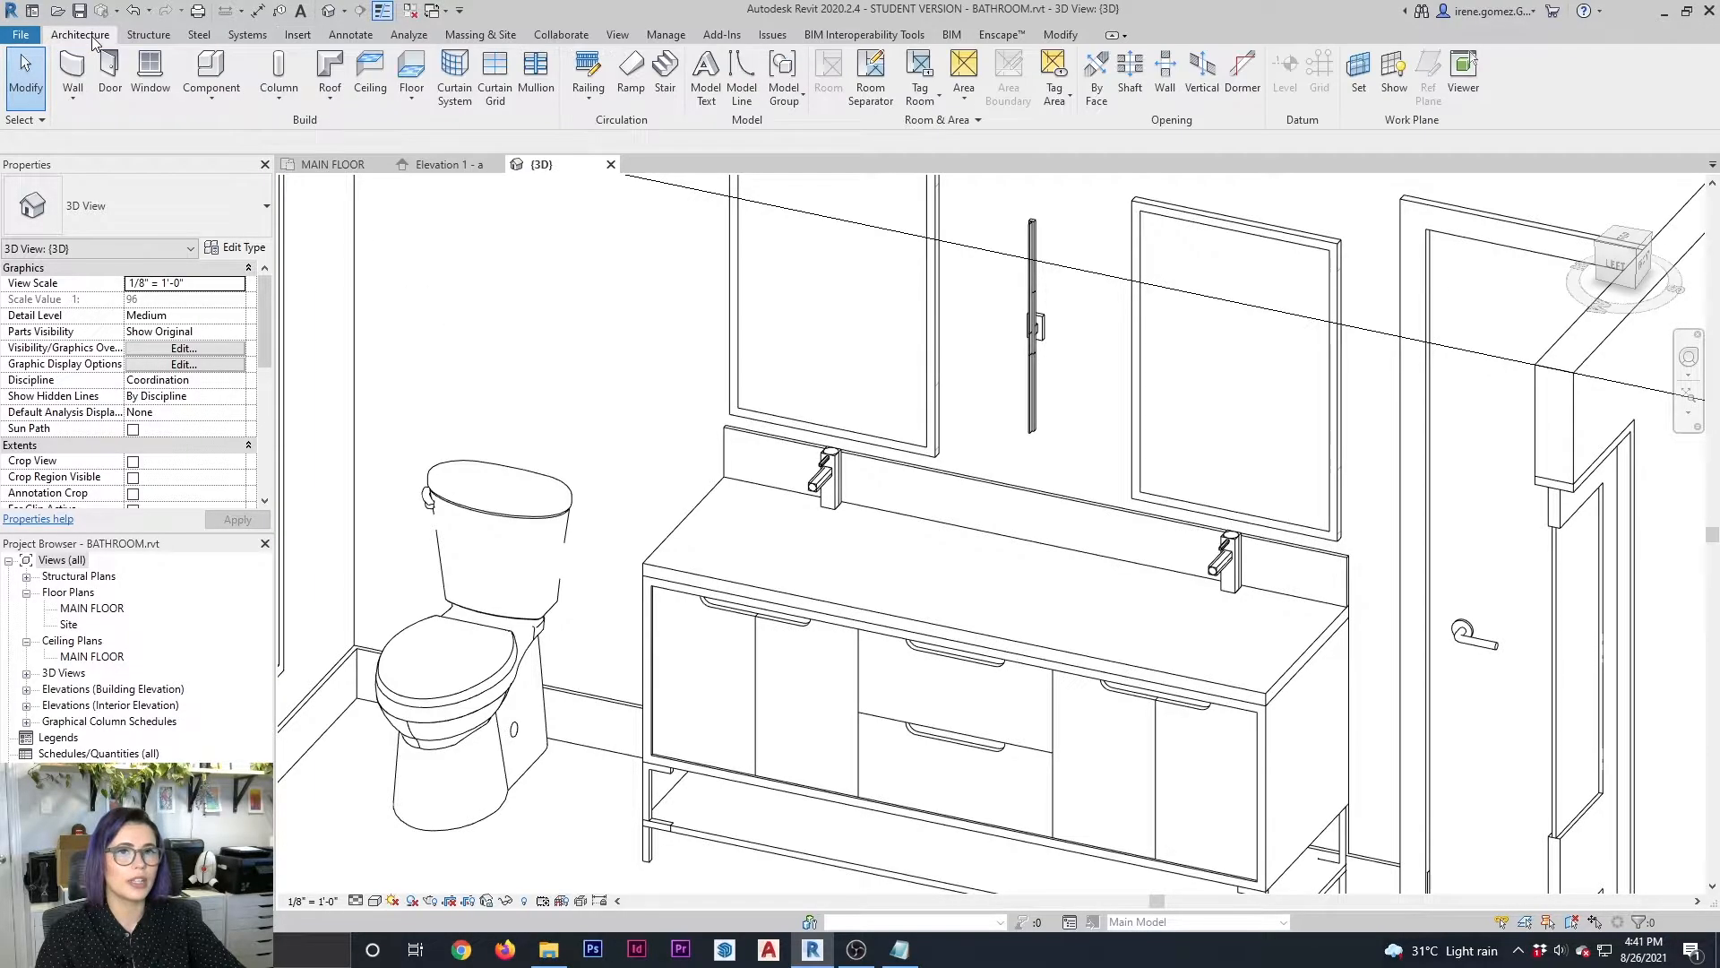
pyautogui.click(231, 109)
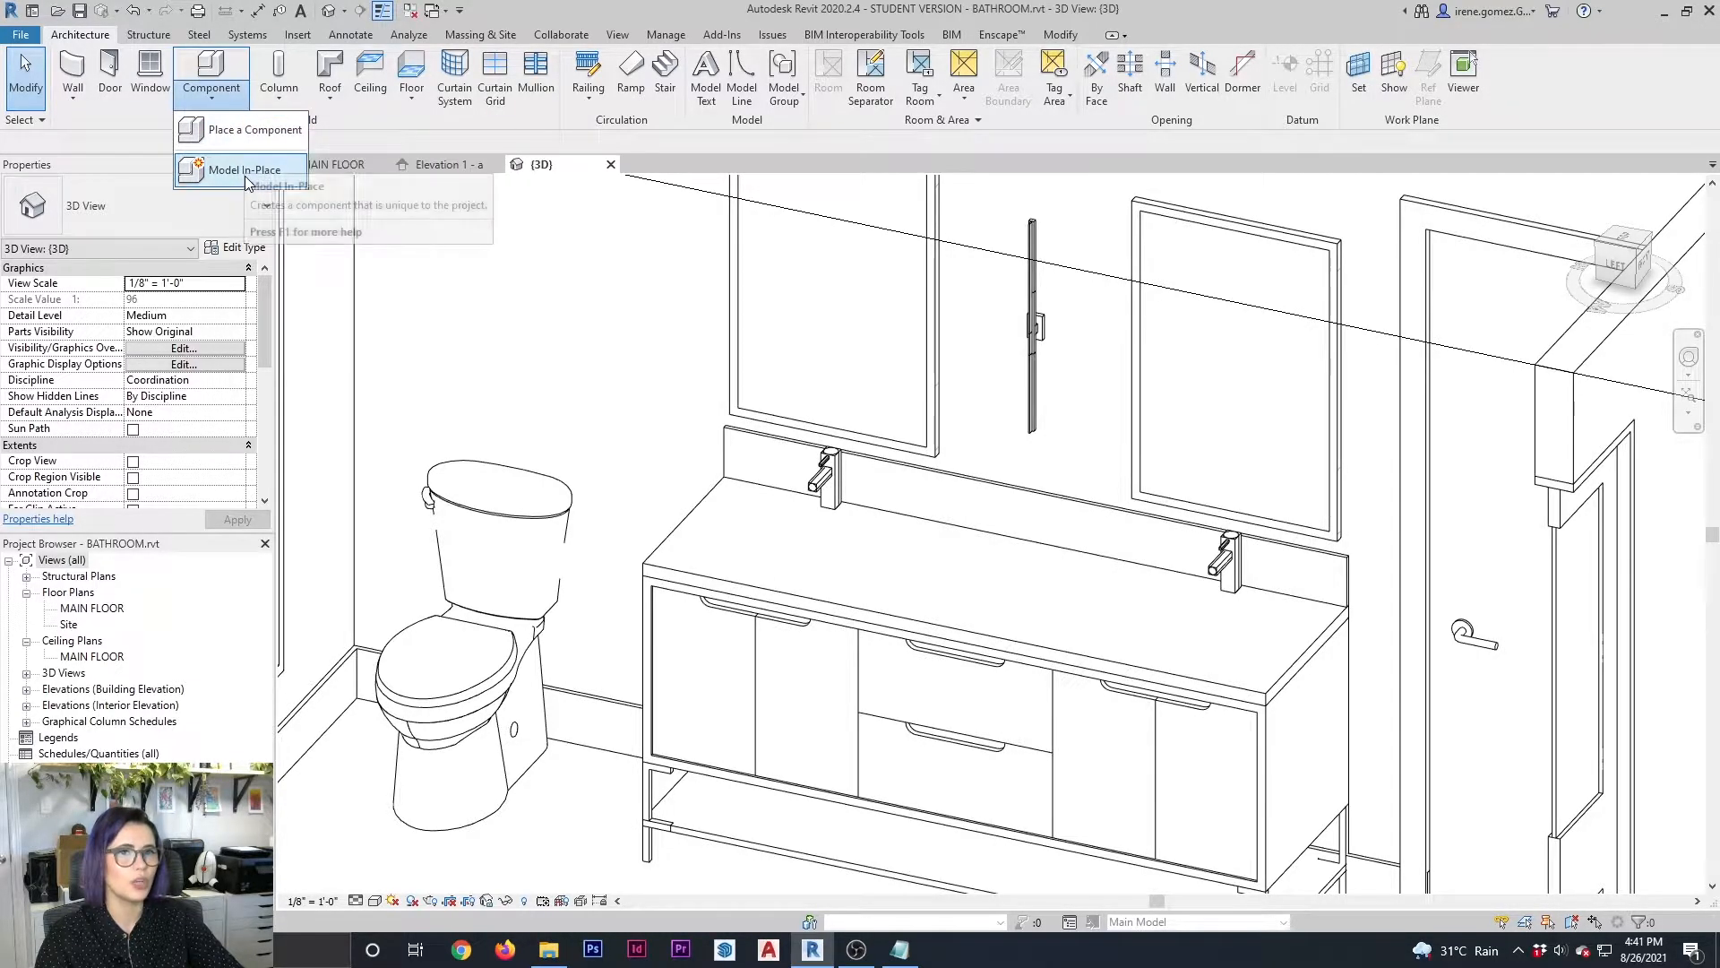
pyautogui.click(244, 174)
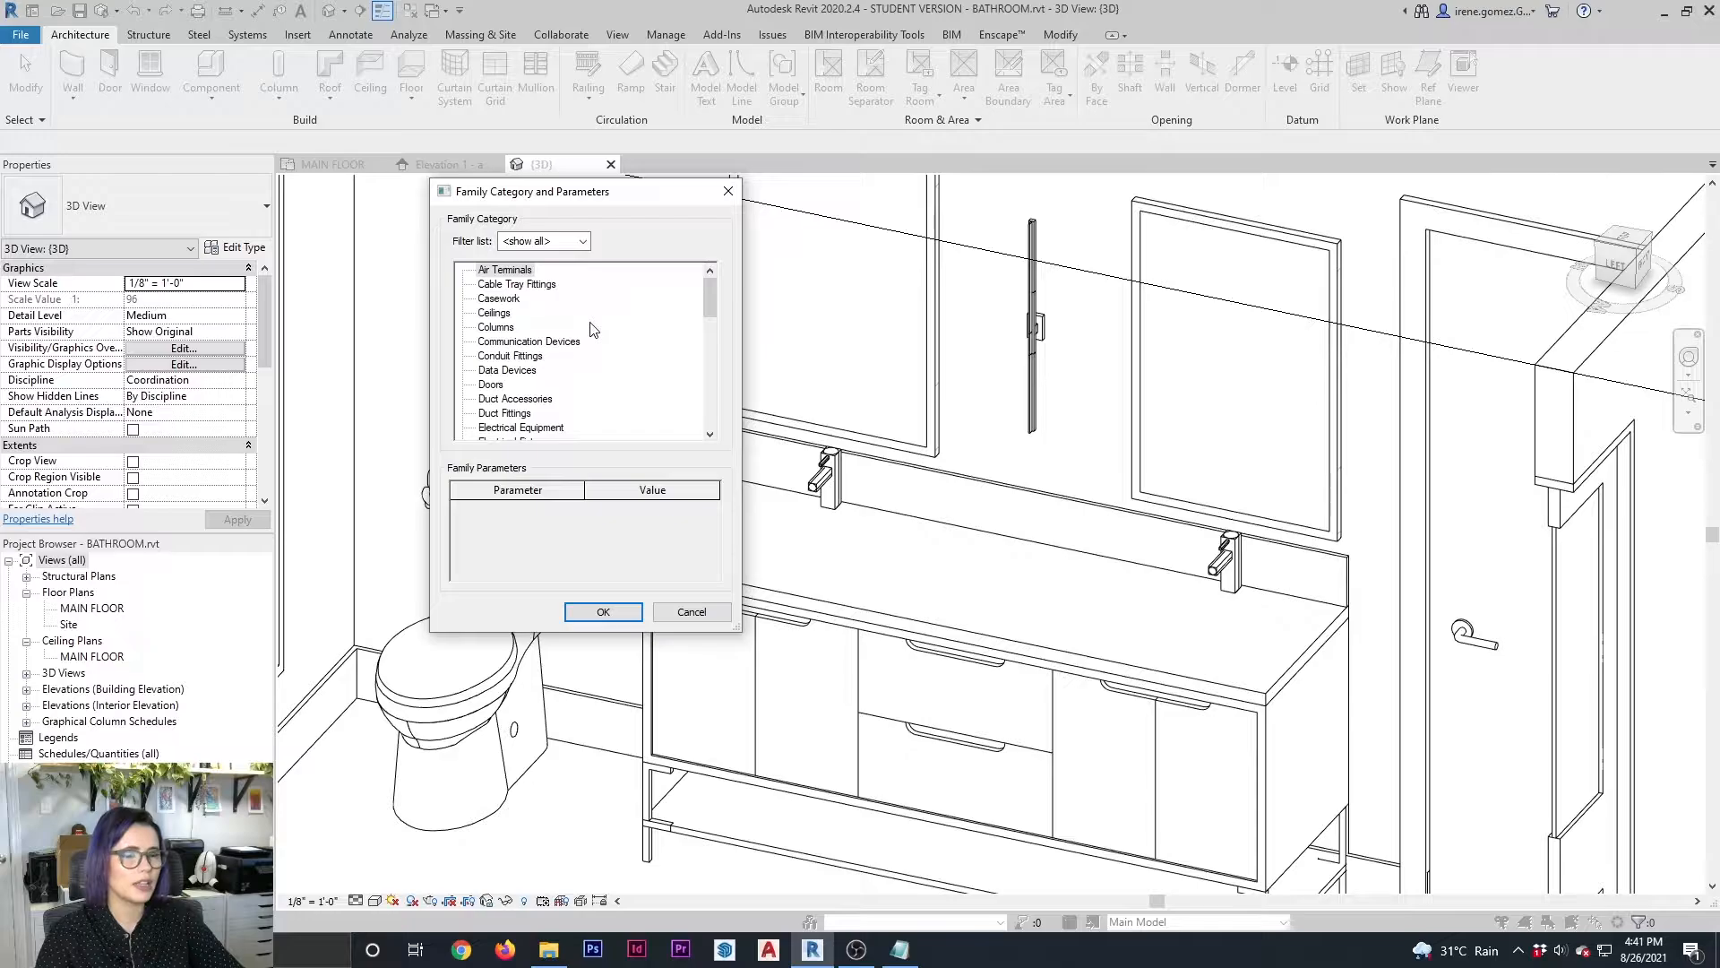
pyautogui.scroll(-4, 590, 330)
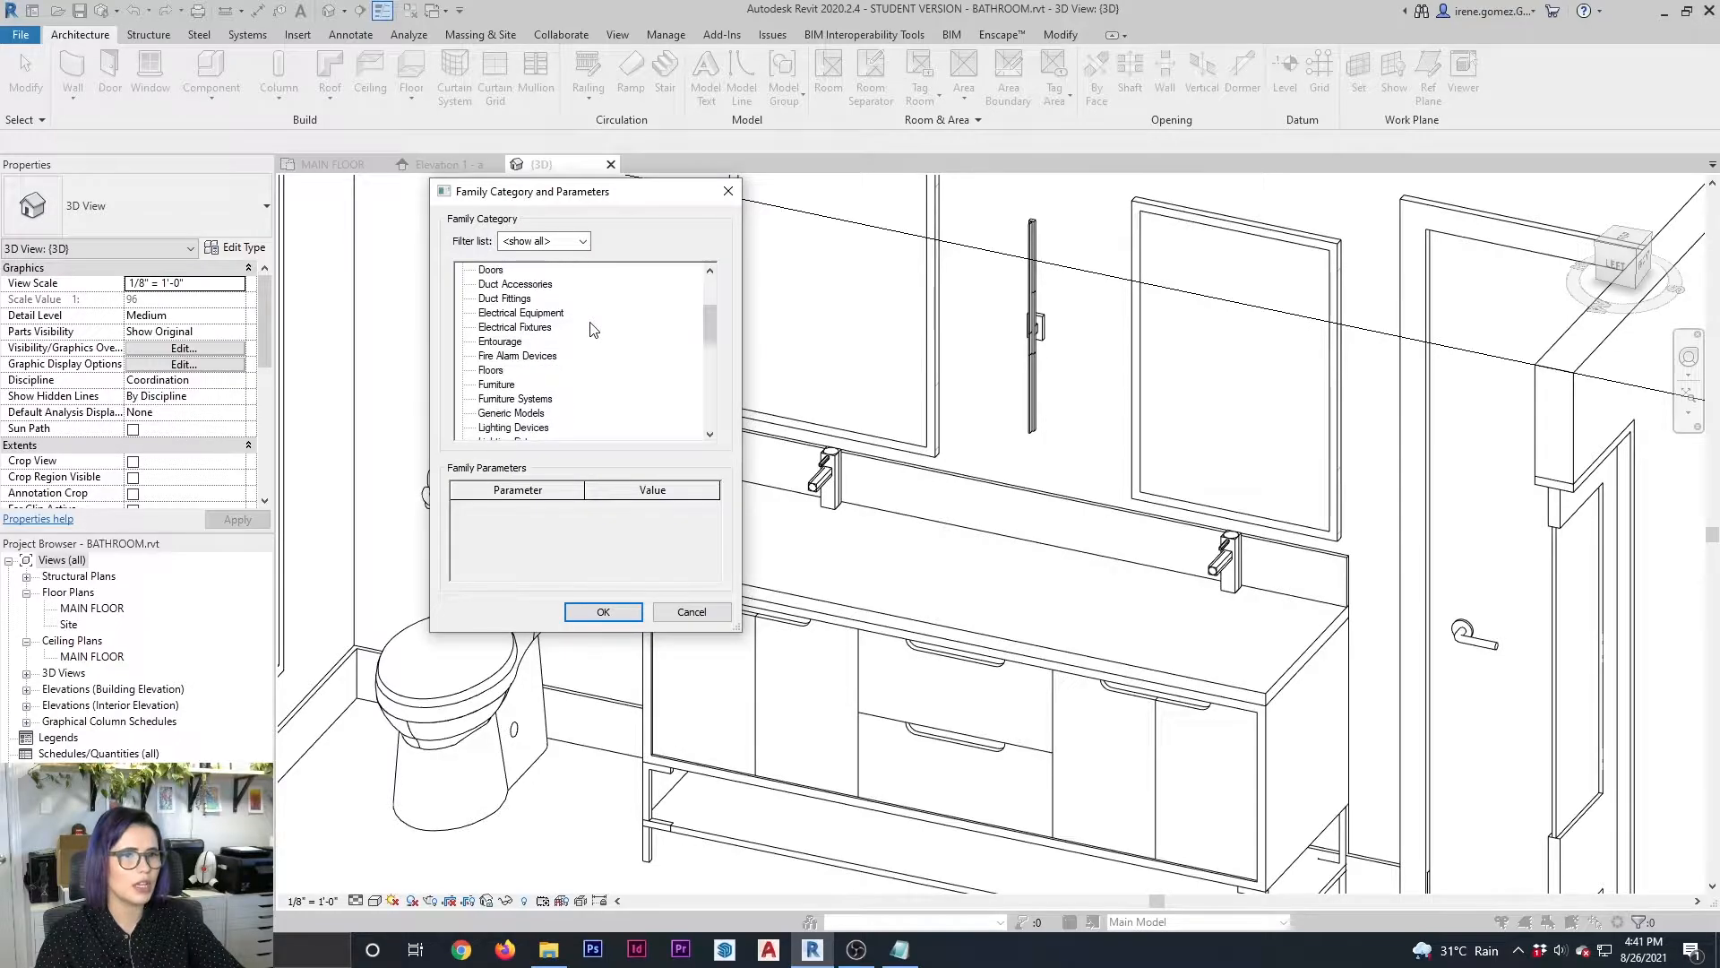
pyautogui.scroll(-4, 591, 330)
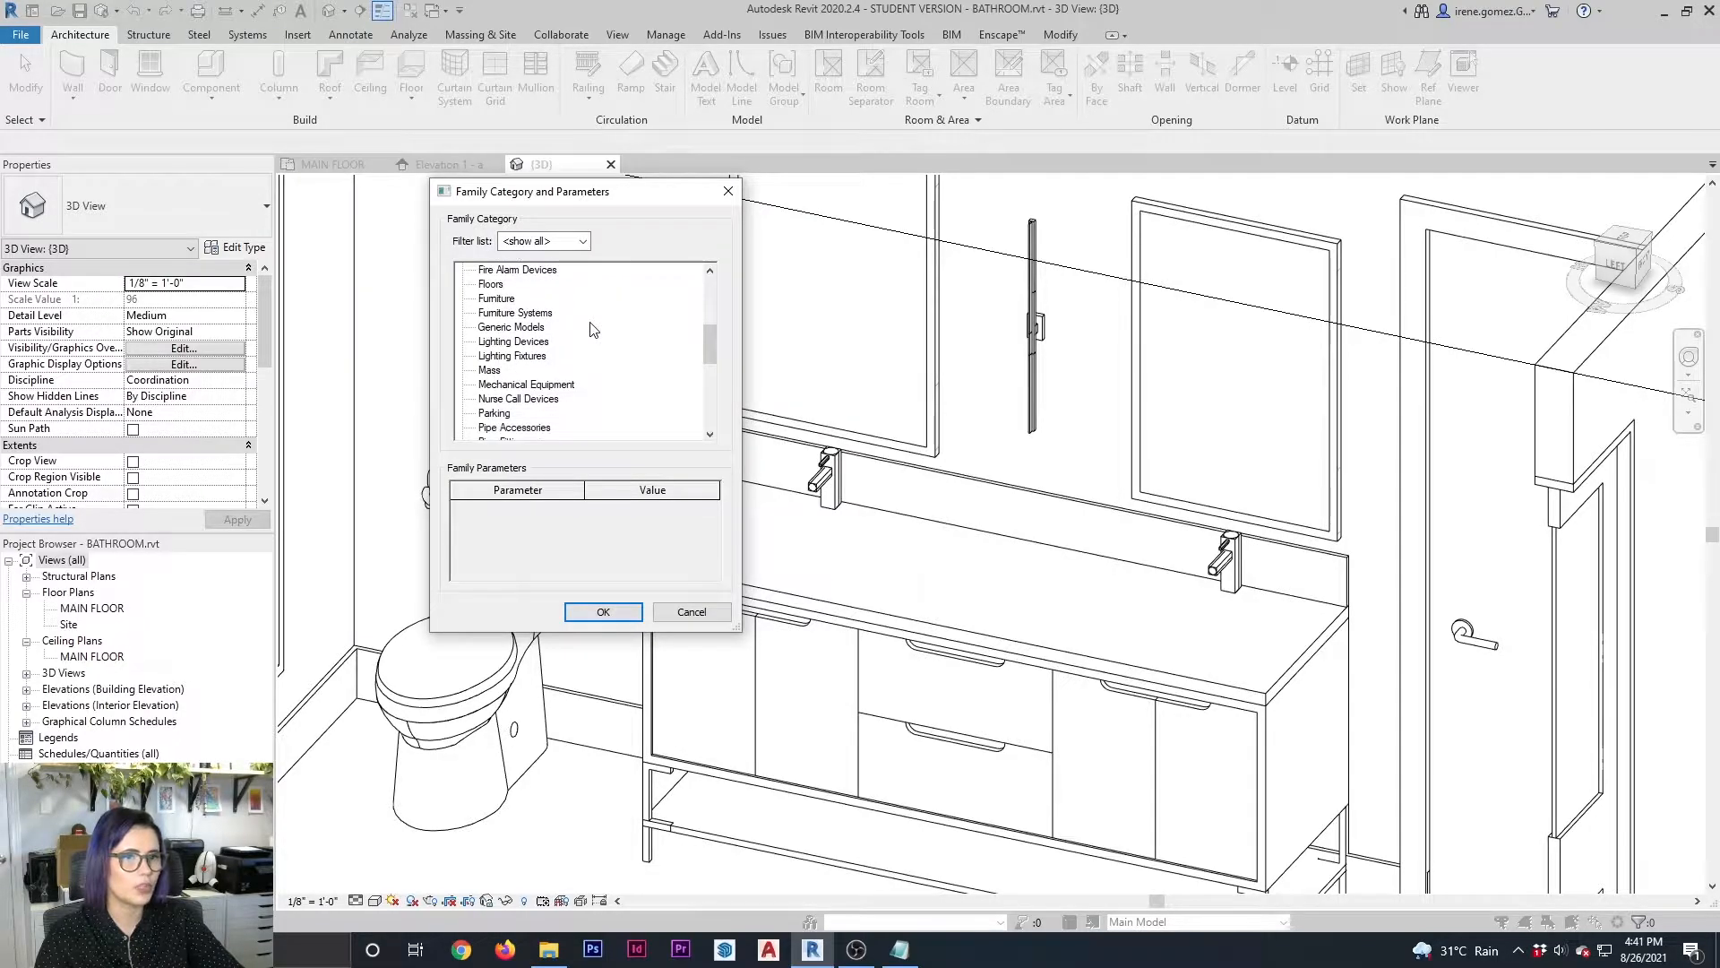
pyautogui.scroll(-1, 590, 329)
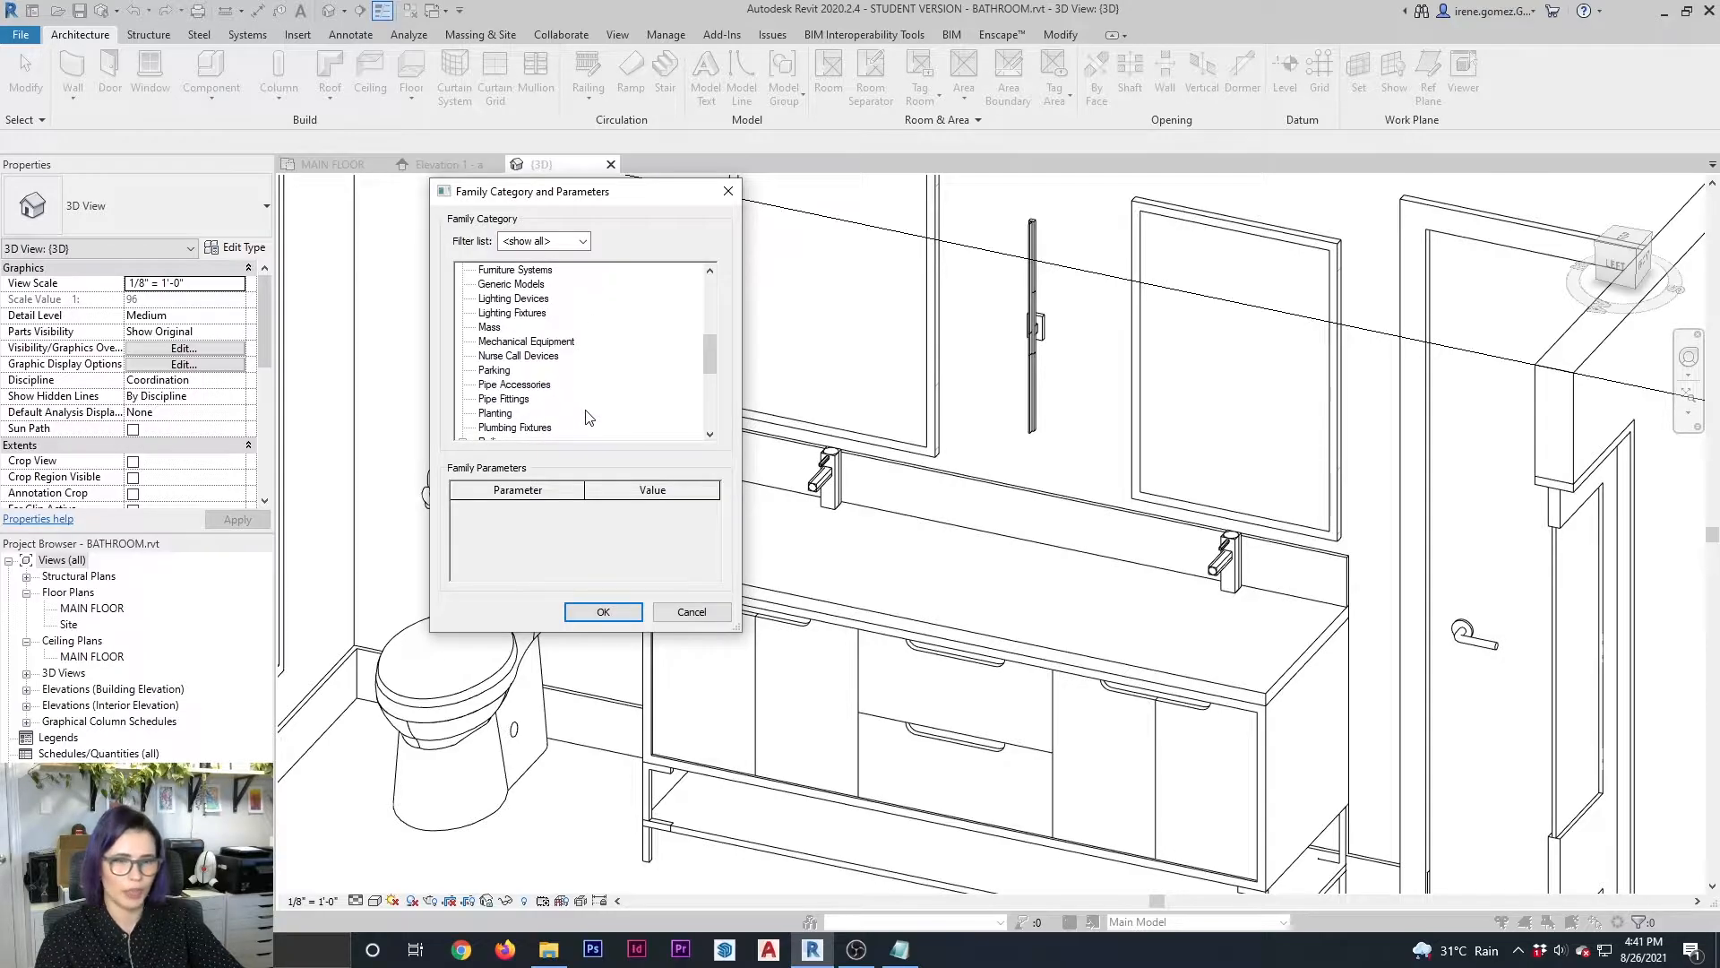
pyautogui.click(534, 428)
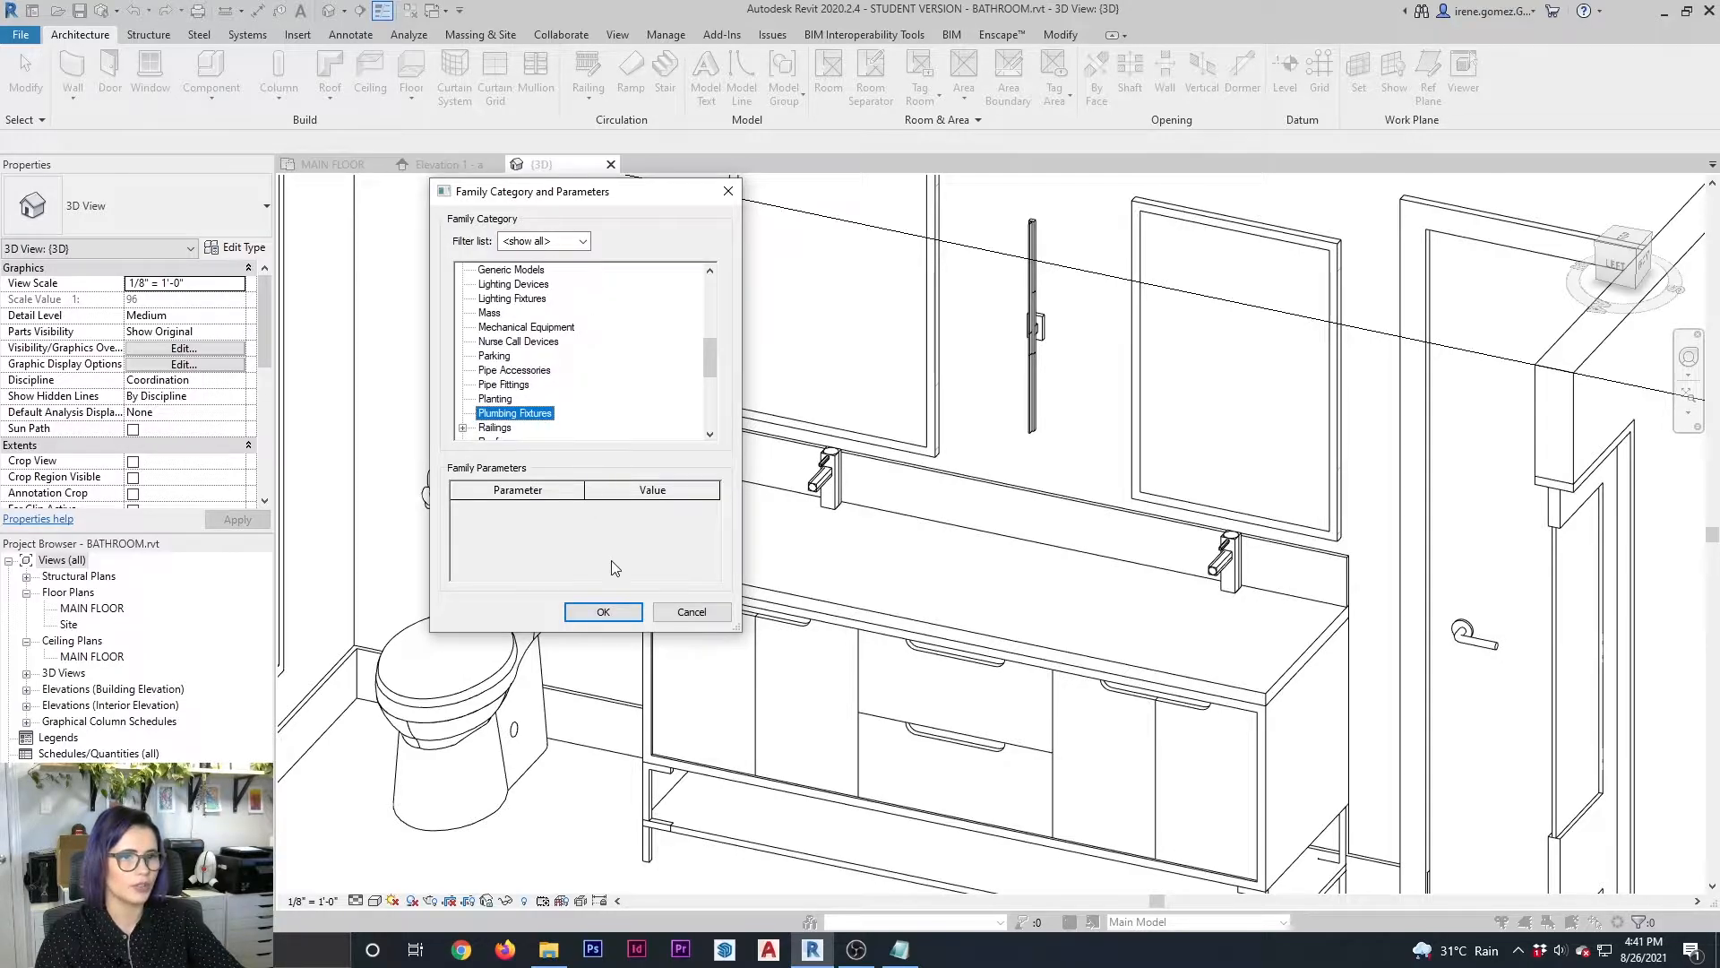
pyautogui.click(608, 616)
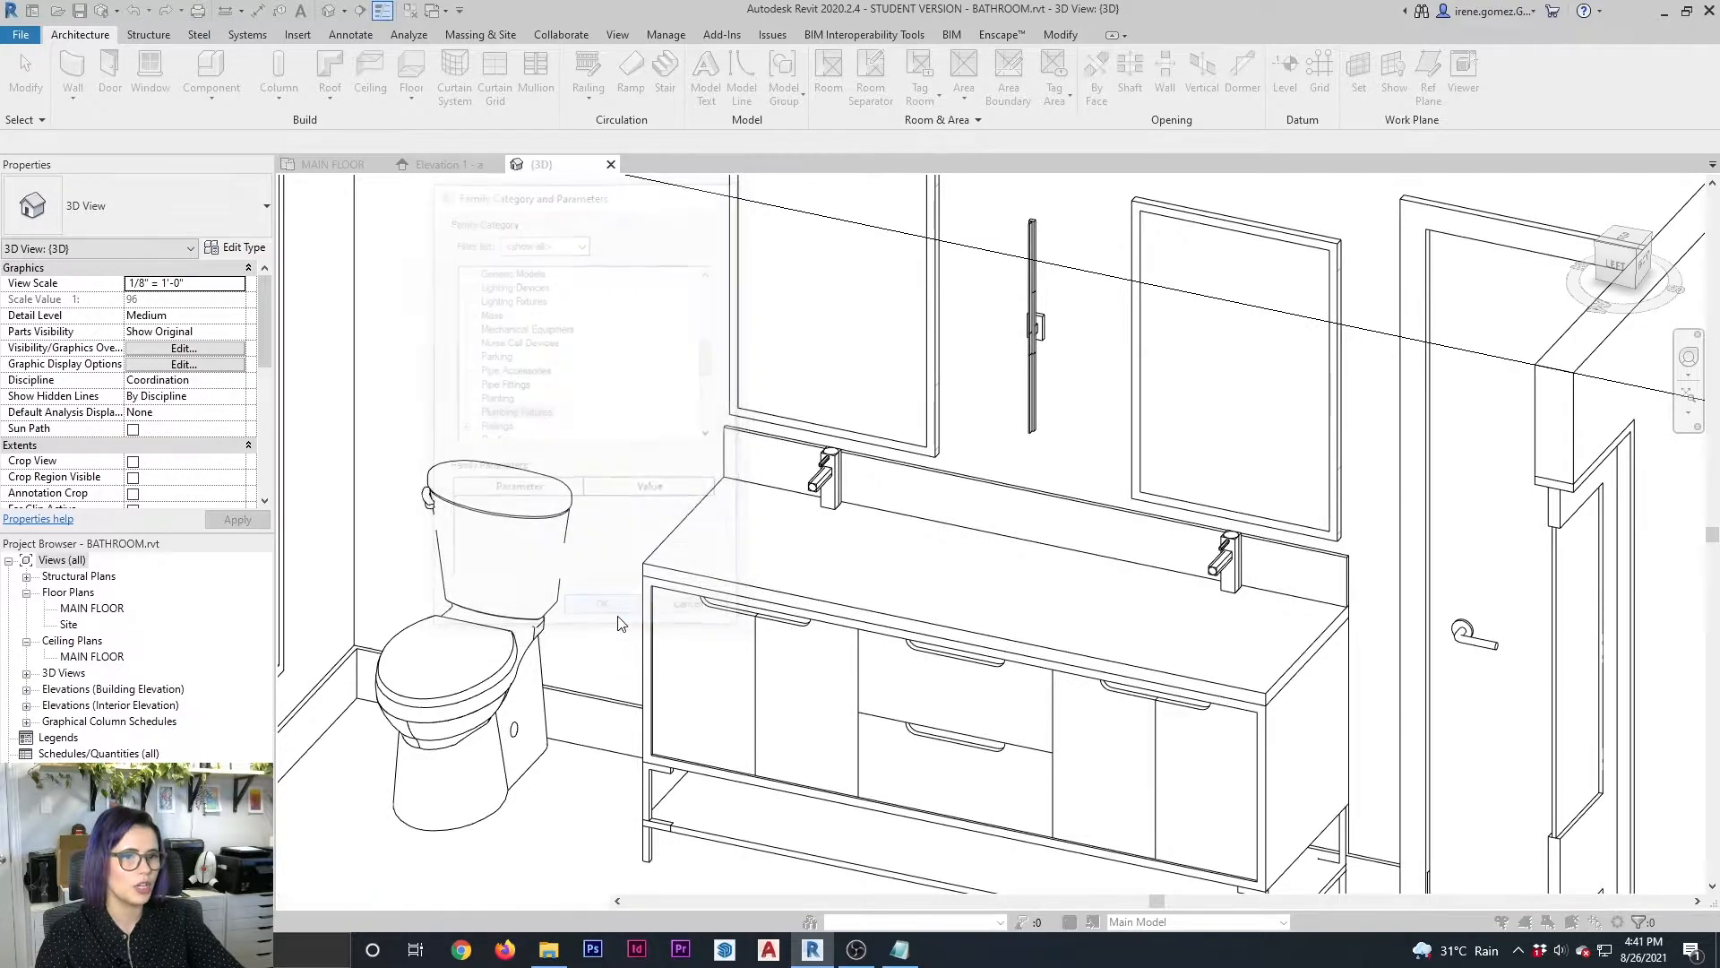
pyautogui.write('FAUCET')
pyautogui.press('Return')
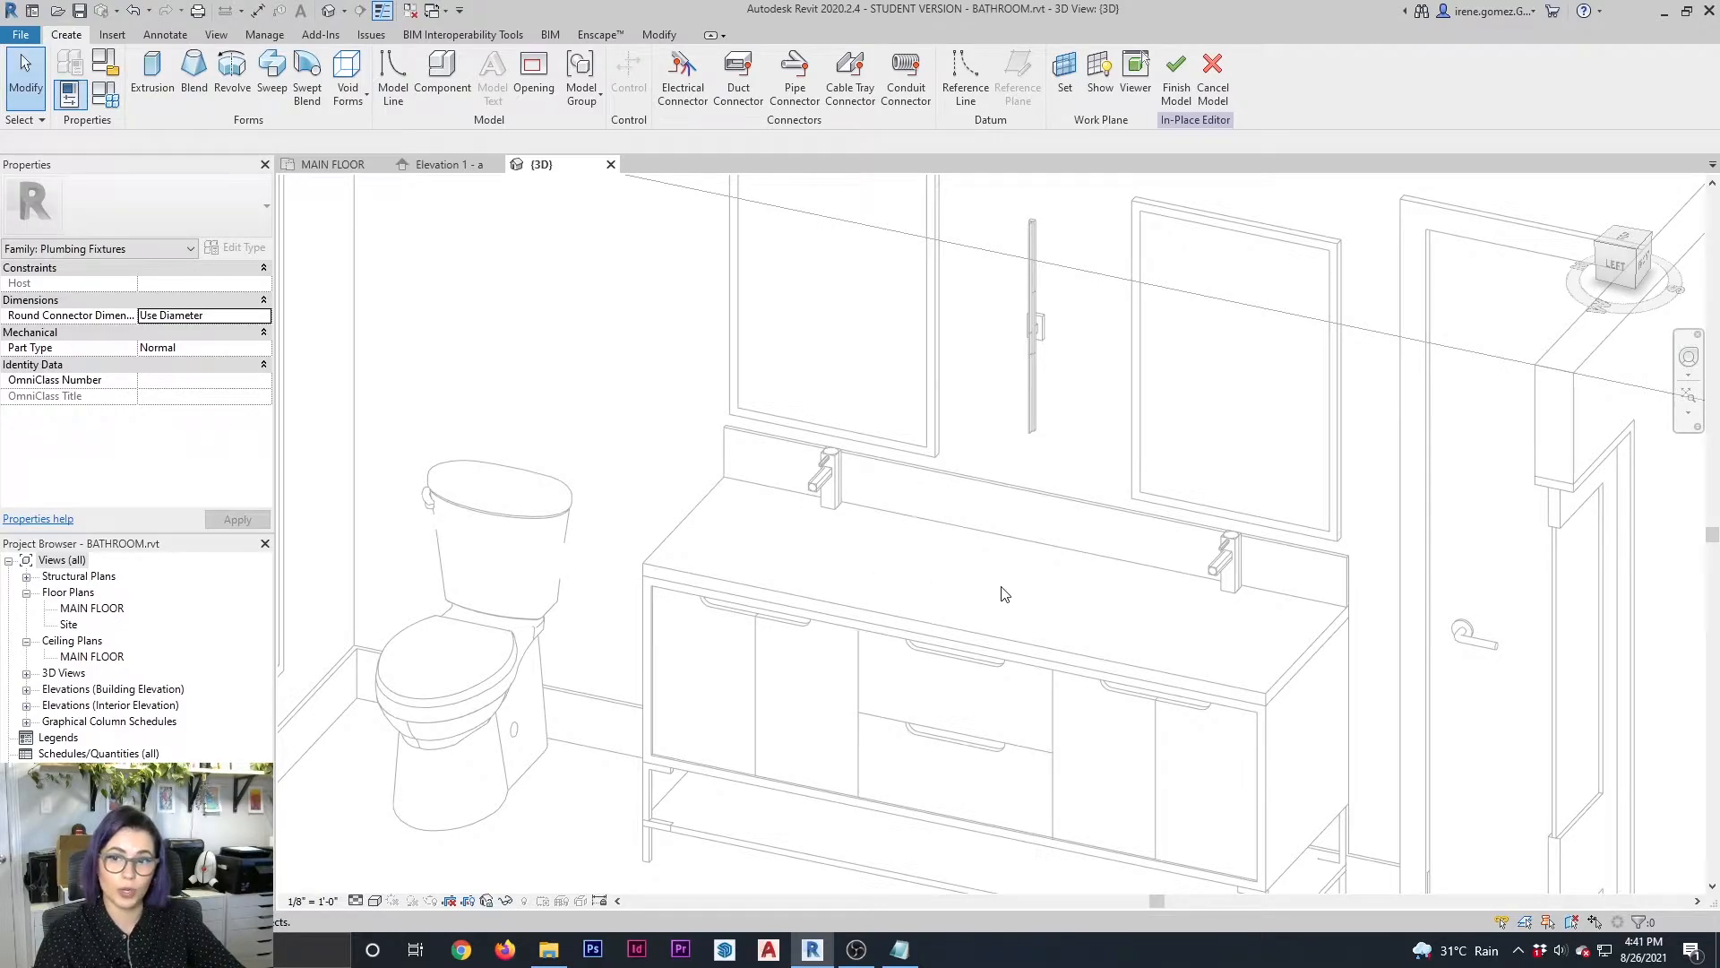
# Set the work plane by picking the top face of the vanity countertop
pyautogui.click(1064, 81)
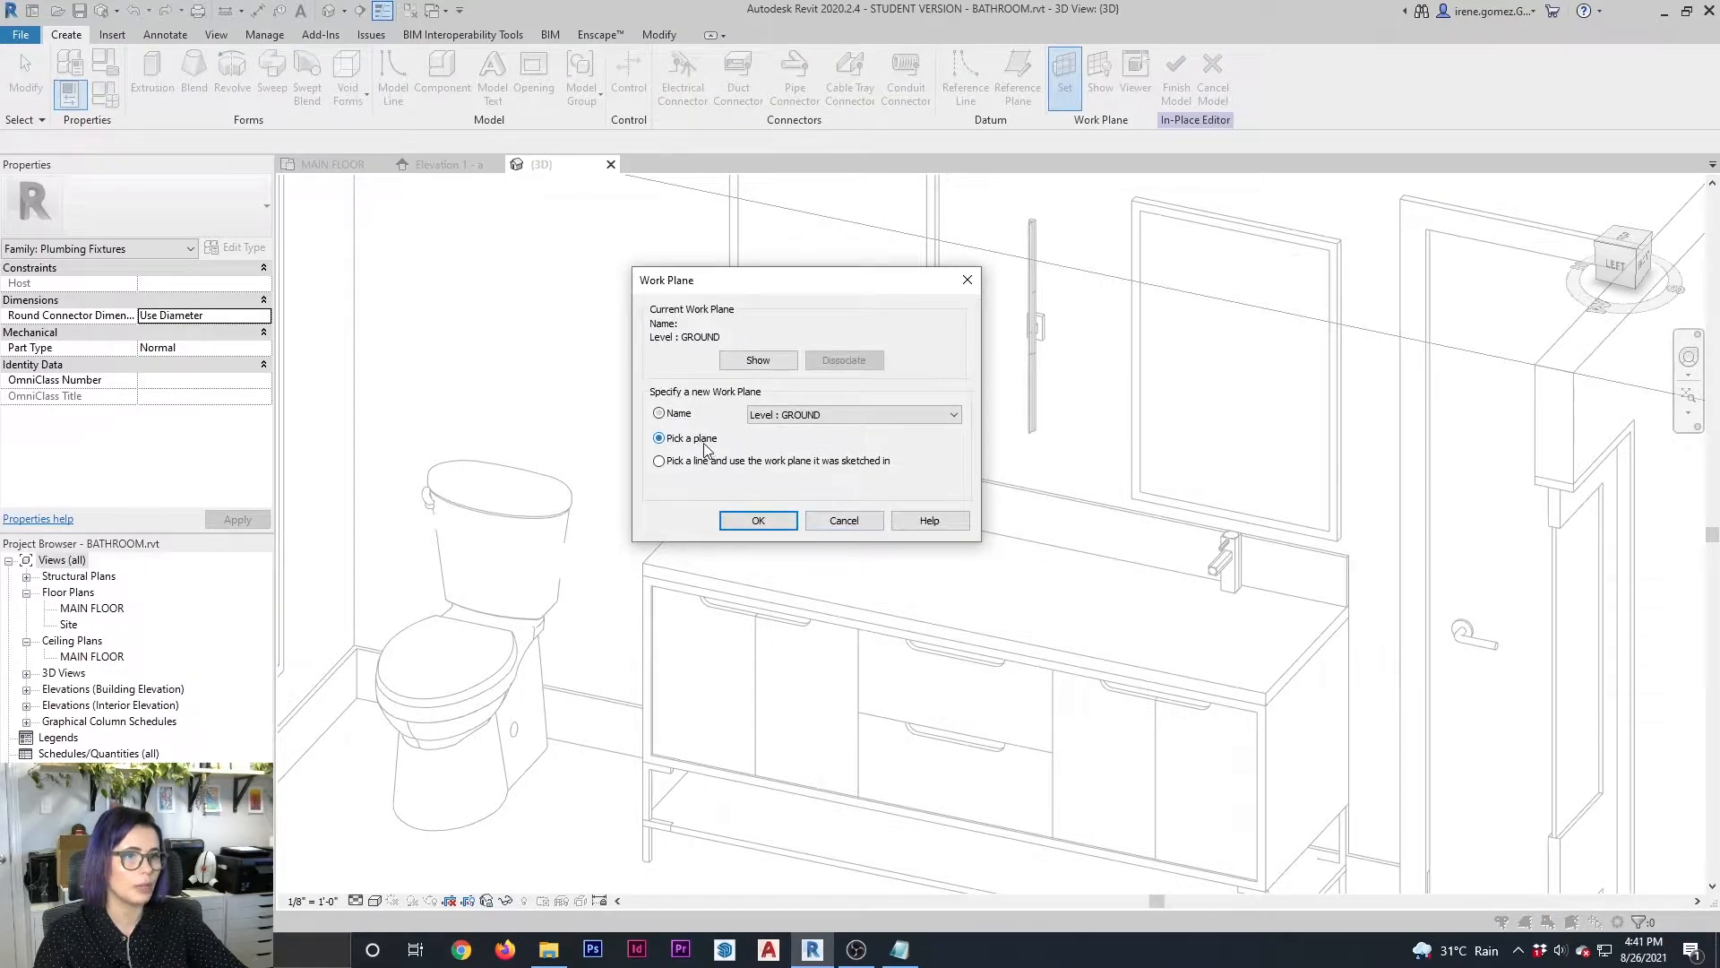
pyautogui.click(769, 518)
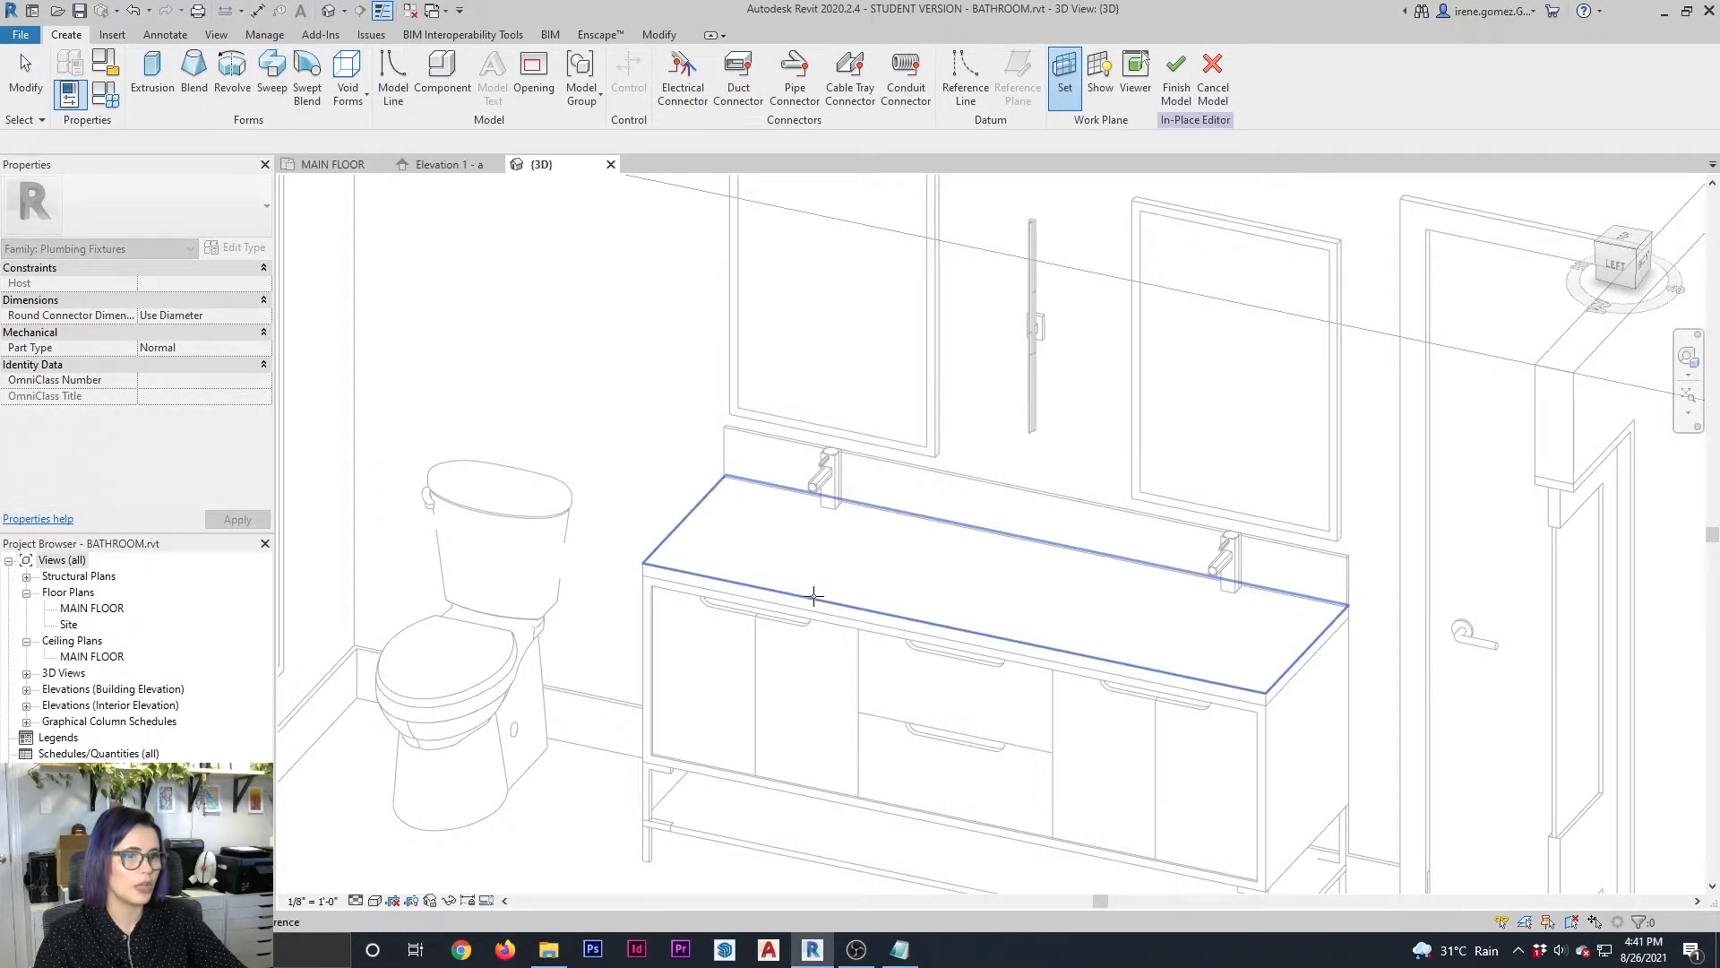
pyautogui.click(813, 596)
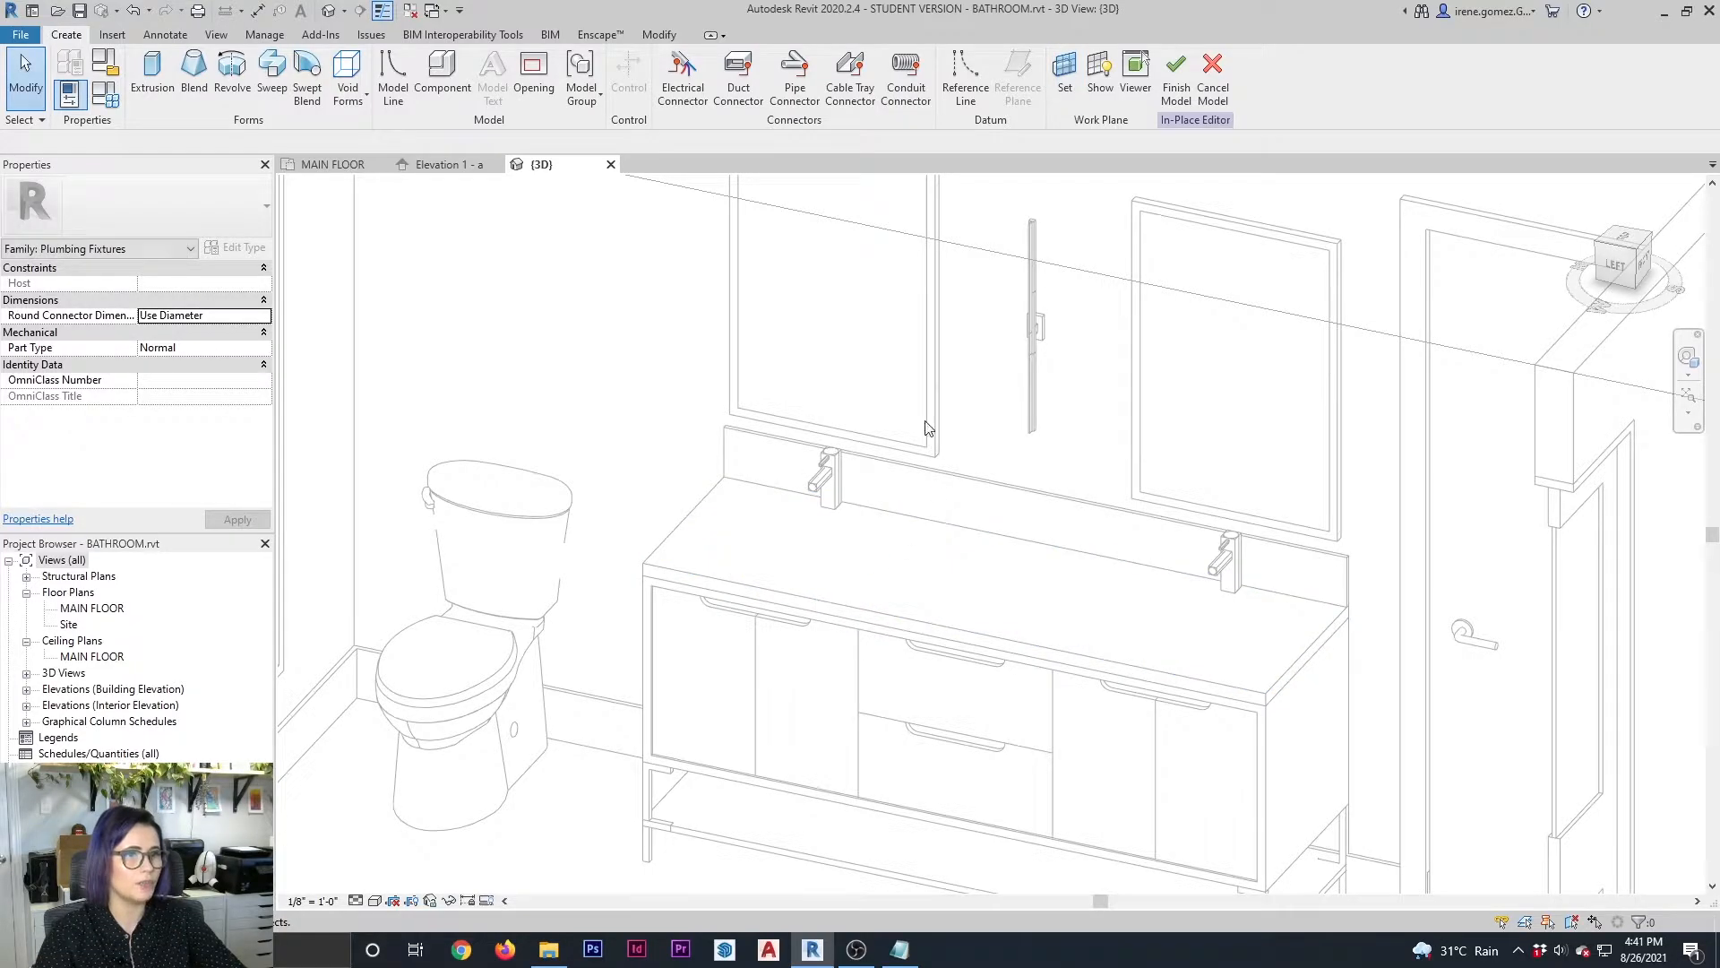
# Start an extrusion and sketch a rectangle about 6" by 6" on the countertop beside the left faucet
pyautogui.click(152, 74)
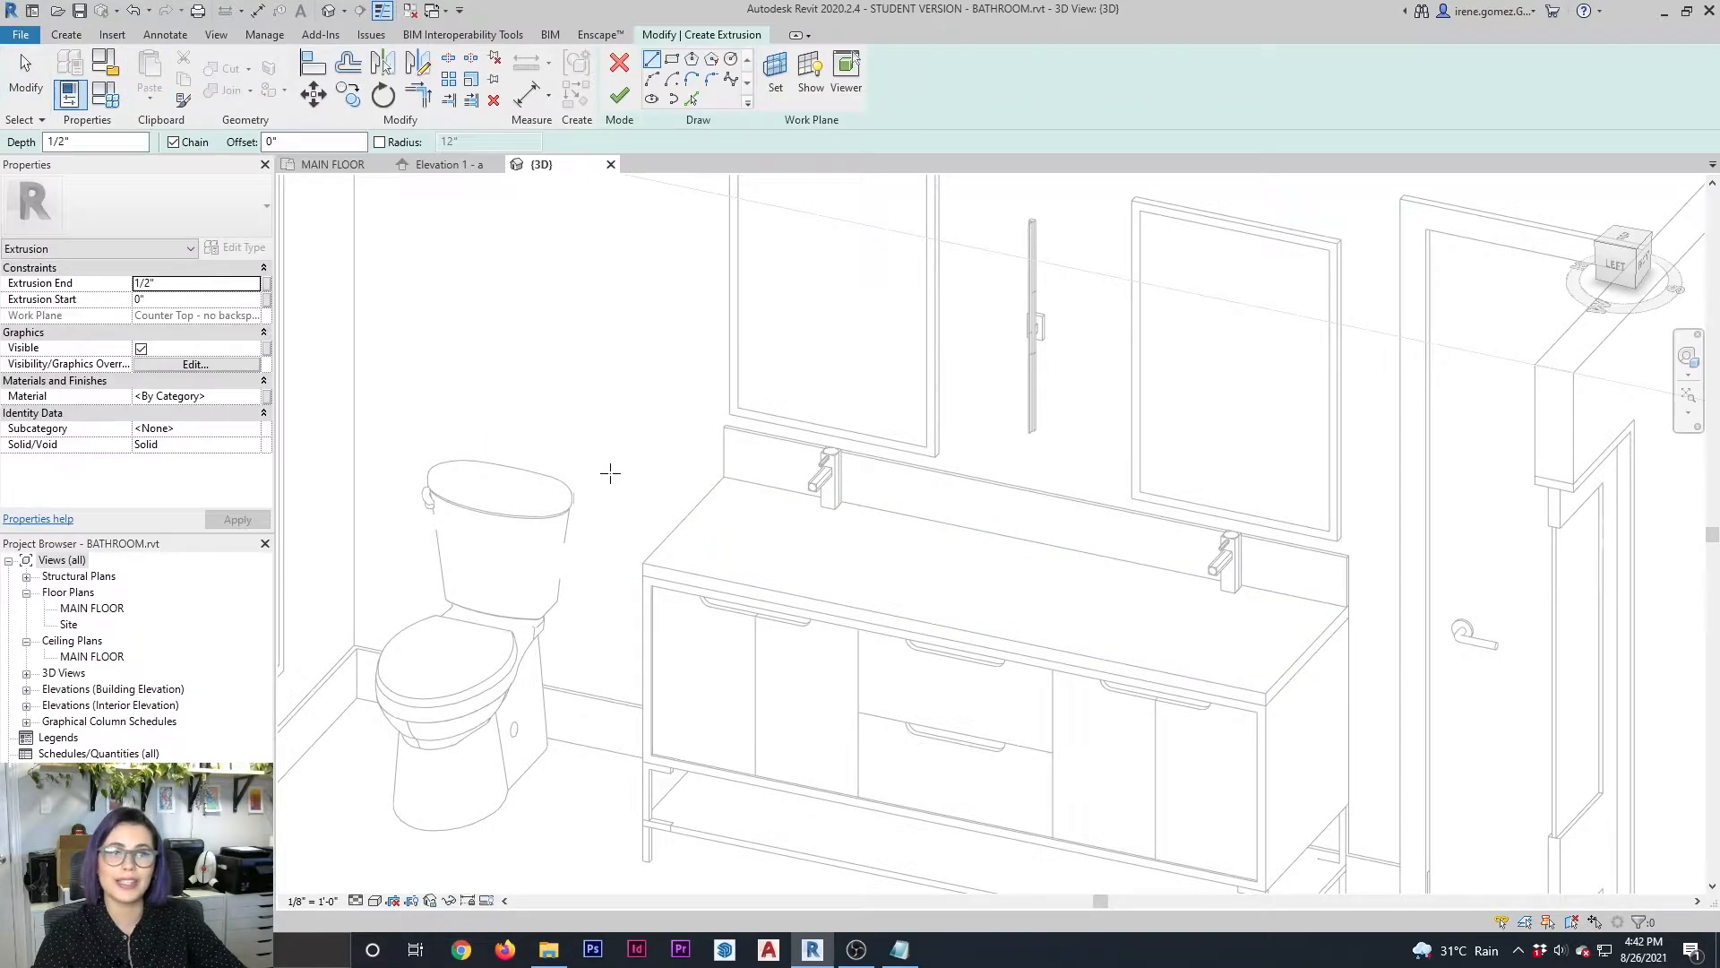
pyautogui.click(672, 59)
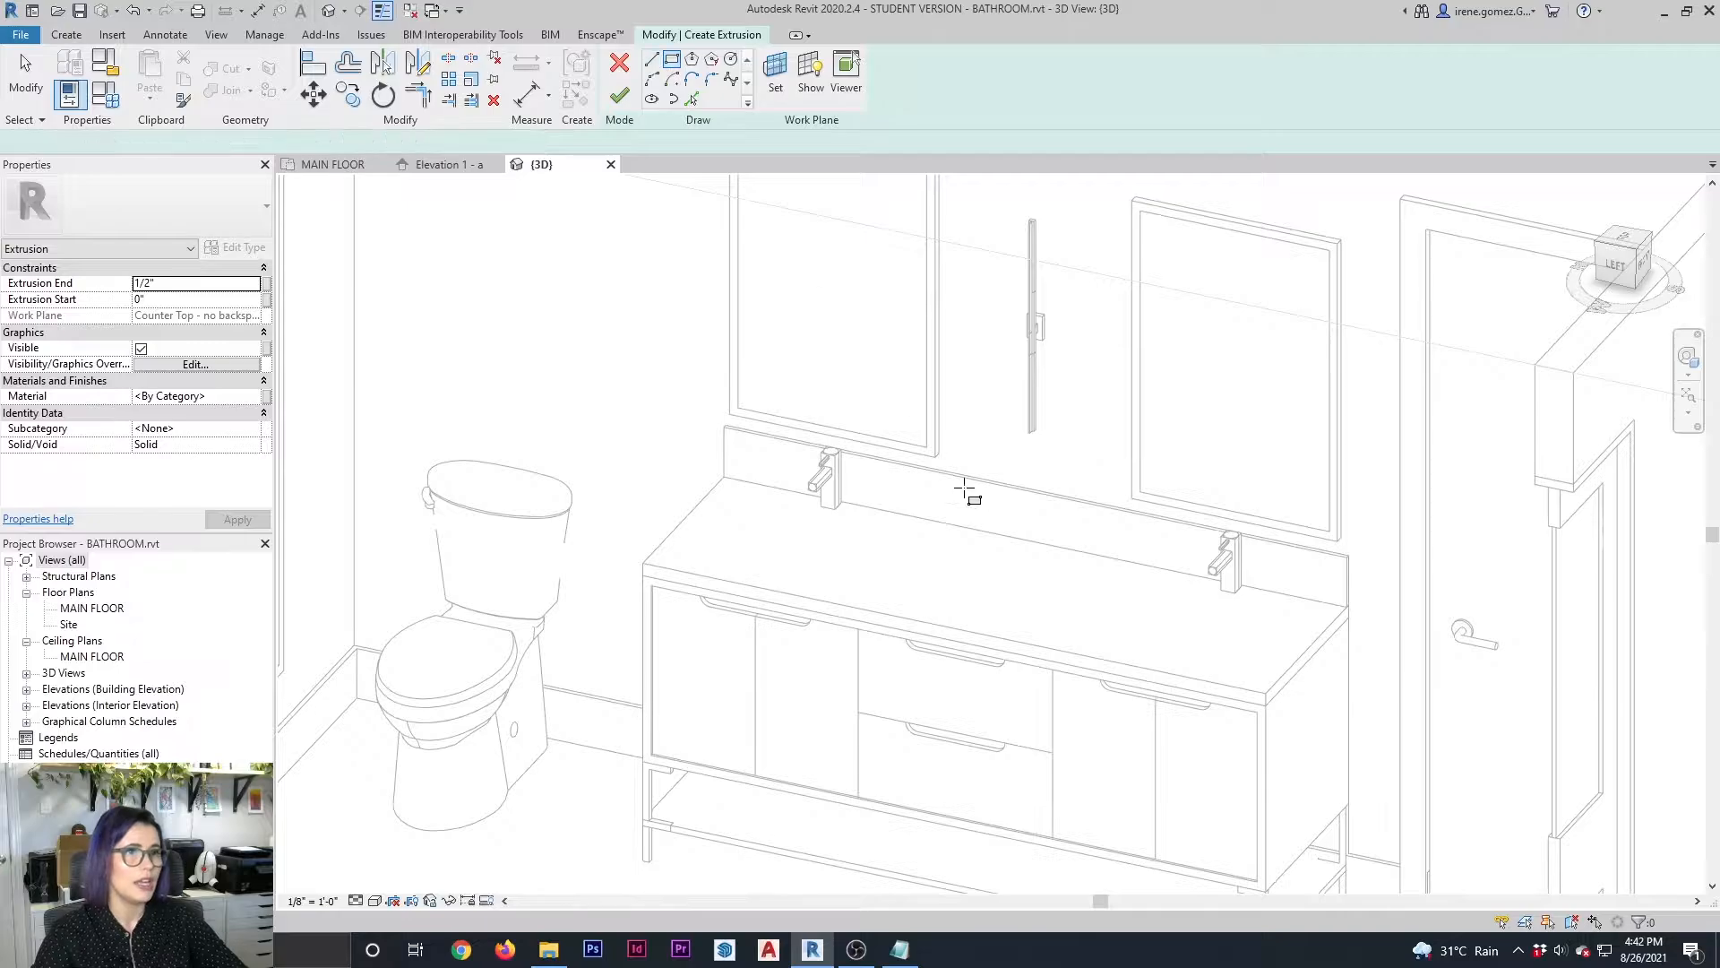
pyautogui.click(865, 509)
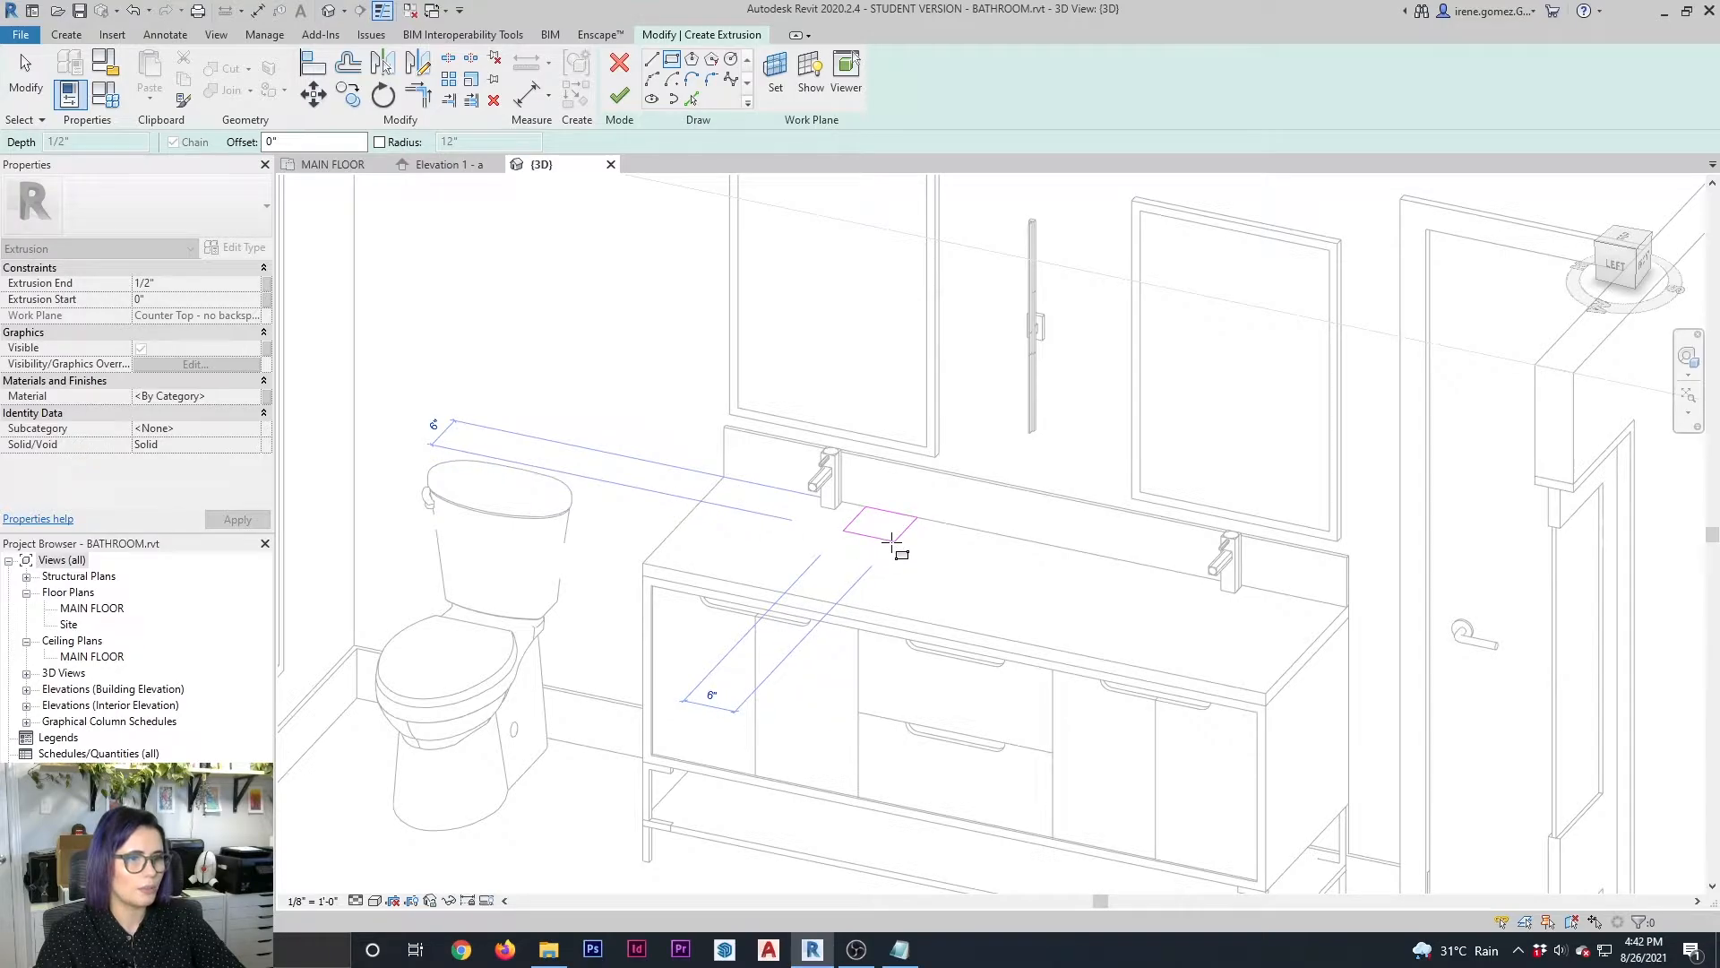
pyautogui.click(891, 542)
pyautogui.scroll(2, 998, 538)
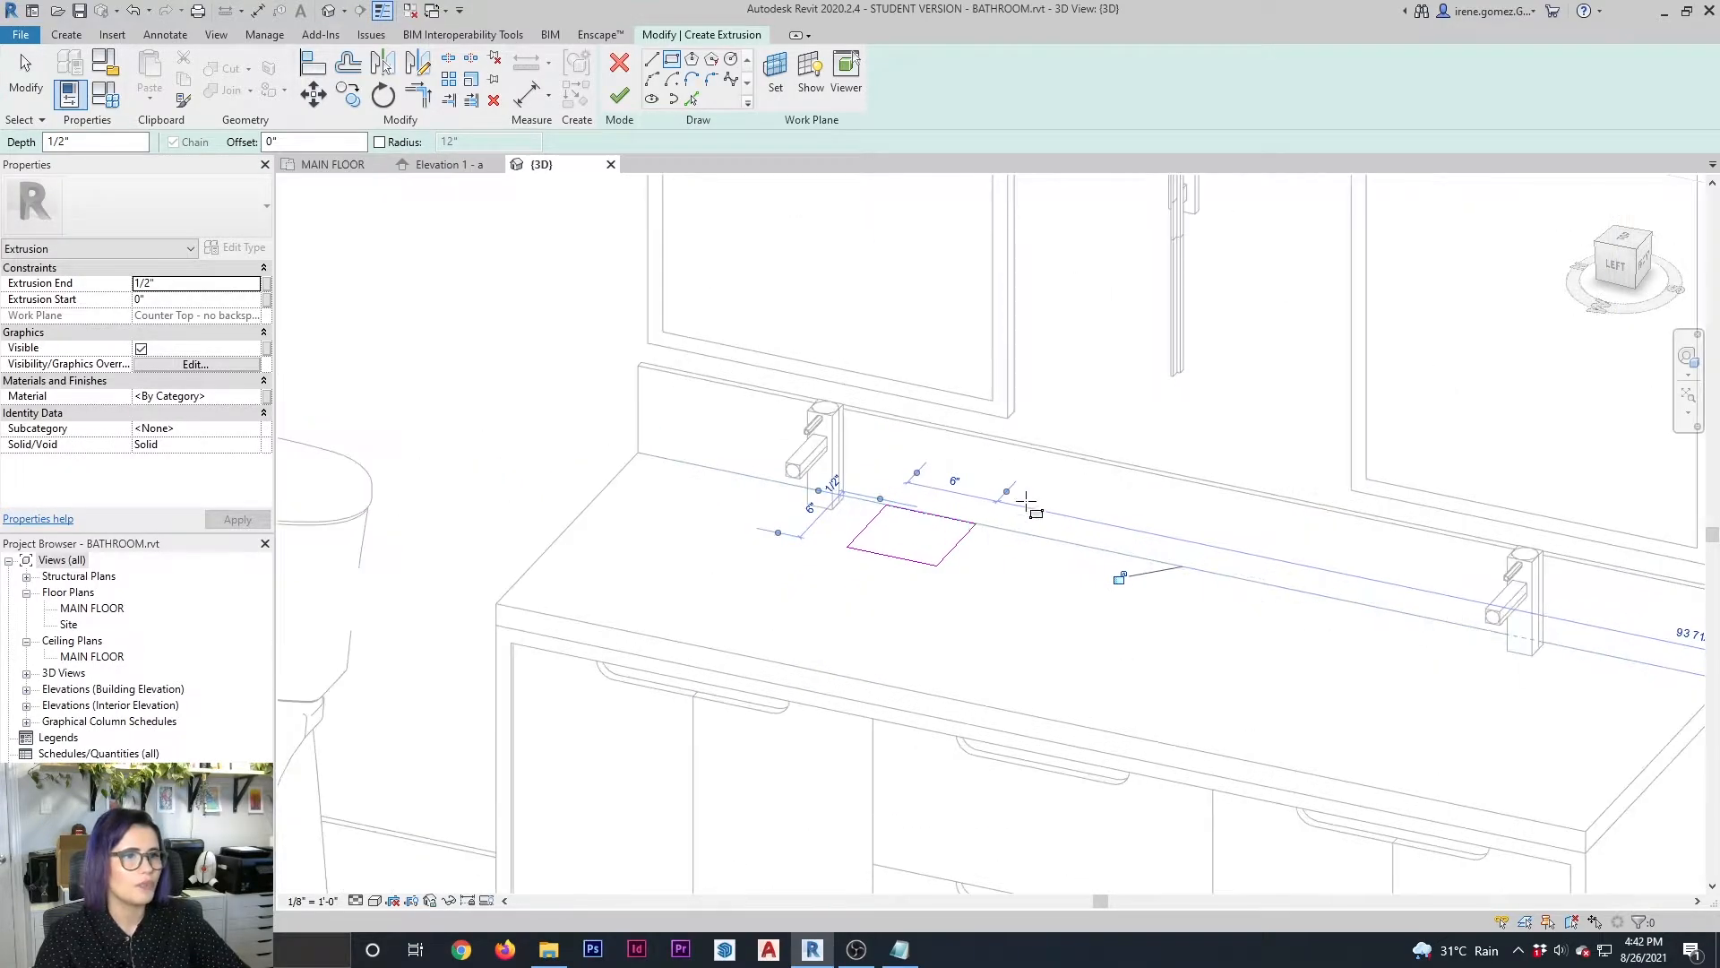
pyautogui.press('Escape')
pyautogui.click(917, 562)
pyautogui.click(916, 525)
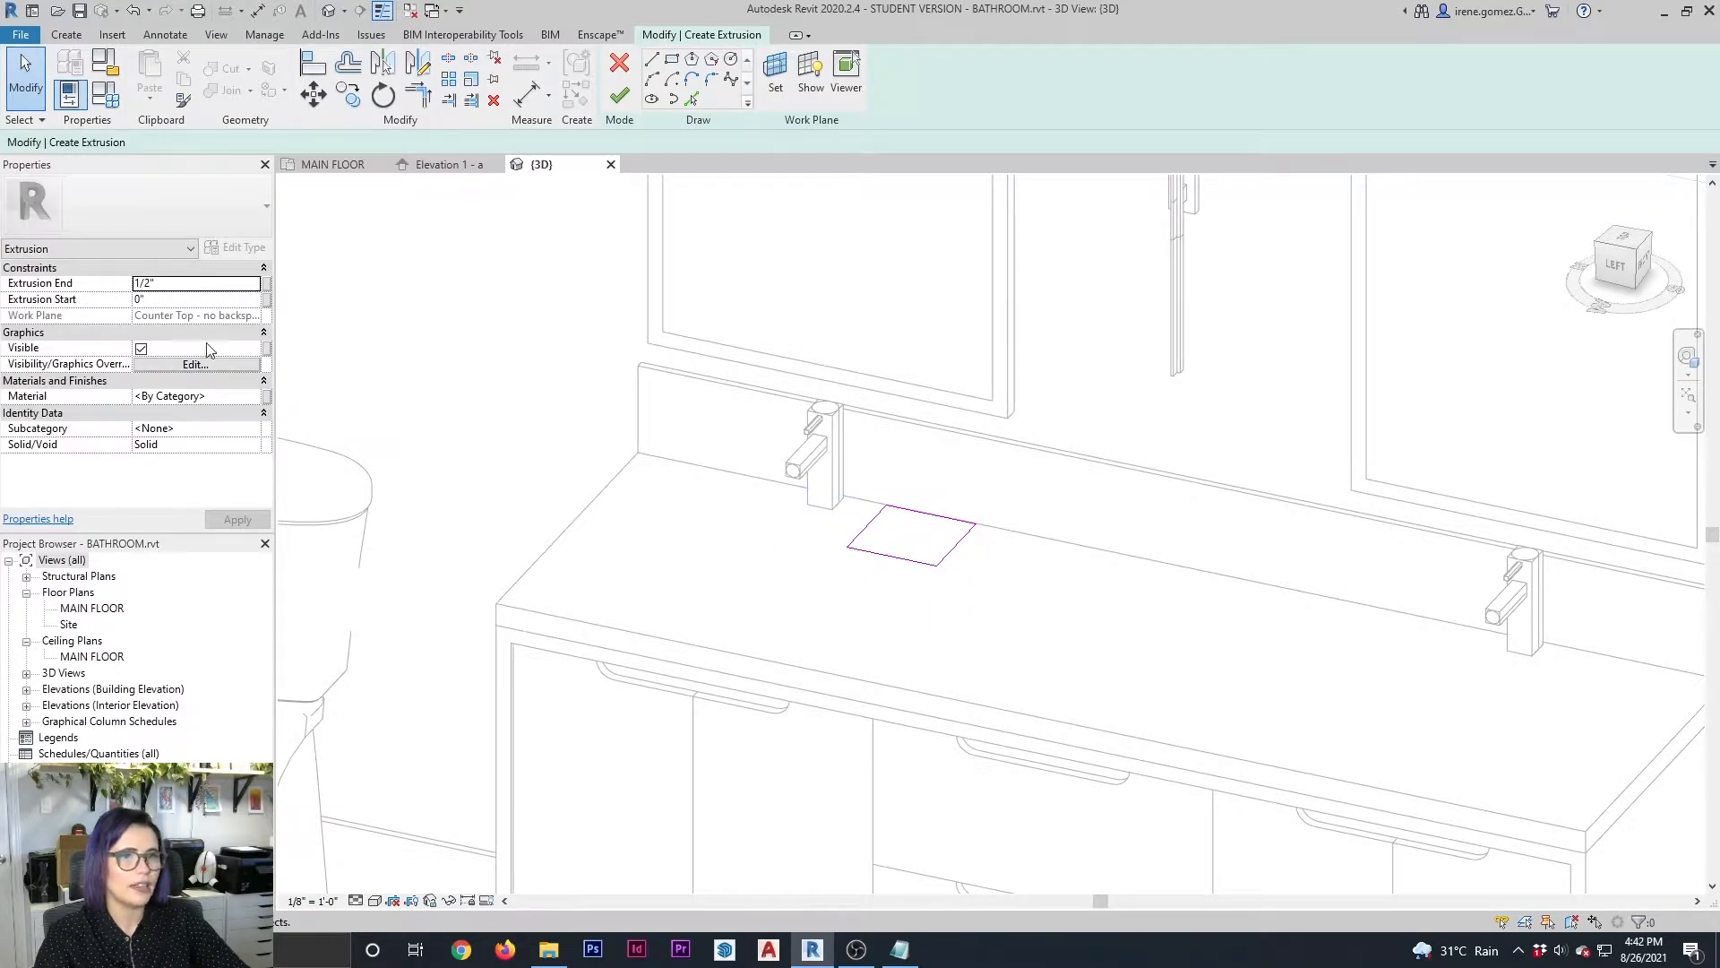
# Set the extrusion end to 10" and finish the extrusion sketch
pyautogui.click(169, 283)
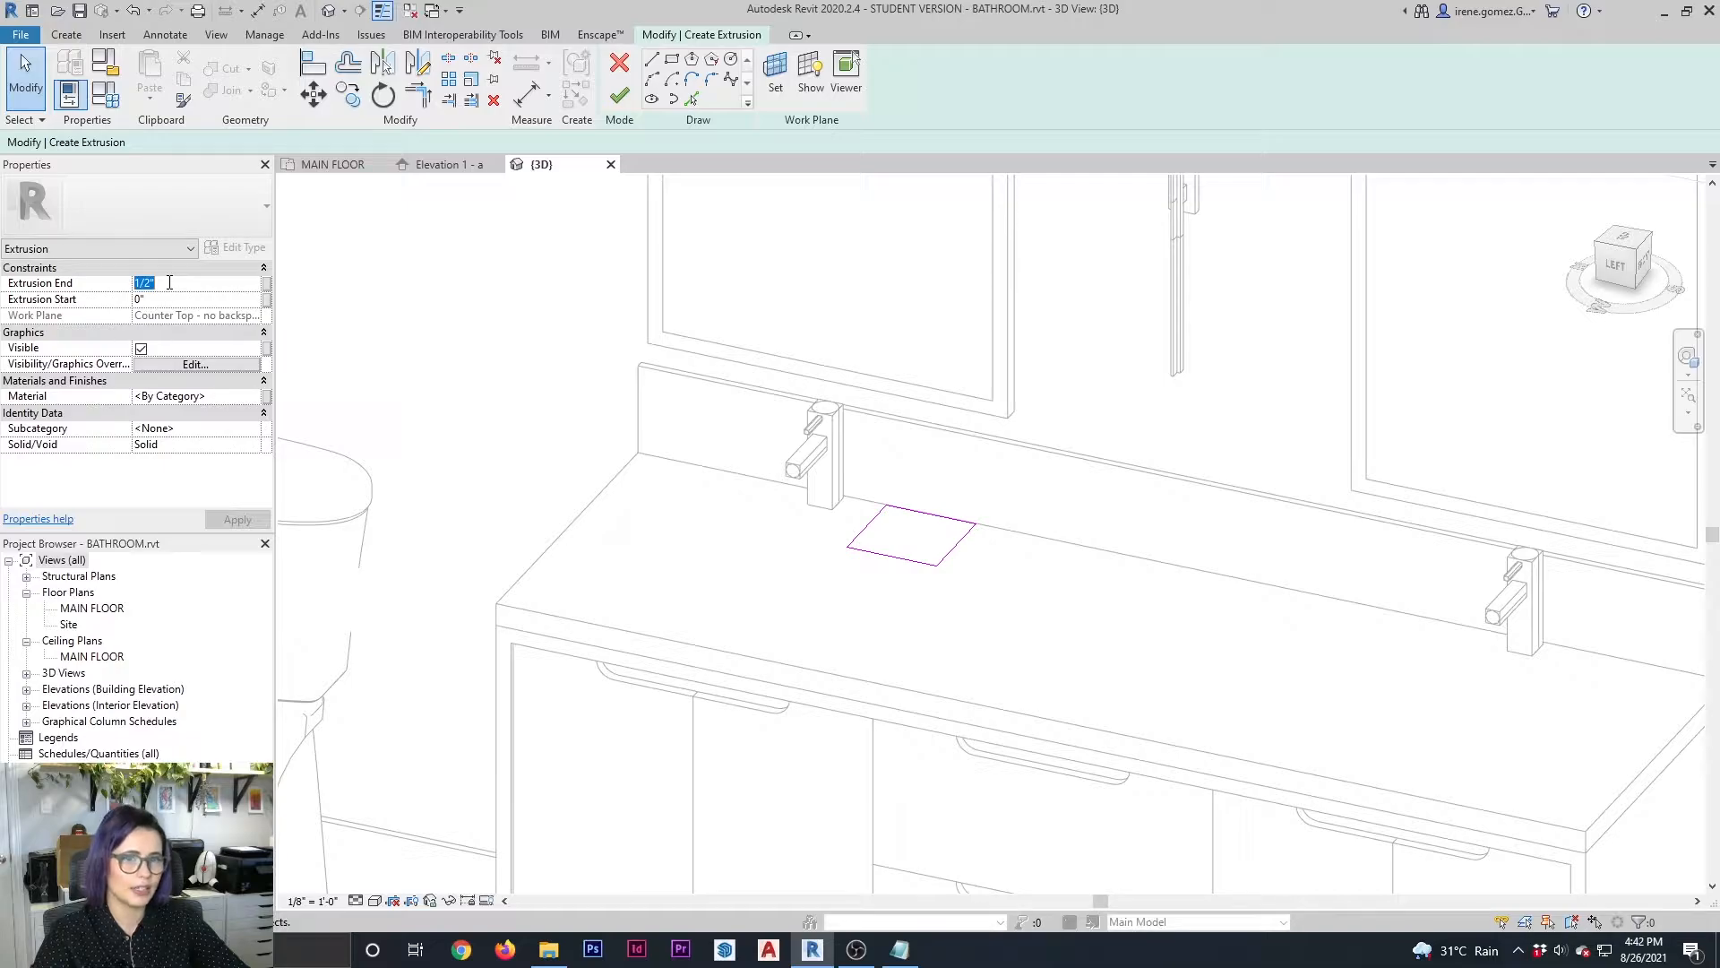
pyautogui.write('10')
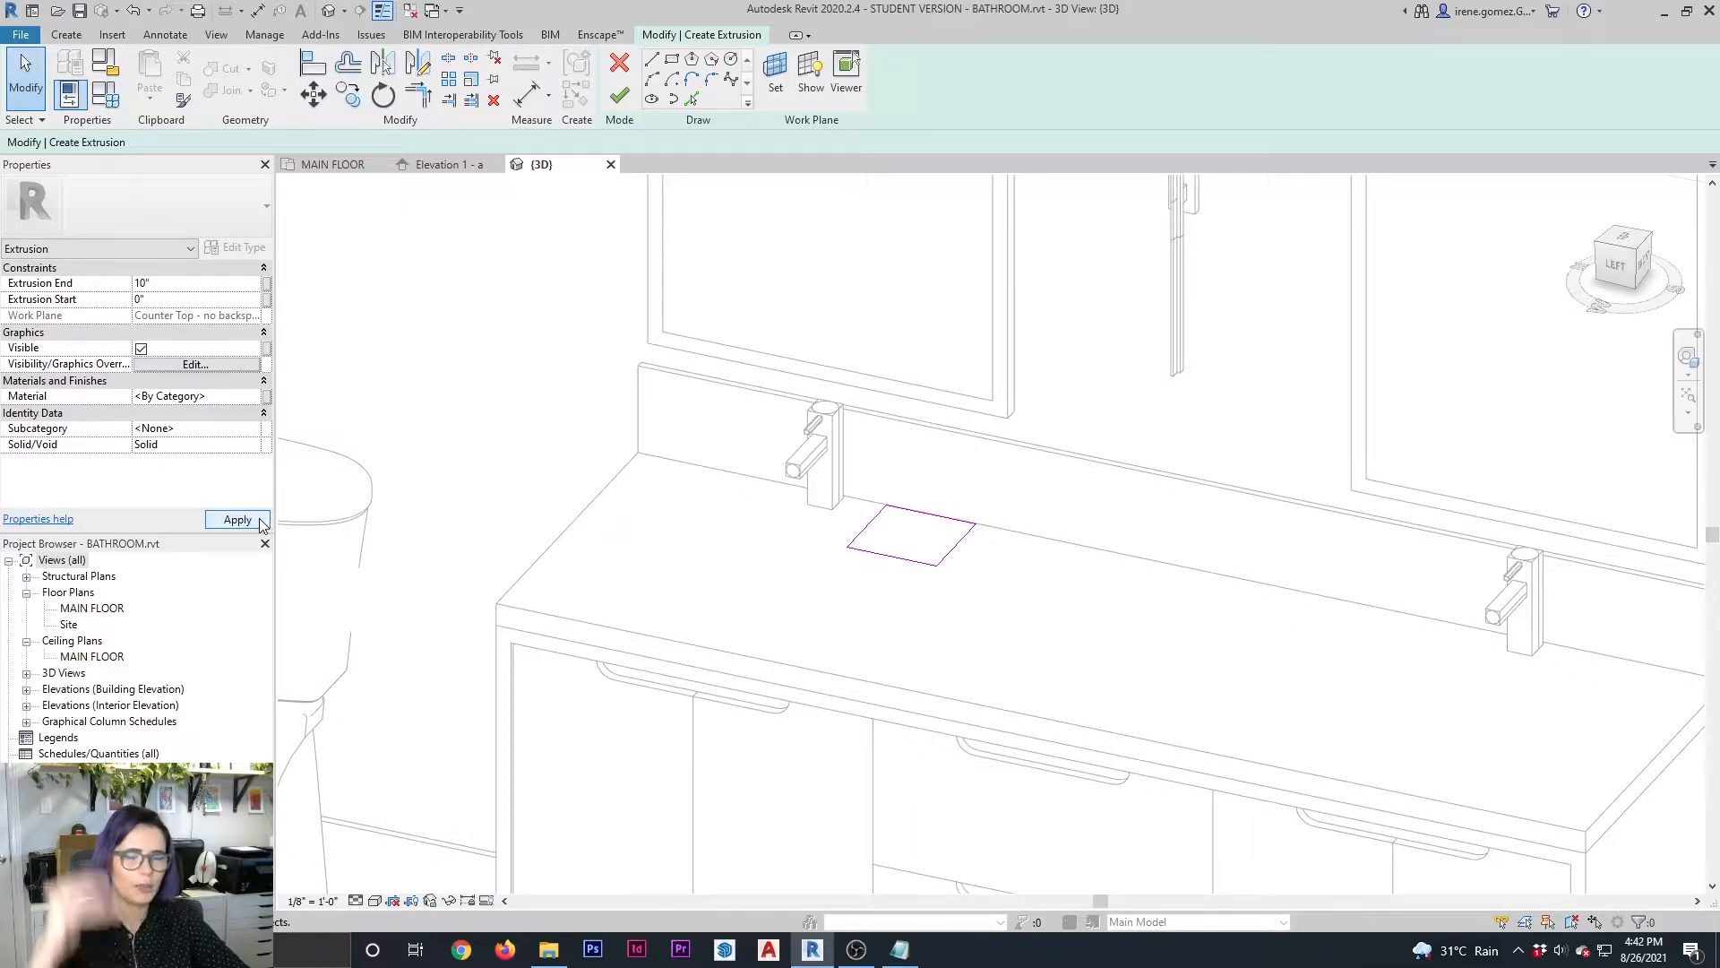
pyautogui.click(238, 518)
pyautogui.click(619, 96)
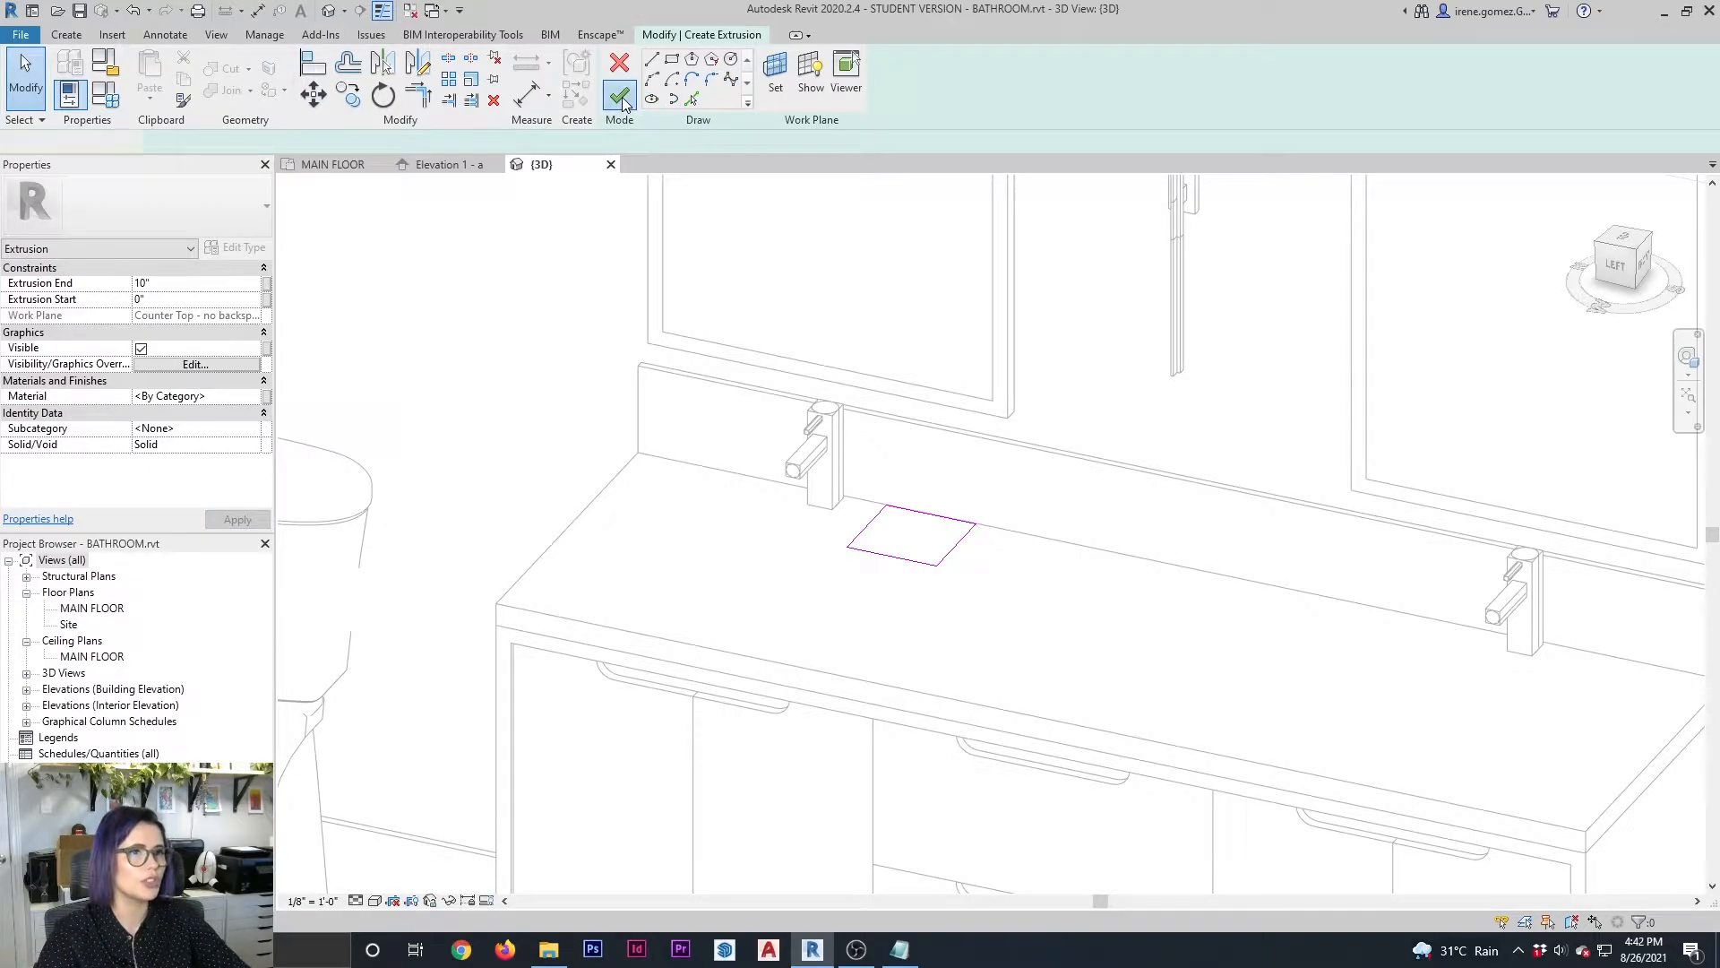
# Shorten the extruded block to about 7 3/8" high with its shape handles and finish the in-place faucet model
pyautogui.click(986, 668)
pyautogui.keyDown('shift'); pyautogui.moveTo(991, 672); pyautogui.dragTo(885, 535, button='middle'); pyautogui.keyUp('shift')
pyautogui.moveTo(763, 717); pyautogui.dragTo(925, 516, button='middle')
pyautogui.click(875, 432)
pyautogui.moveTo(883, 398); pyautogui.dragTo(1031, 450)
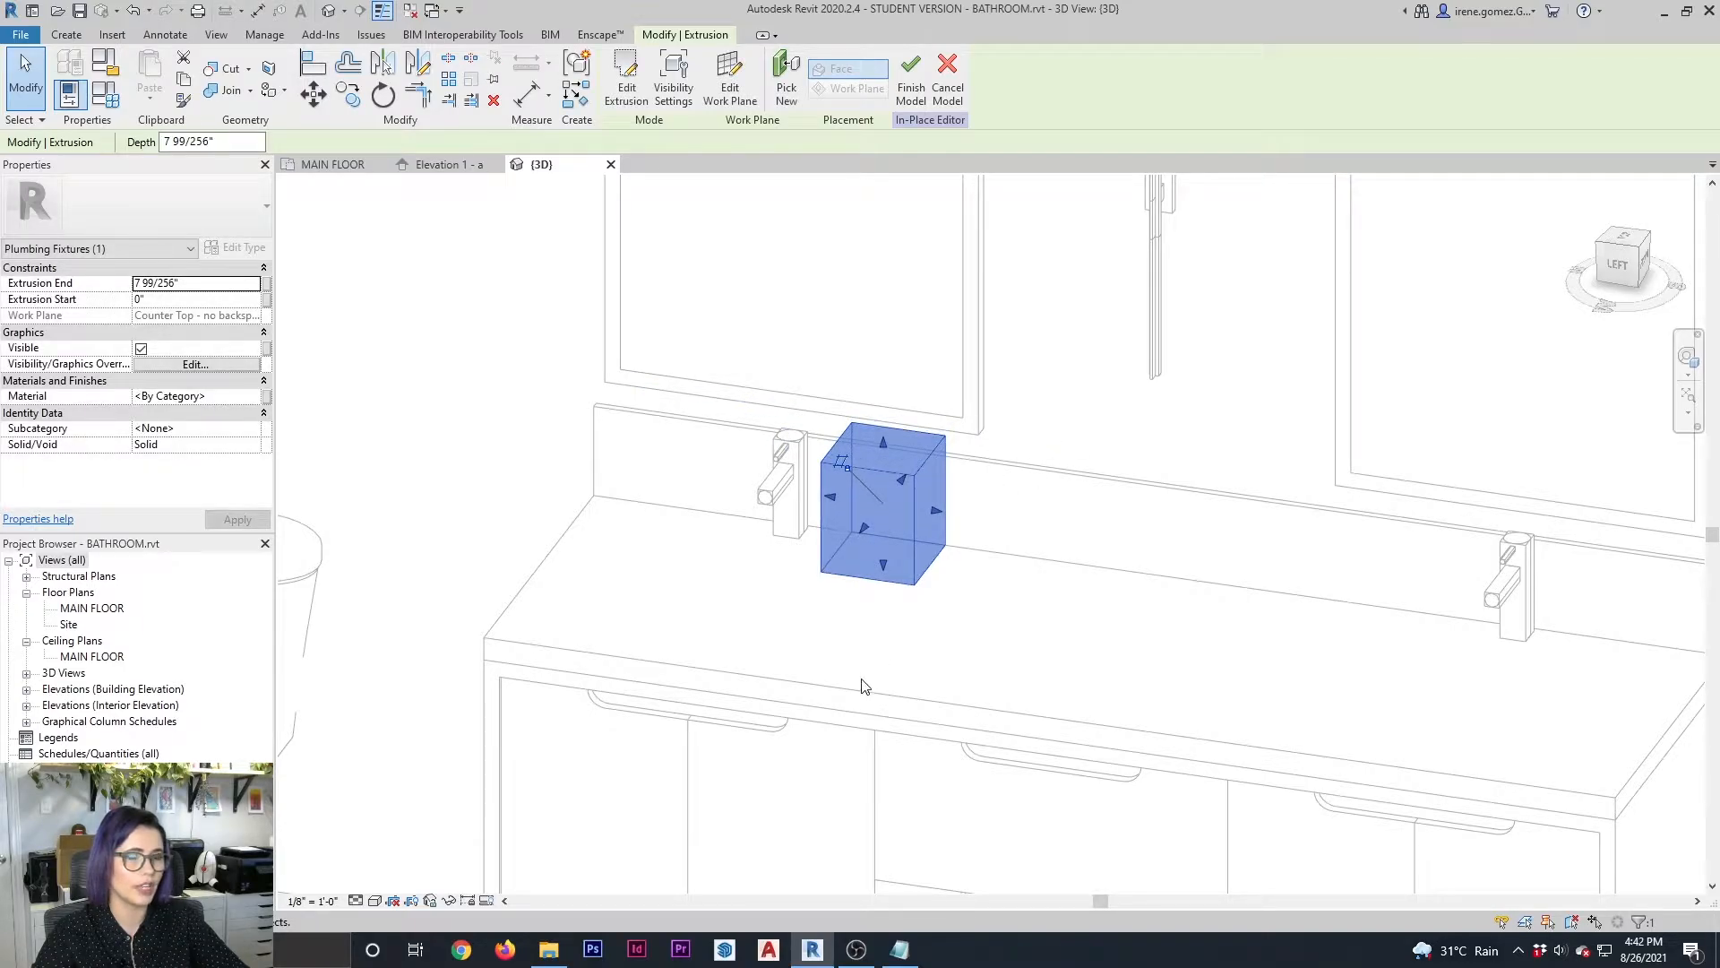
pyautogui.click(906, 65)
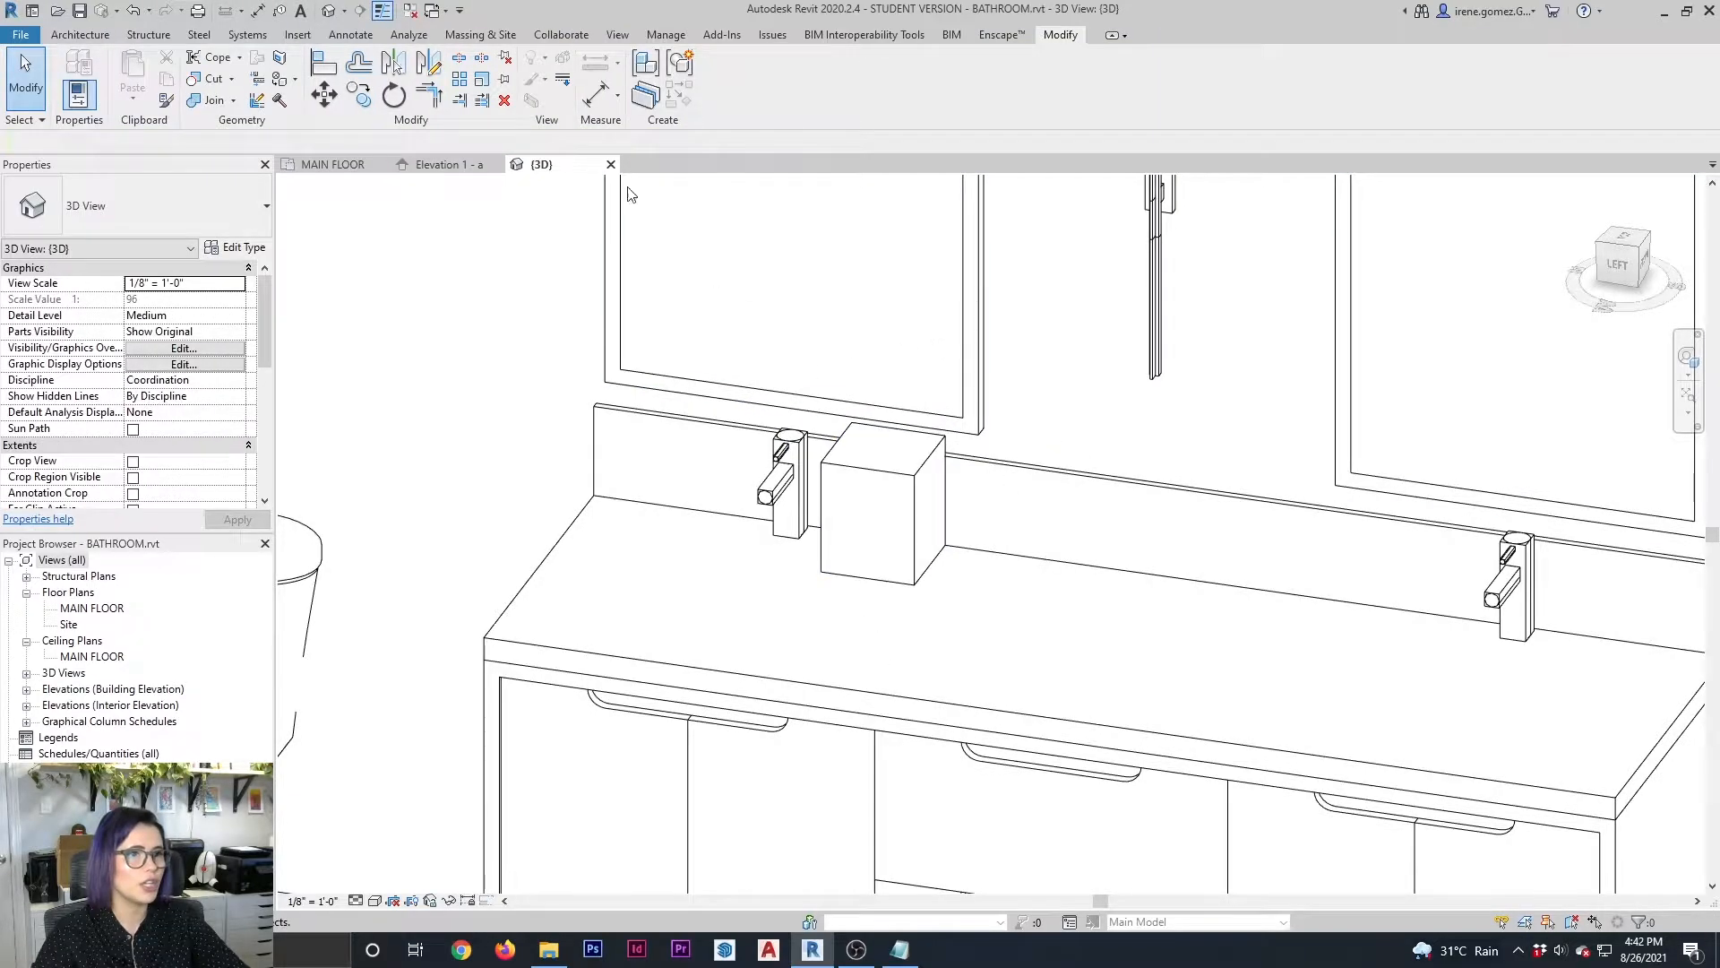
# In the Elevation 1 - a view, move the faucet block sideways until it is centred over the left vanity faucet
pyautogui.click(453, 165)
pyautogui.scroll(4, 776, 753)
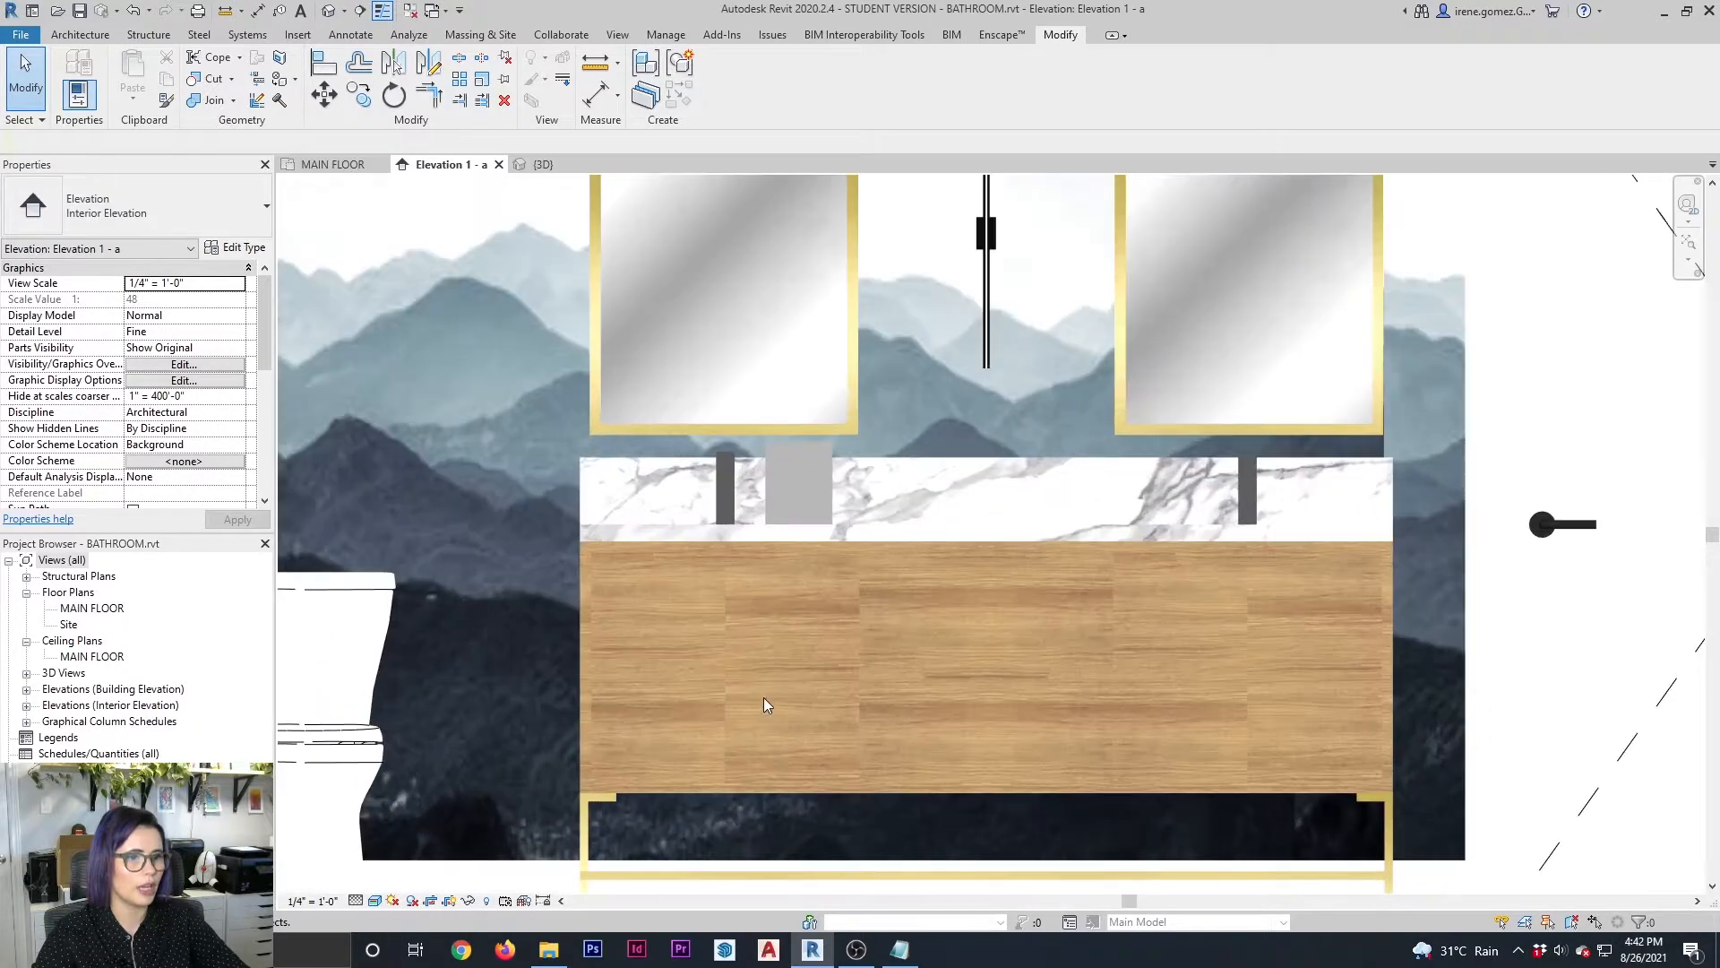
pyautogui.click(819, 450)
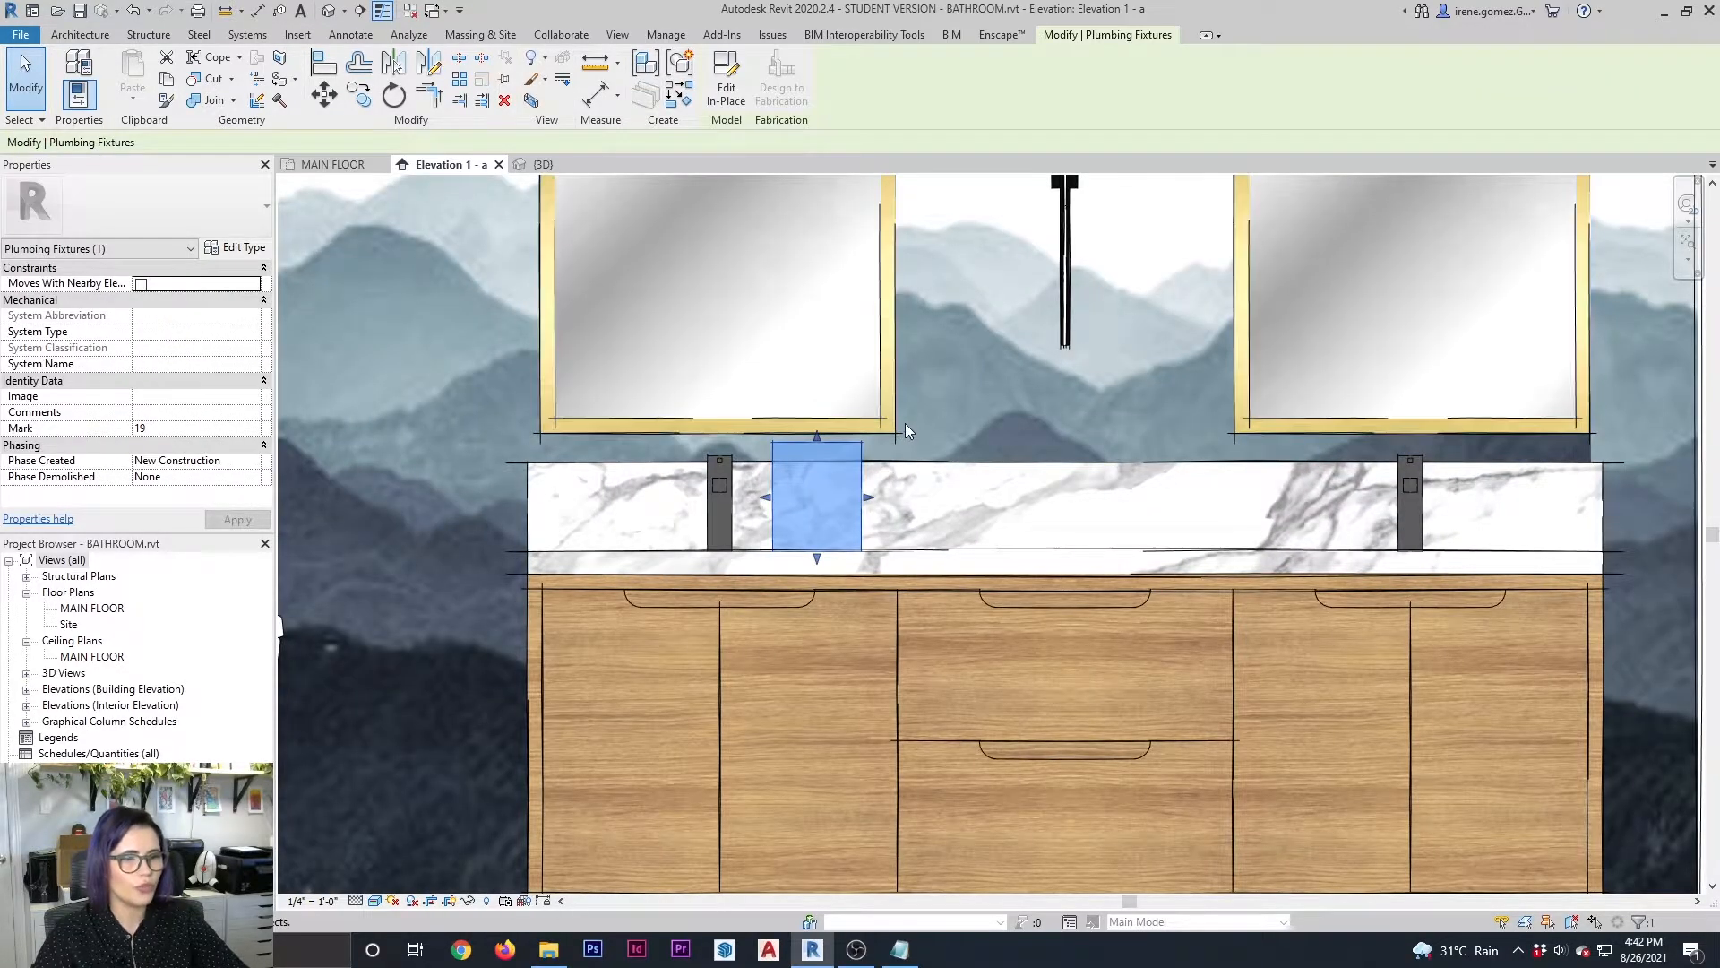
pyautogui.press('Left')
pyautogui.press('Left')
pyautogui.press('Left')
pyautogui.press('Left')
pyautogui.press('Left')
pyautogui.press('Left')
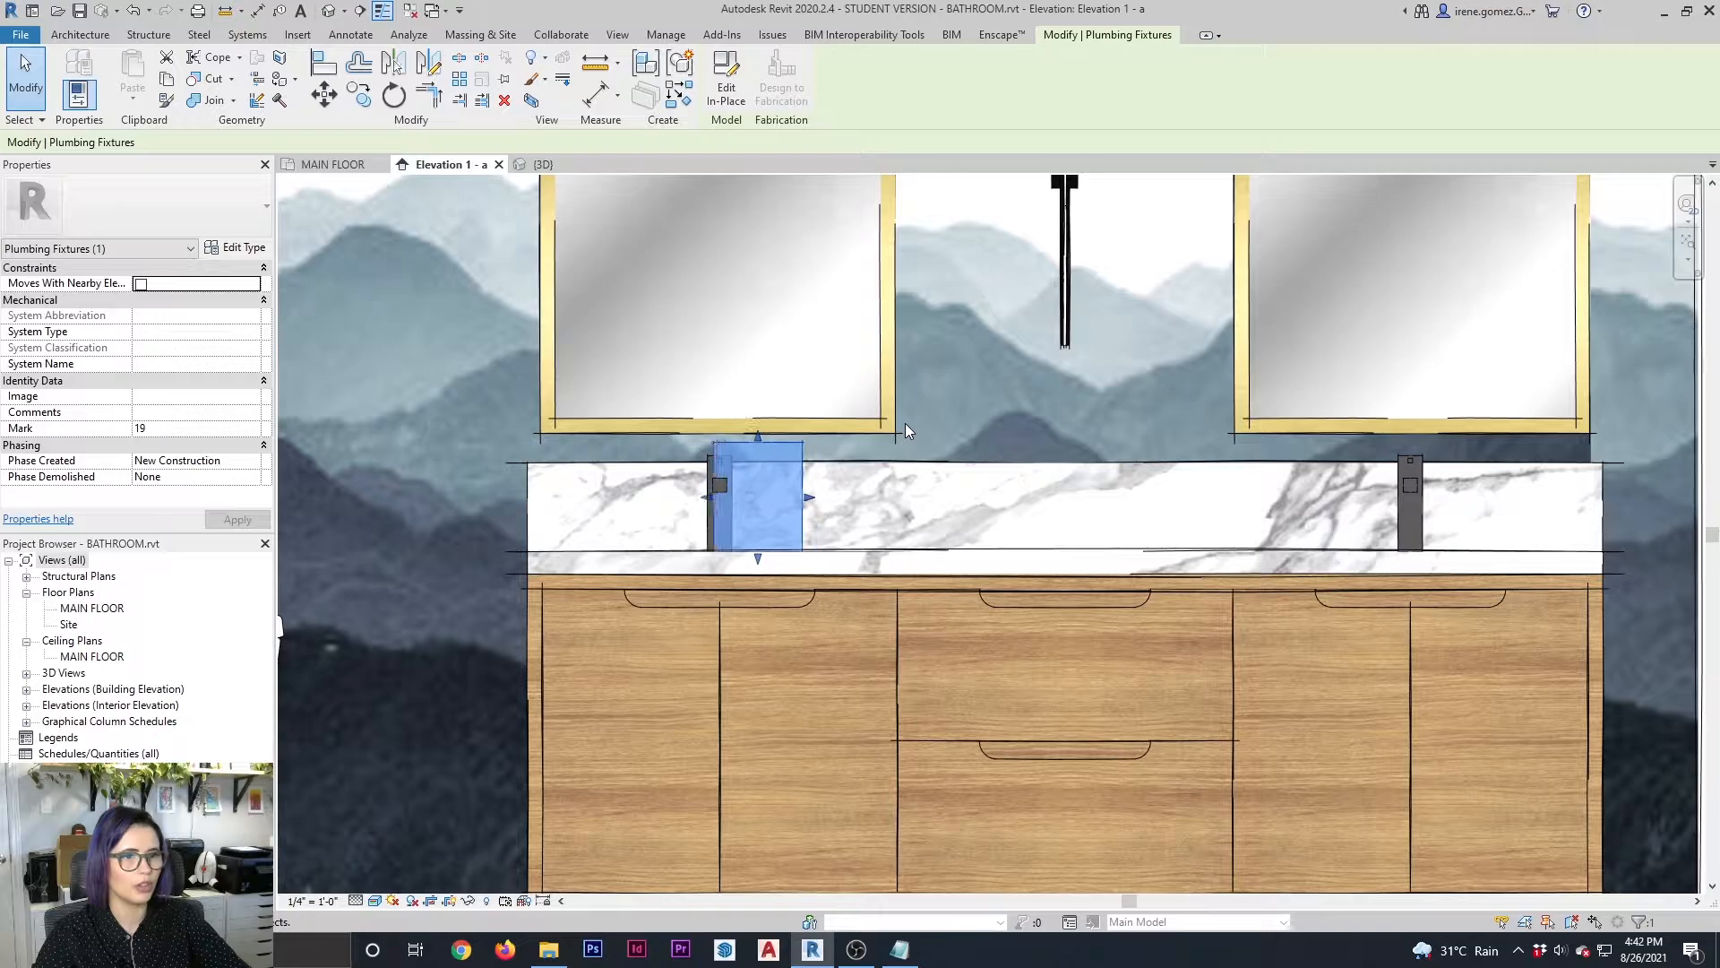
pyautogui.press('Left')
pyautogui.press('Left')
pyautogui.press('Left')
pyautogui.press('Left')
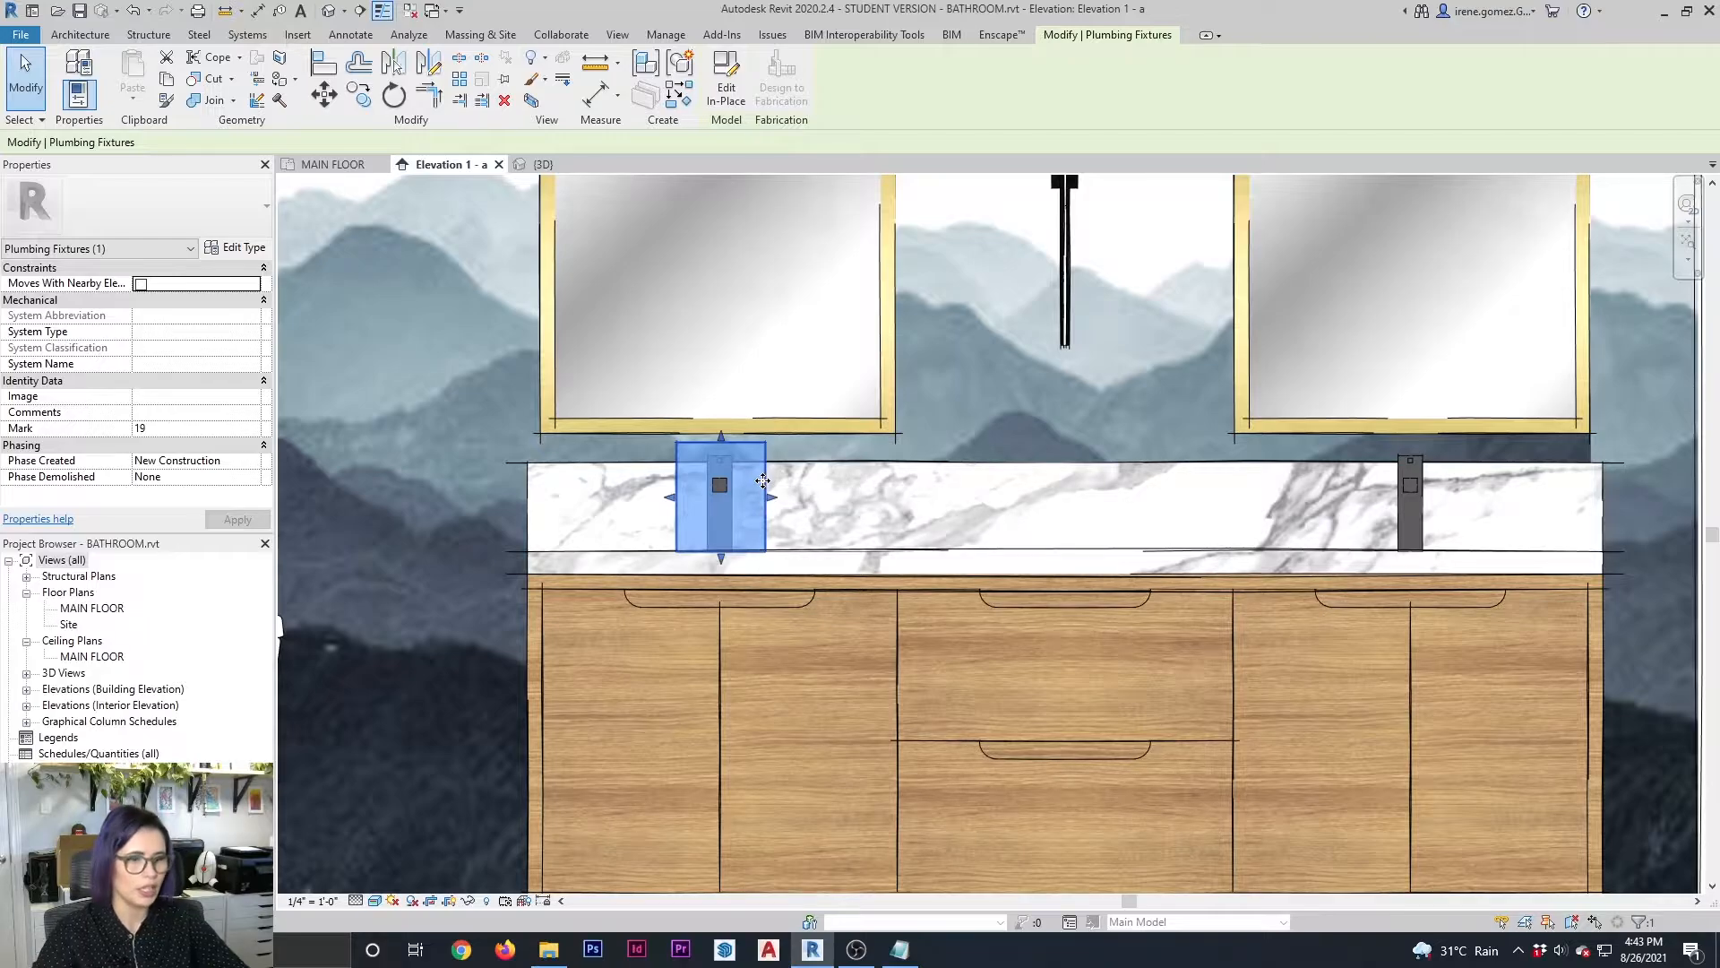
# Edit the vanity countertop in place, delete the left arwa_twinplus basin faucet nested in it, and finish the model
pyautogui.click(837, 557)
pyautogui.click(726, 89)
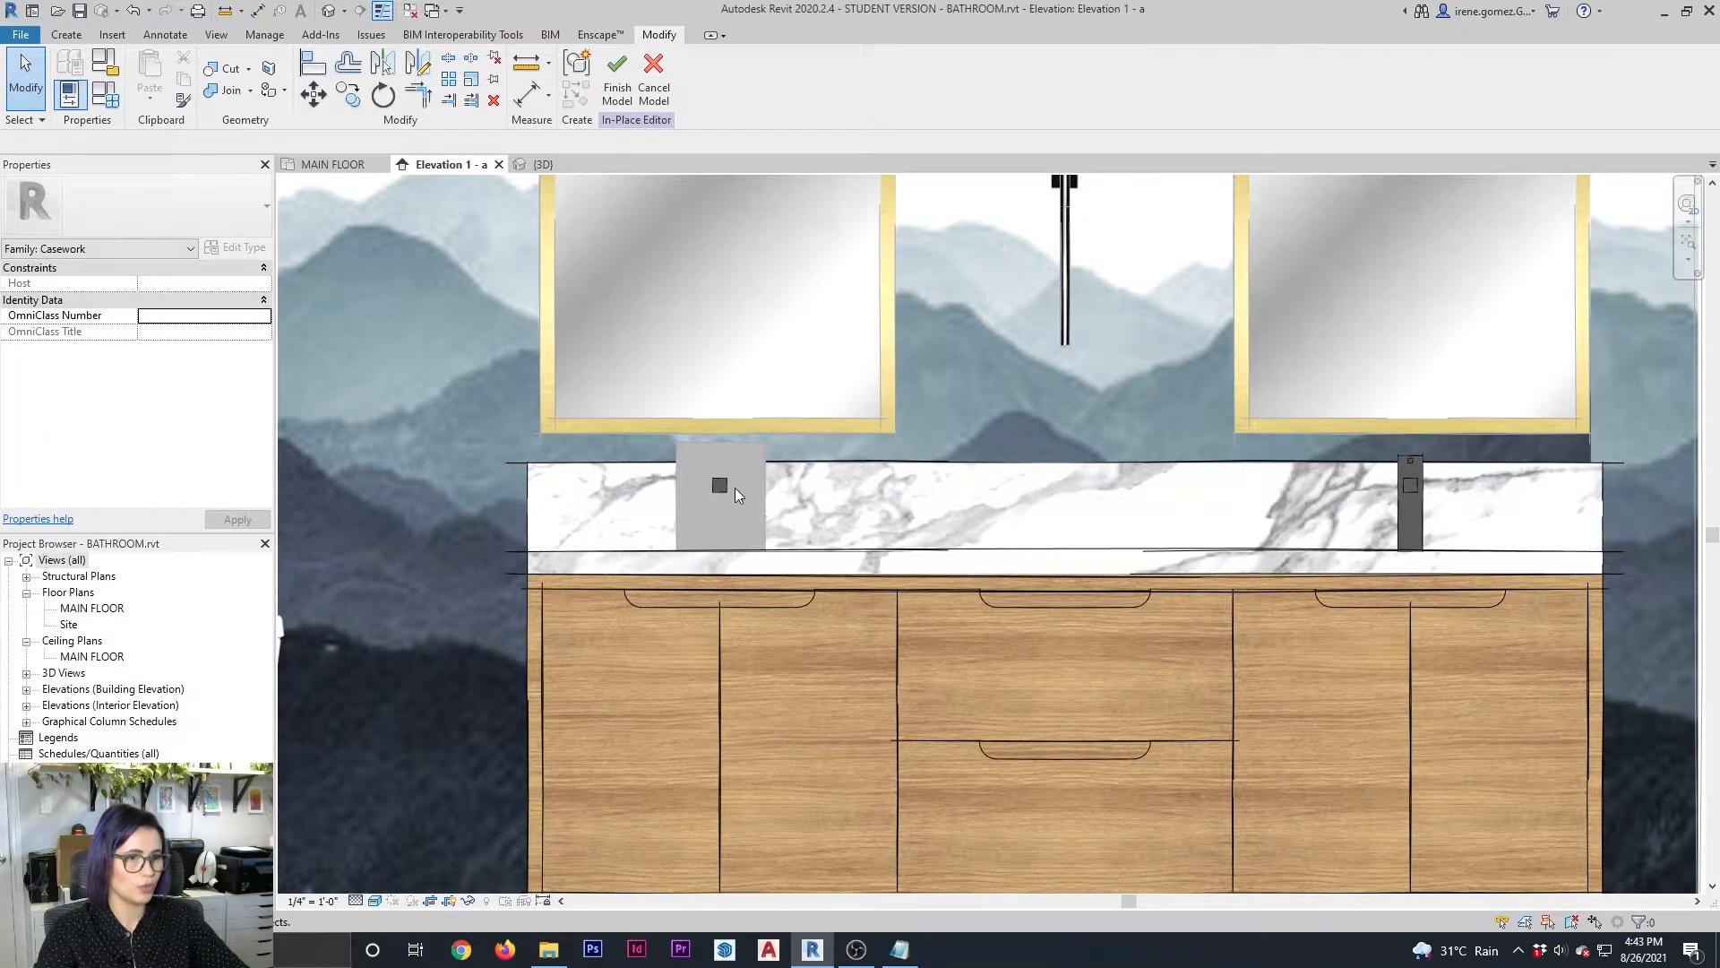
pyautogui.click(709, 484)
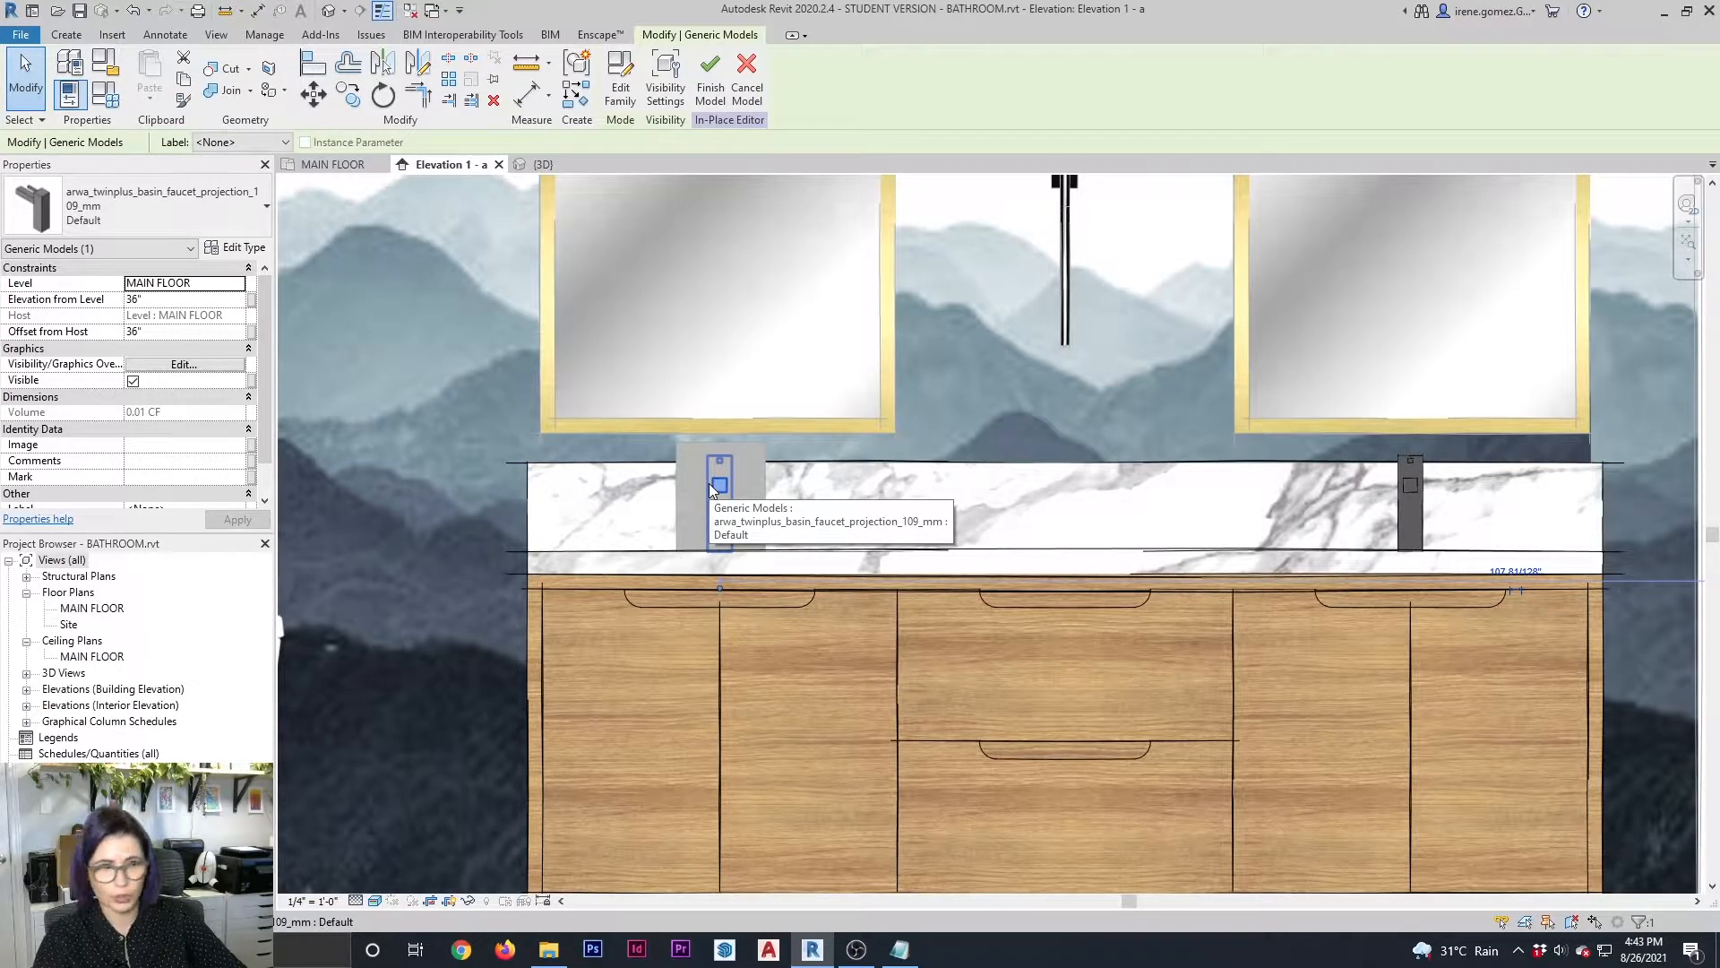
pyautogui.rightClick(711, 488)
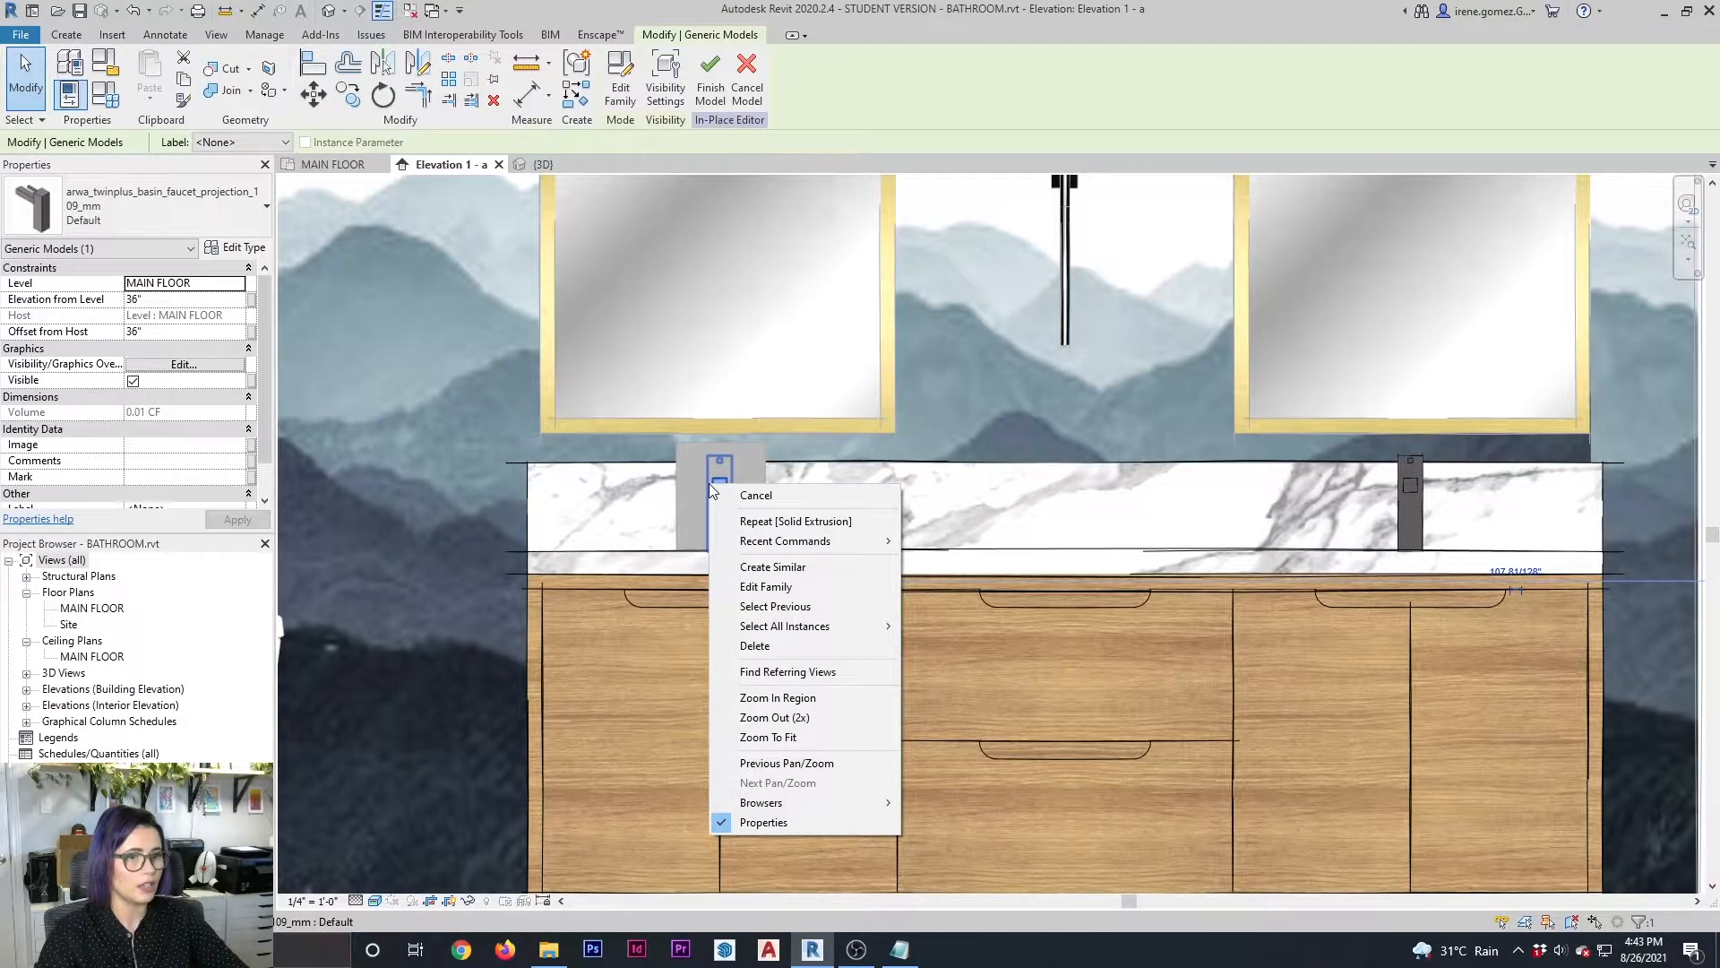
pyautogui.click(731, 479)
pyautogui.press('Delete')
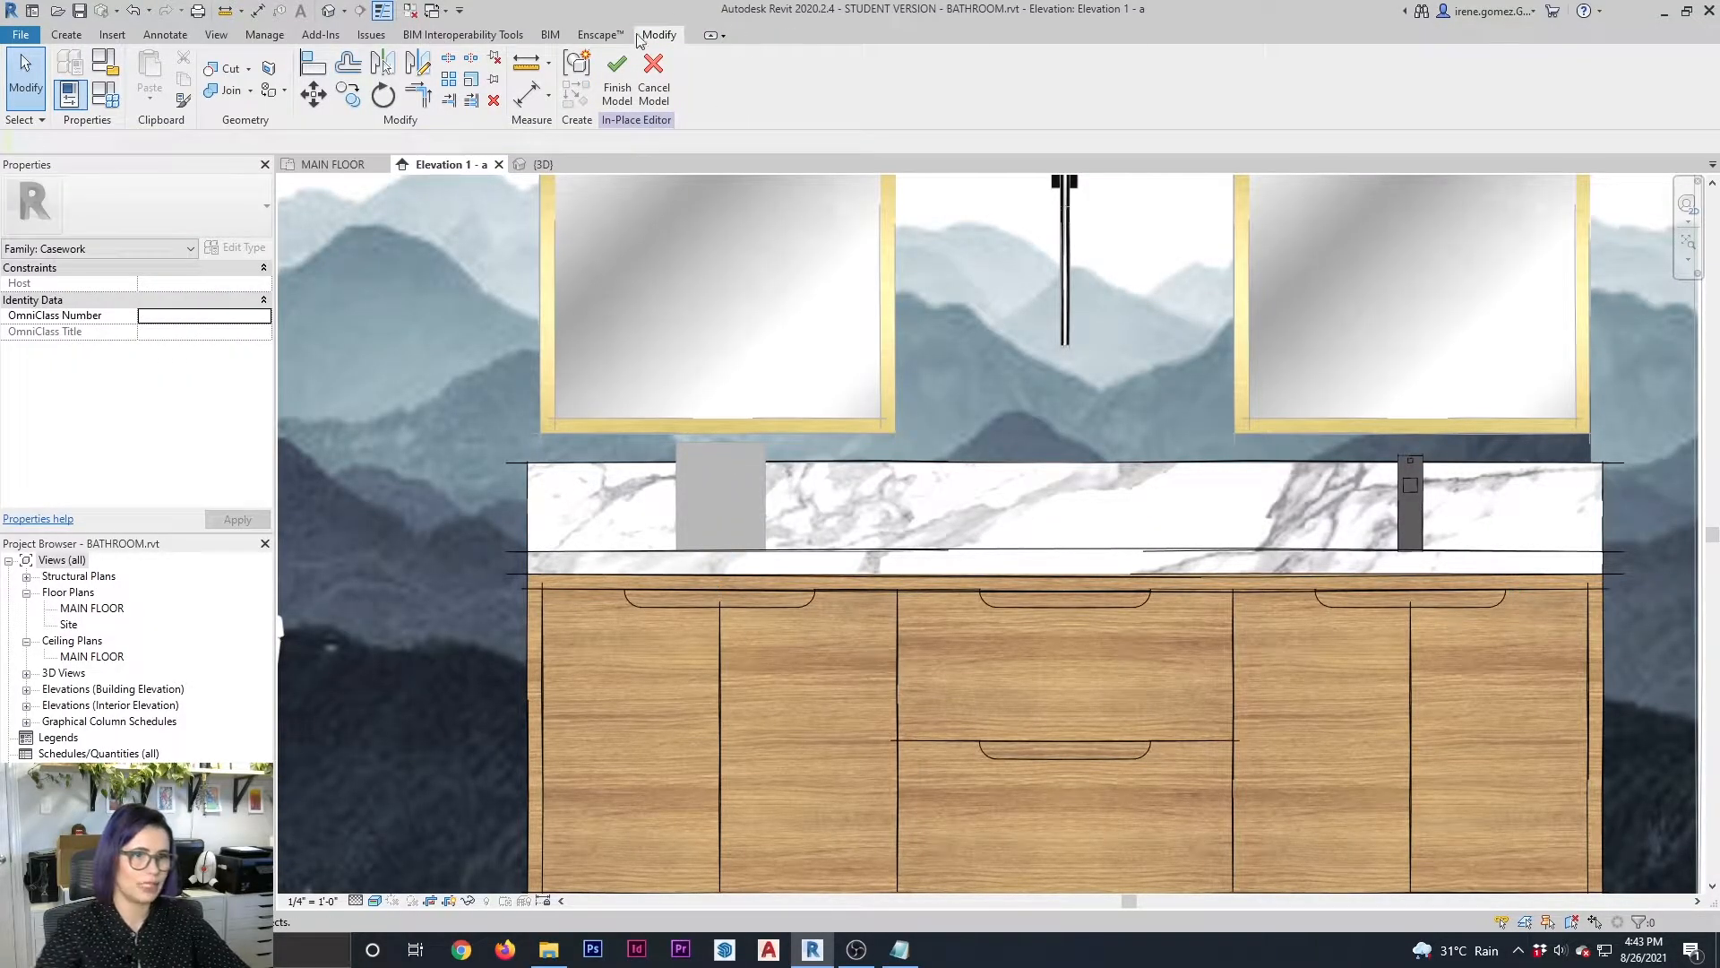
pyautogui.click(620, 72)
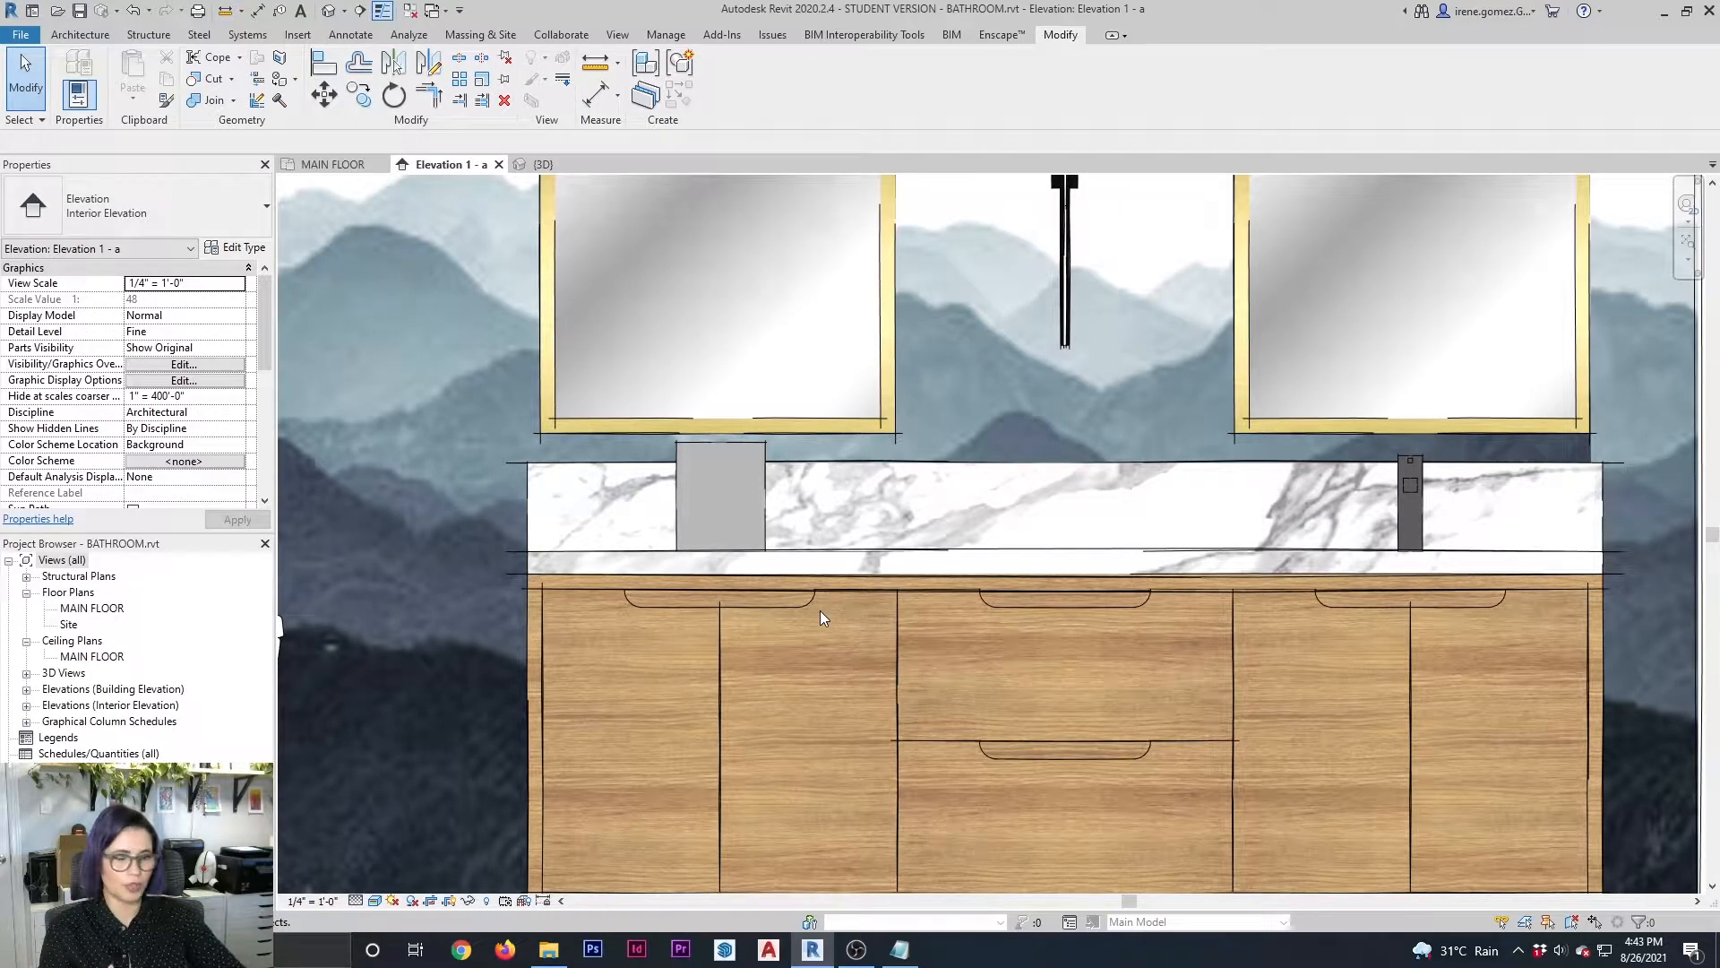
# Switch to Chrome, search Google Images for vanity faucet, and browse the faucet pictures
pyautogui.click(462, 949)
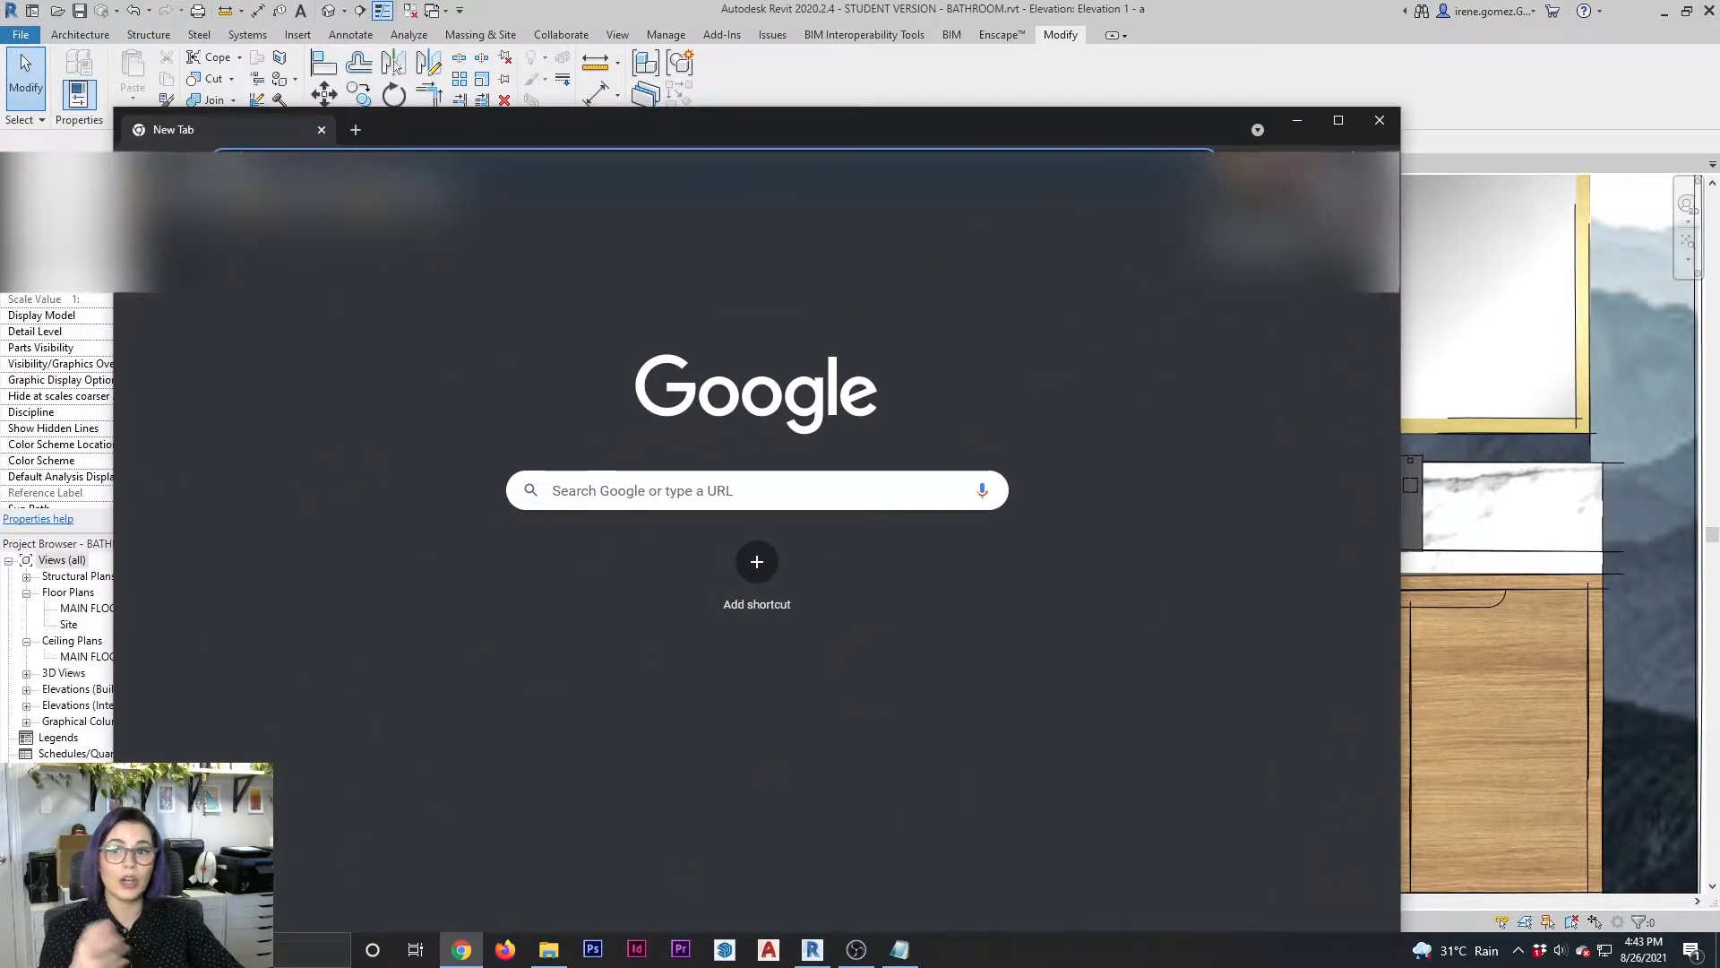
pyautogui.click(1339, 120)
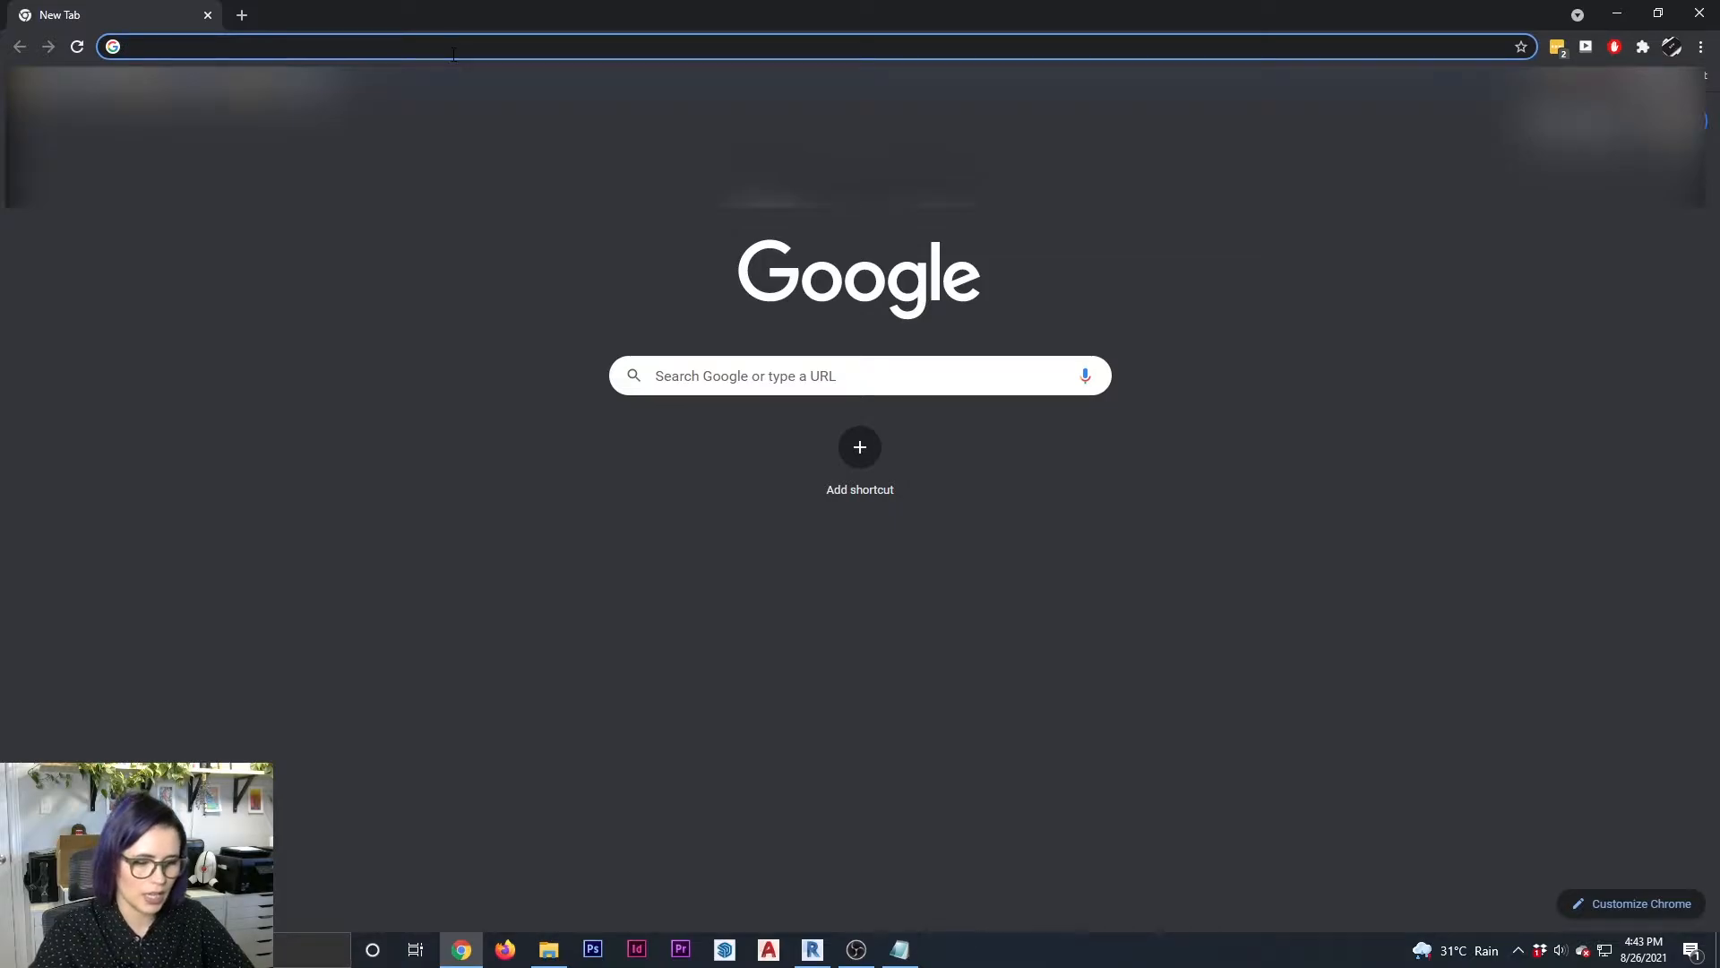
pyautogui.write('r')
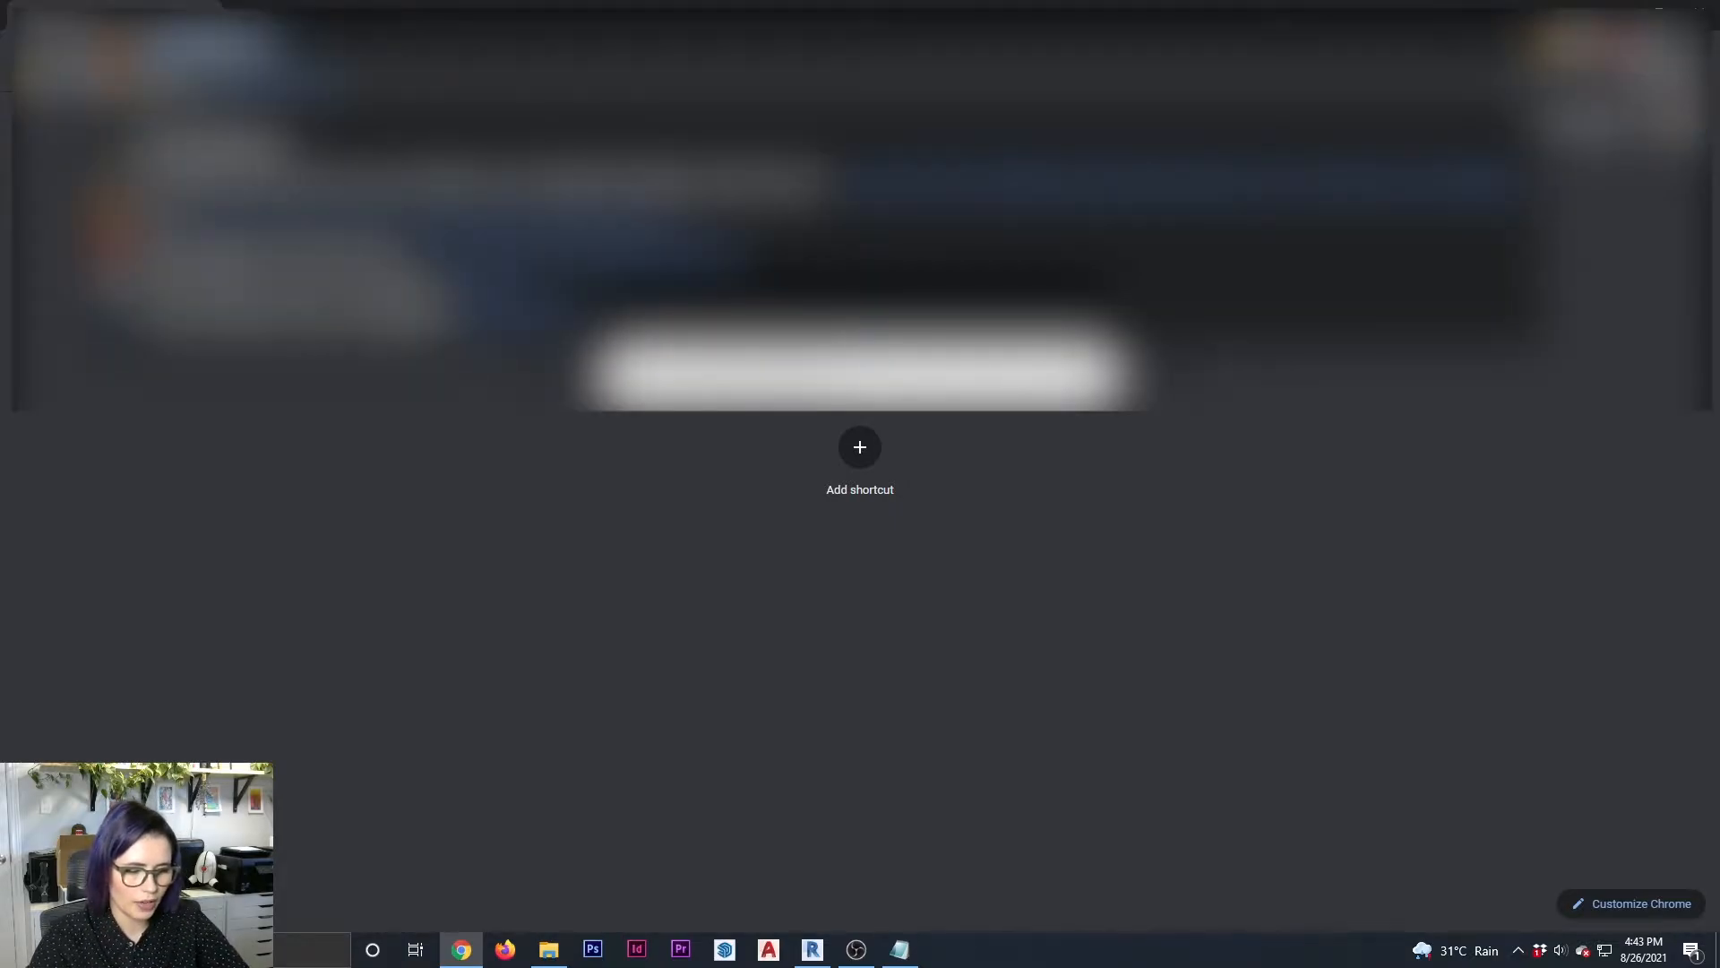
pyautogui.write('evit')
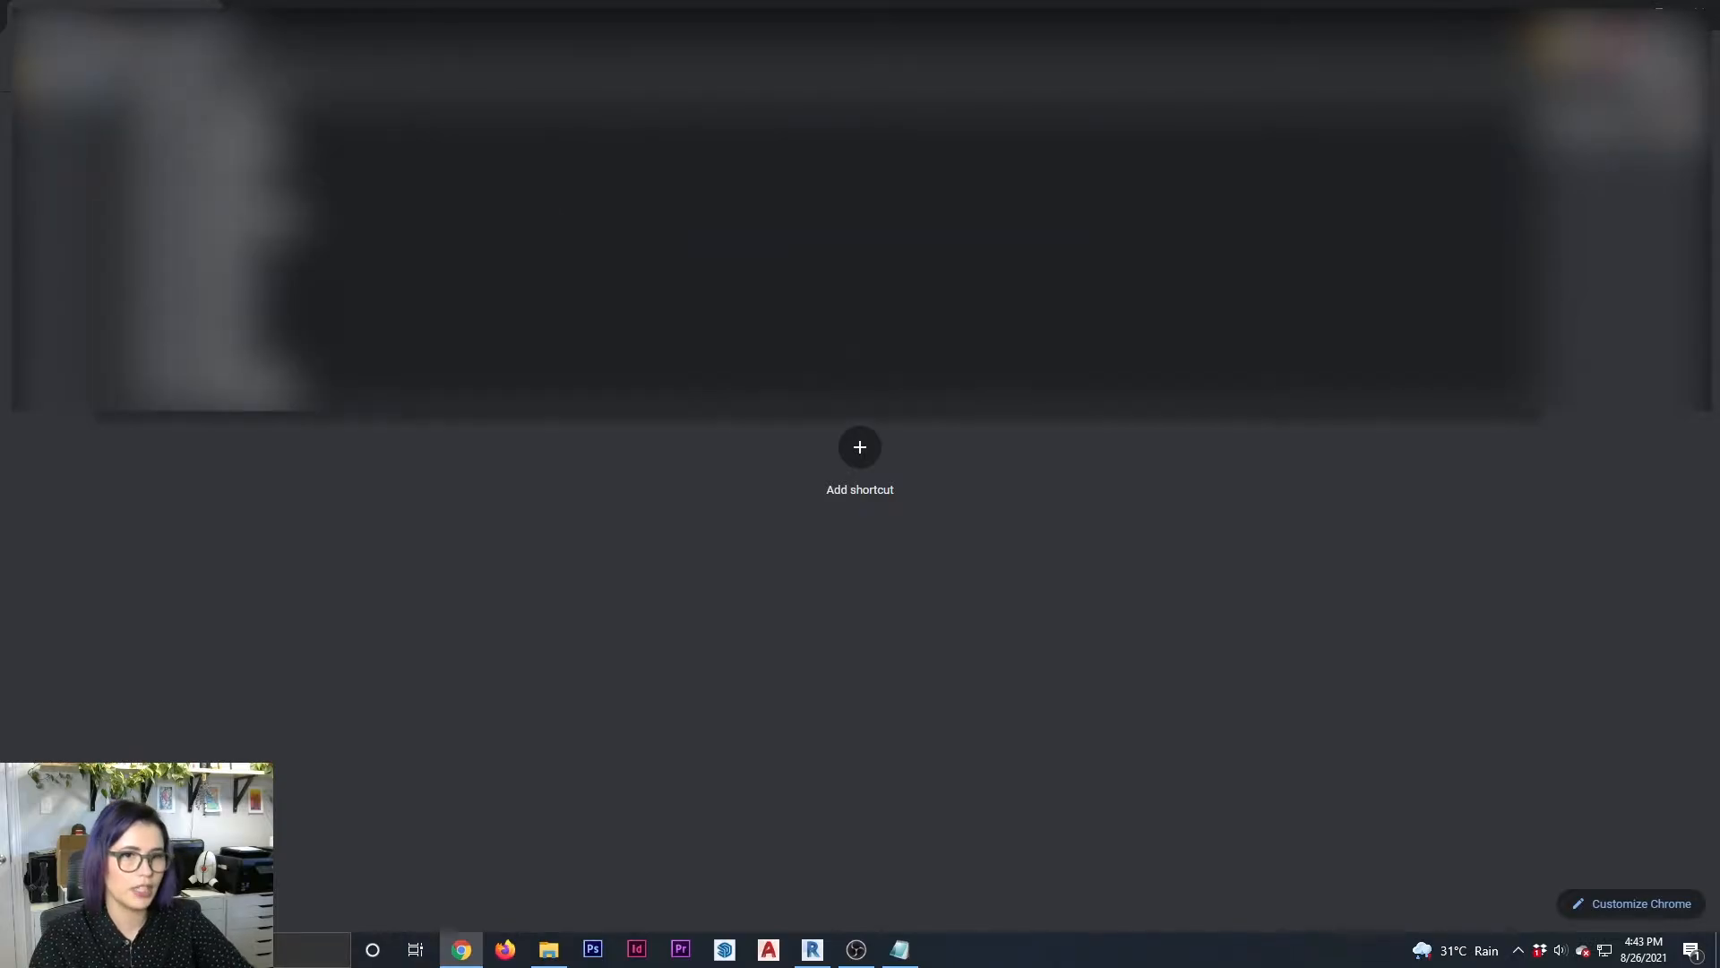
pyautogui.press('Return')
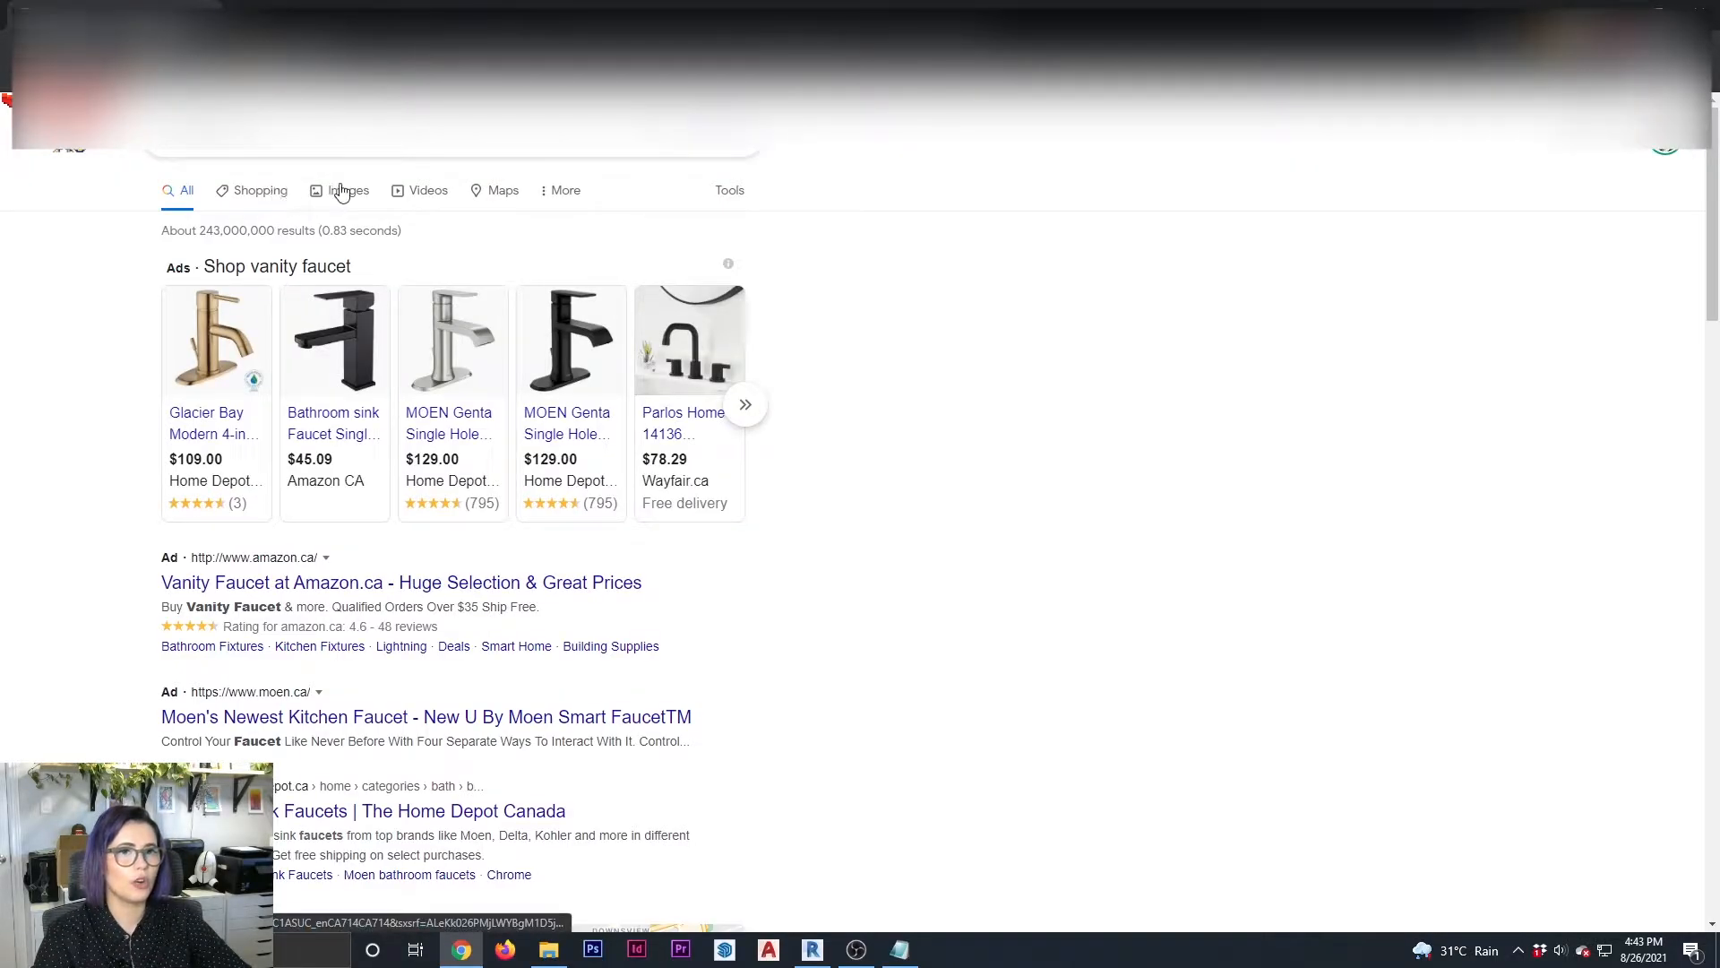
pyautogui.click(343, 185)
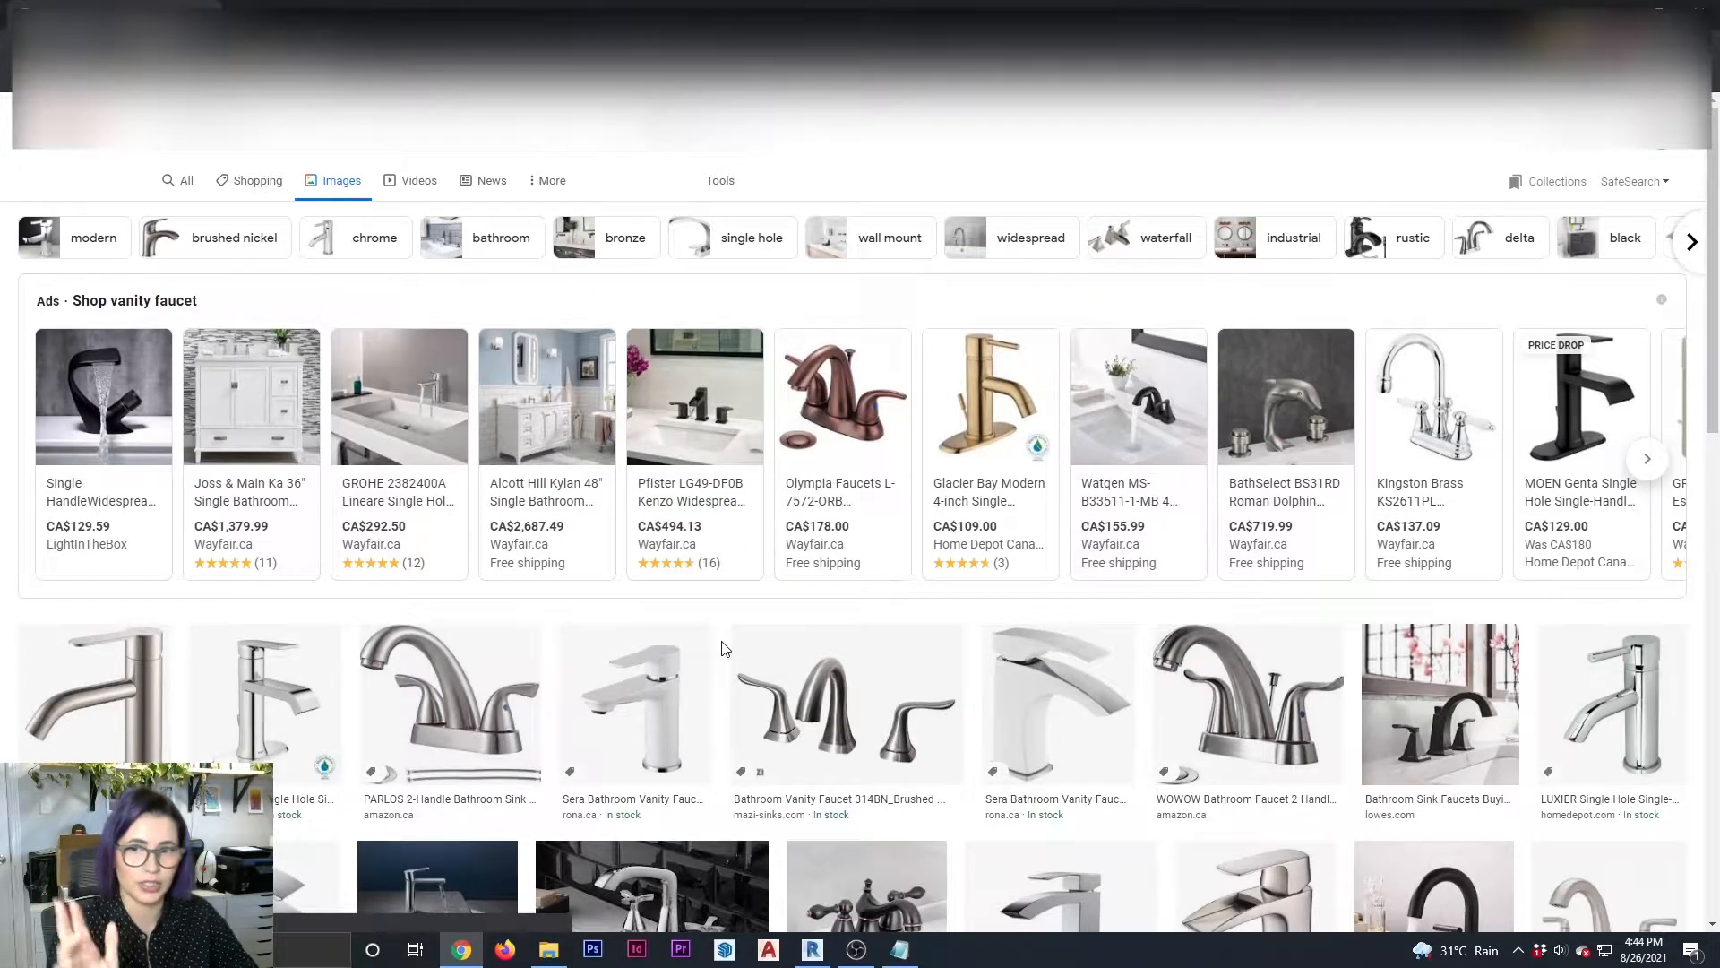
pyautogui.scroll(-1, 962, 572)
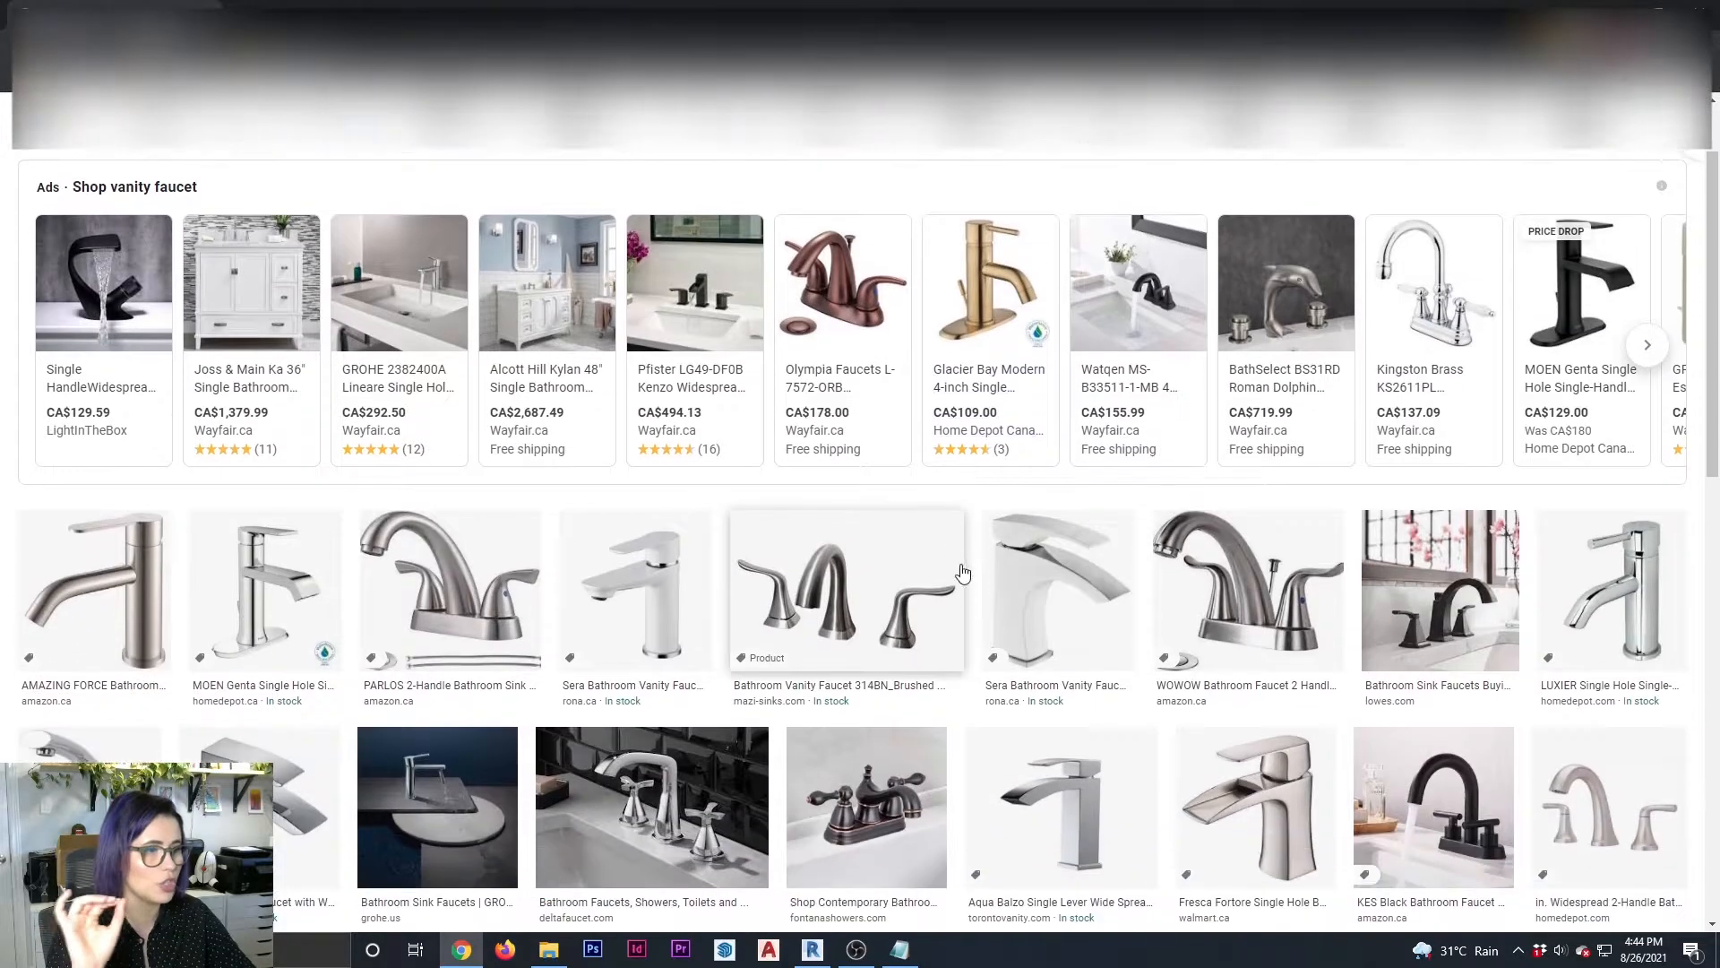
pyautogui.scroll(-2, 963, 571)
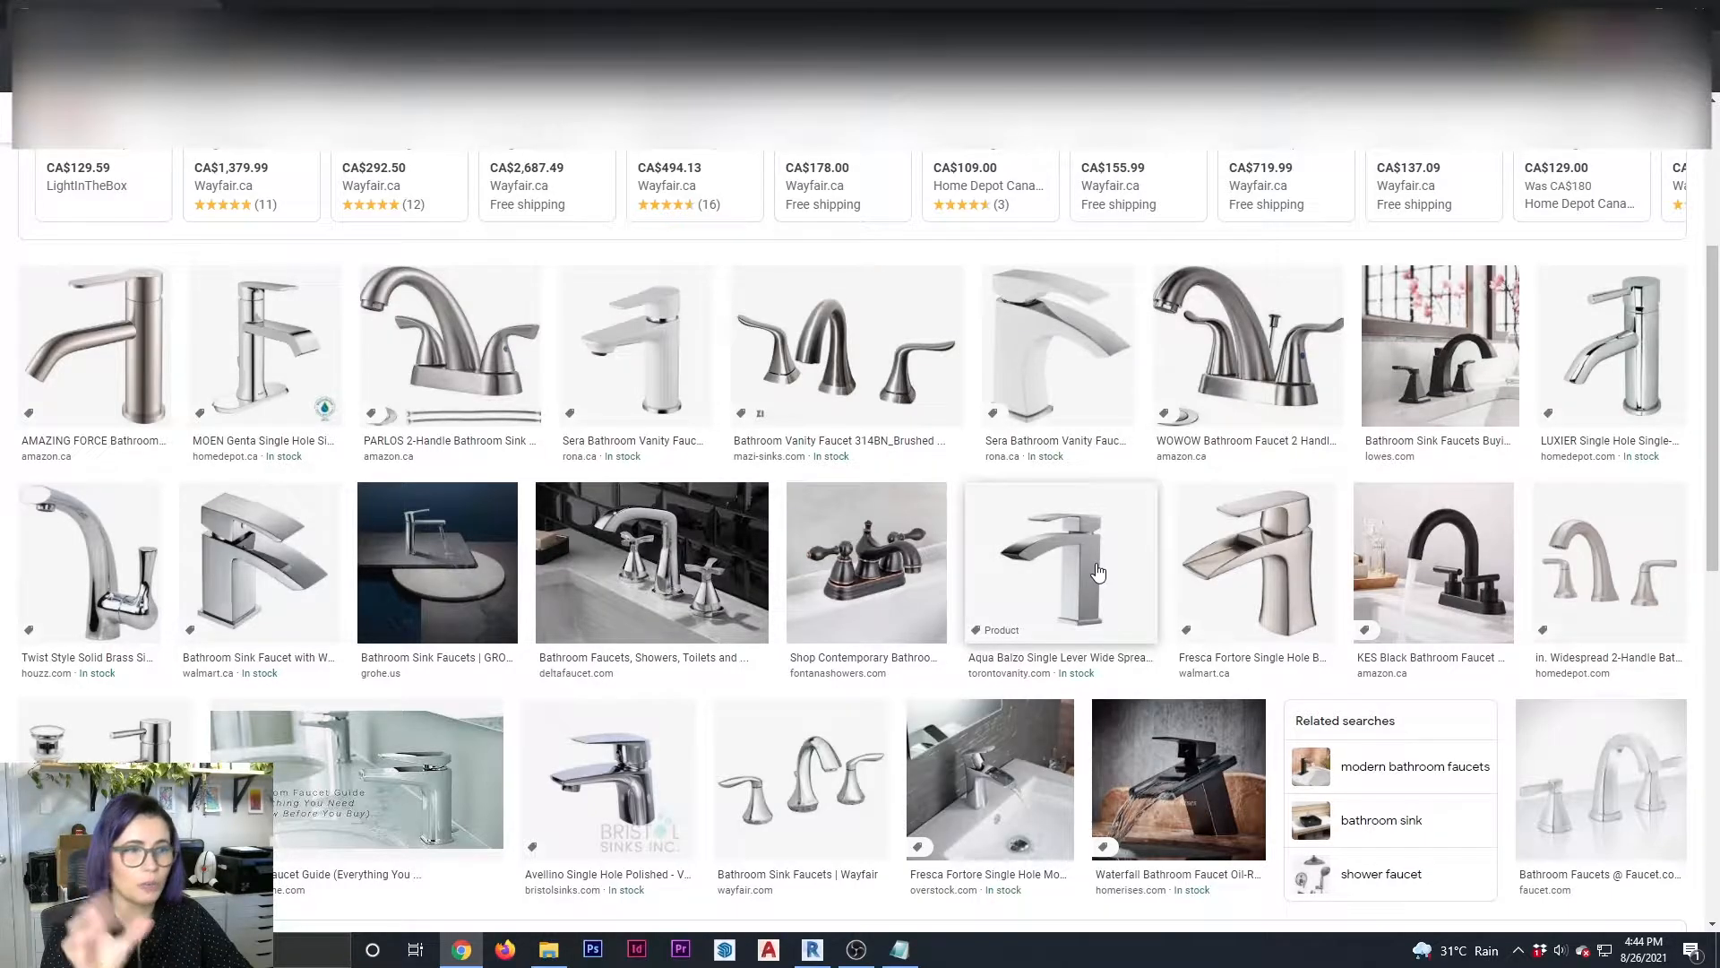
pyautogui.scroll(-1, 1068, 528)
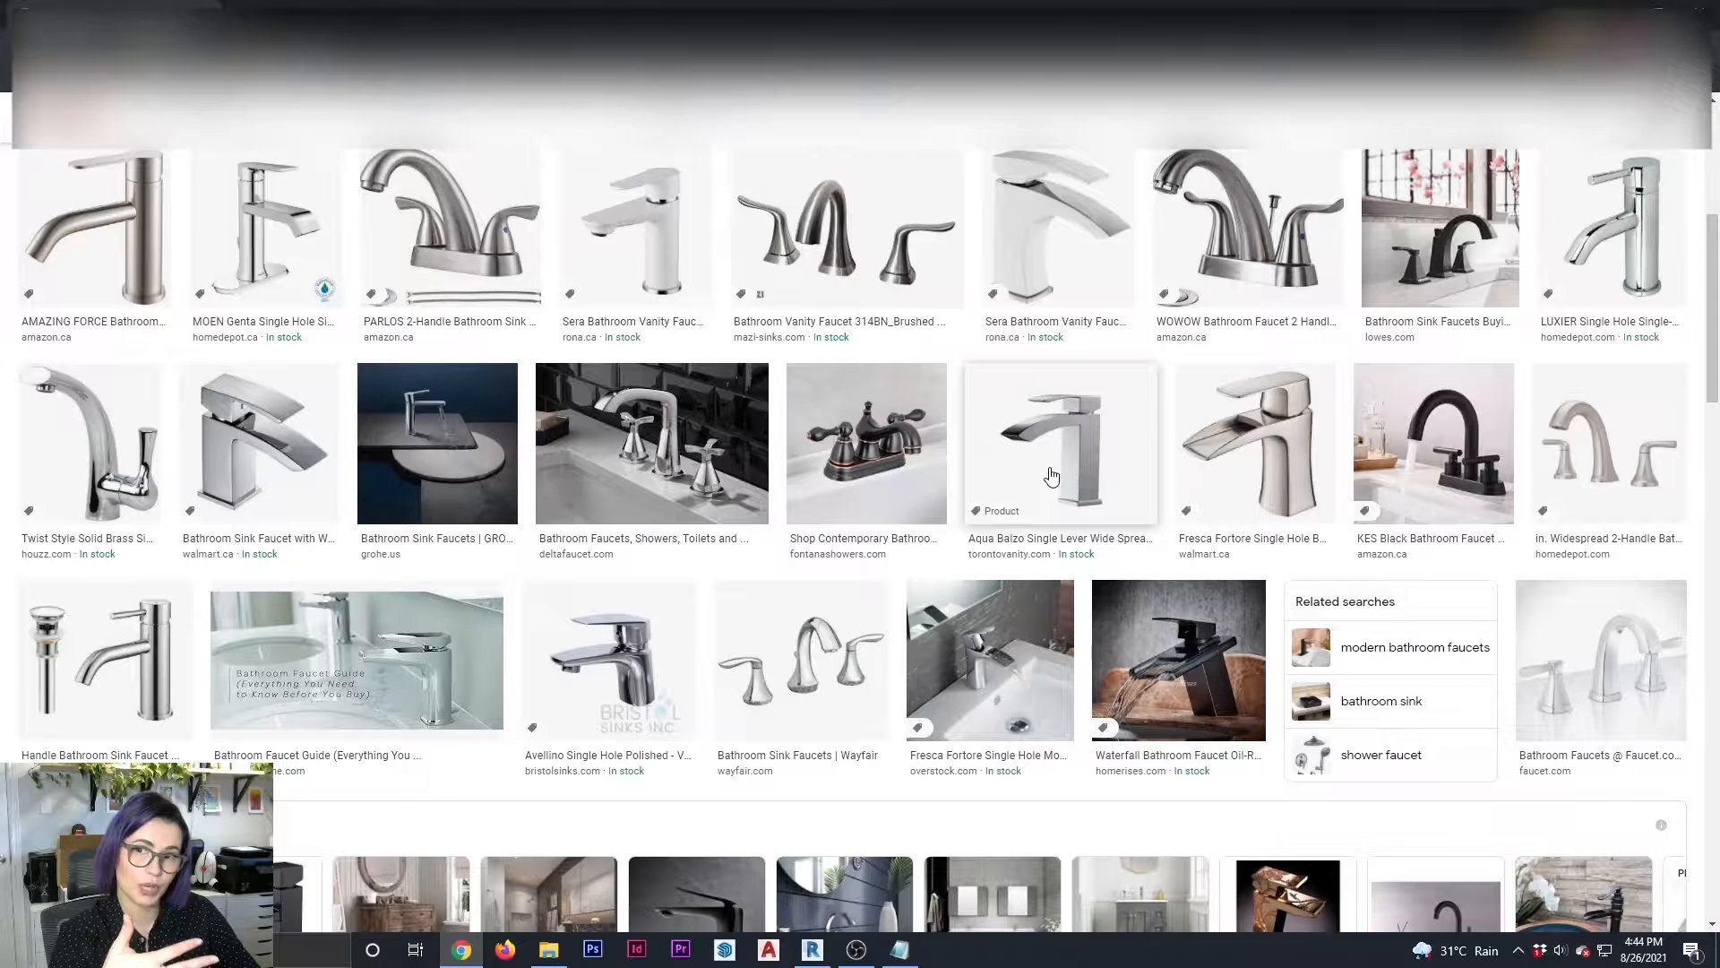
# Refine the image search to "vanity faucet FRONT" and look through the results for a front-view faucet picture
pyautogui.scroll(5, 1052, 476)
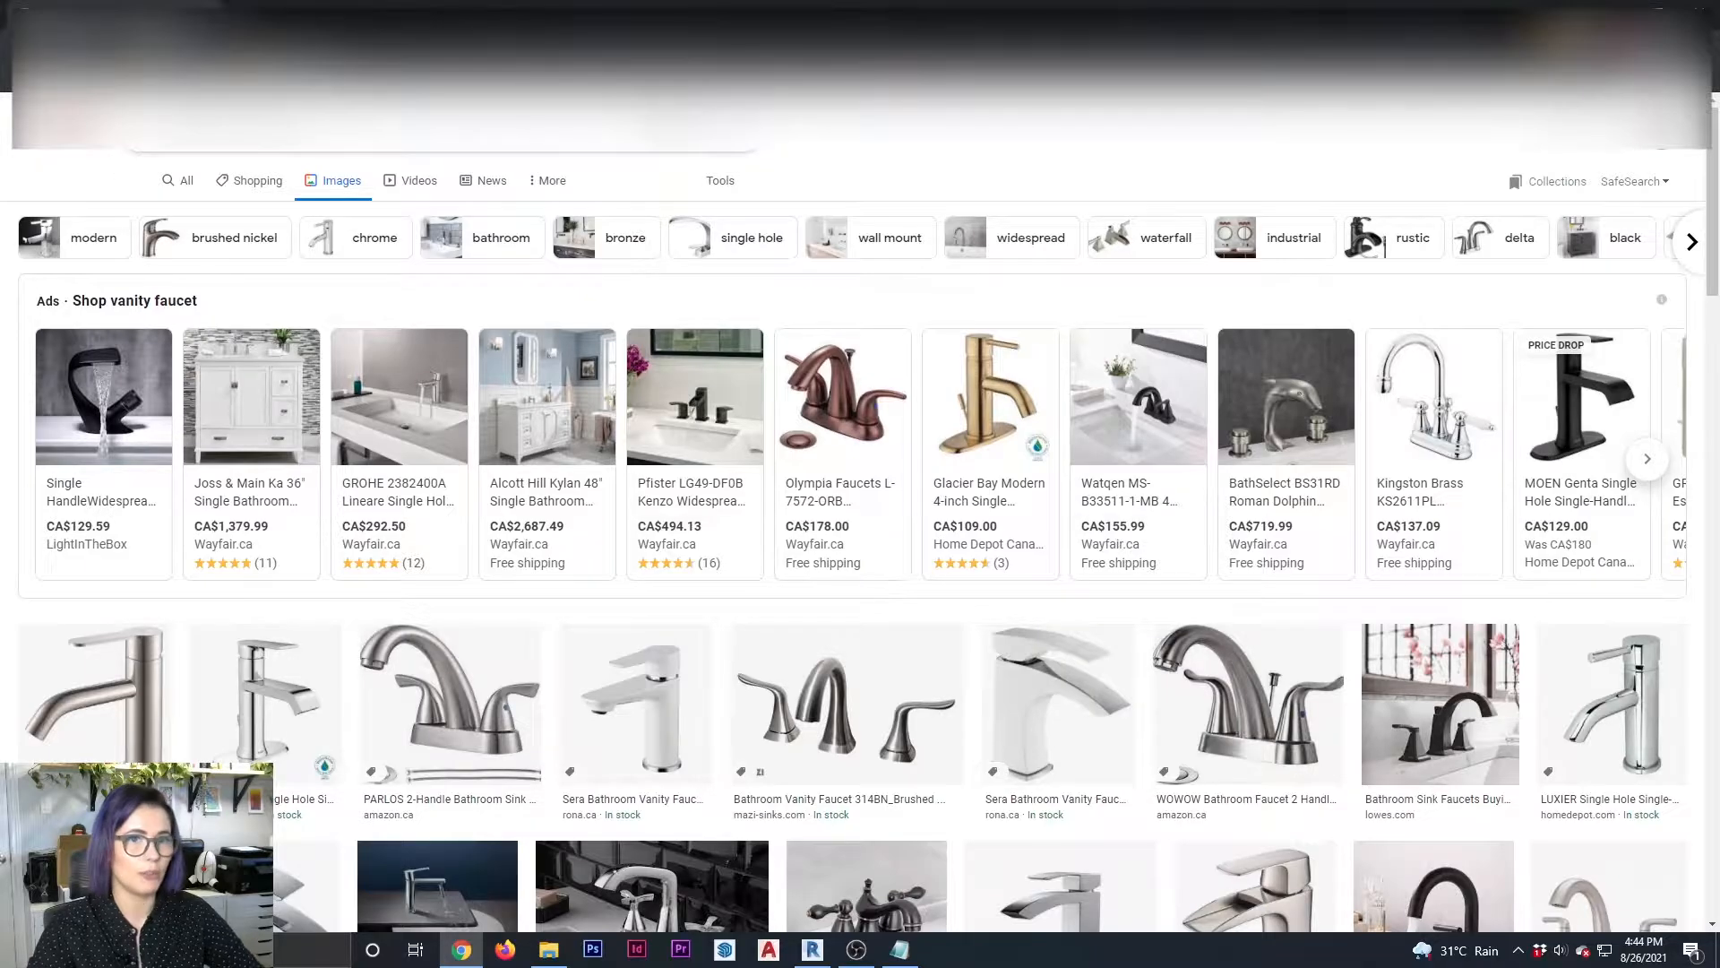
pyautogui.press('Return')
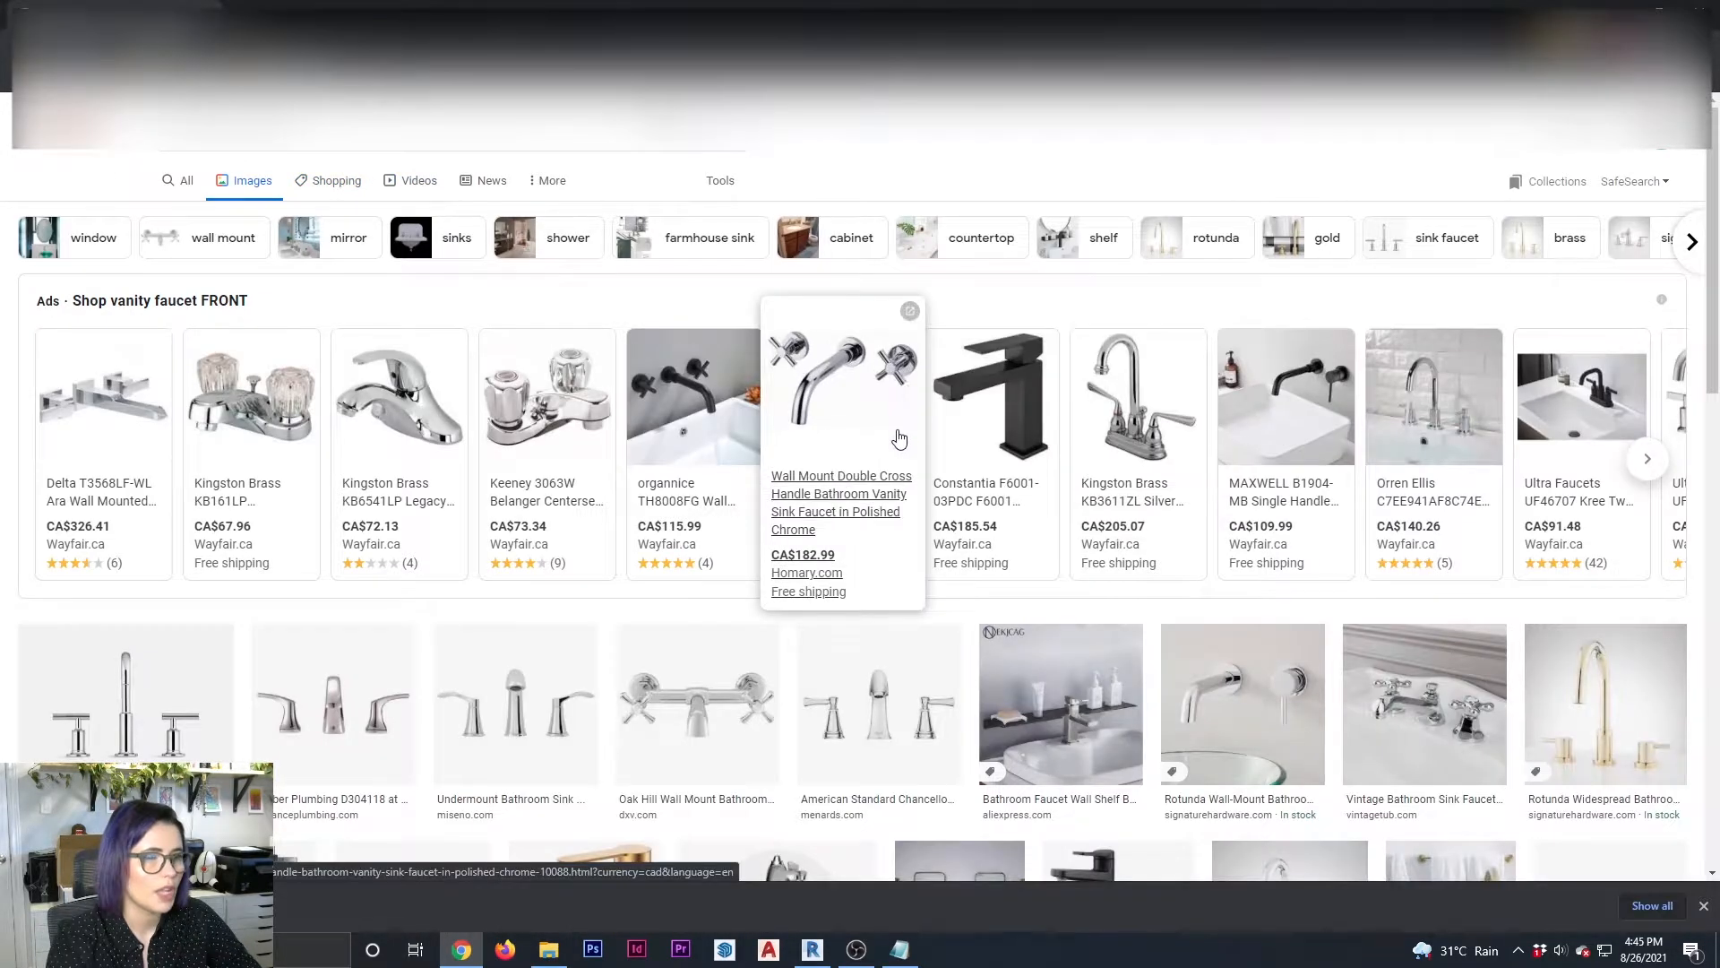
pyautogui.moveTo(1104, 577)
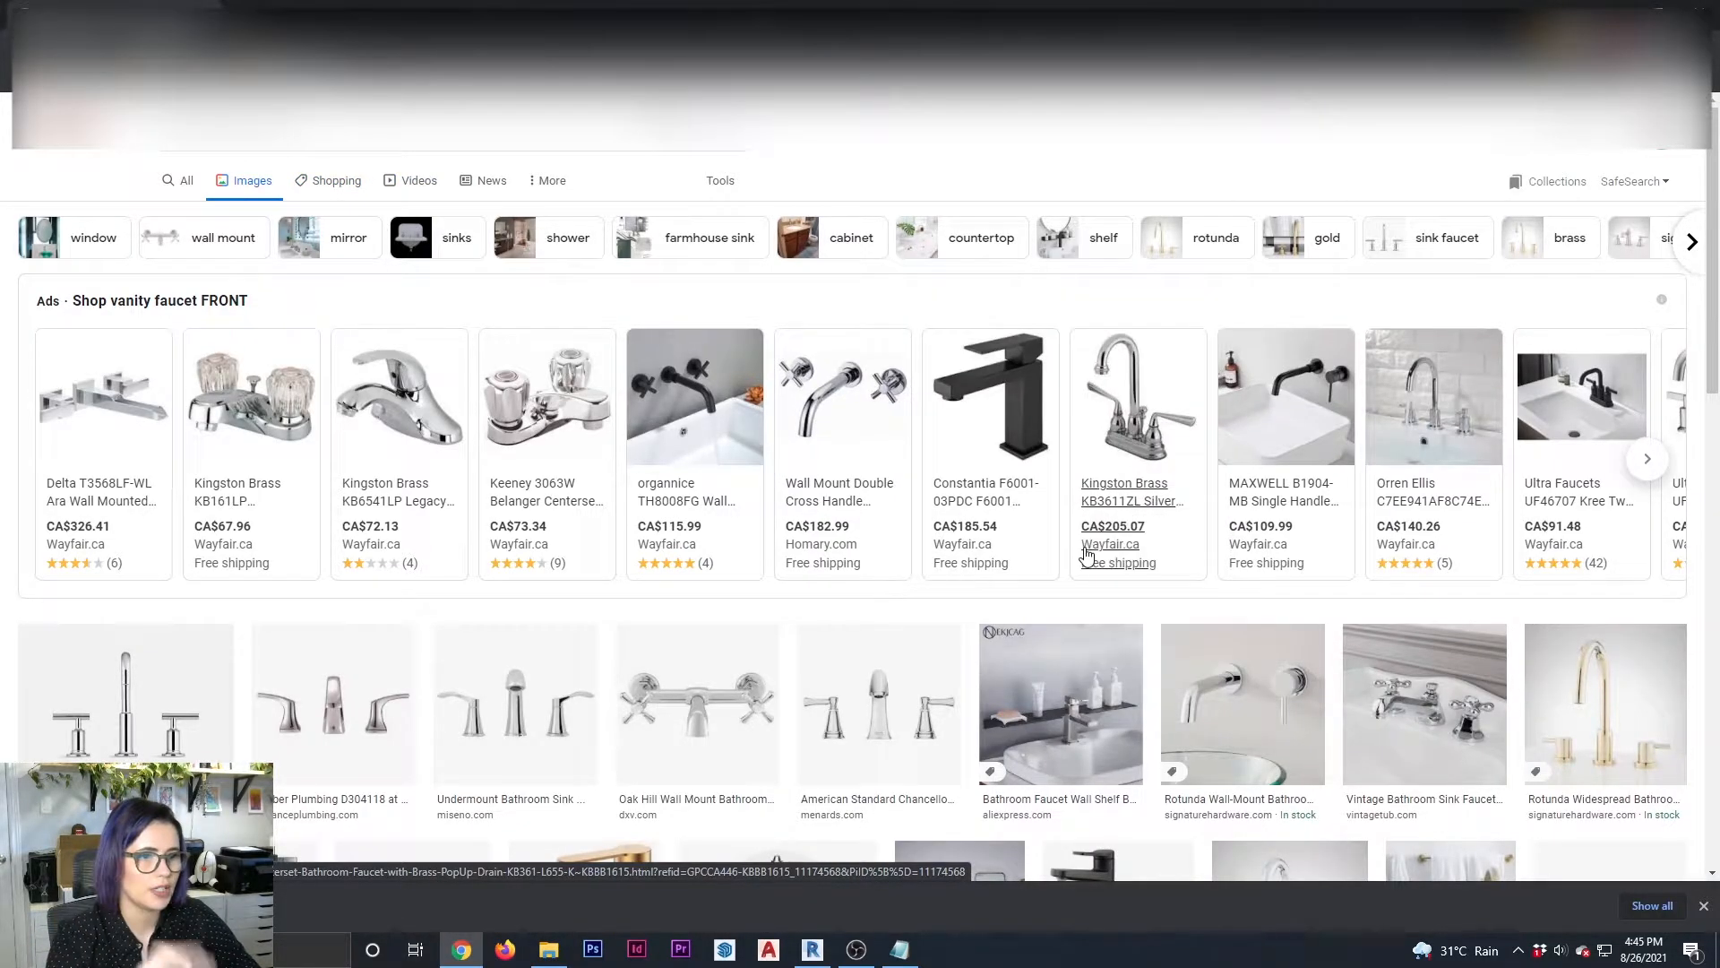
pyautogui.scroll(-3, 1087, 553)
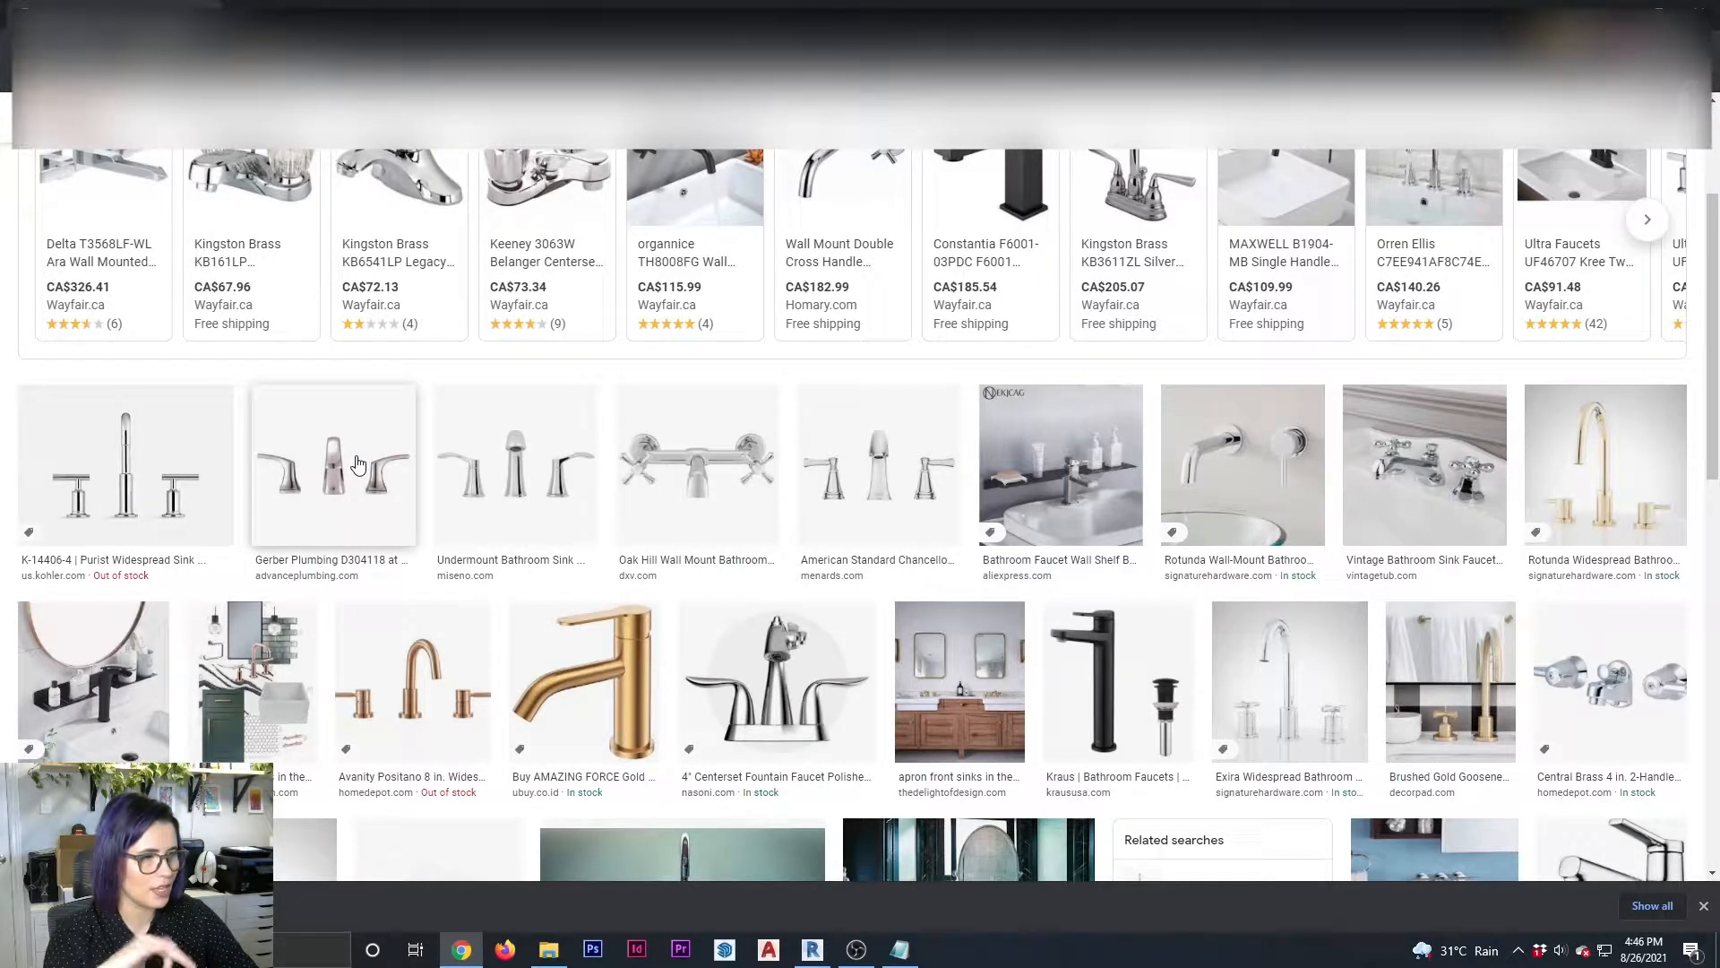
# Pick the Kohler Purist widespread faucet from the image results and save its picture to the desktop
pyautogui.scroll(-1, 357, 463)
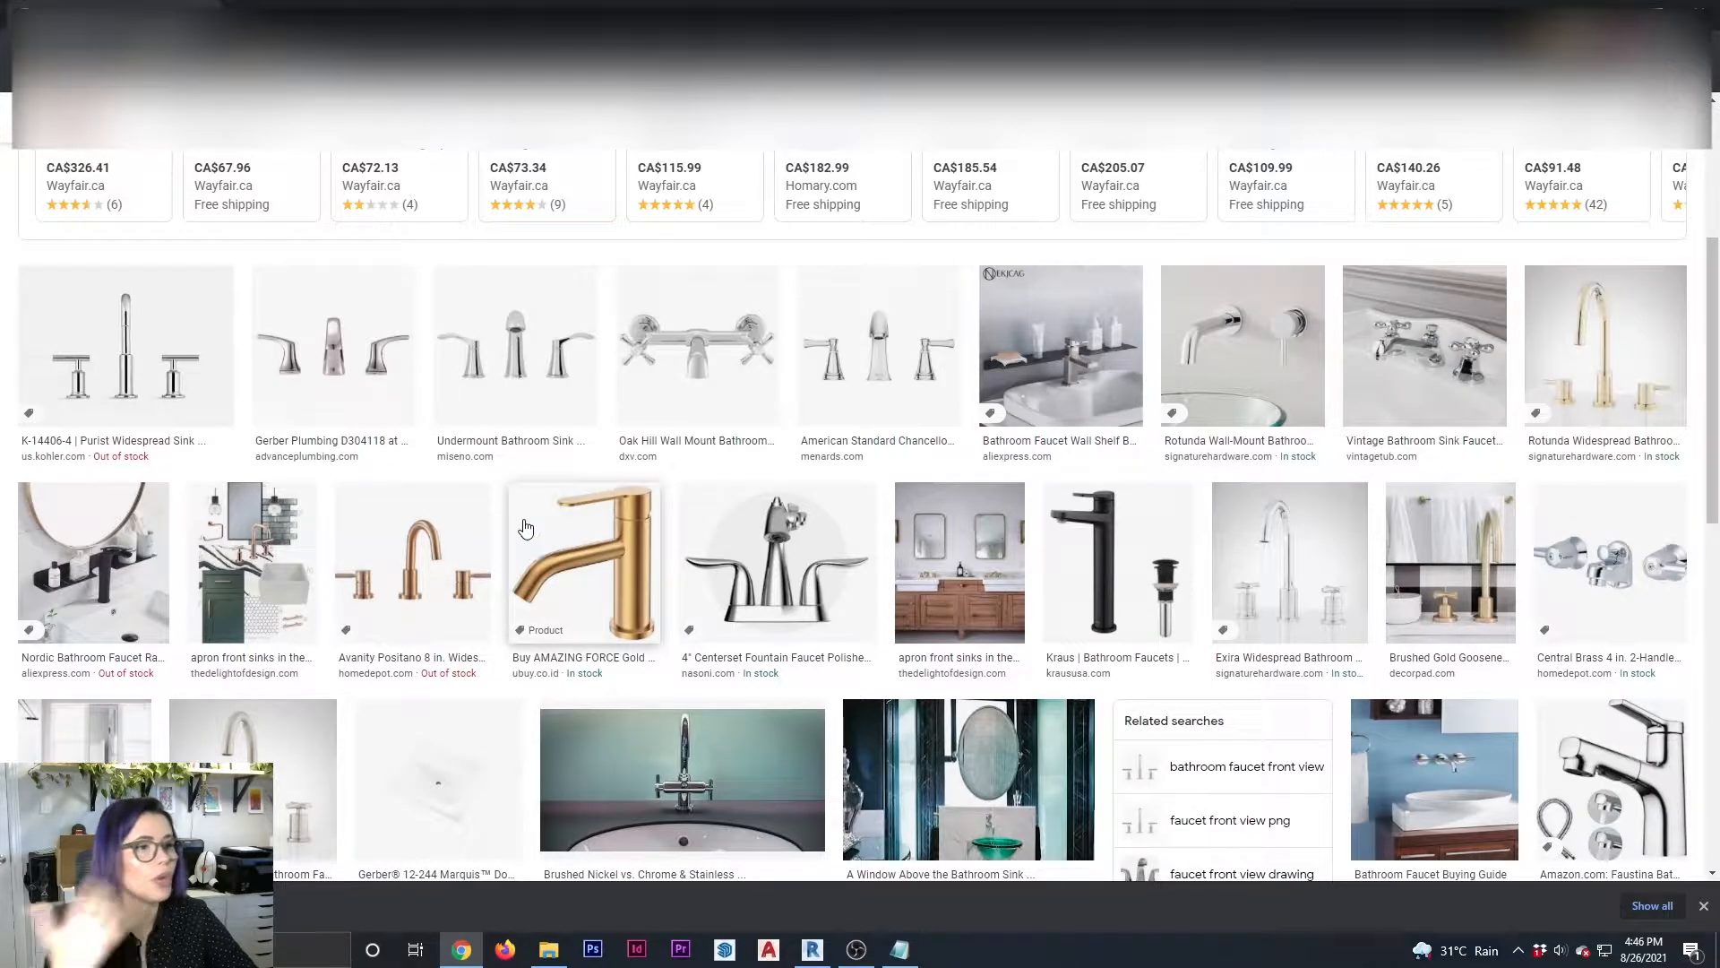
pyautogui.scroll(1, 491, 481)
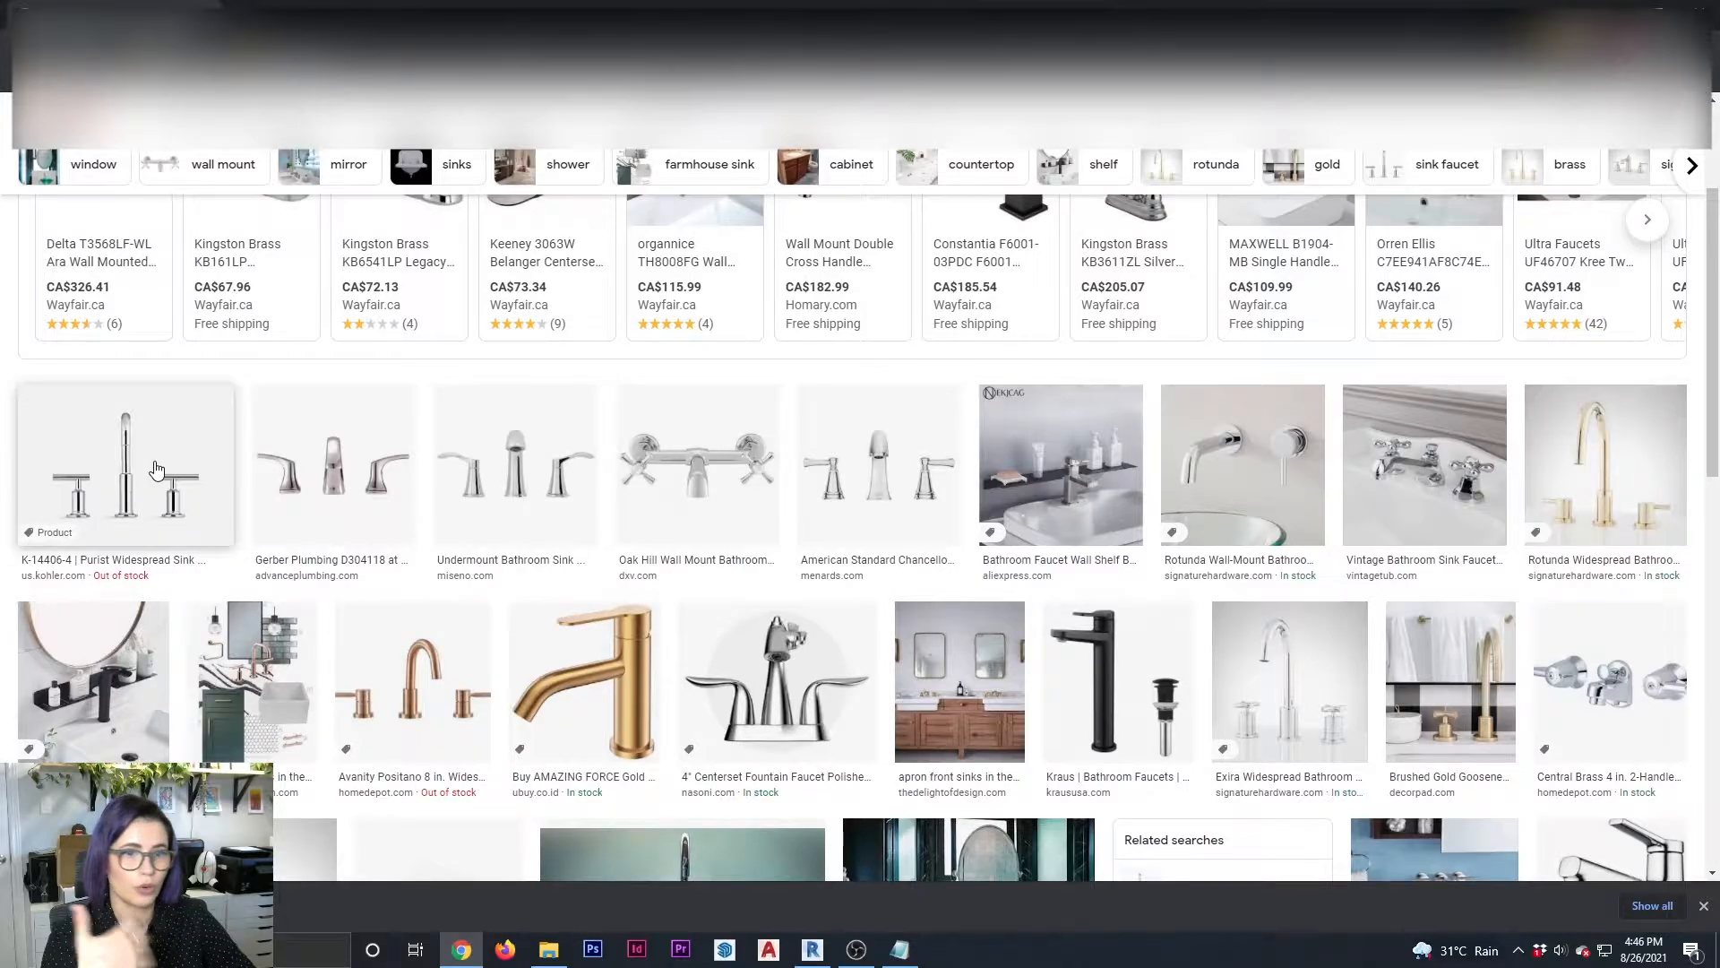
pyautogui.click(155, 468)
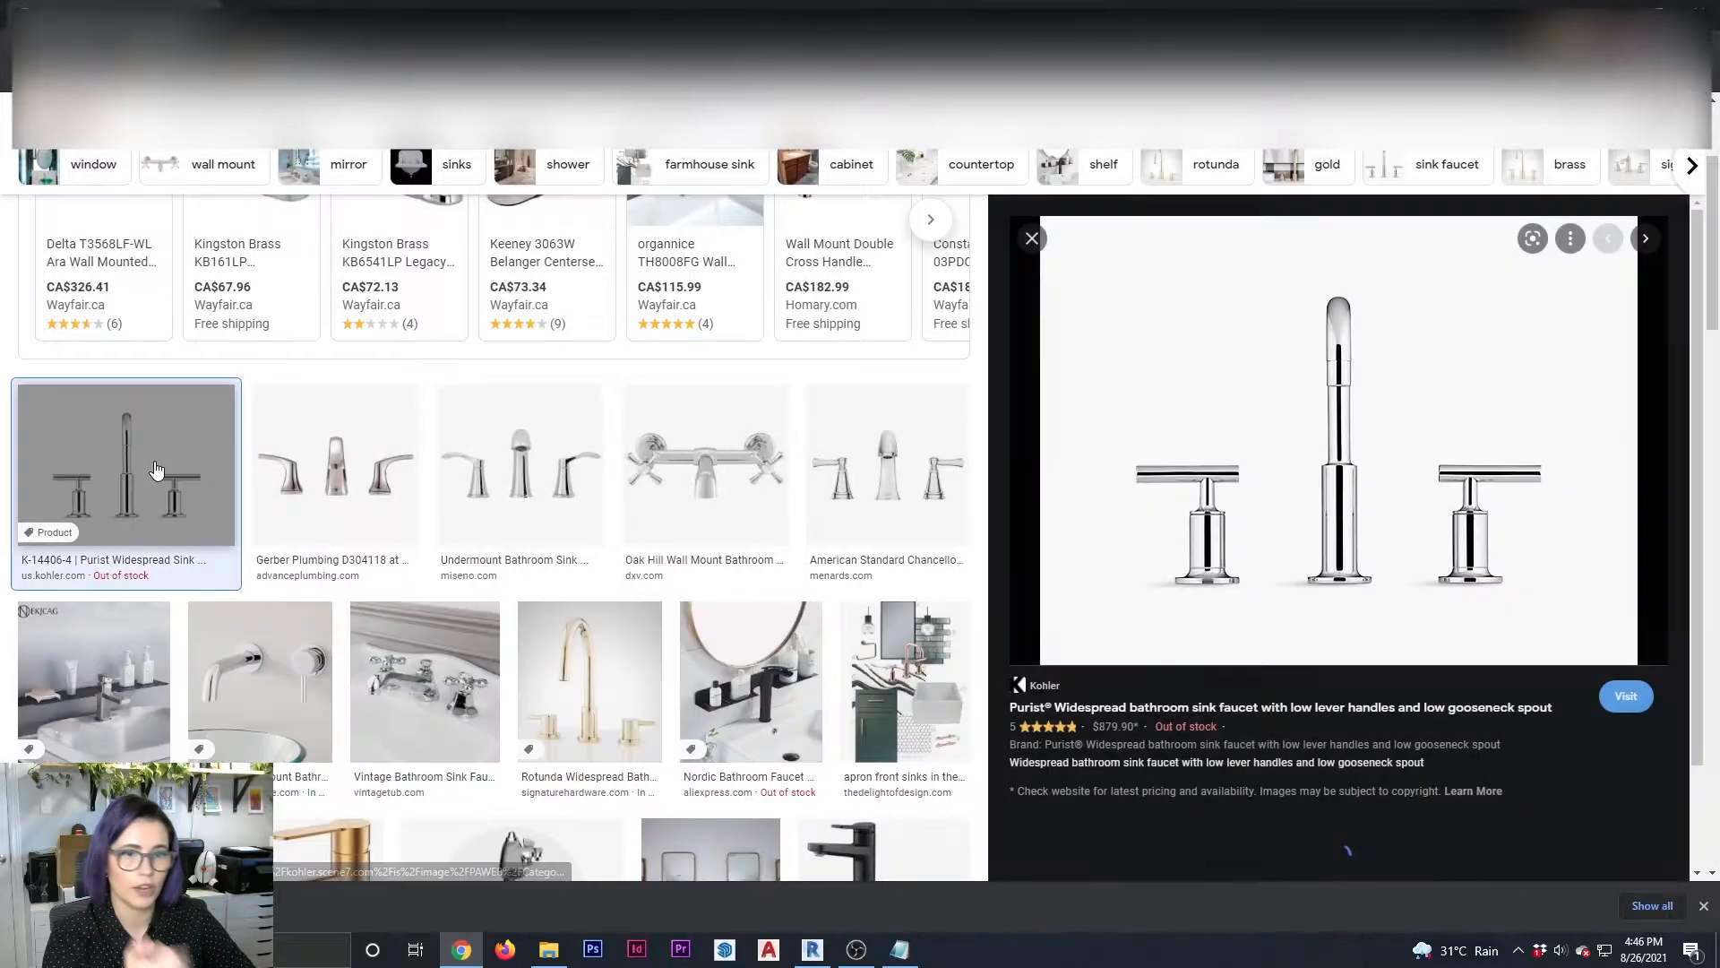
pyautogui.rightClick(1262, 434)
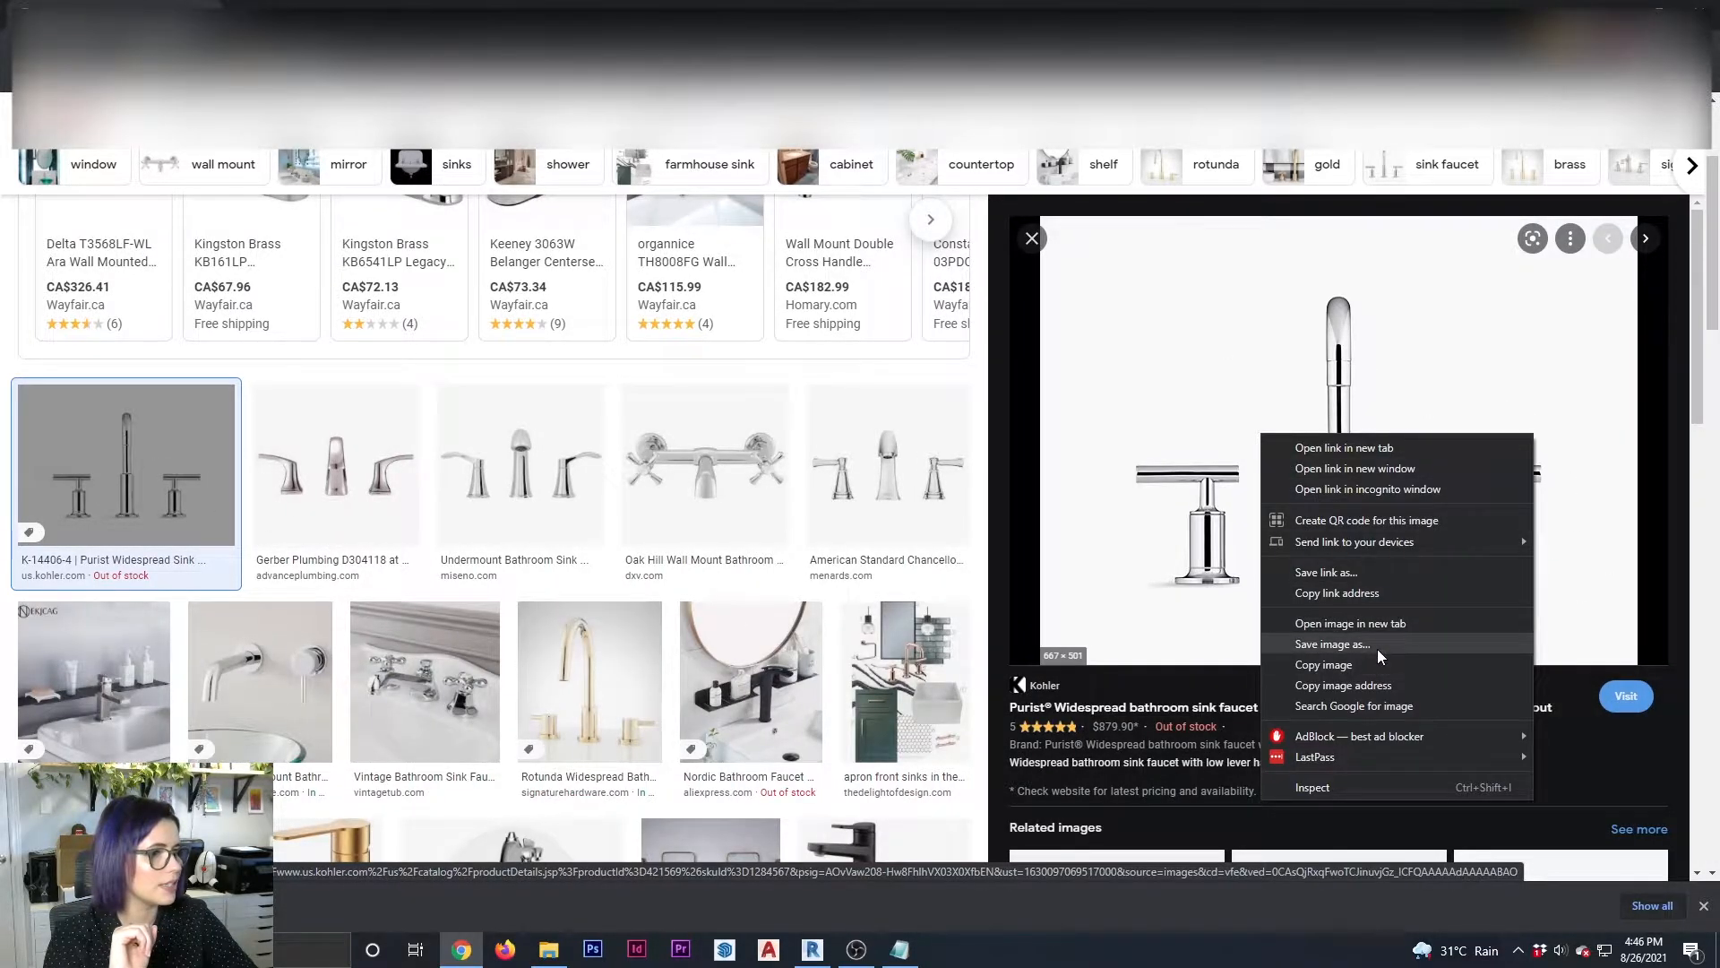
pyautogui.click(1332, 644)
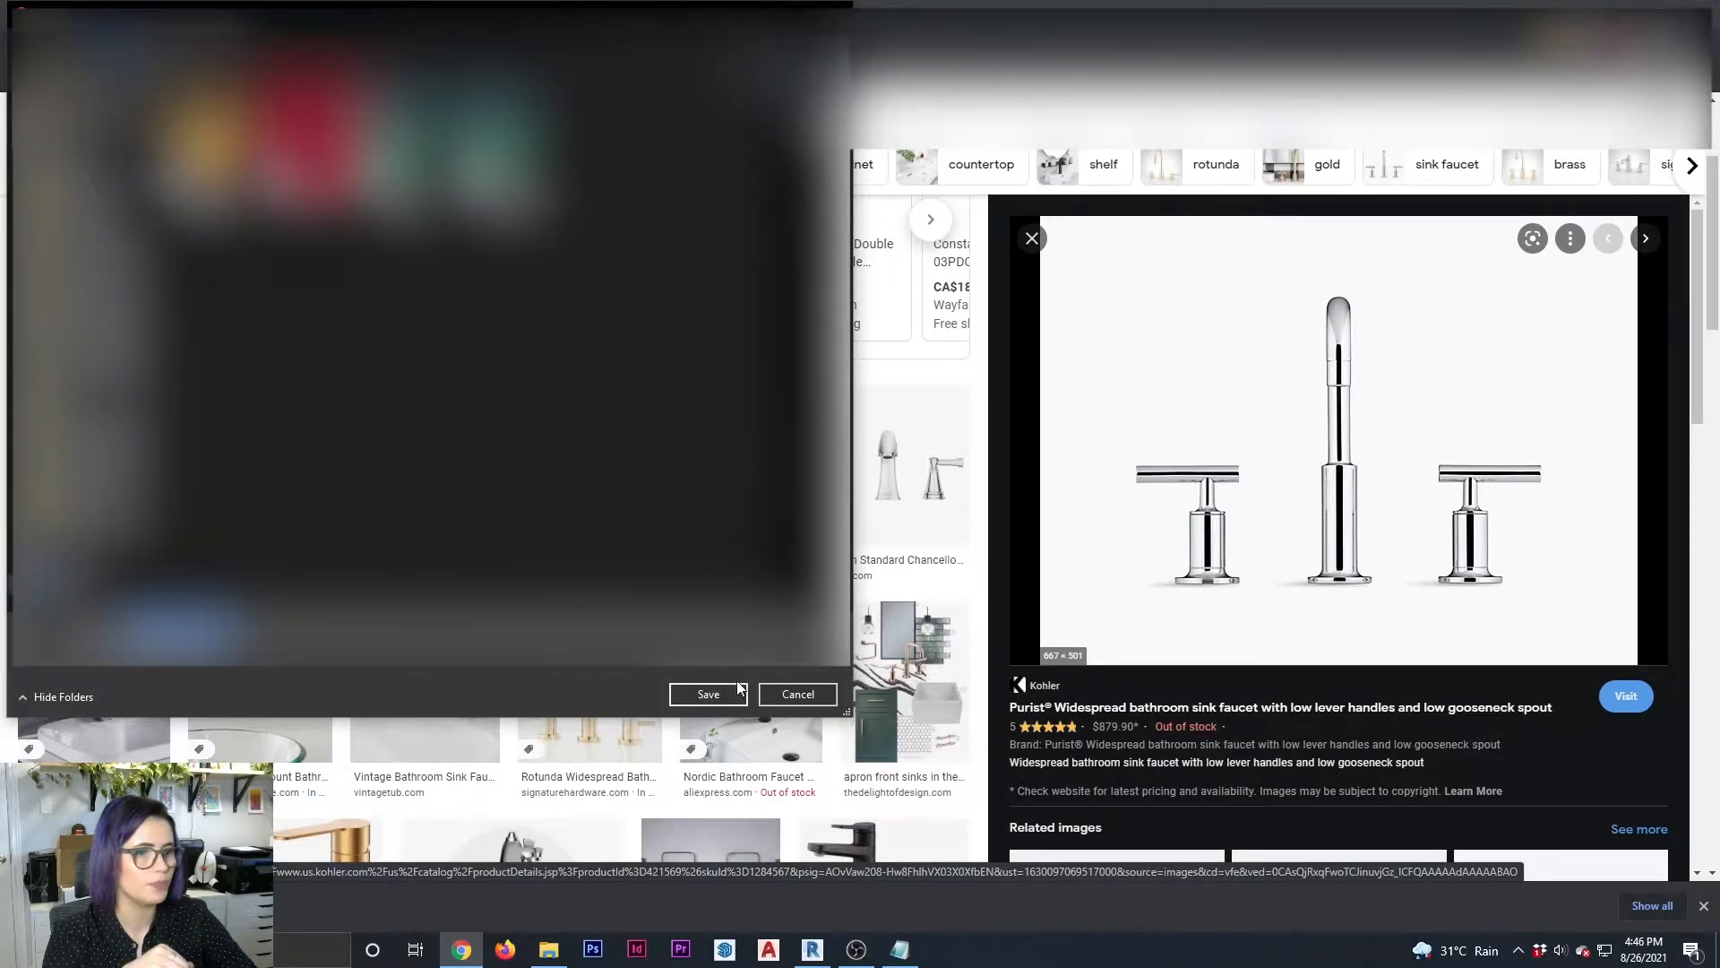
pyautogui.click(708, 695)
# Go to the desktop and open the saved faucet picture, Category_Template.jpg, in Photoshop
pyautogui.click(1628, 10)
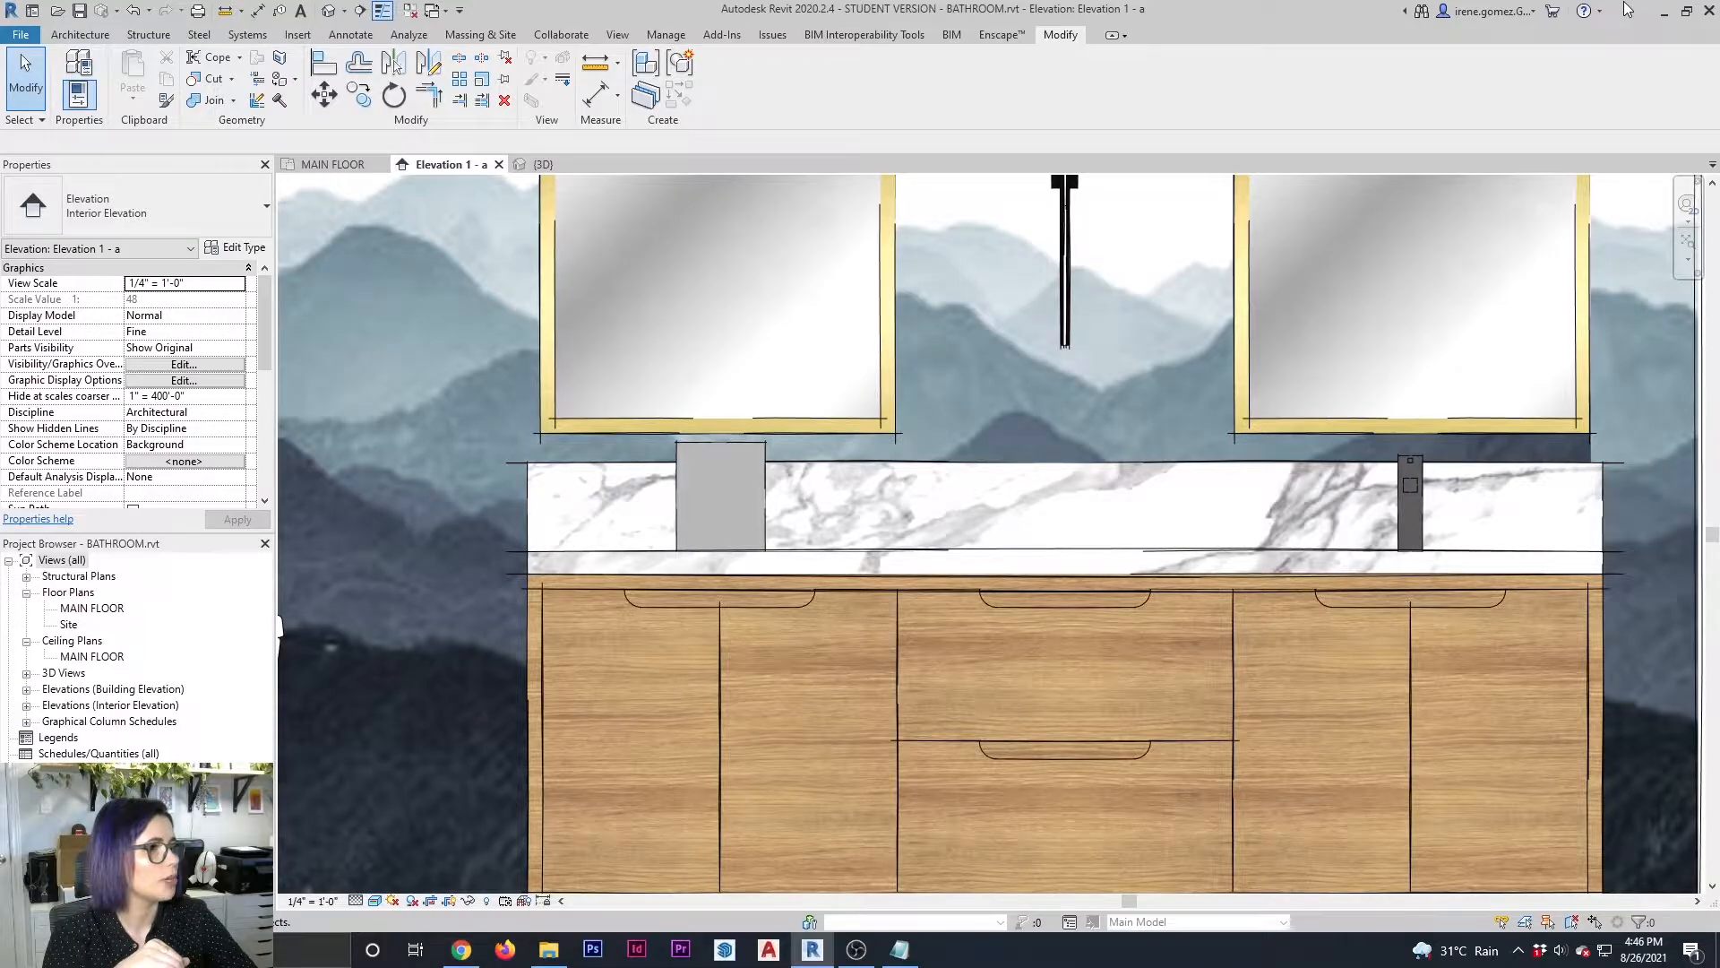
pyautogui.click(1663, 13)
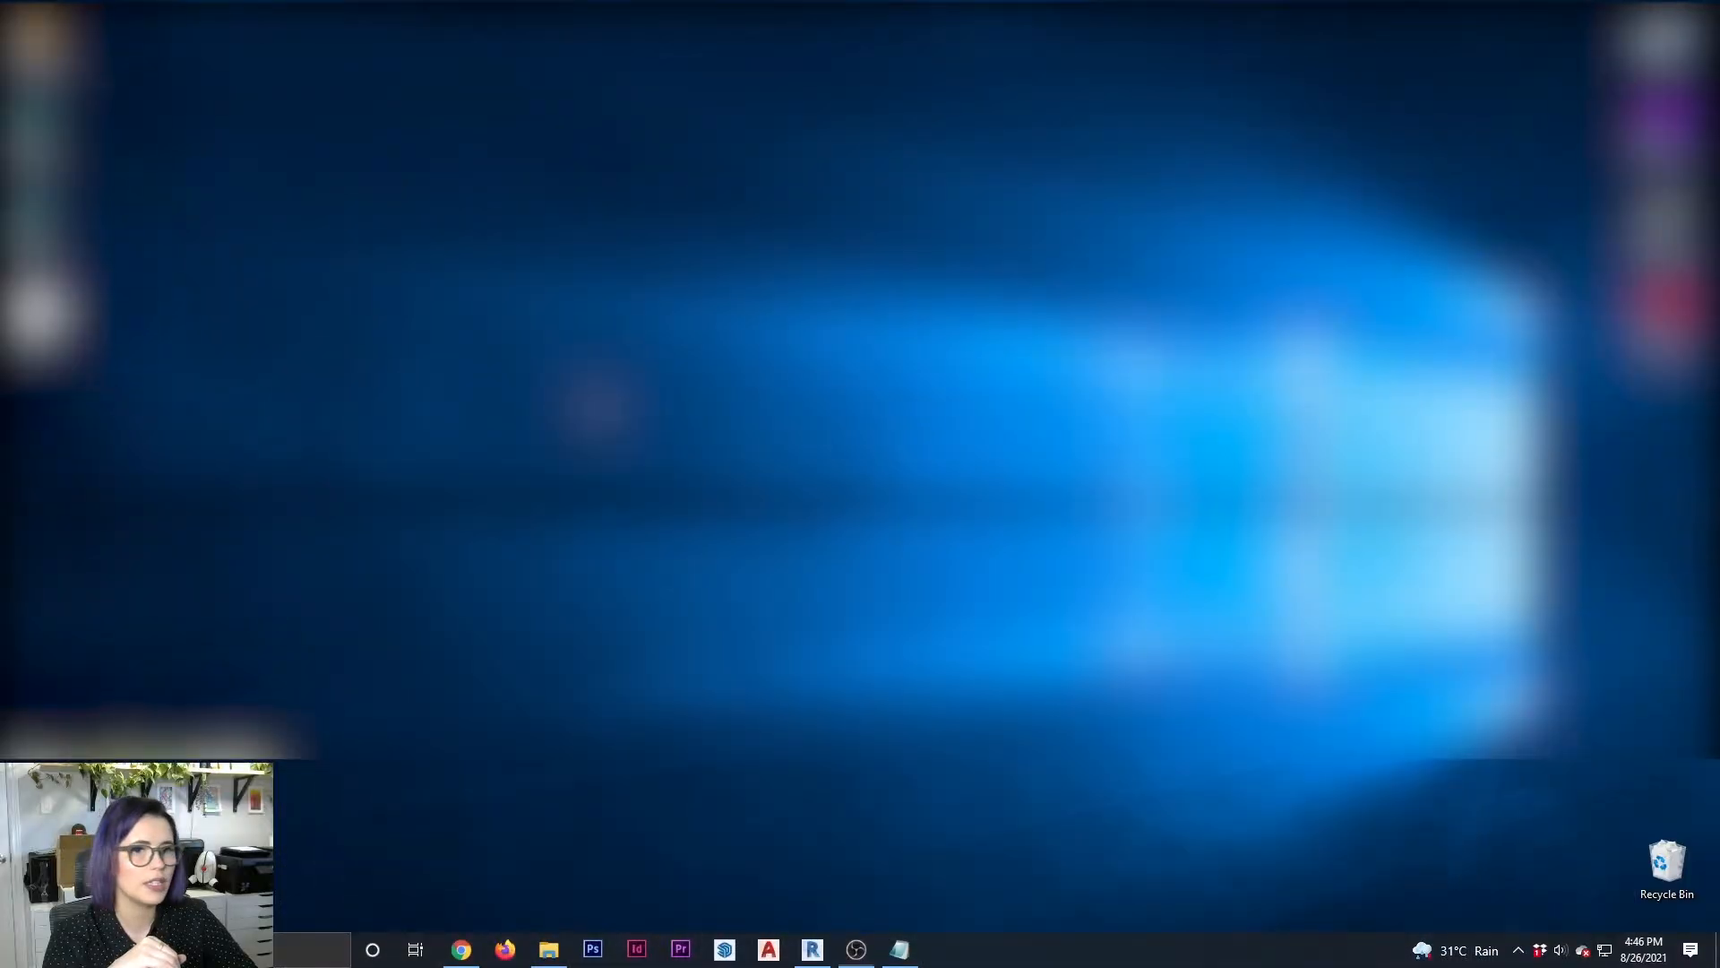
pyautogui.press('super')
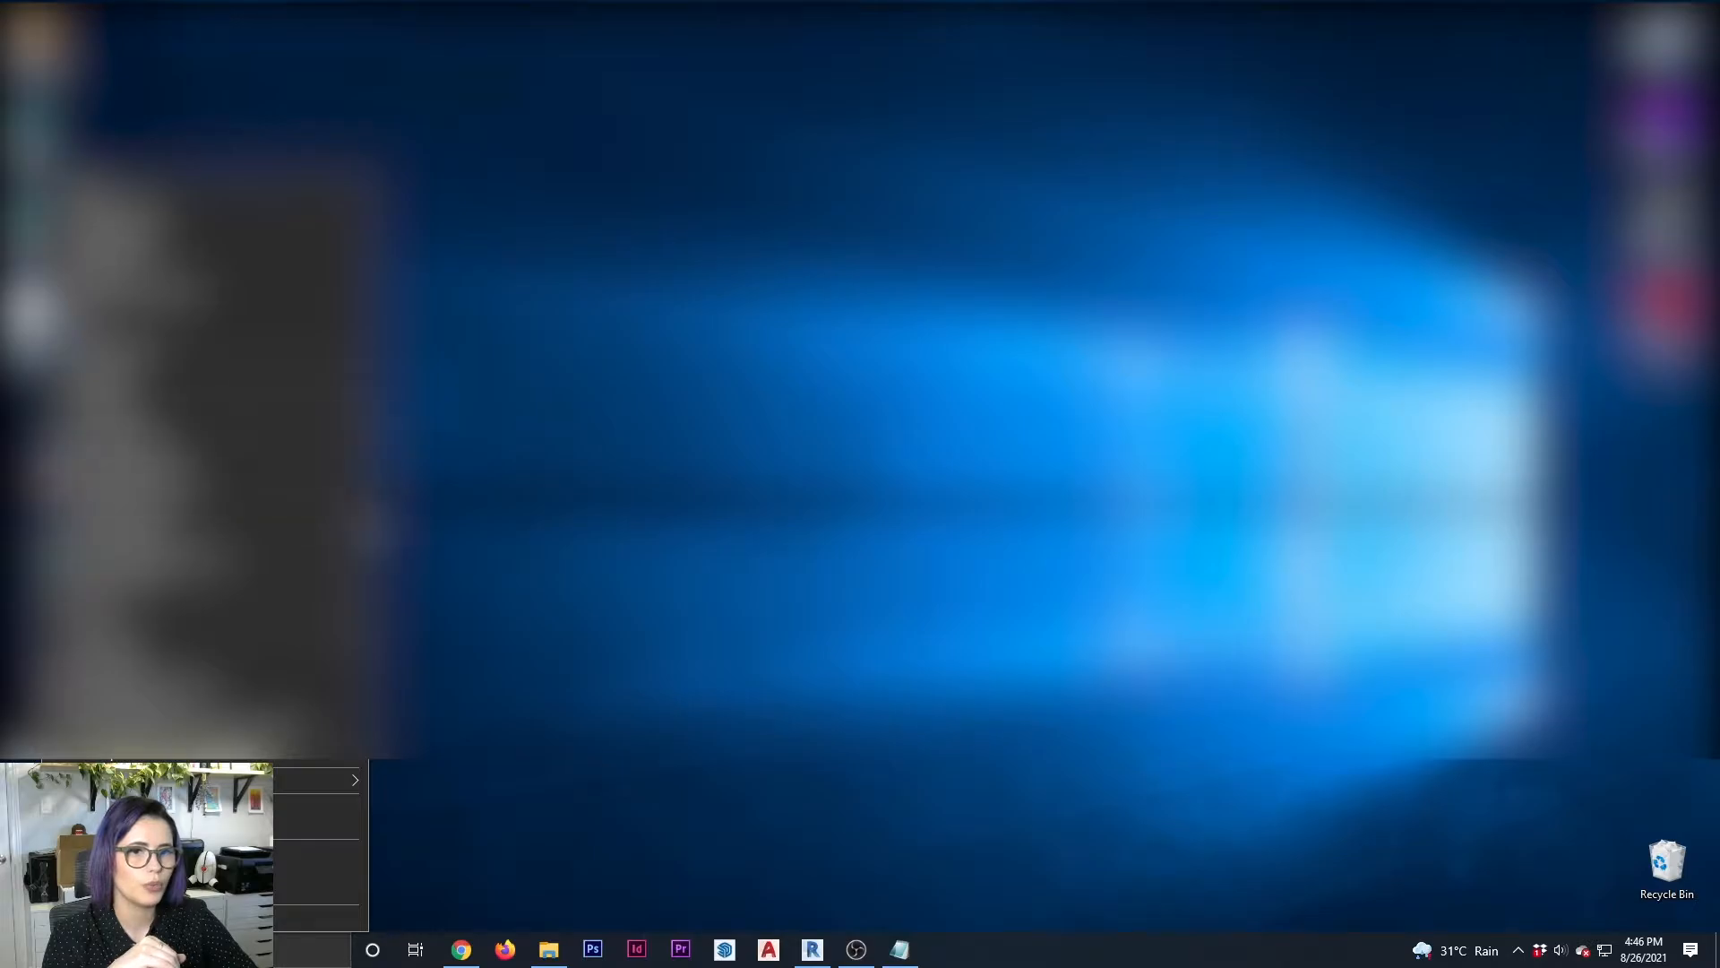
pyautogui.moveTo(286, 637)
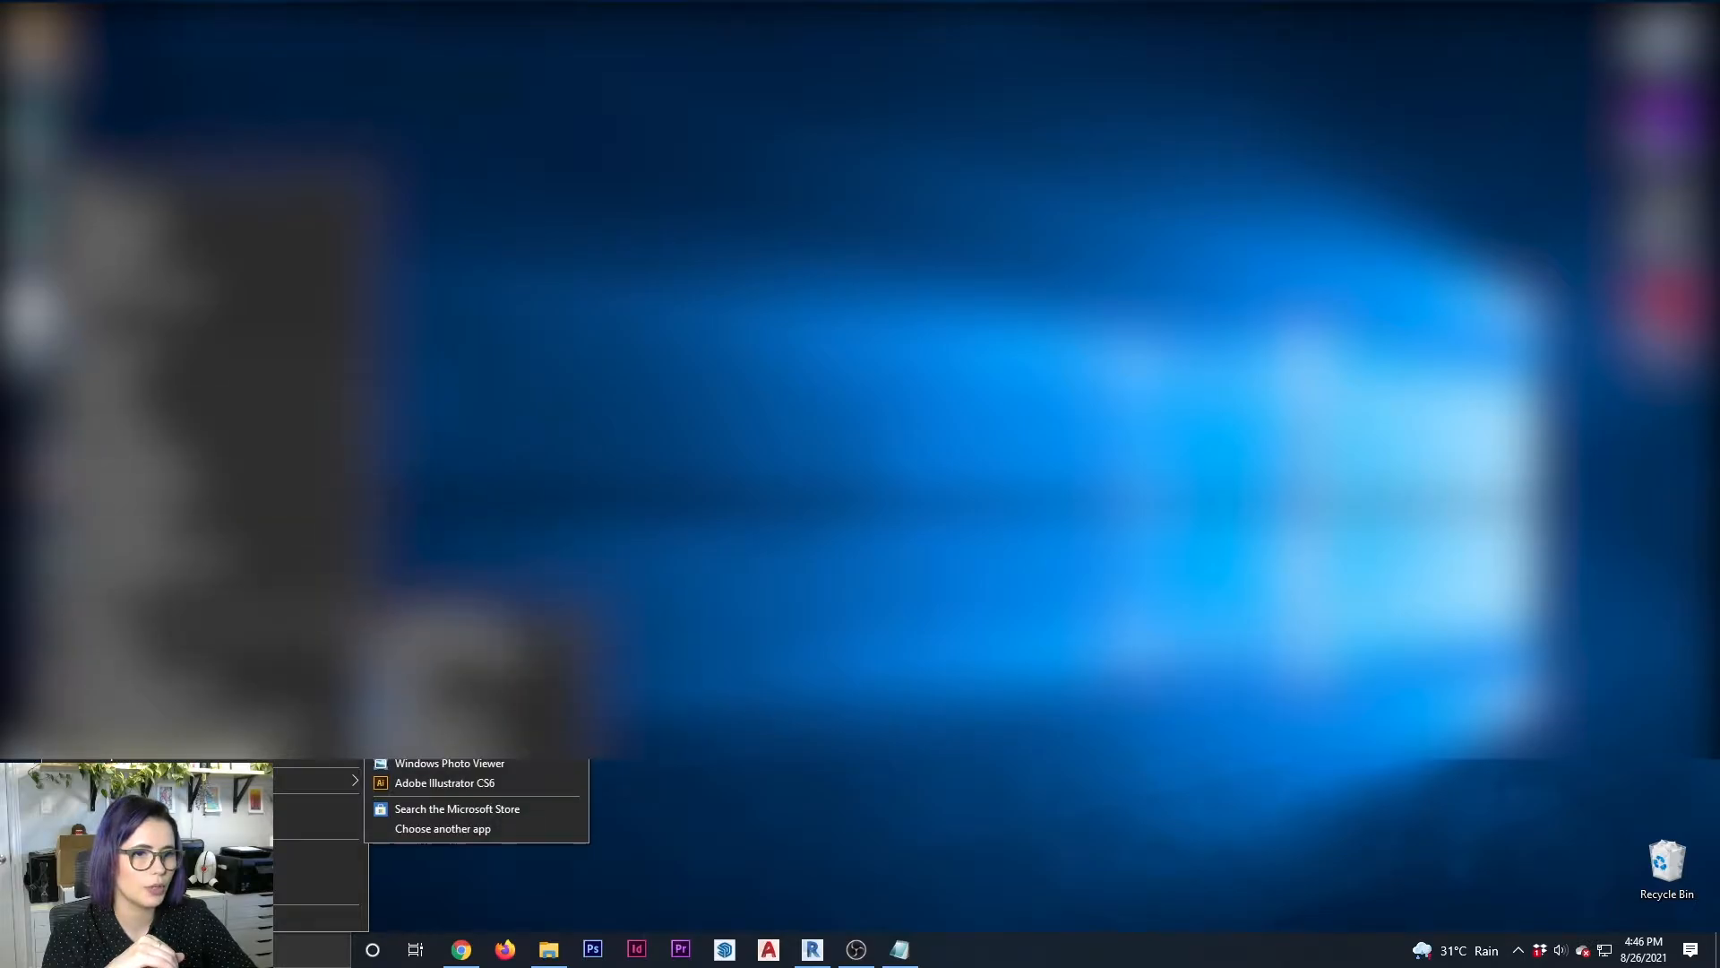
pyautogui.click(508, 644)
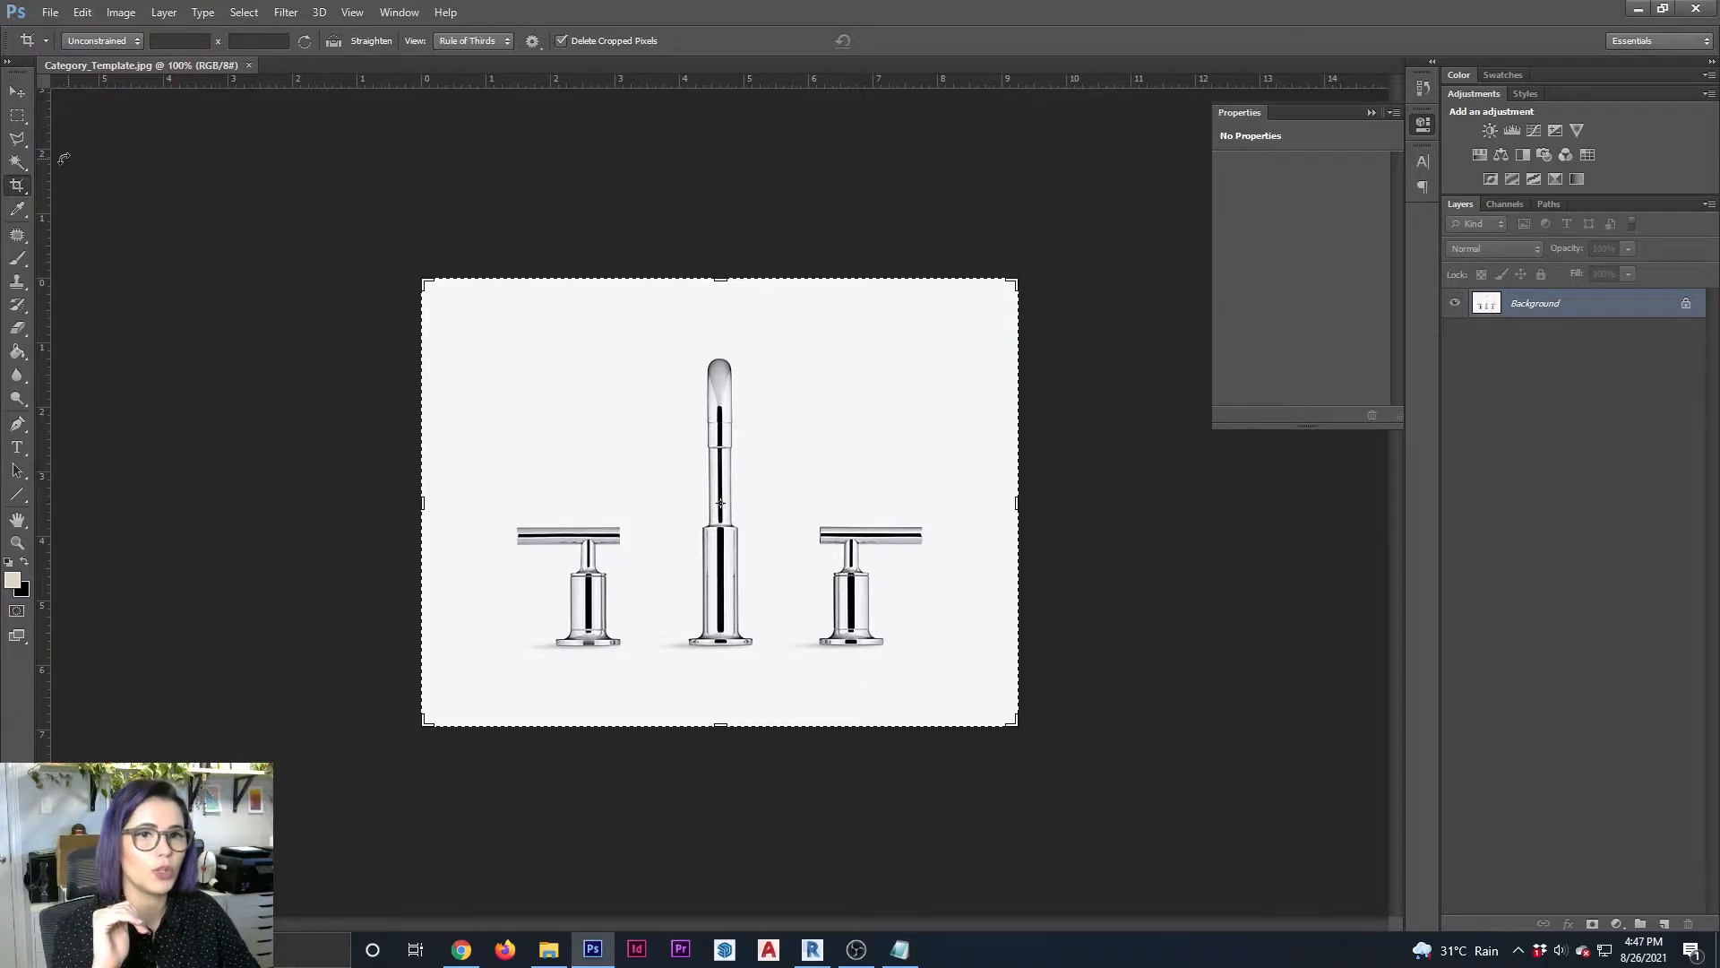
# Select the plain background around the faucet with the Magic Wand, limited to contiguous pixels at tolerance 10
pyautogui.click(17, 162)
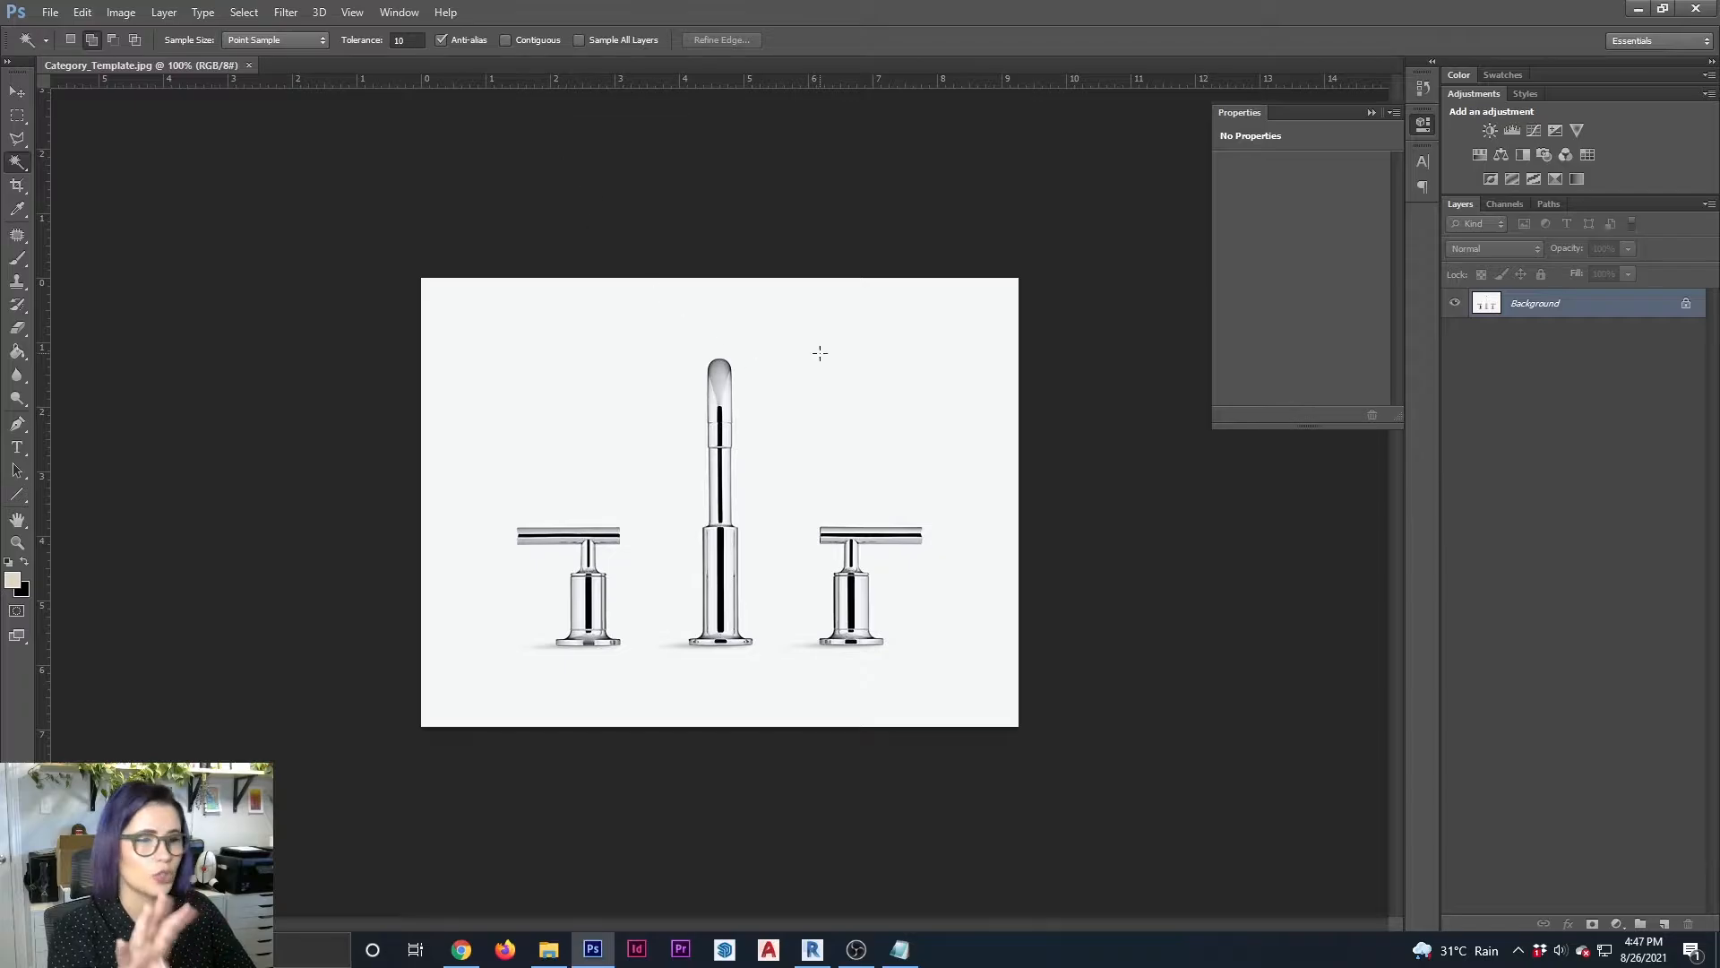
pyautogui.click(923, 377)
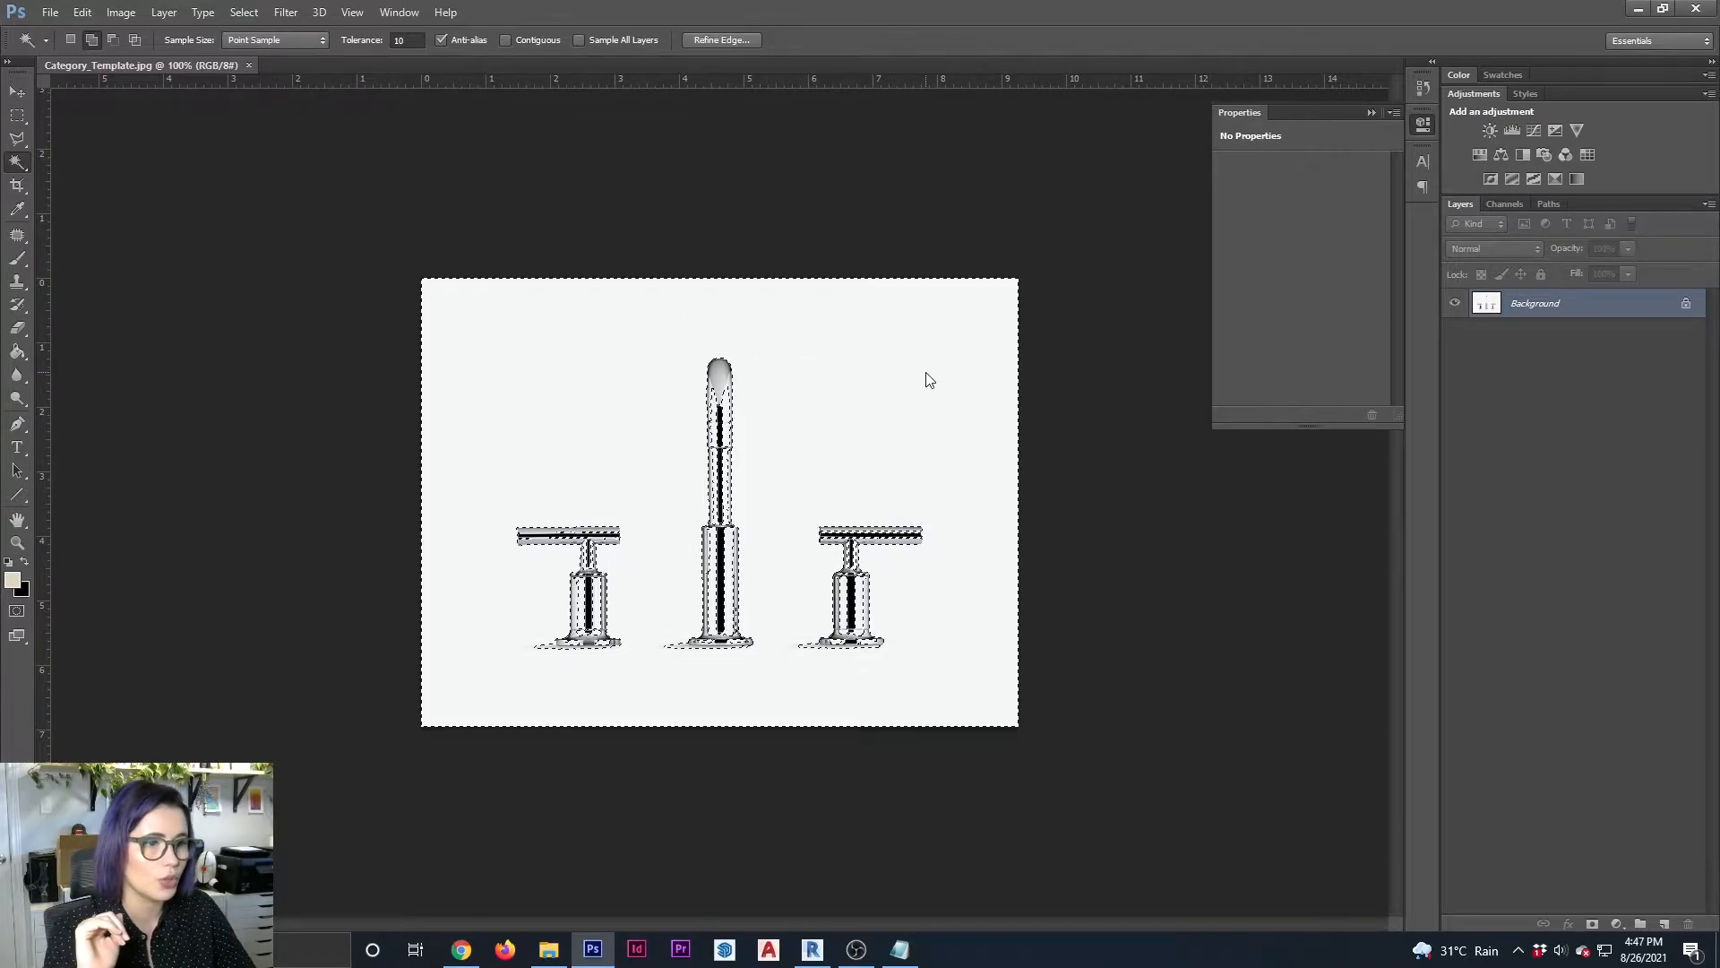
pyautogui.hotkey('ctrl', 'd')
pyautogui.click(506, 41)
pyautogui.keyDown('alt'); pyautogui.scroll(4, 861, 265); pyautogui.keyUp('alt')
pyautogui.click(860, 266)
pyautogui.keyDown('alt'); pyautogui.scroll(4, 499, 803); pyautogui.keyUp('alt')
pyautogui.keyDown('alt'); pyautogui.scroll(11, 358, 754); pyautogui.keyUp('alt')
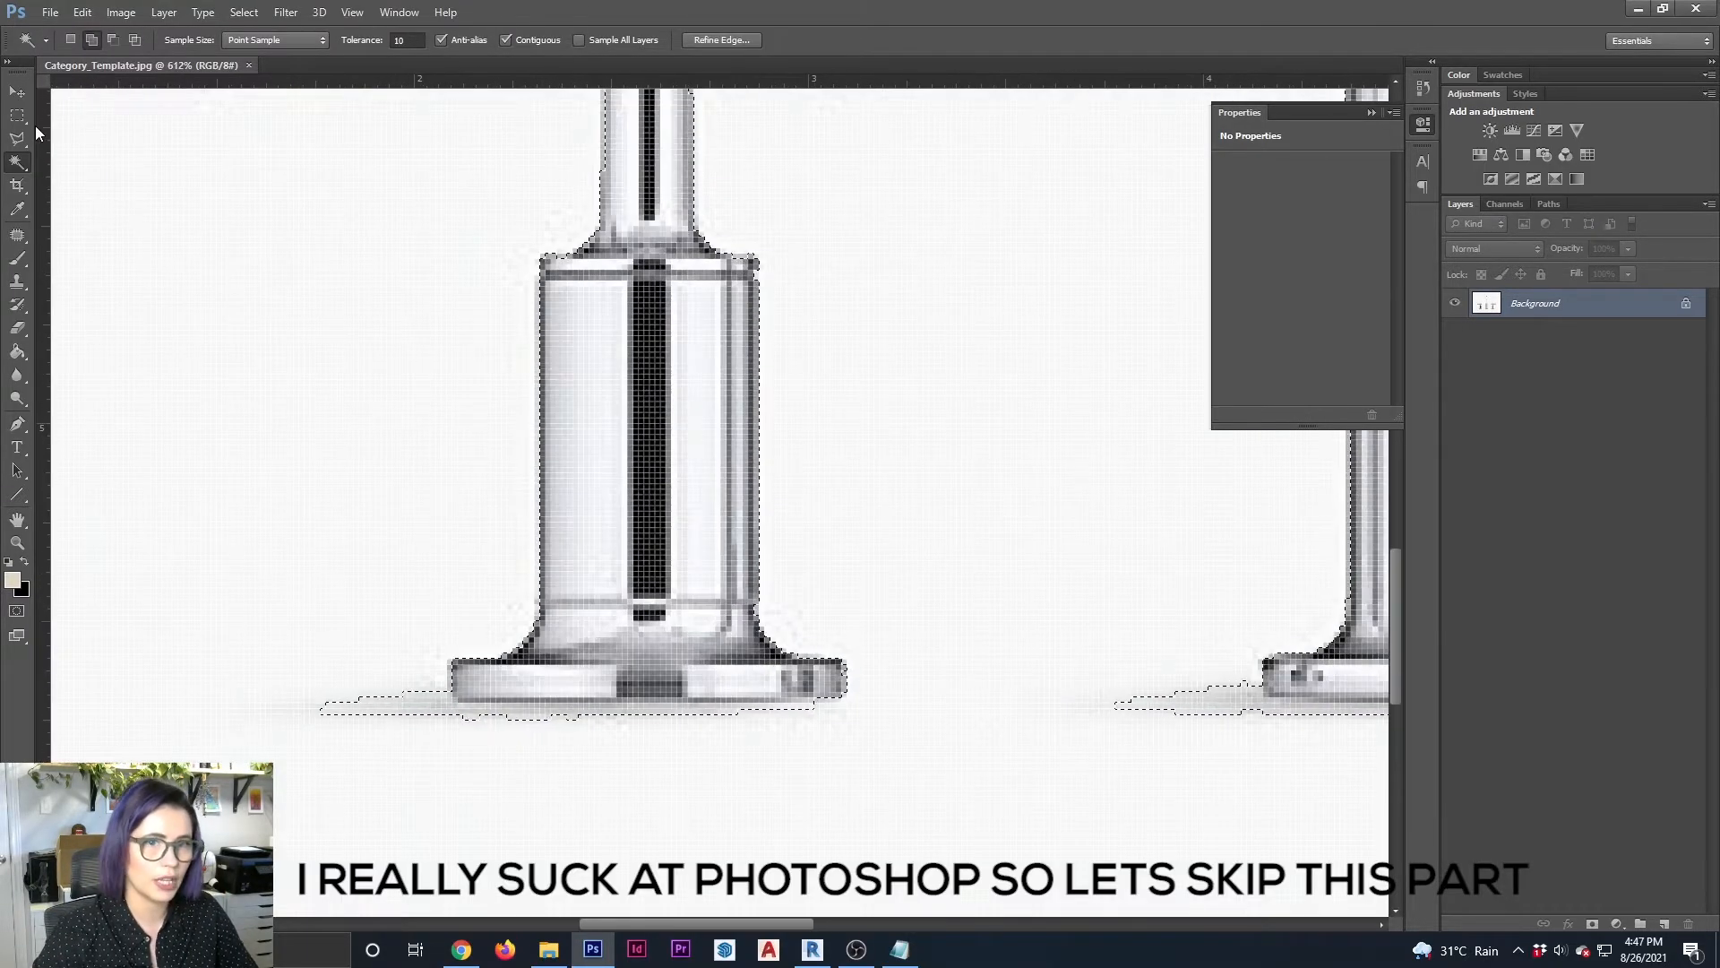
# Clean up the background selection with the Rectangular Marquee so it includes the shadows beside the spout and handle bases
pyautogui.click(17, 116)
pyautogui.keyDown('alt'); pyautogui.moveTo(299, 668); pyautogui.dragTo(451, 734); pyautogui.keyUp('alt')
pyautogui.keyDown('alt'); pyautogui.moveTo(444, 698); pyautogui.dragTo(236, 669); pyautogui.keyUp('alt')
pyautogui.keyDown('alt'); pyautogui.moveTo(439, 582); pyautogui.dragTo(1031, 681); pyautogui.keyUp('alt')
pyautogui.moveTo(890, 924); pyautogui.dragTo(1054, 926)
pyautogui.moveTo(346, 541); pyautogui.dragTo(543, 721)
pyautogui.moveTo(529, 616); pyautogui.dragTo(936, 619)
pyautogui.keyDown('alt'); pyautogui.scroll(-8, 1067, 606); pyautogui.keyUp('alt')
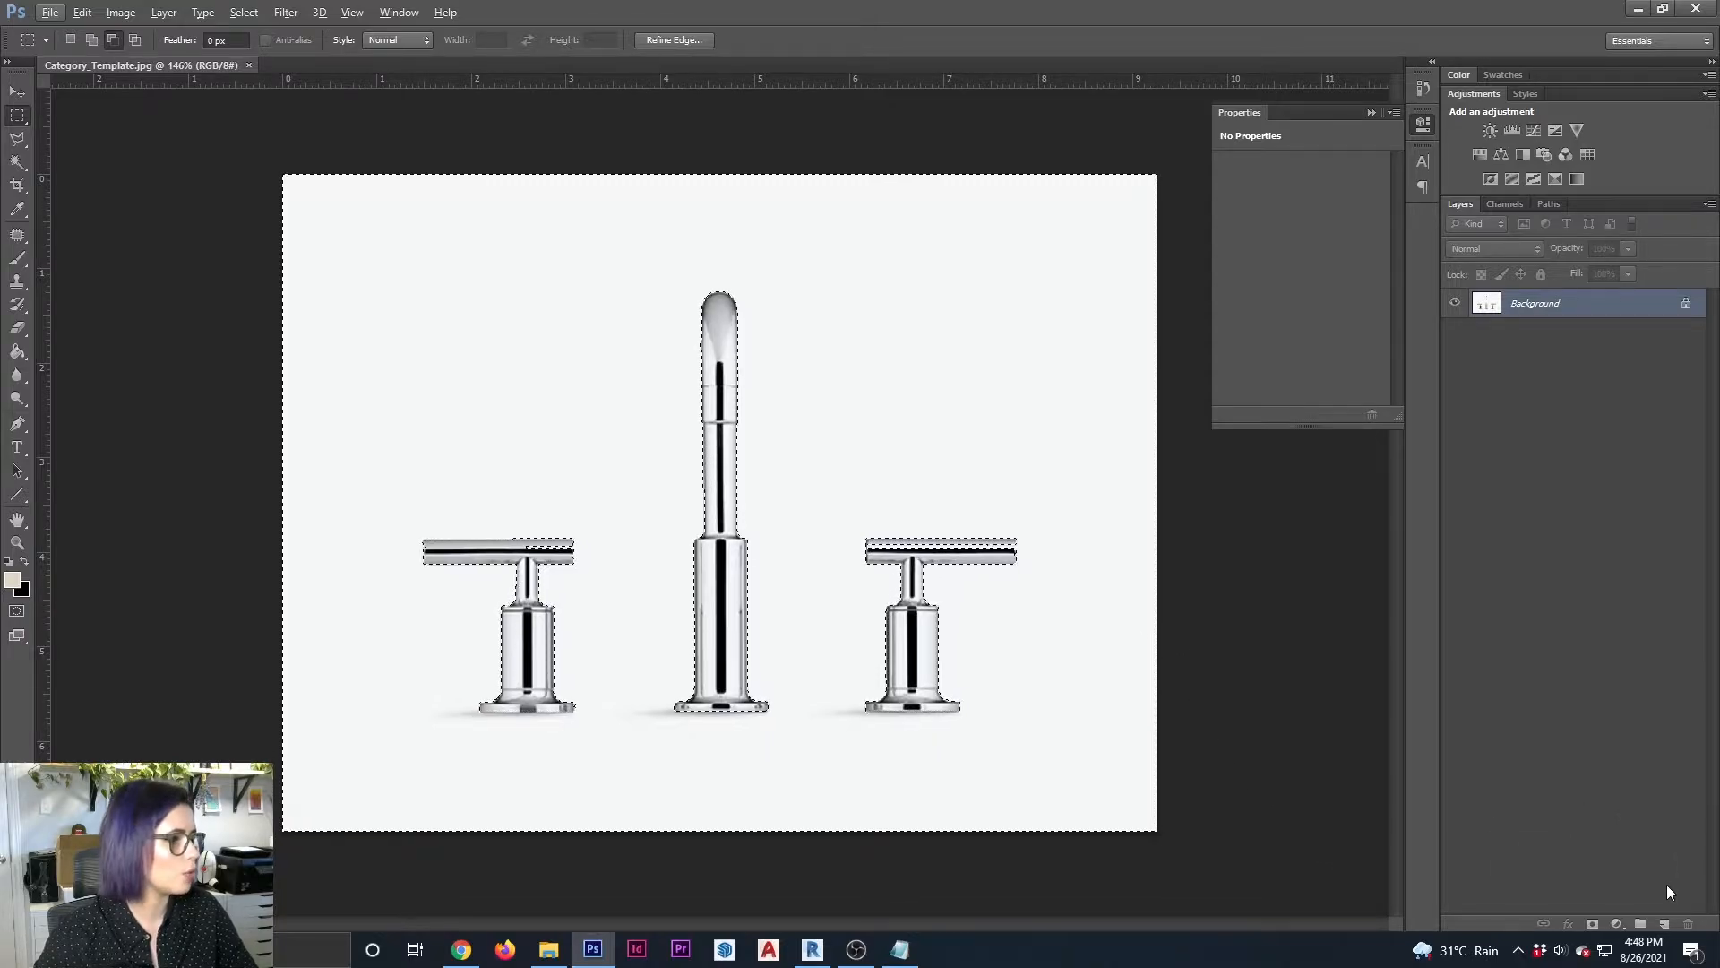
# Add a new layer and fill the selected background on it with black
pyautogui.click(1664, 925)
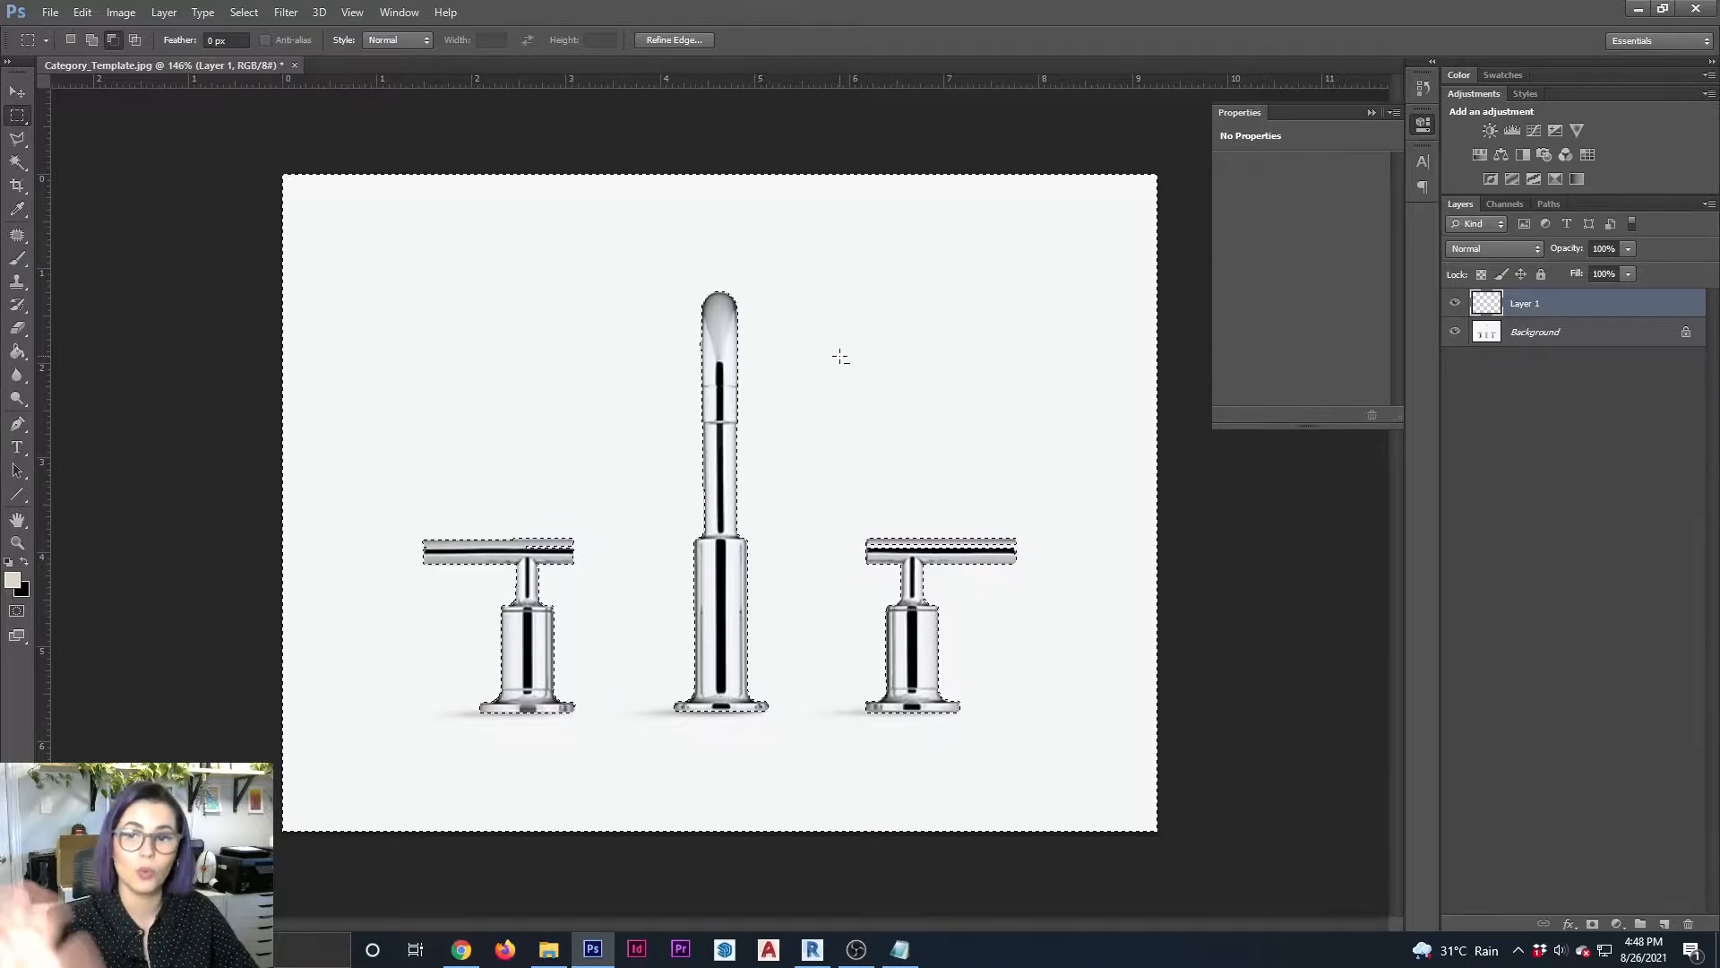
pyautogui.click(25, 562)
pyautogui.click(25, 352)
pyautogui.click(592, 377)
# Add a second layer beneath the black one, clear the selection, and fill the whole layer with white
pyautogui.click(1665, 924)
pyautogui.moveTo(1559, 299); pyautogui.dragTo(1558, 338)
pyautogui.hotkey('ctrl', 'd')
pyautogui.click(24, 561)
pyautogui.click(12, 580)
pyautogui.click(832, 291)
pyautogui.click(1277, 287)
pyautogui.click(869, 450)
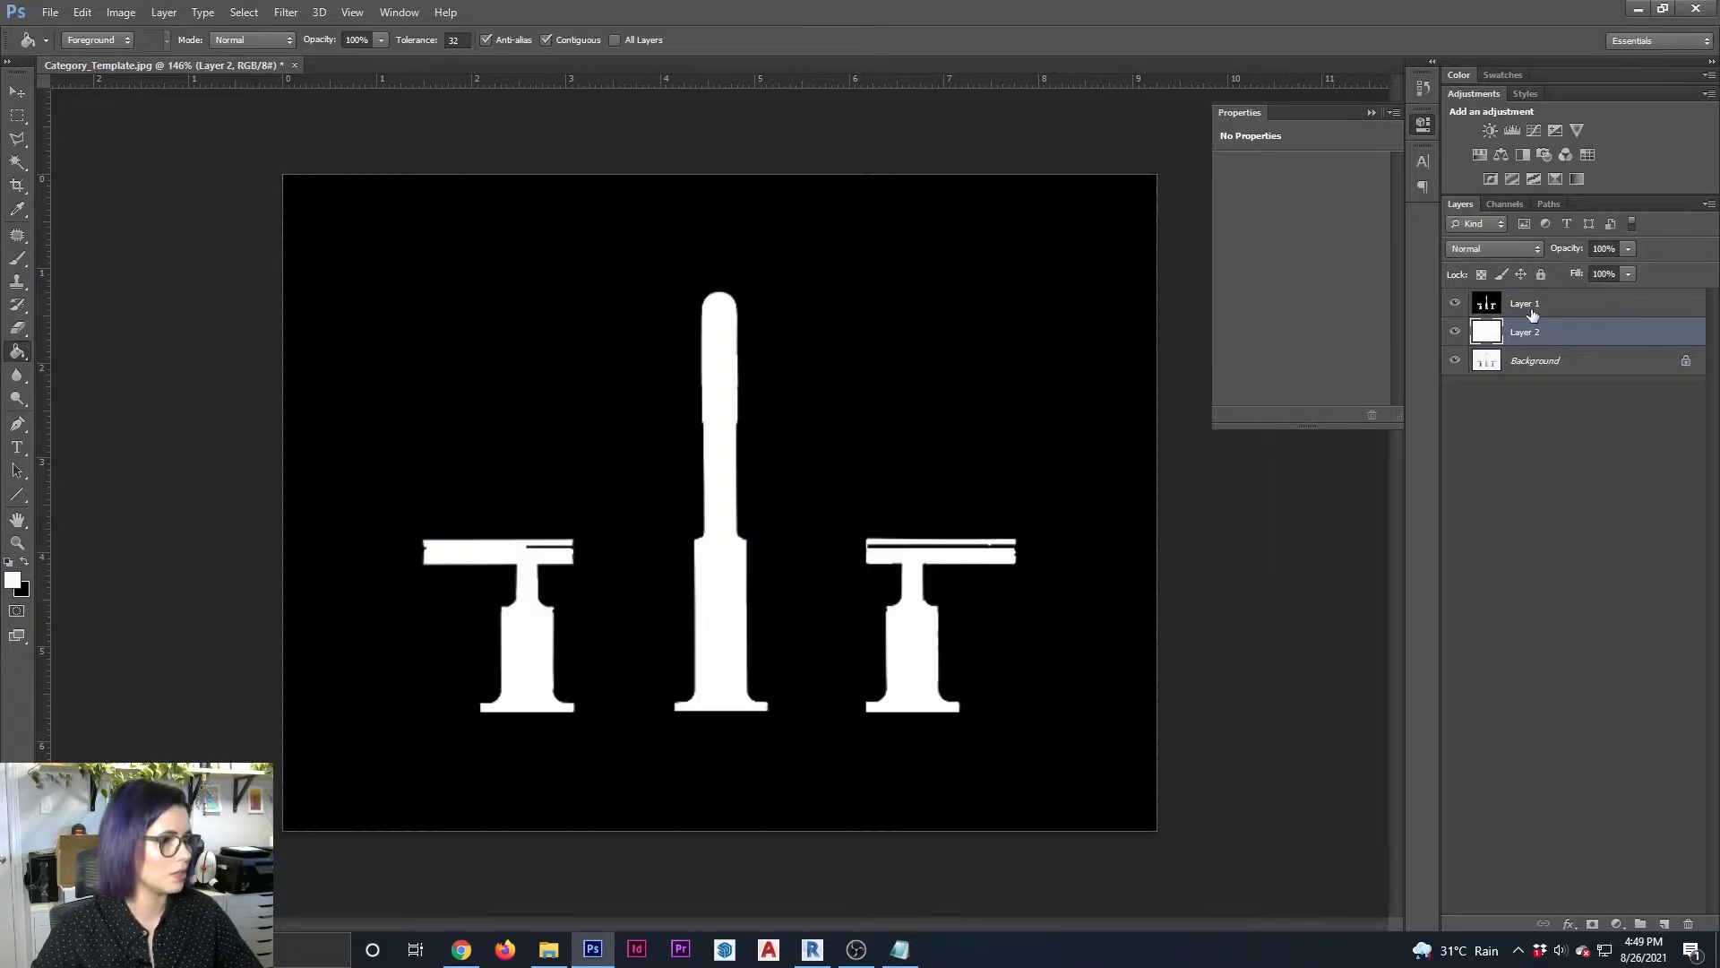
# On Layer 1, remove the stray black lines inside both handle bars using rectangular selections, and deselect
pyautogui.click(1532, 310)
pyautogui.keyDown('alt'); pyautogui.scroll(12, 437, 575); pyautogui.keyUp('alt')
pyautogui.click(17, 115)
pyautogui.moveTo(396, 461); pyautogui.dragTo(868, 522)
pyautogui.keyDown('alt'); pyautogui.scroll(-11, 822, 576); pyautogui.keyUp('alt')
pyautogui.keyDown('alt'); pyautogui.scroll(12, 1014, 583); pyautogui.keyUp('alt')
pyautogui.moveTo(597, 451)
pyautogui.mouseDown()
pyautogui.moveTo(858, 506)
pyautogui.moveTo(1111, 518)
pyautogui.mouseUp()
pyautogui.keyDown('alt'); pyautogui.scroll(-10, 1111, 518); pyautogui.keyUp('alt')
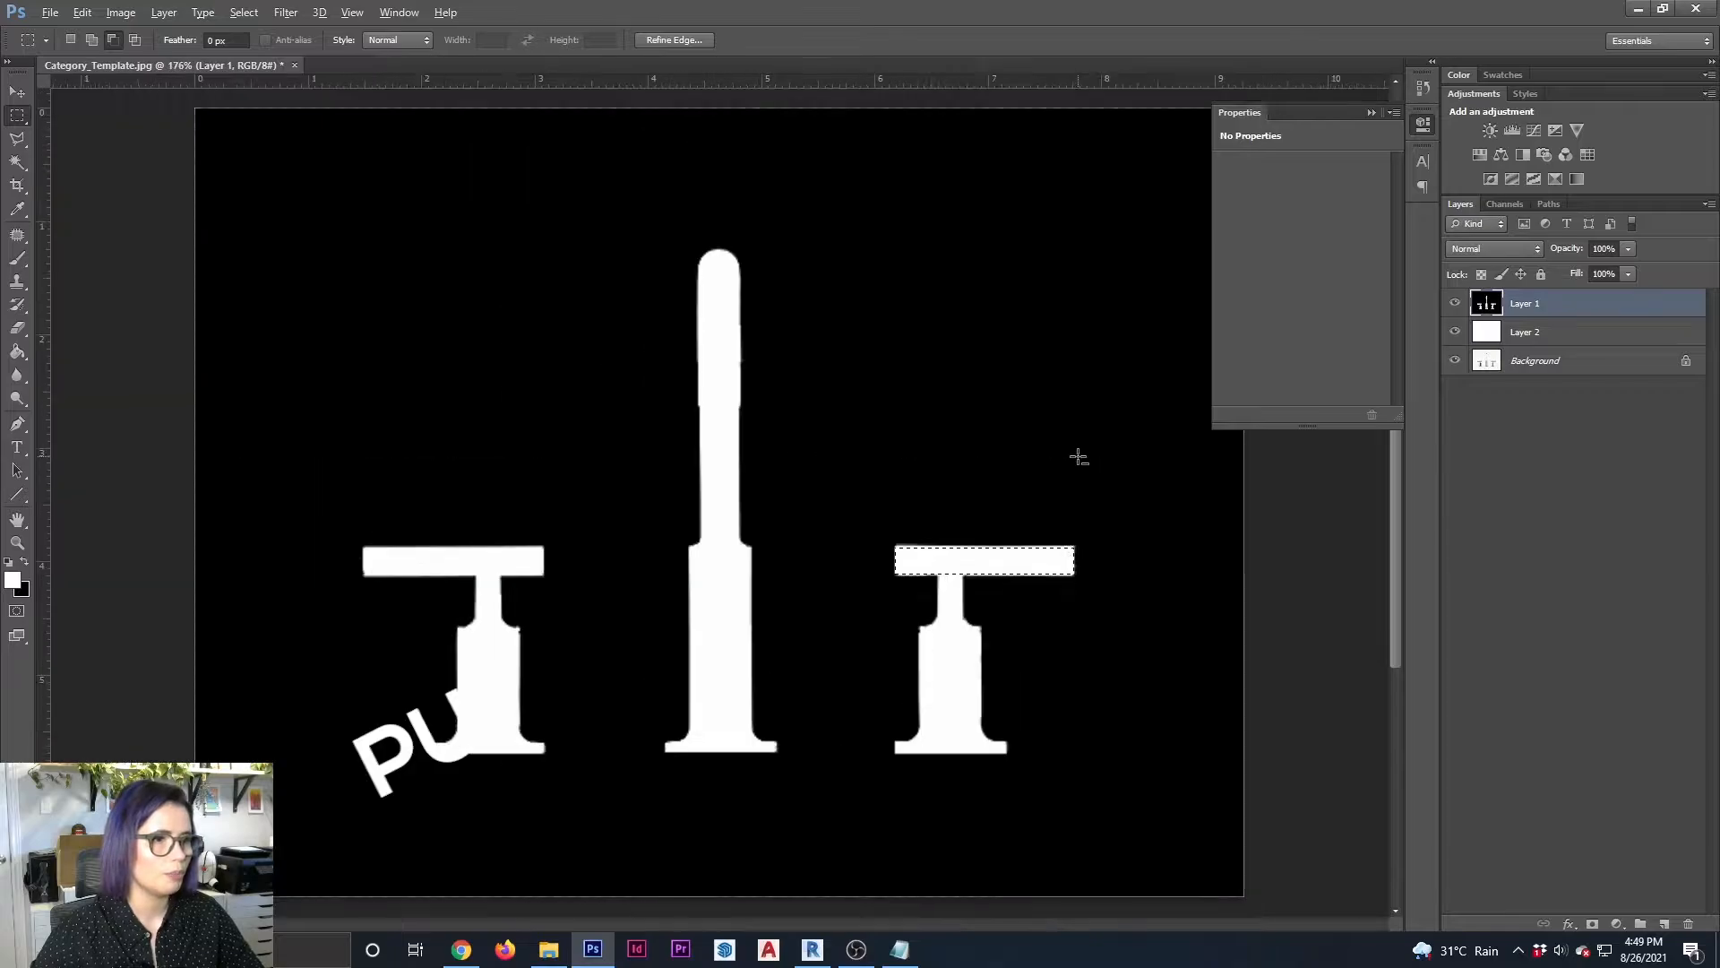
pyautogui.hotkey('ctrl', 'd')
pyautogui.keyDown('alt'); pyautogui.scroll(-2, 941, 576); pyautogui.keyUp('alt')
pyautogui.keyDown('alt'); pyautogui.scroll(1, 914, 585); pyautogui.keyUp('alt')
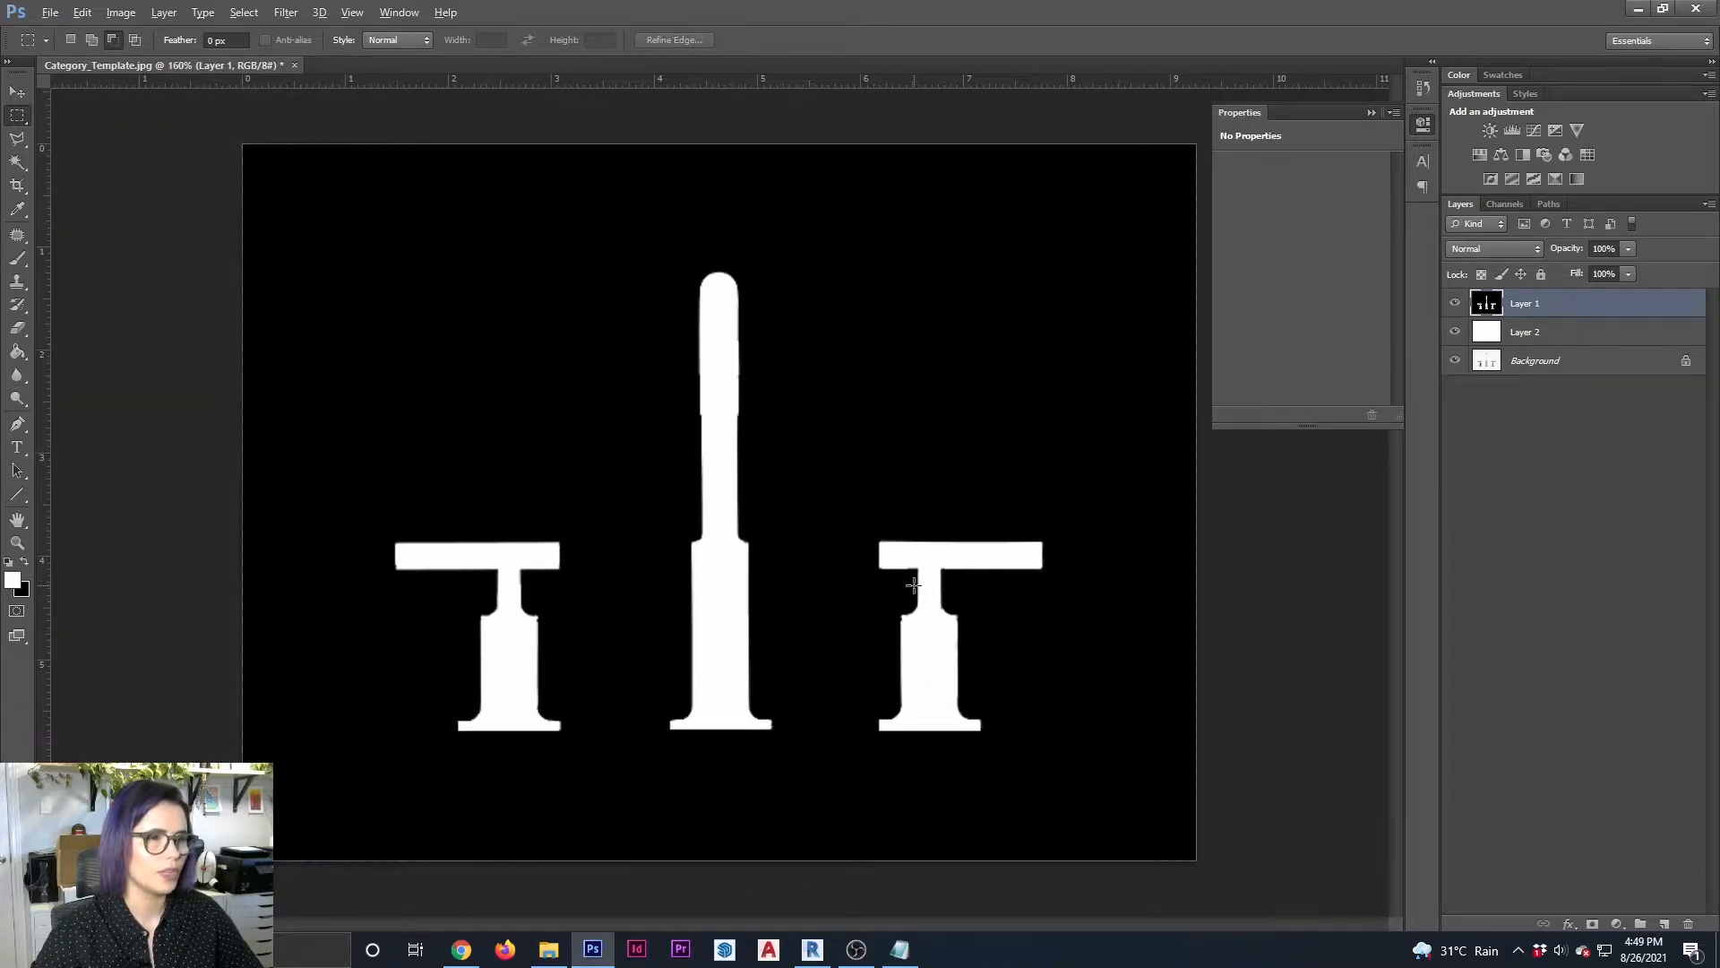
# Save the black-and-white faucet mask as a separate JPEG copy on the desktop
pyautogui.click(50, 12)
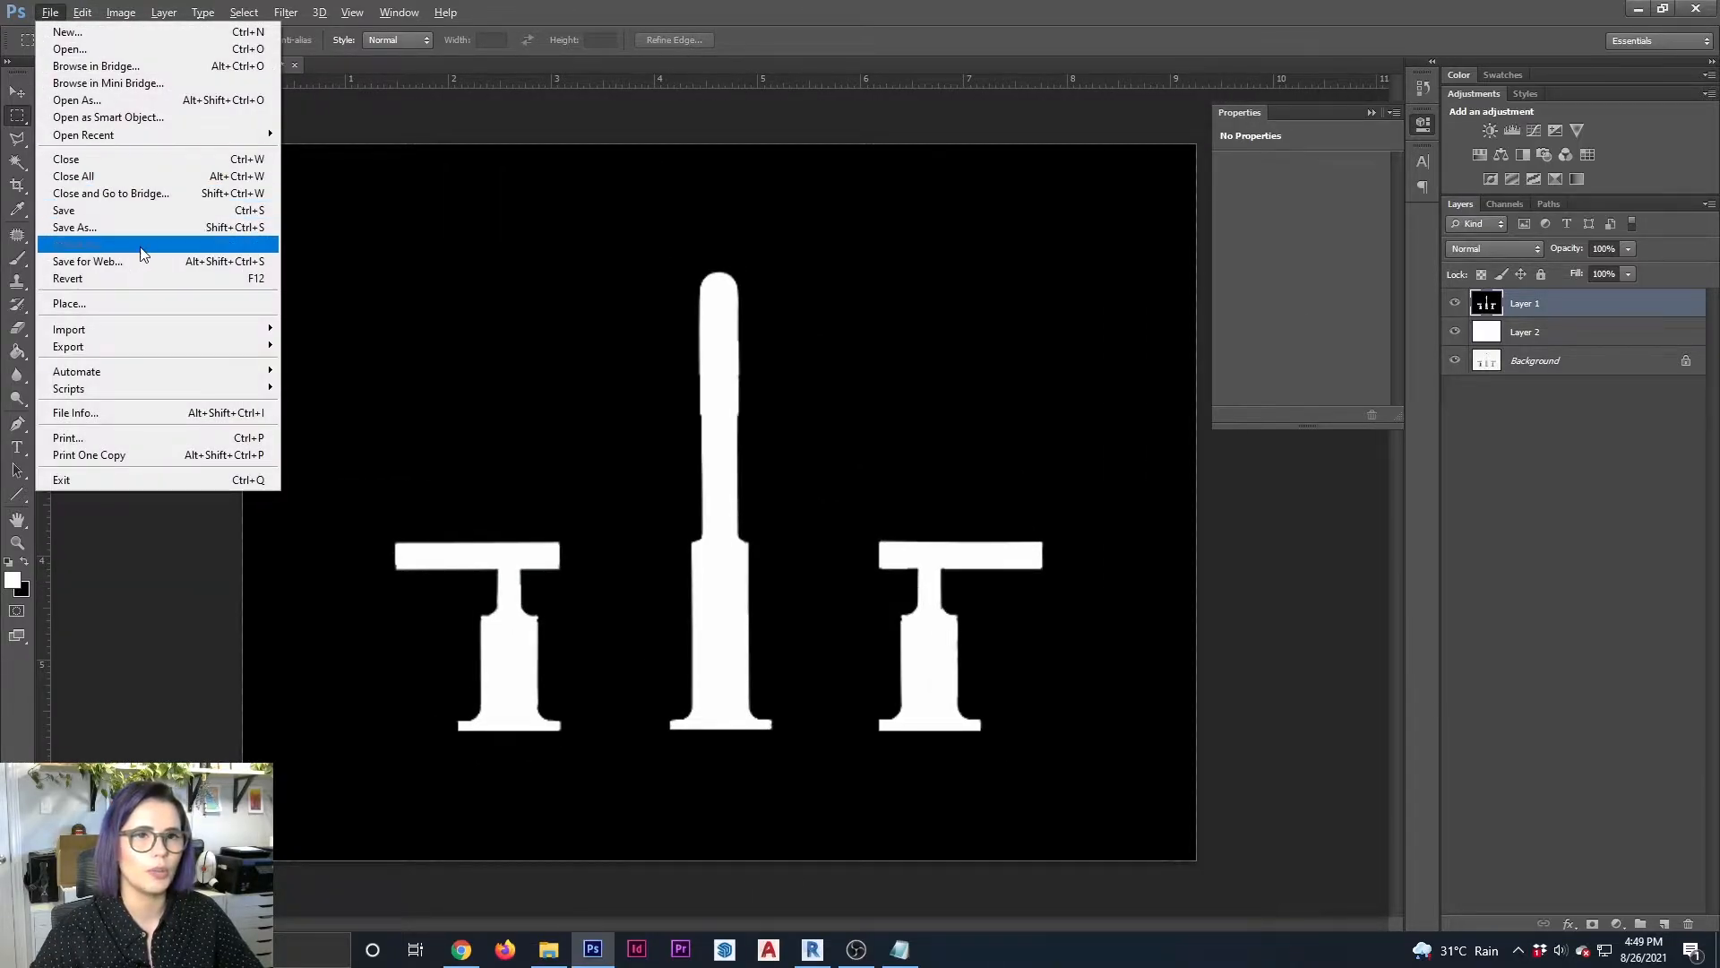
pyautogui.click(163, 230)
pyautogui.click(916, 484)
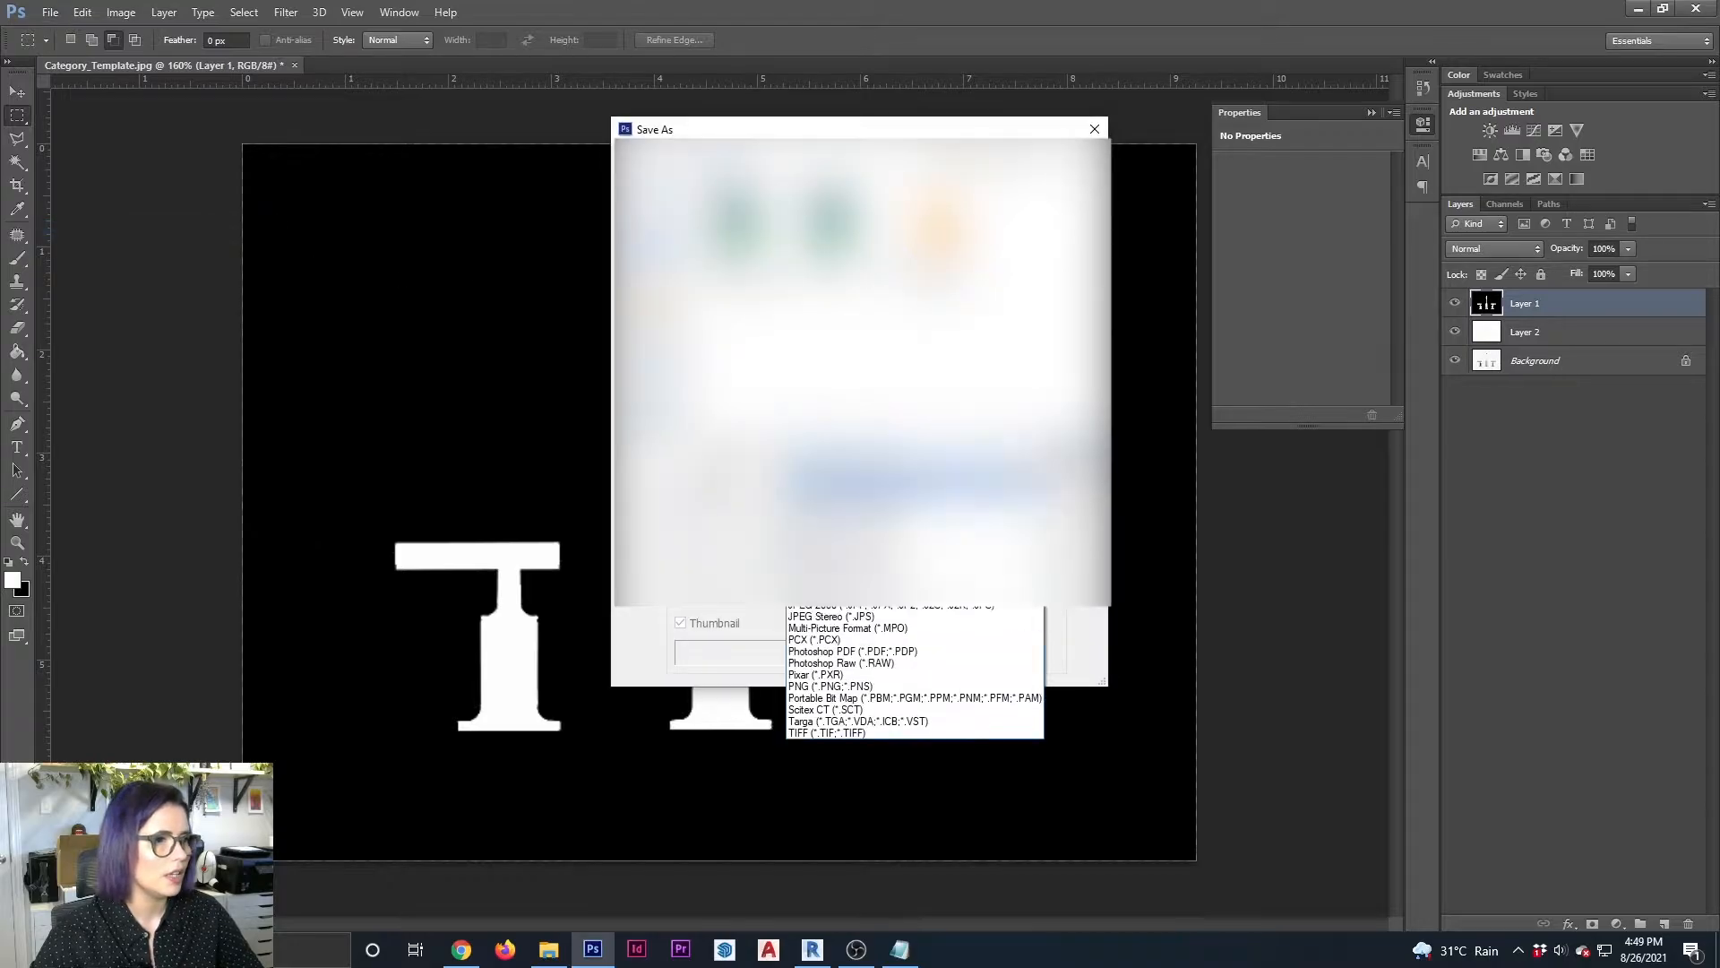
pyautogui.click(896, 593)
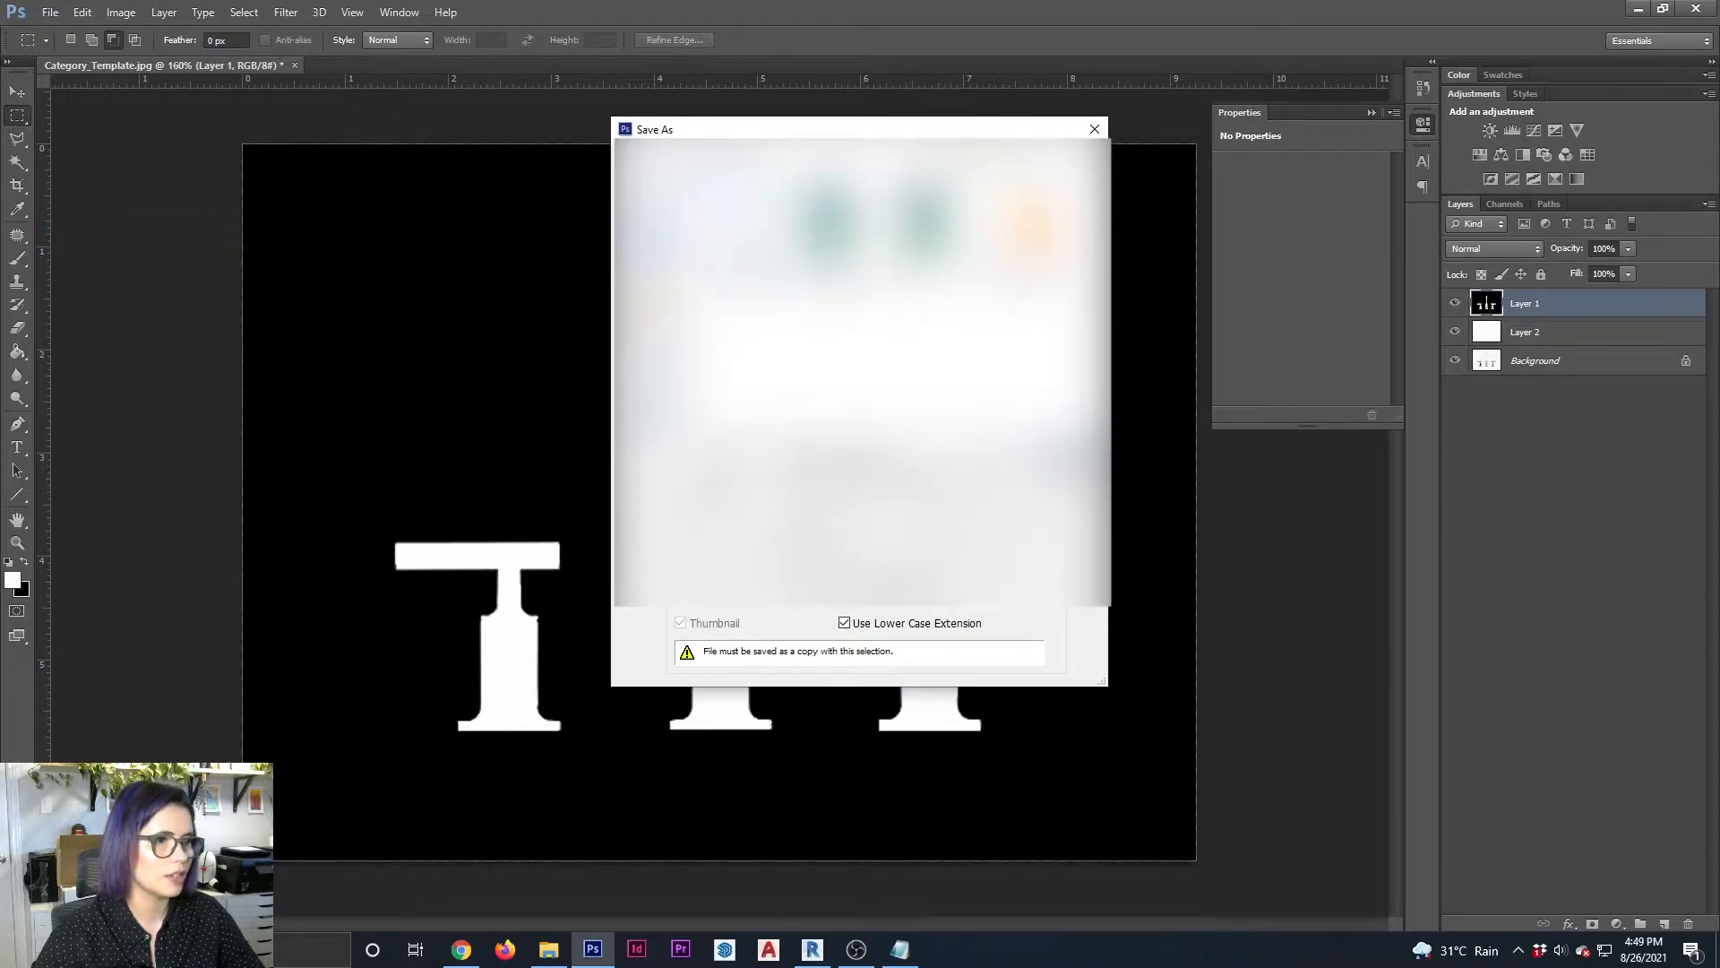
pyautogui.click(840, 458)
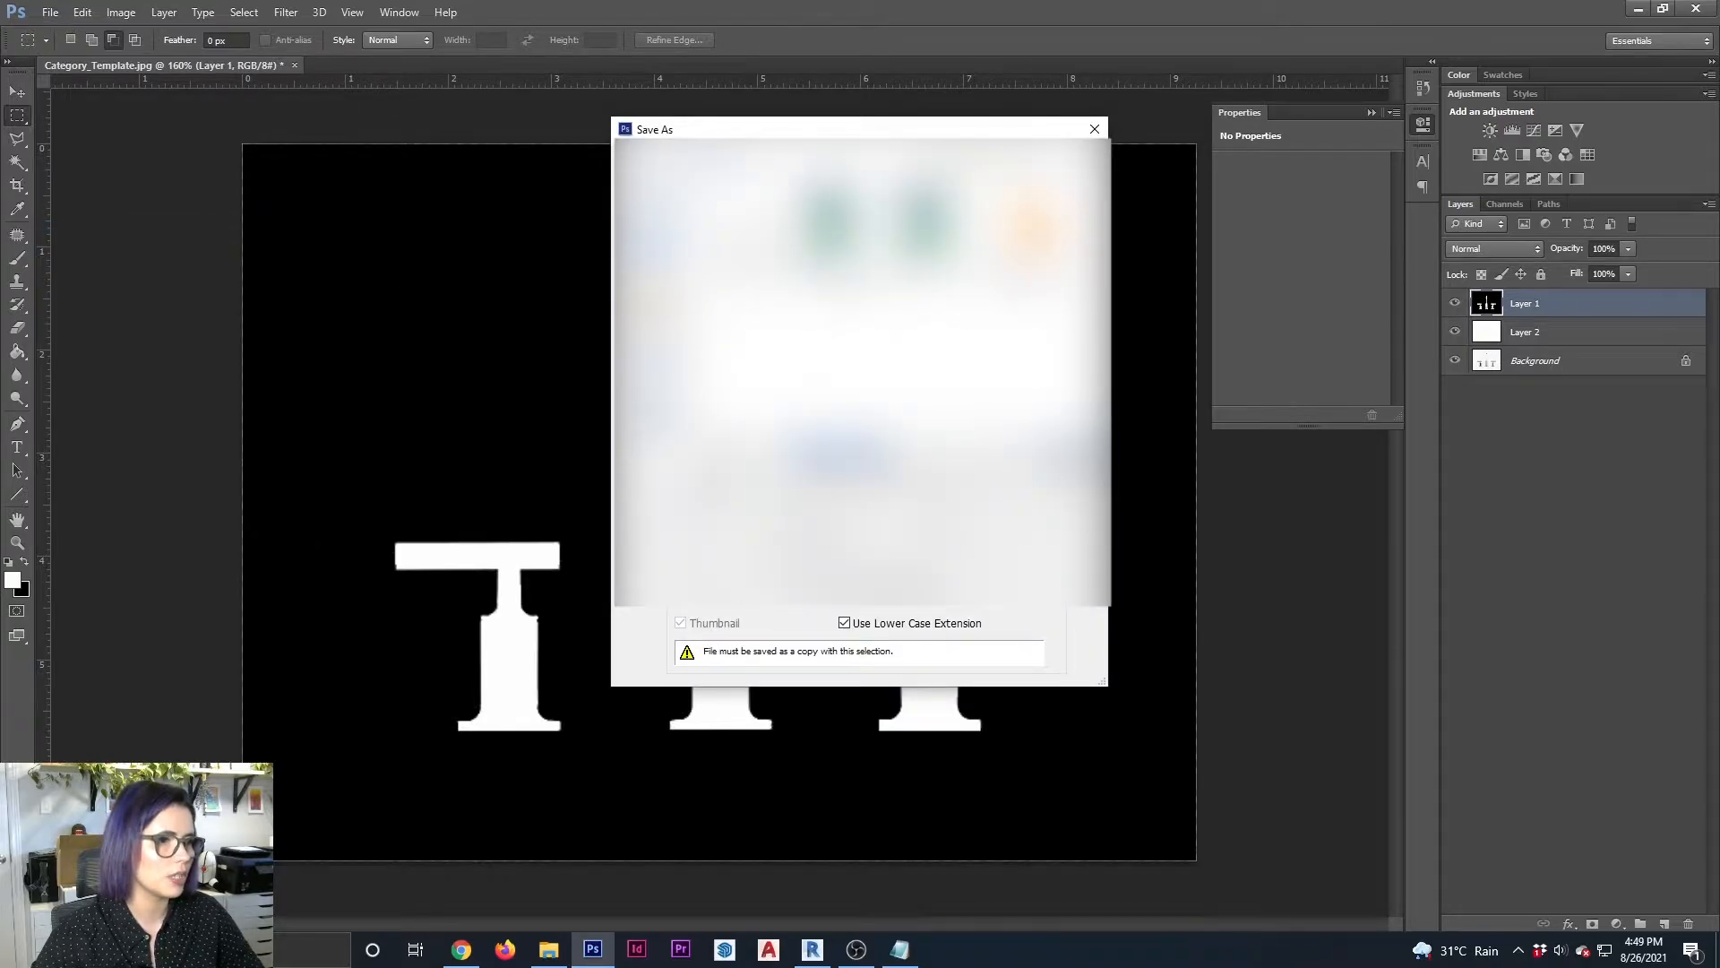
pyautogui.click(862, 455)
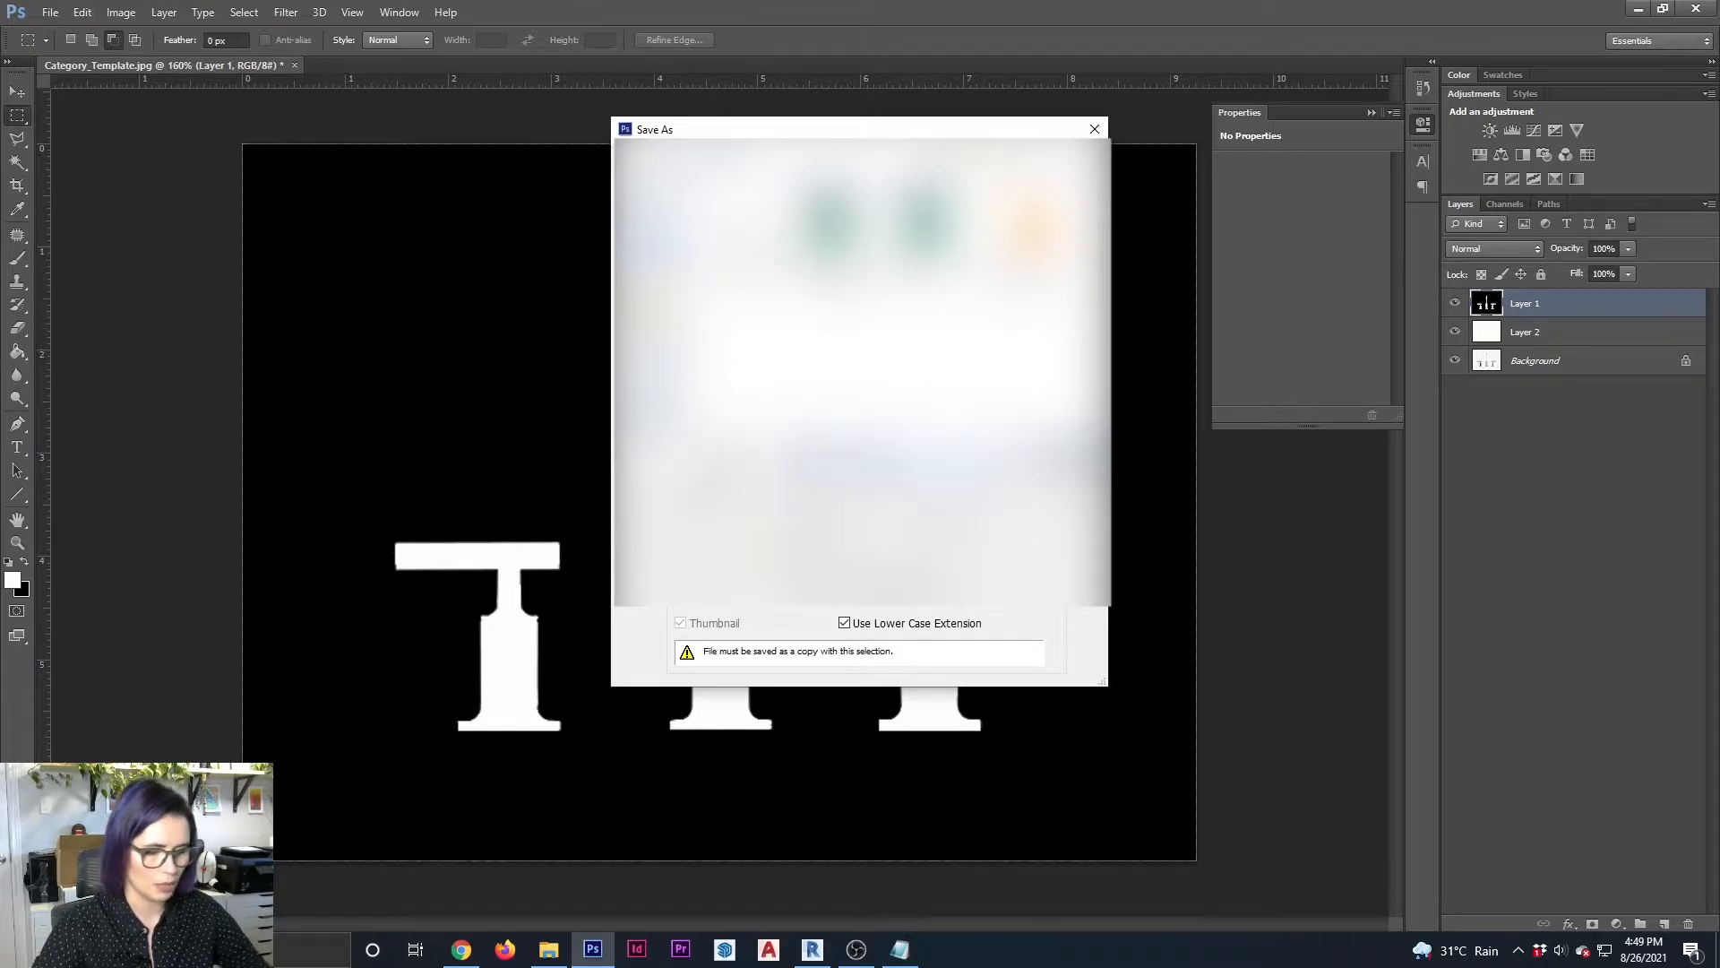
pyautogui.press('Return')
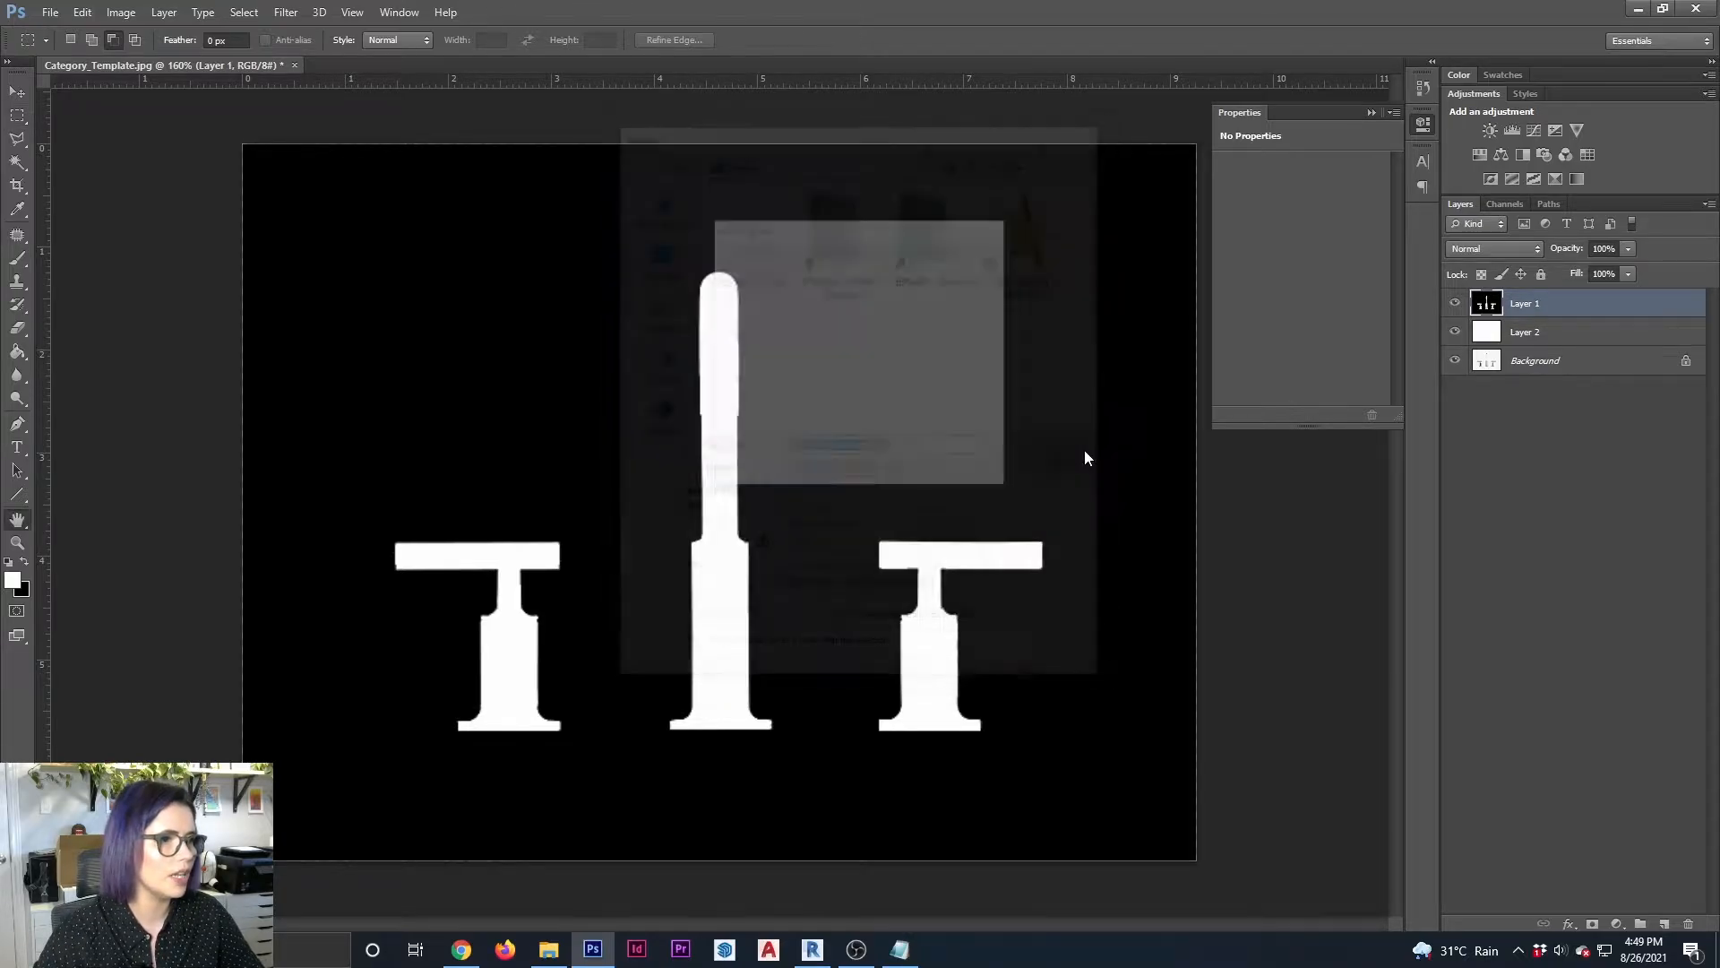
pyautogui.click(967, 257)
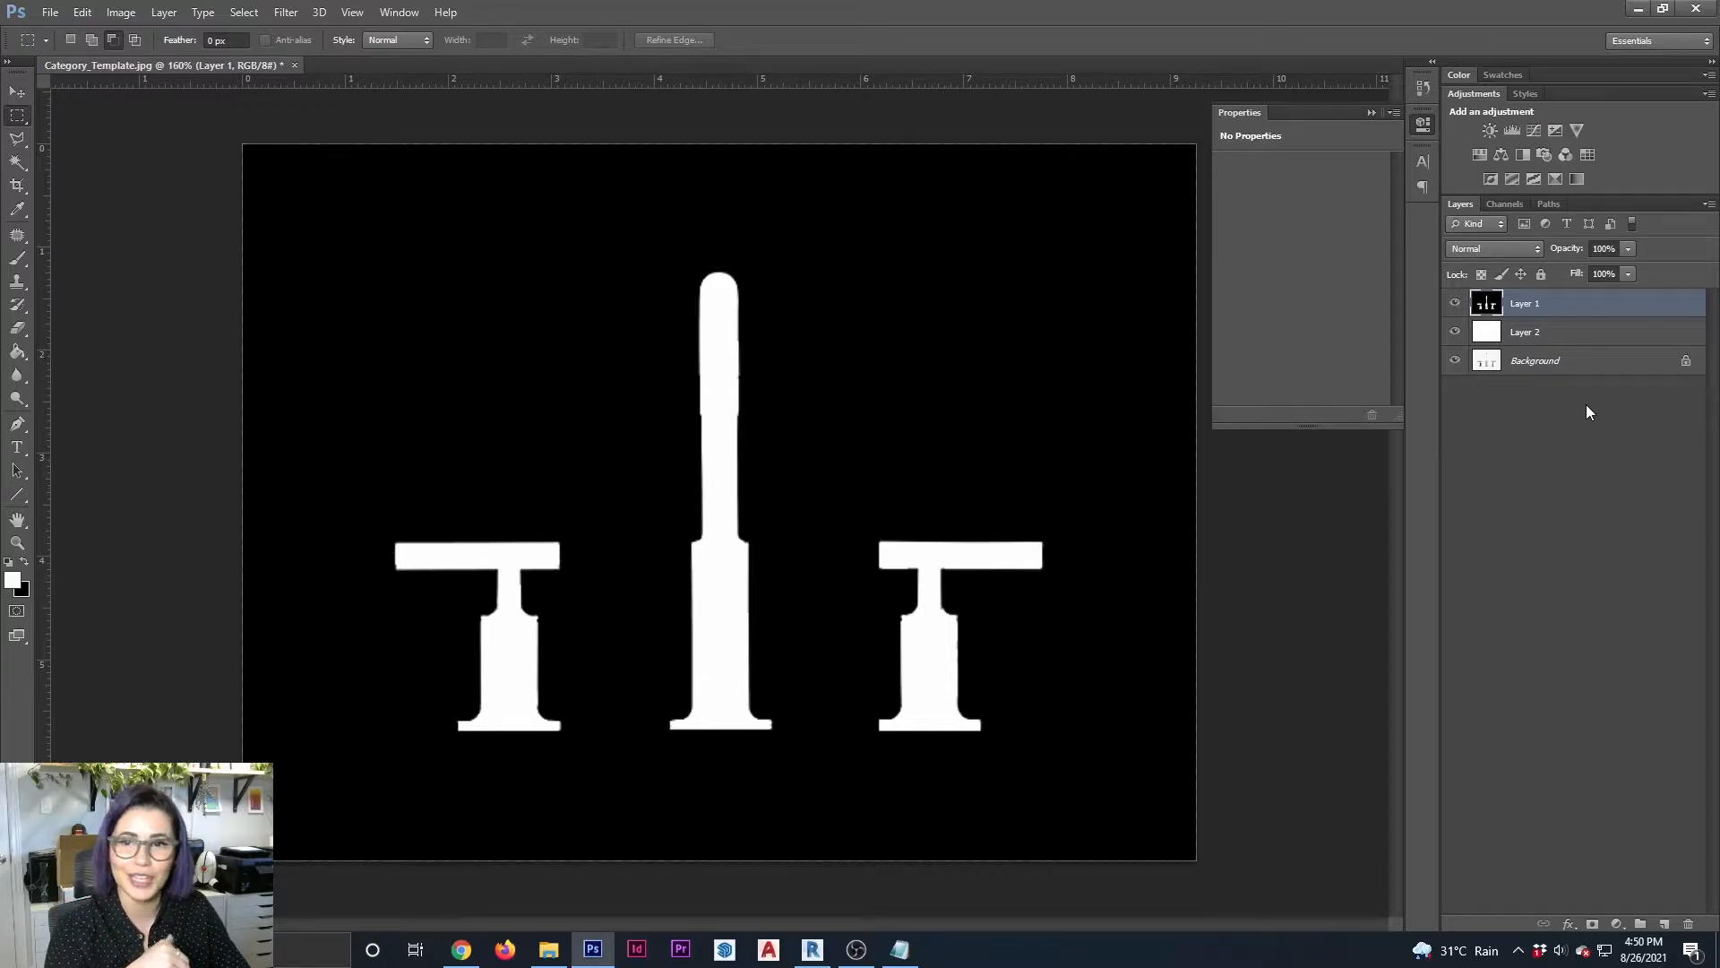
# Switch to Revit and widen the faucet block in the Elevation 1 - a view by stretching both sides outward
pyautogui.click(1636, 11)
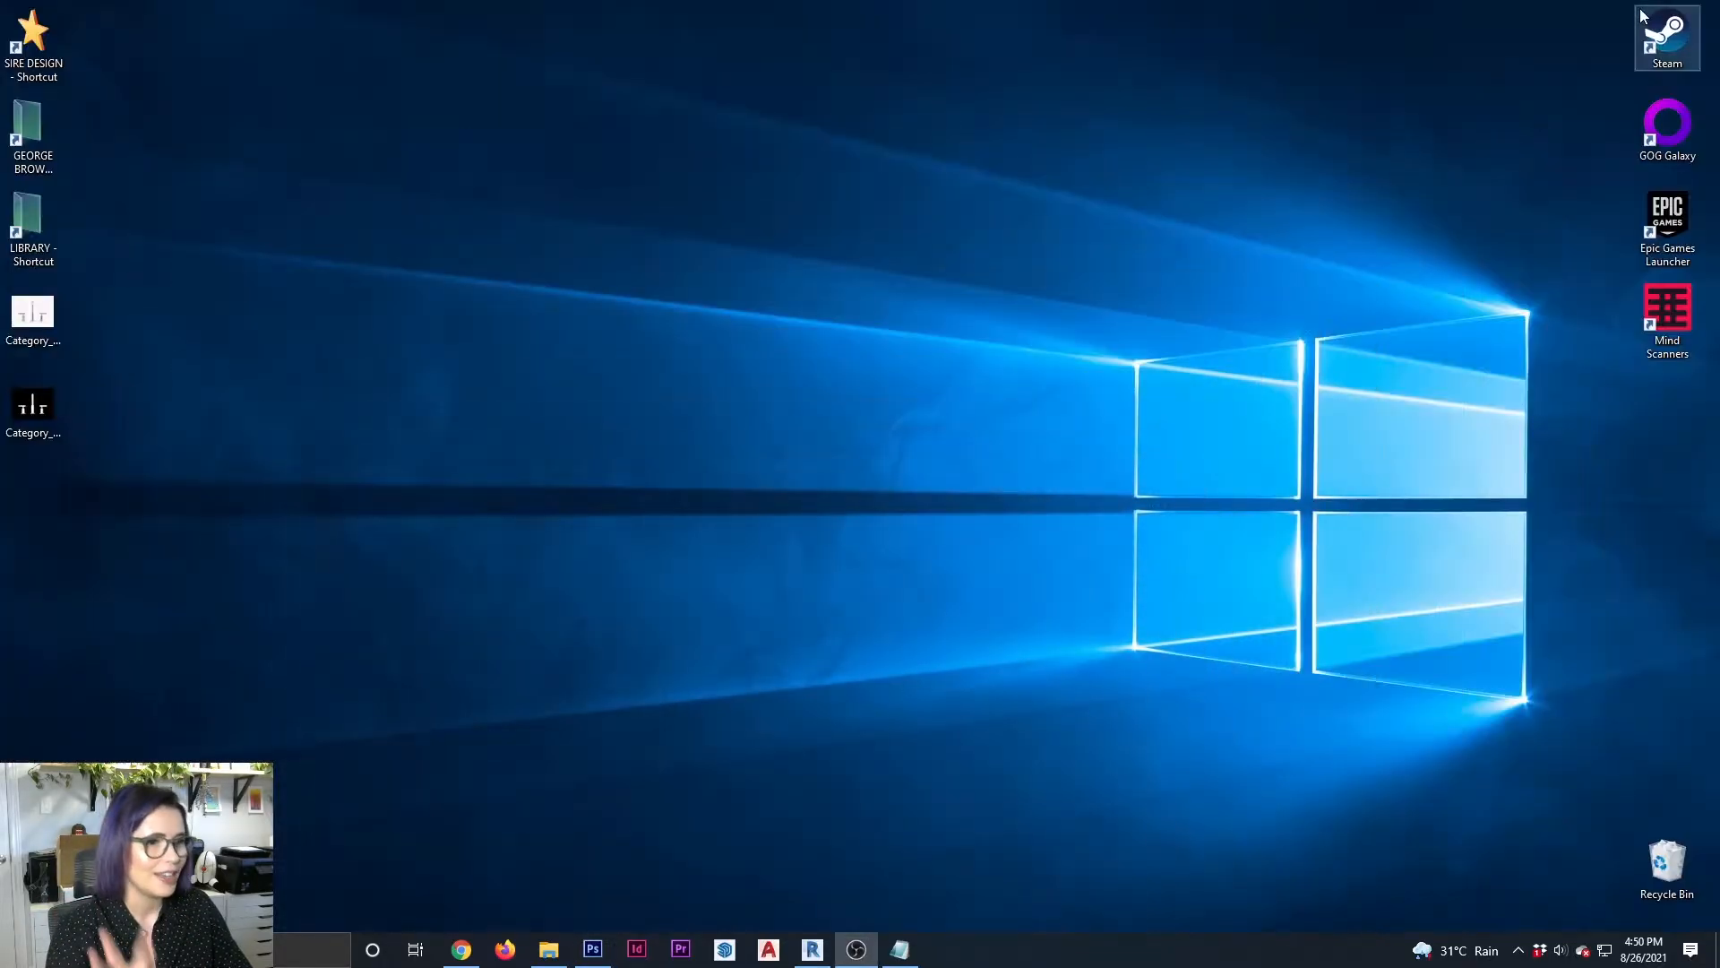
pyautogui.click(812, 949)
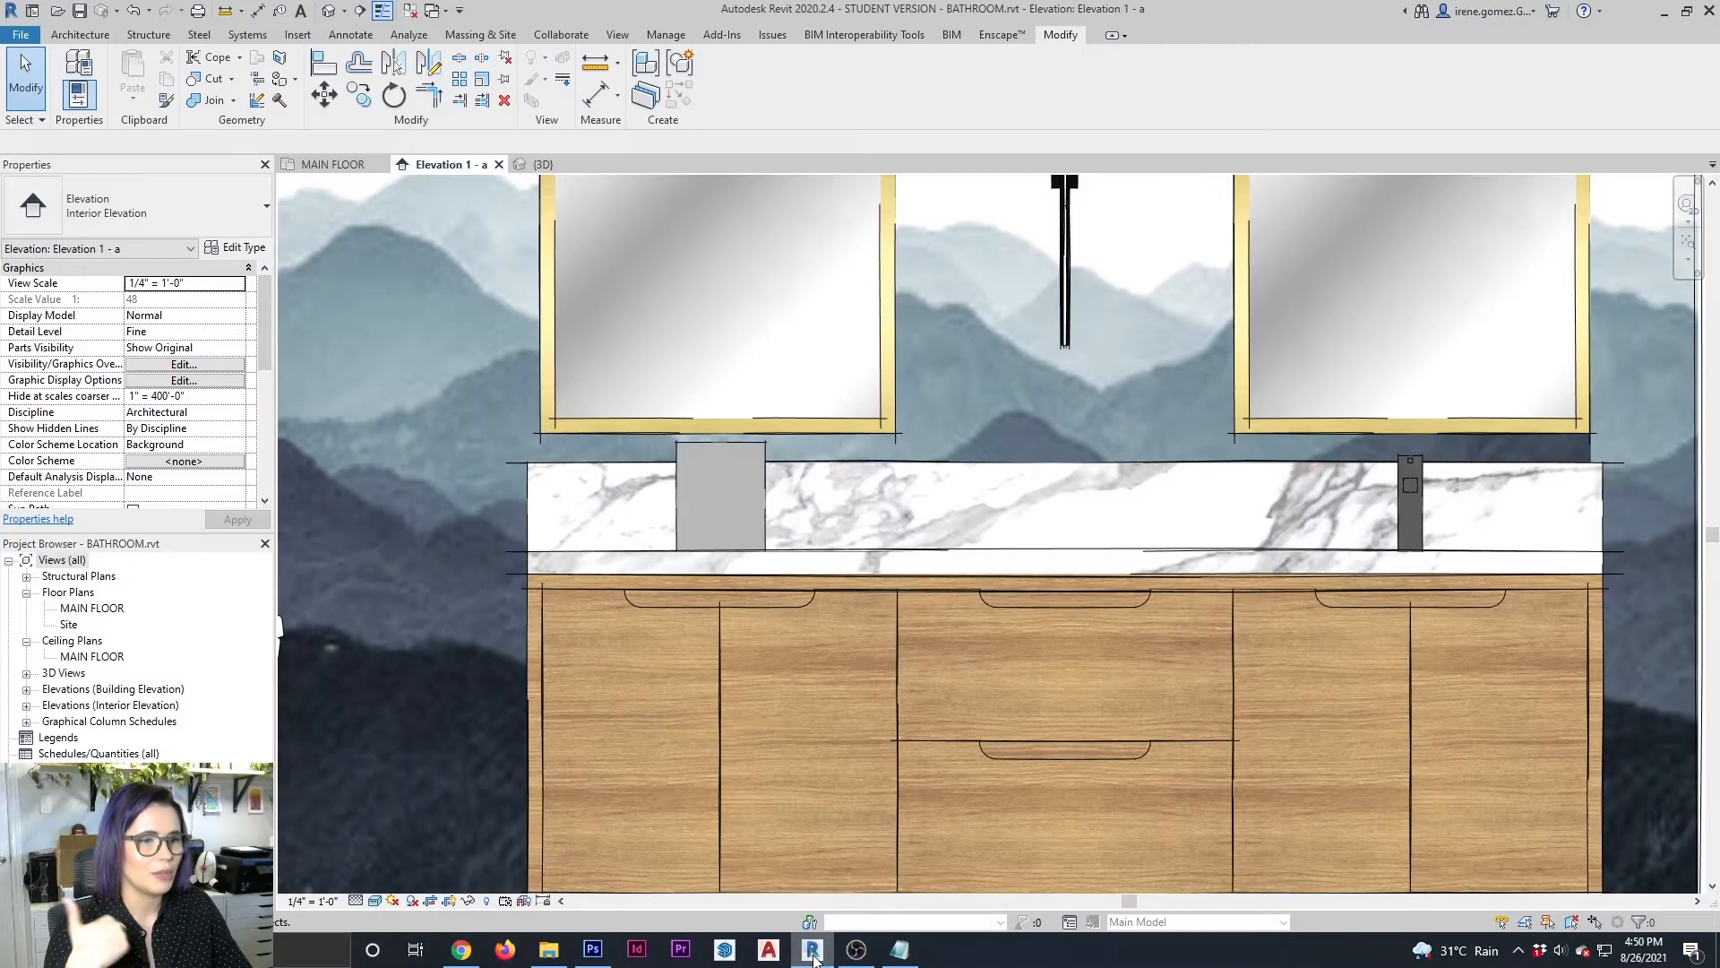
pyautogui.click(762, 512)
pyautogui.moveTo(771, 496); pyautogui.dragTo(825, 498)
pyautogui.moveTo(678, 501); pyautogui.dragTo(624, 514)
pyautogui.moveTo(1059, 402); pyautogui.dragTo(1211, 394, button='middle')
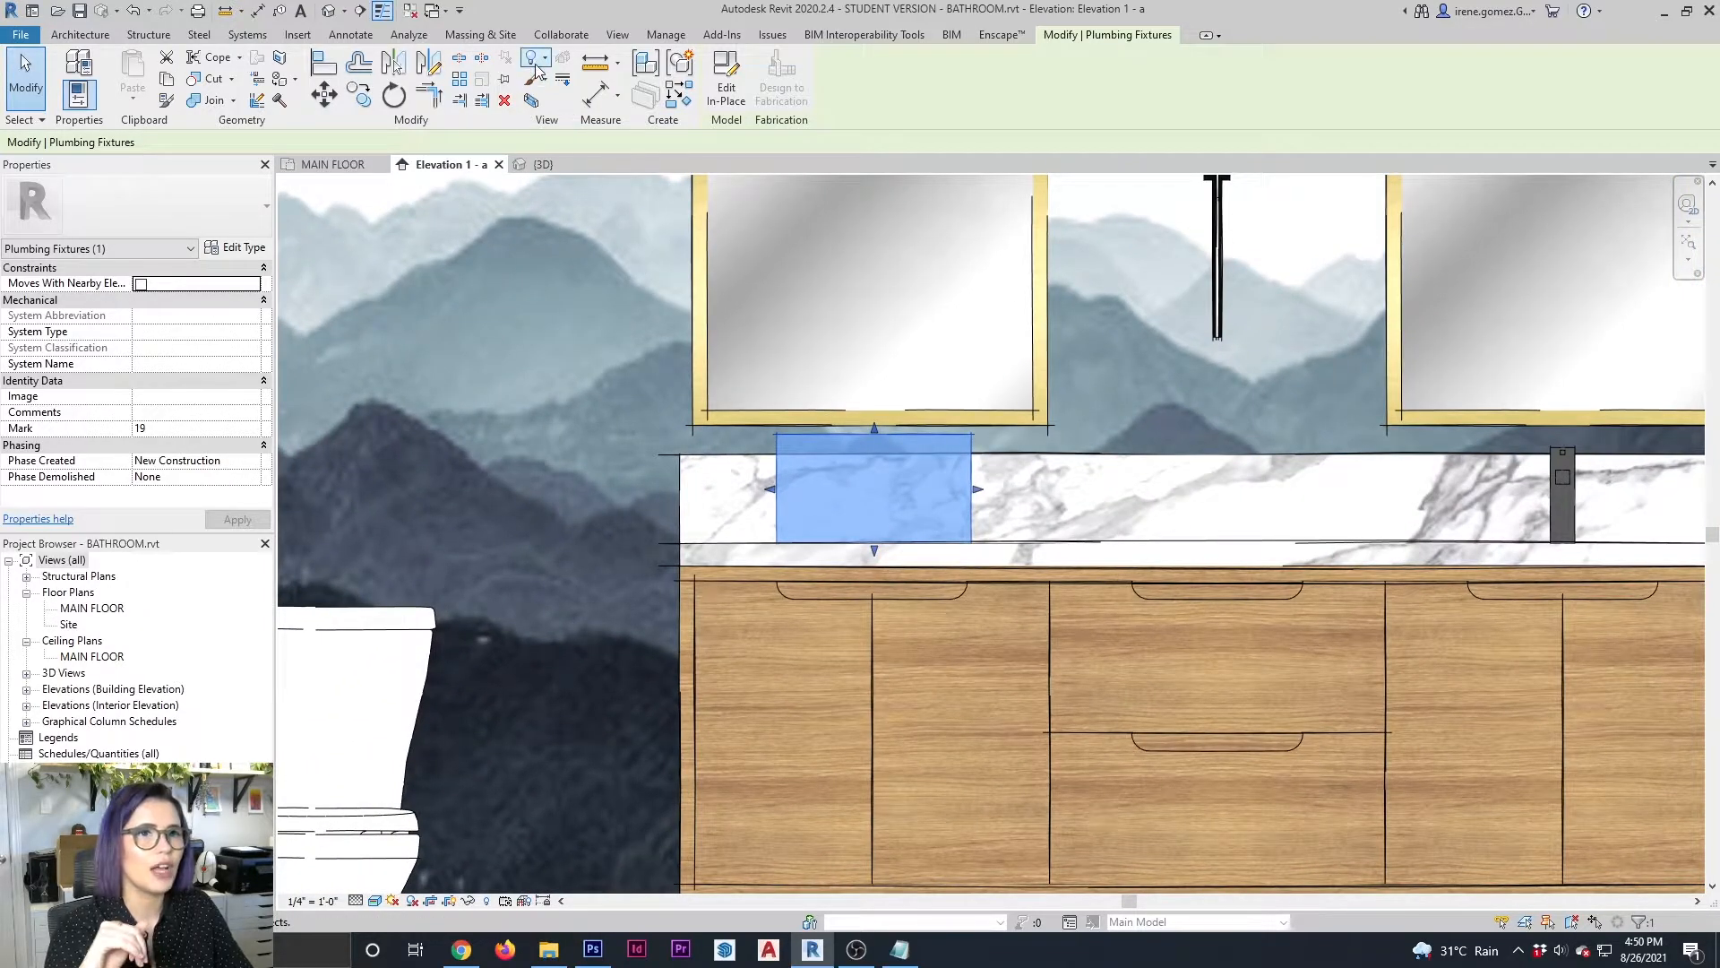
# Create a new material in the Material Browser and name it FAUCET
pyautogui.click(666, 34)
pyautogui.click(77, 80)
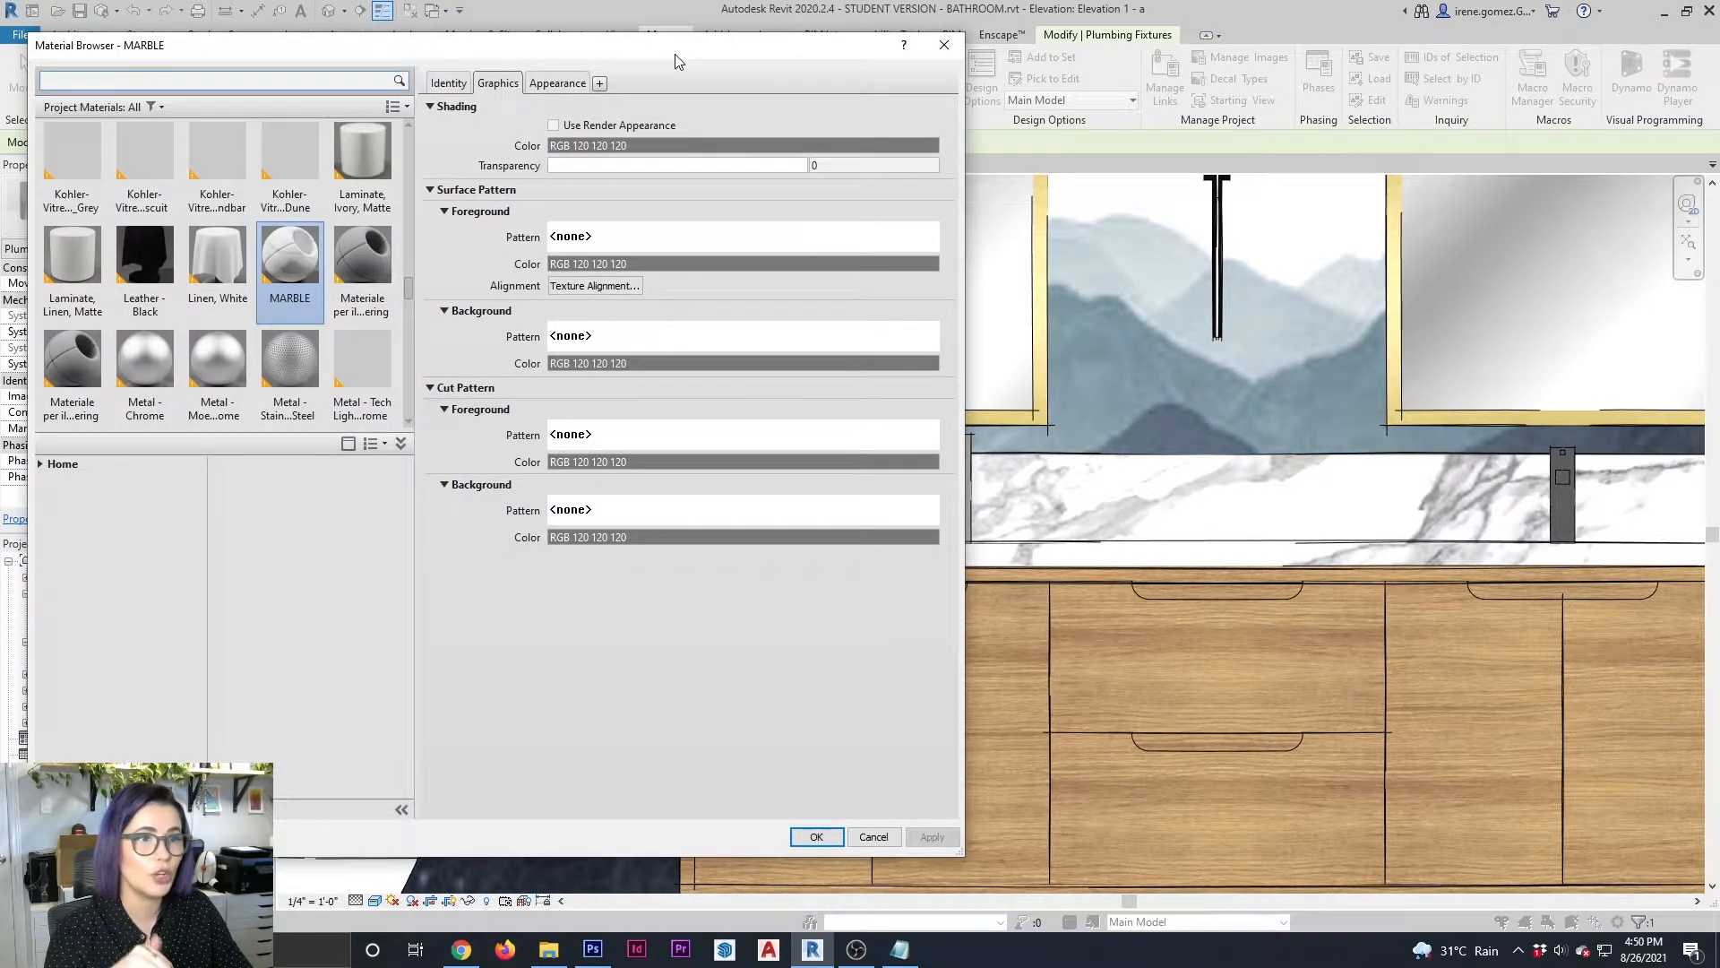
pyautogui.moveTo(676, 61); pyautogui.dragTo(916, 64)
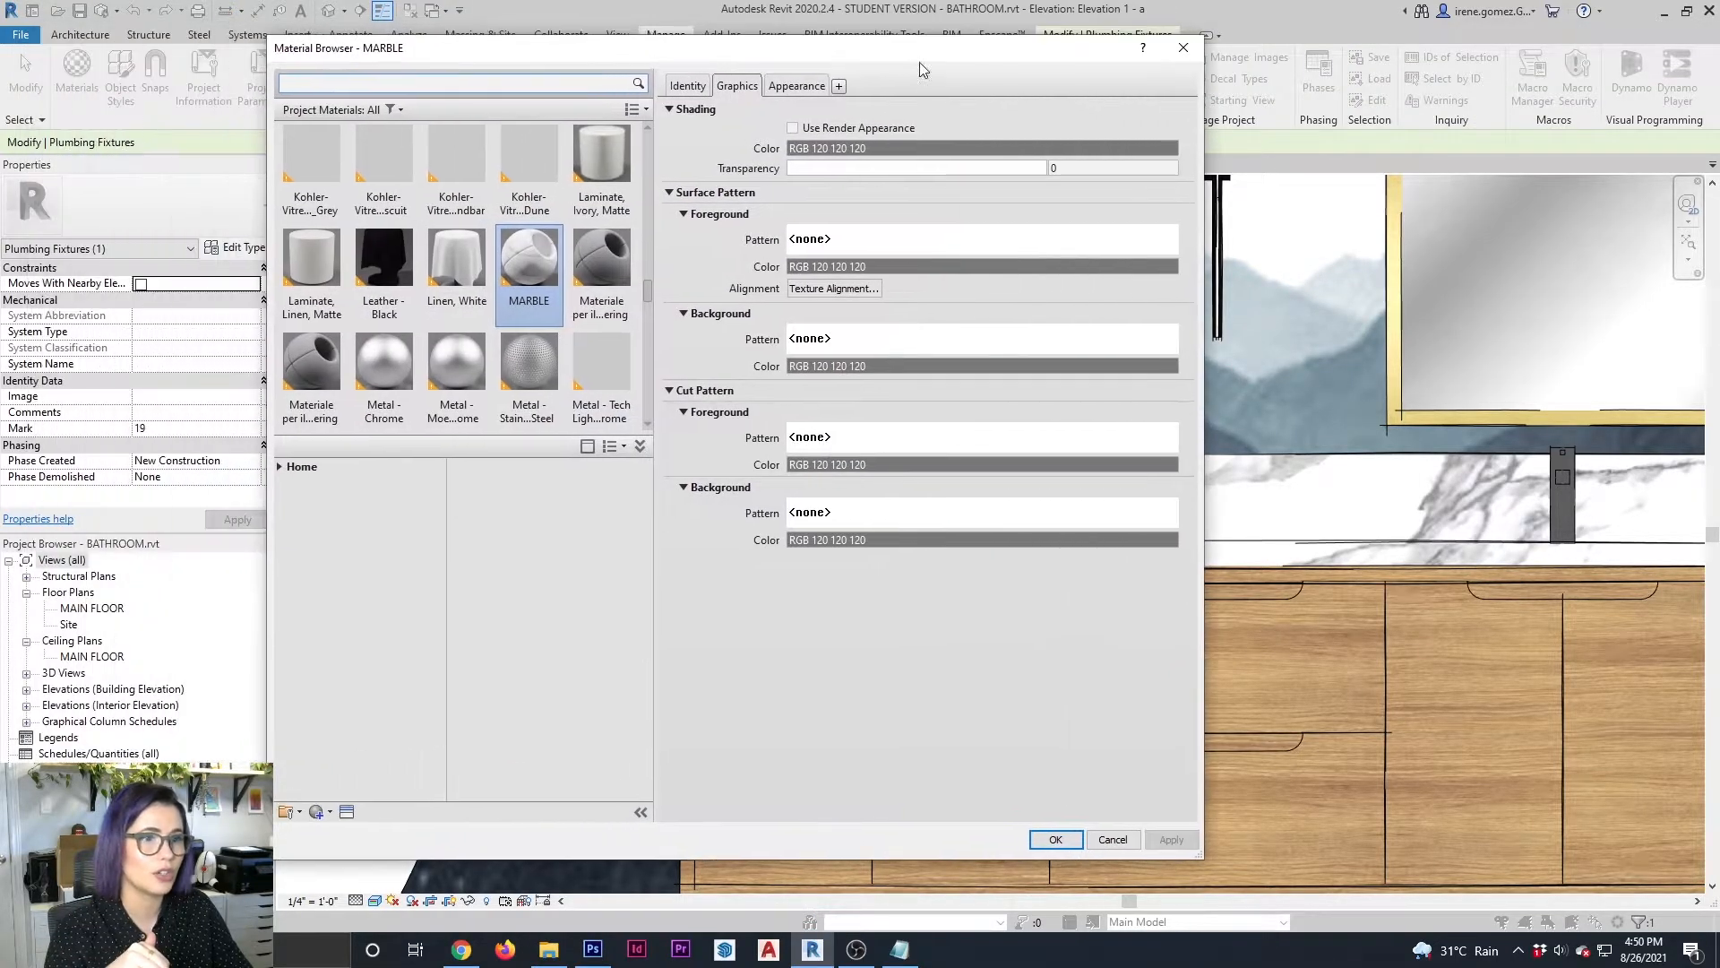
pyautogui.click(316, 815)
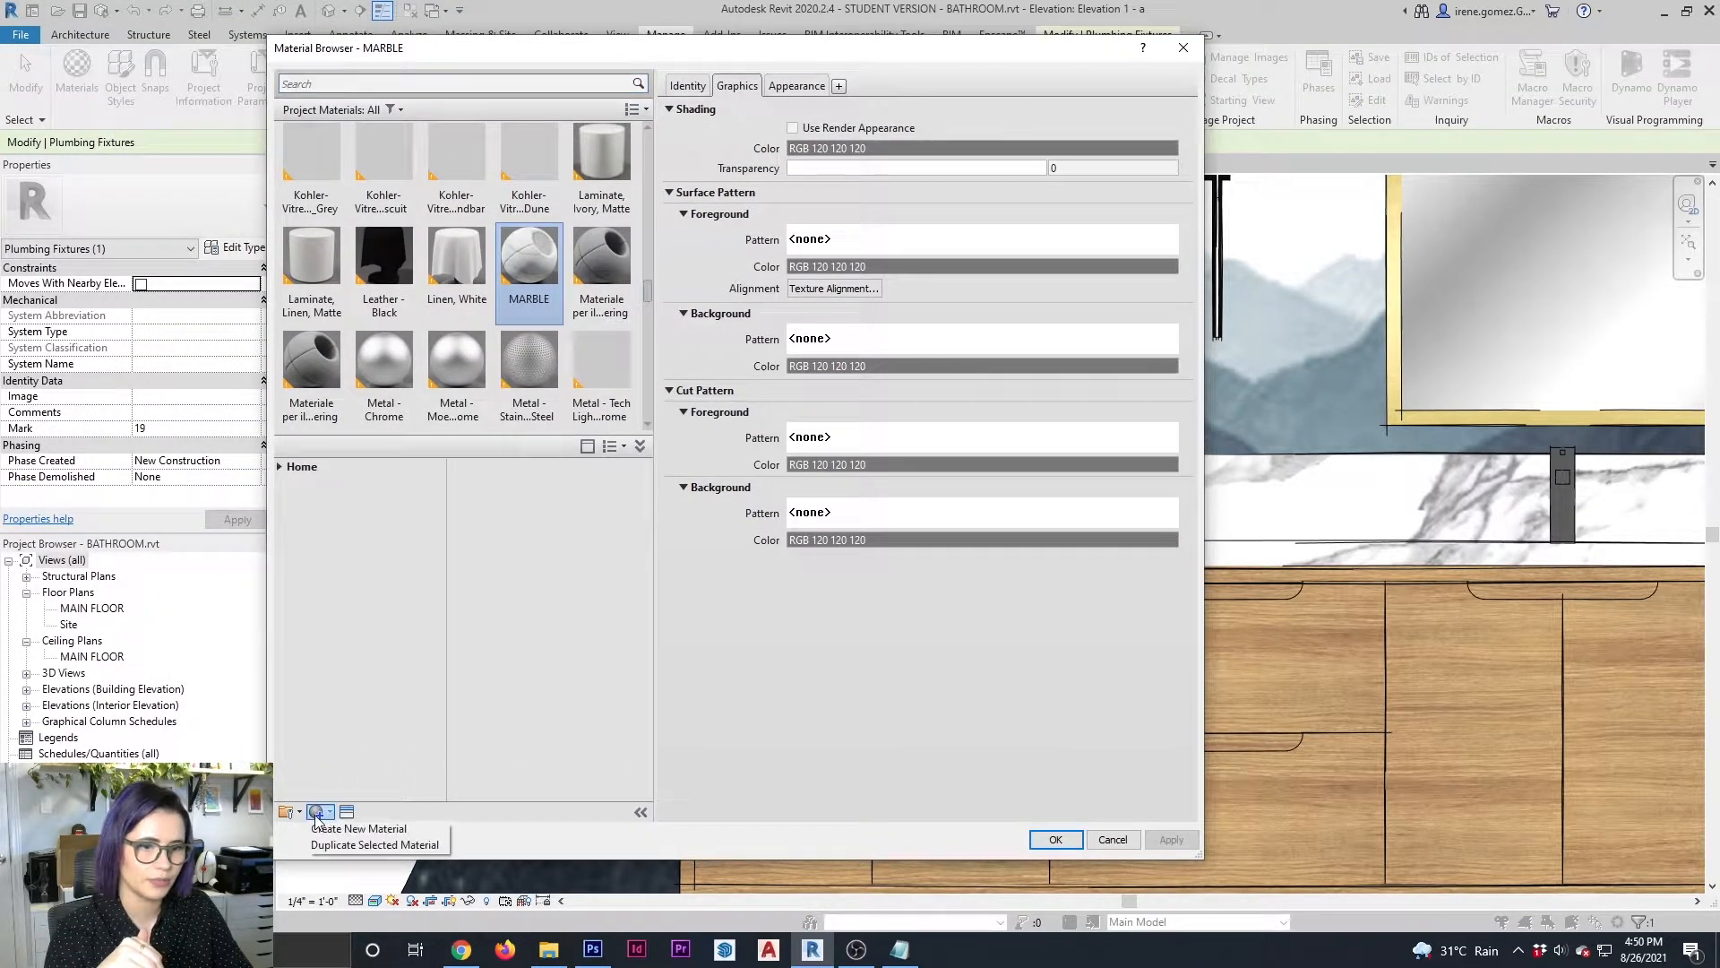
pyautogui.click(347, 834)
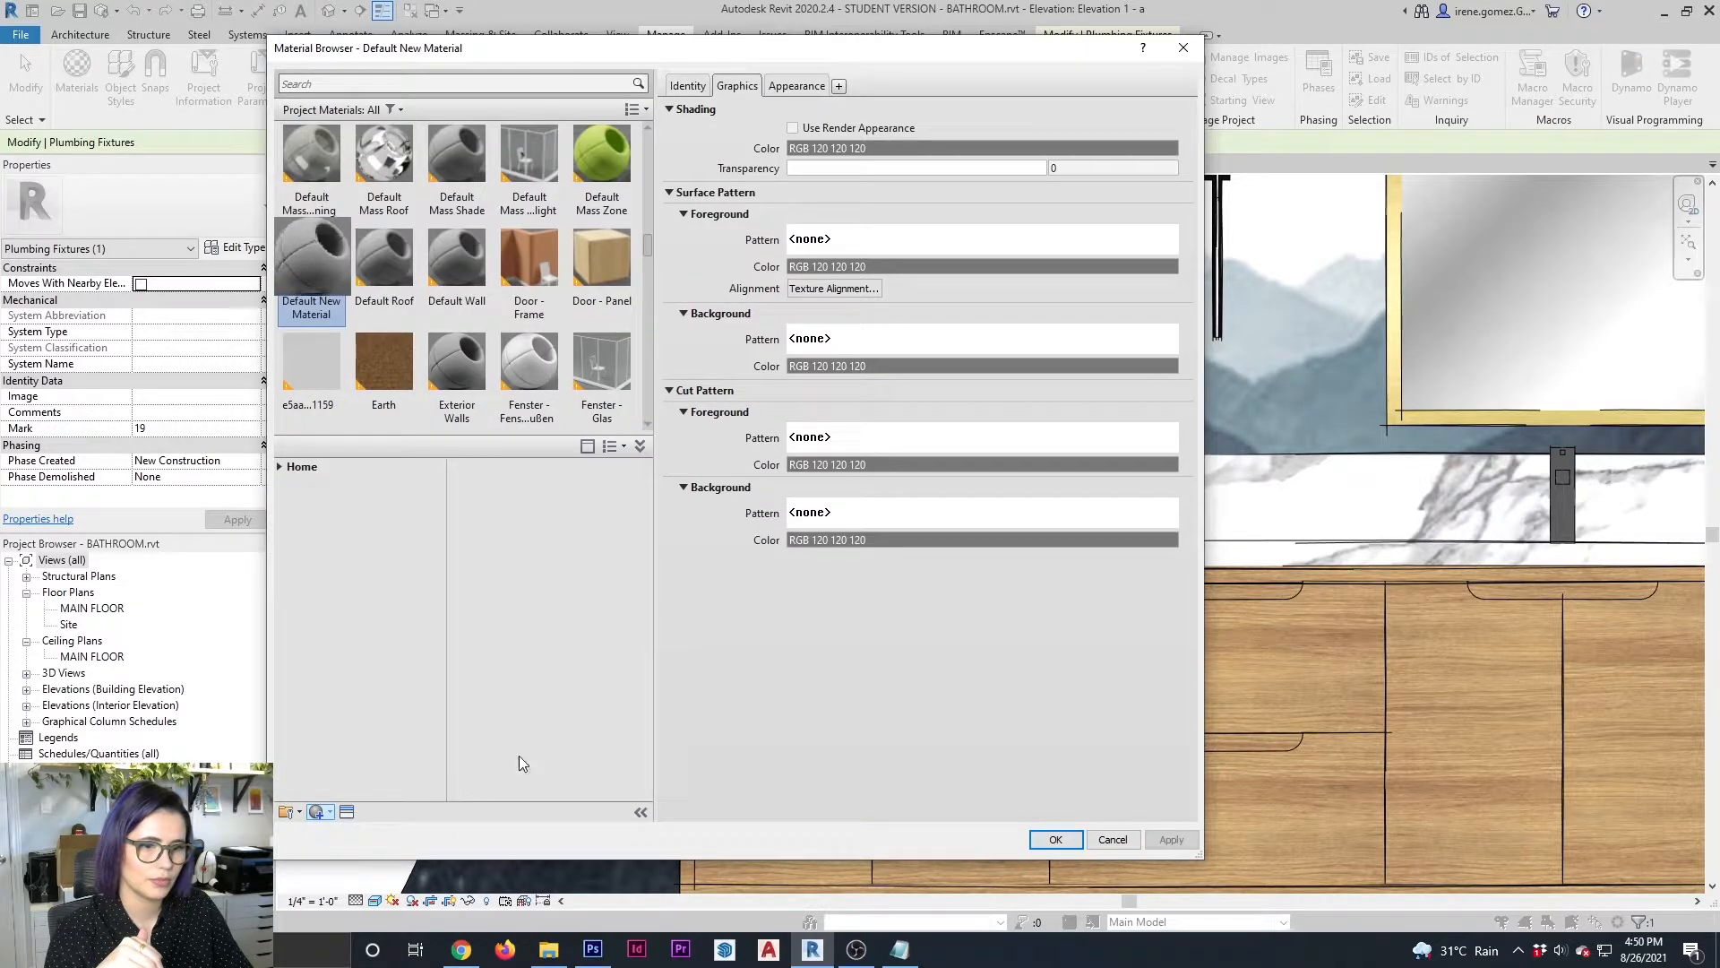
pyautogui.click(688, 86)
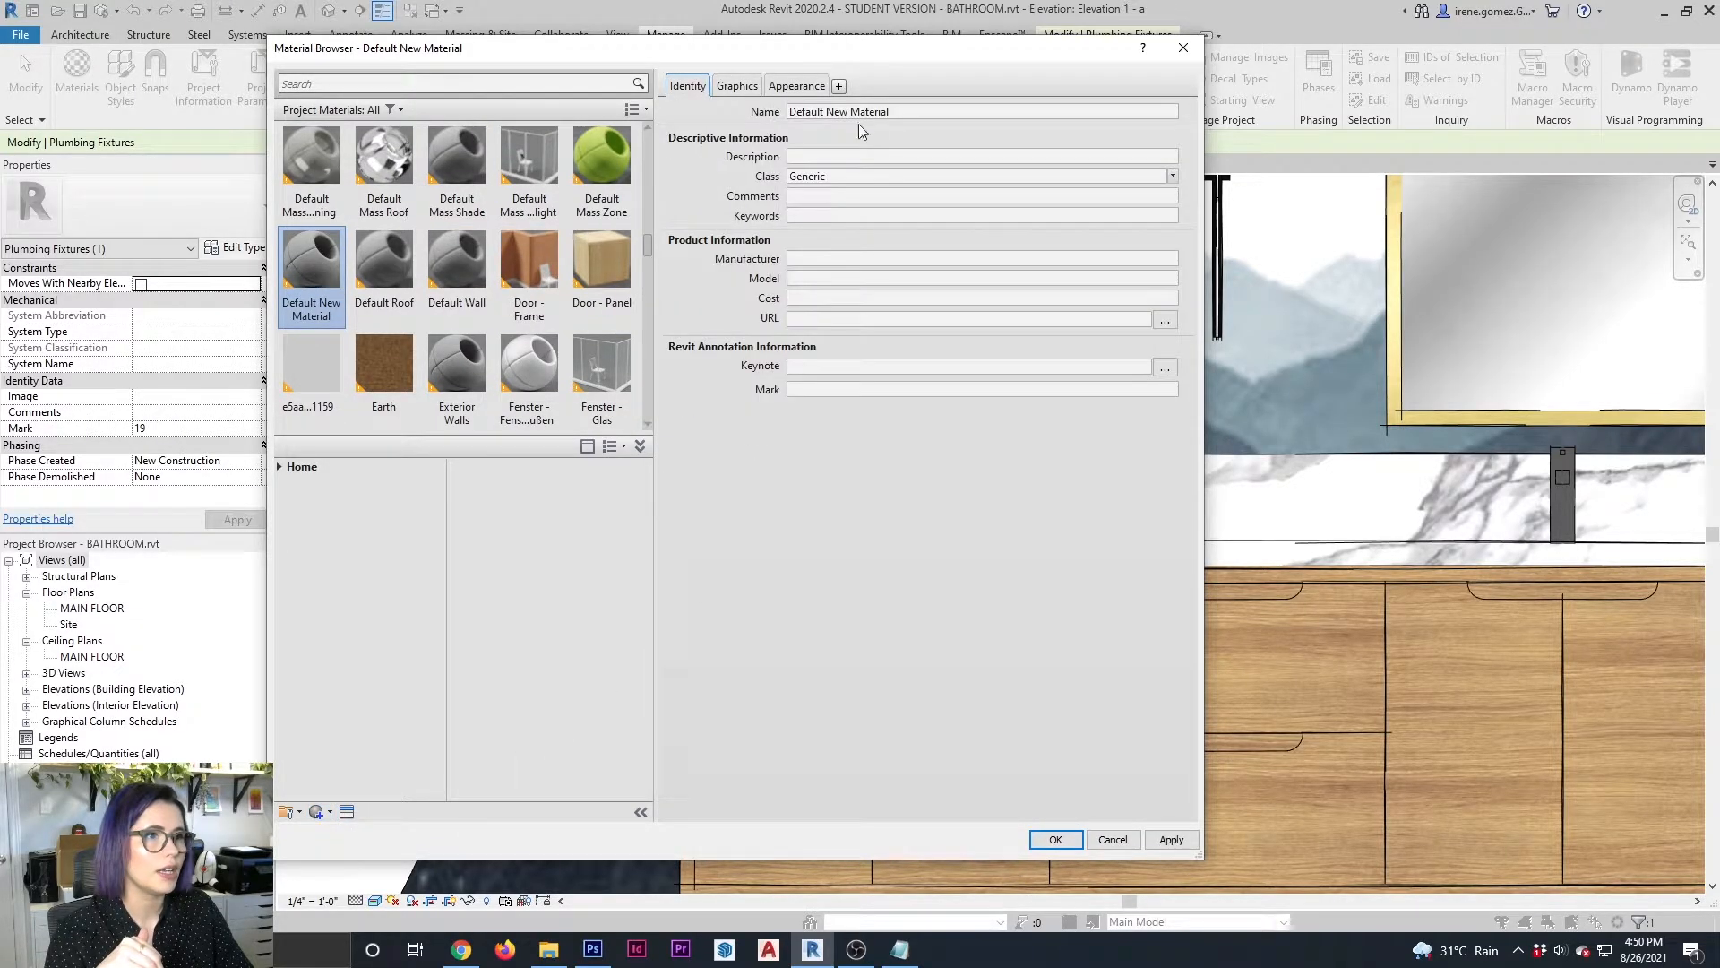
pyautogui.tripleClick(930, 107)
pyautogui.write('FAUCET')
pyautogui.press('Return')
# Load Category_Template.jpg as the image in the FAUCET material's appearance
pyautogui.click(795, 86)
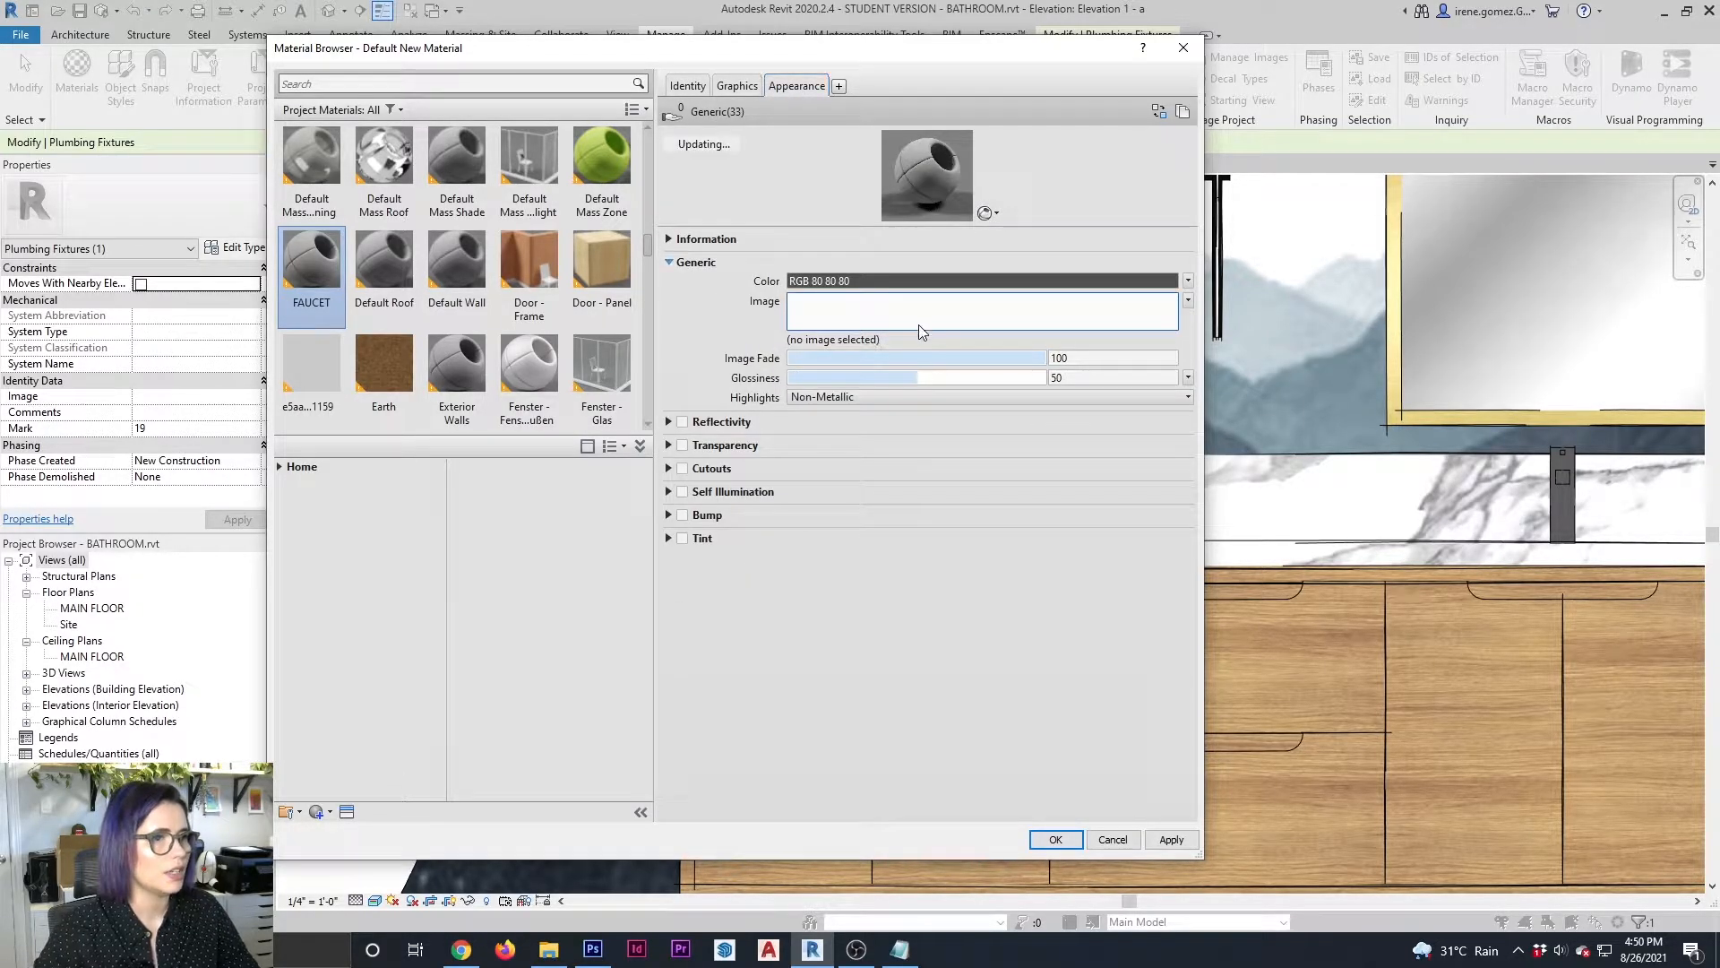
pyautogui.click(917, 314)
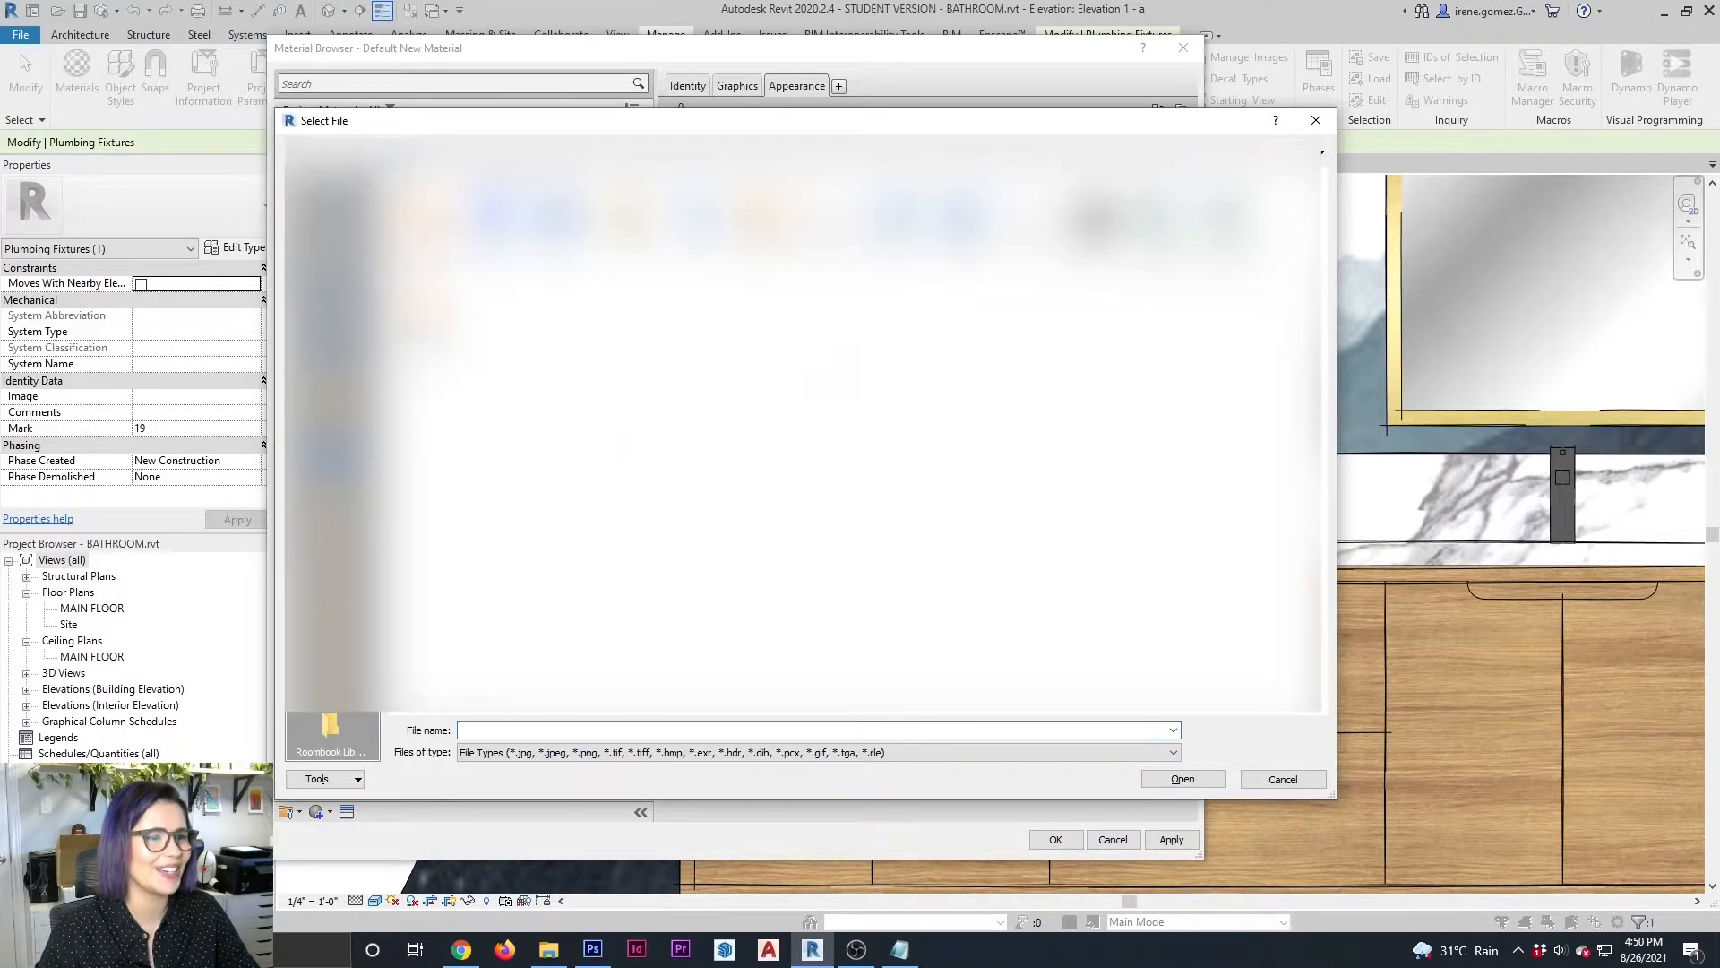
pyautogui.doubleClick(432, 317)
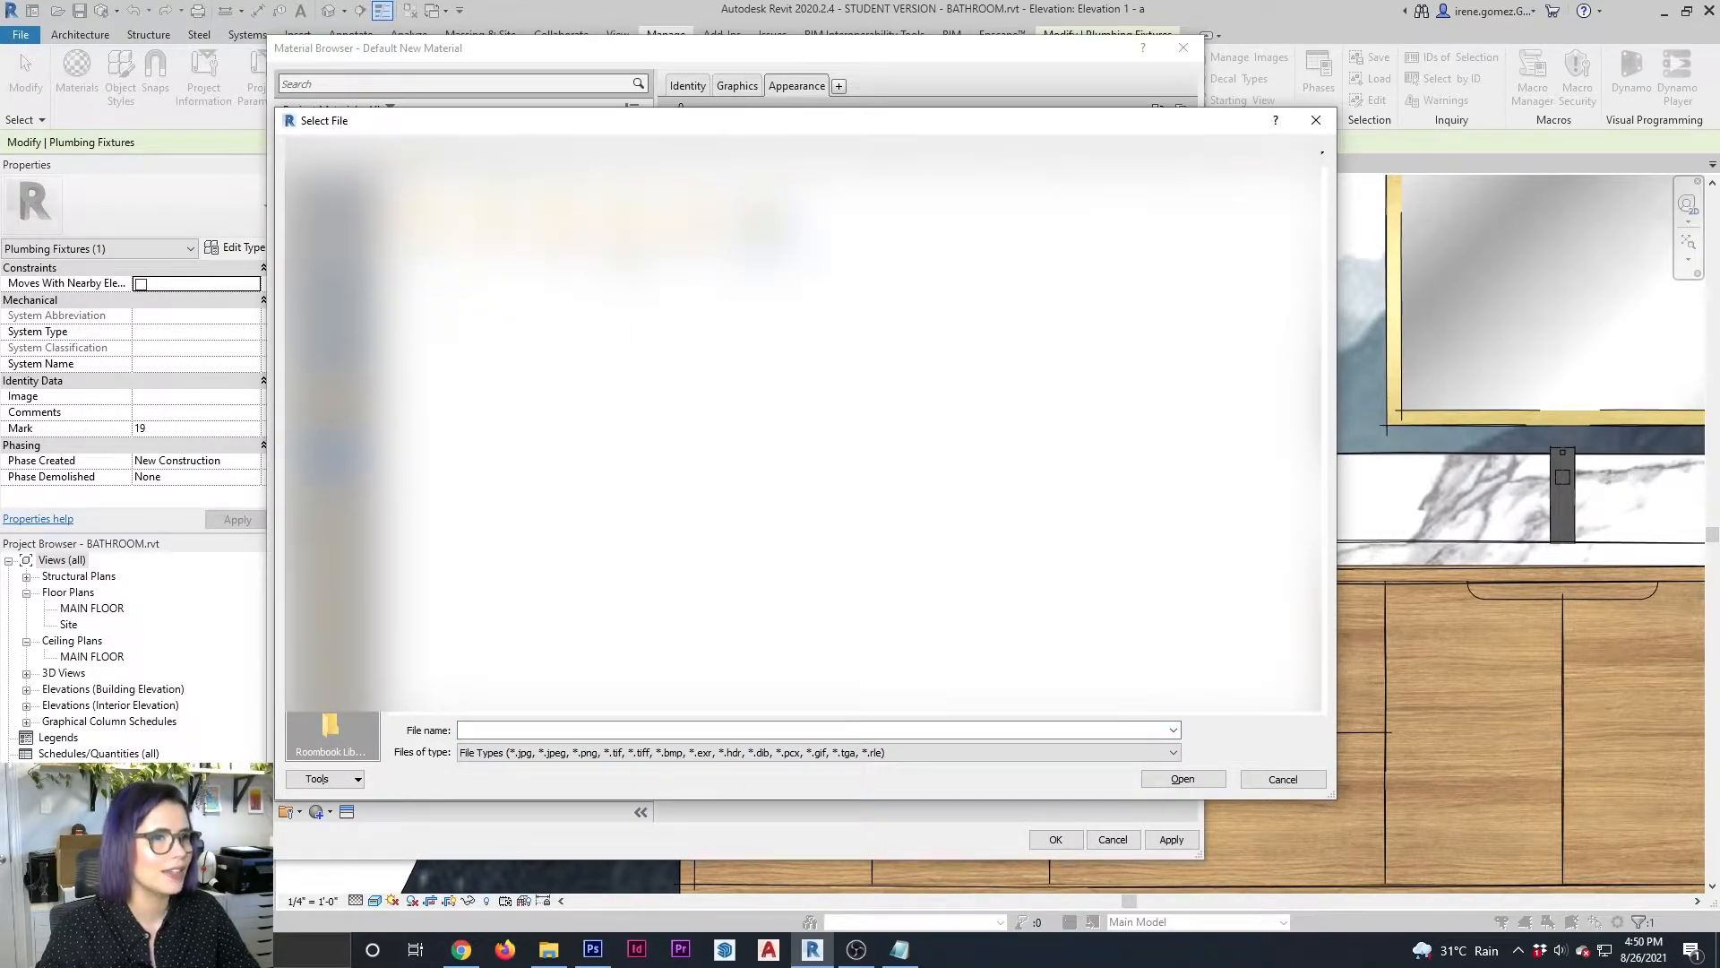
pyautogui.doubleClick(760, 242)
pyautogui.click(896, 242)
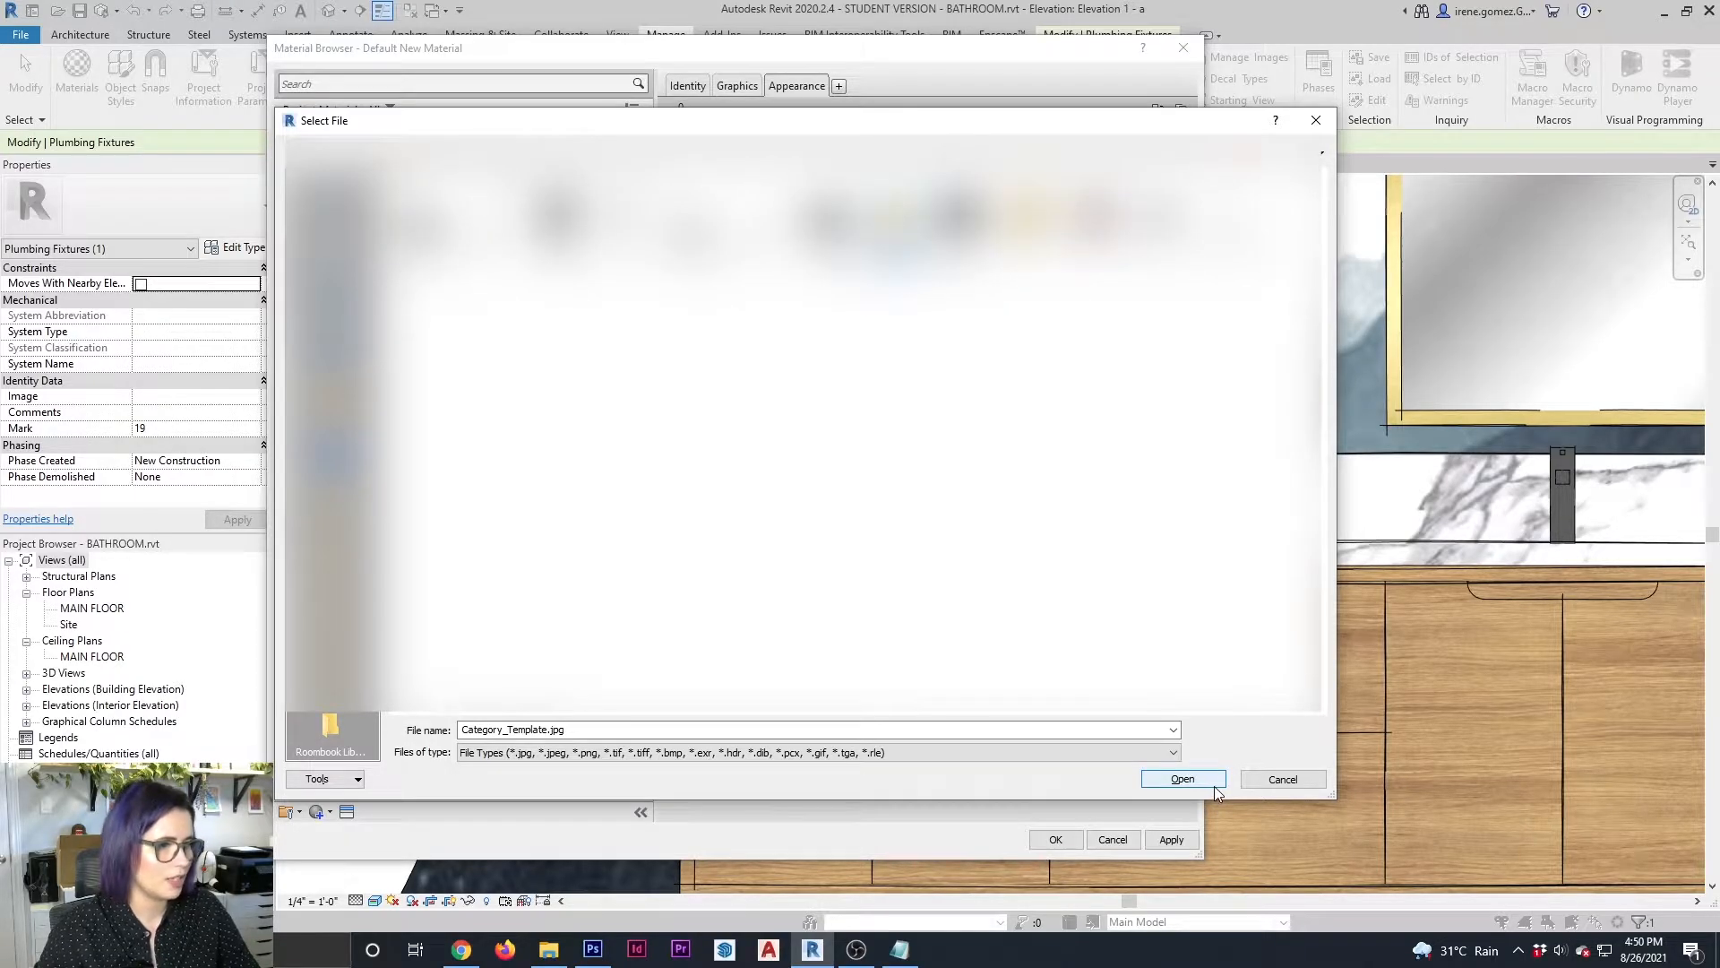
pyautogui.click(1183, 778)
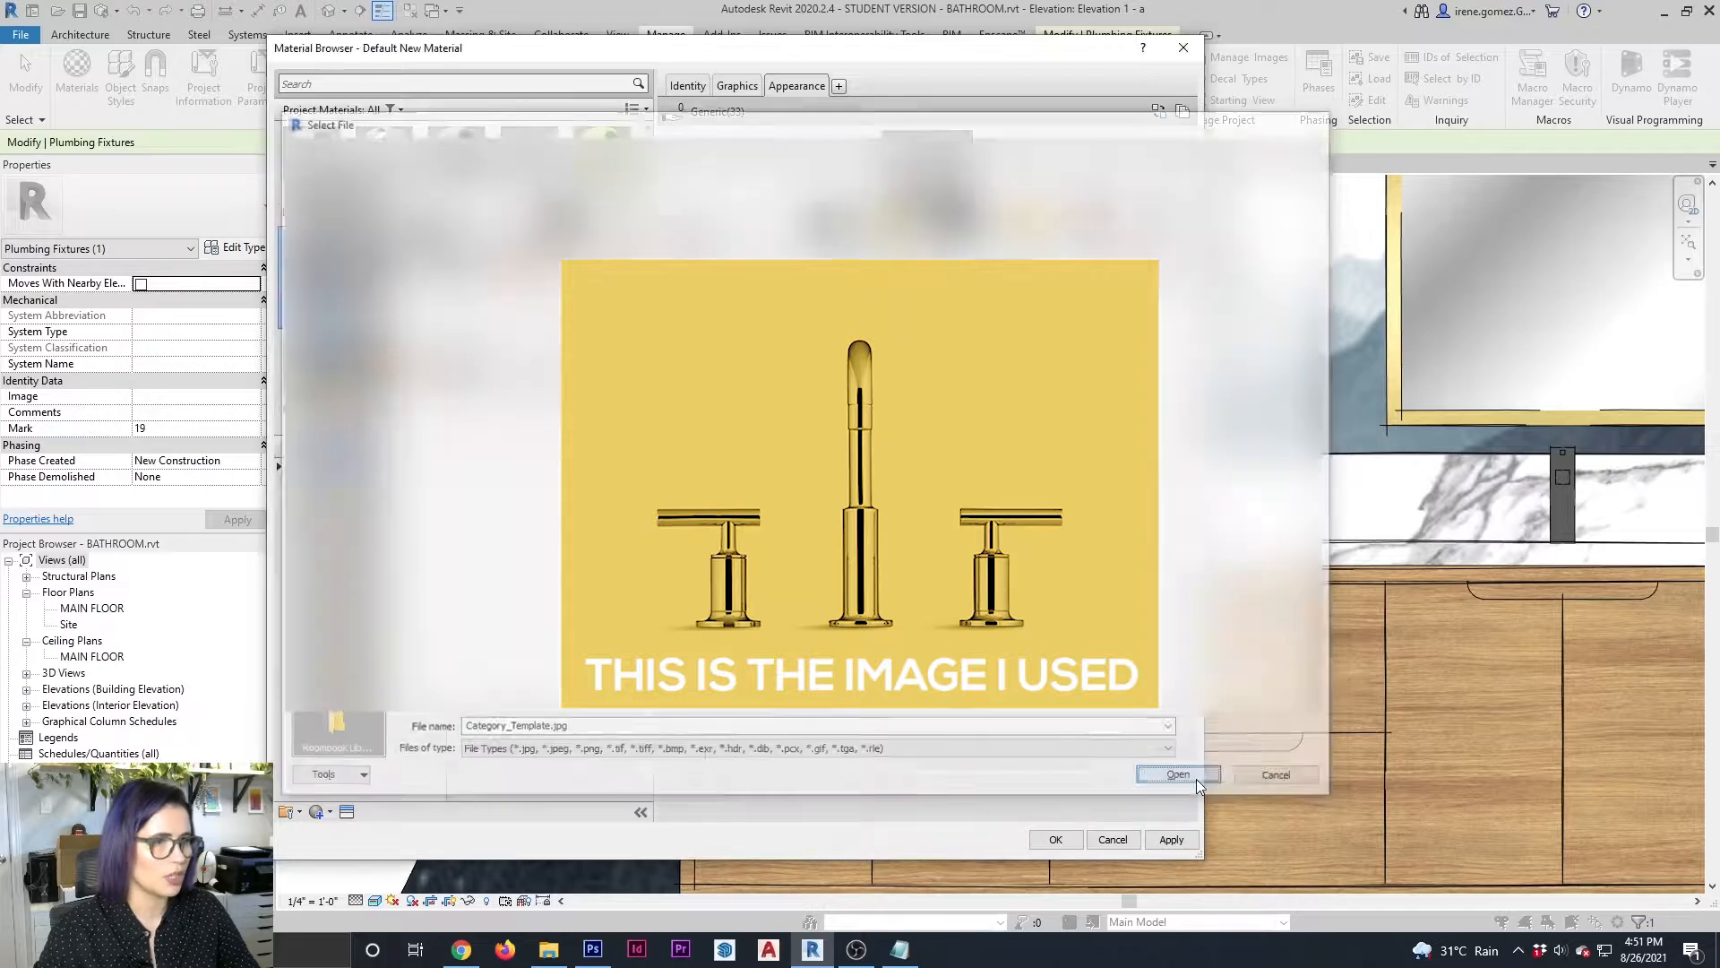
# Enlarge the FAUCET material's preview, set its scene to Canvas, then save the material and close the Material Browser
pyautogui.moveTo(1025, 227); pyautogui.dragTo(1031, 497)
pyautogui.click(1133, 508)
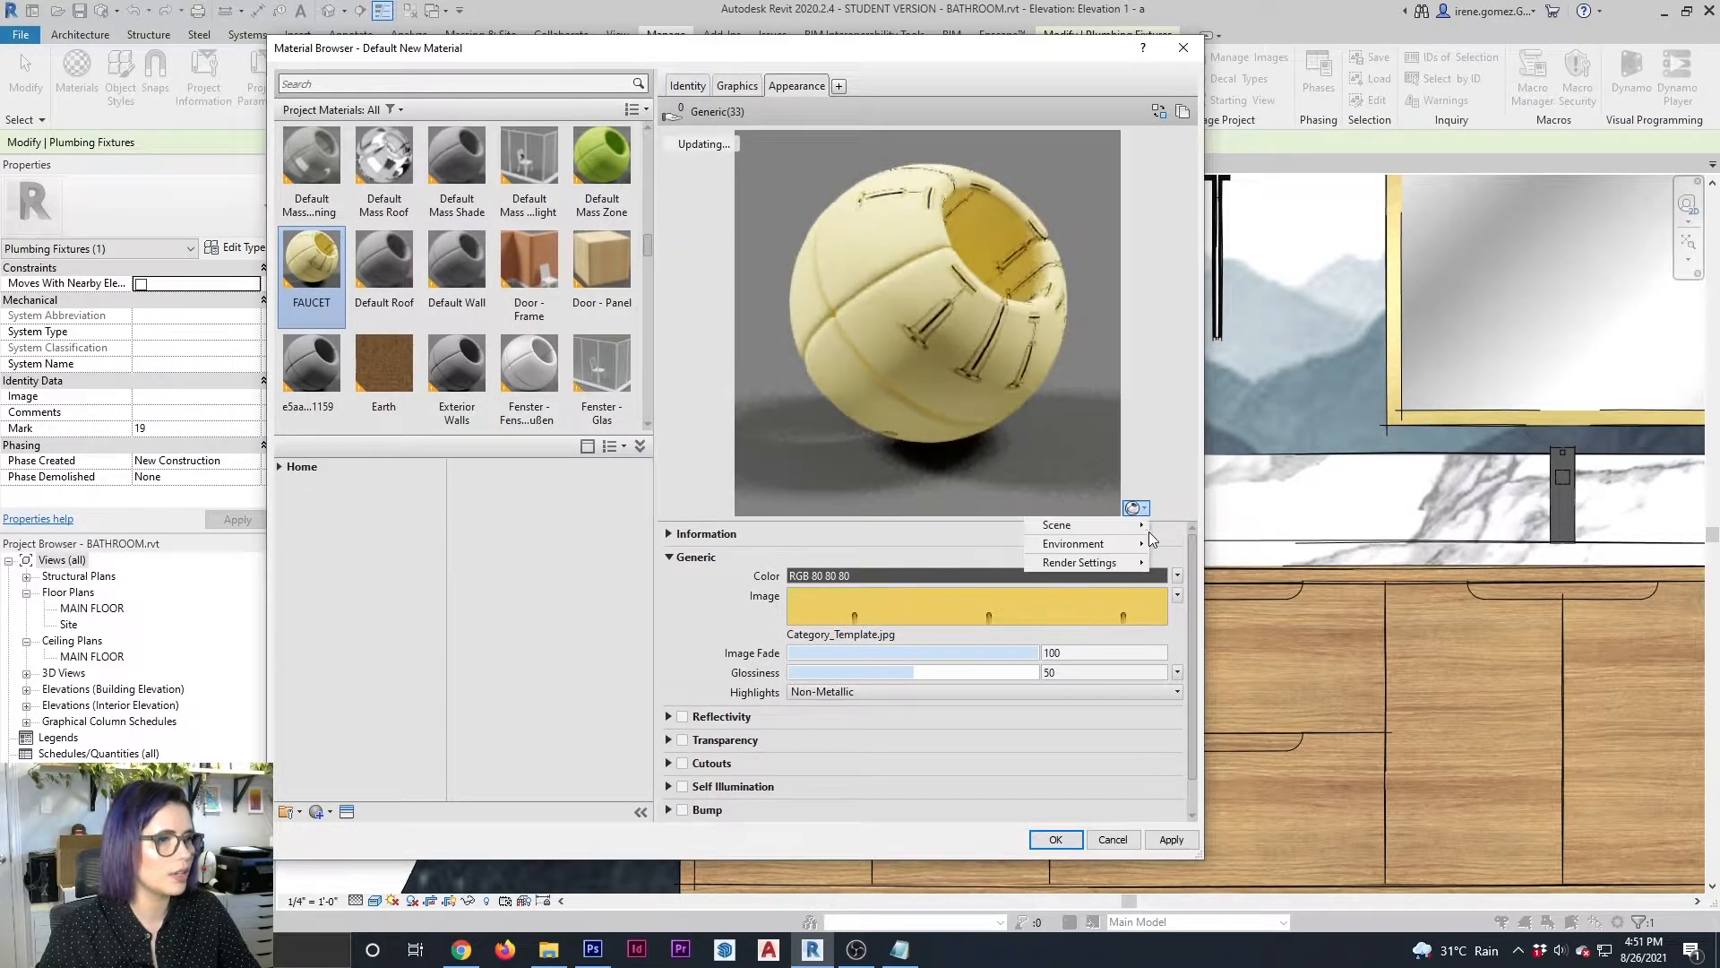
pyautogui.moveTo(1138, 527)
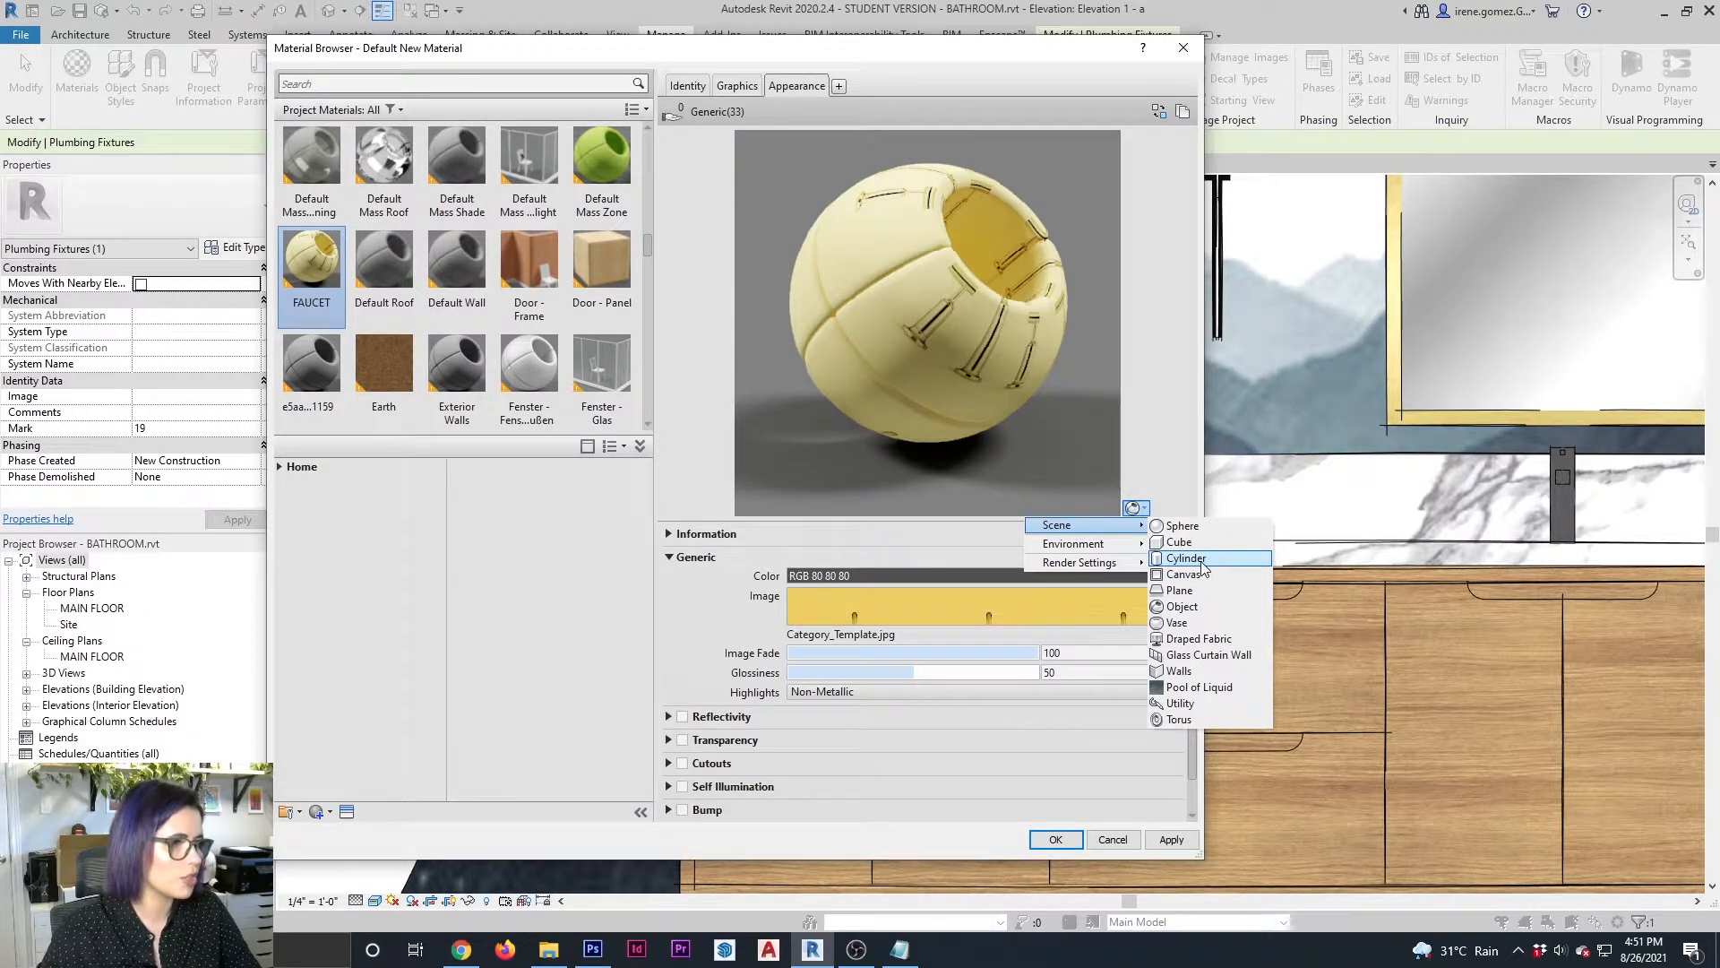
pyautogui.click(1201, 573)
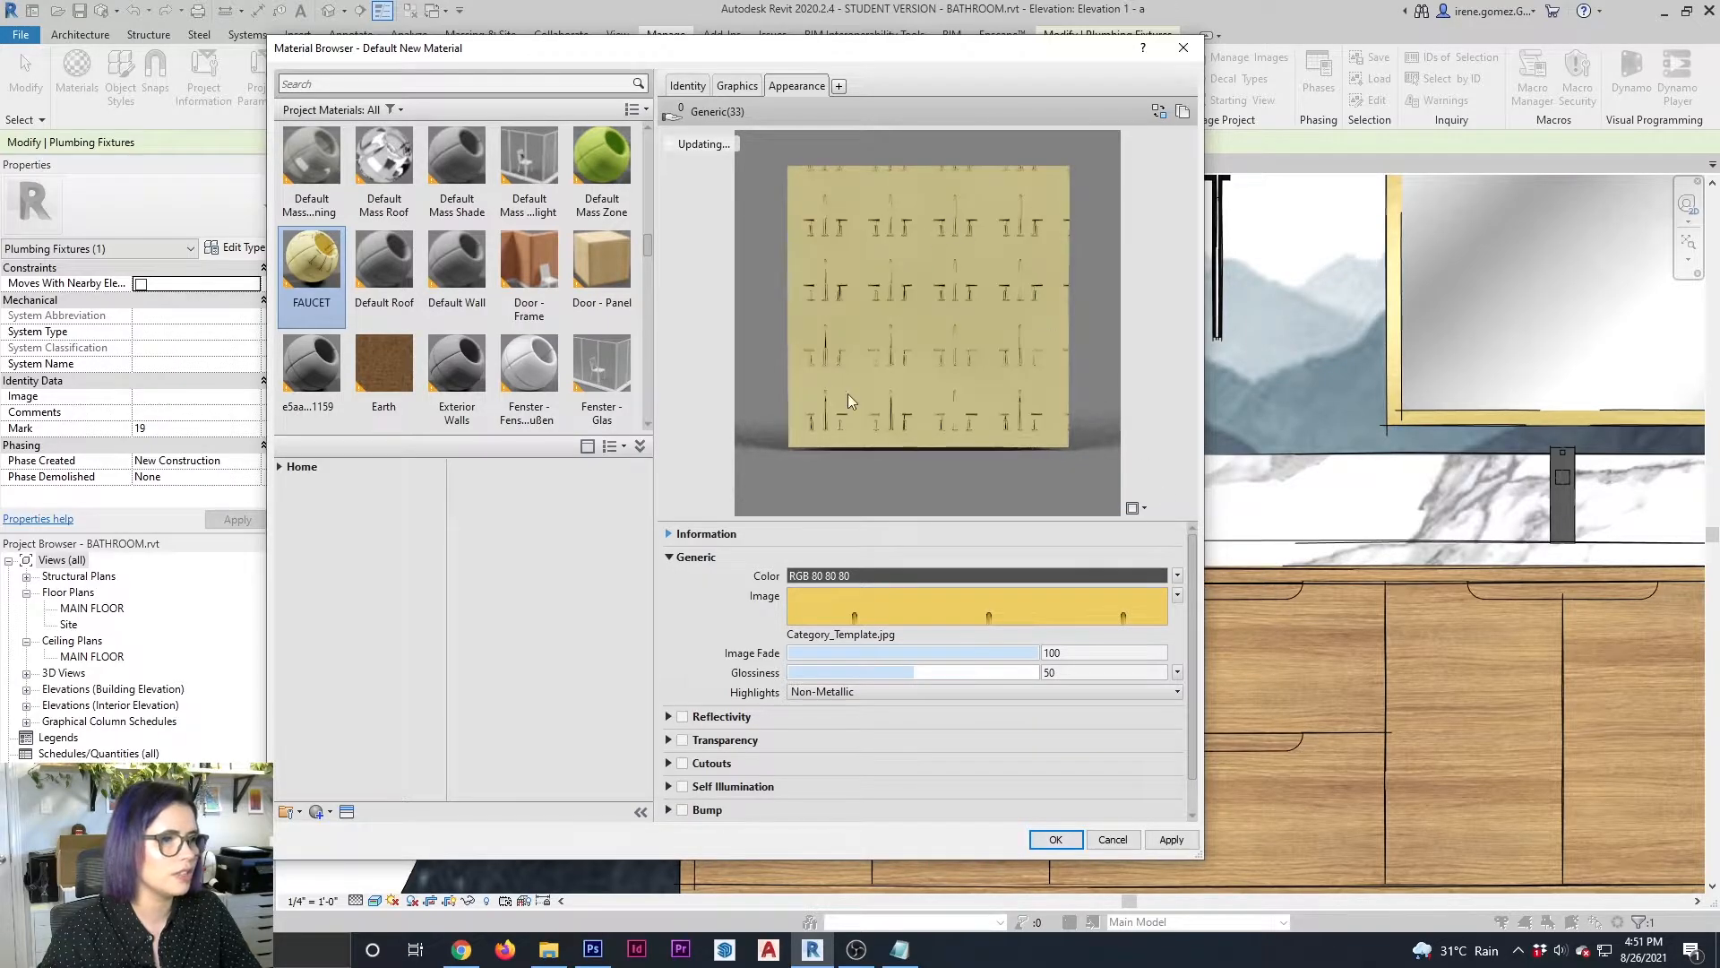
pyautogui.click(1171, 839)
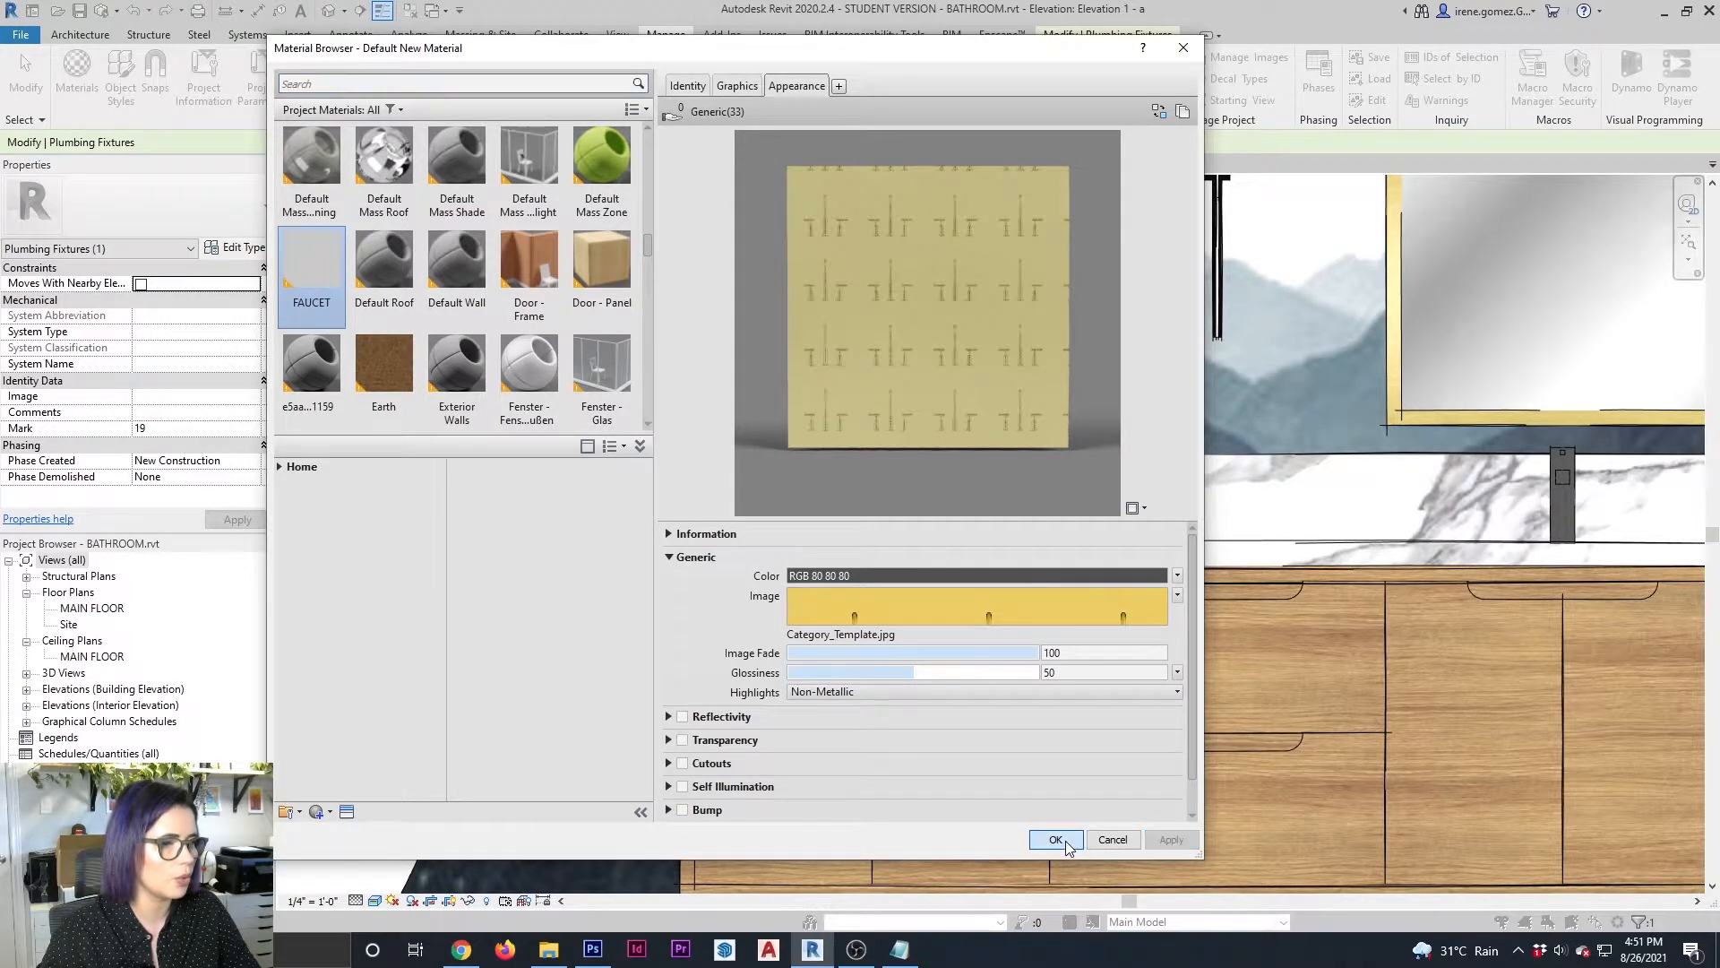
pyautogui.click(1066, 841)
pyautogui.press('Escape')
# Edit the faucet block in place and assign the FAUCET material to its extrusion
pyautogui.scroll(2, 878, 460)
pyautogui.moveTo(879, 460); pyautogui.dragTo(1059, 492, button='middle')
pyautogui.scroll(1, 1345, 519)
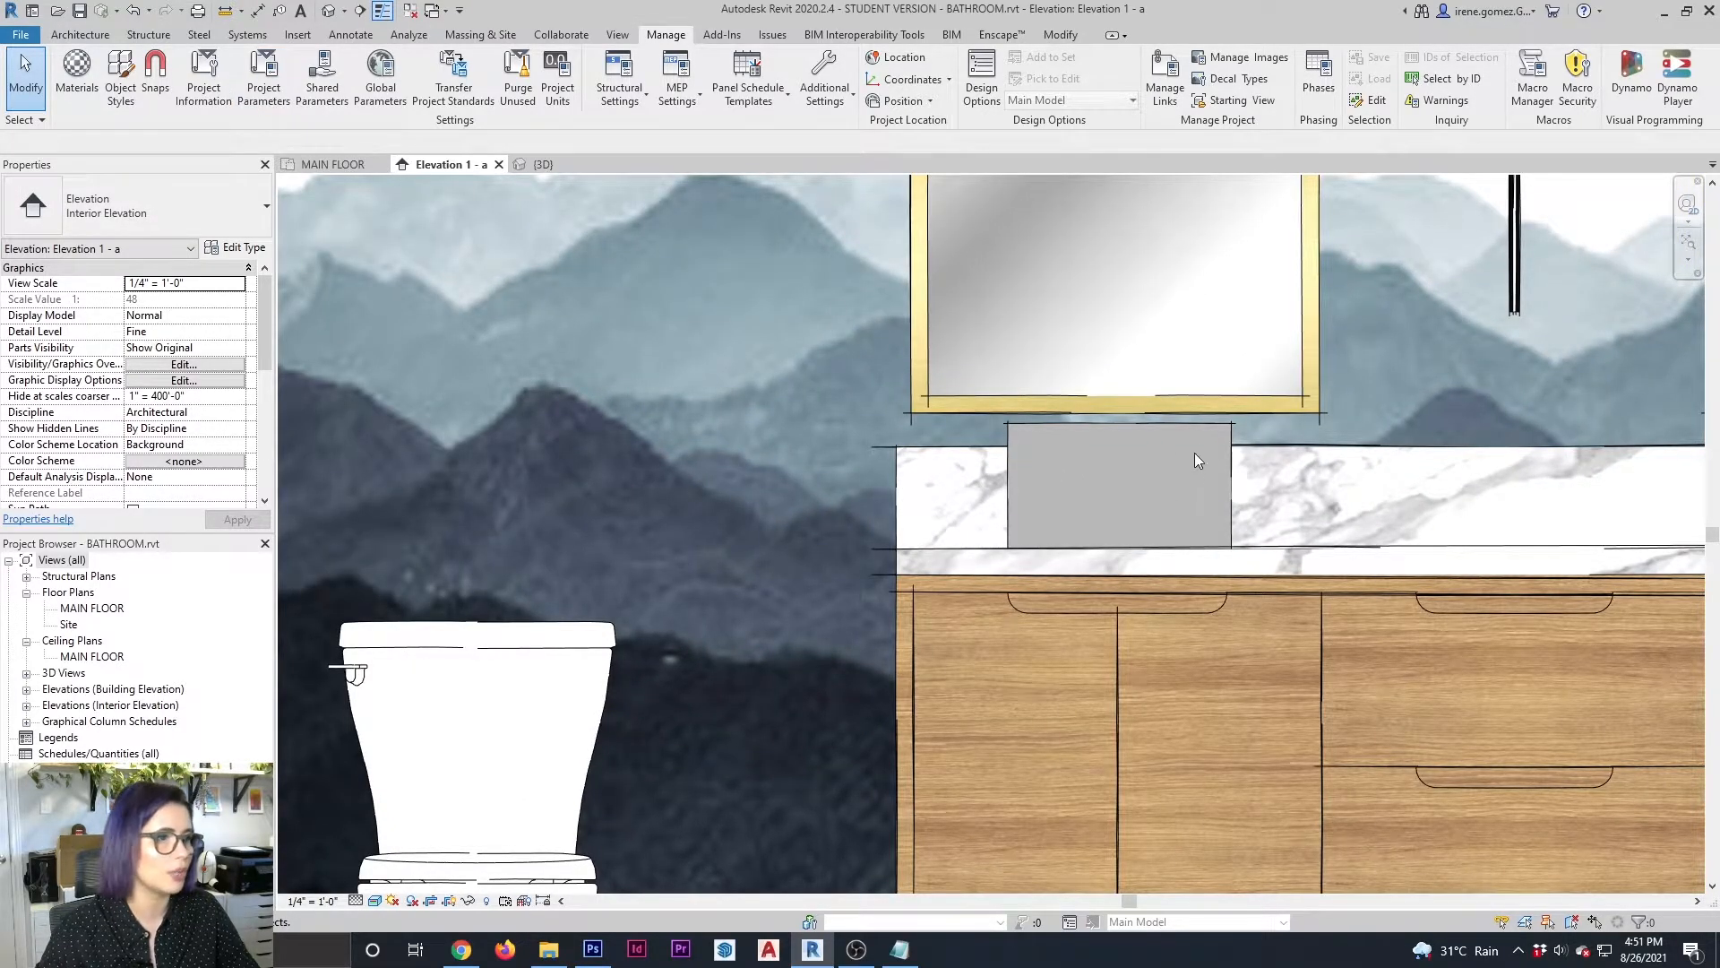
pyautogui.click(1162, 434)
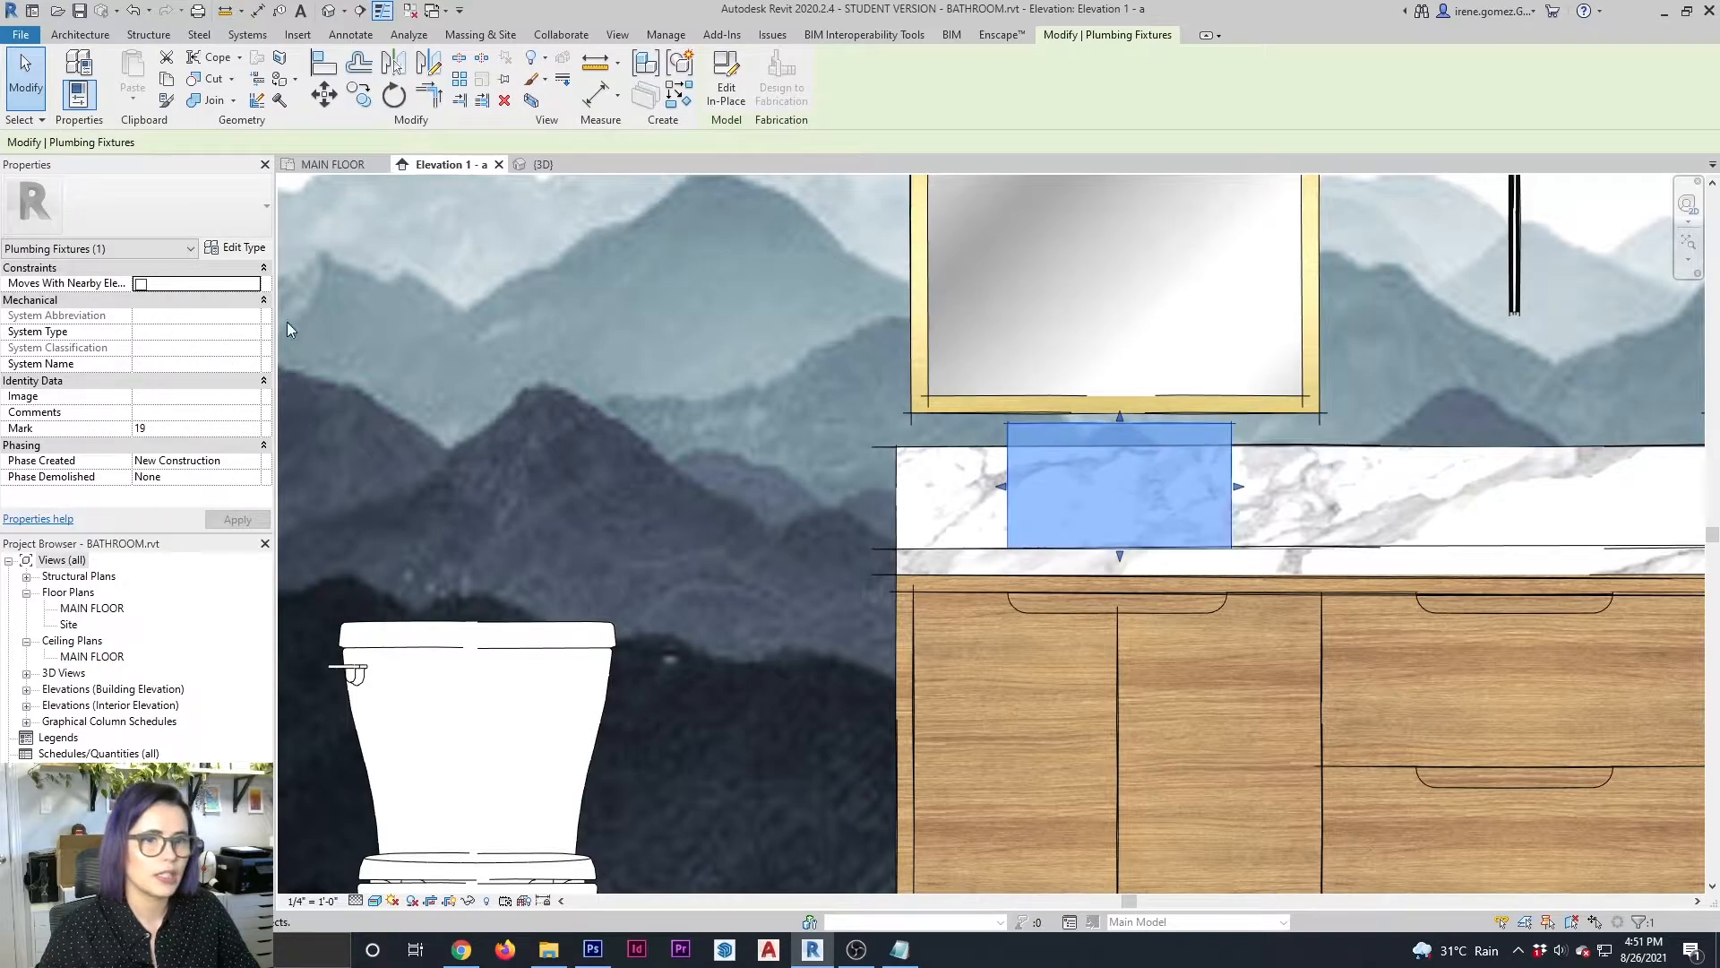
pyautogui.click(727, 87)
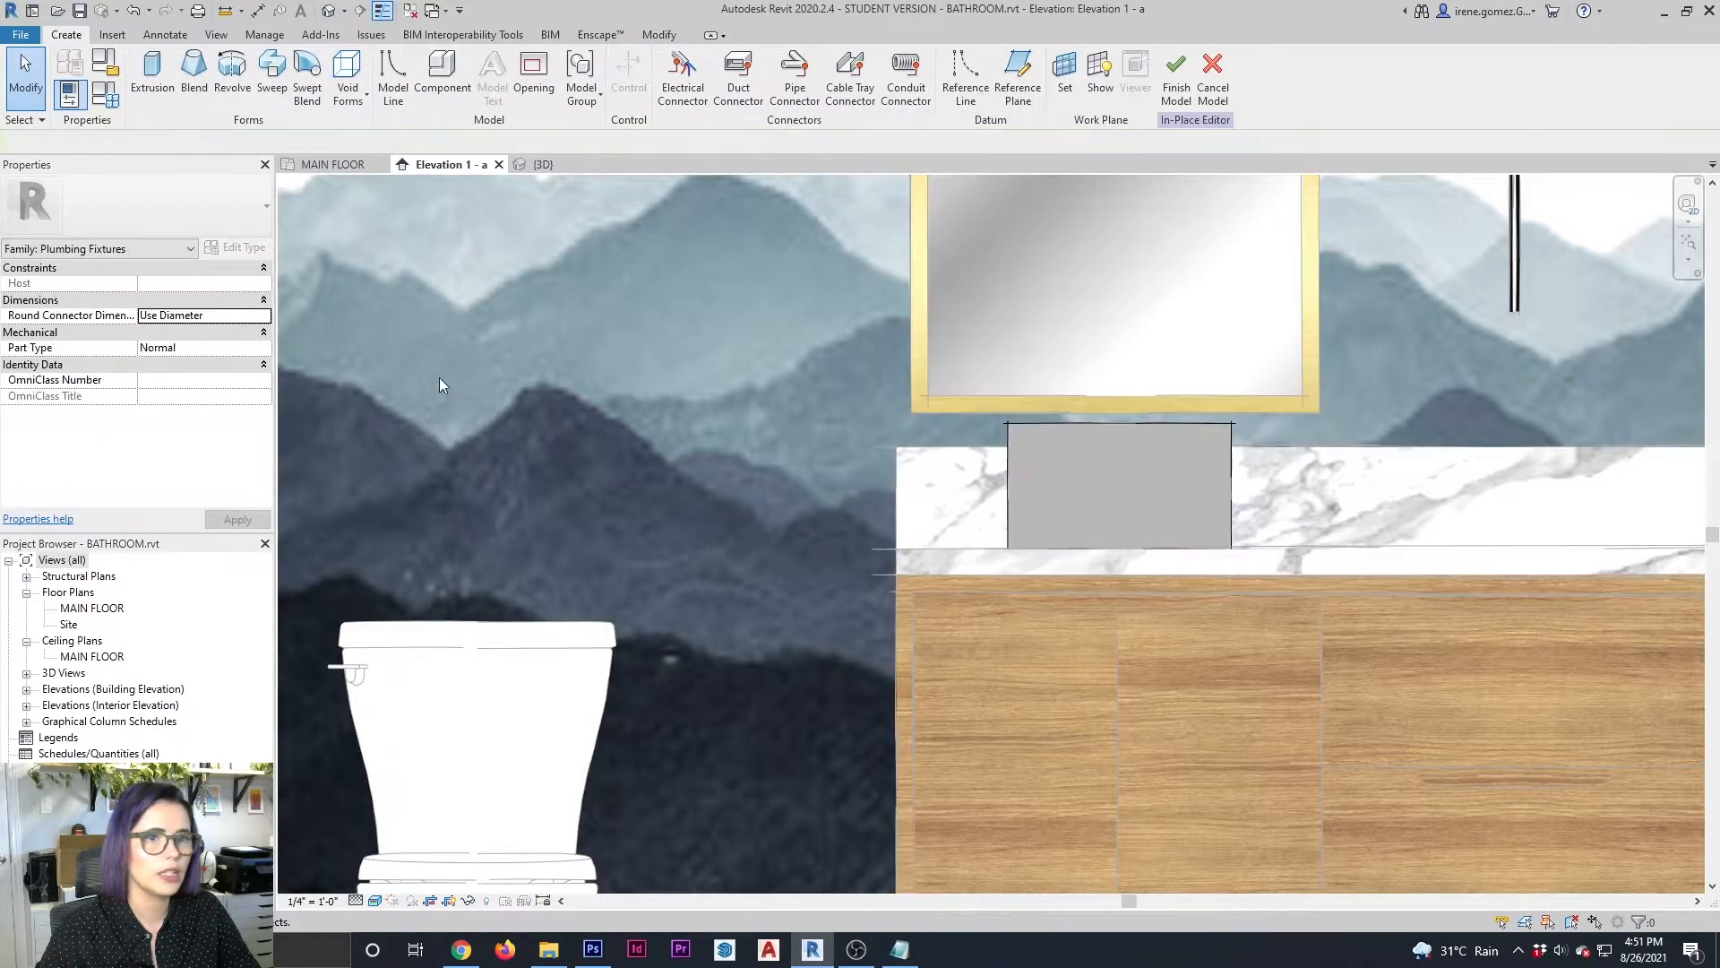
pyautogui.click(1143, 426)
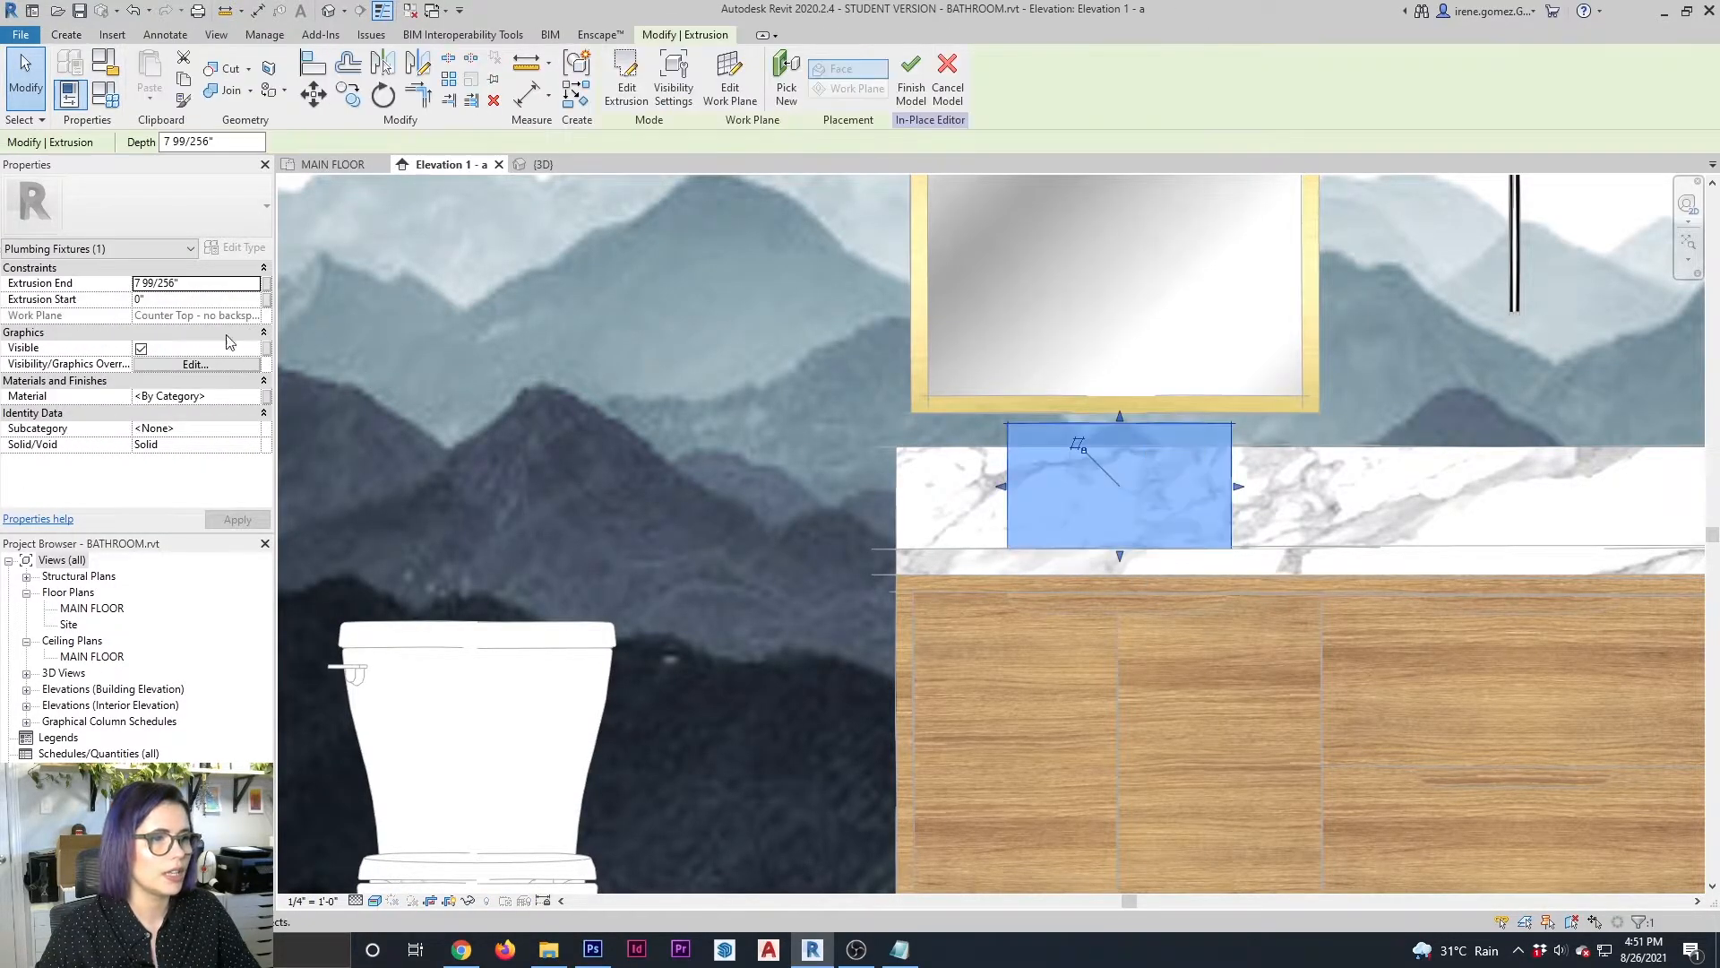
pyautogui.click(224, 400)
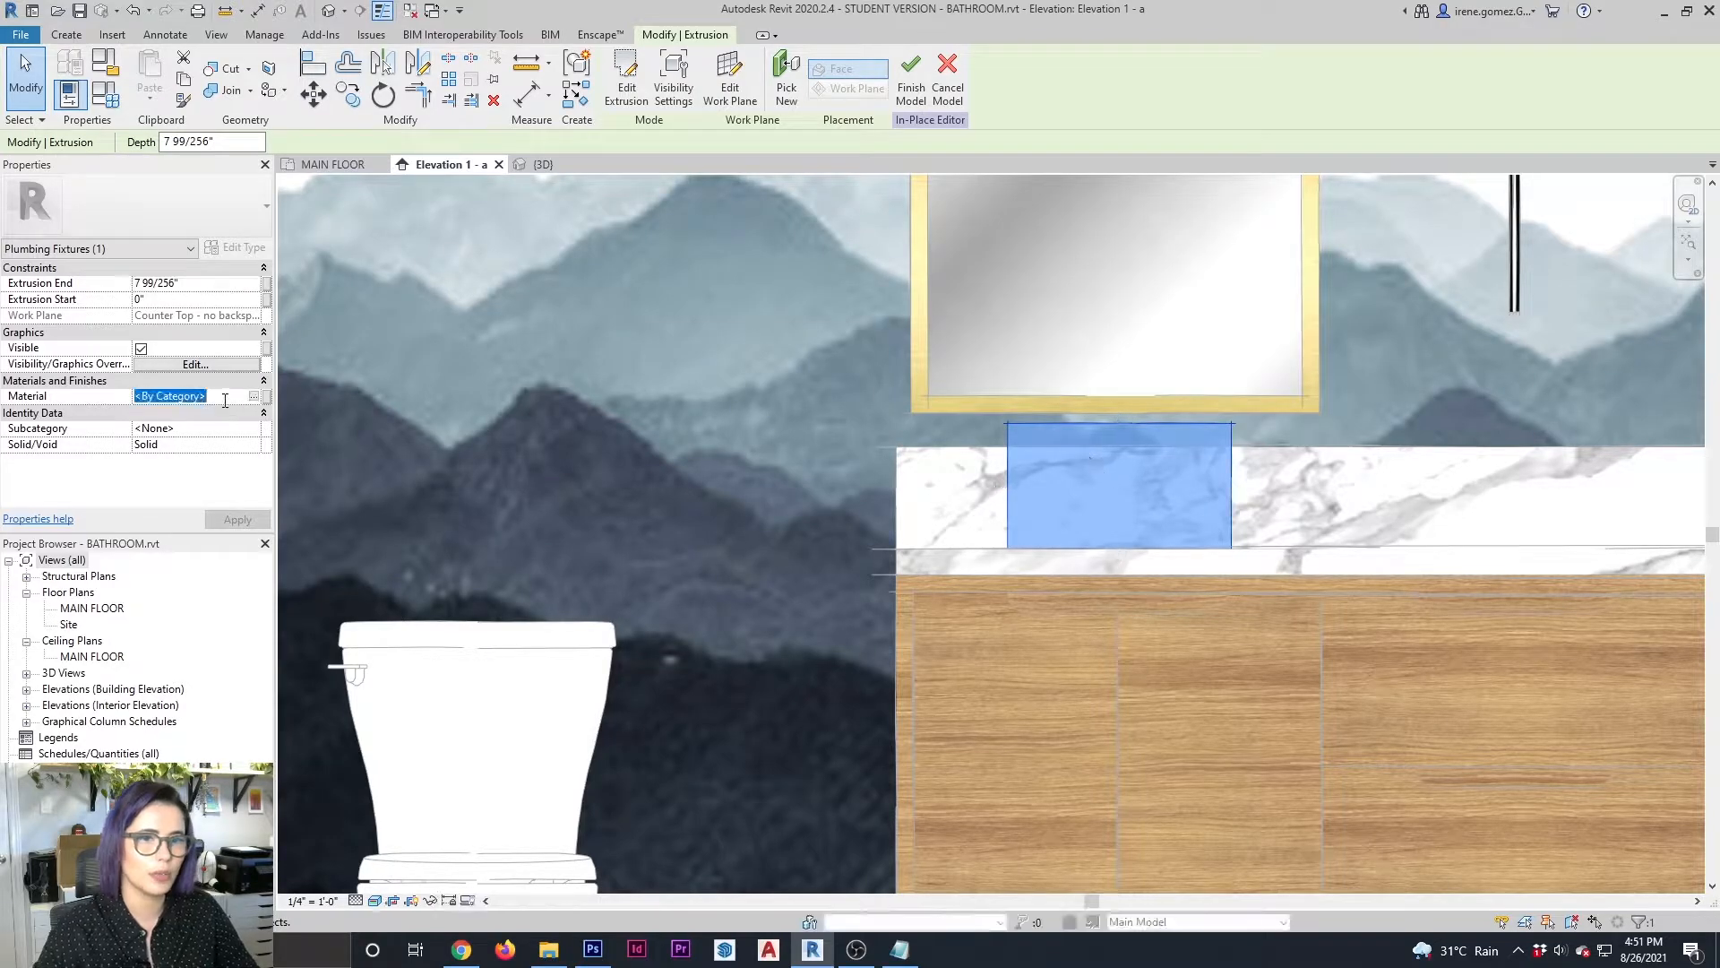
pyautogui.write('FAUCET')
pyautogui.press('Return')
pyautogui.click(559, 434)
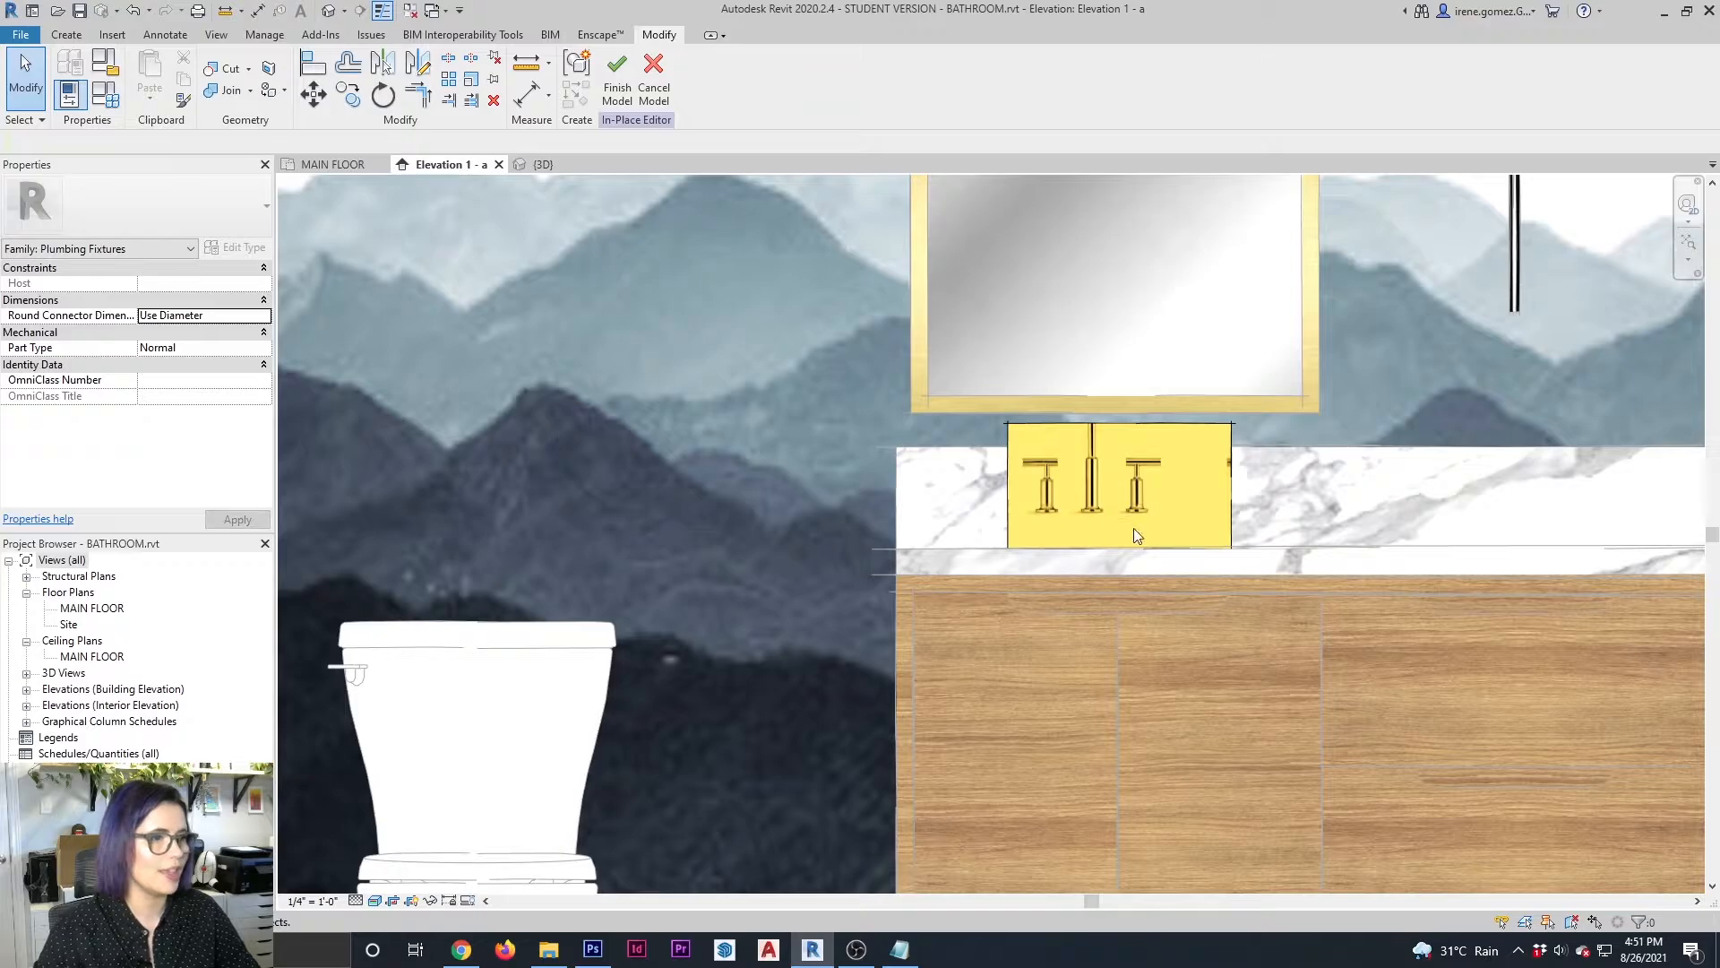
# Stretch the top edge of the faucet extrusion upward to just overlap the mirror's lower frame
pyautogui.moveTo(1254, 478); pyautogui.dragTo(1308, 474, button='middle')
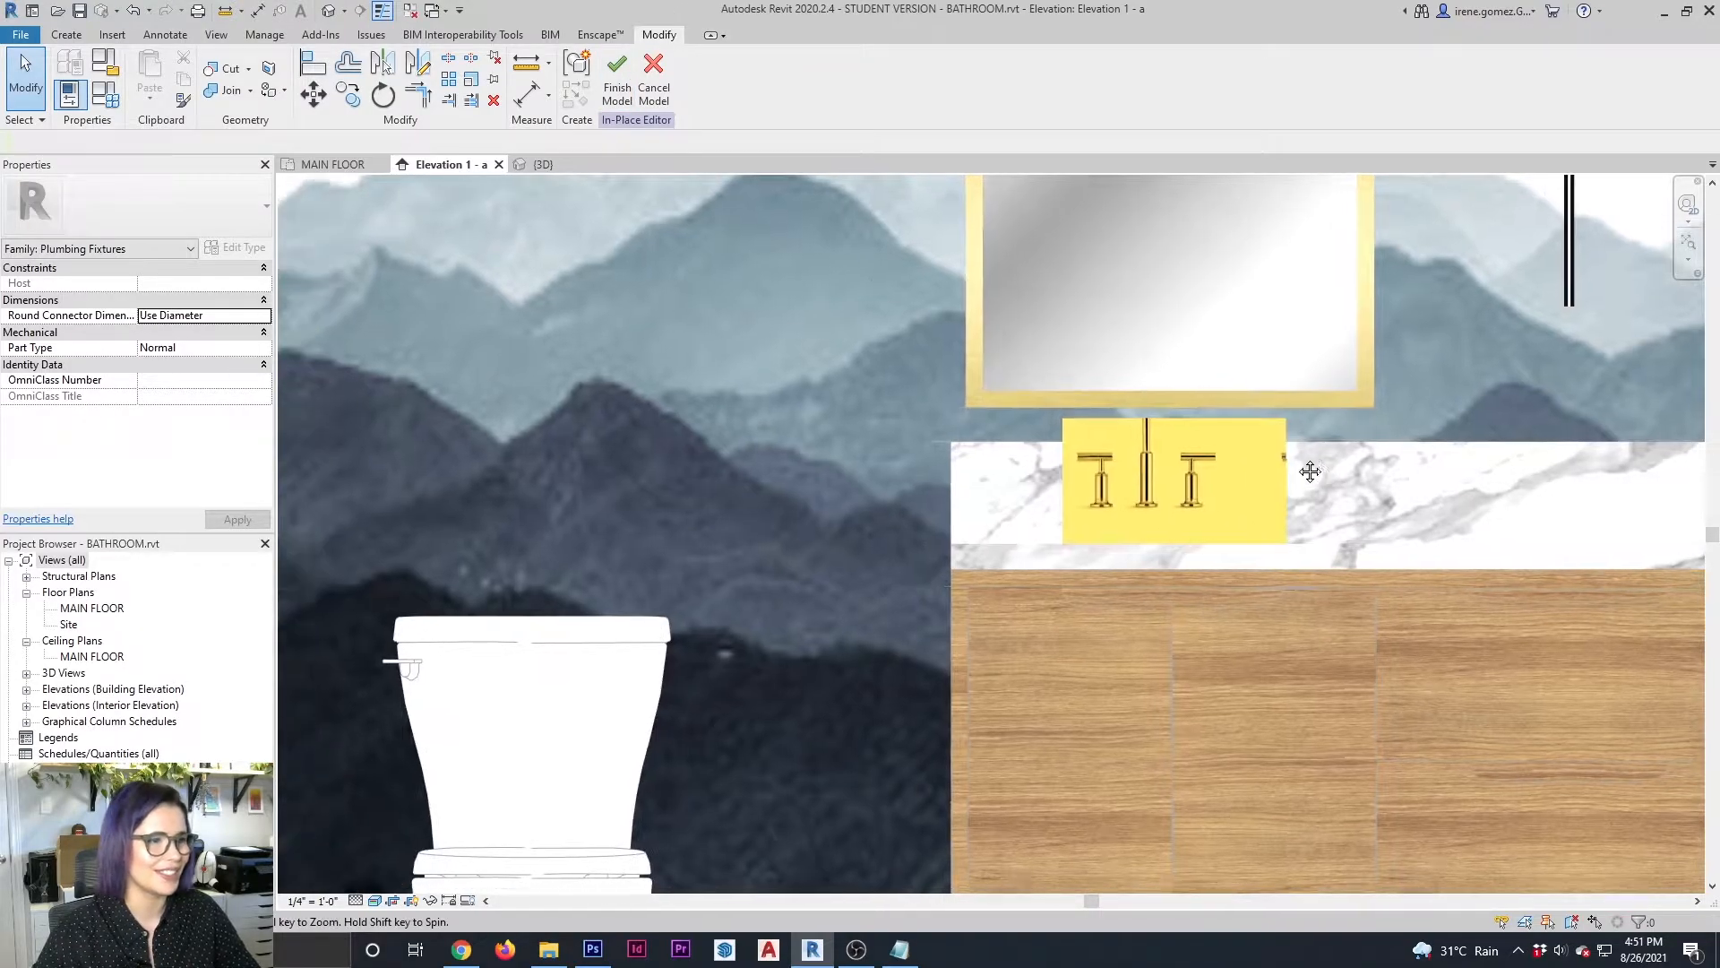
pyautogui.scroll(1, 1306, 475)
pyautogui.moveTo(999, 484); pyautogui.dragTo(1052, 464, button='middle')
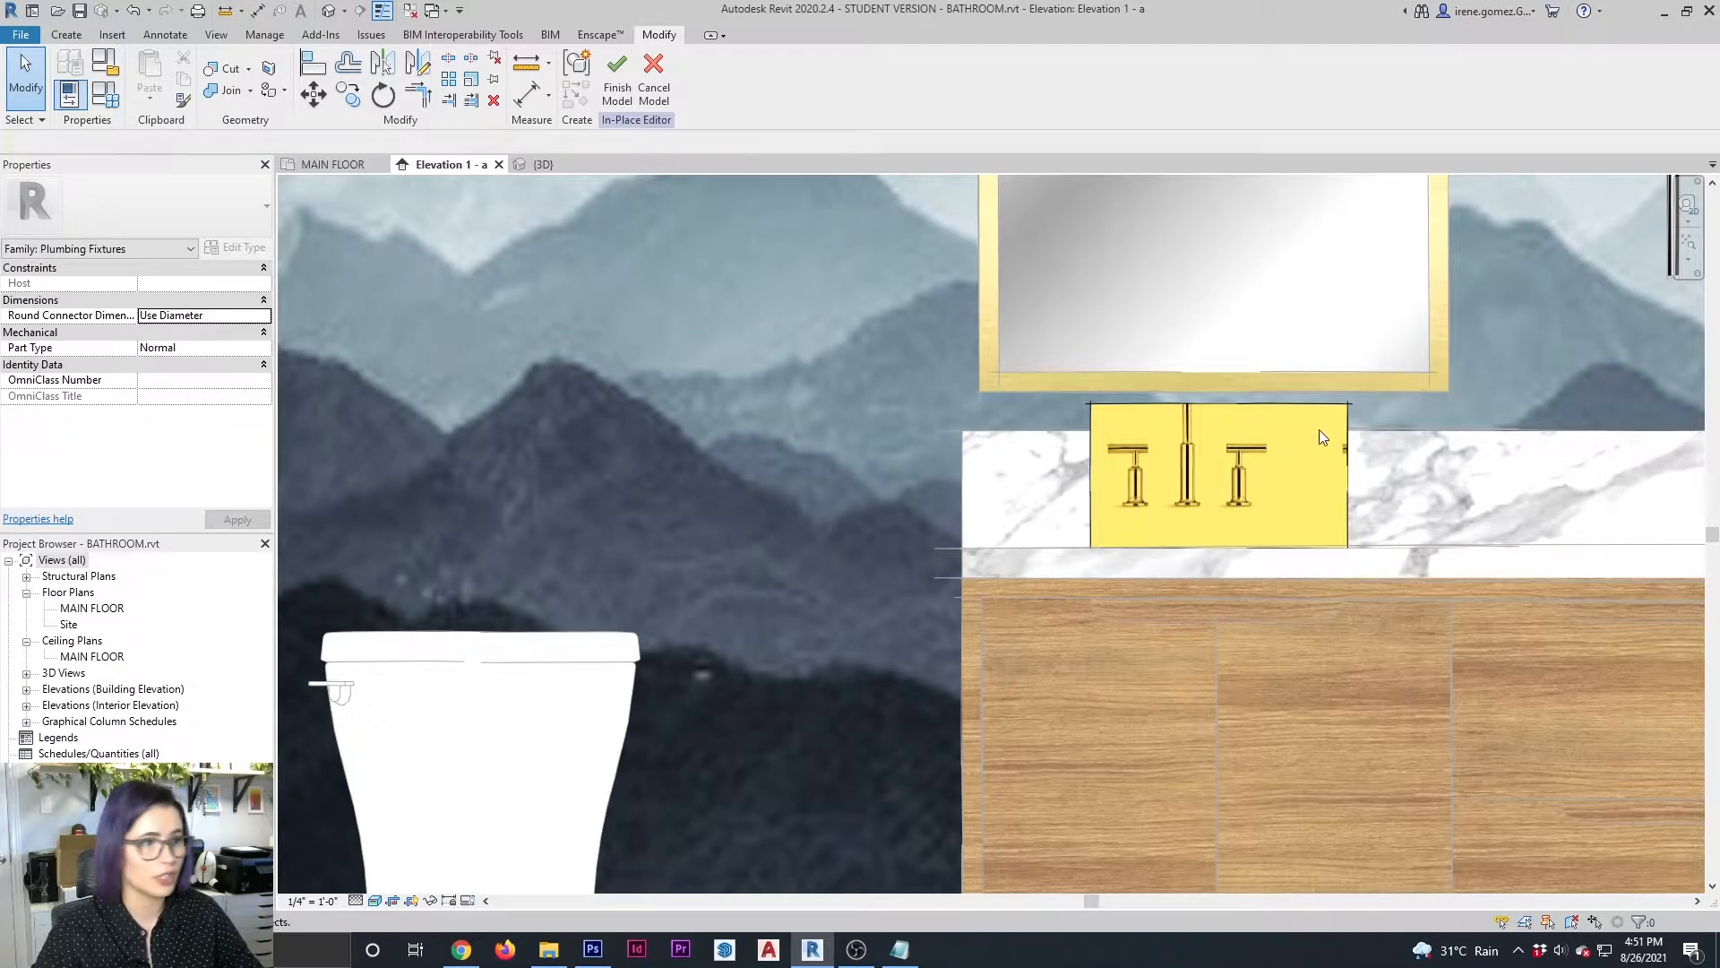
pyautogui.click(1227, 401)
pyautogui.moveTo(1227, 393); pyautogui.dragTo(1220, 380)
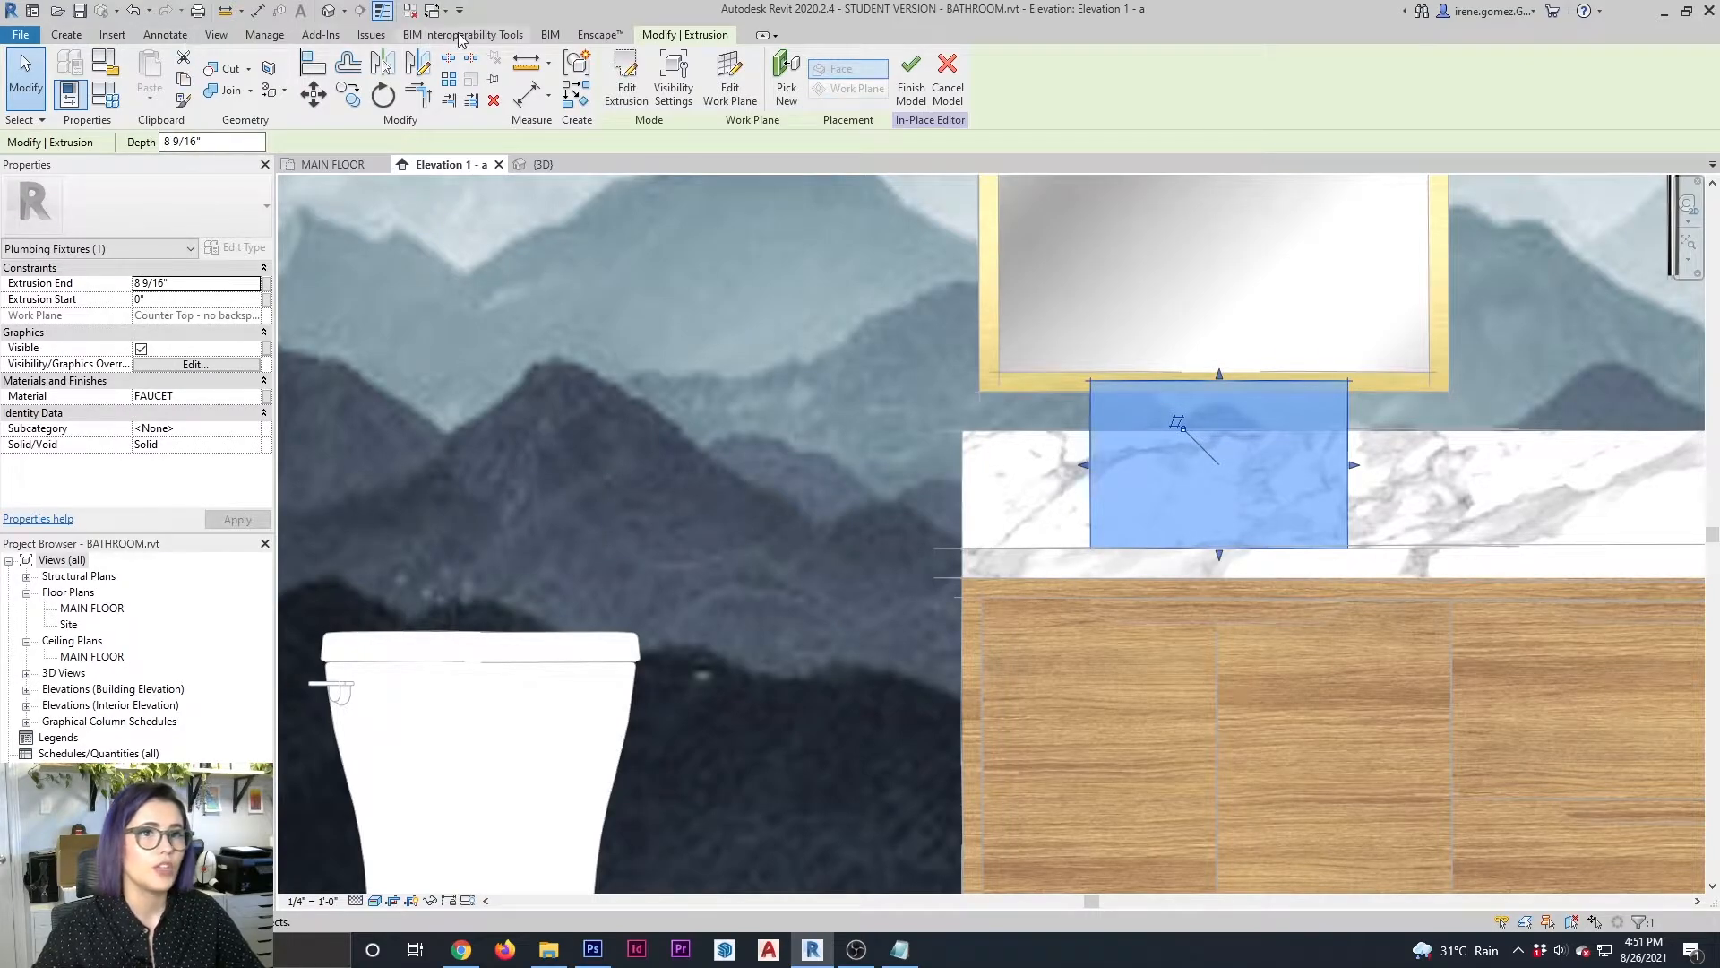
# Open the FAUCET material's image for texture editing and set its sample width to 16"
pyautogui.click(273, 37)
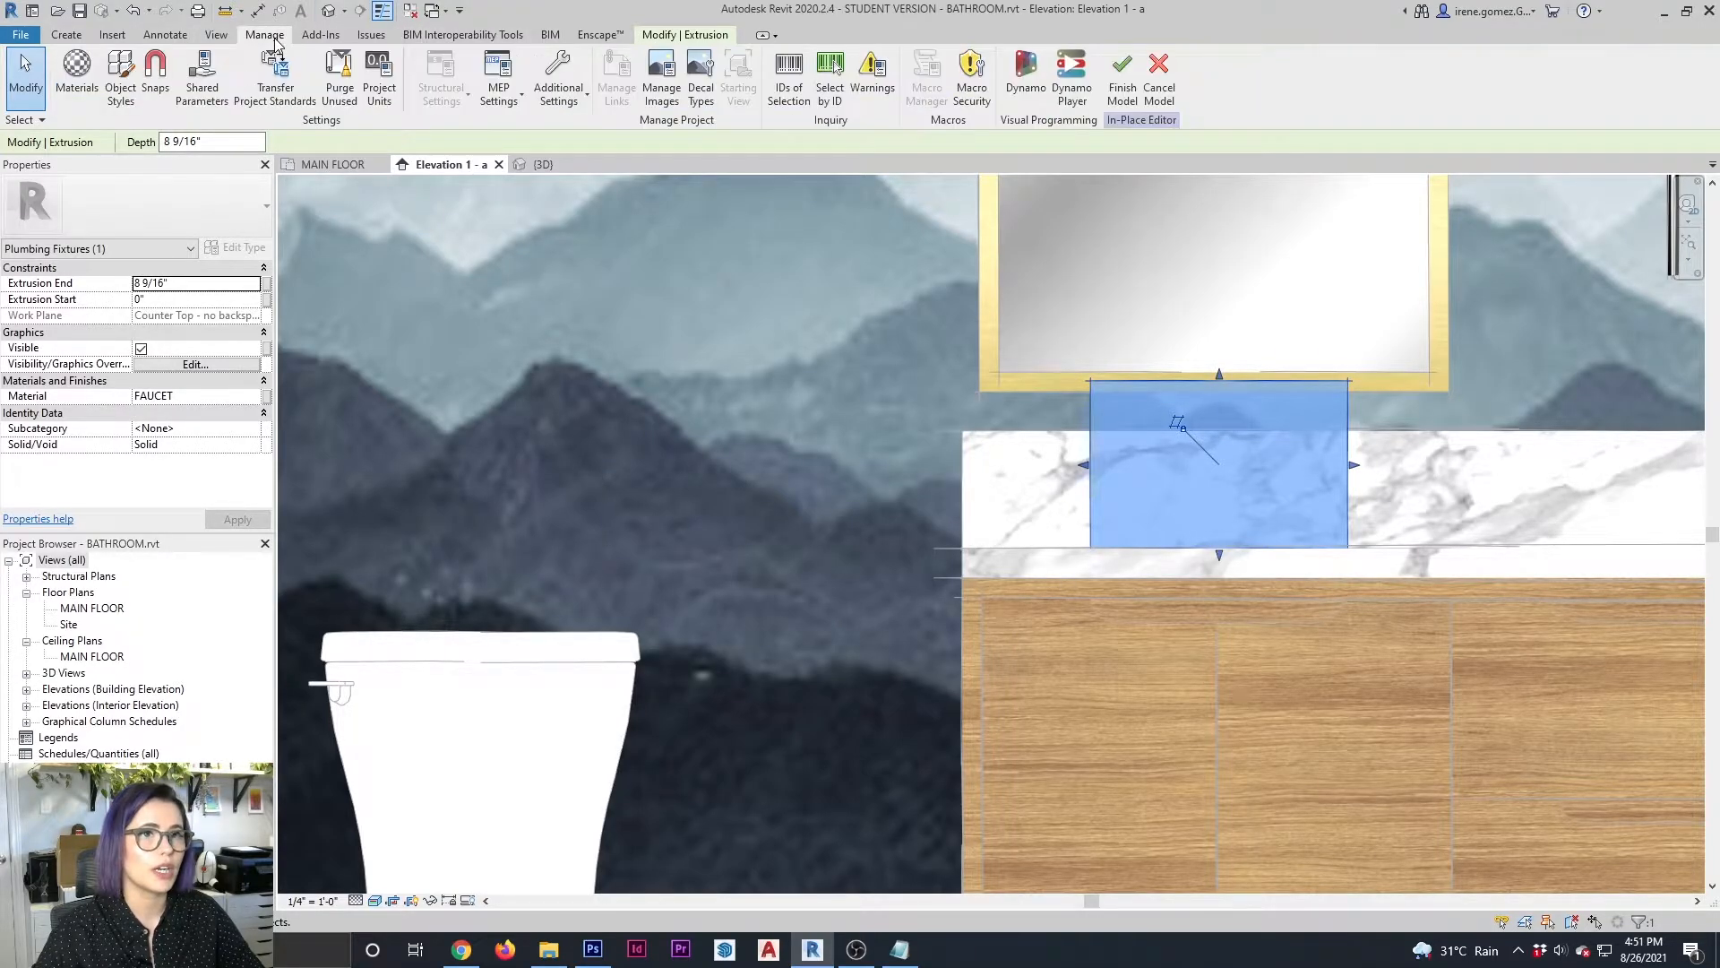
pyautogui.click(100, 87)
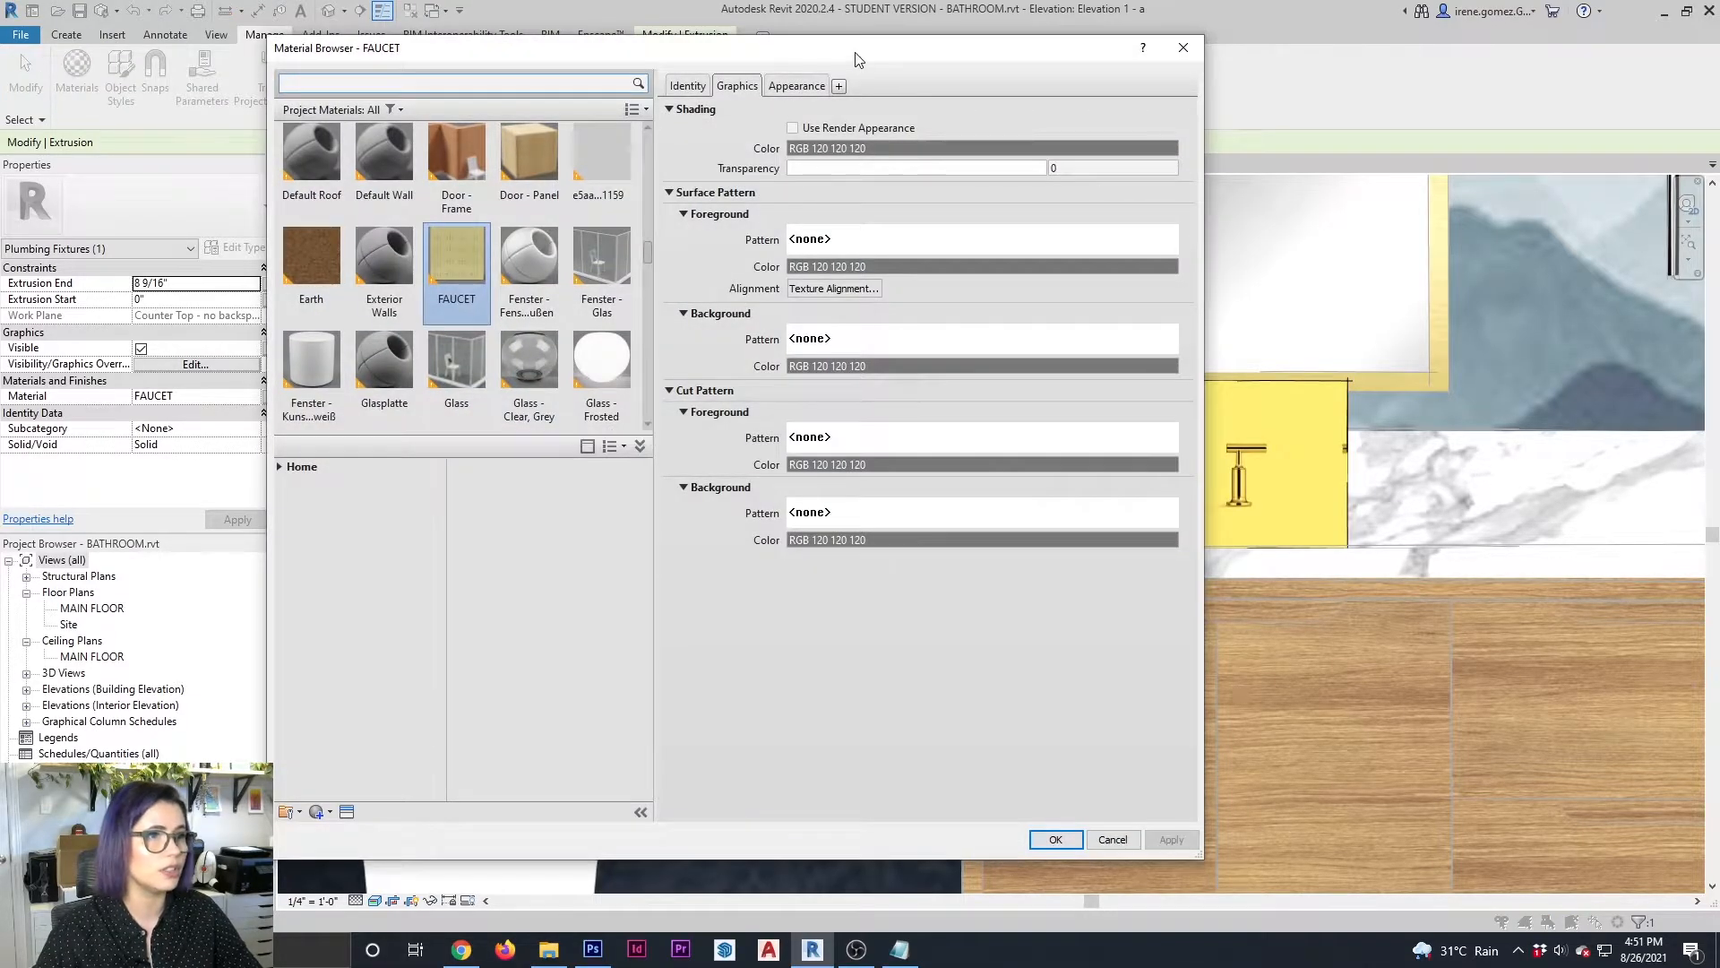
pyautogui.moveTo(855, 59); pyautogui.dragTo(602, 60)
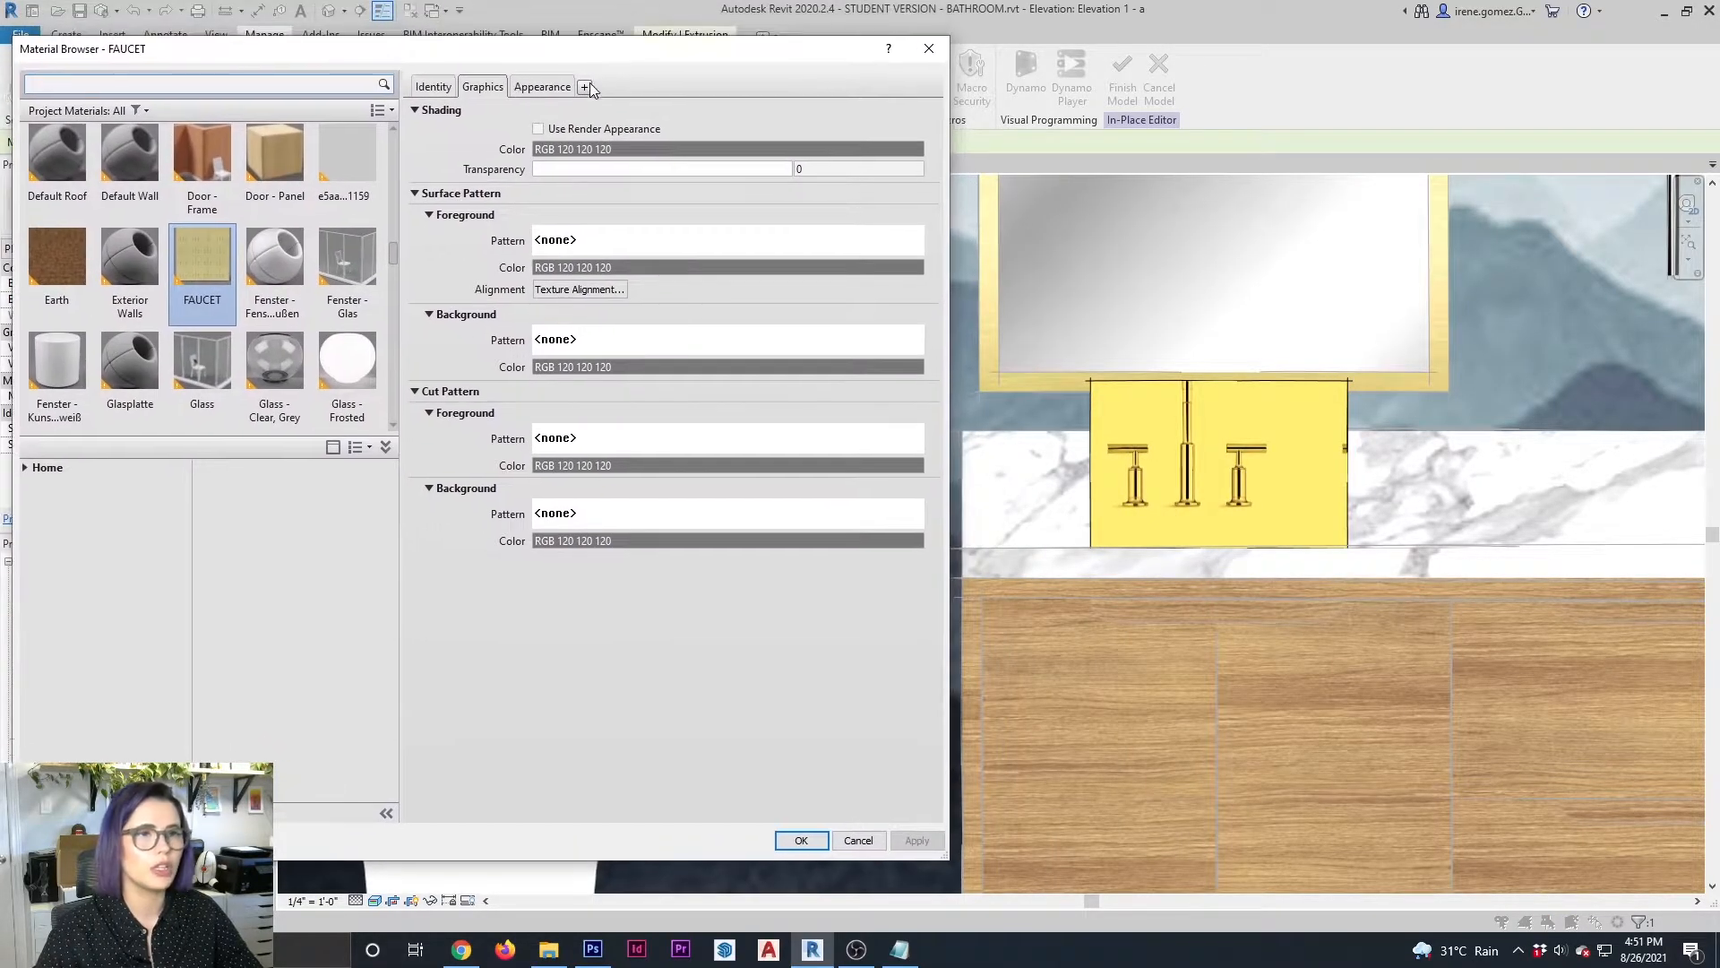
pyautogui.click(540, 88)
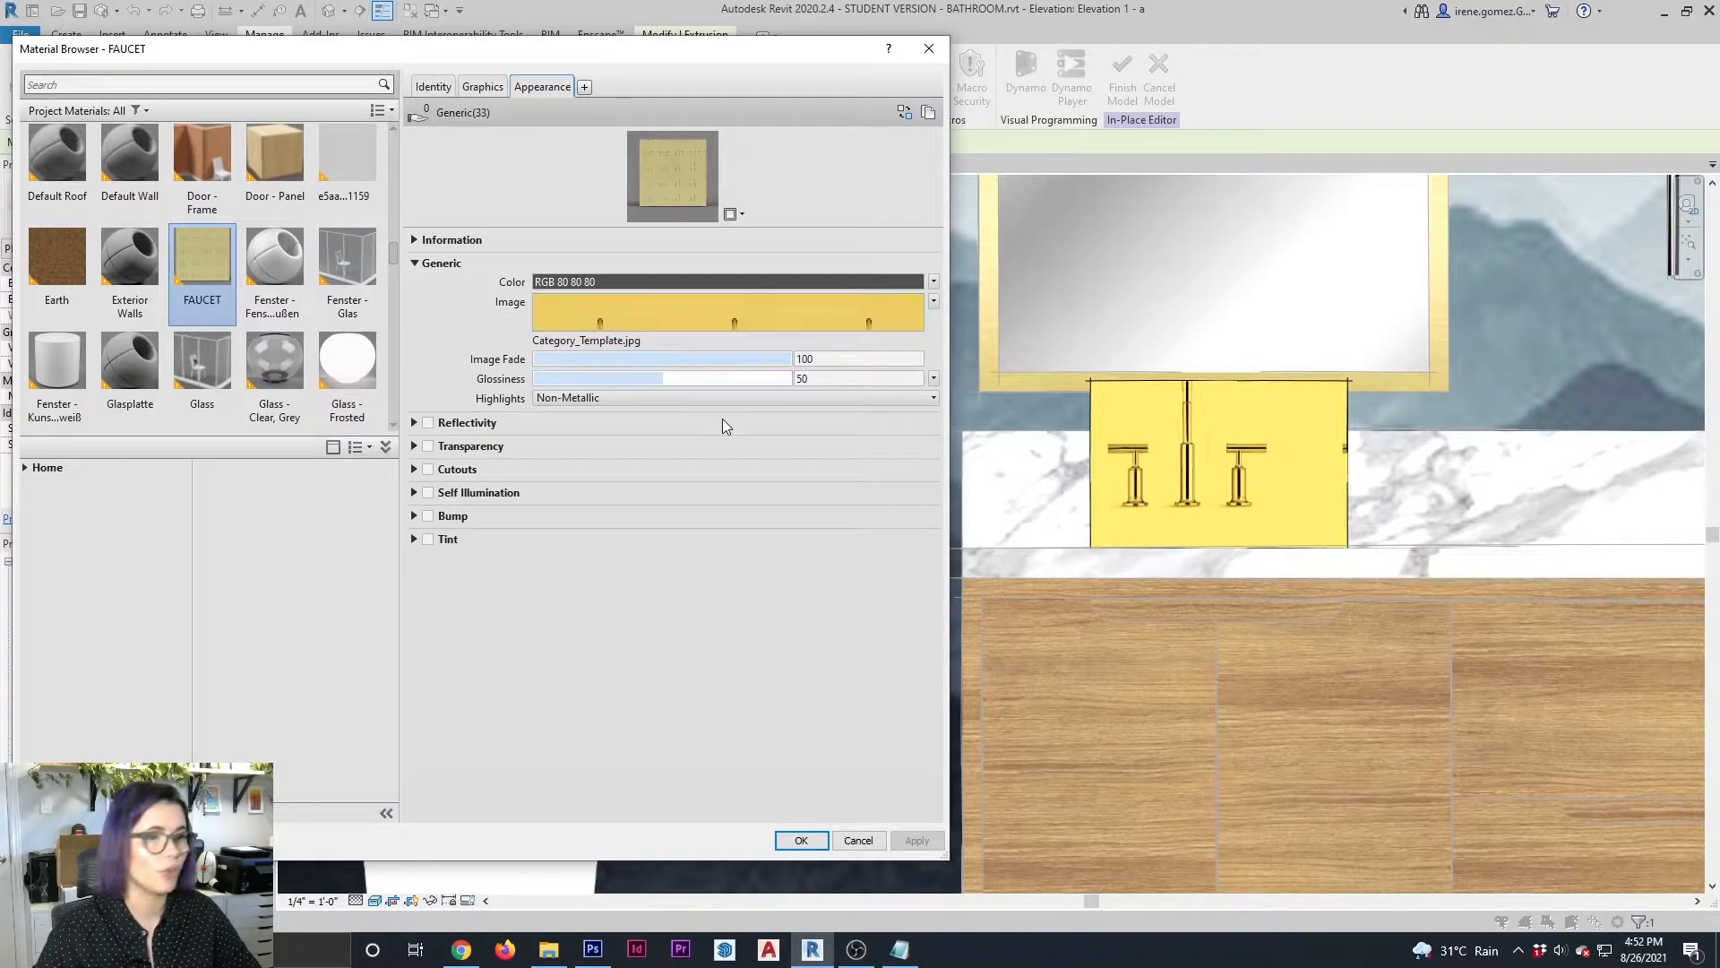
pyautogui.click(765, 304)
pyautogui.click(373, 510)
pyautogui.write('16')
pyautogui.press('Tab')
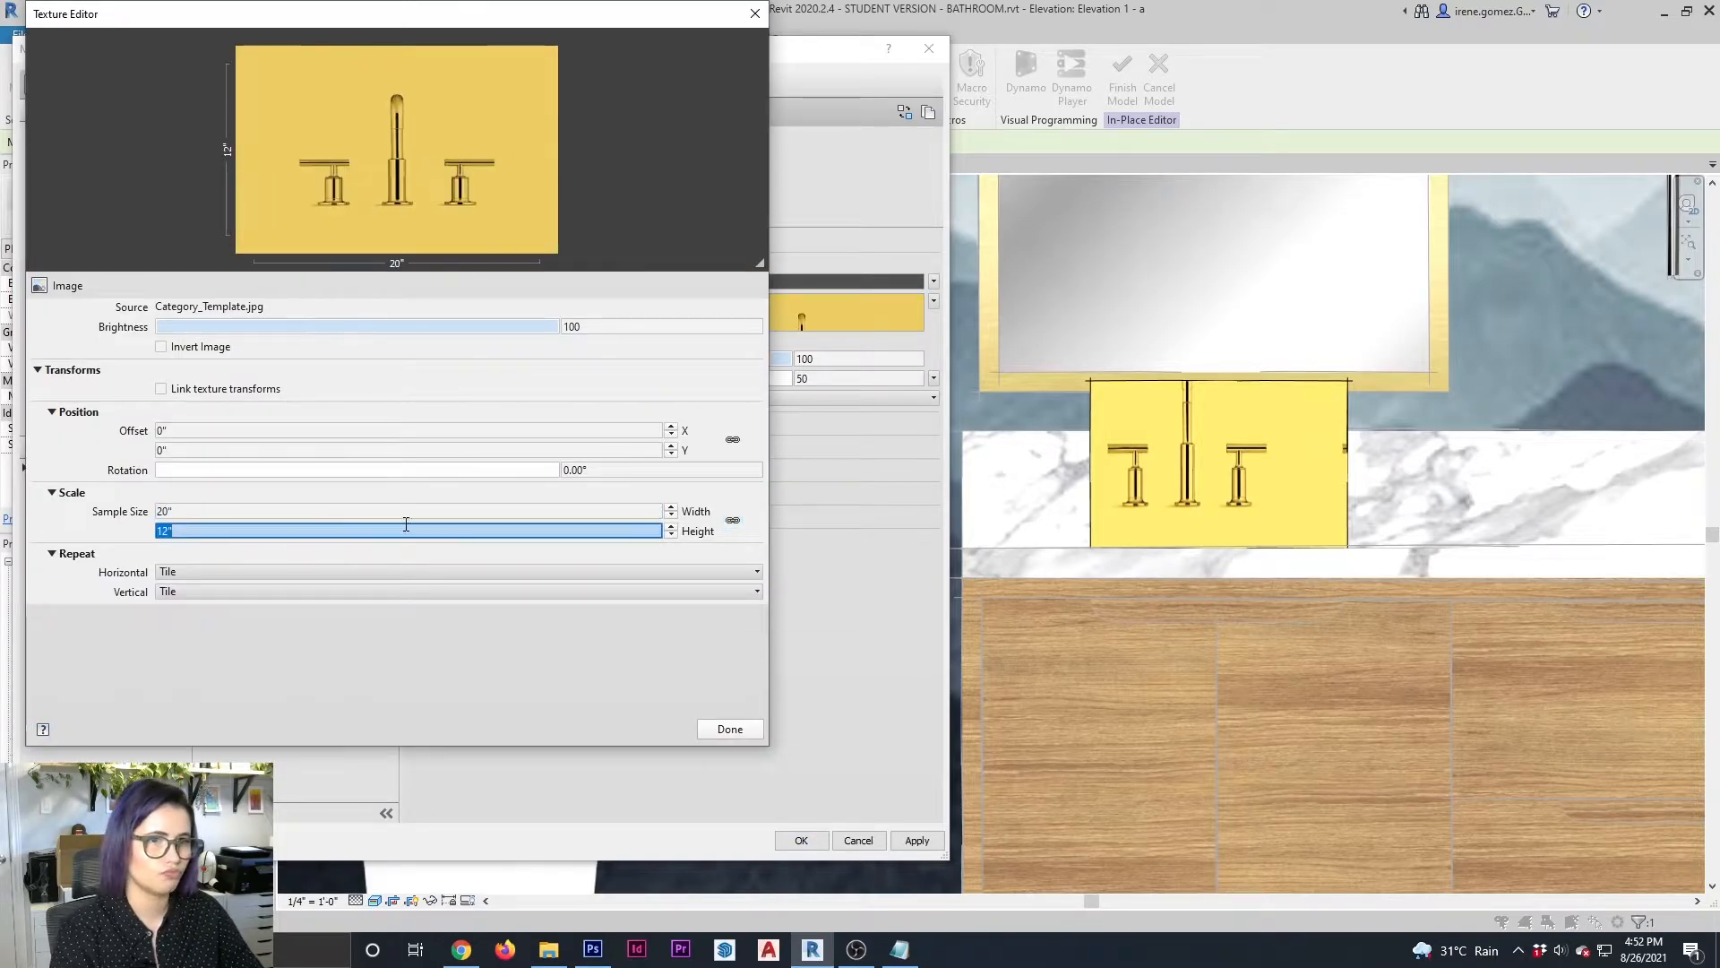
# Try vertical texture offsets of 5 and 2 on the faucet image
pyautogui.click(201, 446)
pyautogui.write('5')
pyautogui.click(219, 443)
pyautogui.write('2')
pyautogui.click(730, 729)
pyautogui.click(916, 841)
pyautogui.click(729, 311)
pyautogui.click(235, 450)
pyautogui.click(730, 728)
pyautogui.click(905, 844)
# Try vertical texture offsets of -2 and -2.1 on the faucet image, applying each to the material
pyautogui.click(728, 312)
pyautogui.click(238, 450)
pyautogui.write('-2')
pyautogui.click(730, 729)
pyautogui.click(914, 841)
pyautogui.click(729, 312)
pyautogui.click(254, 449)
pyautogui.write('-2.1')
pyautogui.press('Tab')
pyautogui.click(730, 729)
pyautogui.click(914, 840)
# Set the faucet image's vertical texture offset to -2.2, apply it and close the Material Browser
pyautogui.click(724, 314)
pyautogui.click(202, 451)
pyautogui.write('-2.2')
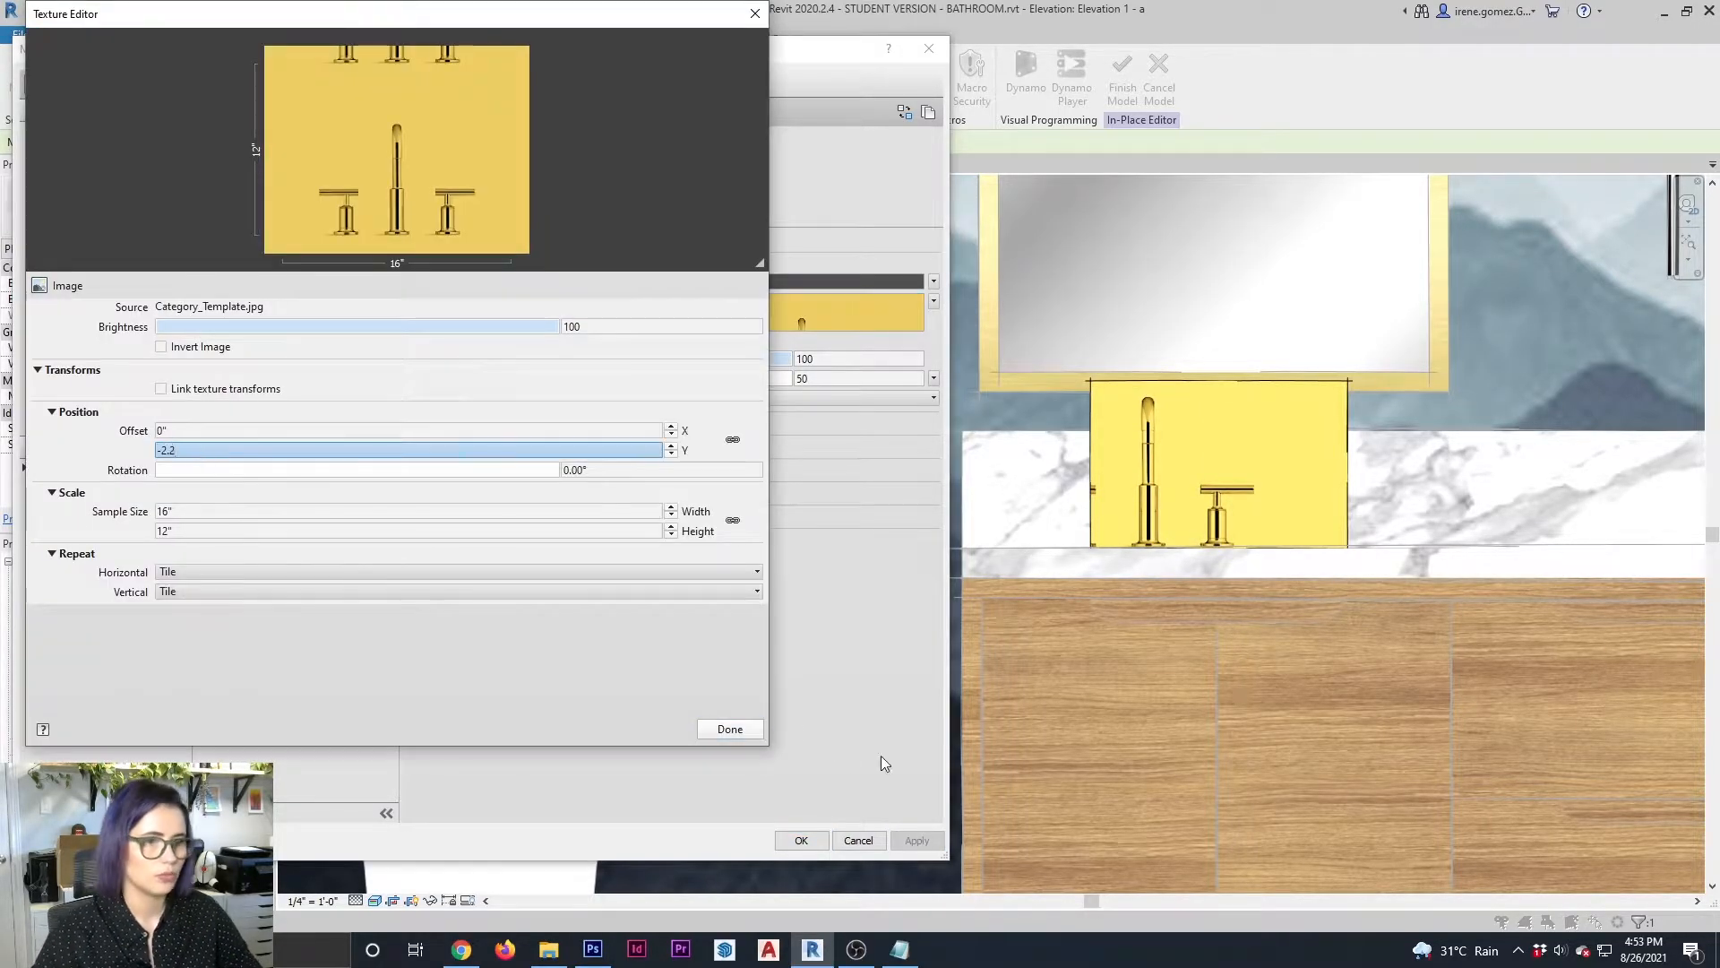
pyautogui.click(730, 728)
pyautogui.click(914, 840)
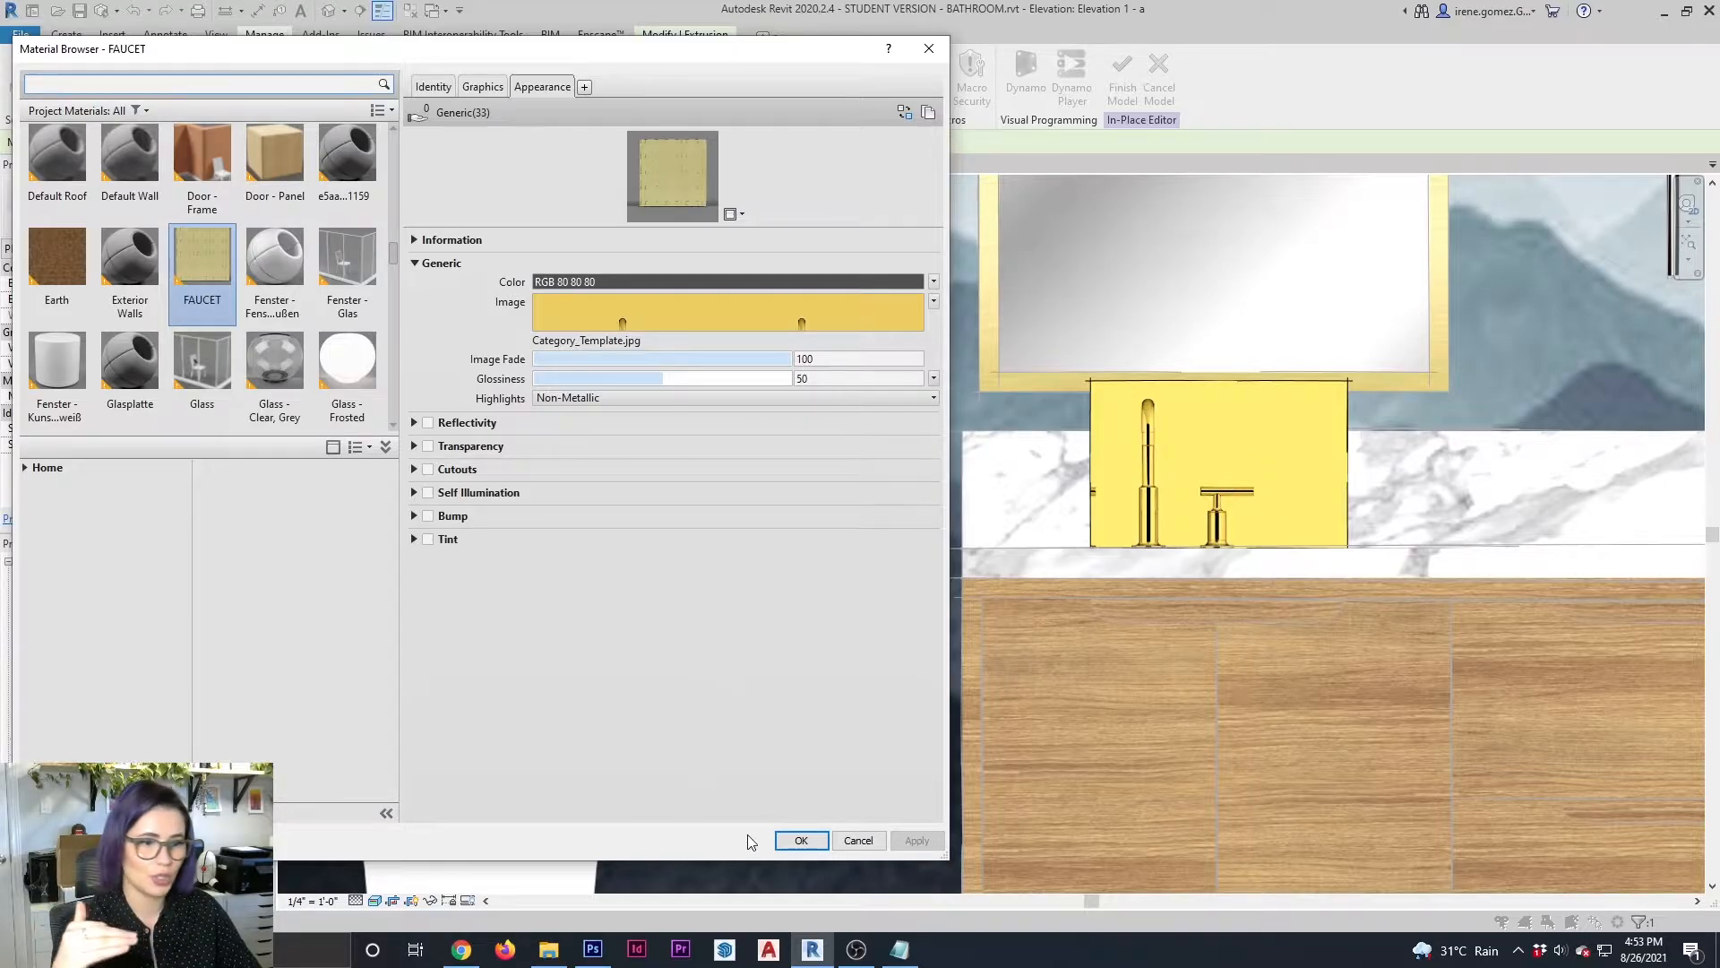
pyautogui.click(800, 841)
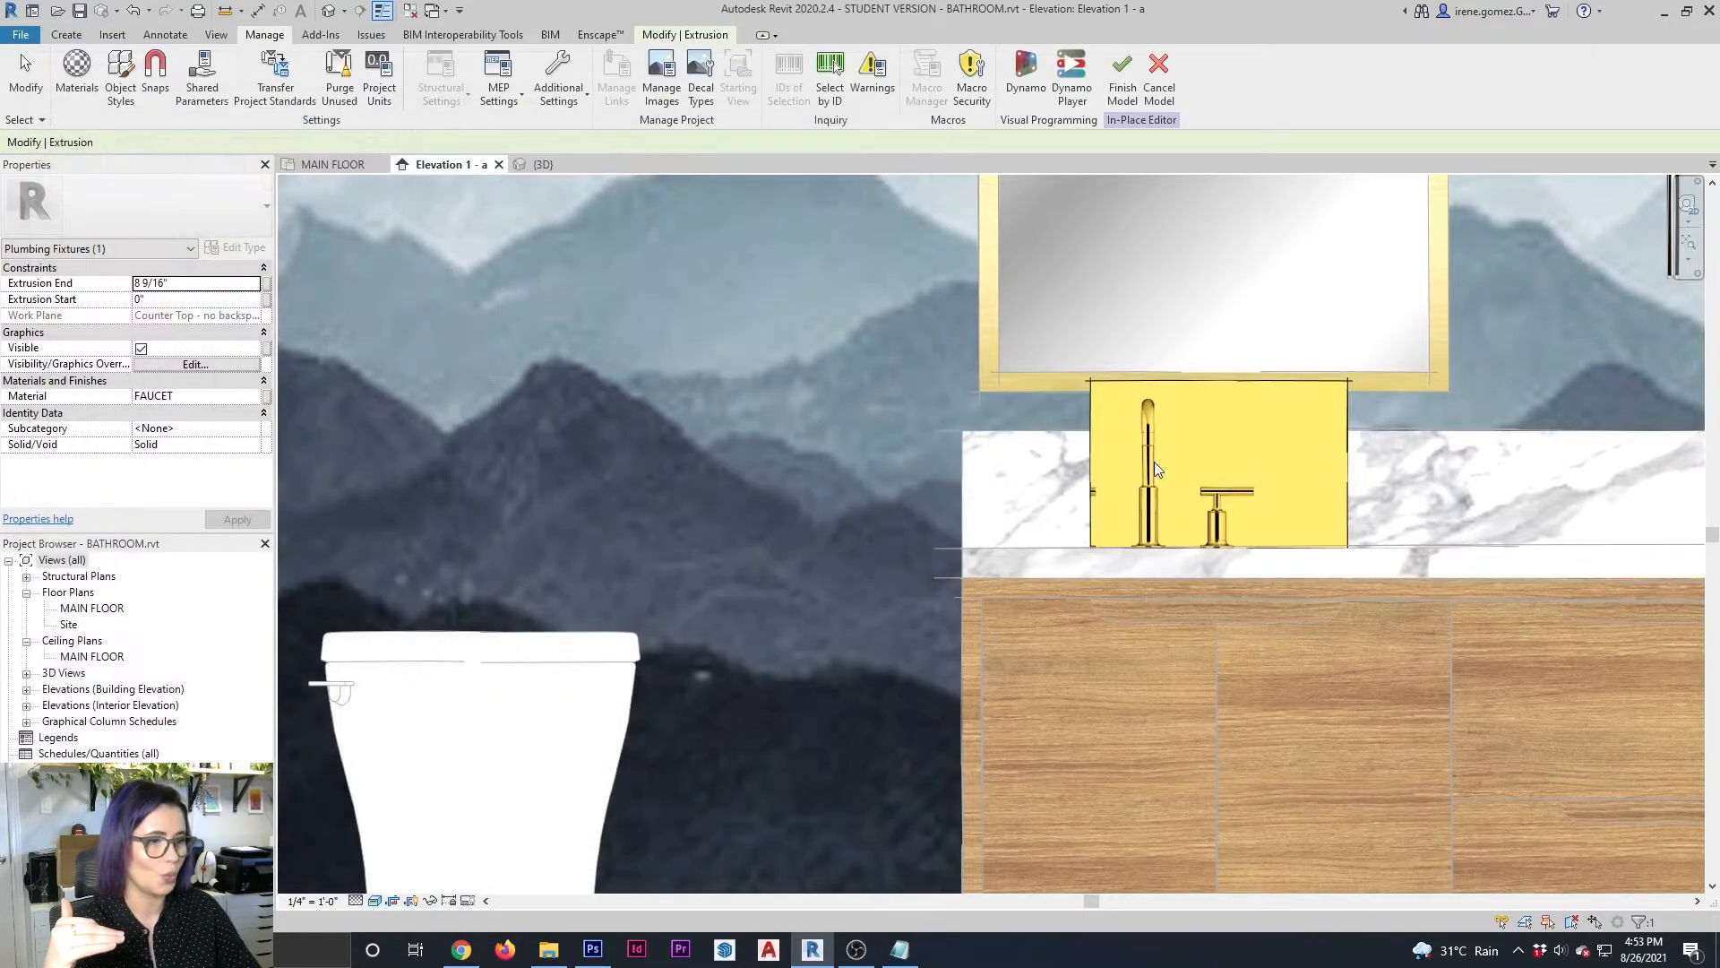
# Stretch the extrusion's left side outward and pull its right side inward to frame the whole faucet with both handles
pyautogui.click(1091, 446)
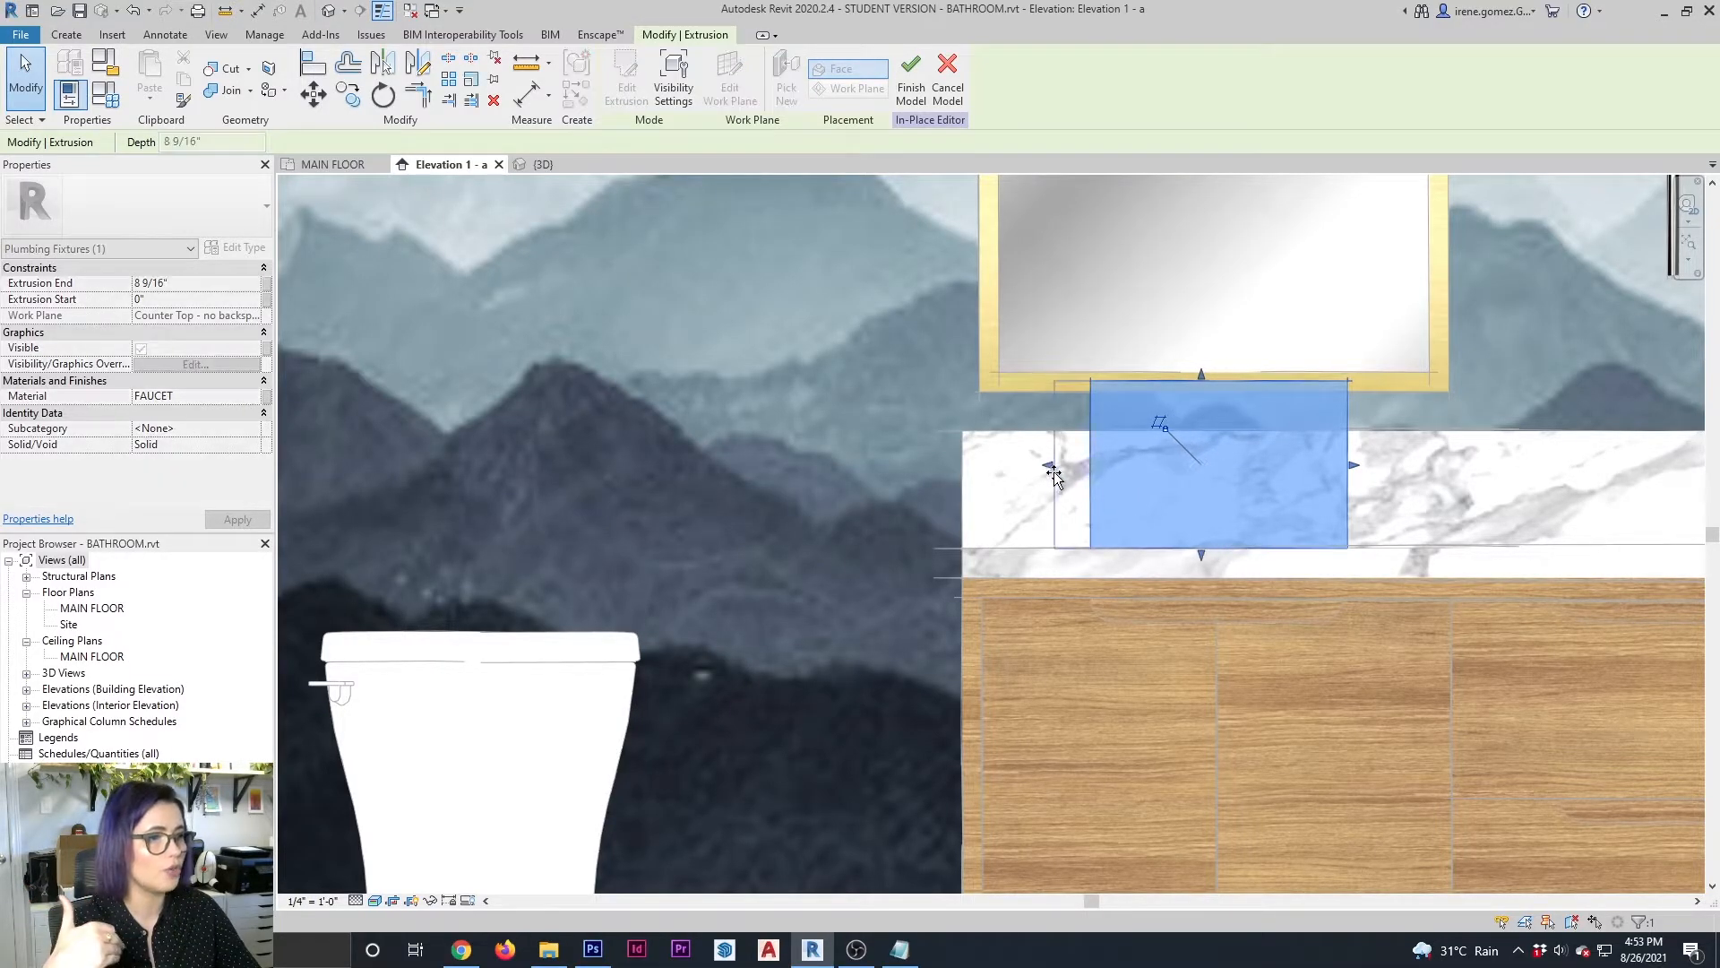
pyautogui.moveTo(1085, 465); pyautogui.dragTo(1018, 465)
pyautogui.click(1360, 490)
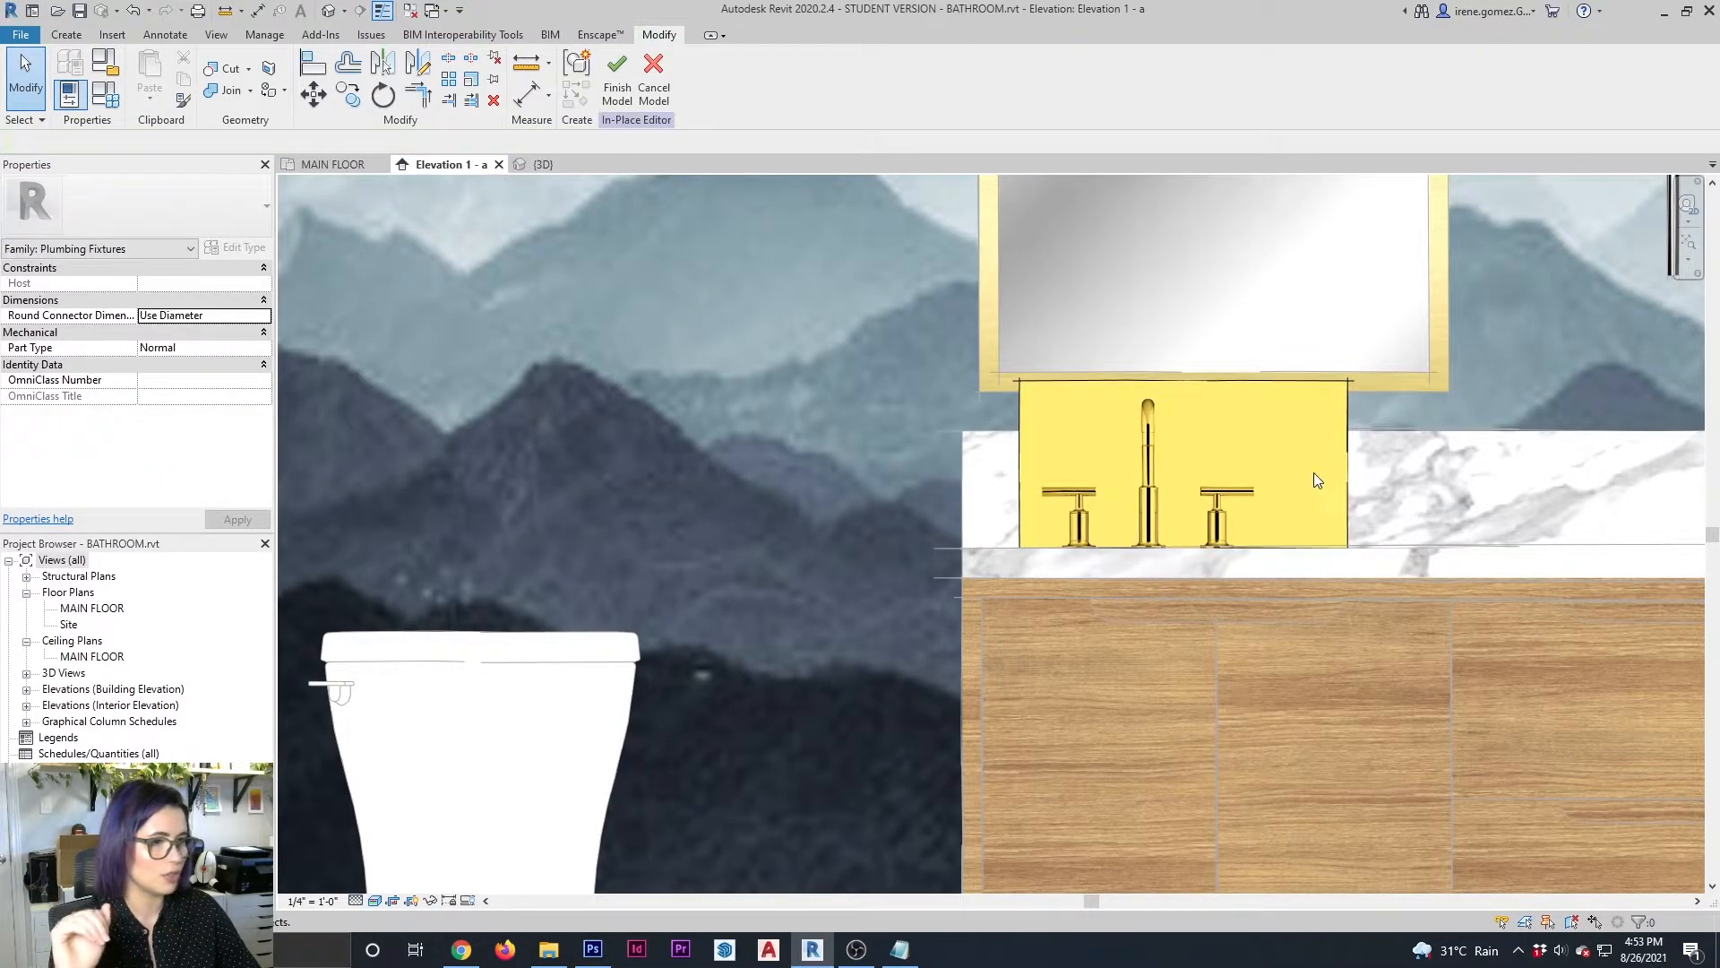
pyautogui.click(1348, 473)
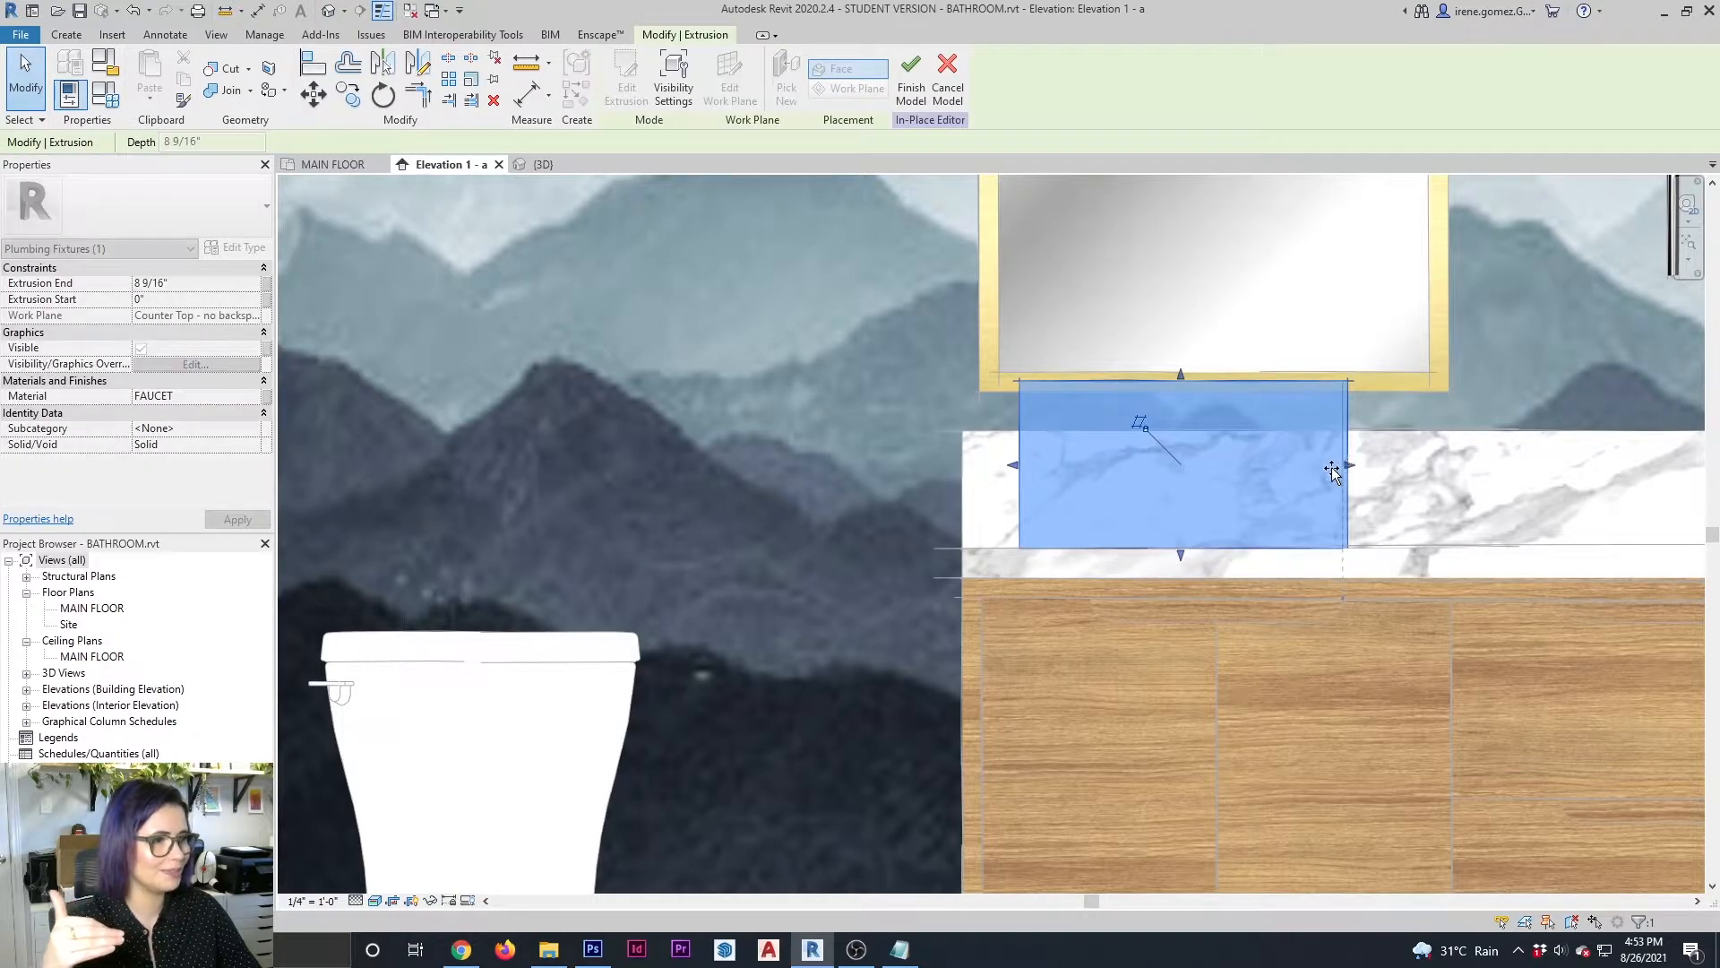
pyautogui.moveTo(1348, 470); pyautogui.dragTo(1279, 470)
pyautogui.click(1350, 524)
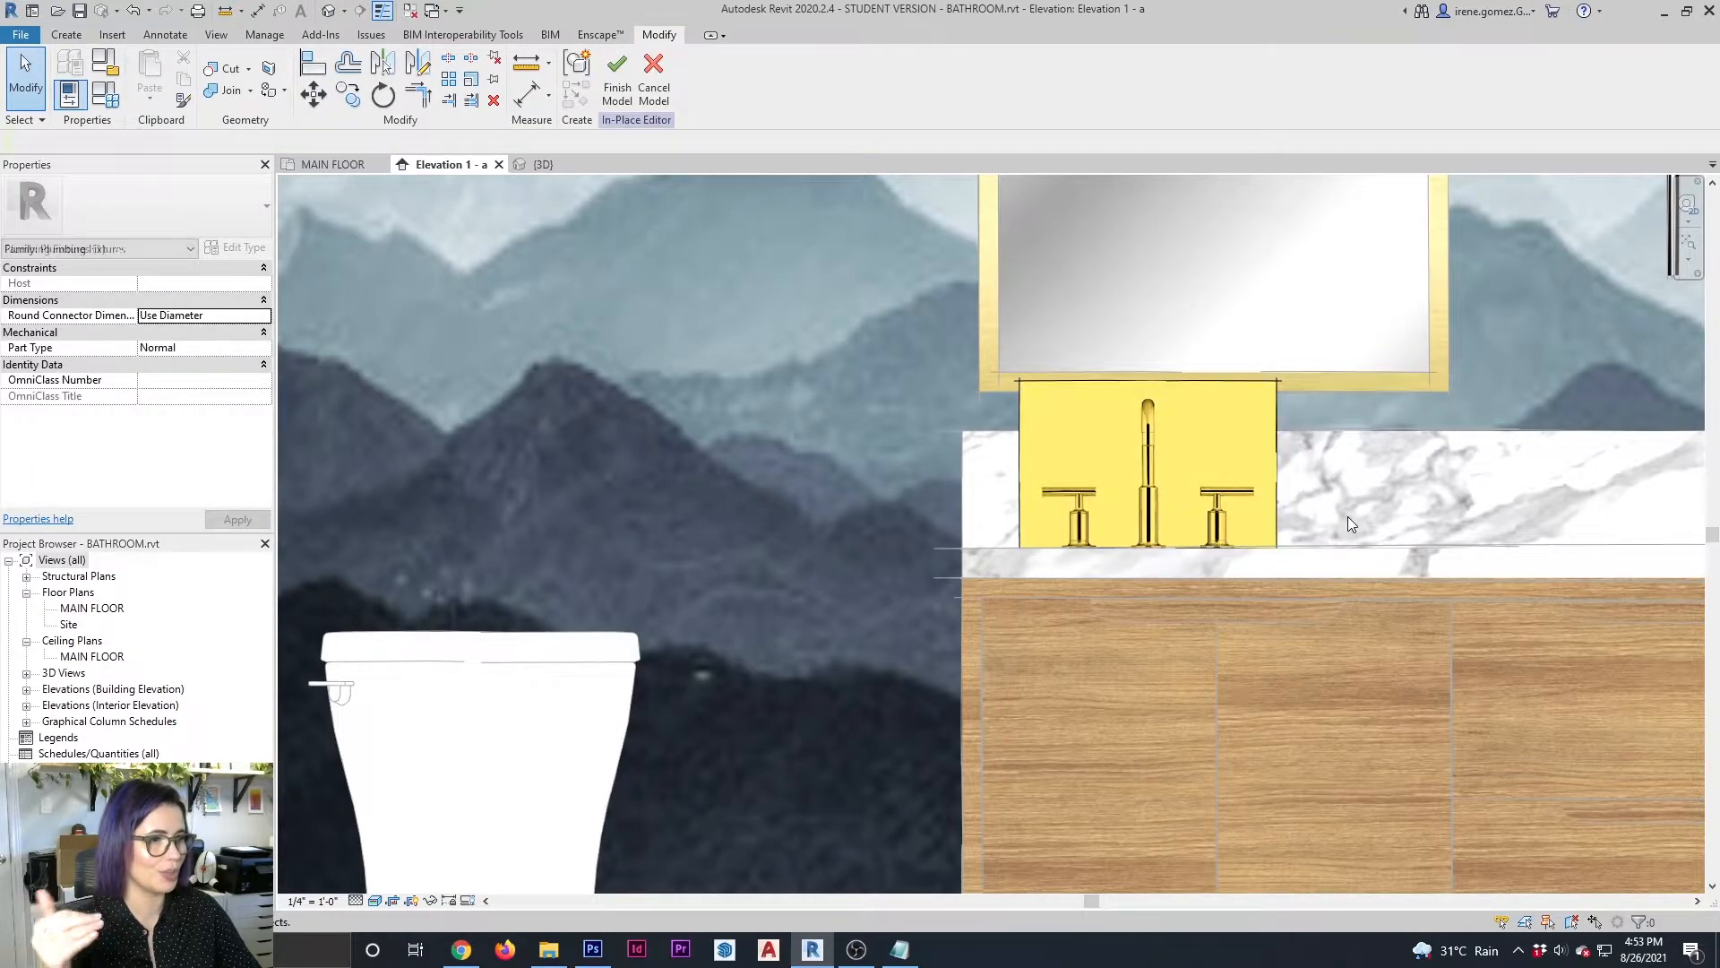
# Nudge the faucet extrusion to the right until it is centred beneath the mirror, and deselect it
pyautogui.click(1279, 508)
pyautogui.press('Right')
pyautogui.press('Right')
pyautogui.press('Right')
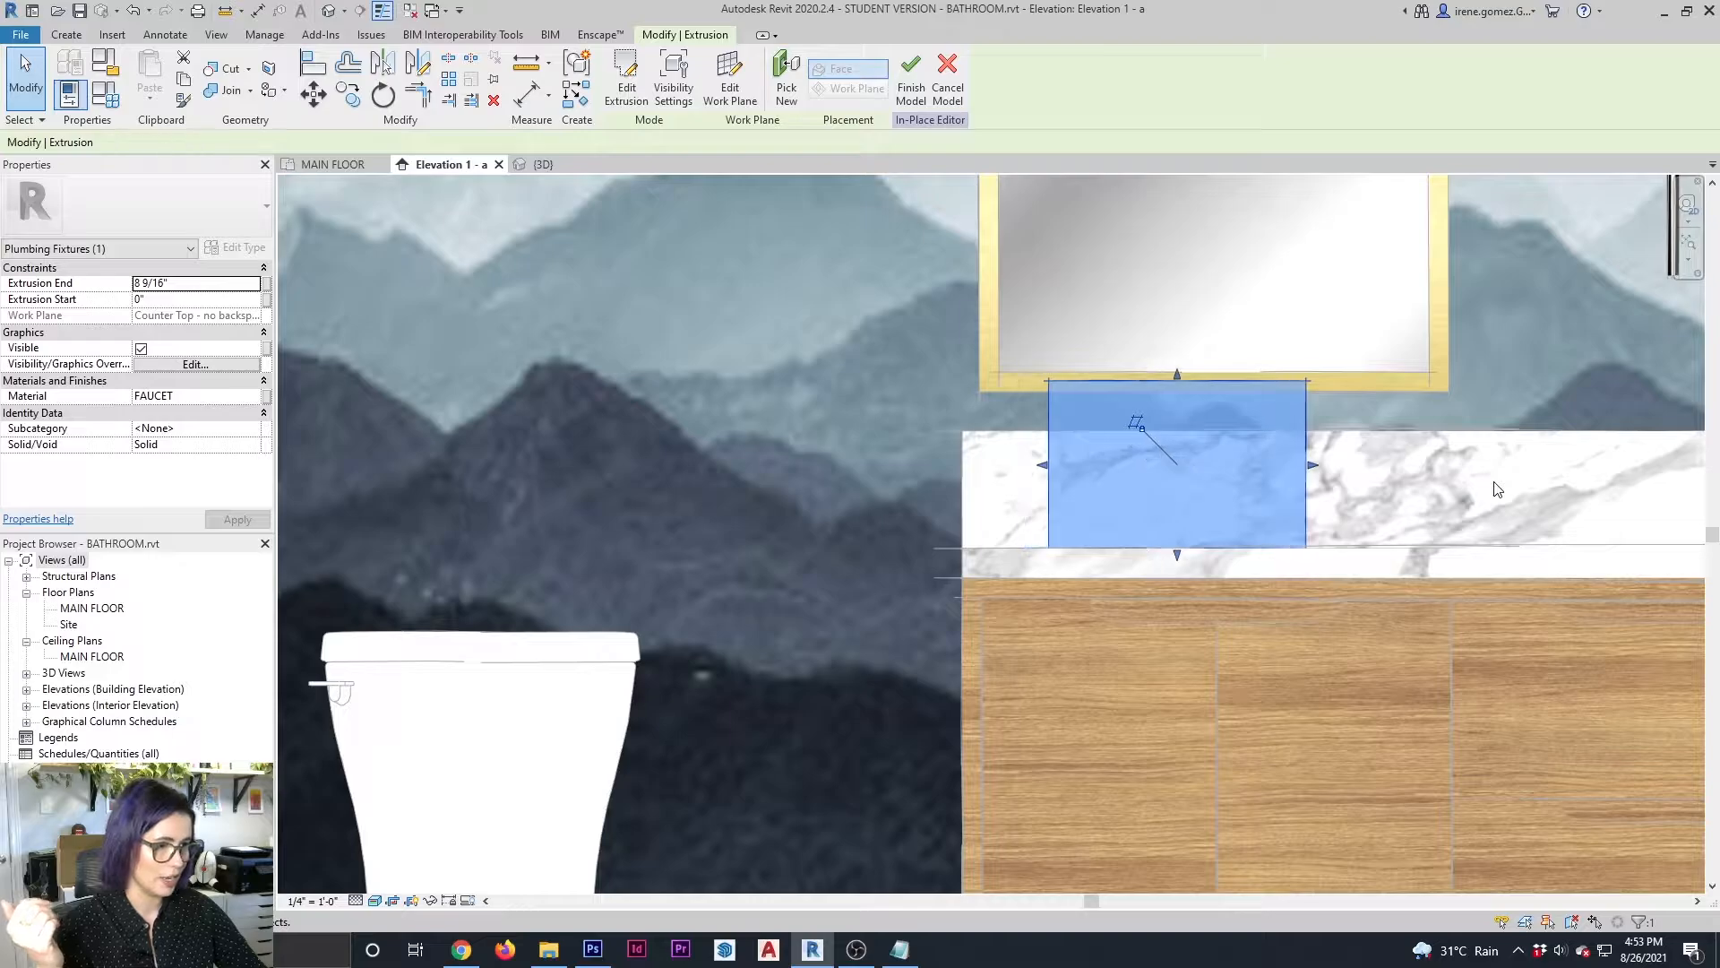
pyautogui.press('Right')
pyautogui.press('Right')
pyautogui.press('Right')
pyautogui.press('Right')
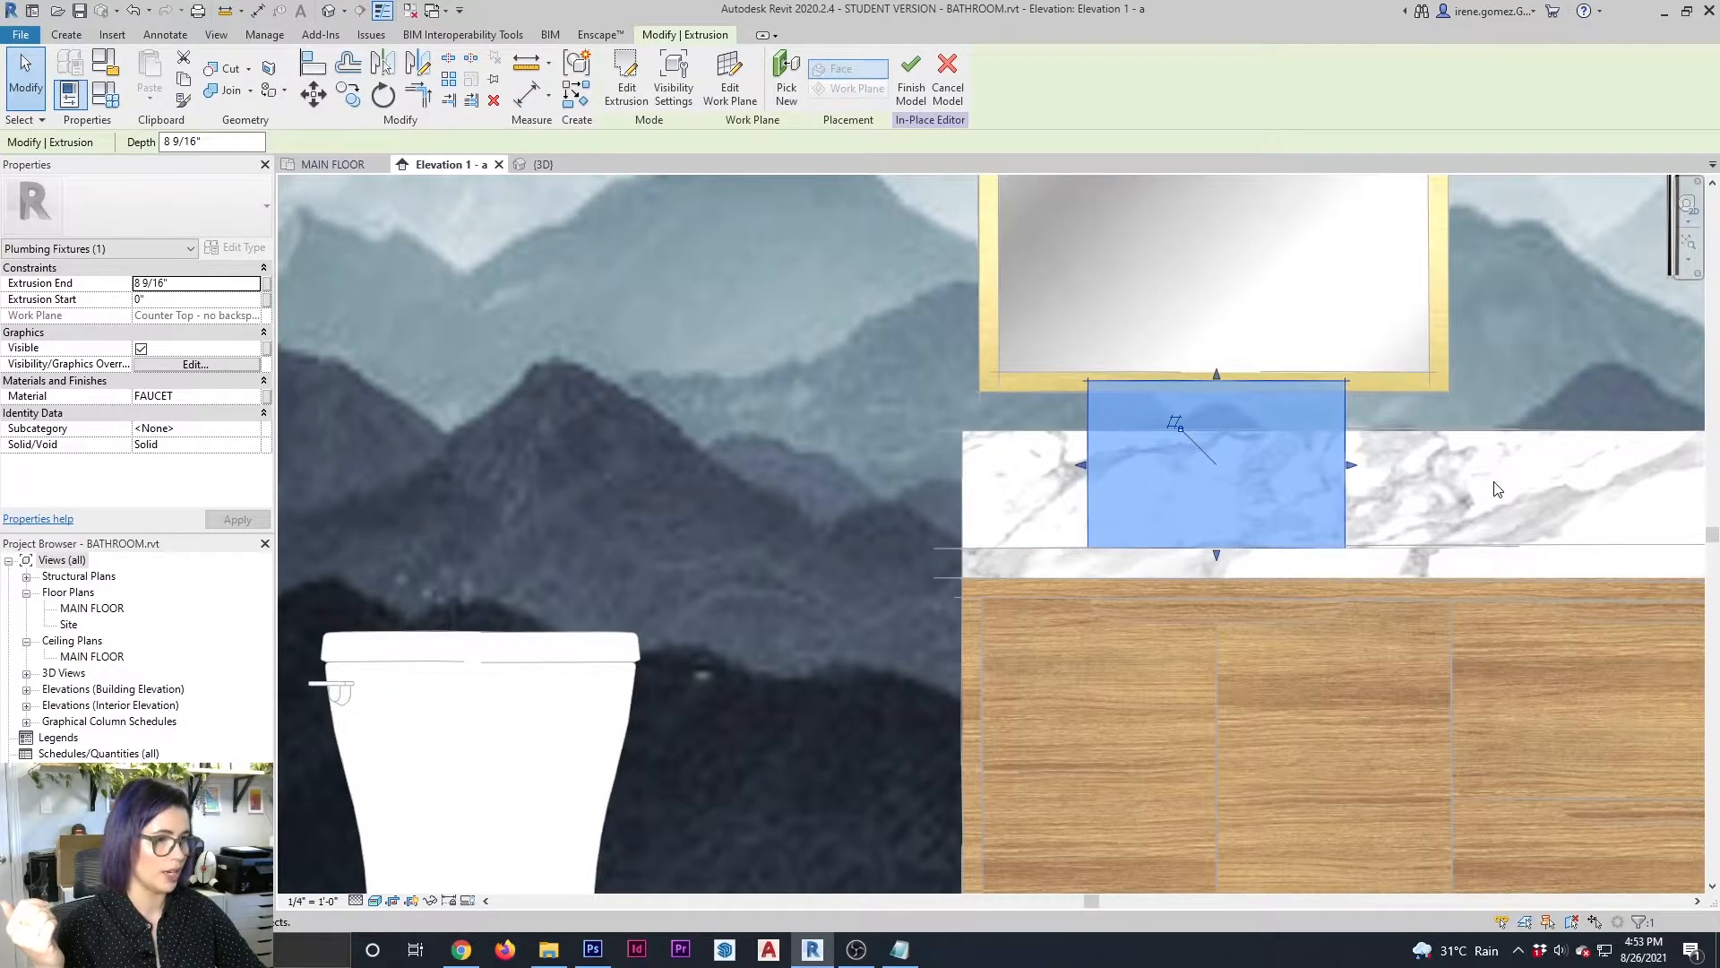
pyautogui.press('Escape')
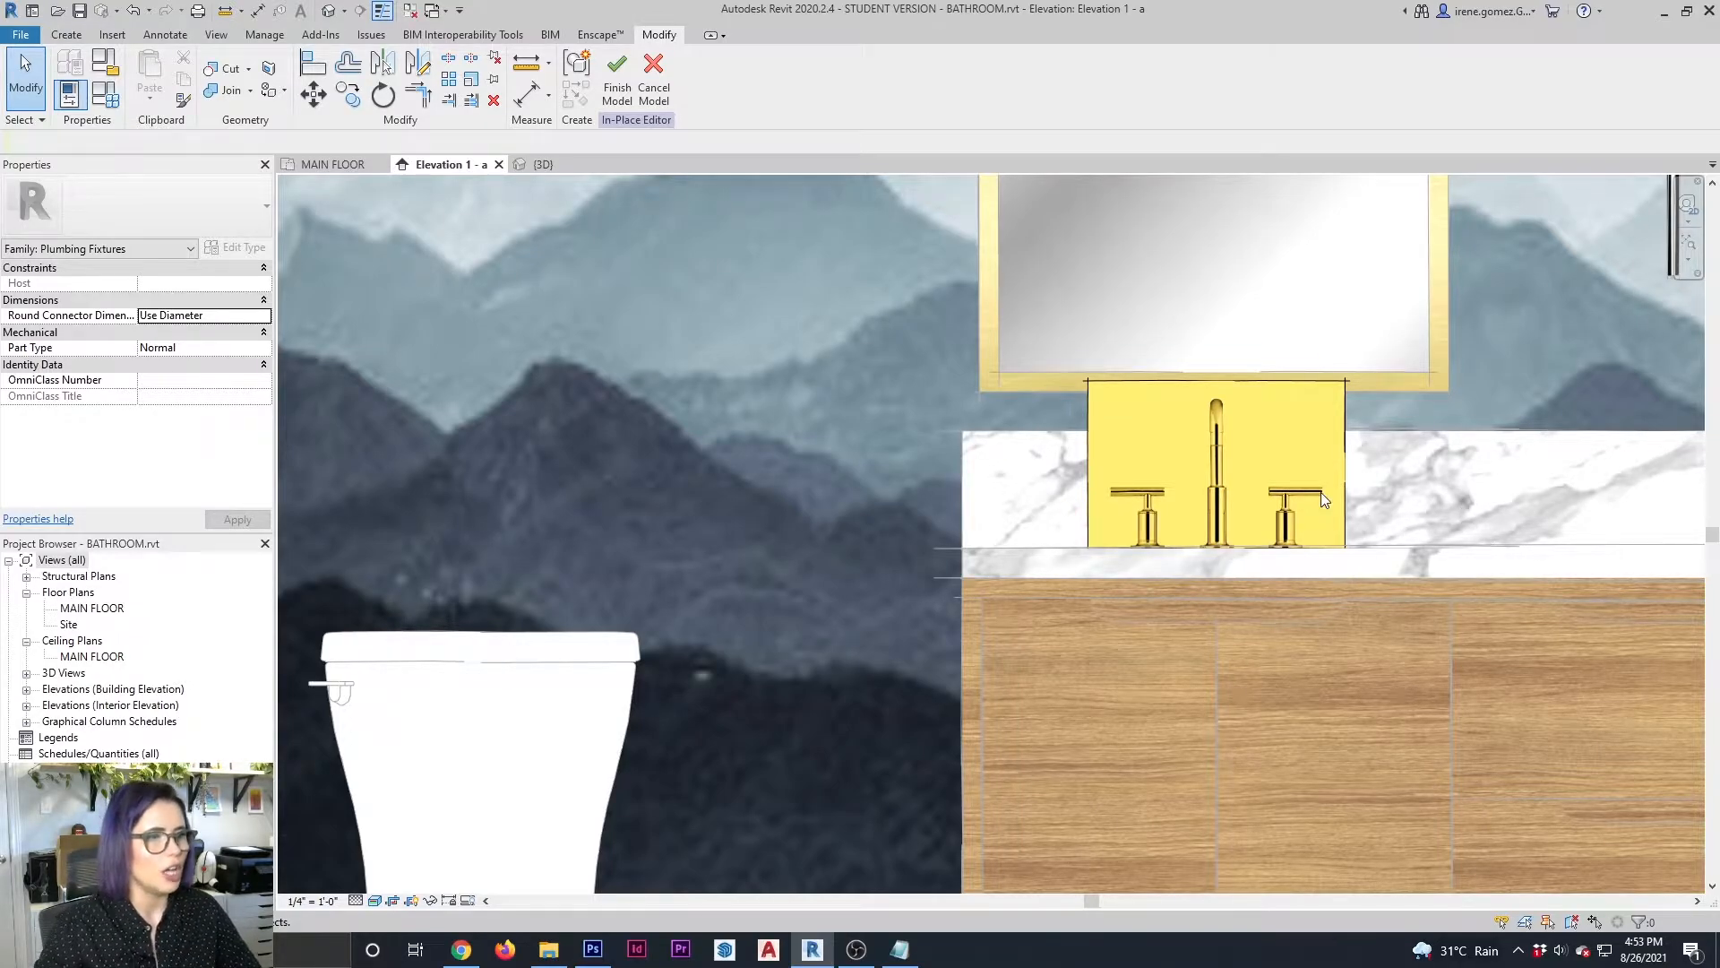
pyautogui.click(1272, 546)
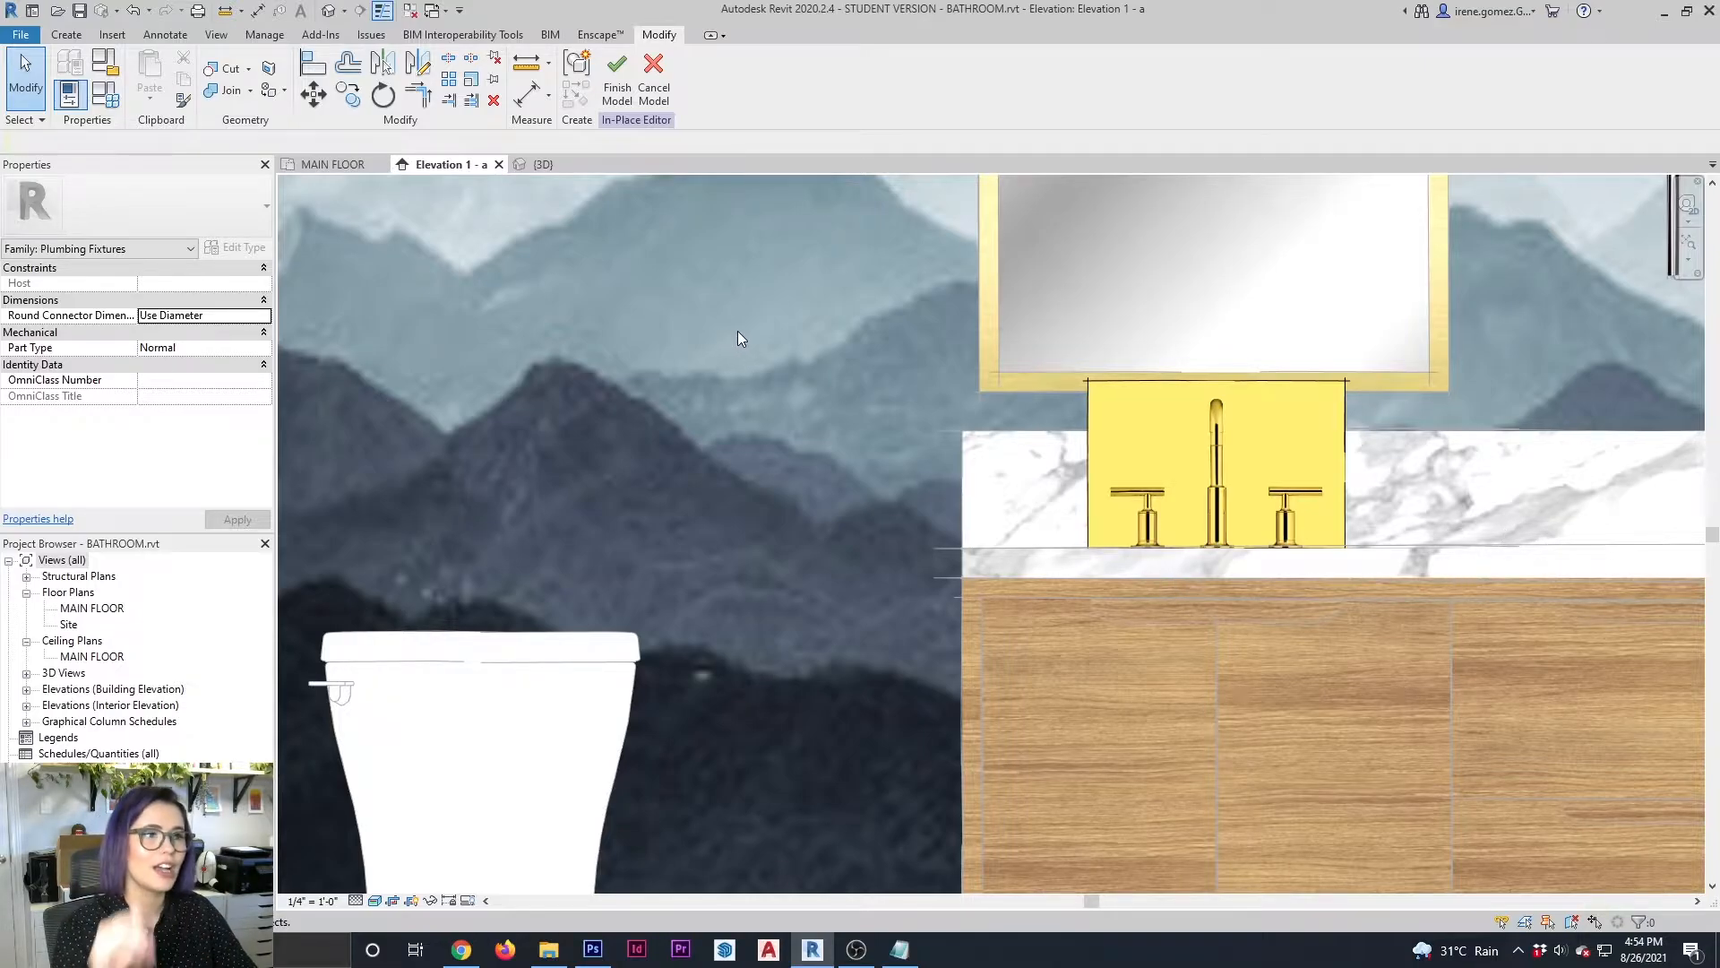
# Enable cutouts in the FAUCET material's appearance, load Category_Template - Copy.jpg as the mask, enlarge the preview and apply it
pyautogui.click(264, 34)
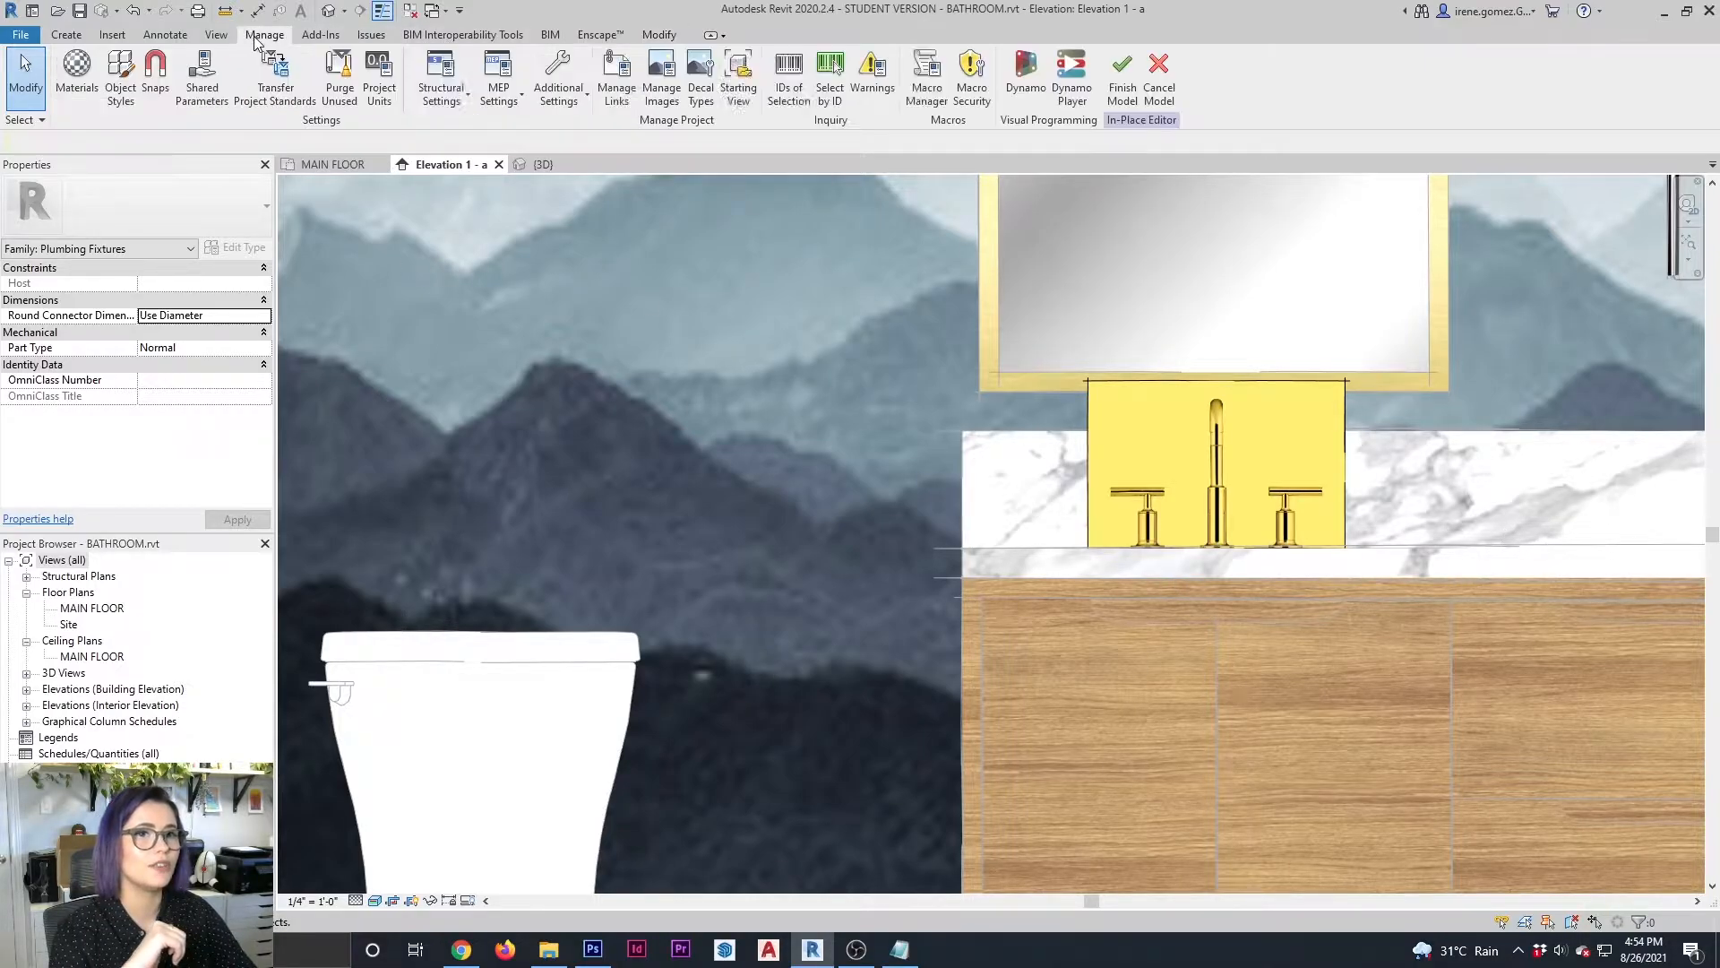
pyautogui.click(77, 77)
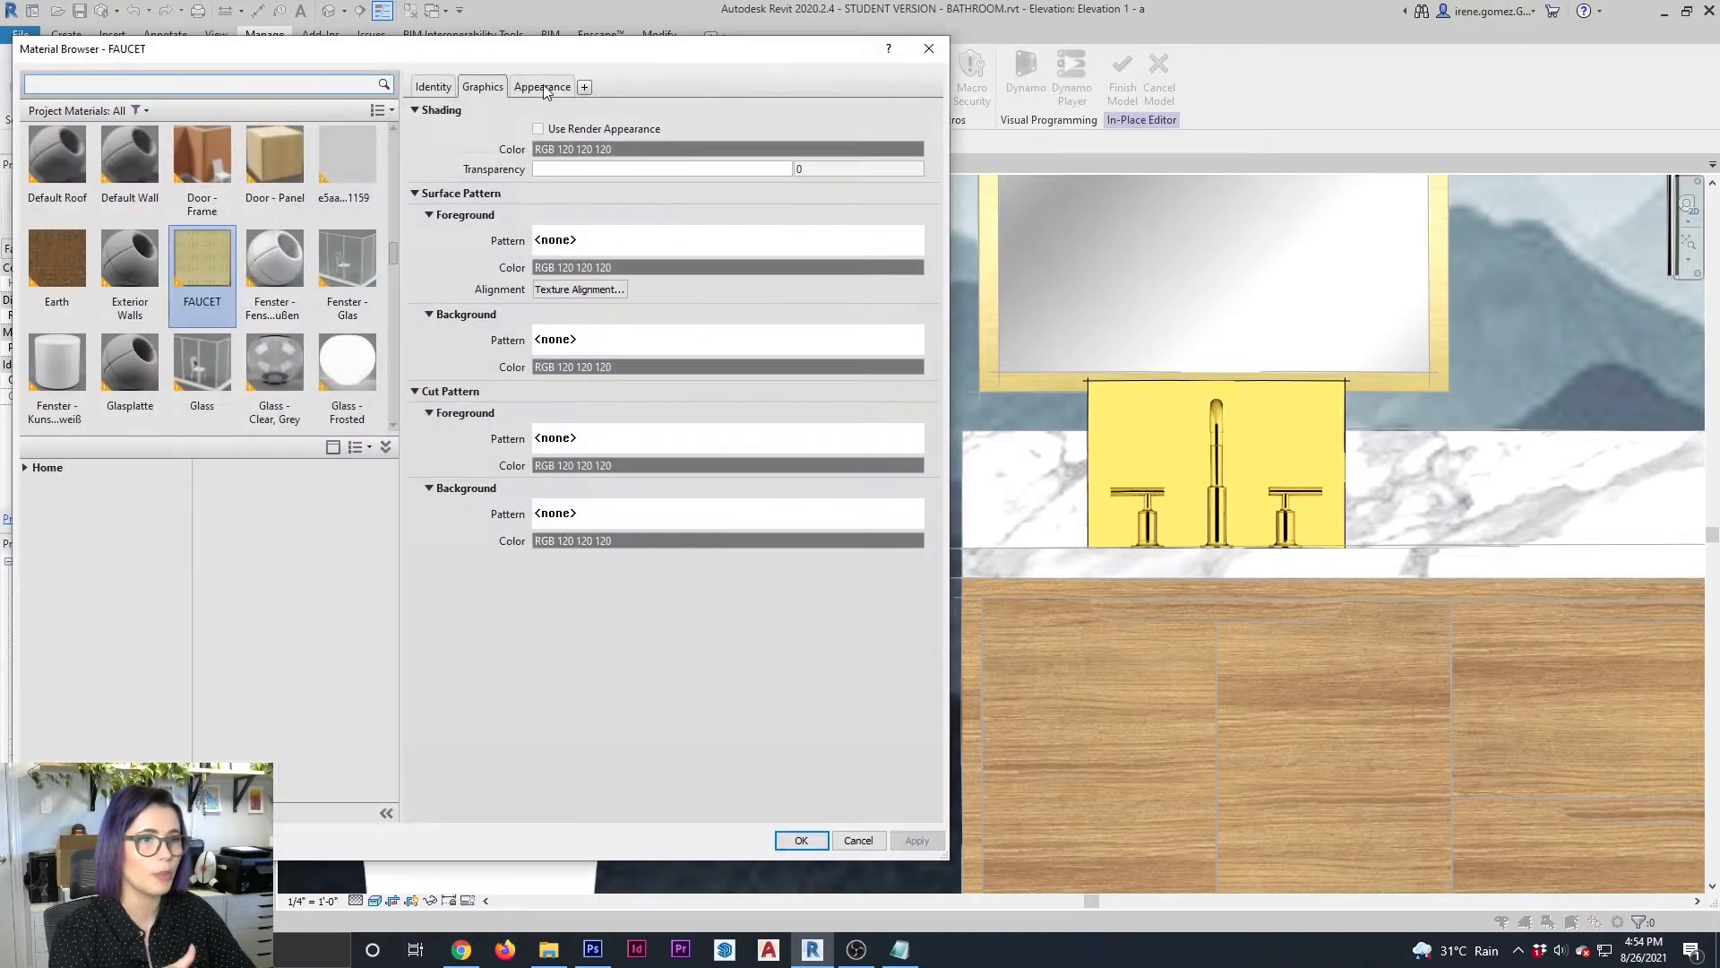
pyautogui.click(545, 88)
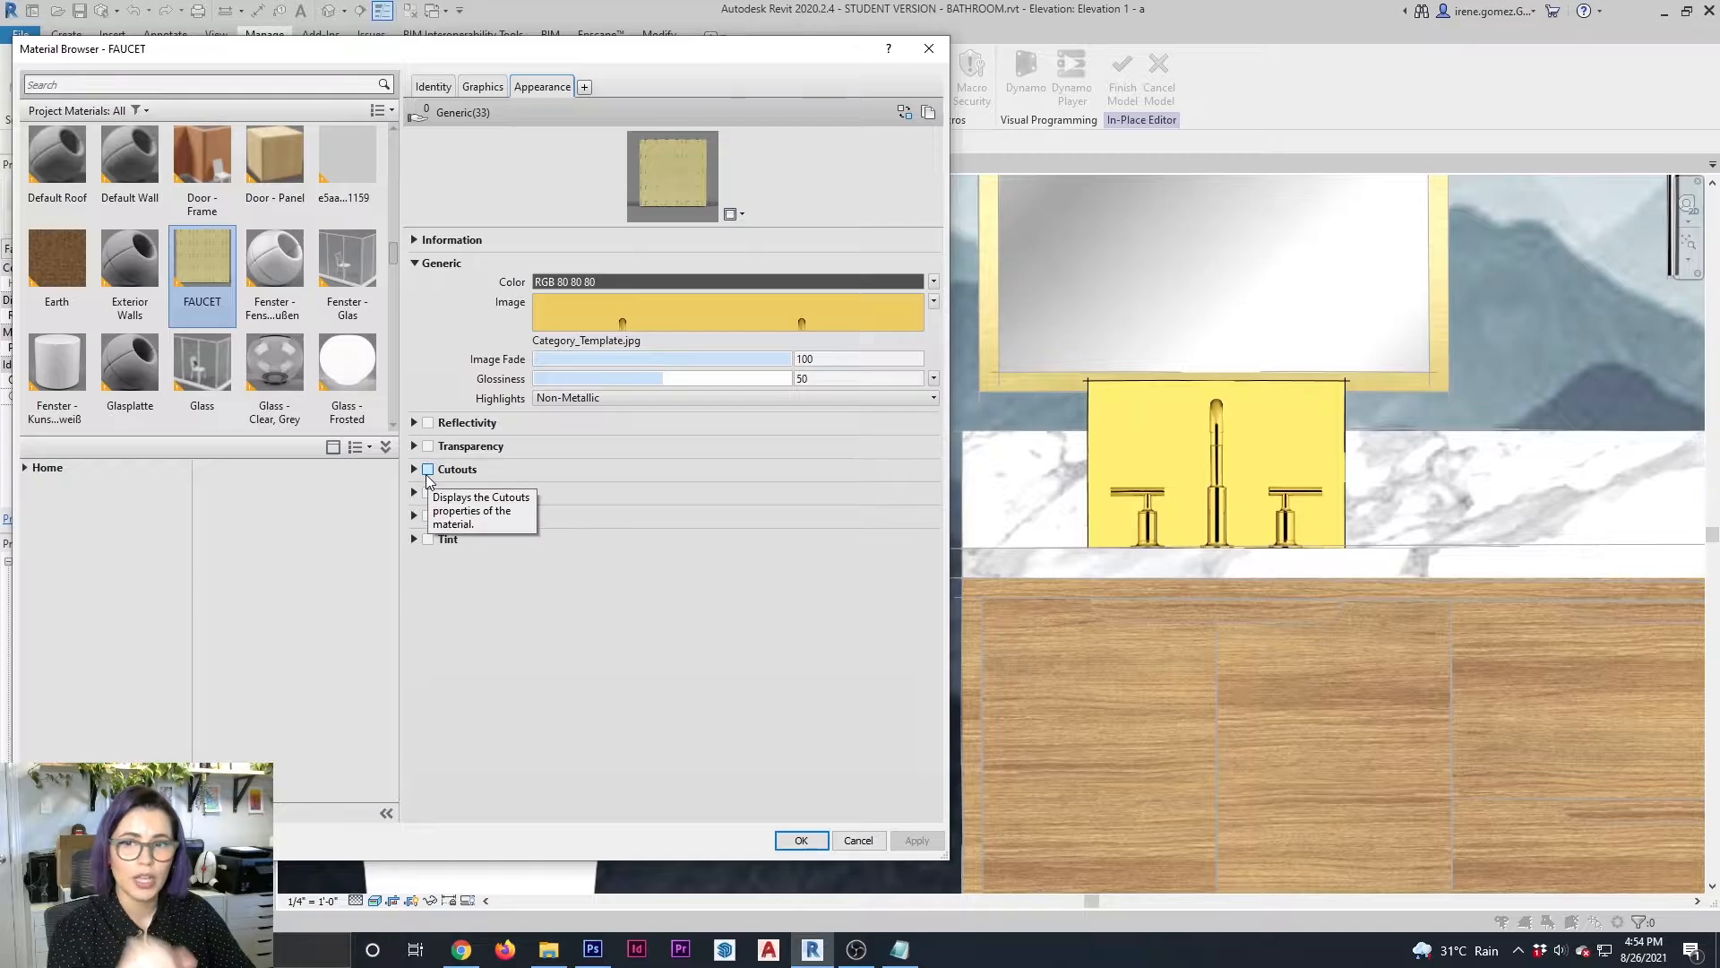
pyautogui.click(415, 470)
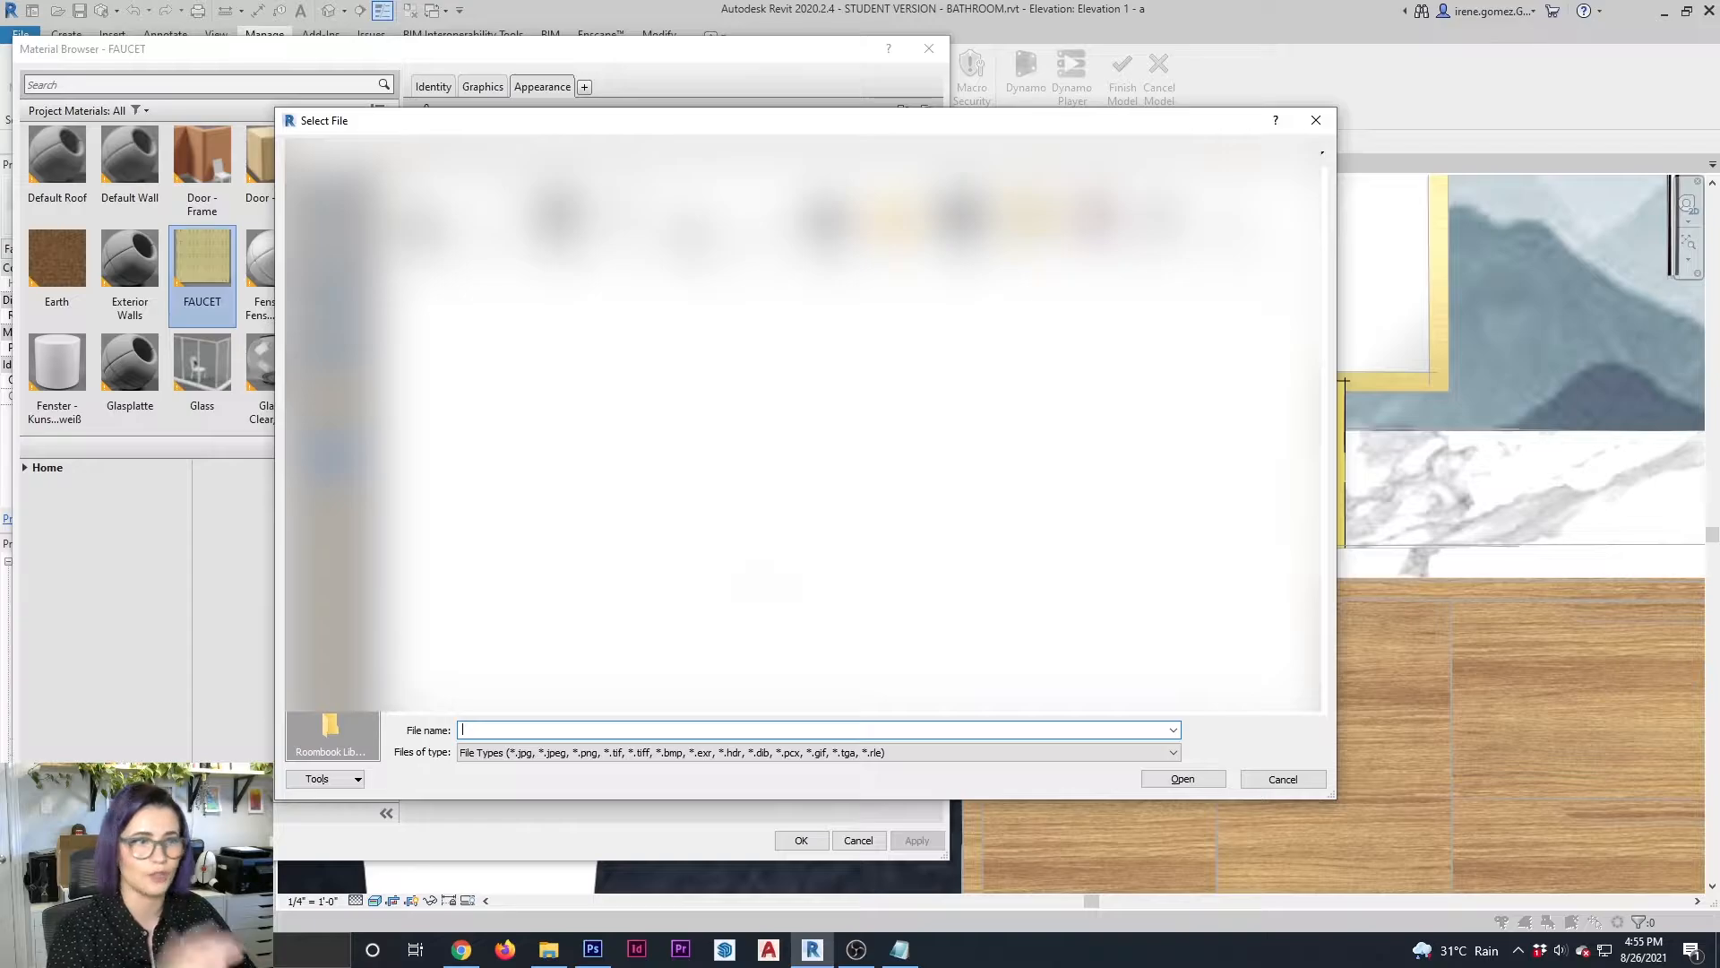
pyautogui.click(826, 235)
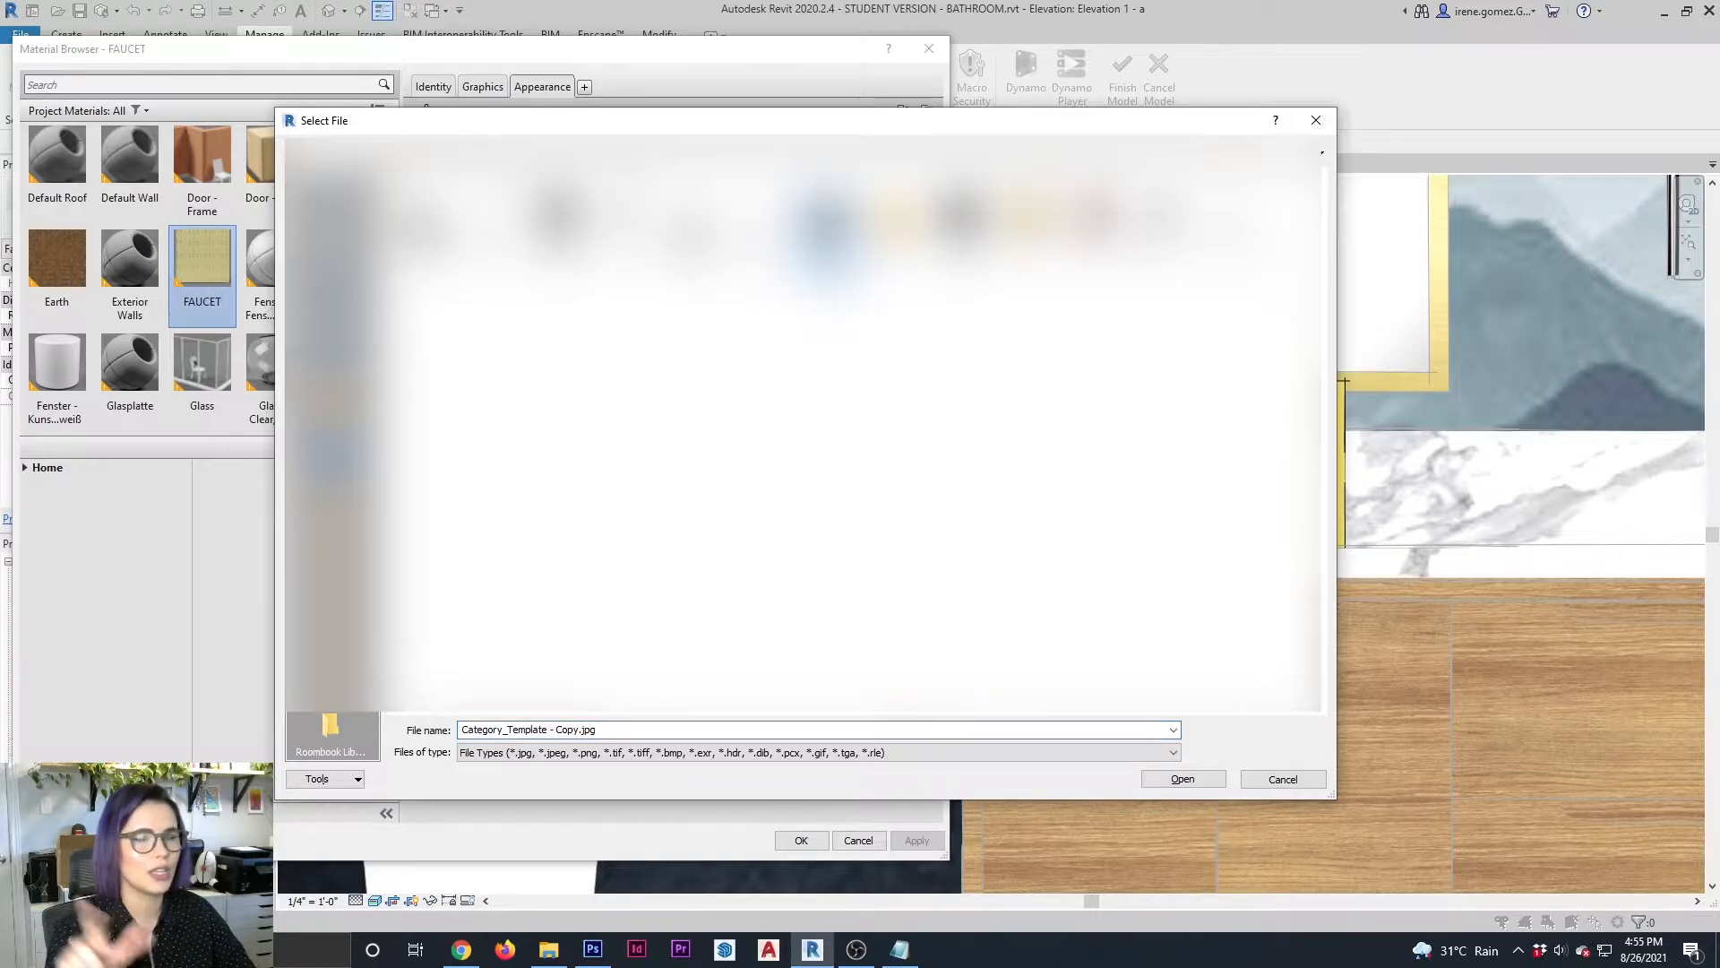
pyautogui.click(1183, 779)
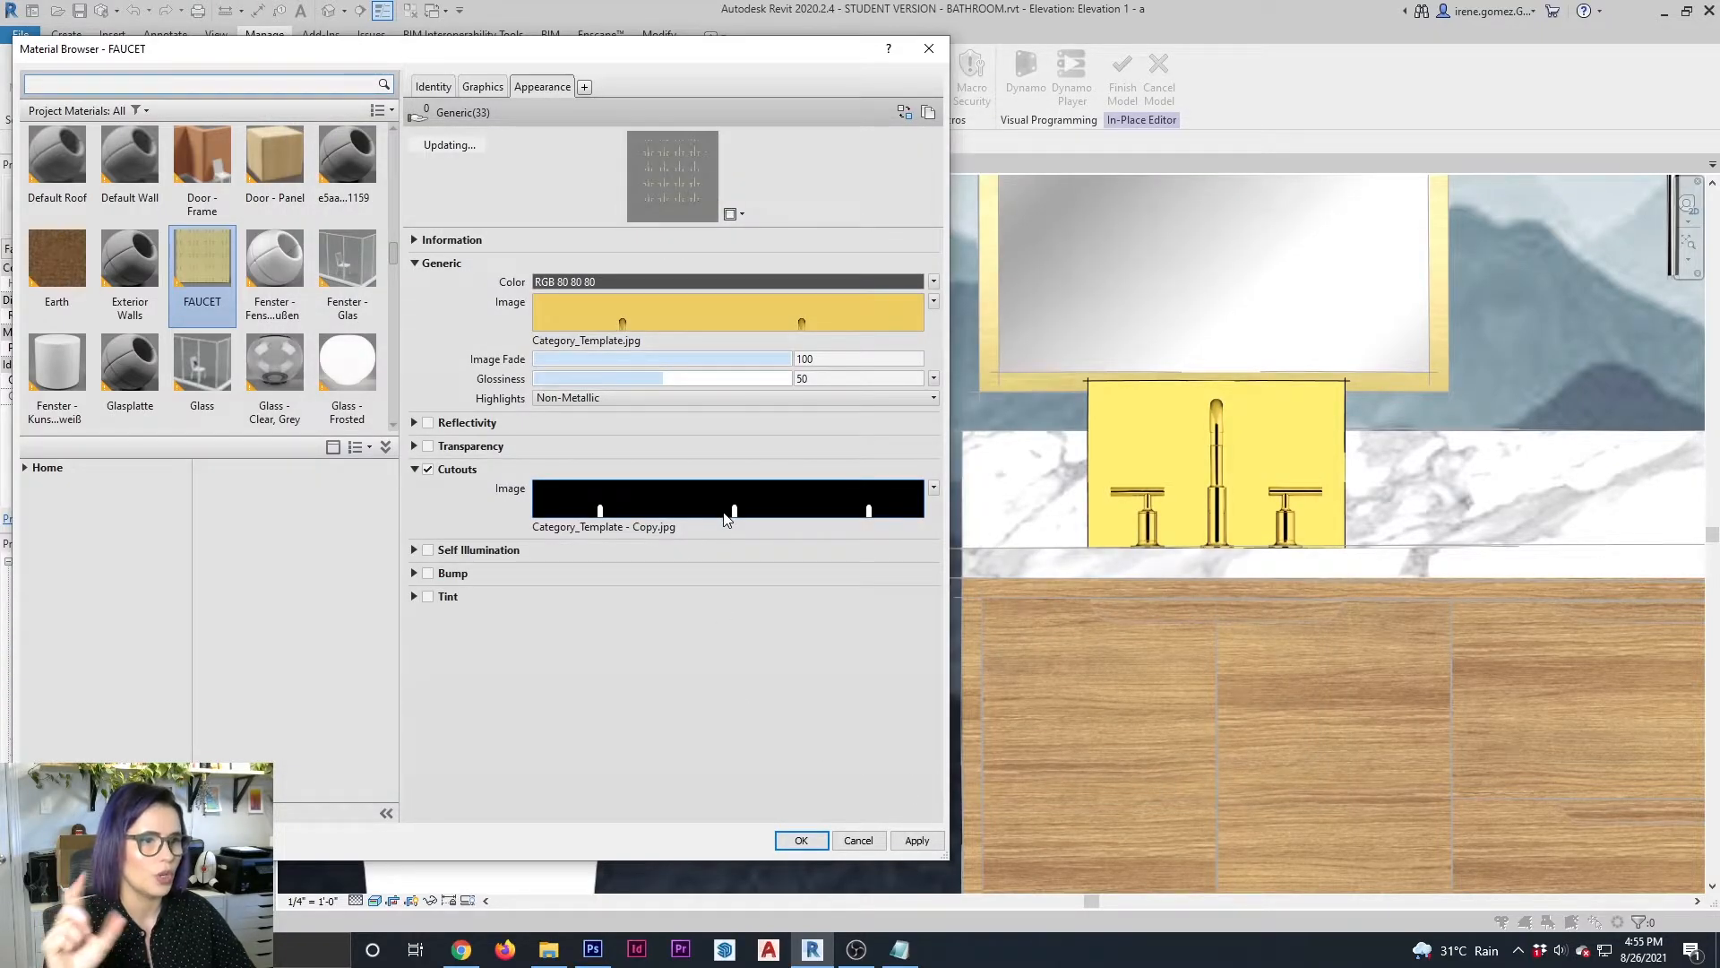
pyautogui.moveTo(705, 223); pyautogui.dragTo(707, 528)
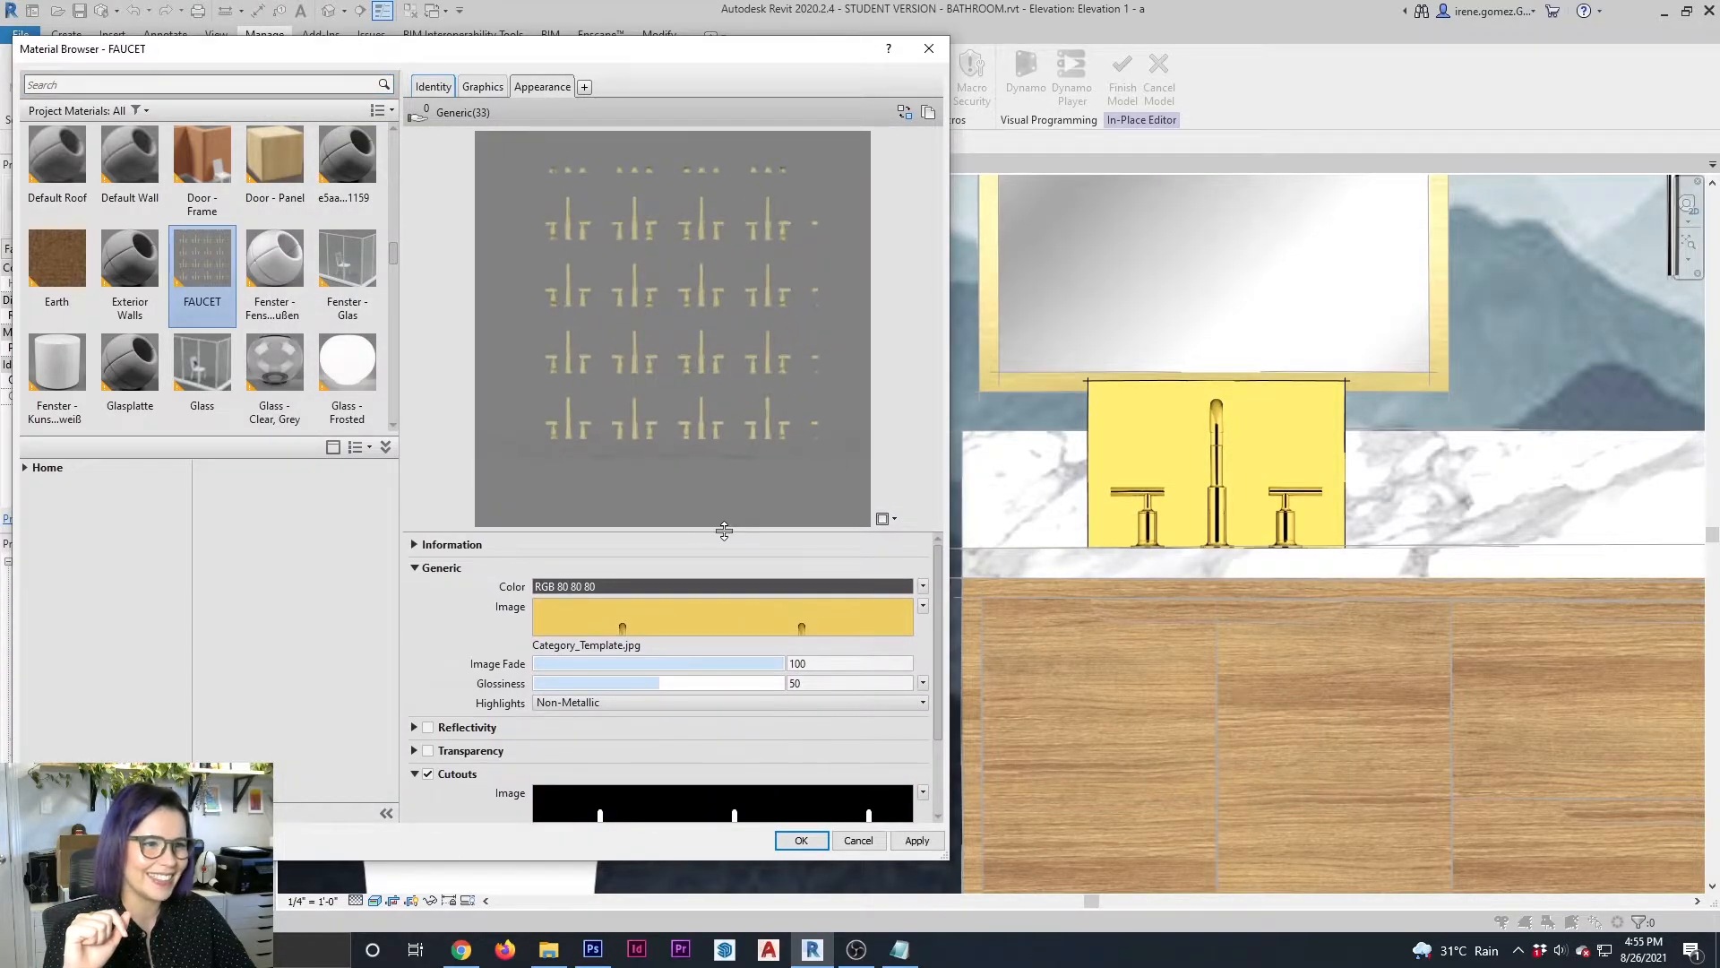
pyautogui.click(918, 840)
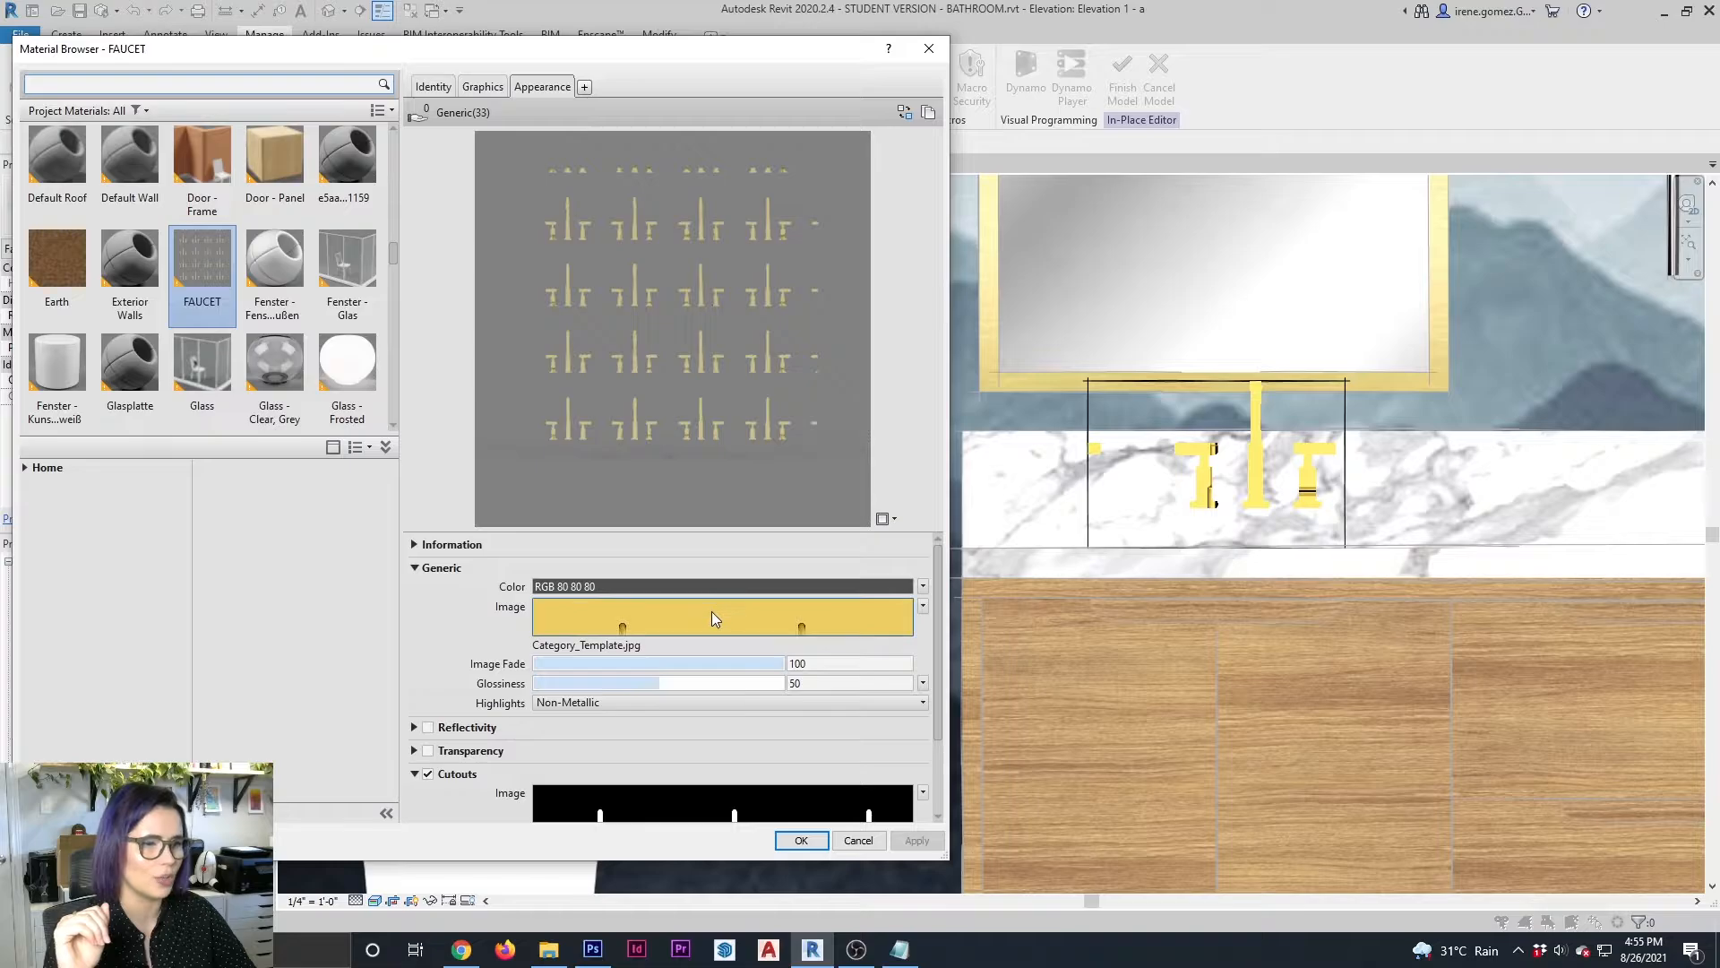
# Match the cutout mask's texture settings to the faucet image: 16" by 12" sample size, -2 1/4" vertical offset; apply and close the material
pyautogui.moveTo(712, 611)
pyautogui.click(676, 621)
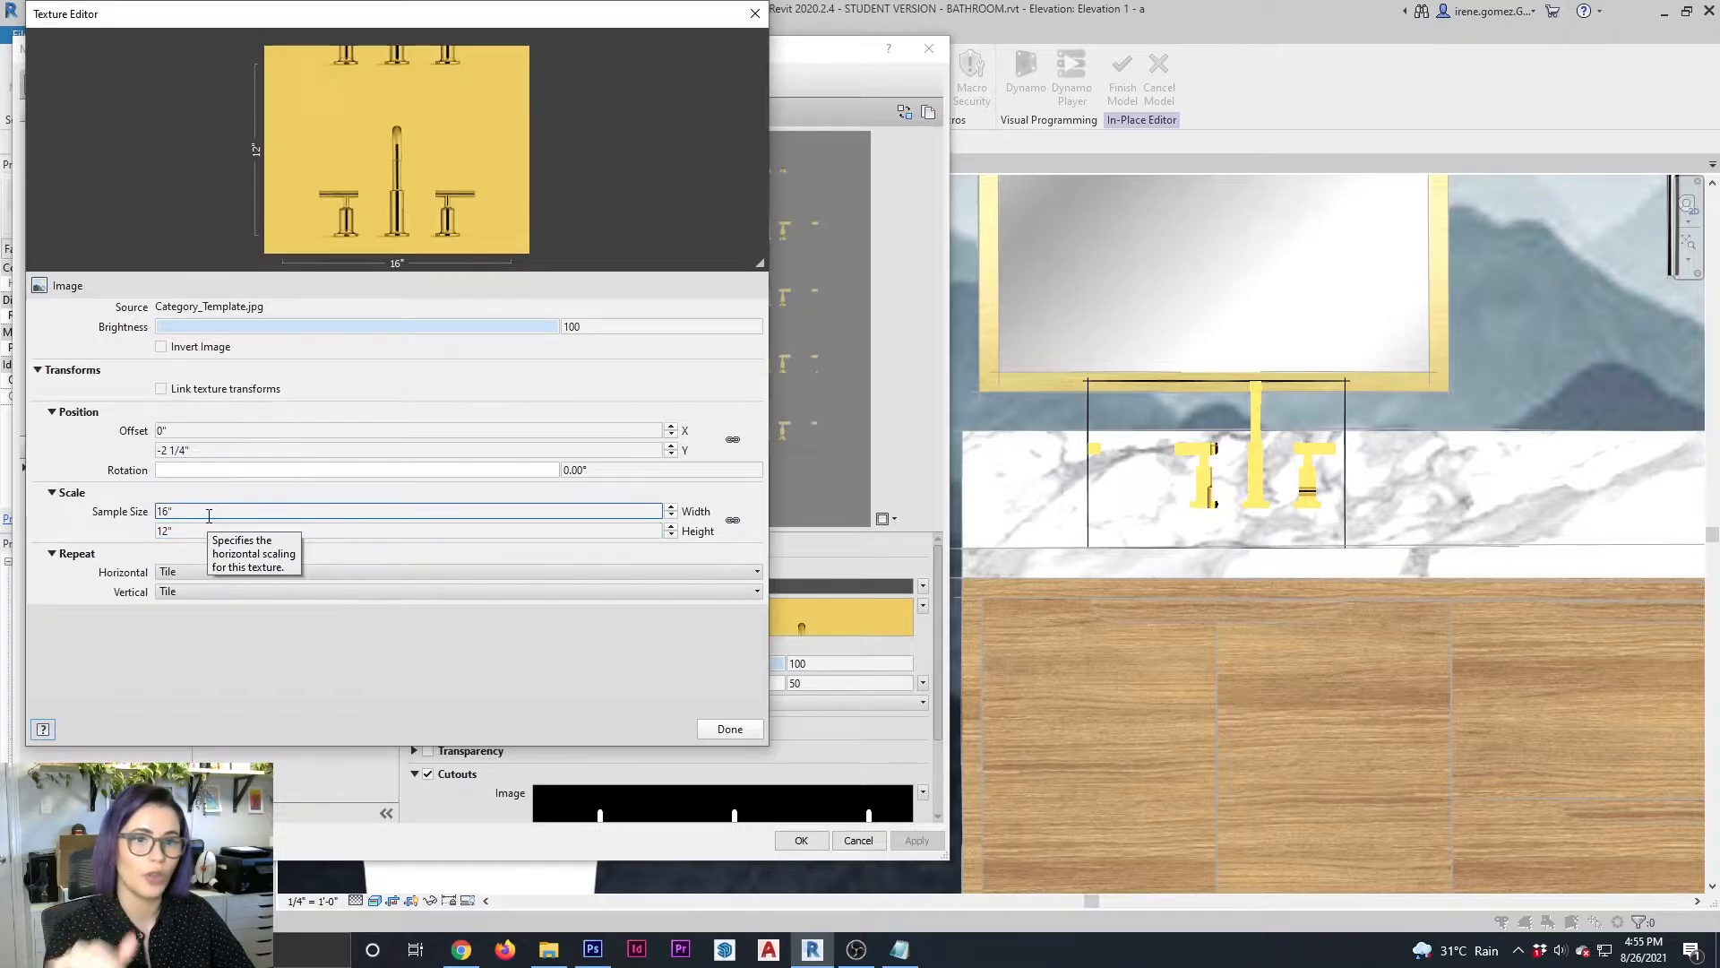
pyautogui.click(730, 728)
pyautogui.click(915, 840)
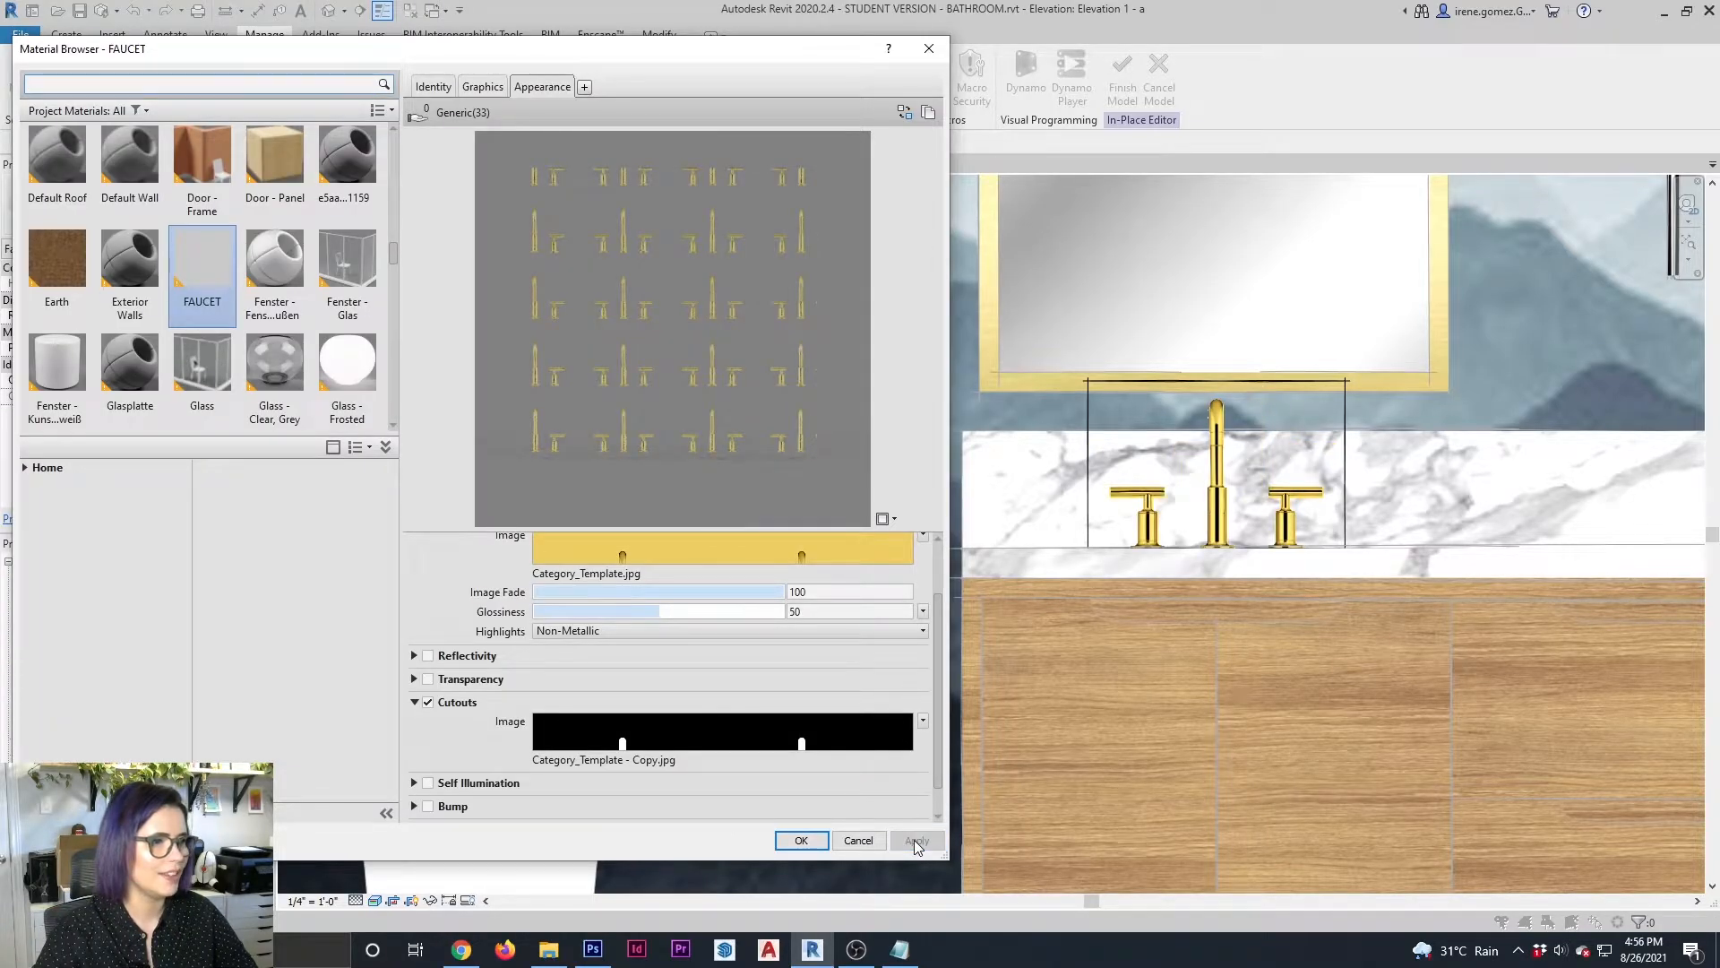
pyautogui.click(806, 840)
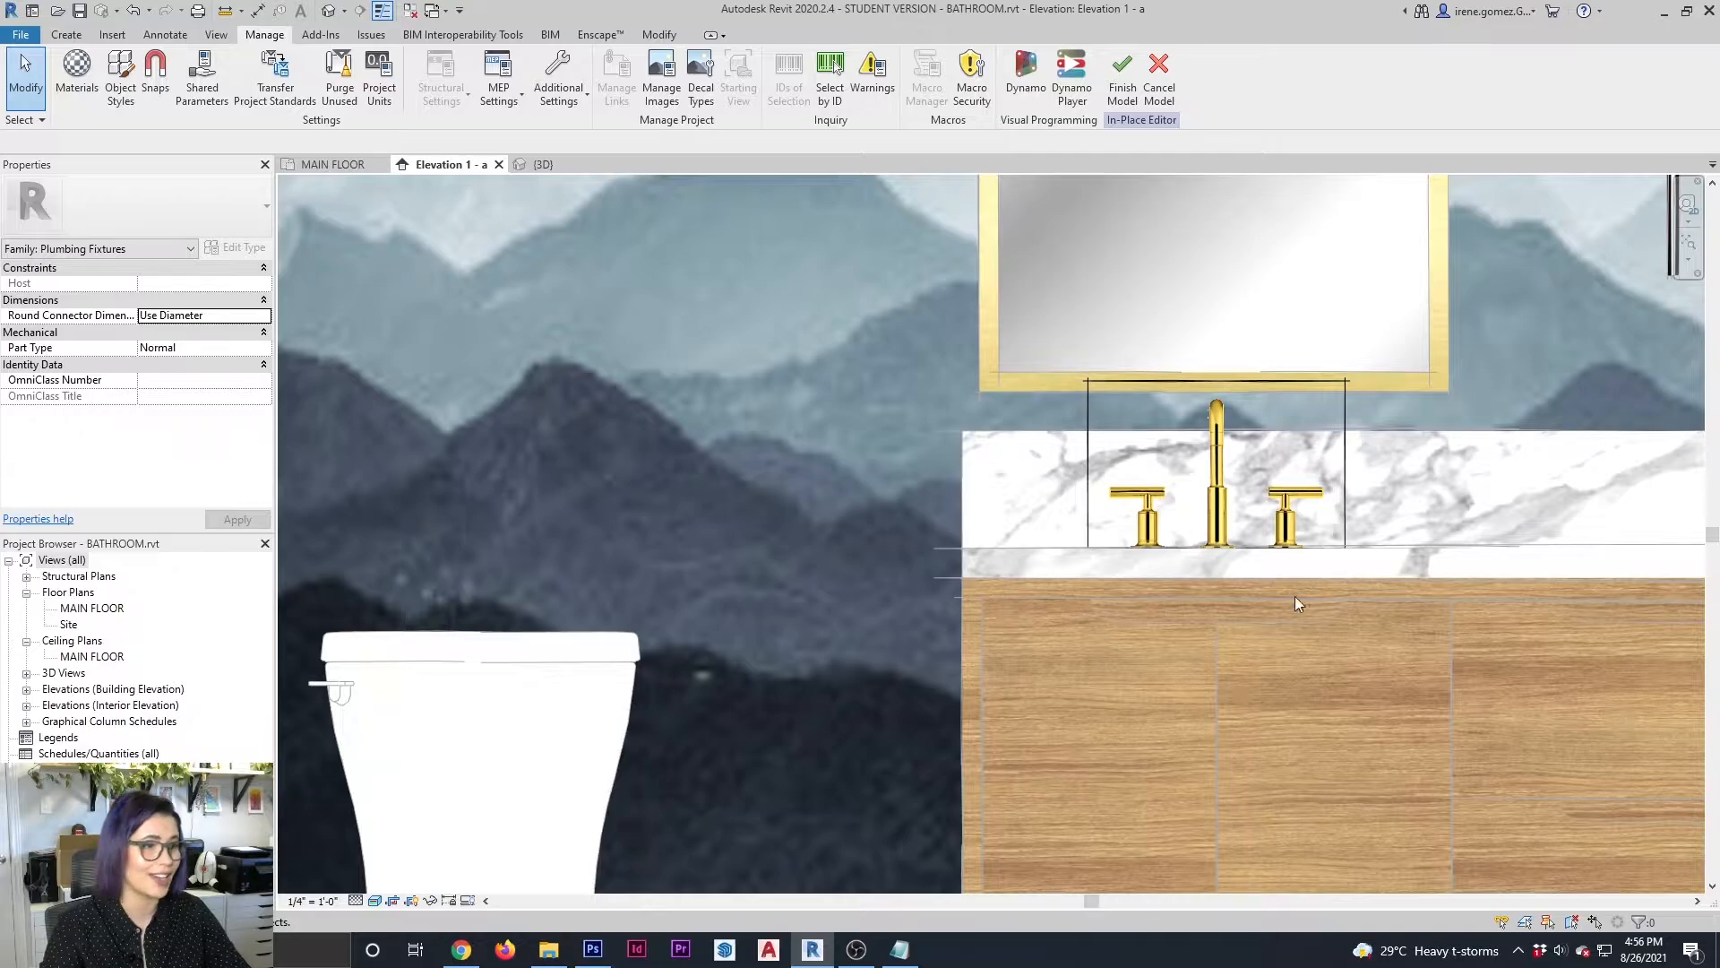
# Finish the in-place faucet model and return to the full vanity elevation
pyautogui.scroll(-1, 964, 622)
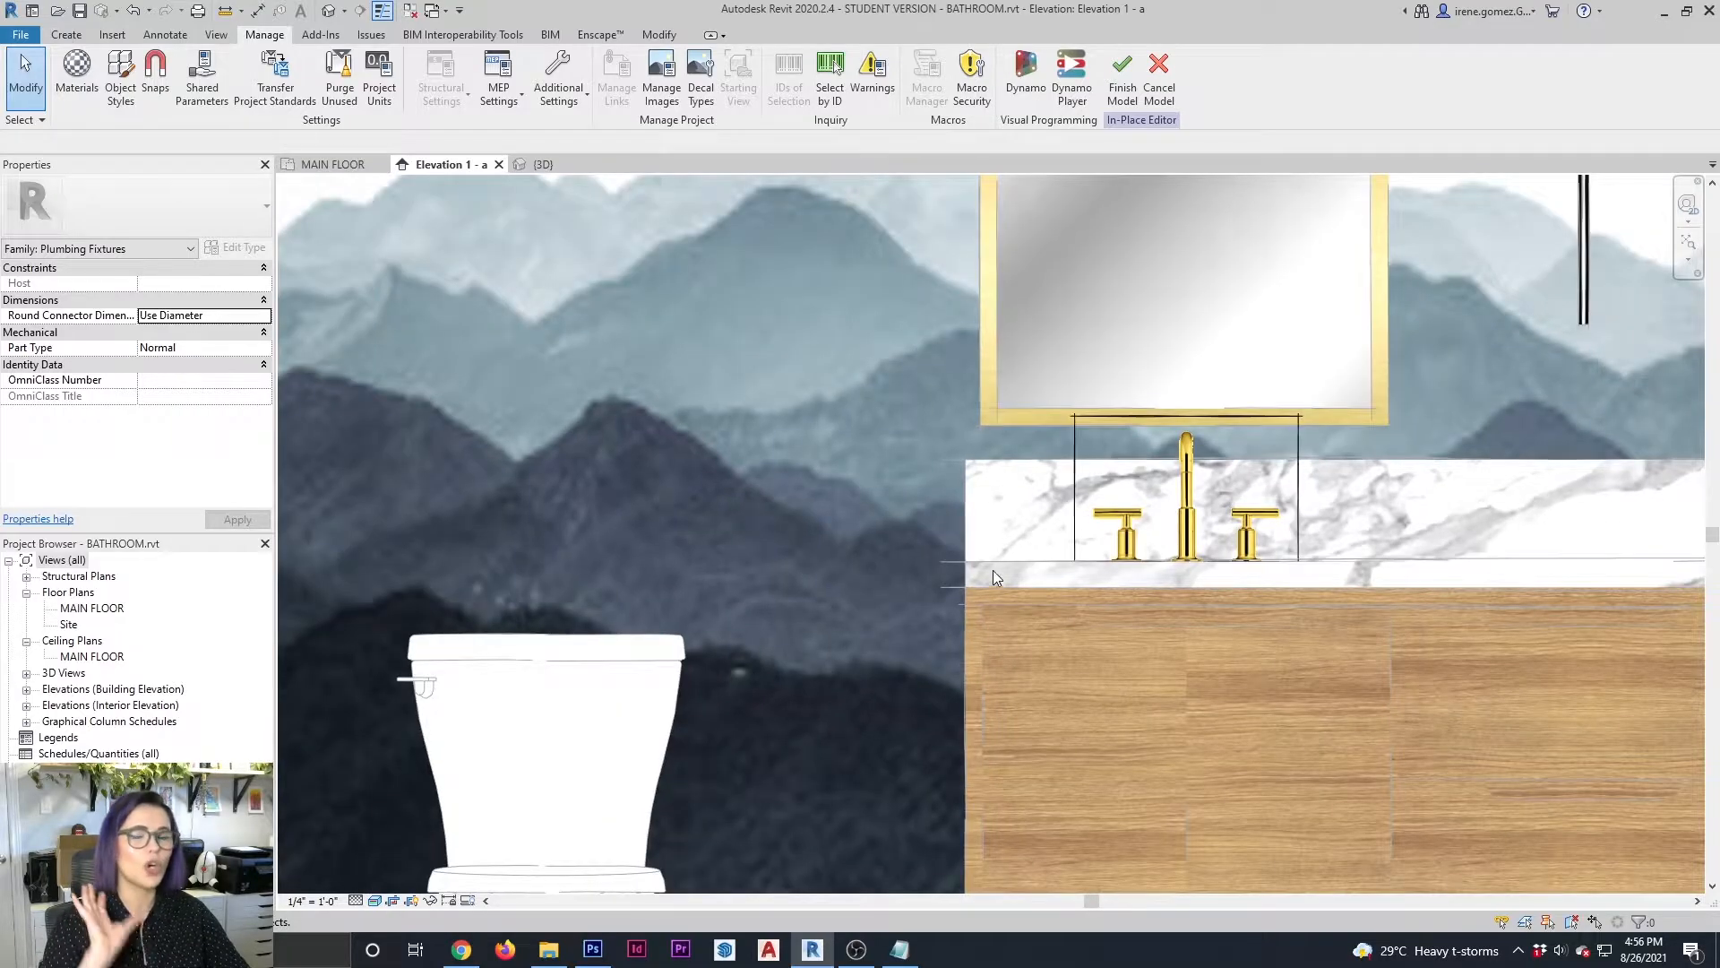
pyautogui.click(1122, 72)
pyautogui.scroll(-2, 715, 575)
pyautogui.moveTo(713, 552); pyautogui.dragTo(643, 540, button='middle')
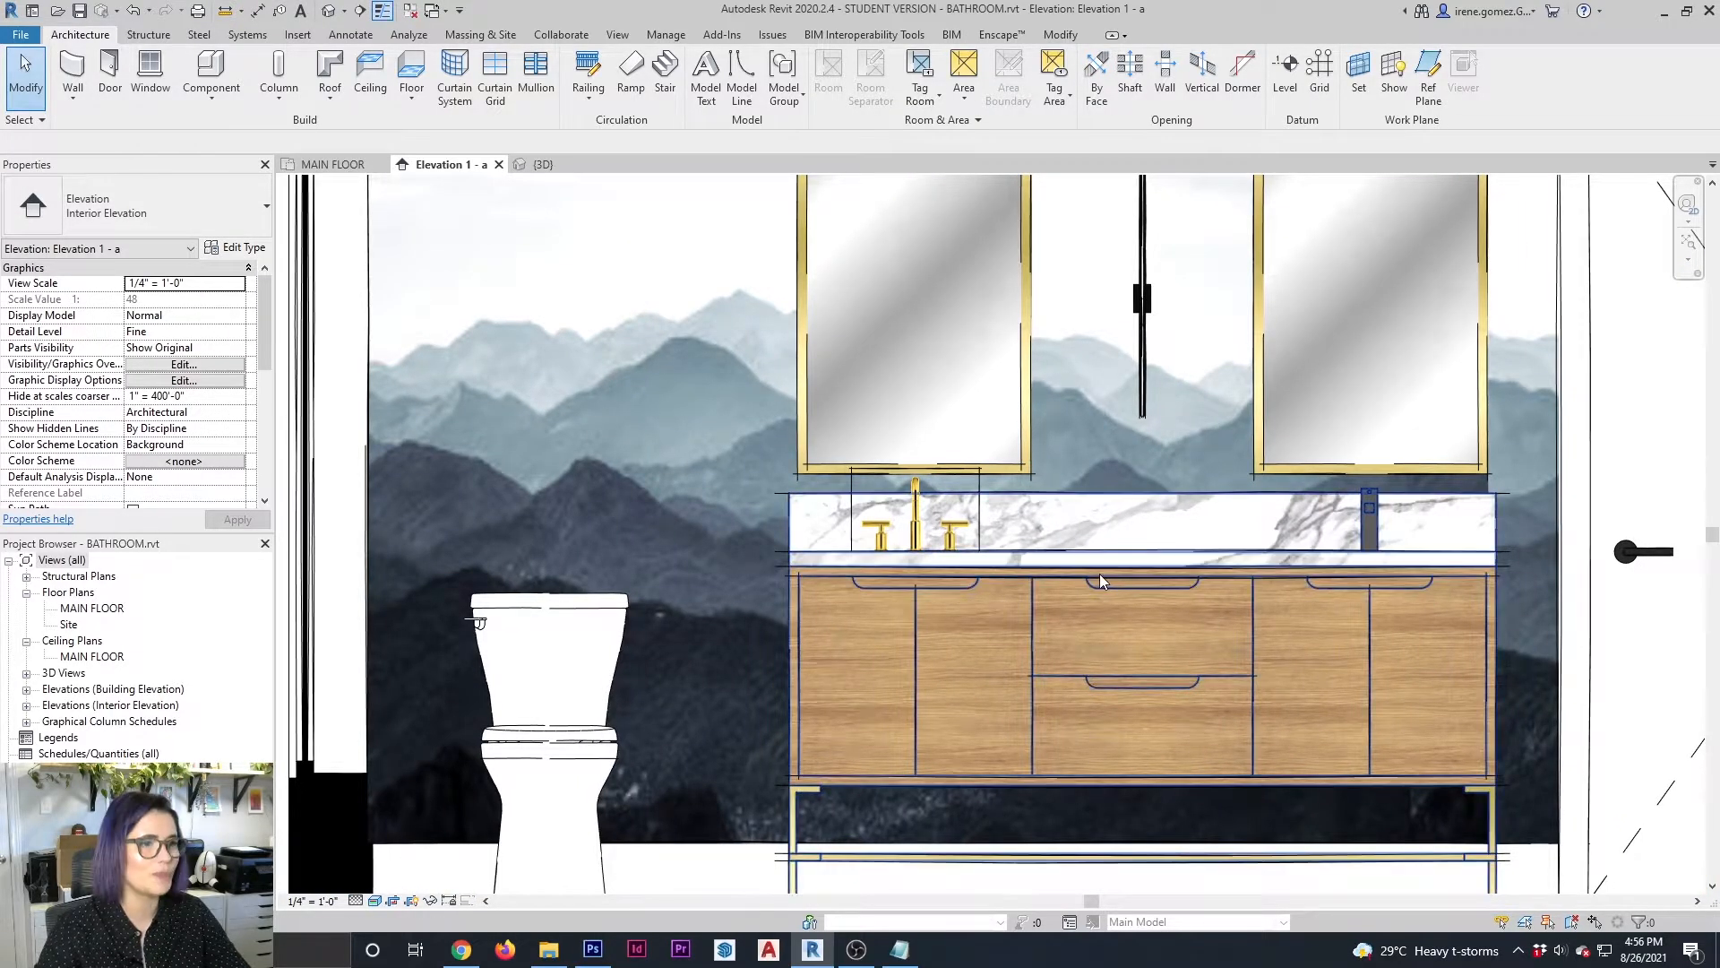
# Use Linework with the <Invisible lines> style to hide the left, top and right edges of the faucet block in the elevation
pyautogui.scroll(2, 1065, 565)
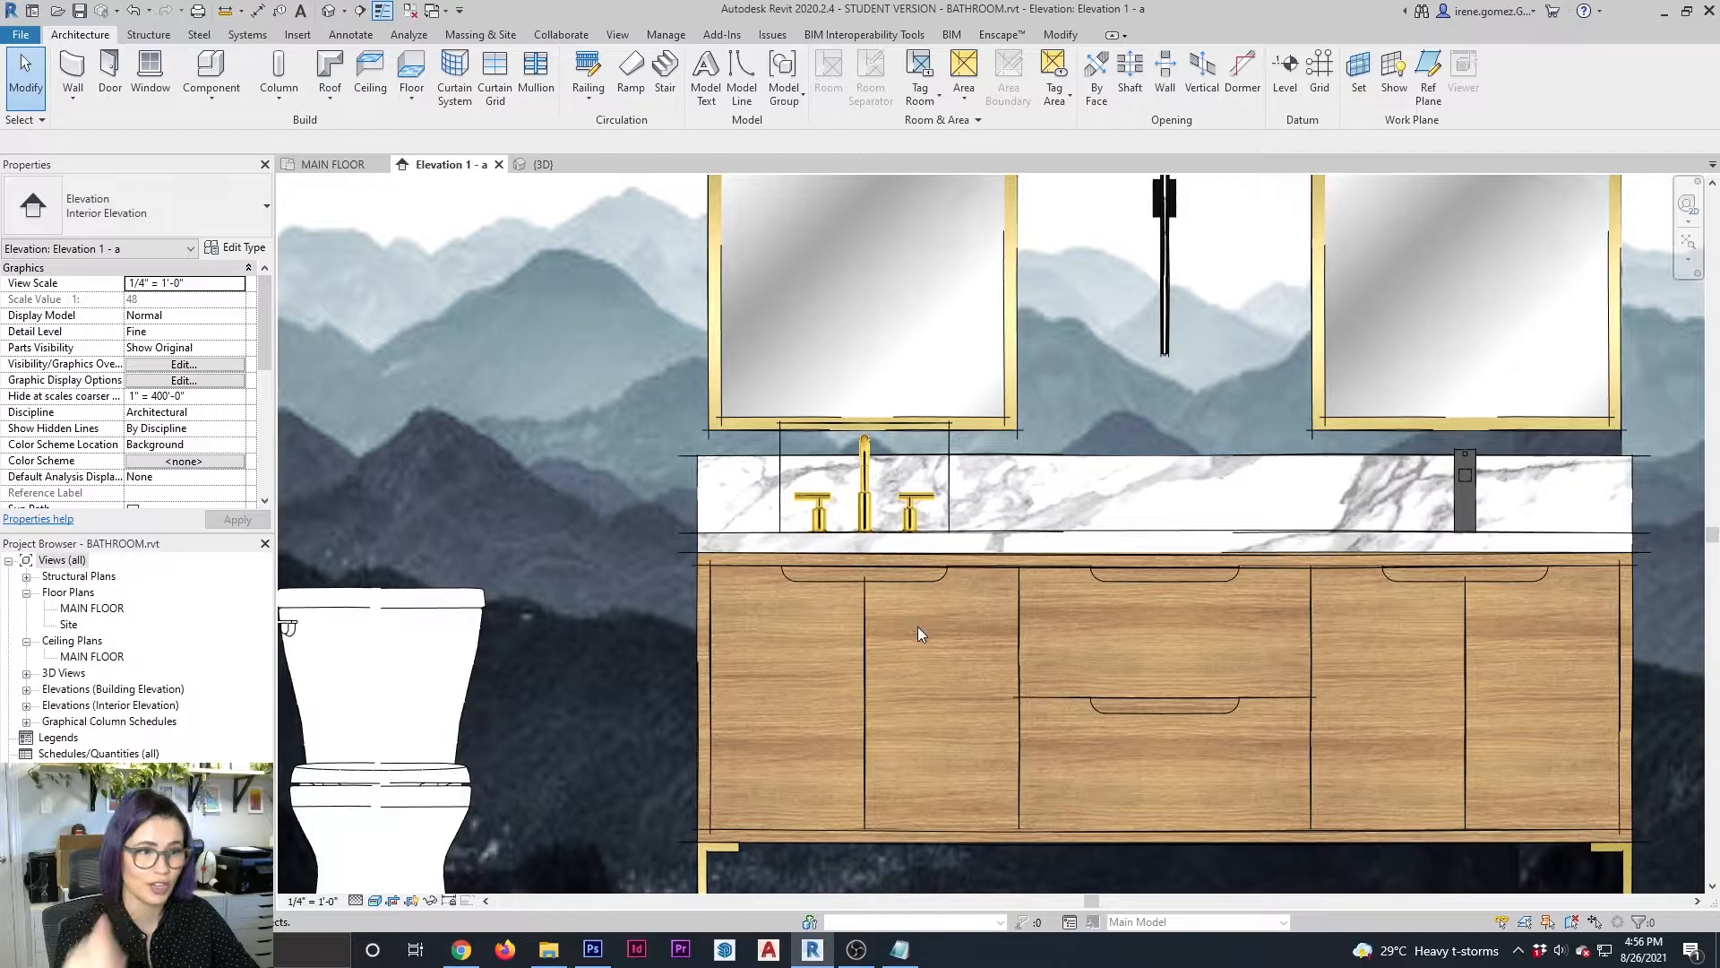
pyautogui.moveTo(984, 525); pyautogui.dragTo(1093, 525, button='middle')
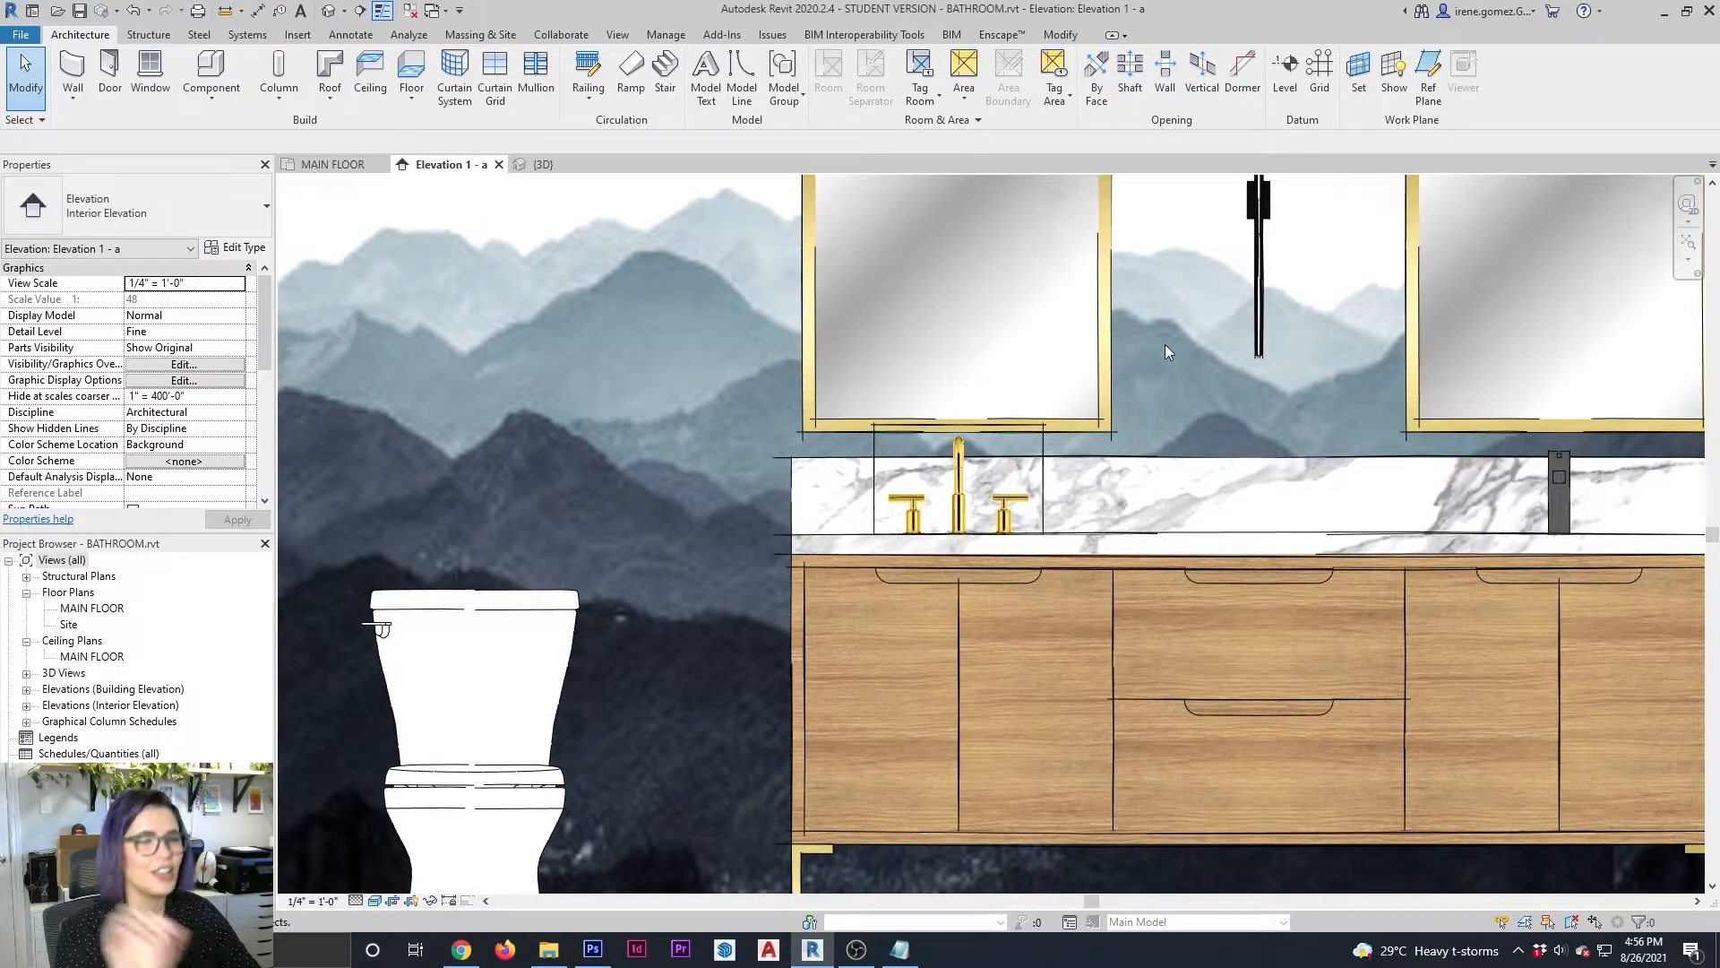
pyautogui.scroll(1, 1034, 437)
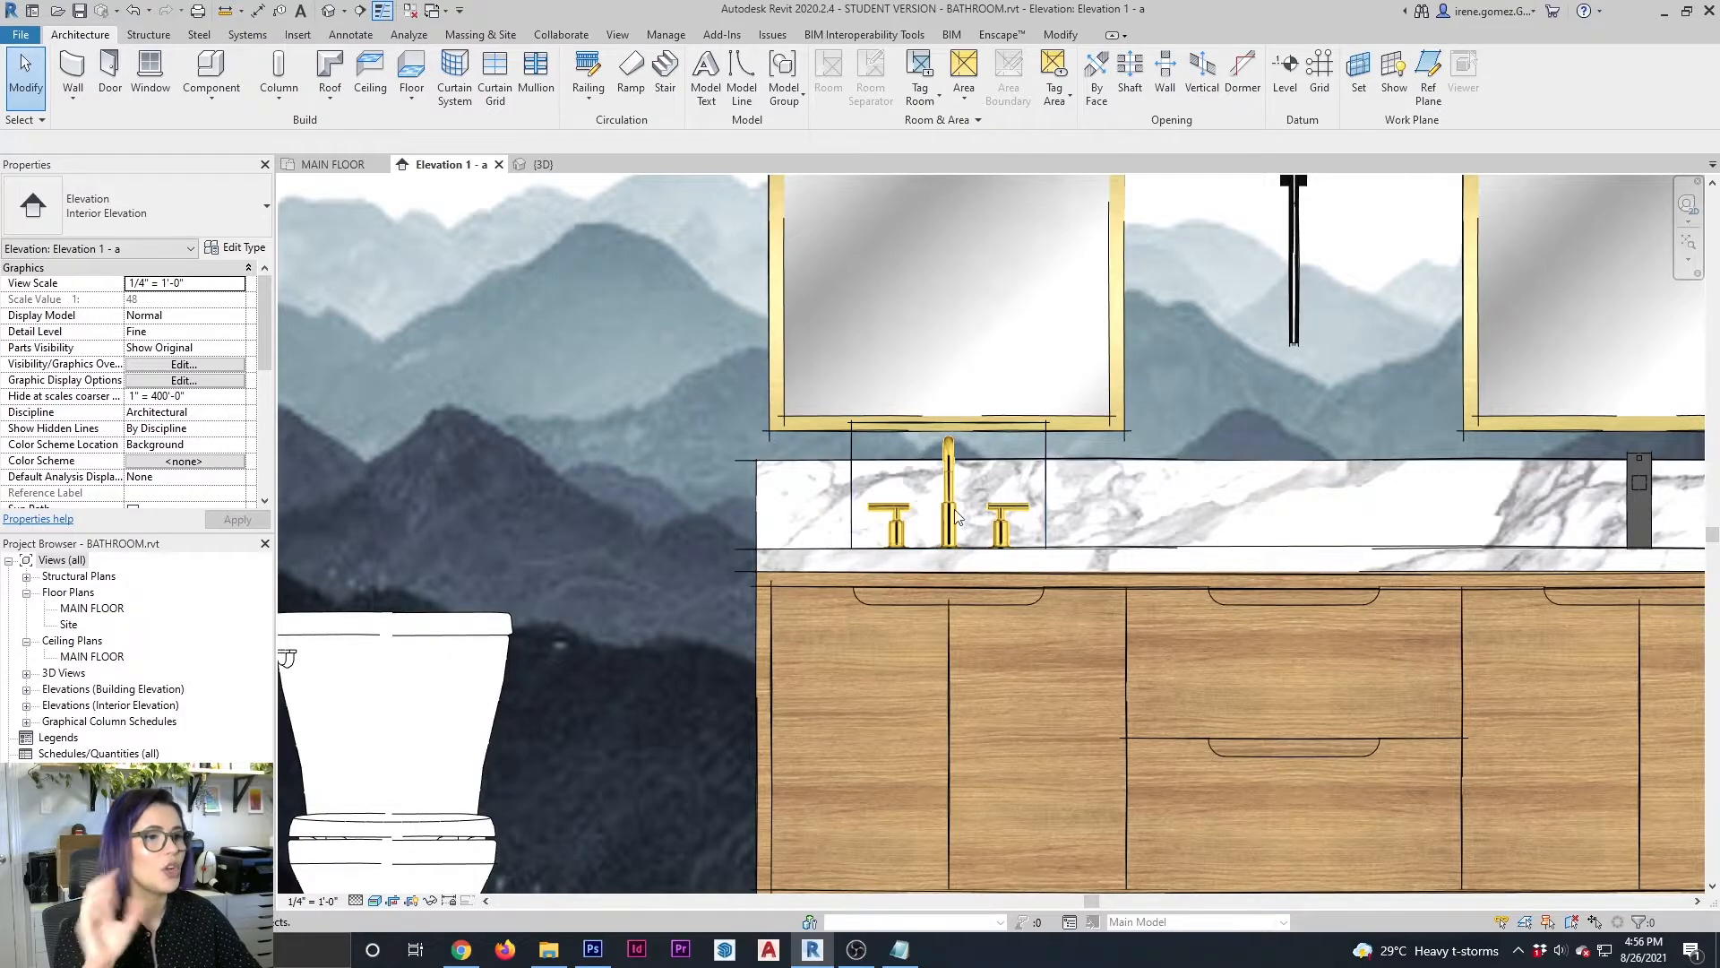
pyautogui.click(1066, 40)
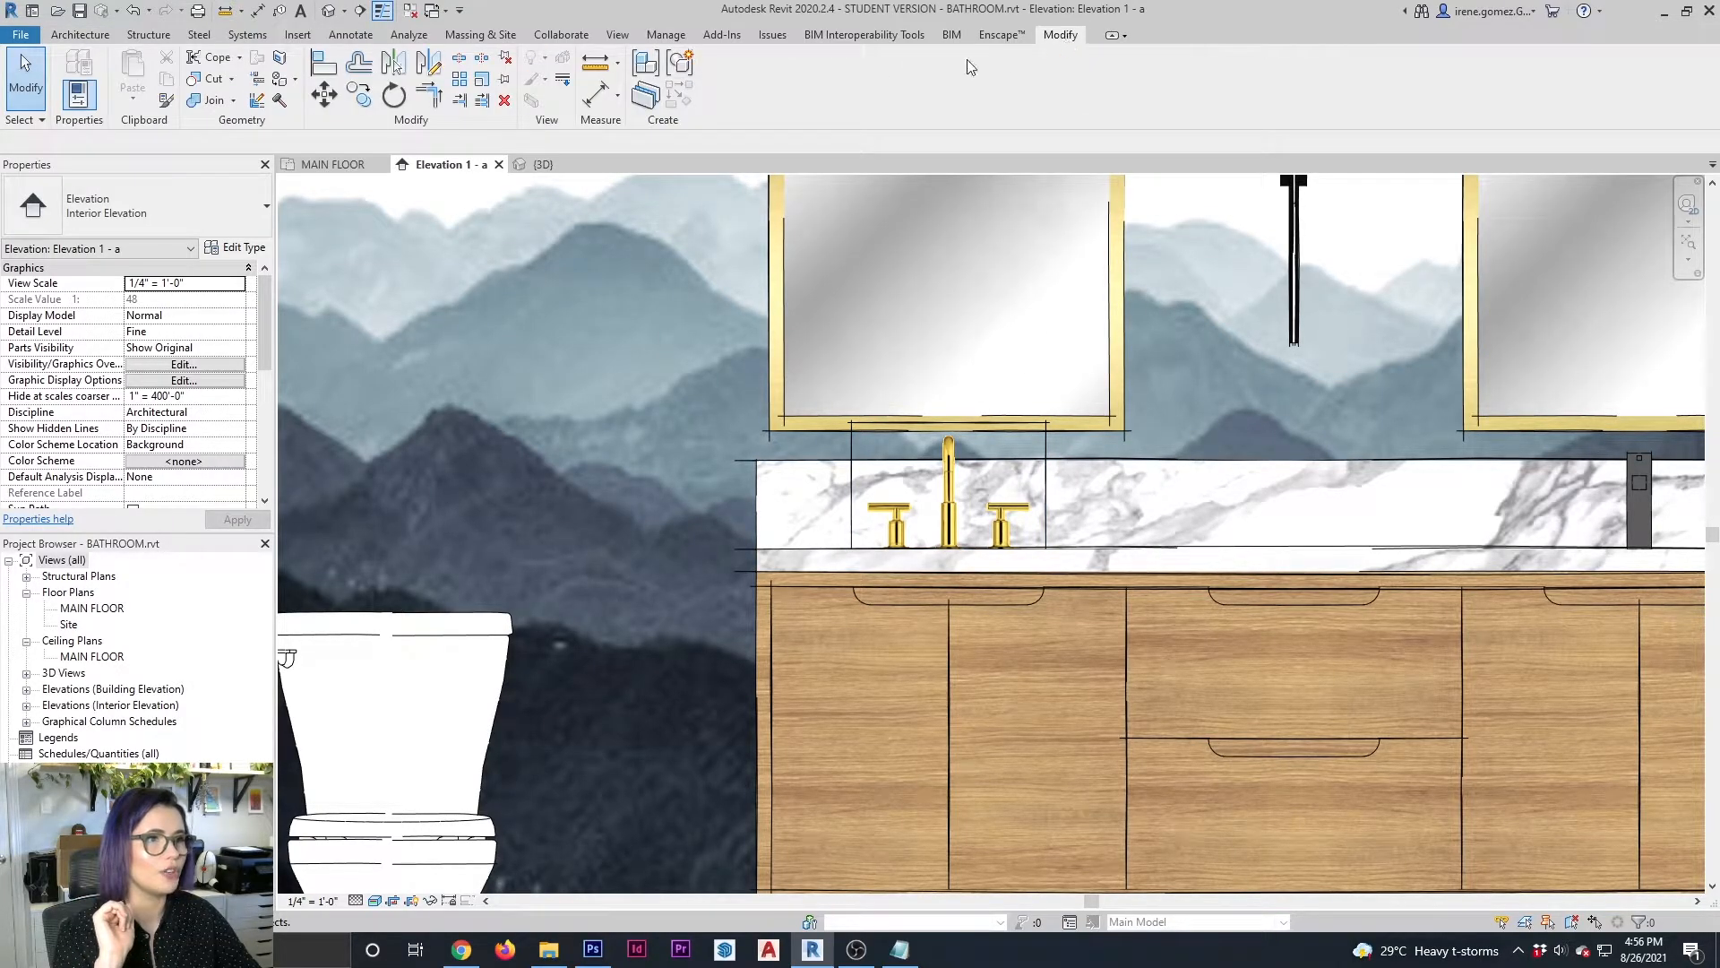
pyautogui.click(562, 83)
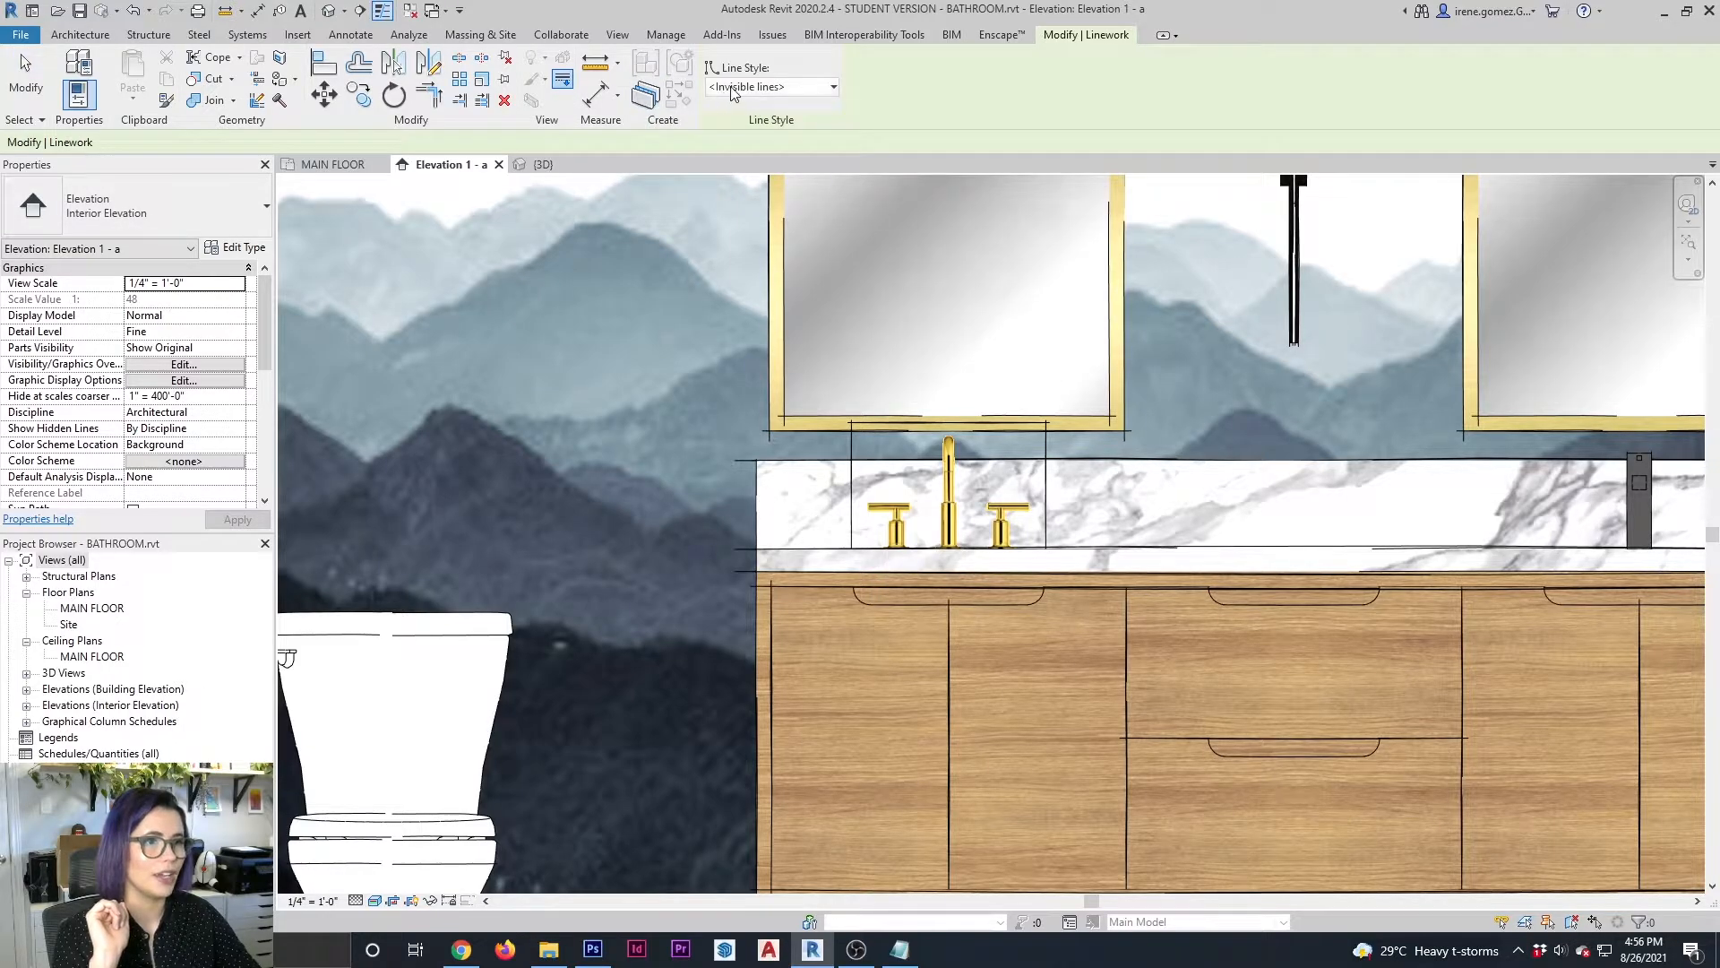
pyautogui.click(854, 455)
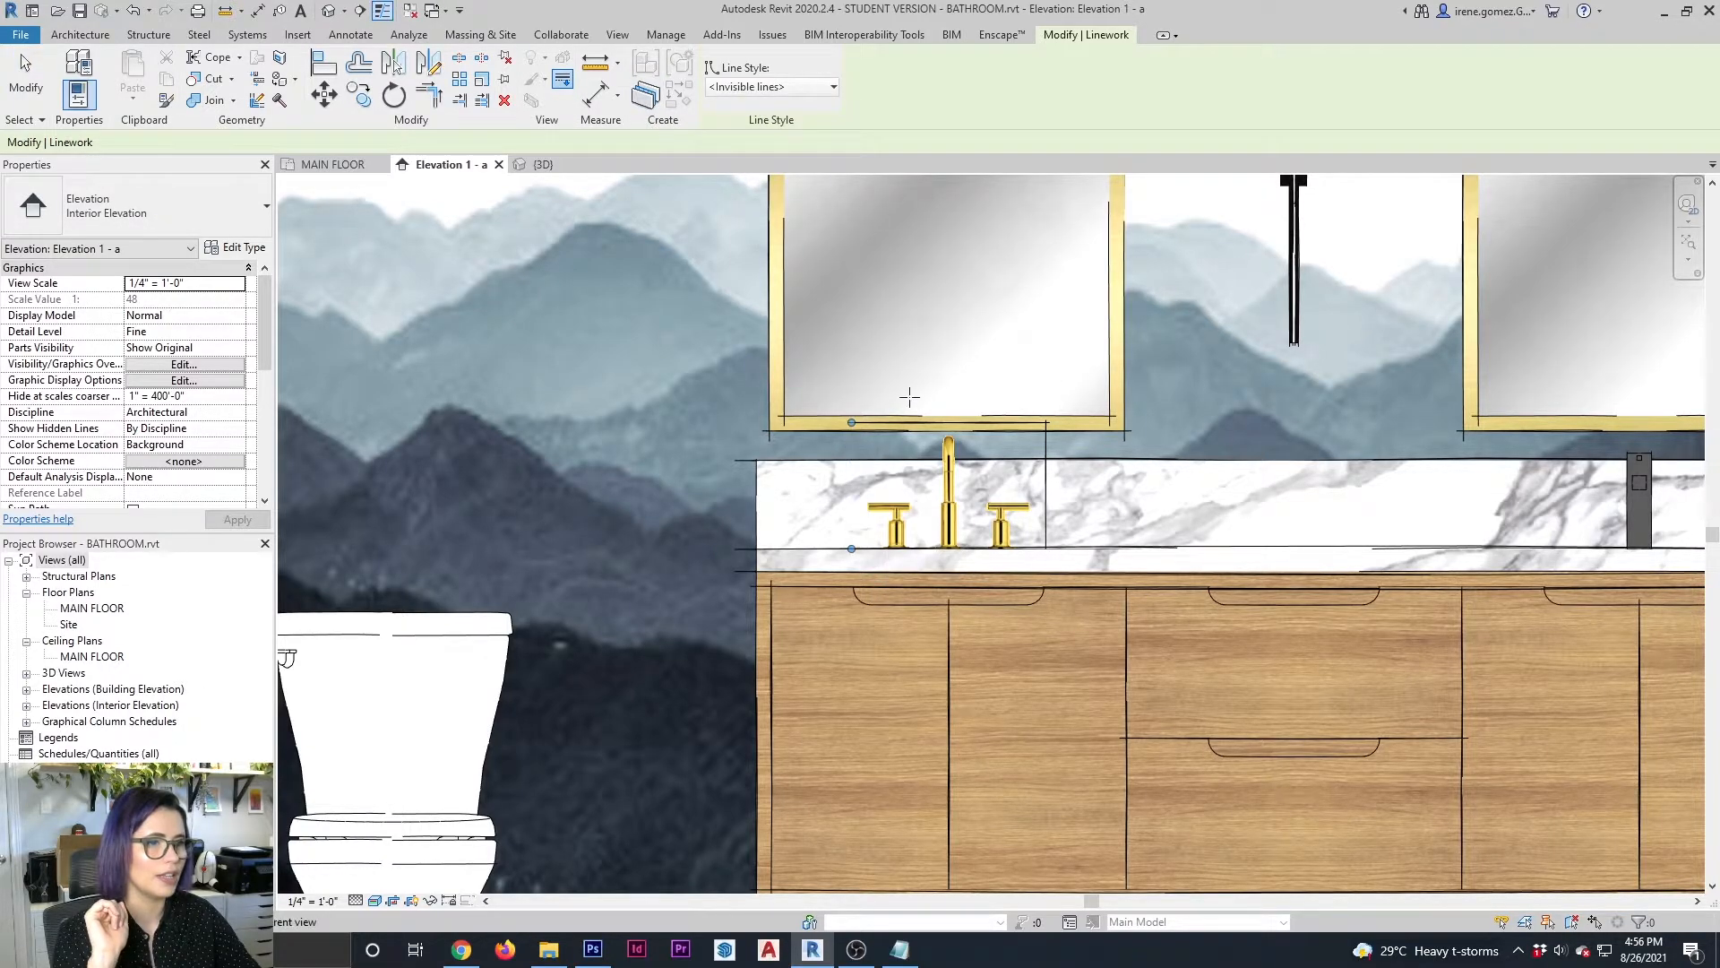
pyautogui.click(873, 423)
pyautogui.click(1046, 445)
pyautogui.press('Escape')
pyautogui.scroll(-2, 706, 513)
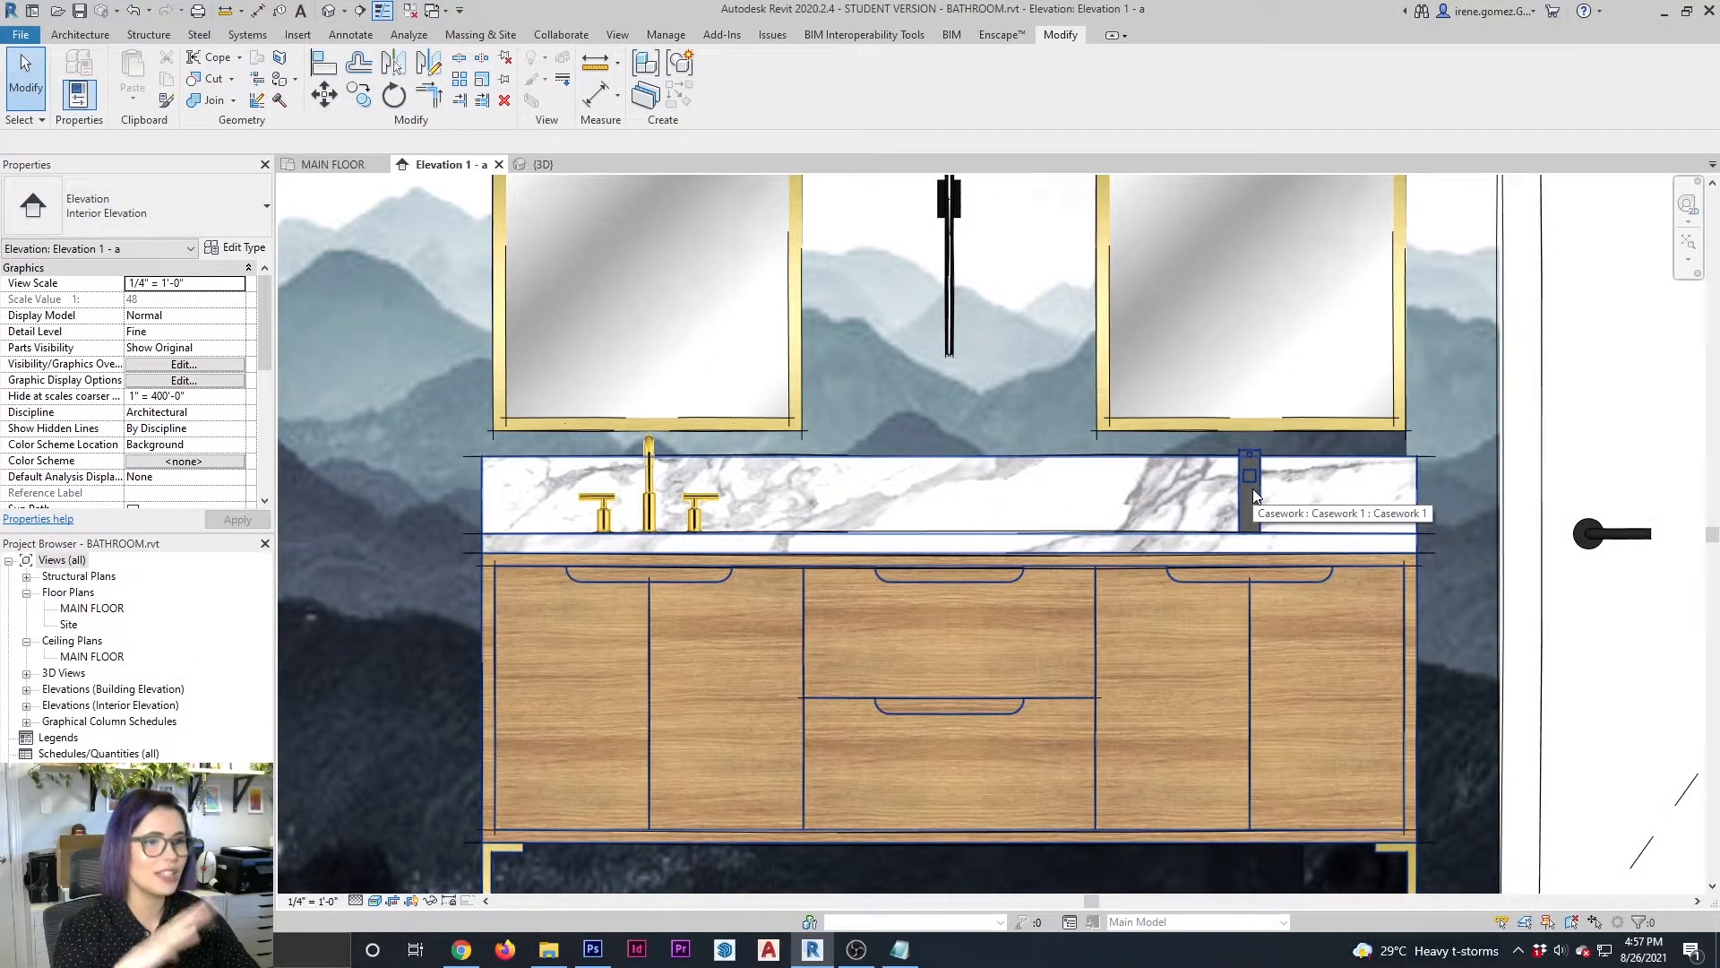
pyautogui.scroll(-2, 1252, 488)
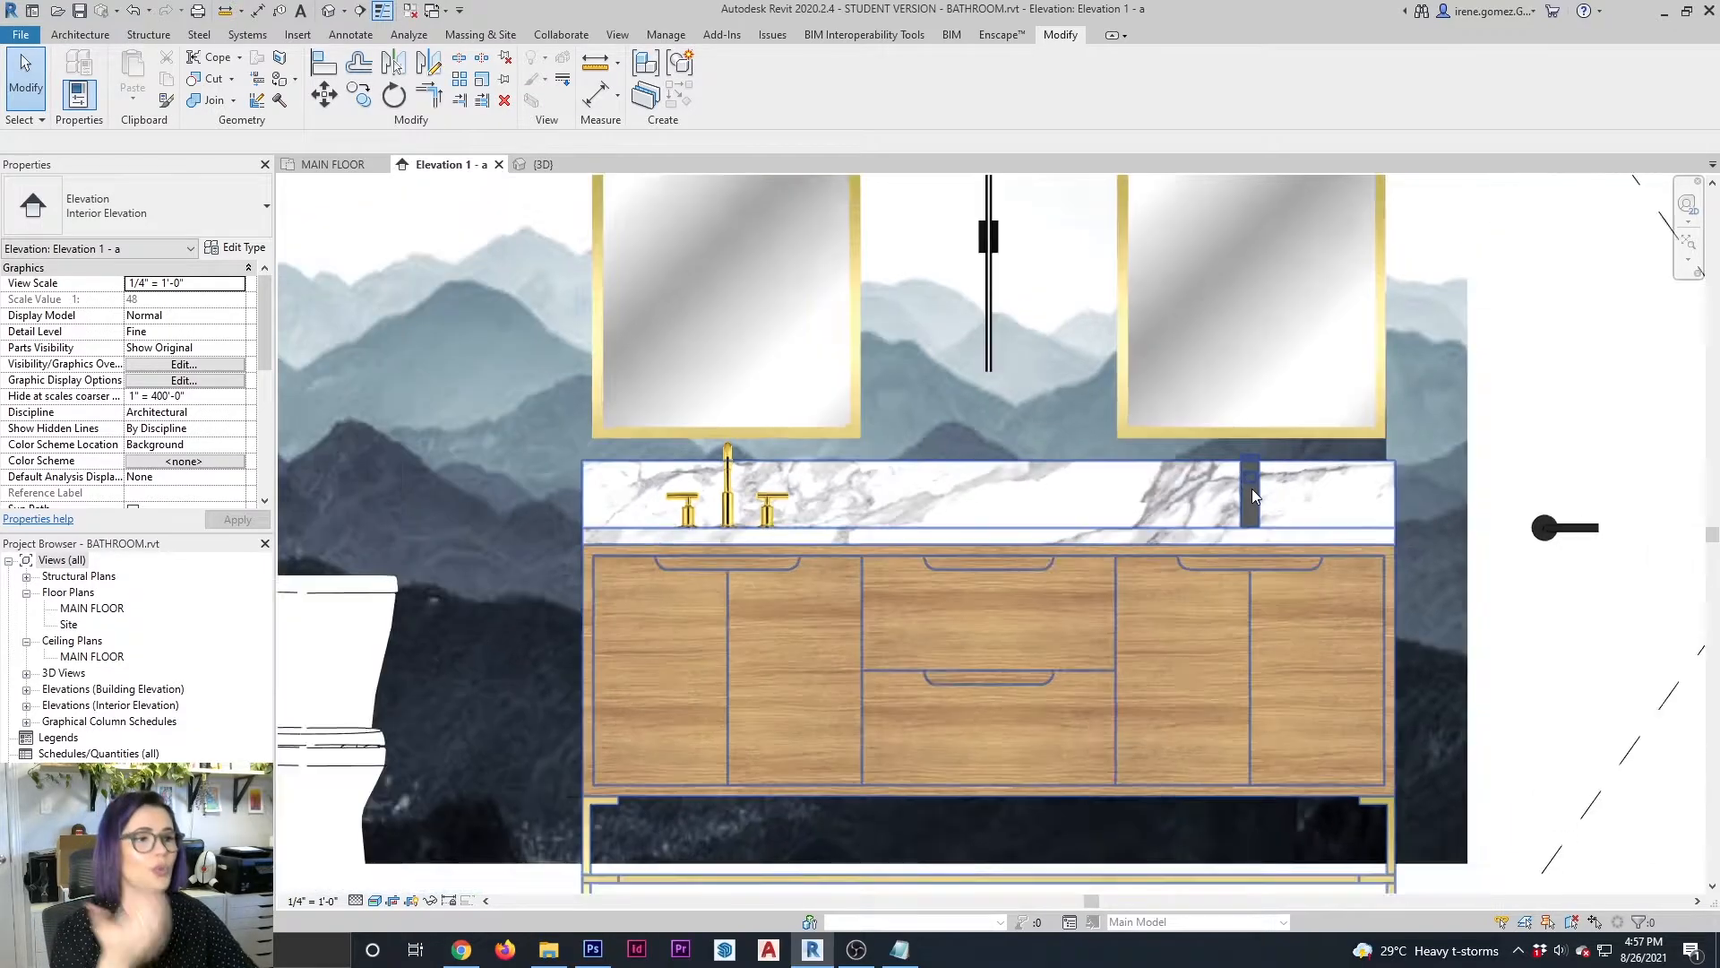
pyautogui.scroll(3, 814, 491)
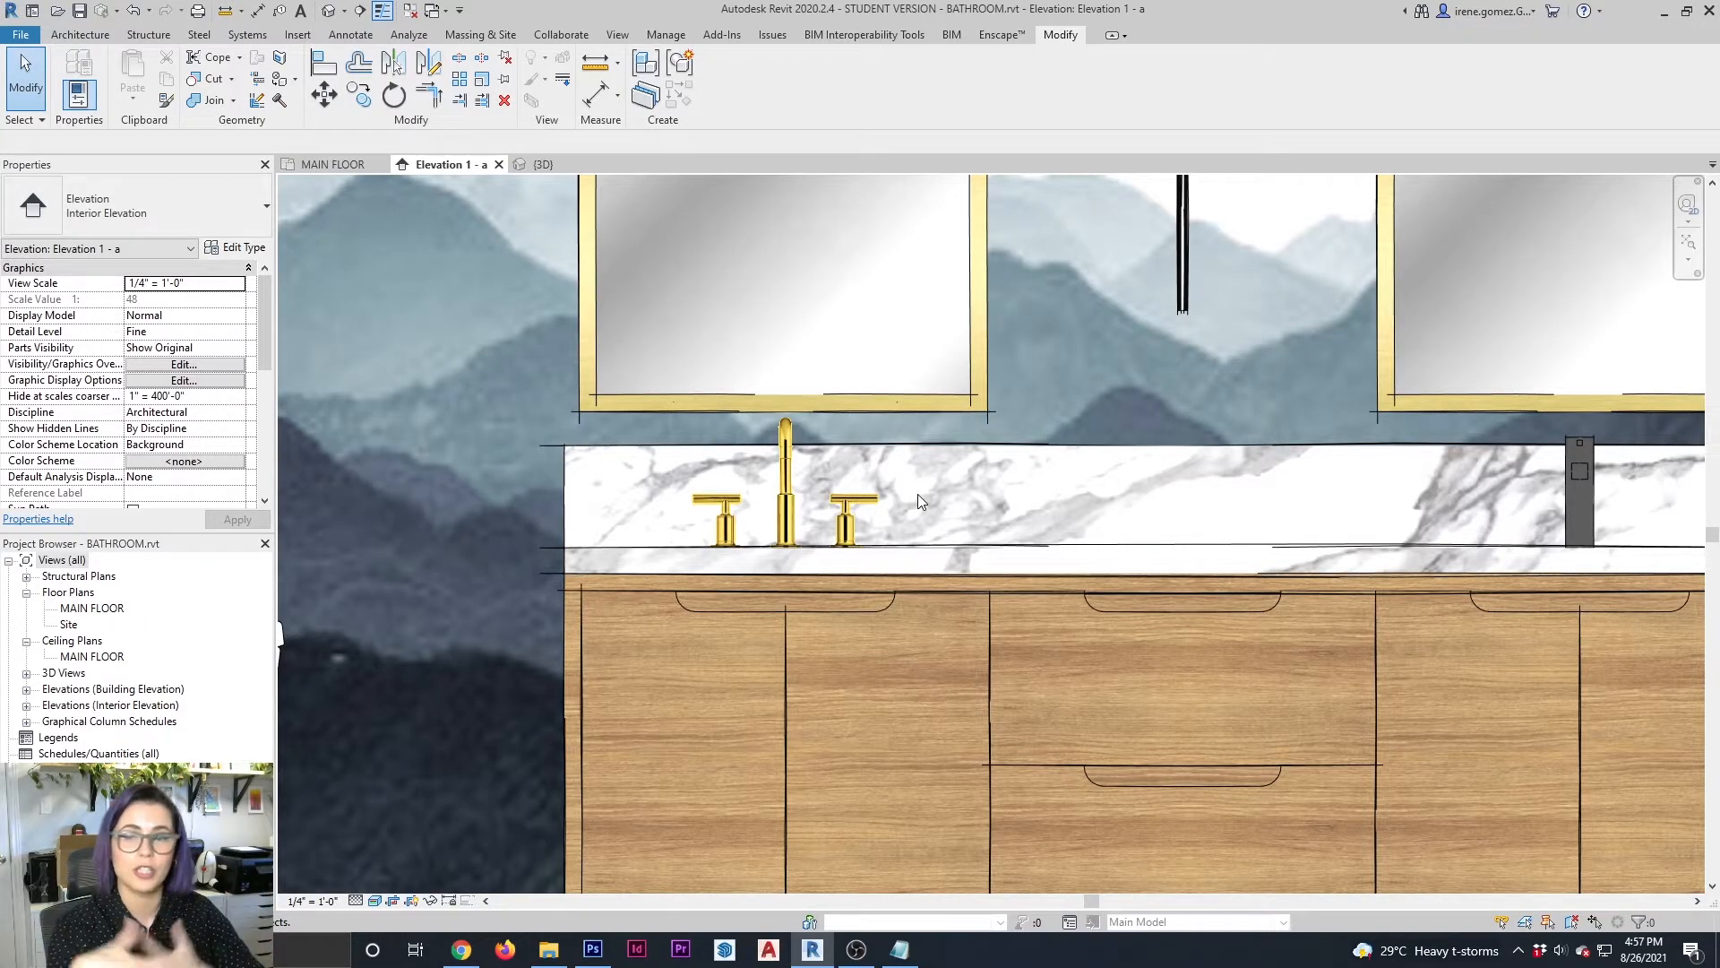
pyautogui.scroll(-3, 917, 493)
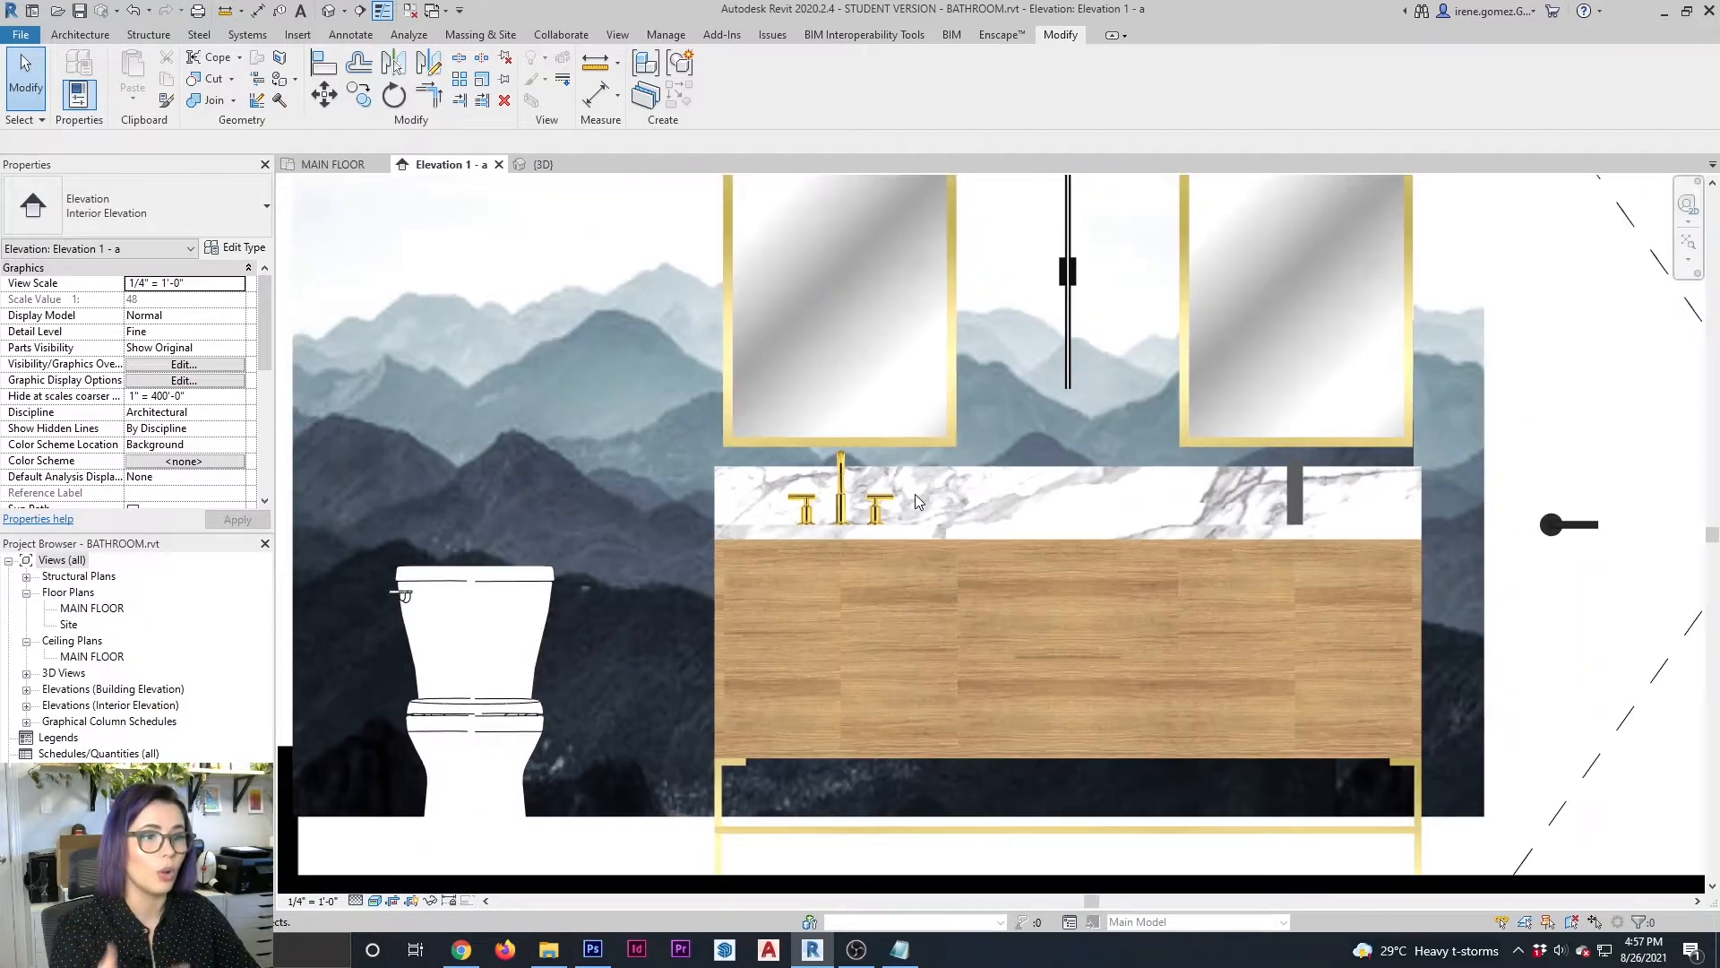
pyautogui.moveTo(998, 450); pyautogui.dragTo(842, 475, button='middle')
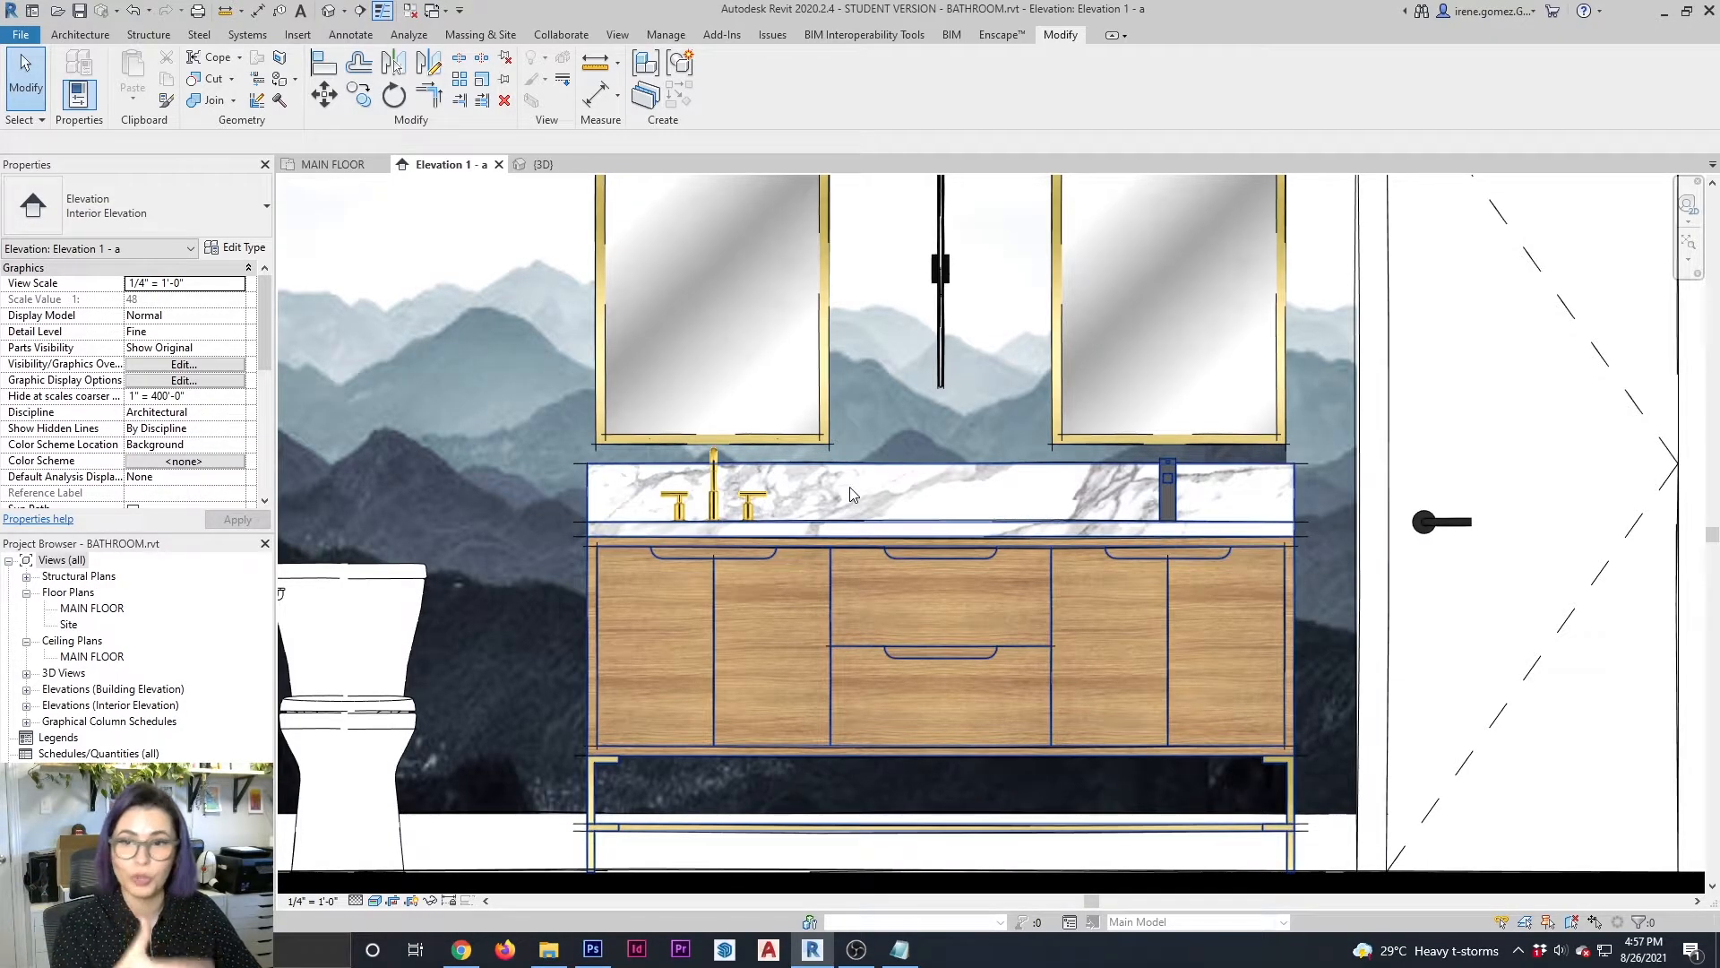
# Copy the in-place faucet block and paste a duplicate in the 3D view for the vanity's second sink position
pyautogui.click(780, 508)
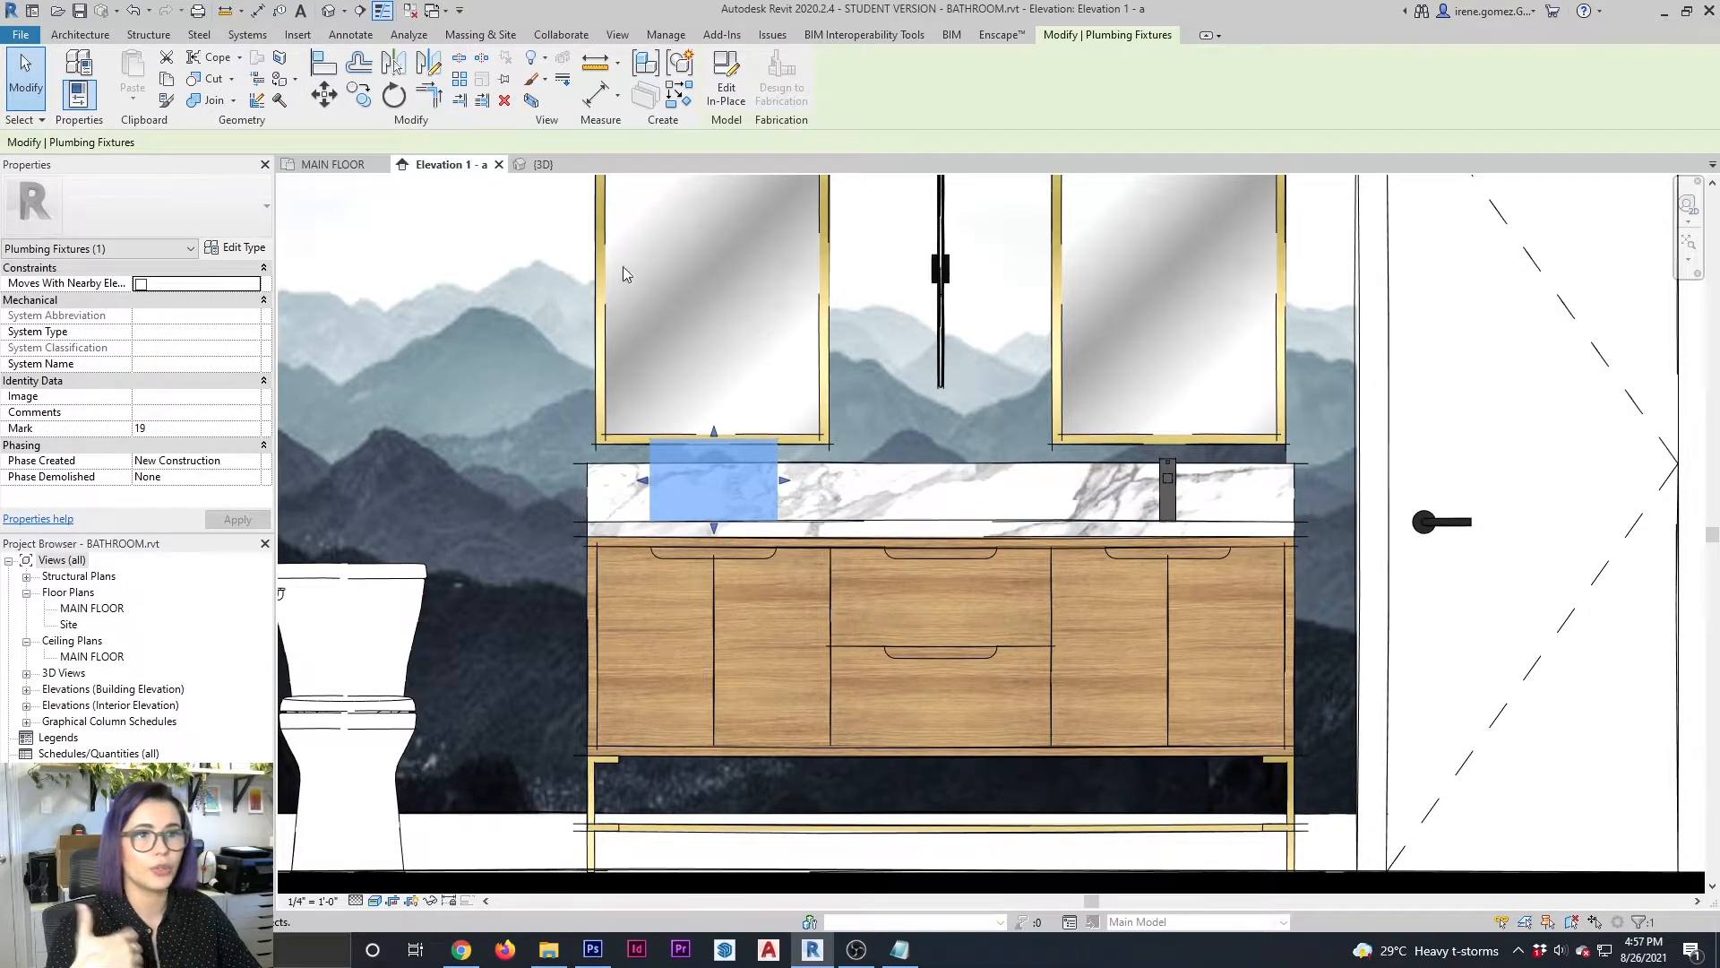
pyautogui.click(541, 165)
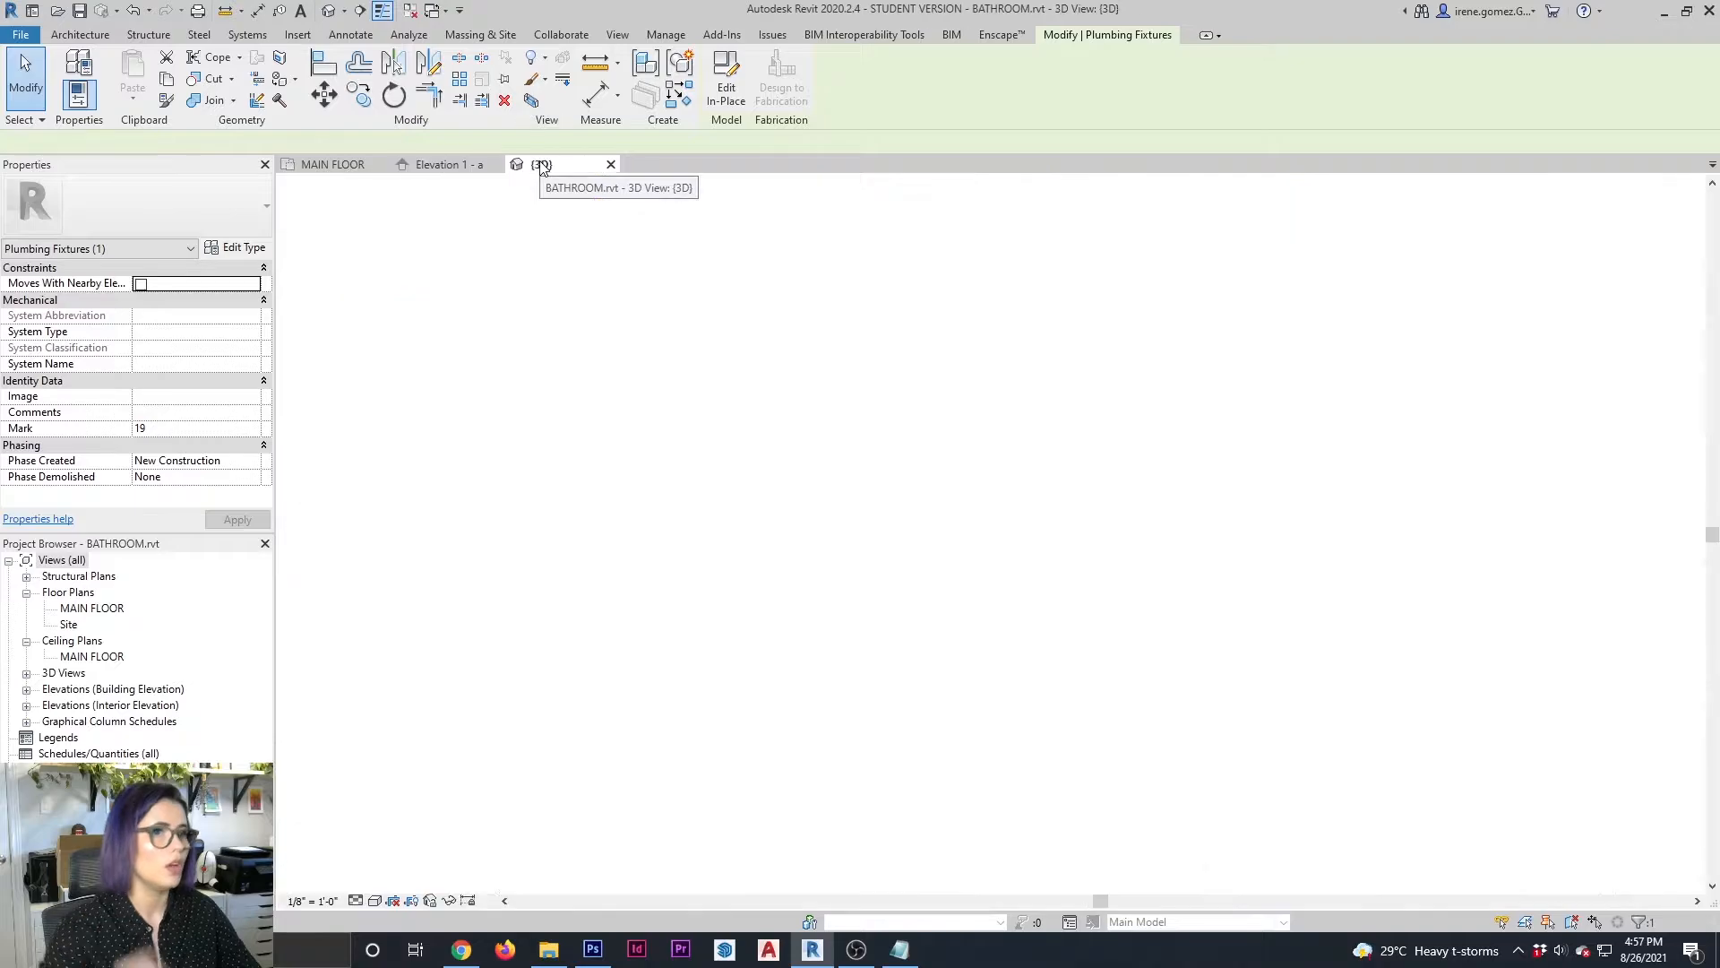
pyautogui.keyDown('shift'); pyautogui.moveTo(907, 416); pyautogui.dragTo(956, 561, button='middle'); pyautogui.keyUp('shift')
pyautogui.moveTo(1138, 633); pyautogui.dragTo(971, 521, button='middle')
pyautogui.scroll(-3, 971, 521)
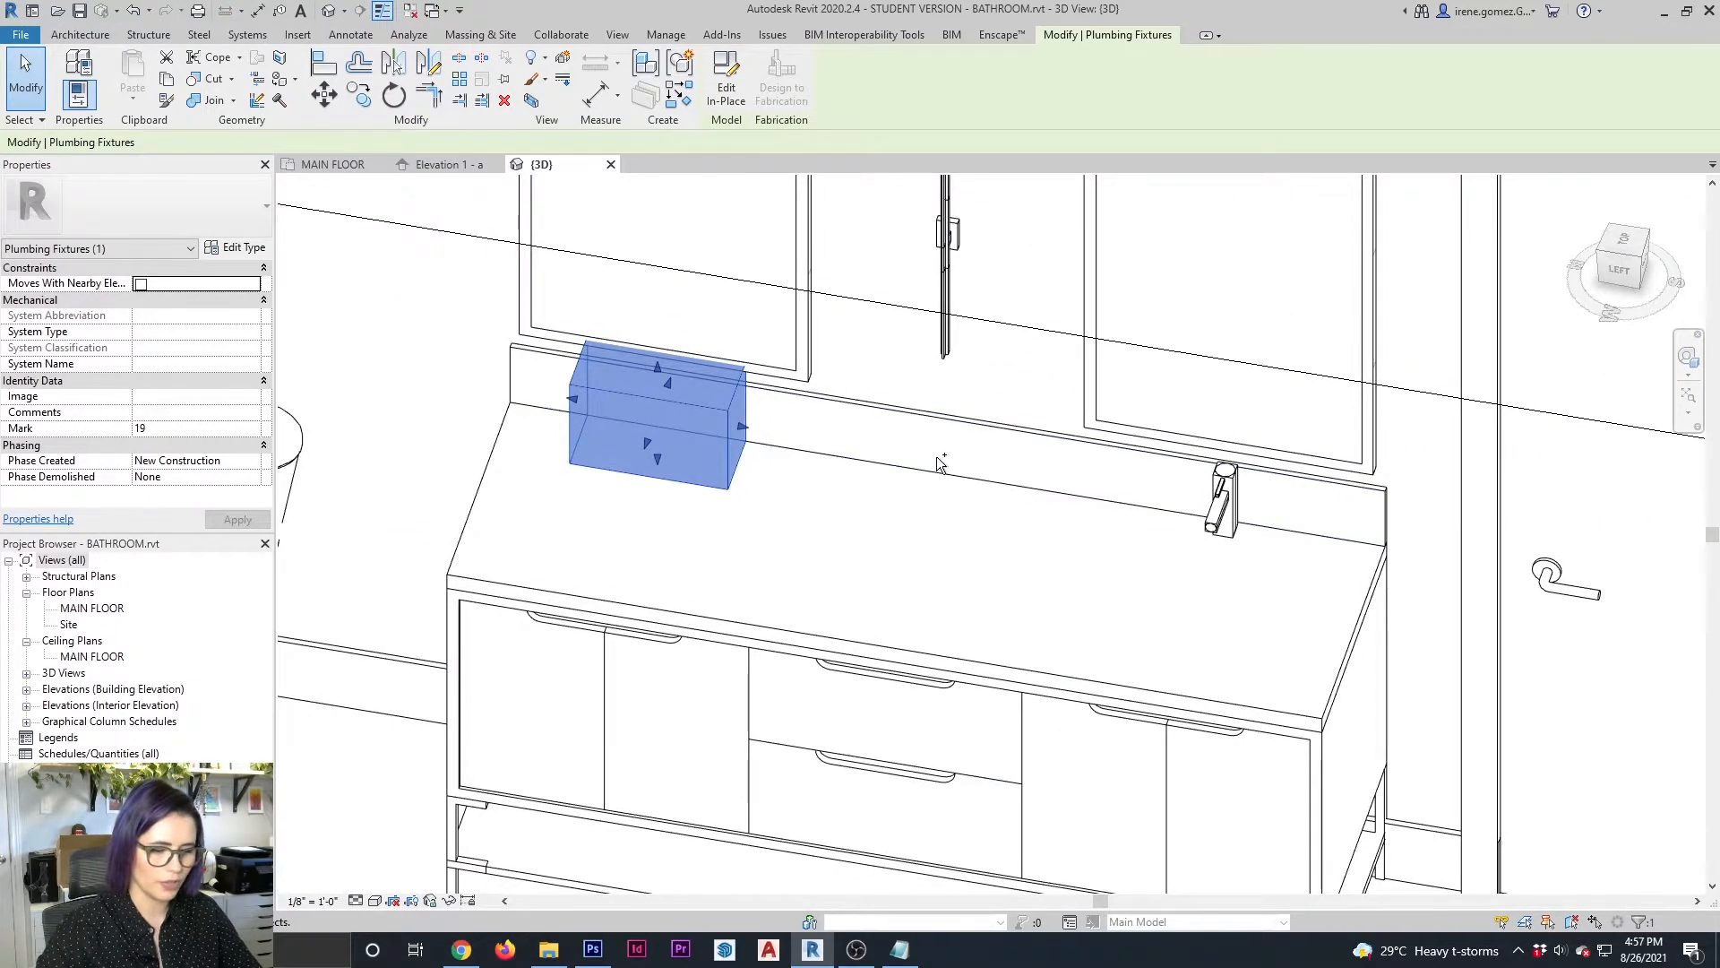
pyautogui.hotkey('ctrl', 'v')
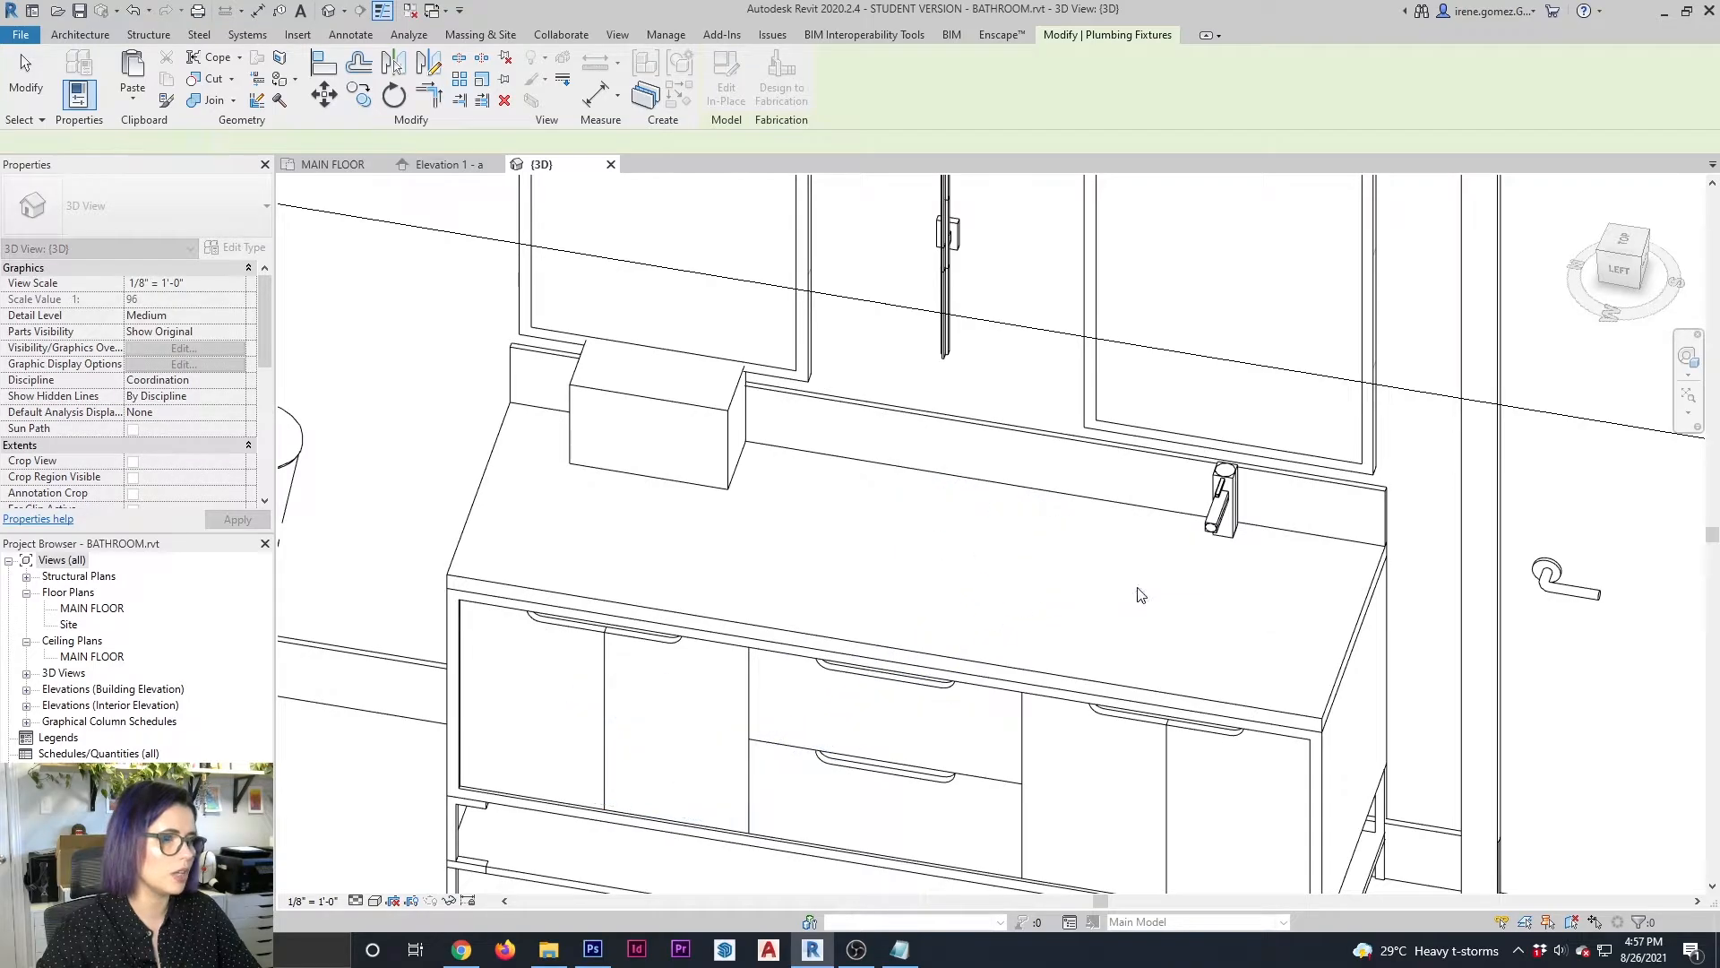
pyautogui.click(1284, 714)
# Edit the pasted faucet block in place and rehost its extrusion onto the countertop's top face
pyautogui.scroll(-5, 956, 487)
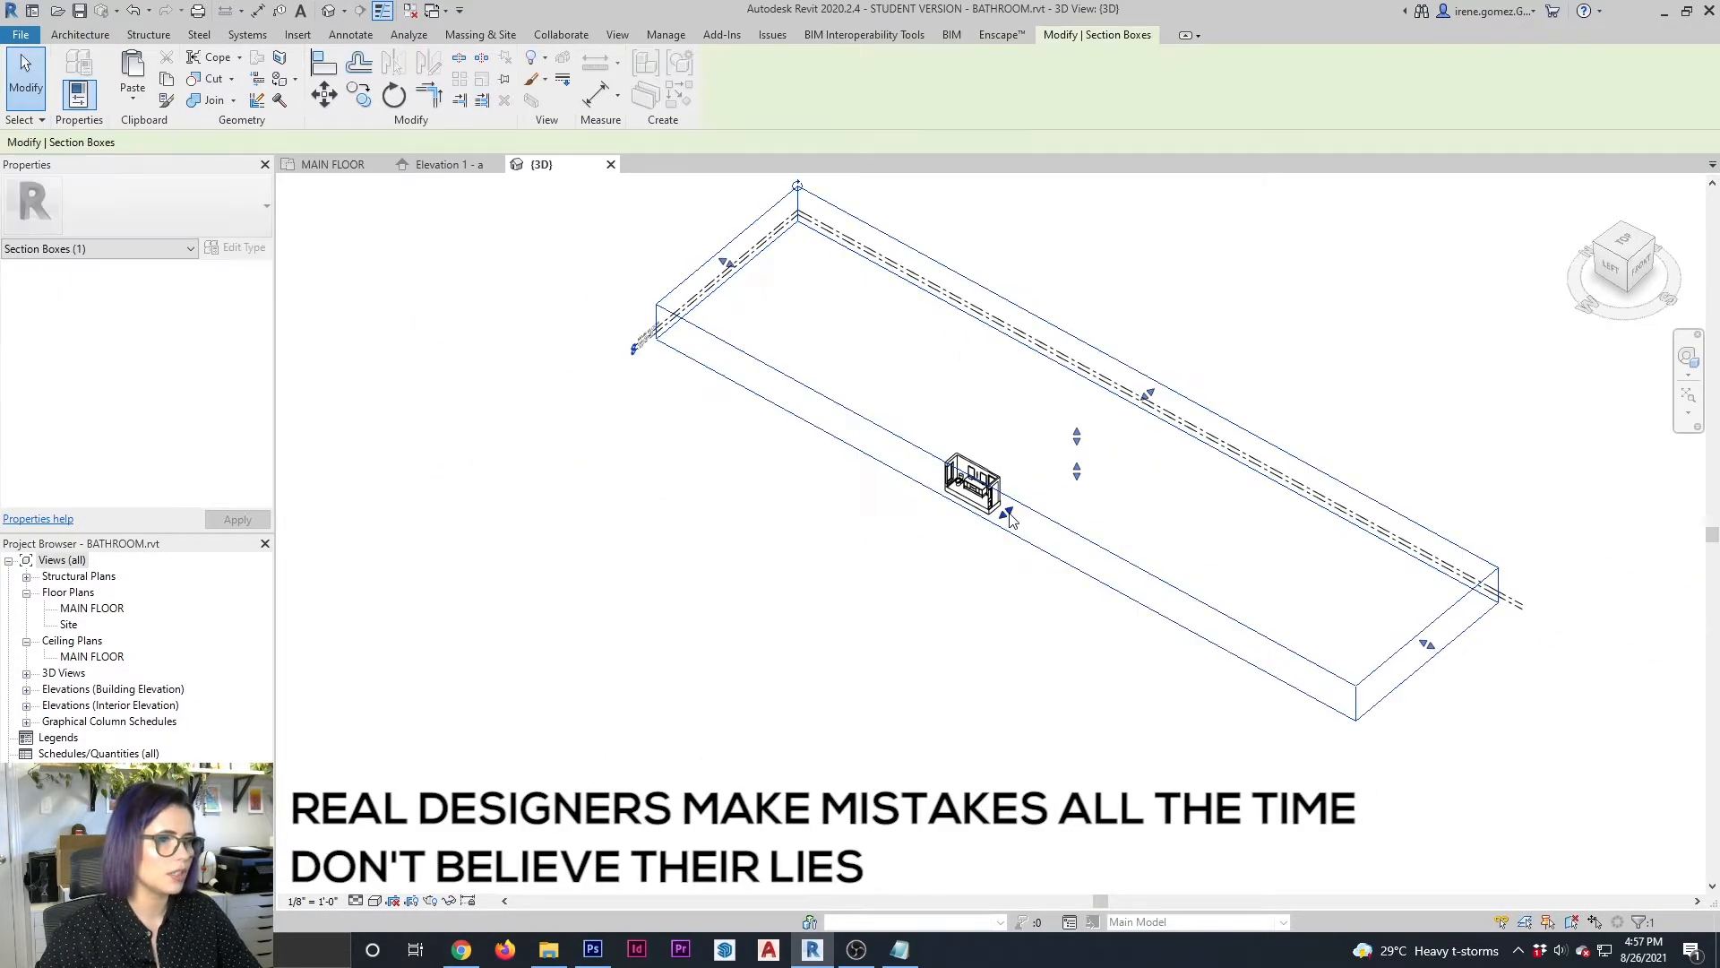
pyautogui.keyDown('shift'); pyautogui.moveTo(896, 448); pyautogui.dragTo(896, 538, button='middle'); pyautogui.keyUp('shift')
pyautogui.click(932, 472)
pyautogui.scroll(5, 936, 475)
pyautogui.moveTo(1061, 722); pyautogui.dragTo(883, 430, button='middle')
pyautogui.click(726, 86)
pyautogui.click(853, 421)
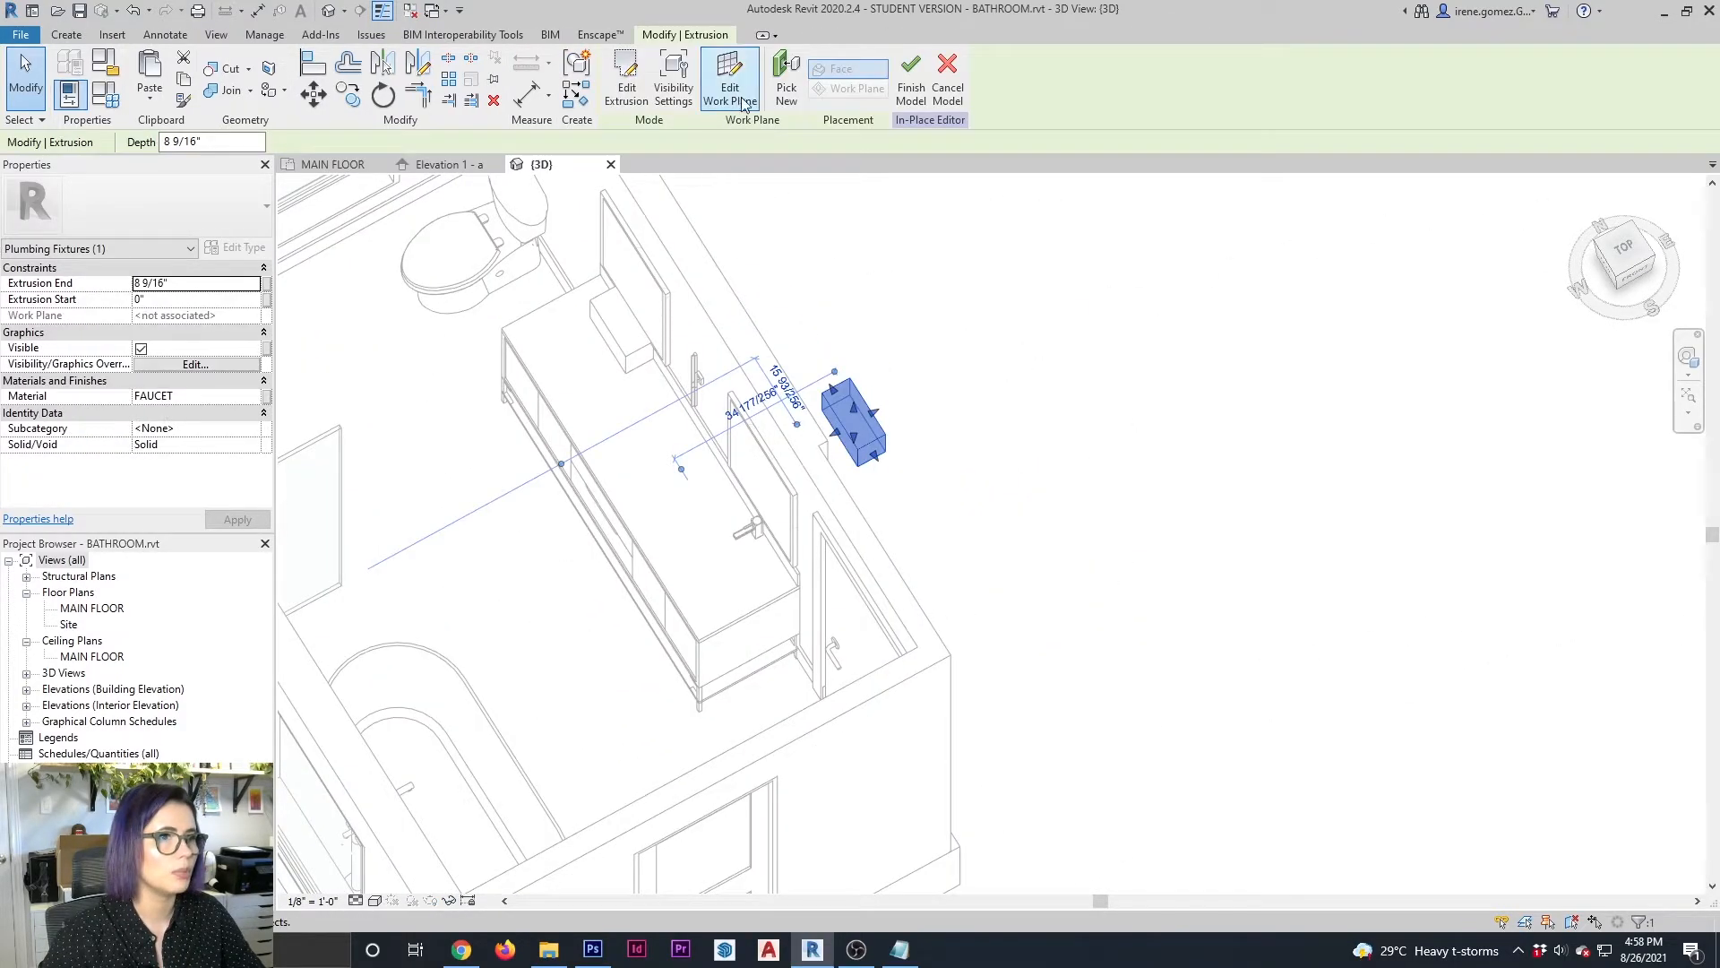
pyautogui.click(785, 94)
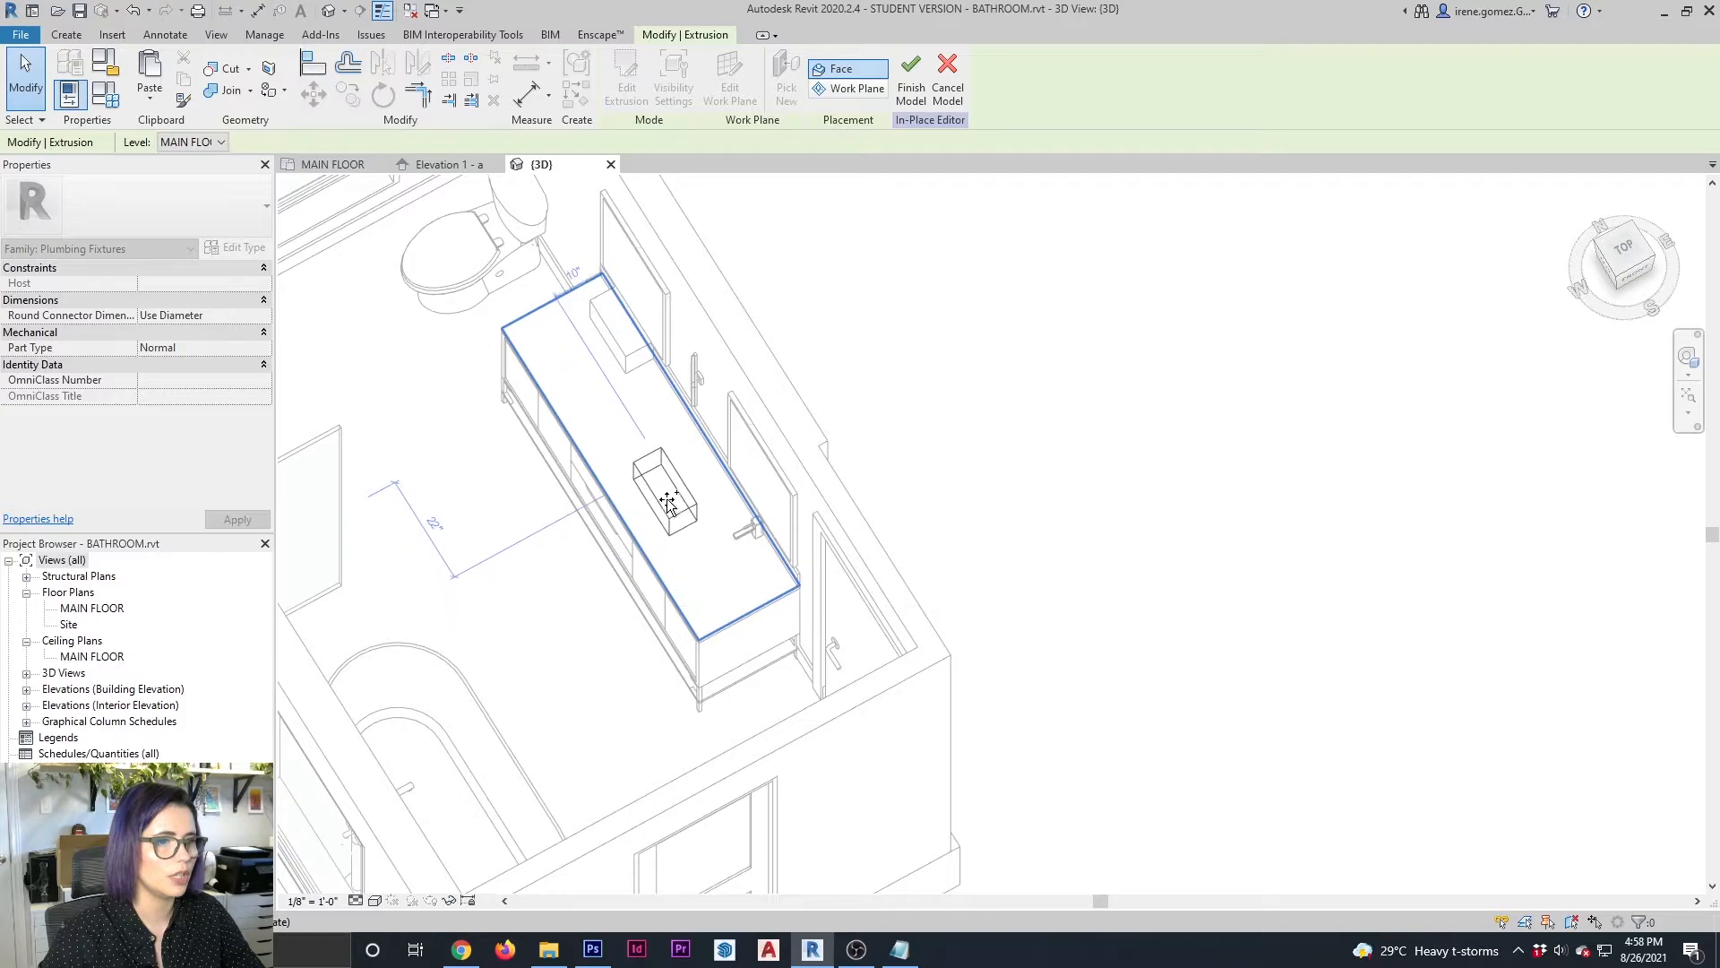
pyautogui.click(717, 534)
# Nudge the duplicate faucet extrusion back across the countertop towards the backsplash
pyautogui.keyDown('shift'); pyautogui.moveTo(699, 602); pyautogui.dragTo(819, 609, button='middle'); pyautogui.keyUp('shift')
pyautogui.scroll(3, 754, 403)
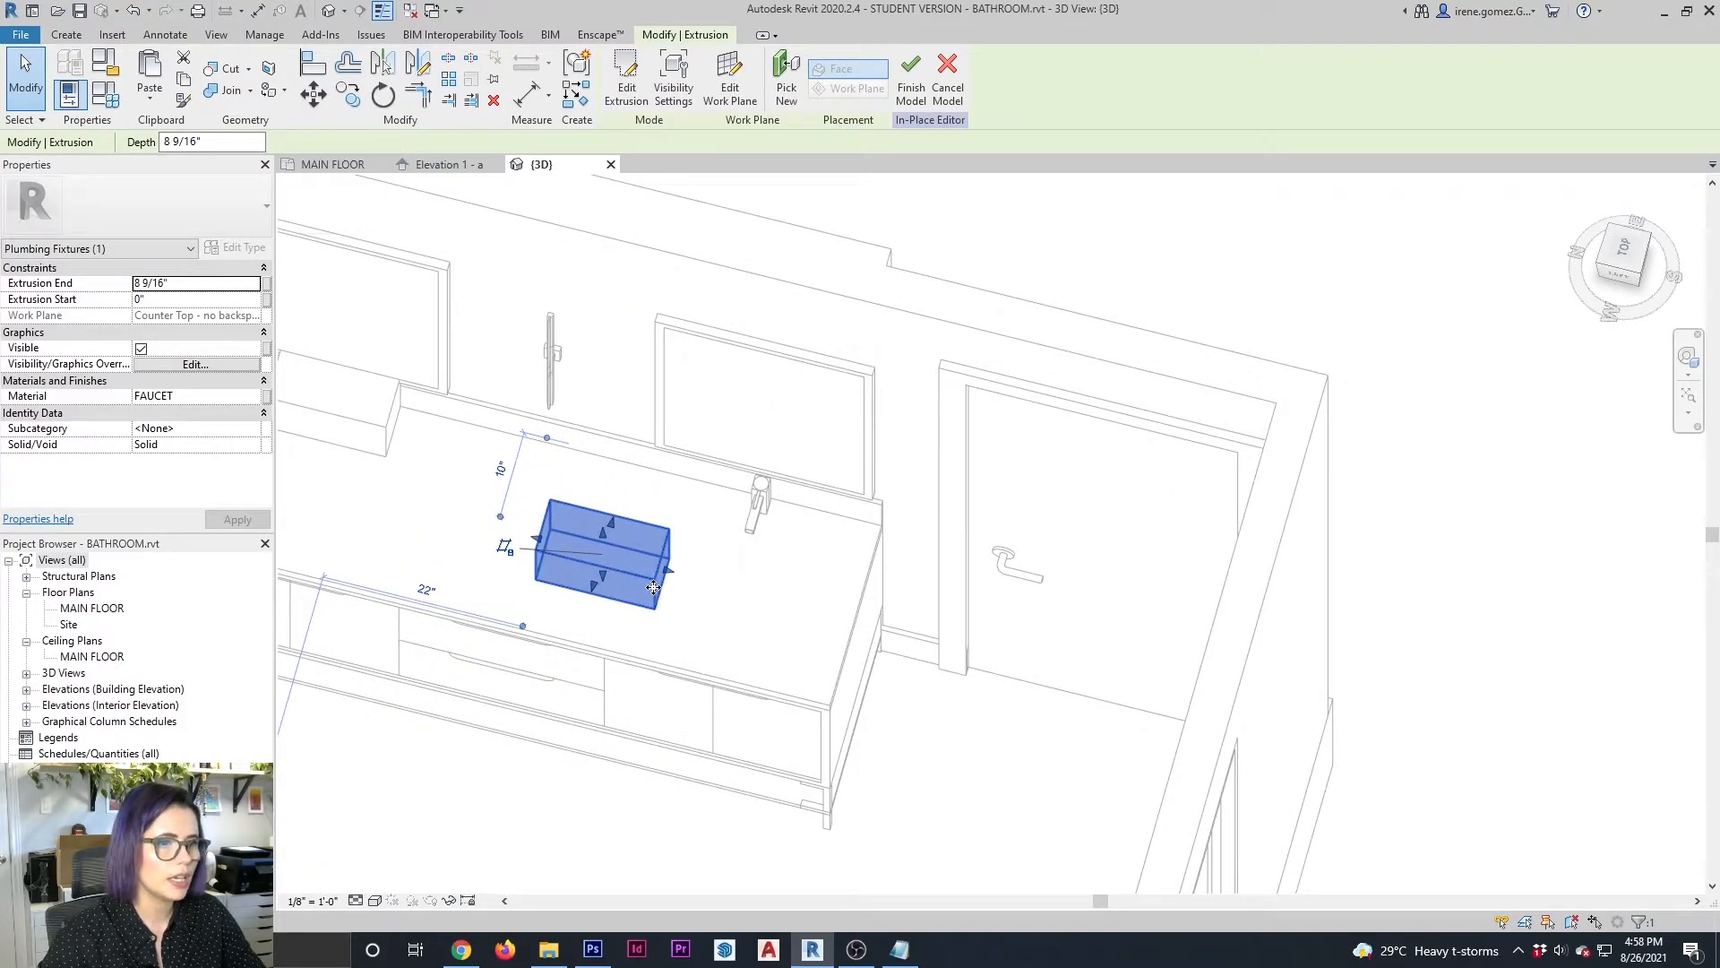
pyautogui.moveTo(653, 588); pyautogui.dragTo(656, 594)
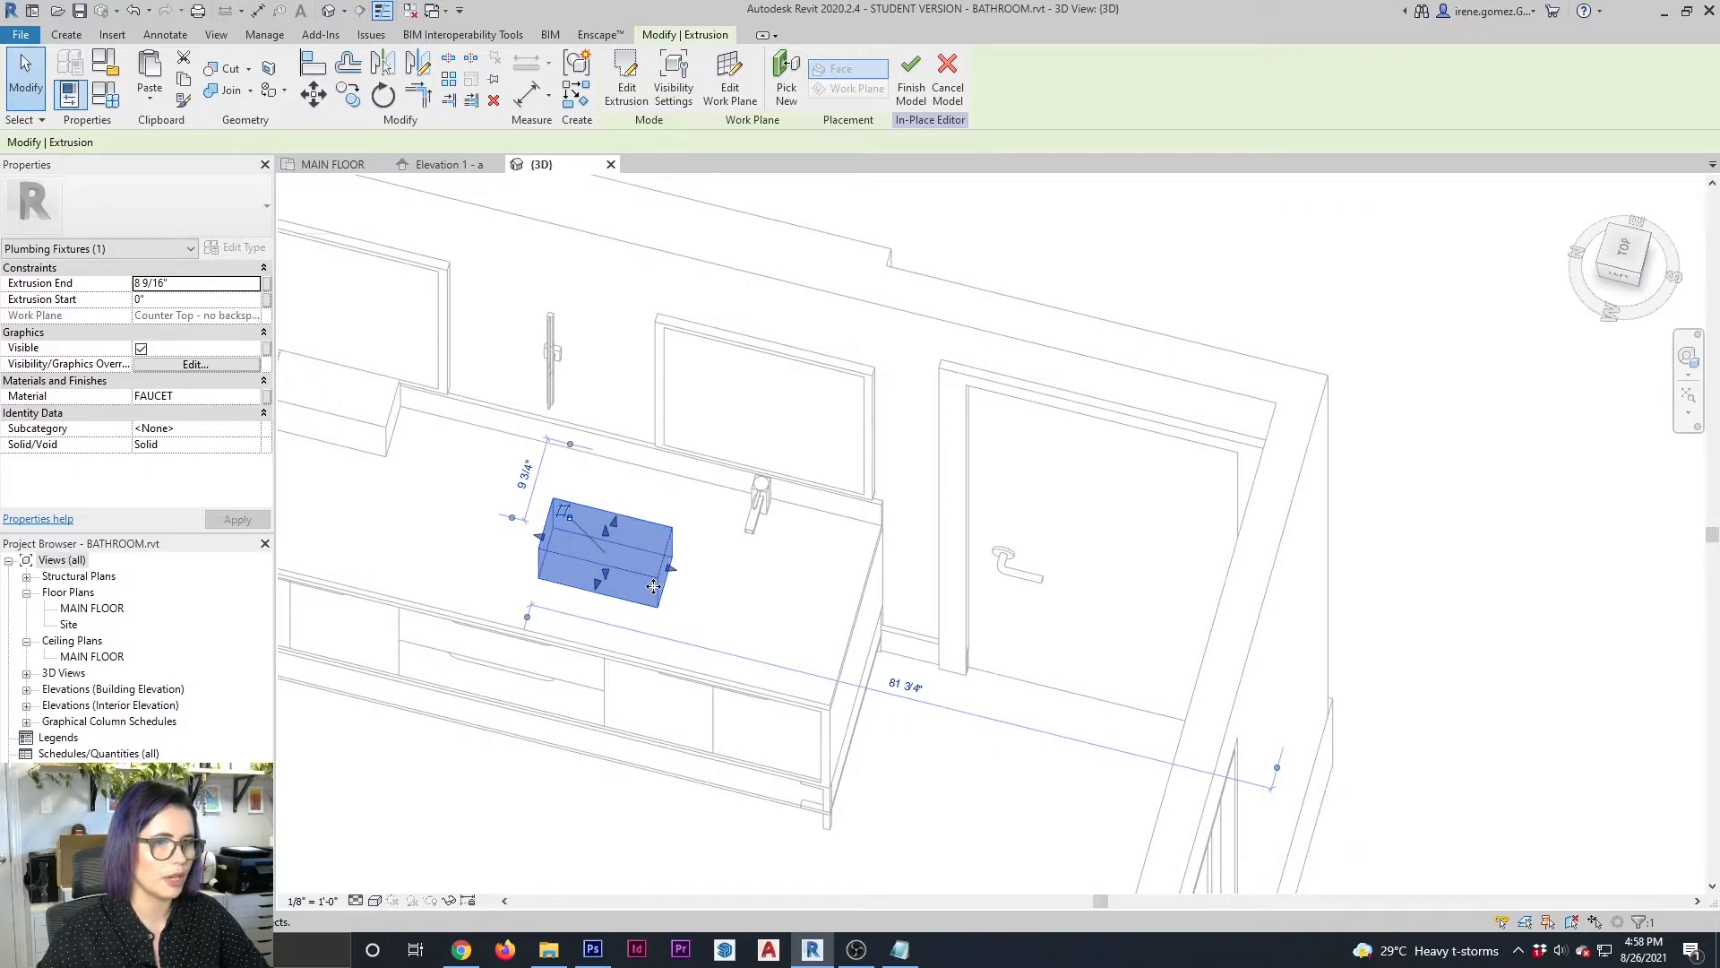
pyautogui.press('Up')
pyautogui.press('Up')
pyautogui.press('Up')
pyautogui.press('Up')
pyautogui.press('Up')
pyautogui.press('Up')
pyautogui.press('Up')
pyautogui.press('Up')
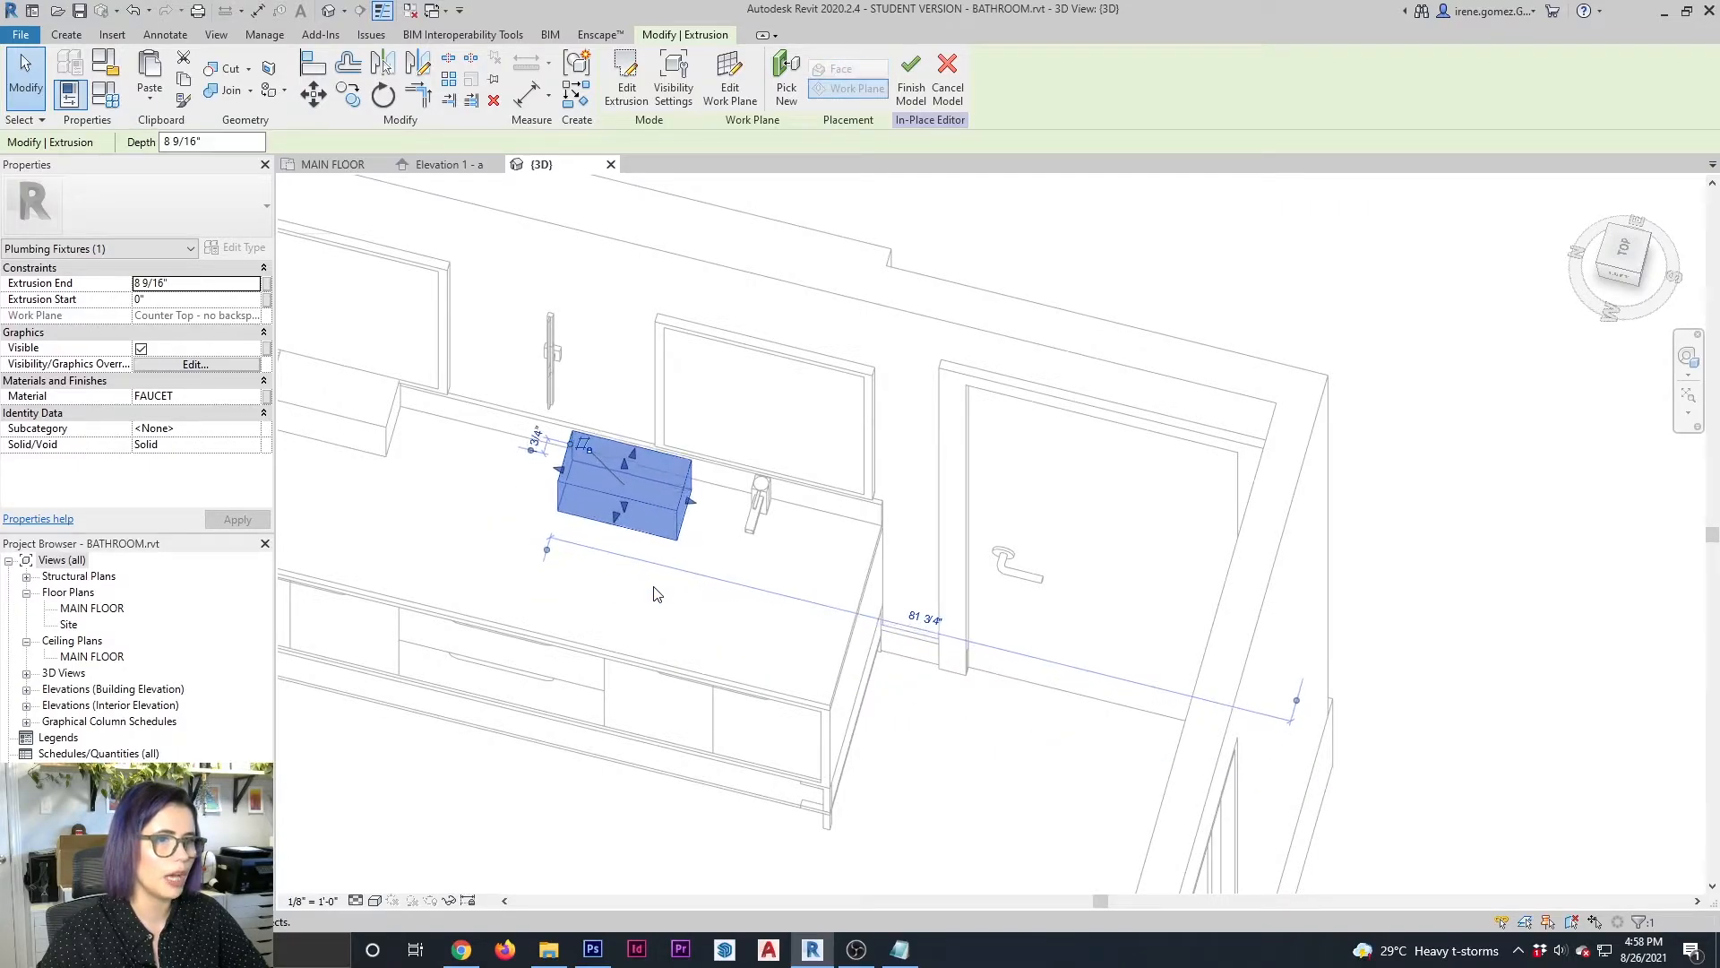
pyautogui.press('Up')
pyautogui.press('Up')
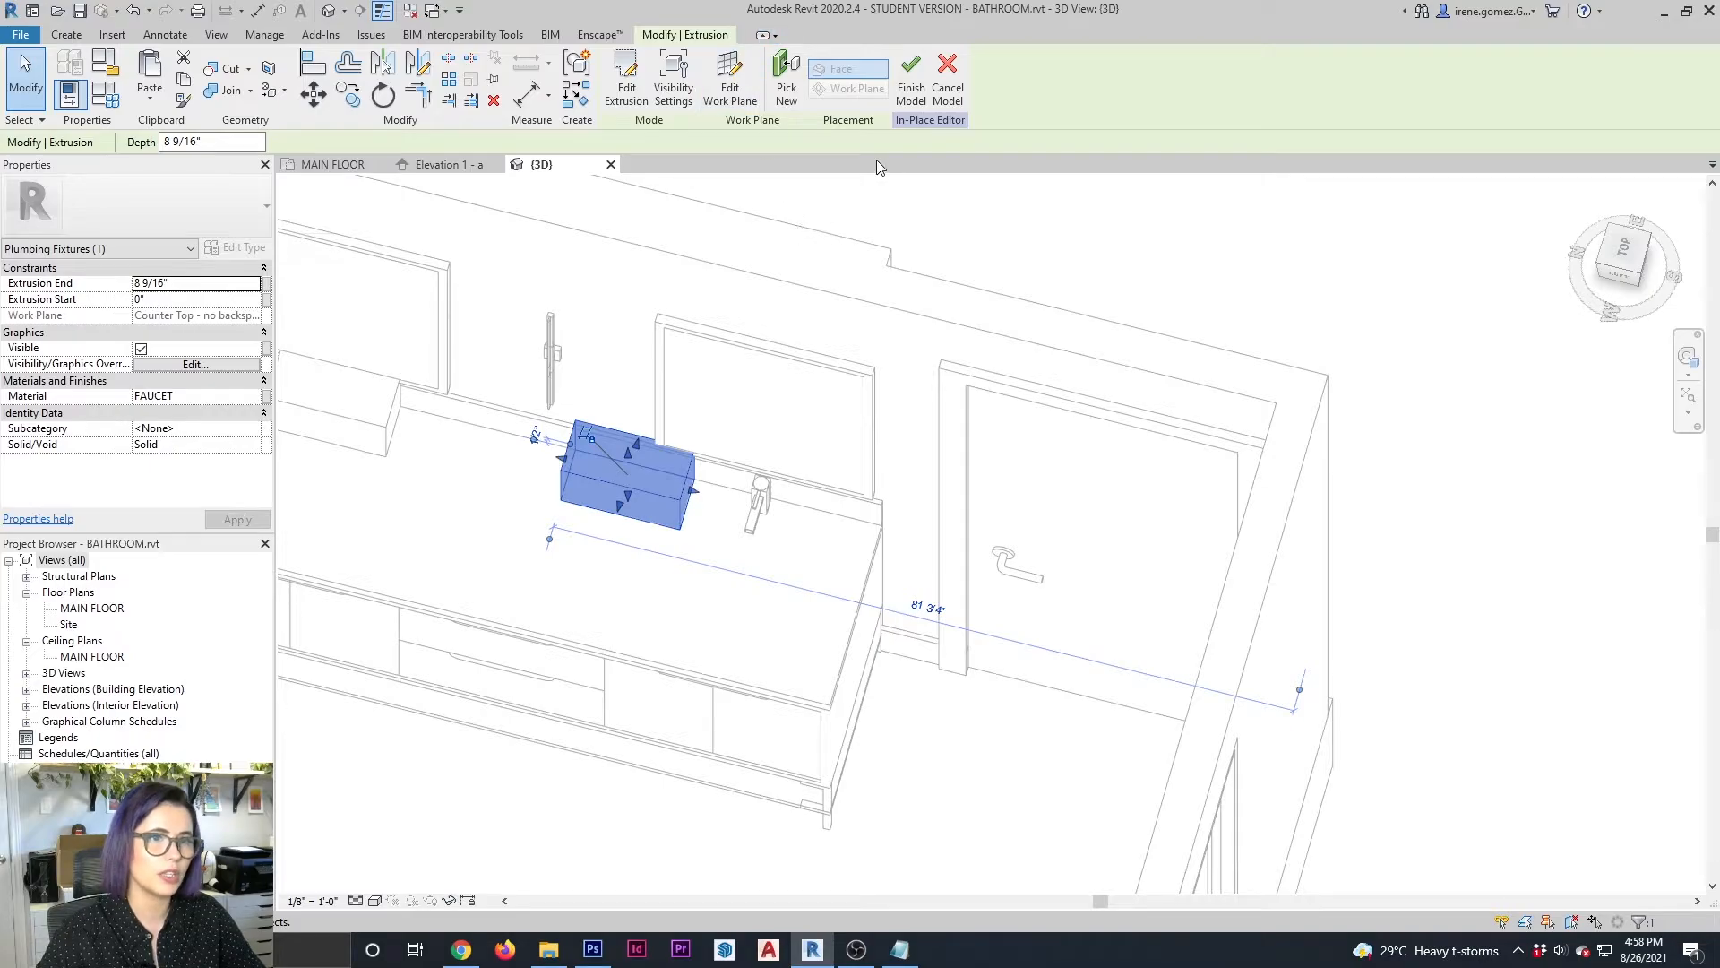
# Finish the duplicate faucet's in-place edit and open Elevation 1 - a at the vanity's second sink
pyautogui.click(911, 79)
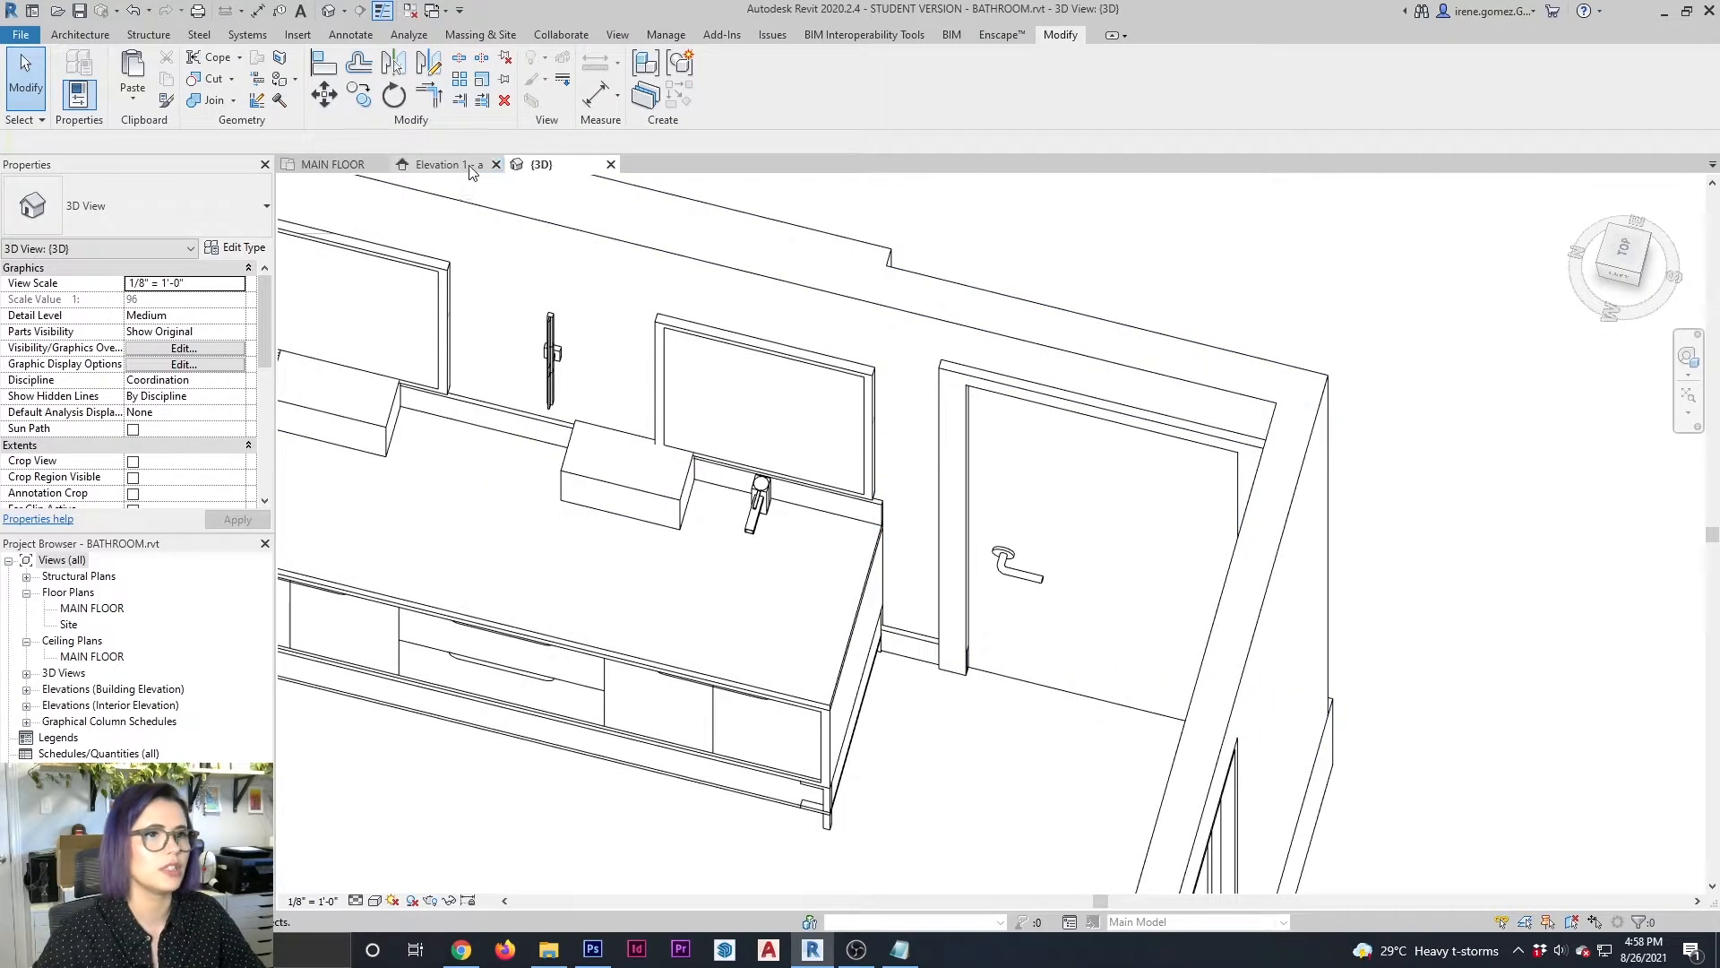
pyautogui.click(440, 165)
pyautogui.moveTo(1186, 556); pyautogui.dragTo(976, 587, button='middle')
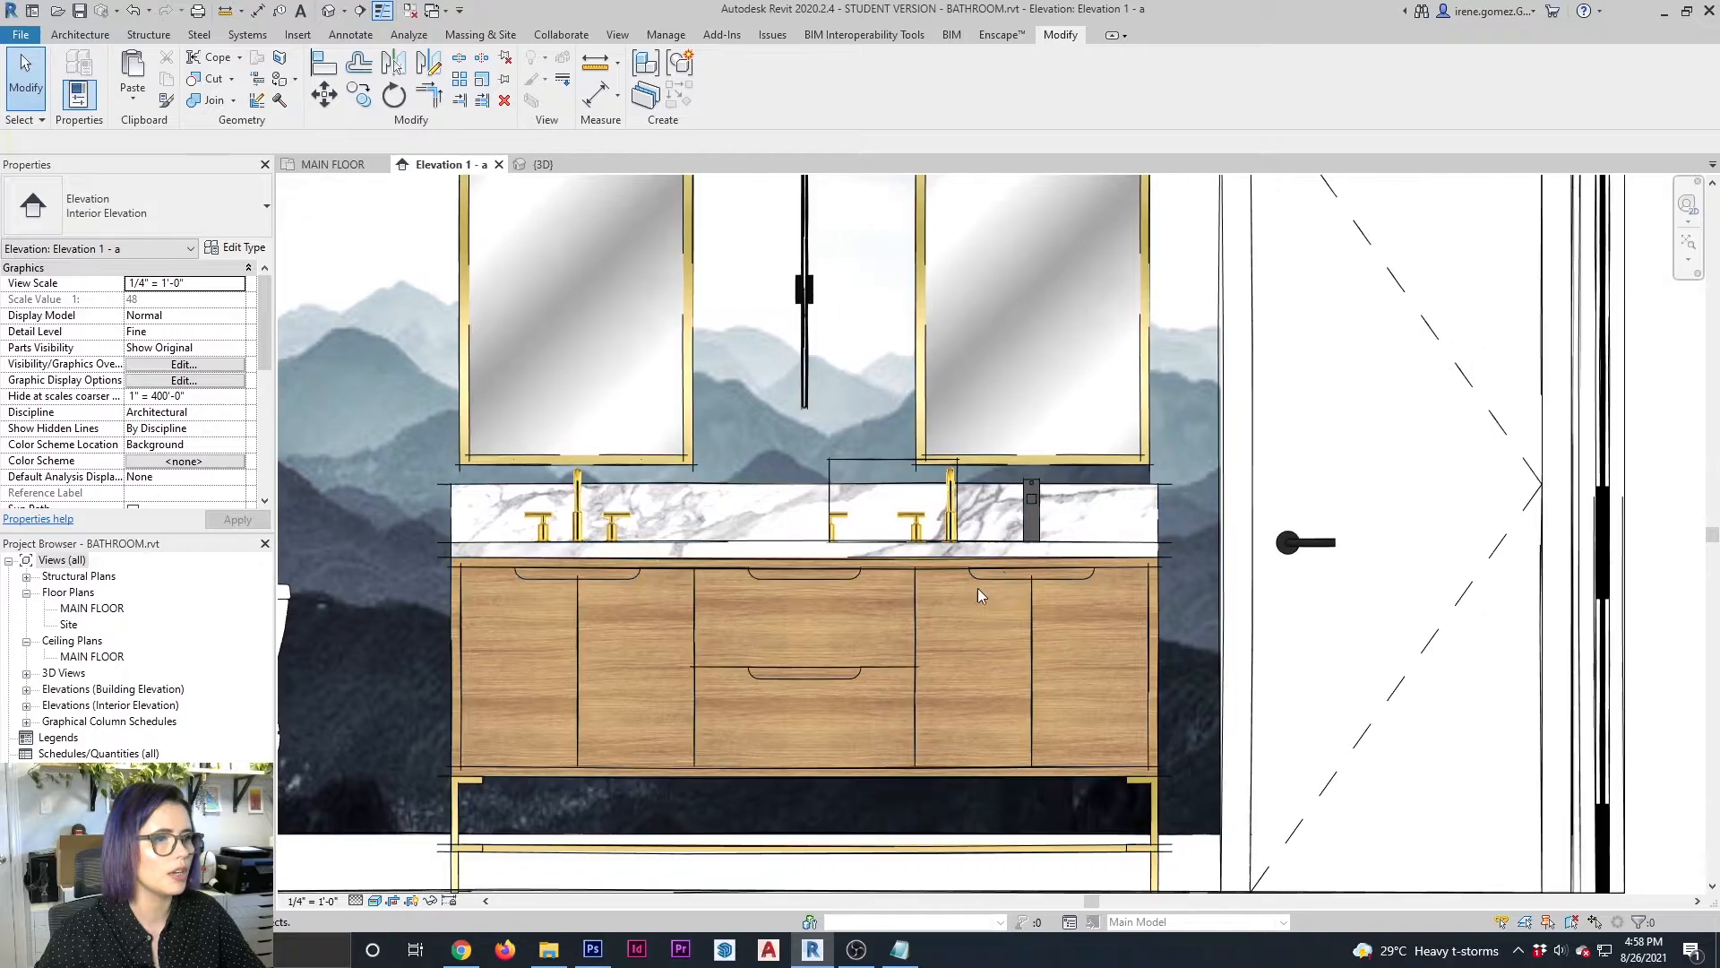
pyautogui.scroll(5, 977, 587)
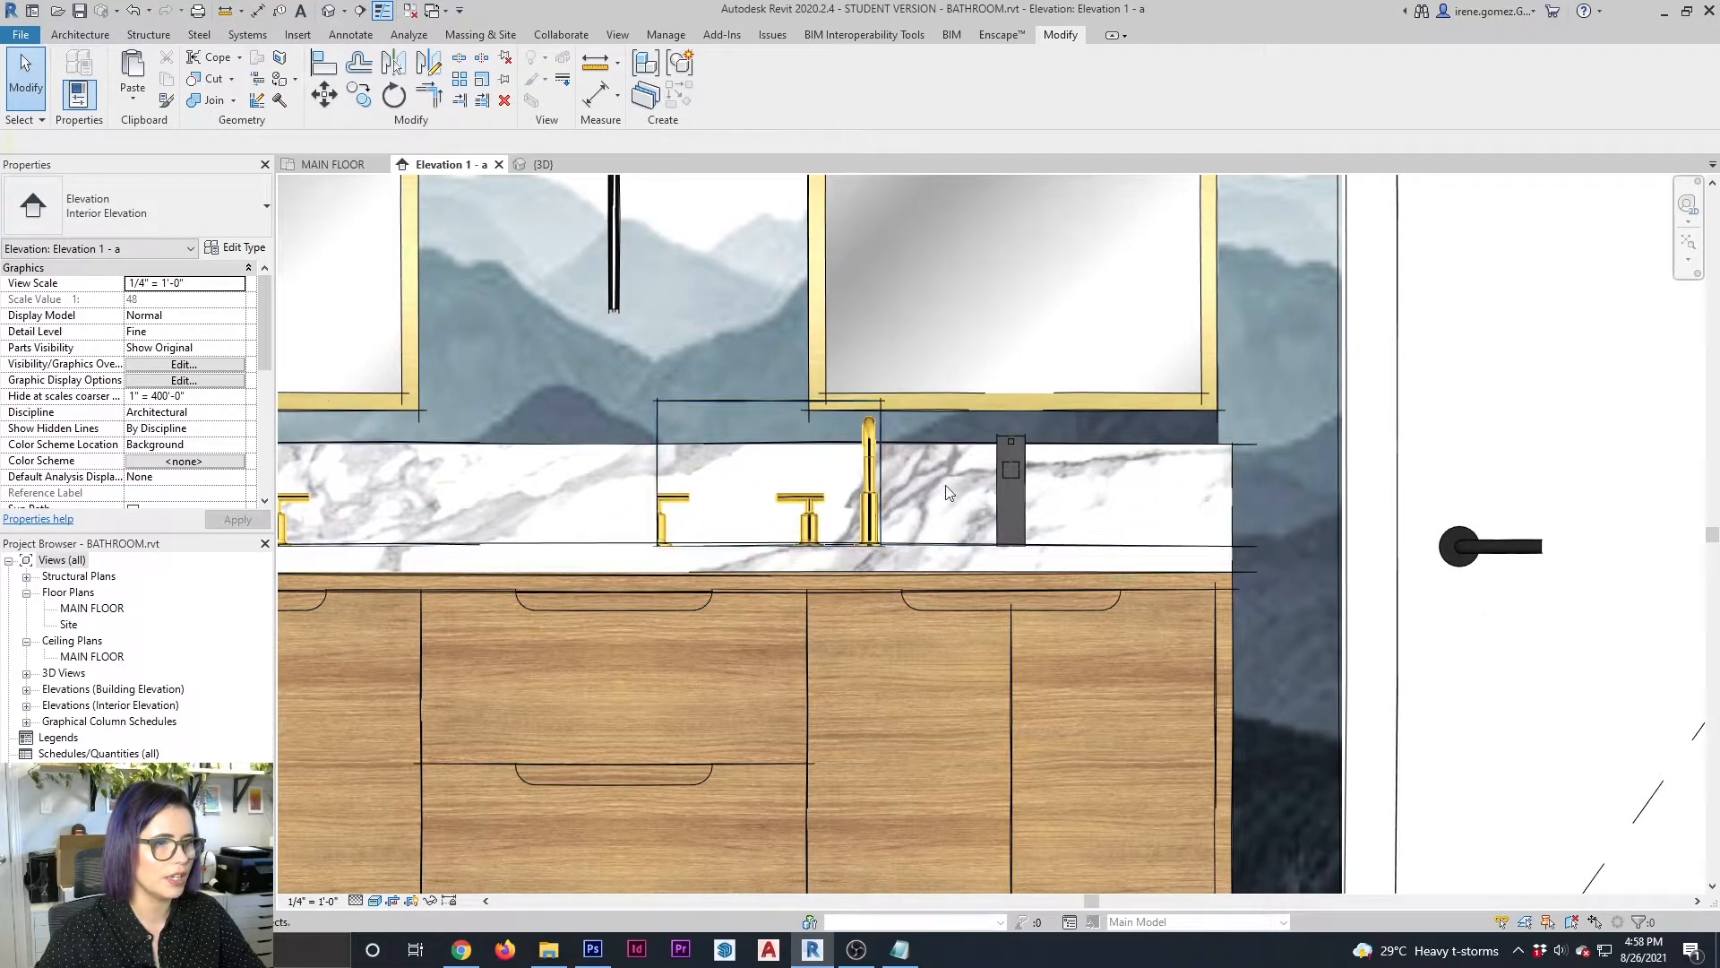
# Edit the vanity casework in place, delete the old grey modelled faucet beside the second faucet image, and finish the model
pyautogui.click(923, 501)
pyautogui.click(728, 94)
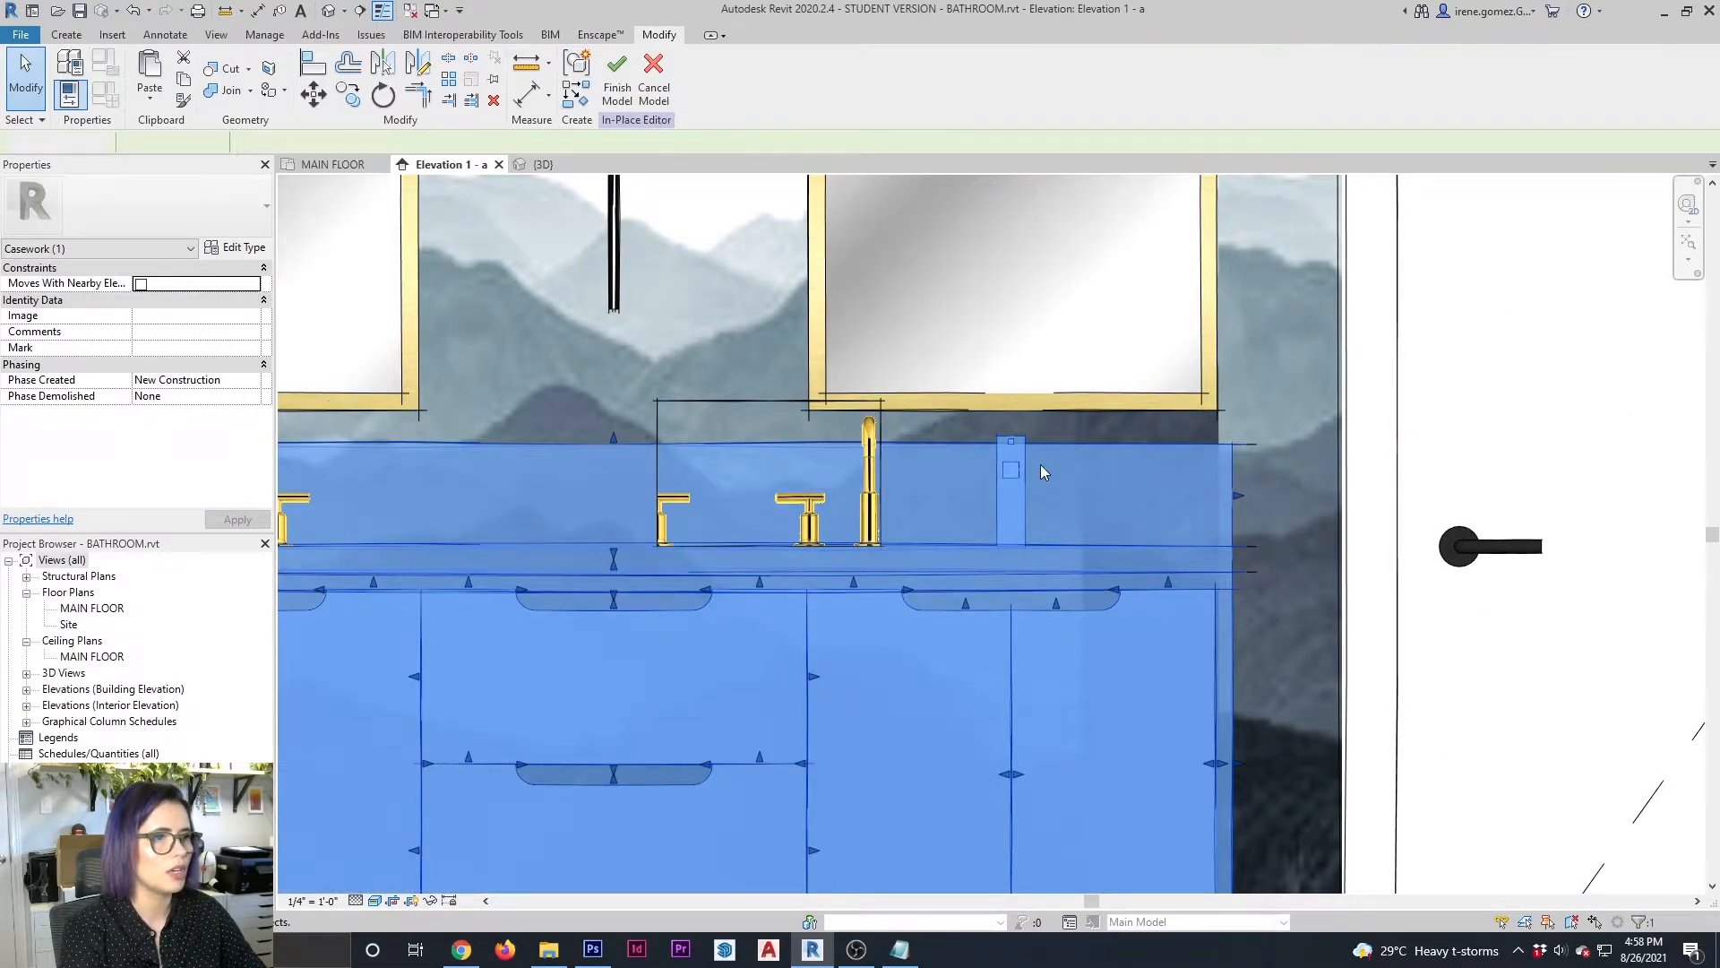
pyautogui.click(1021, 446)
pyautogui.press('Delete')
pyautogui.click(618, 79)
# Shorten the second faucet block from its left edge to crop out the extra partial handle
pyautogui.click(700, 482)
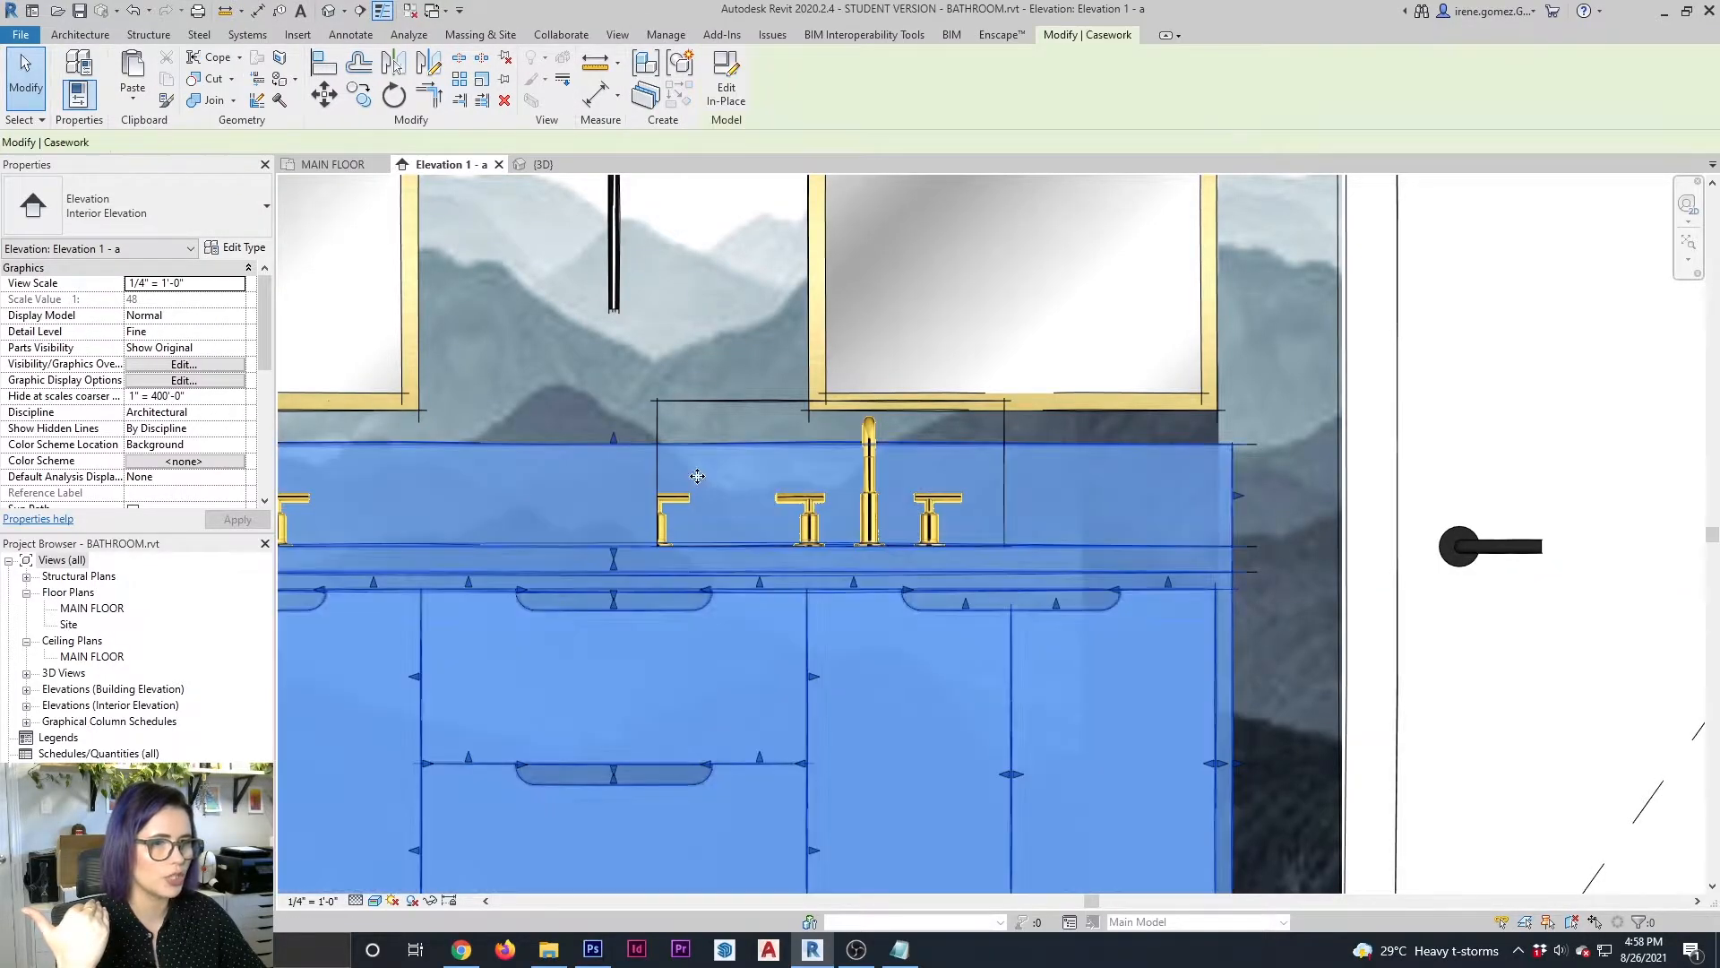
pyautogui.click(656, 472)
pyautogui.moveTo(657, 472); pyautogui.dragTo(728, 475)
pyautogui.press('Escape')
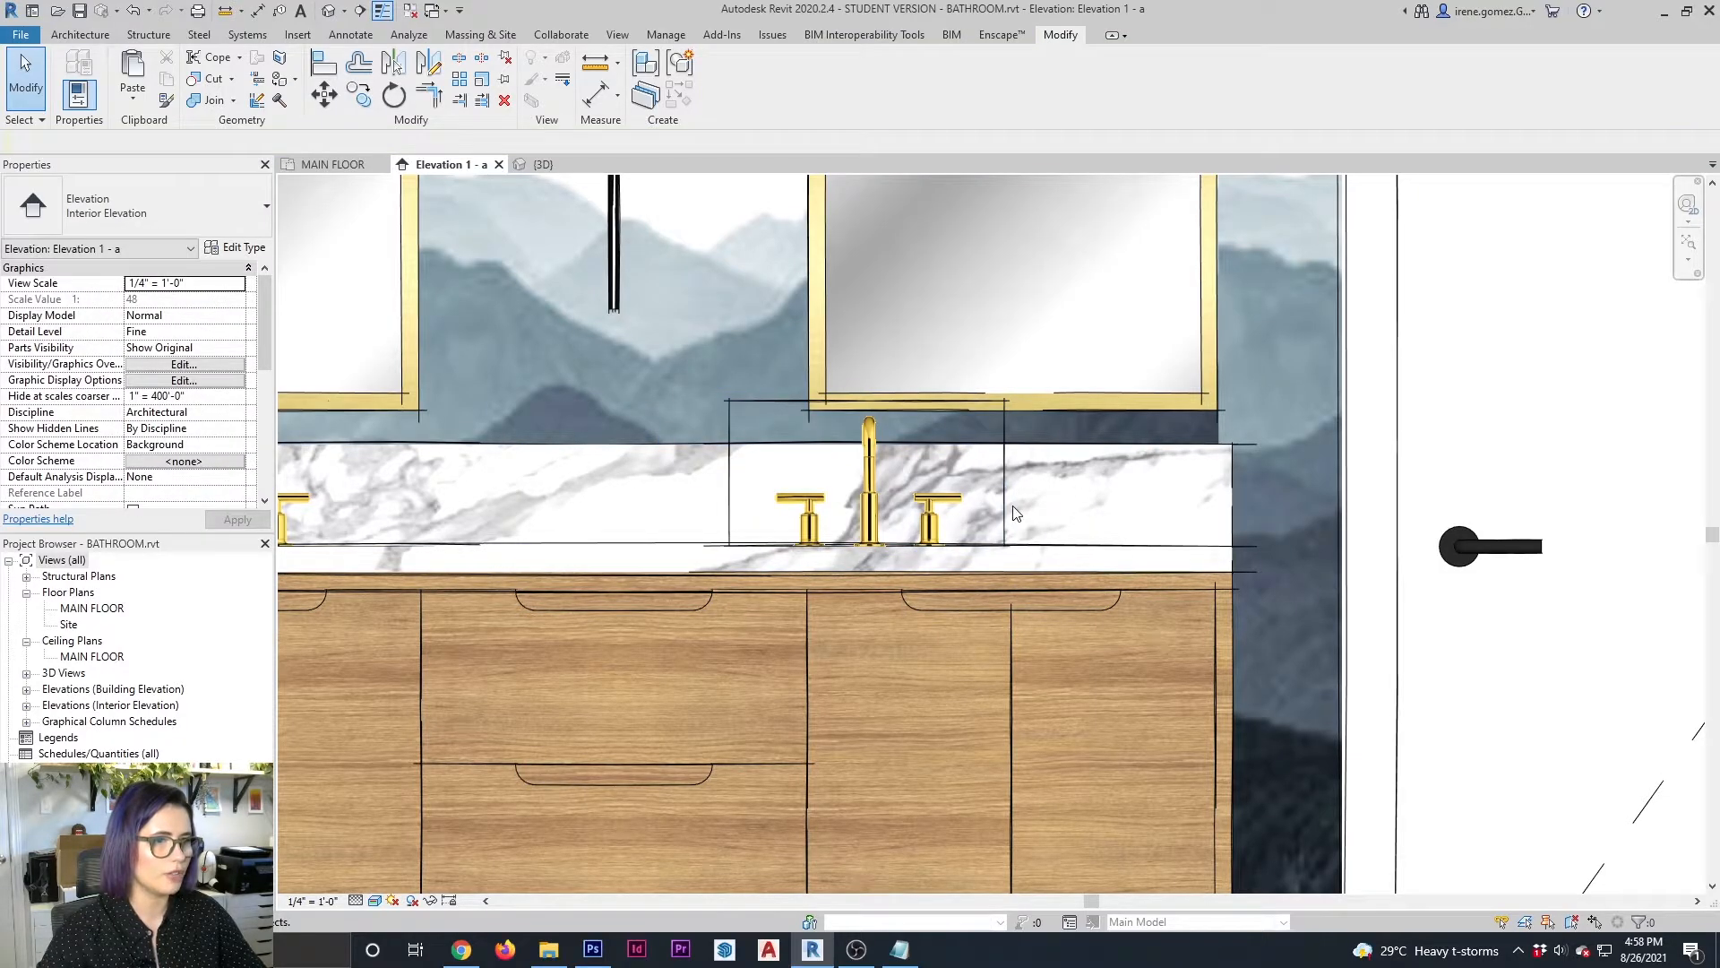
# Nudge the second faucet block right until its faucet is centred under the right-hand mirror
pyautogui.click(1004, 529)
pyautogui.press('Right')
pyautogui.press('Right')
pyautogui.press('Right')
pyautogui.press('Right')
pyautogui.press('Right')
pyautogui.press('Right')
pyautogui.press('Right')
pyautogui.press('Right')
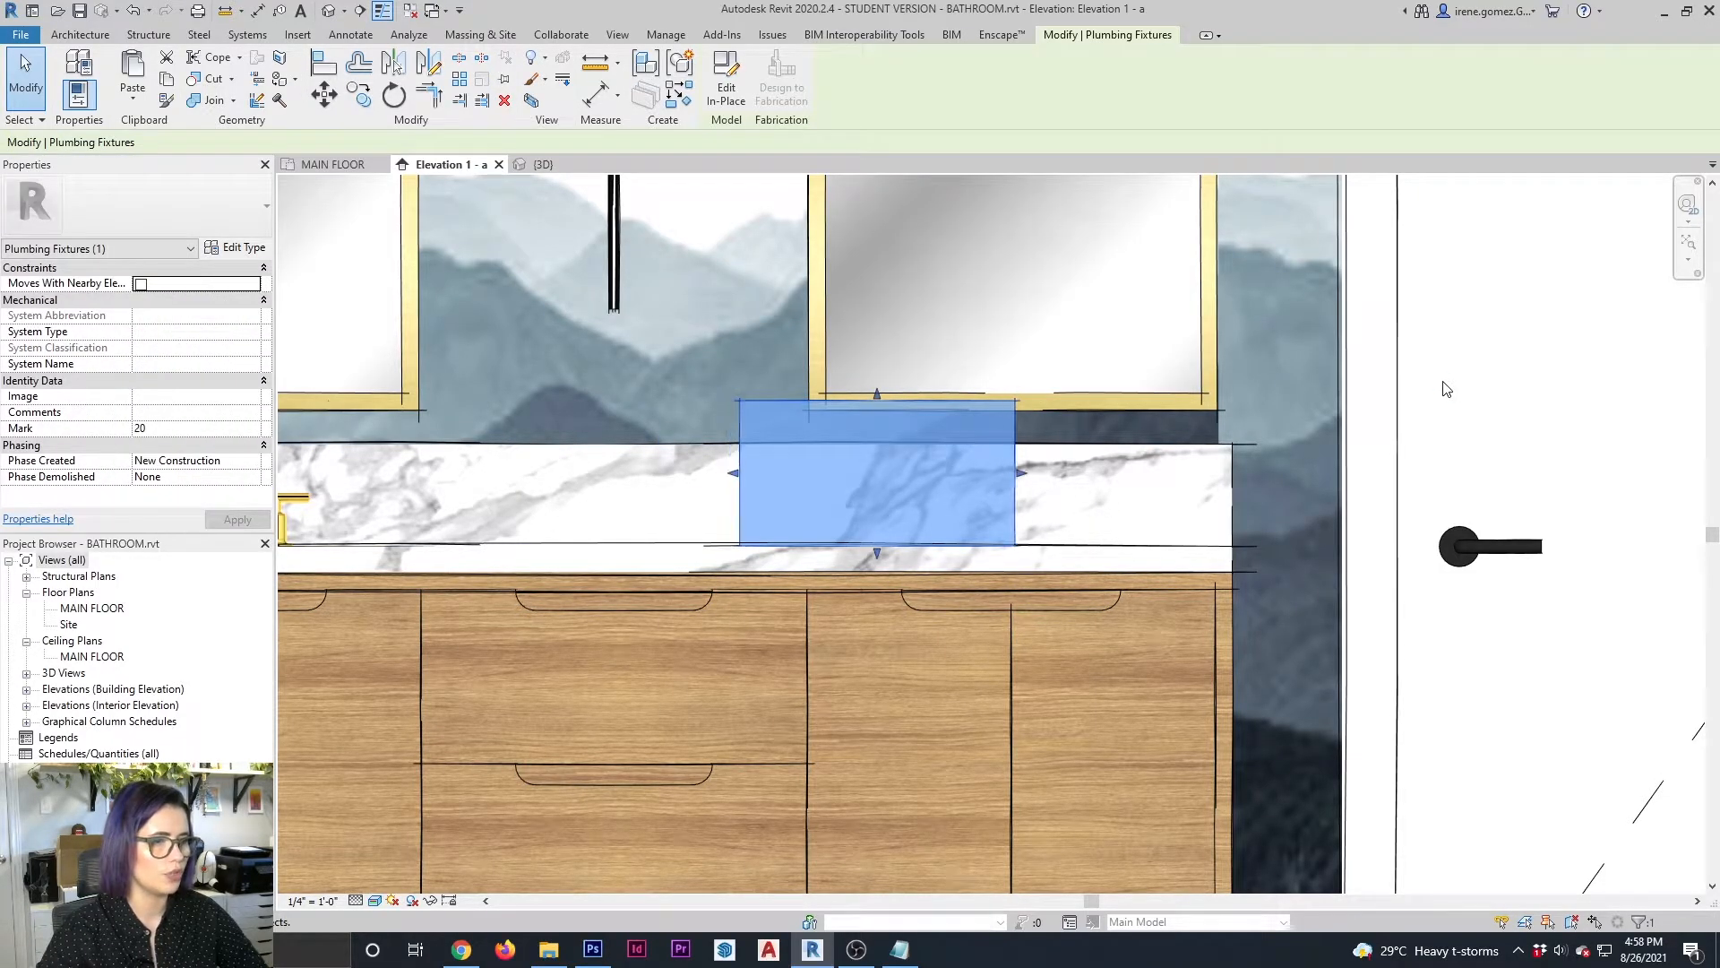
pyautogui.press('Right')
pyautogui.press('Right')
pyautogui.press('Right')
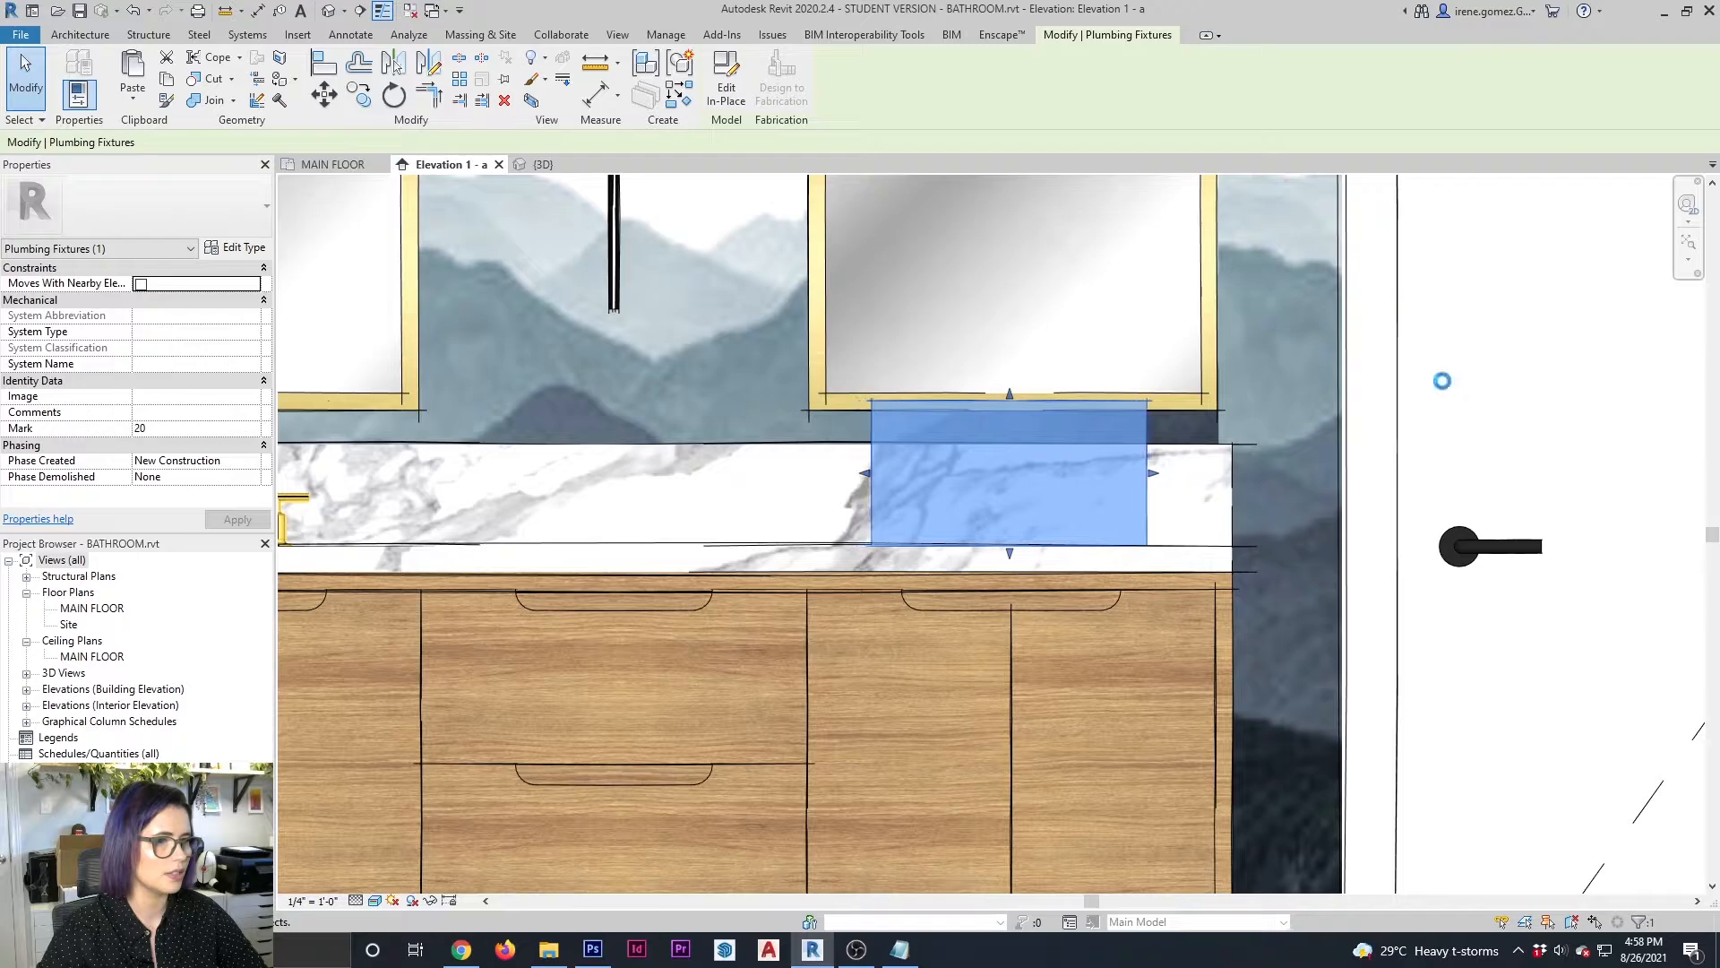
pyautogui.press('Escape')
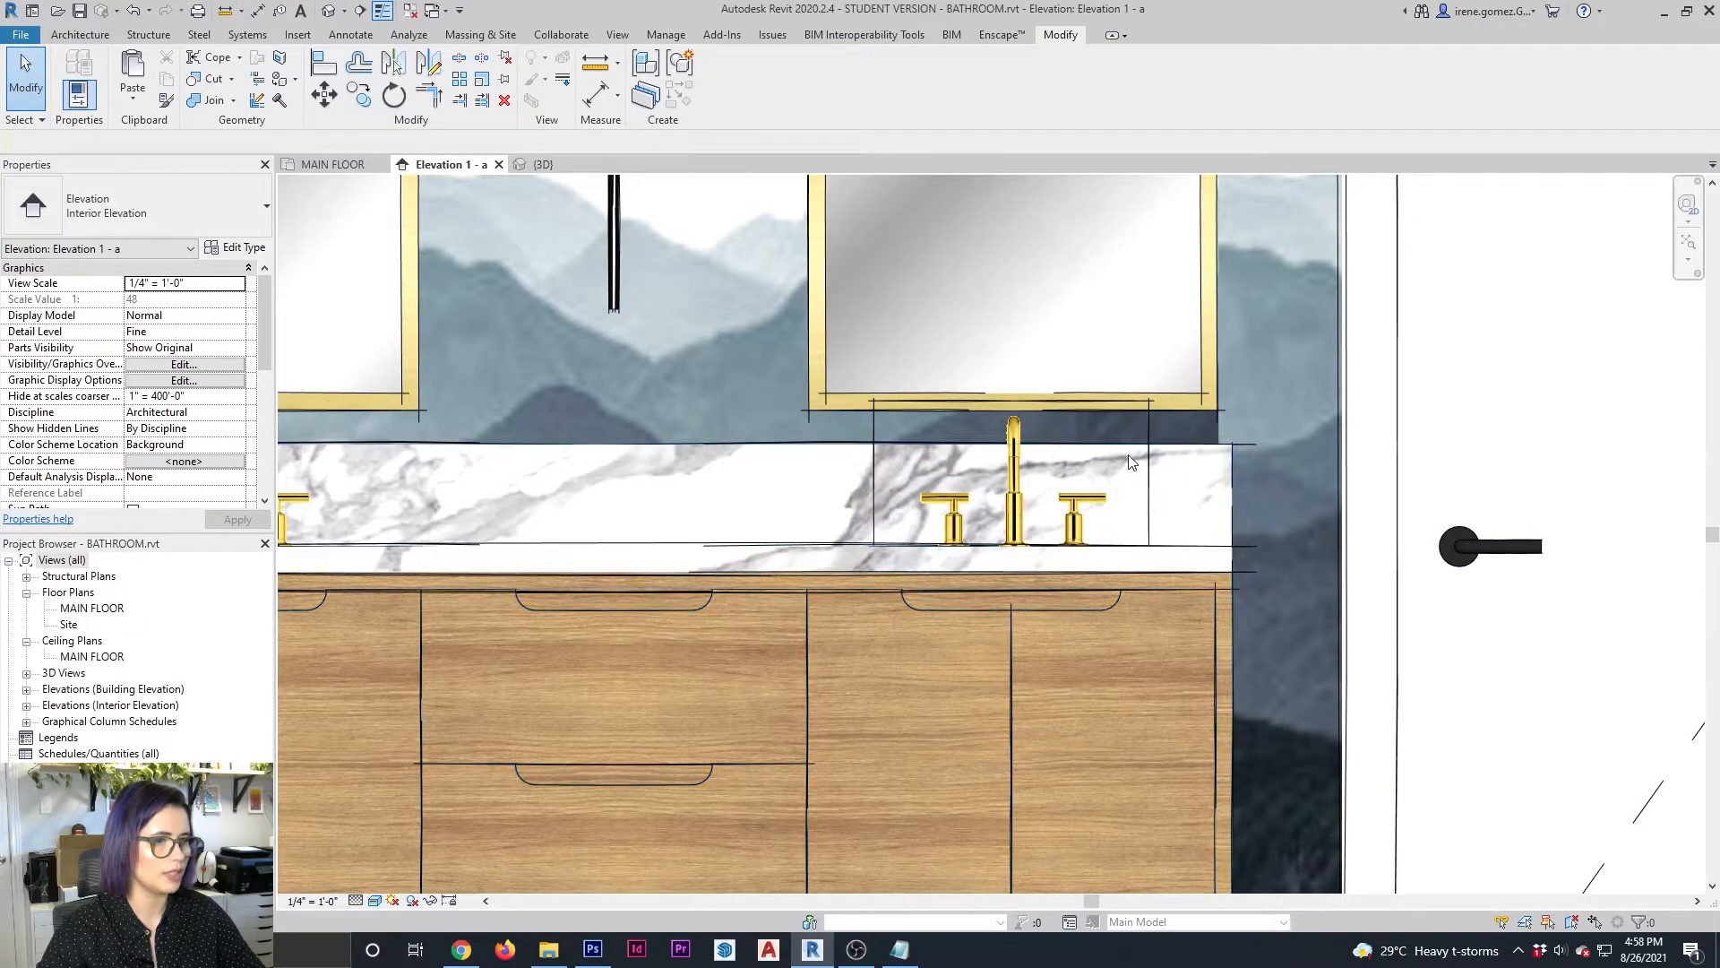
# Hide the left, top and right edges of the second faucet block using Linework with the <Invisible lines> style
pyautogui.click(563, 79)
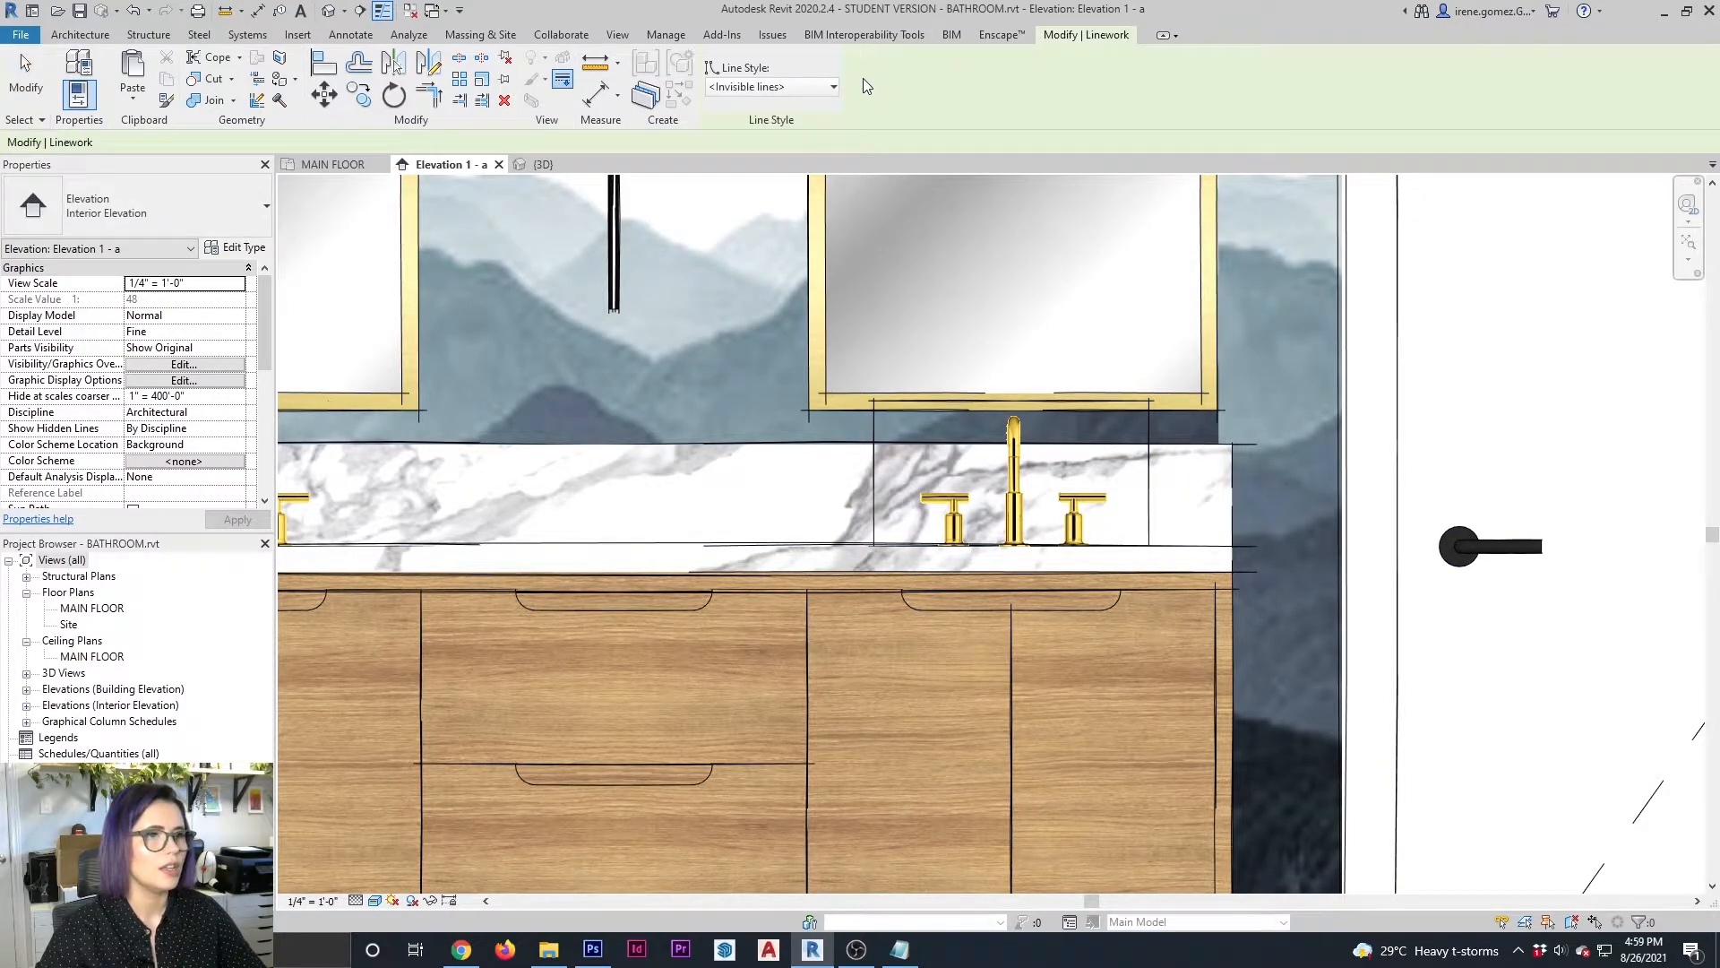
pyautogui.click(873, 471)
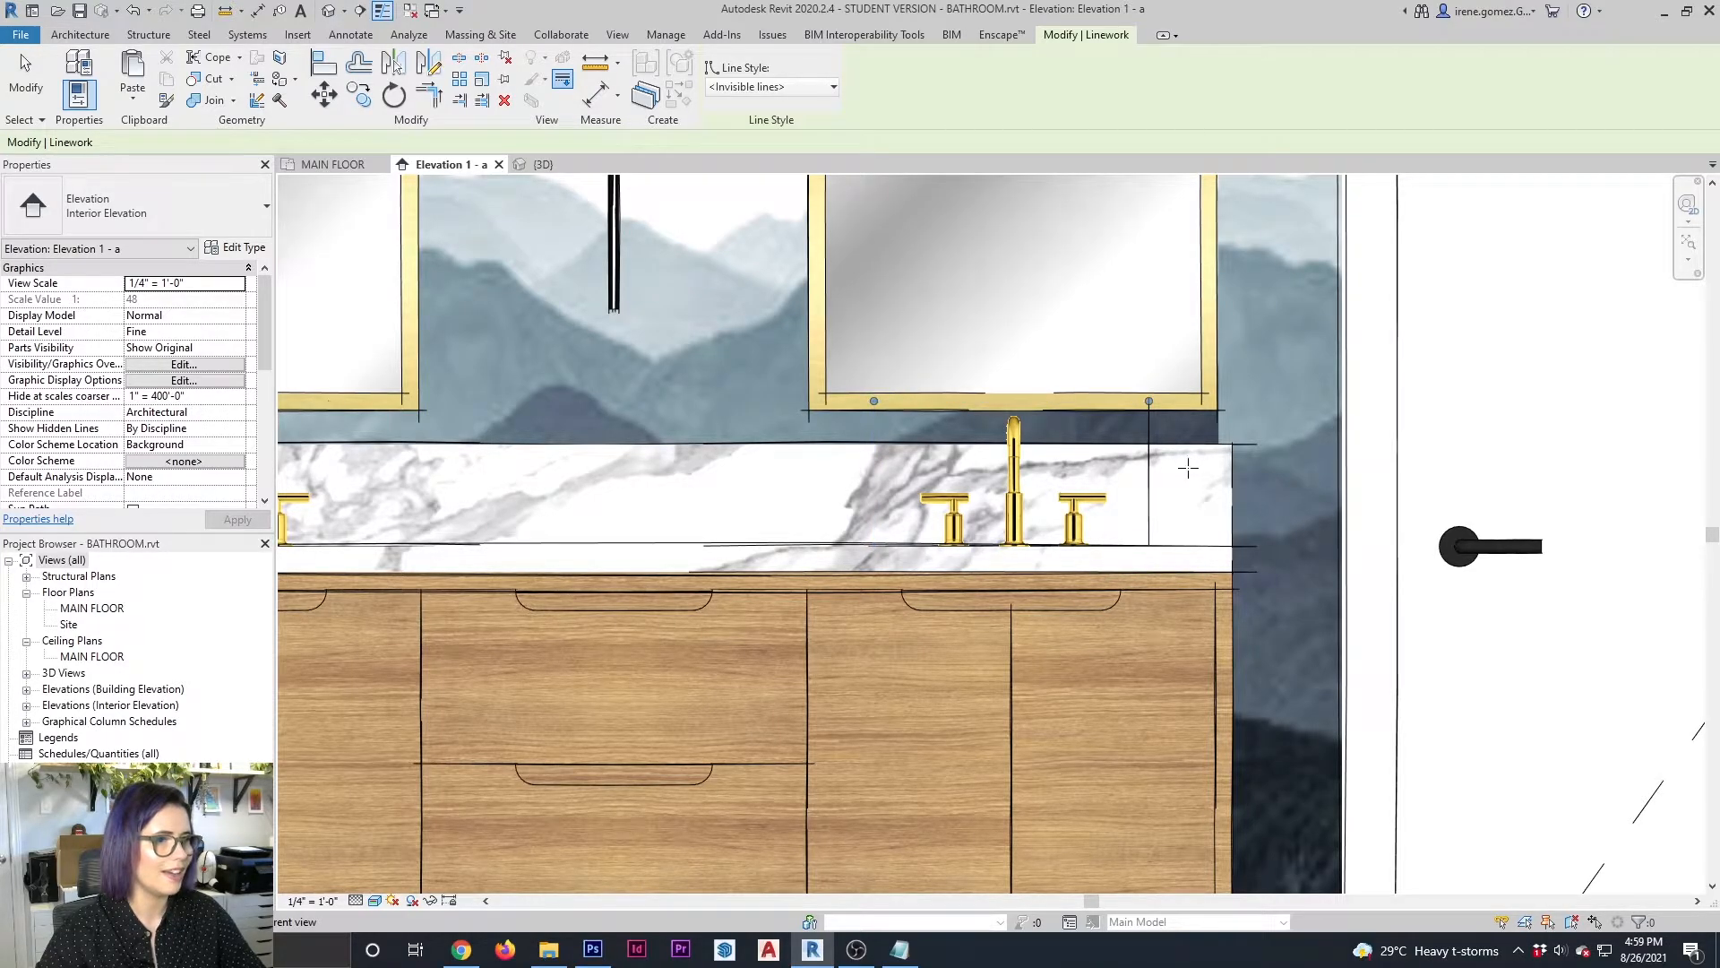
pyautogui.press('Escape')
pyautogui.click(1147, 575)
pyautogui.scroll(-3, 1146, 578)
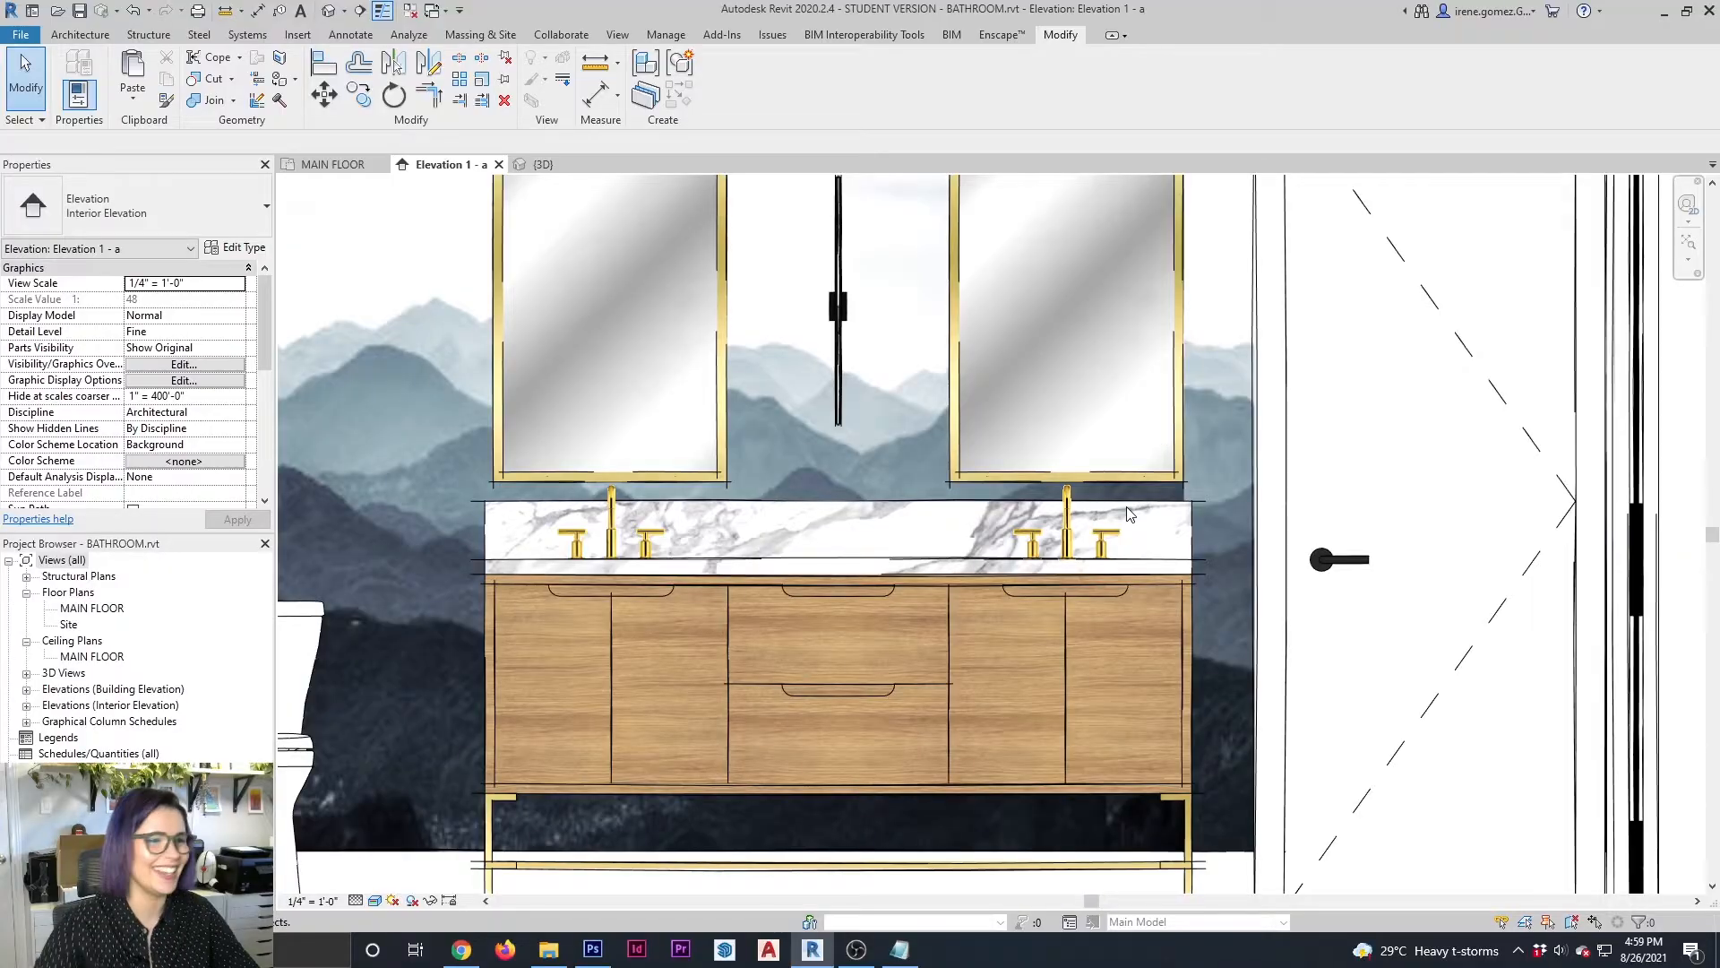
pyautogui.scroll(-2, 998, 432)
pyautogui.scroll(-3, 893, 563)
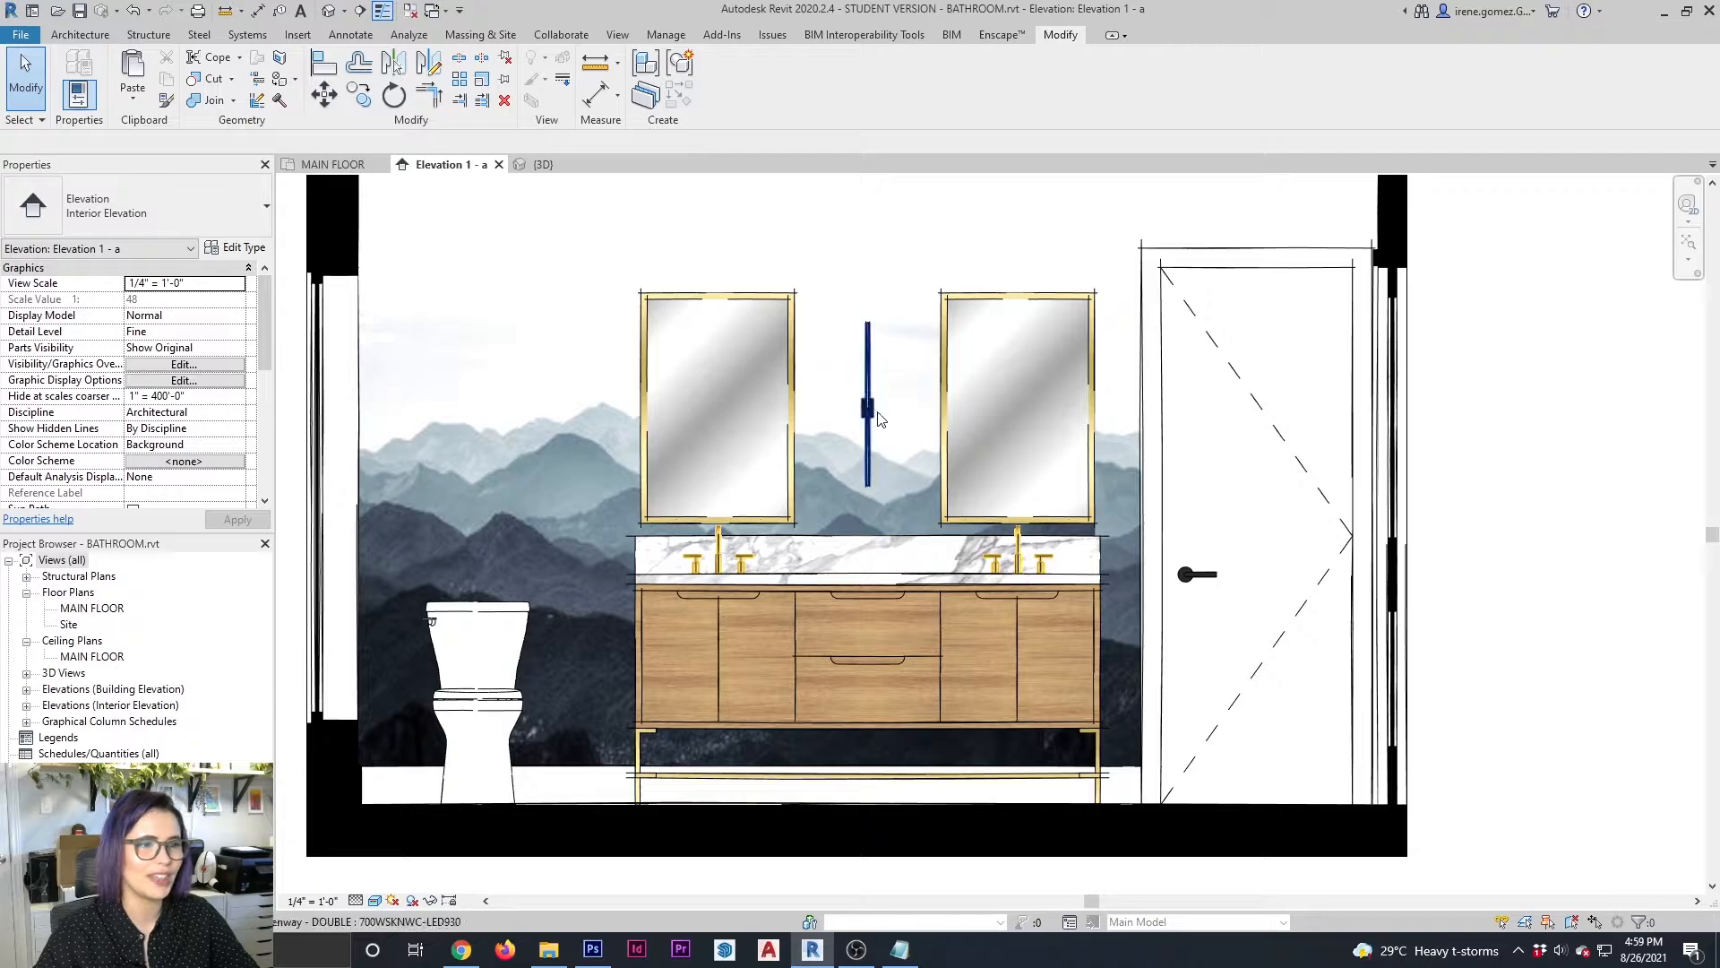
# In the 3D view, start an in-place model in the Lighting Fixtures category named WALL SCONCE
pyautogui.click(564, 167)
pyautogui.moveTo(722, 448); pyautogui.dragTo(895, 508, button='middle')
pyautogui.click(79, 35)
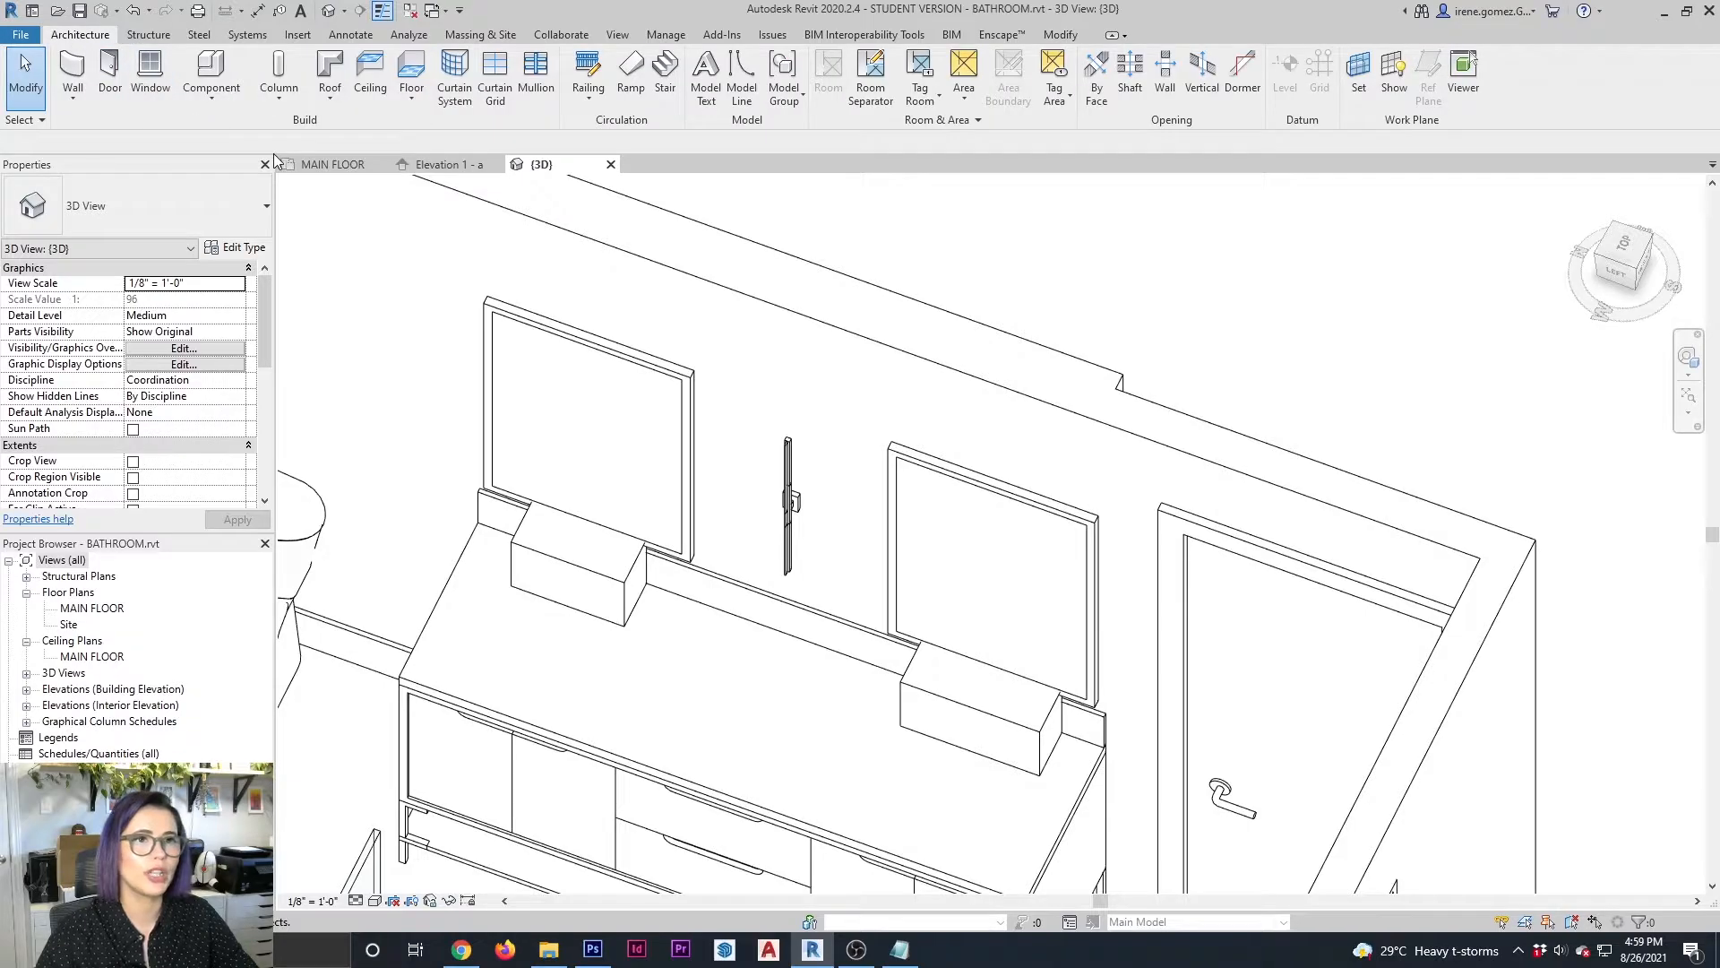
pyautogui.click(240, 106)
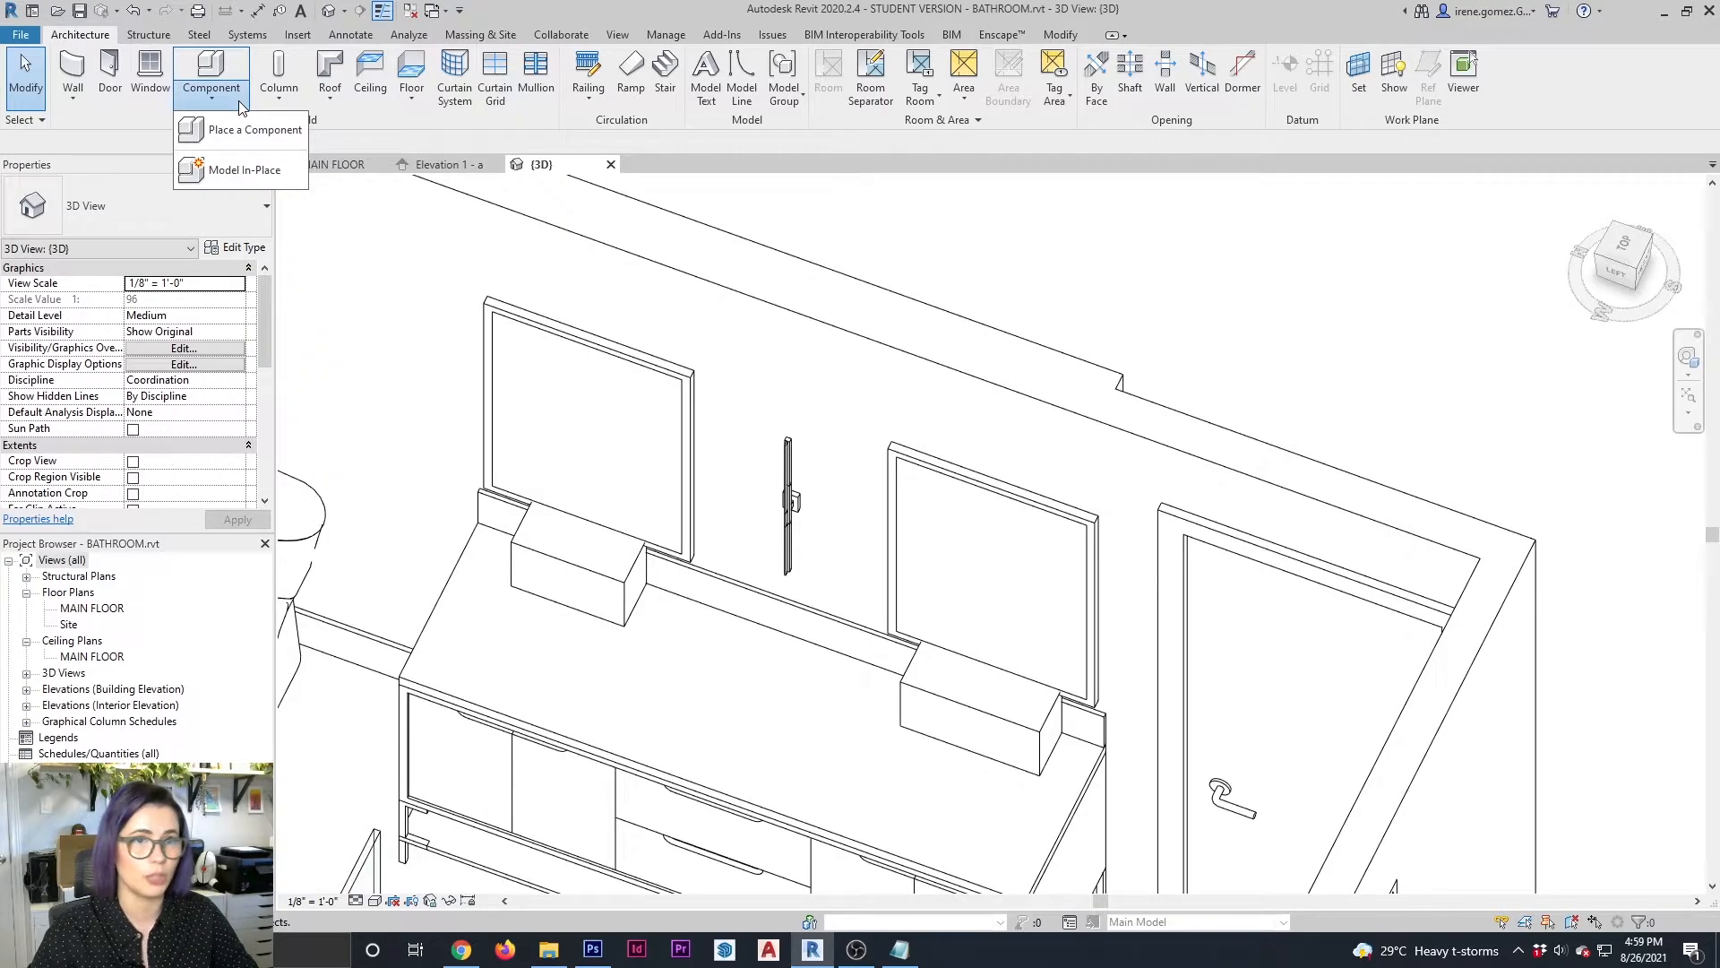
pyautogui.click(244, 169)
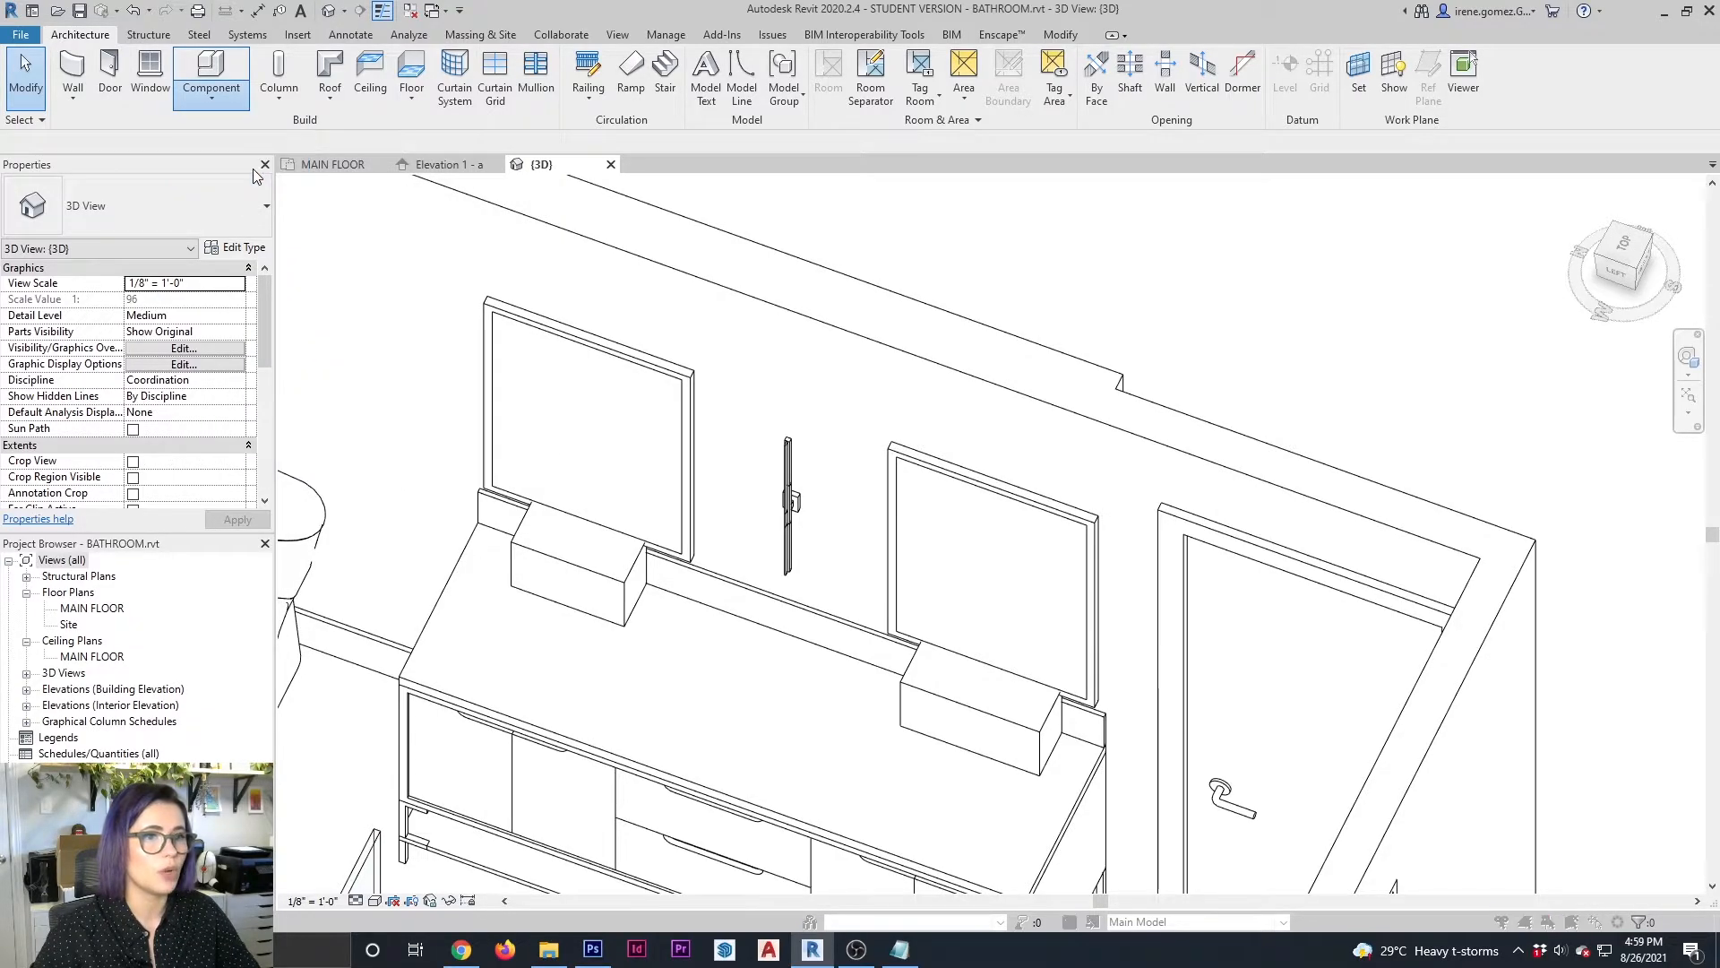
pyautogui.scroll(-5, 525, 367)
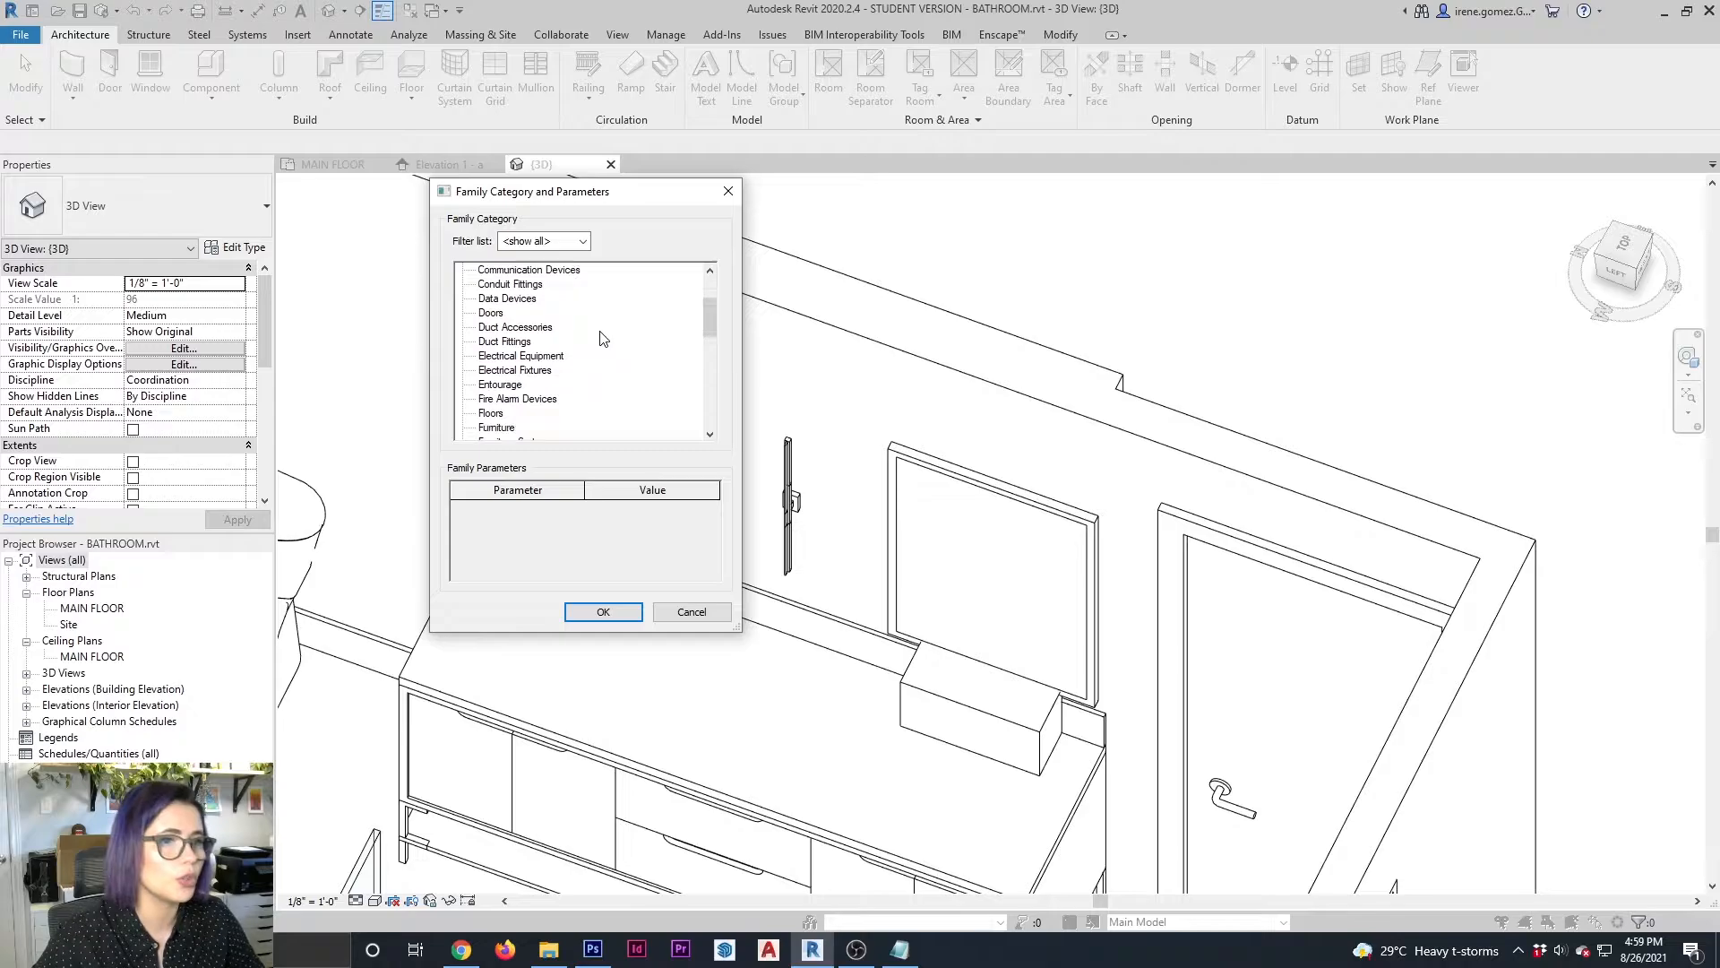
pyautogui.click(524, 358)
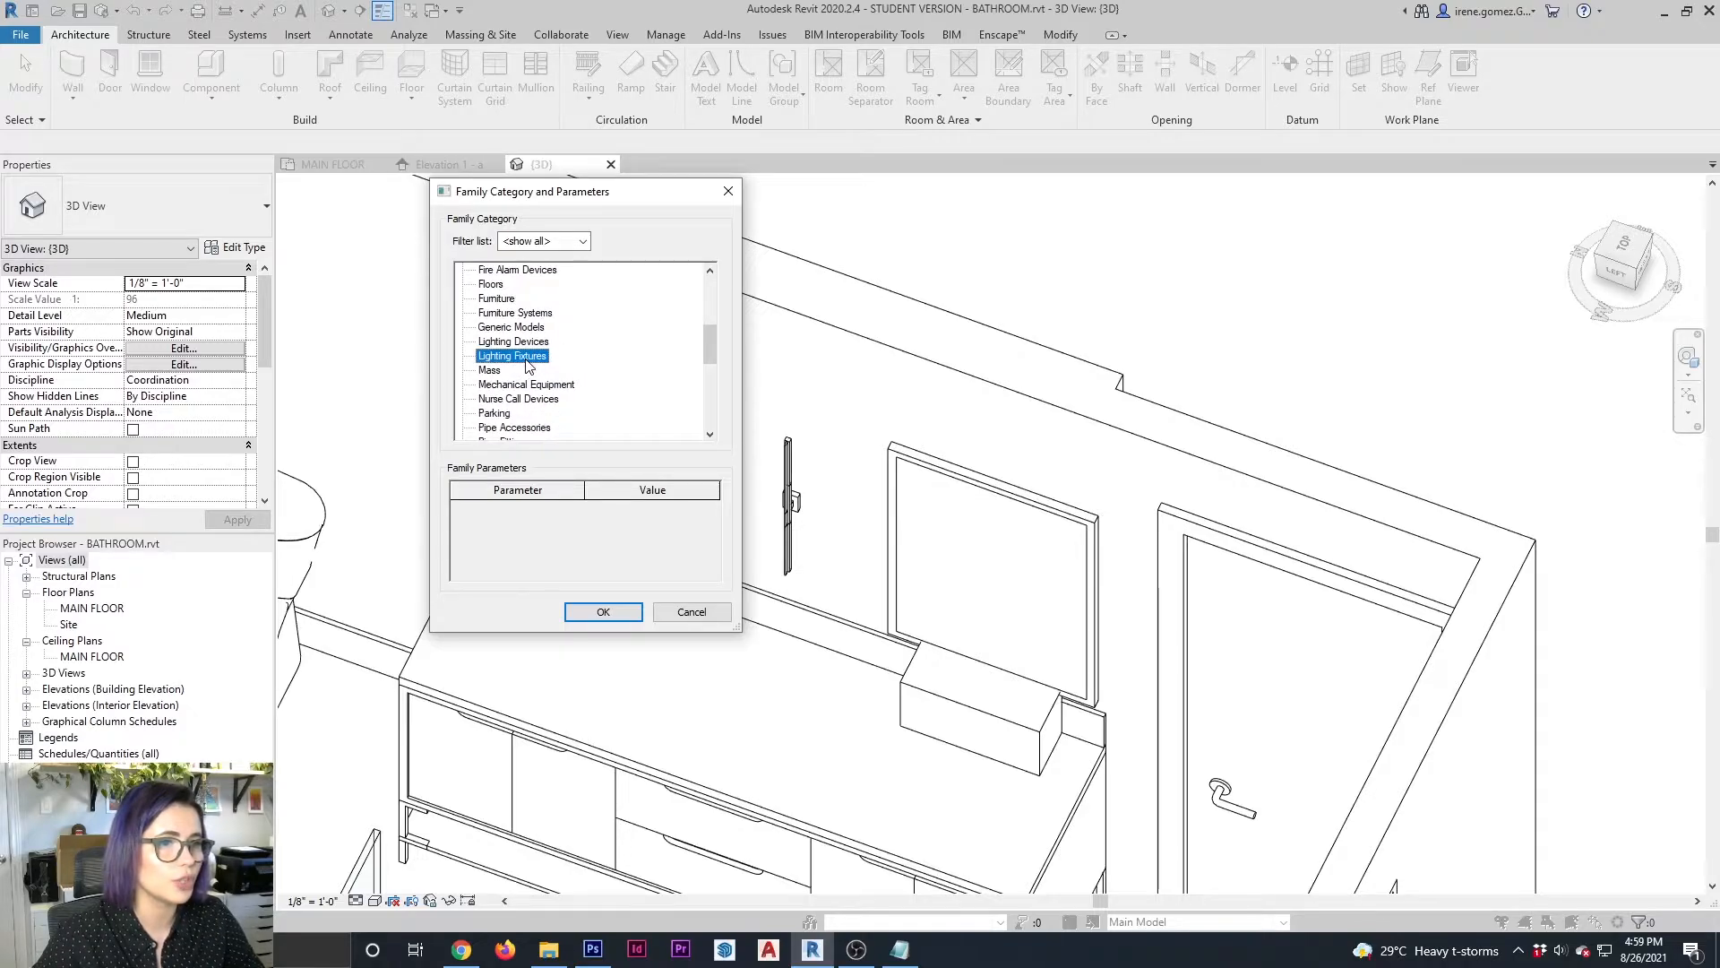
pyautogui.click(600, 613)
pyautogui.write('WALL')
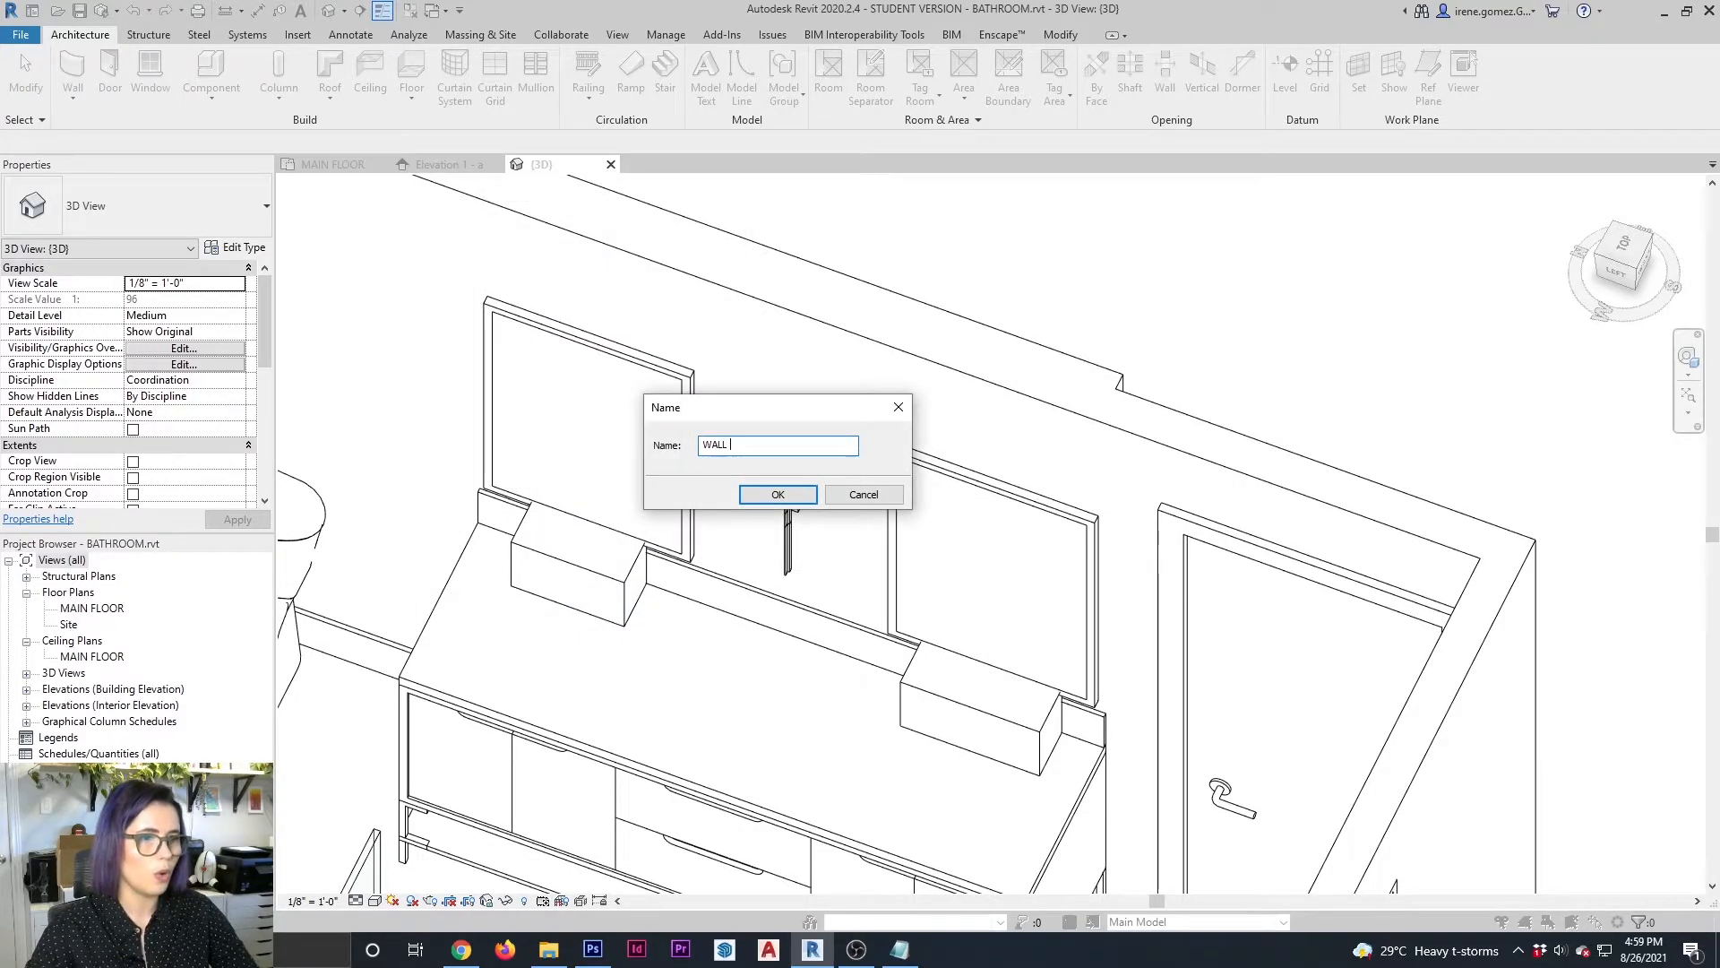
pyautogui.write(' SCONCE')
pyautogui.press('Return')
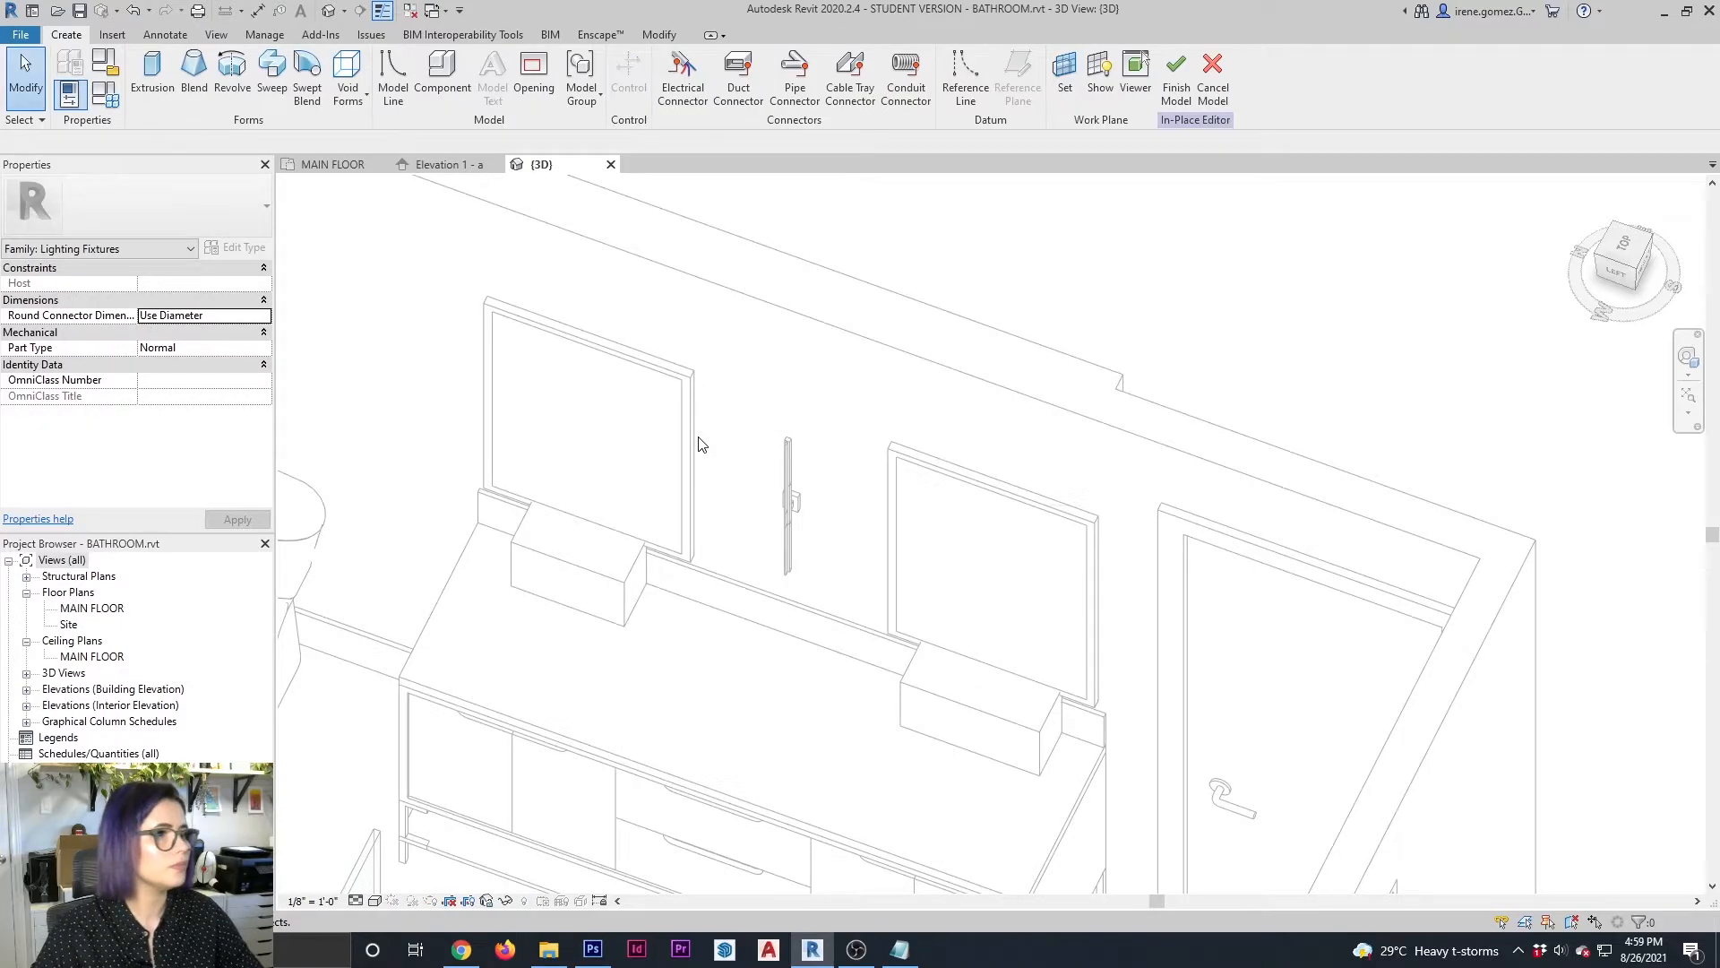
# Set the vanity wall face as work plane and sketch an extrusion rectangle about 10" wide by 30" high around the existing sconce
pyautogui.click(1064, 73)
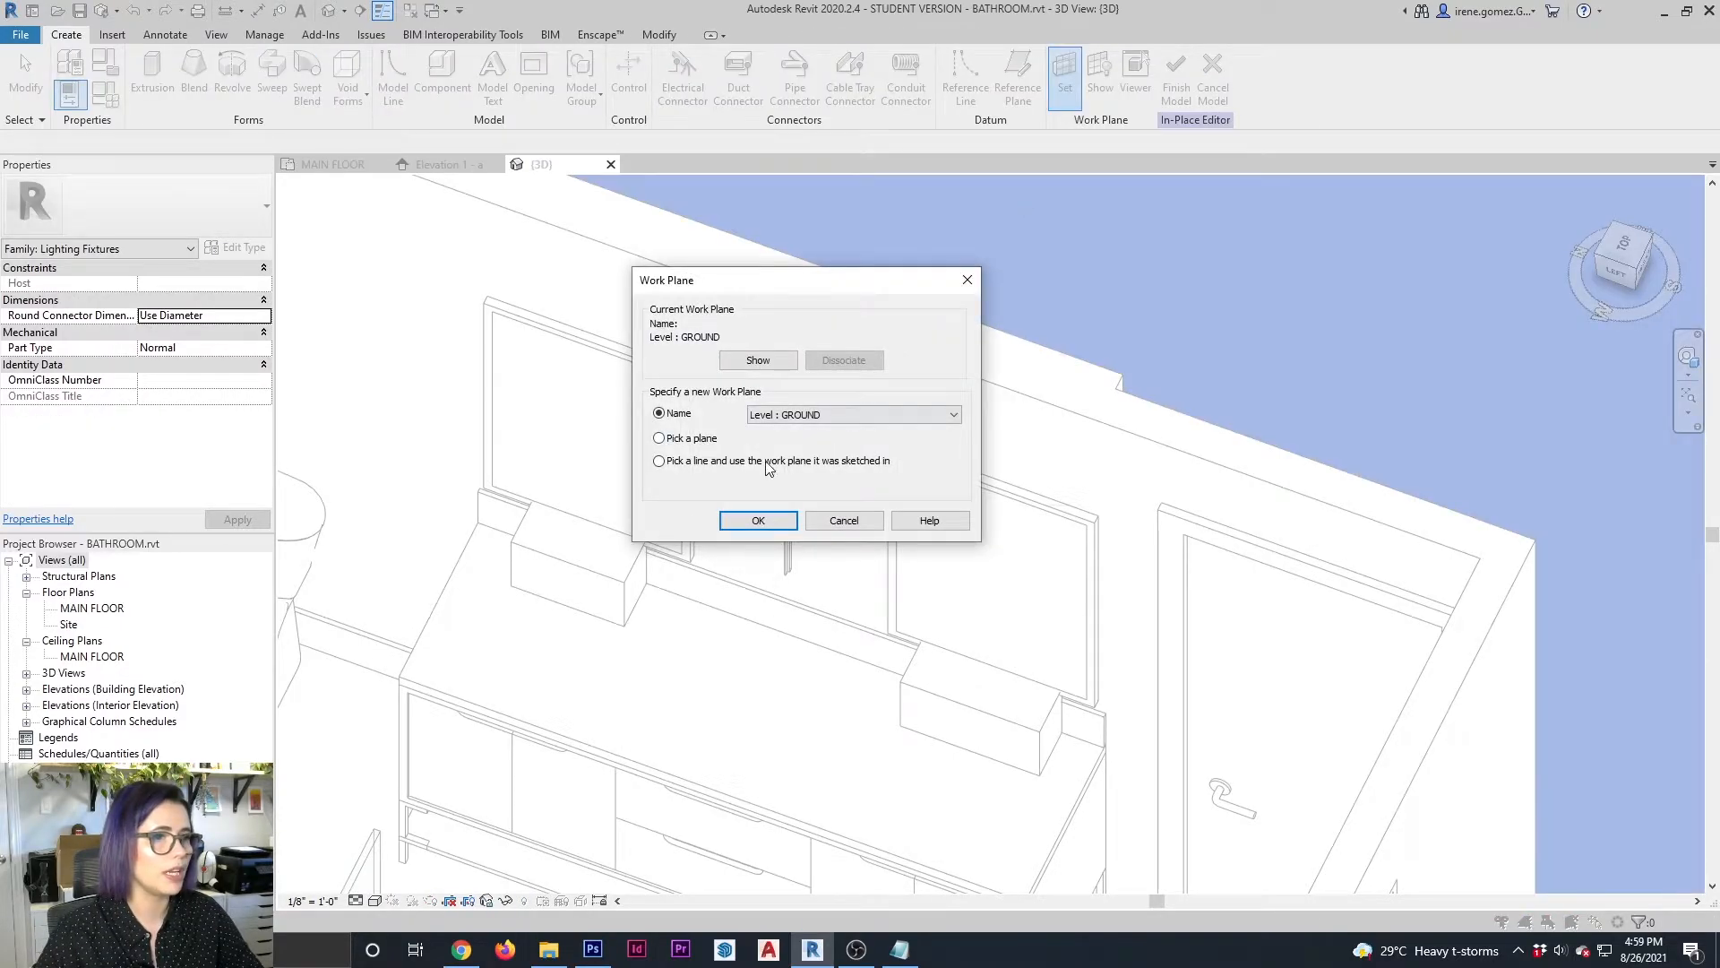
pyautogui.click(757, 520)
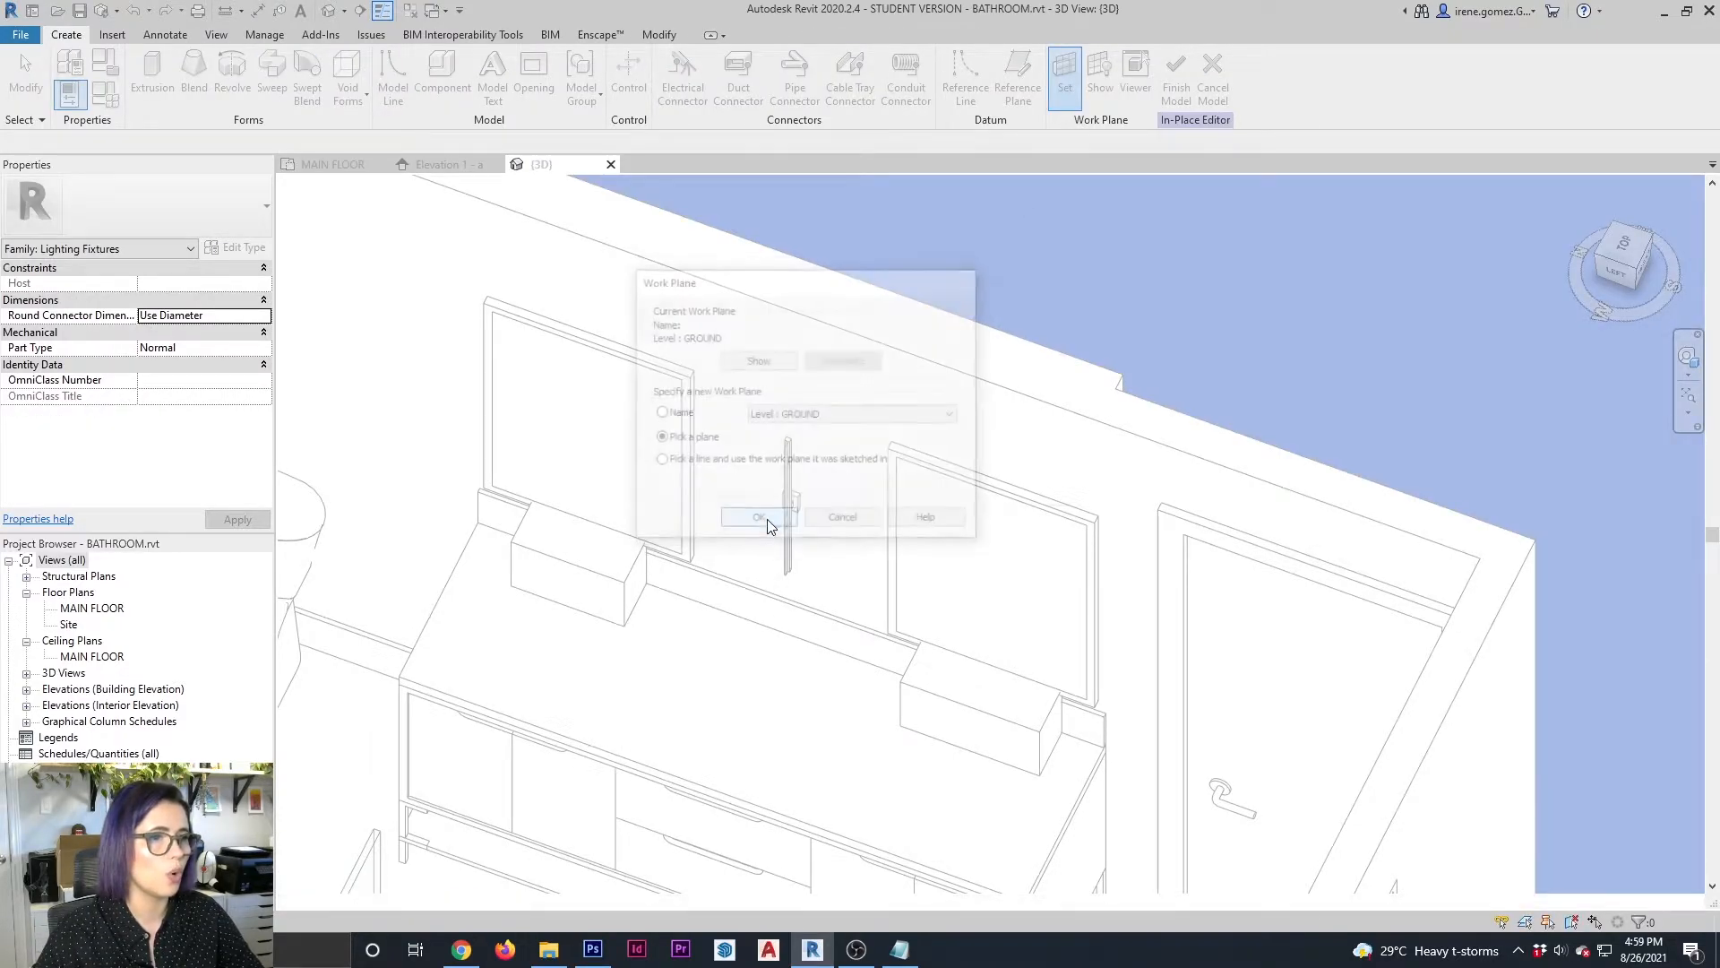
pyautogui.click(845, 338)
pyautogui.click(153, 74)
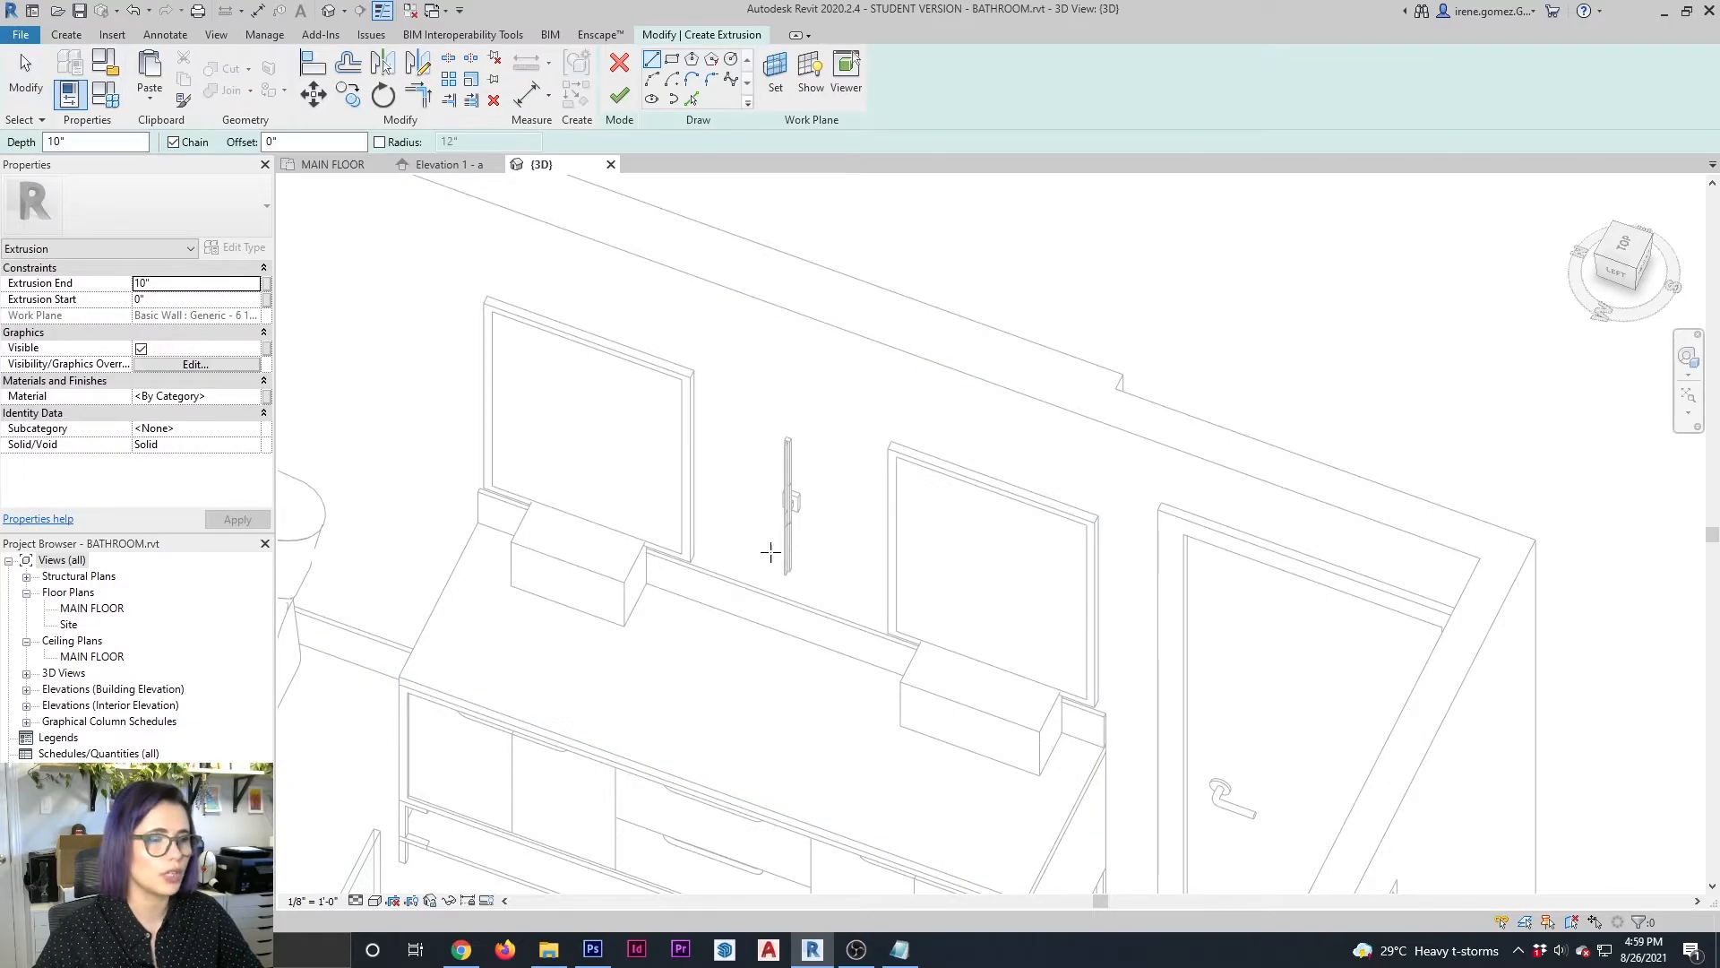
pyautogui.keyDown('shift'); pyautogui.moveTo(767, 549); pyautogui.dragTo(860, 493, button='middle'); pyautogui.keyUp('shift')
pyautogui.click(672, 59)
pyautogui.click(707, 377)
pyautogui.click(800, 614)
pyautogui.moveTo(769, 667)
pyautogui.keyDown('shift'); pyautogui.mouseDown(button='middle')
pyautogui.moveTo(900, 660)
pyautogui.moveTo(610, 664)
pyautogui.mouseUp(button='middle'); pyautogui.keyUp('shift')
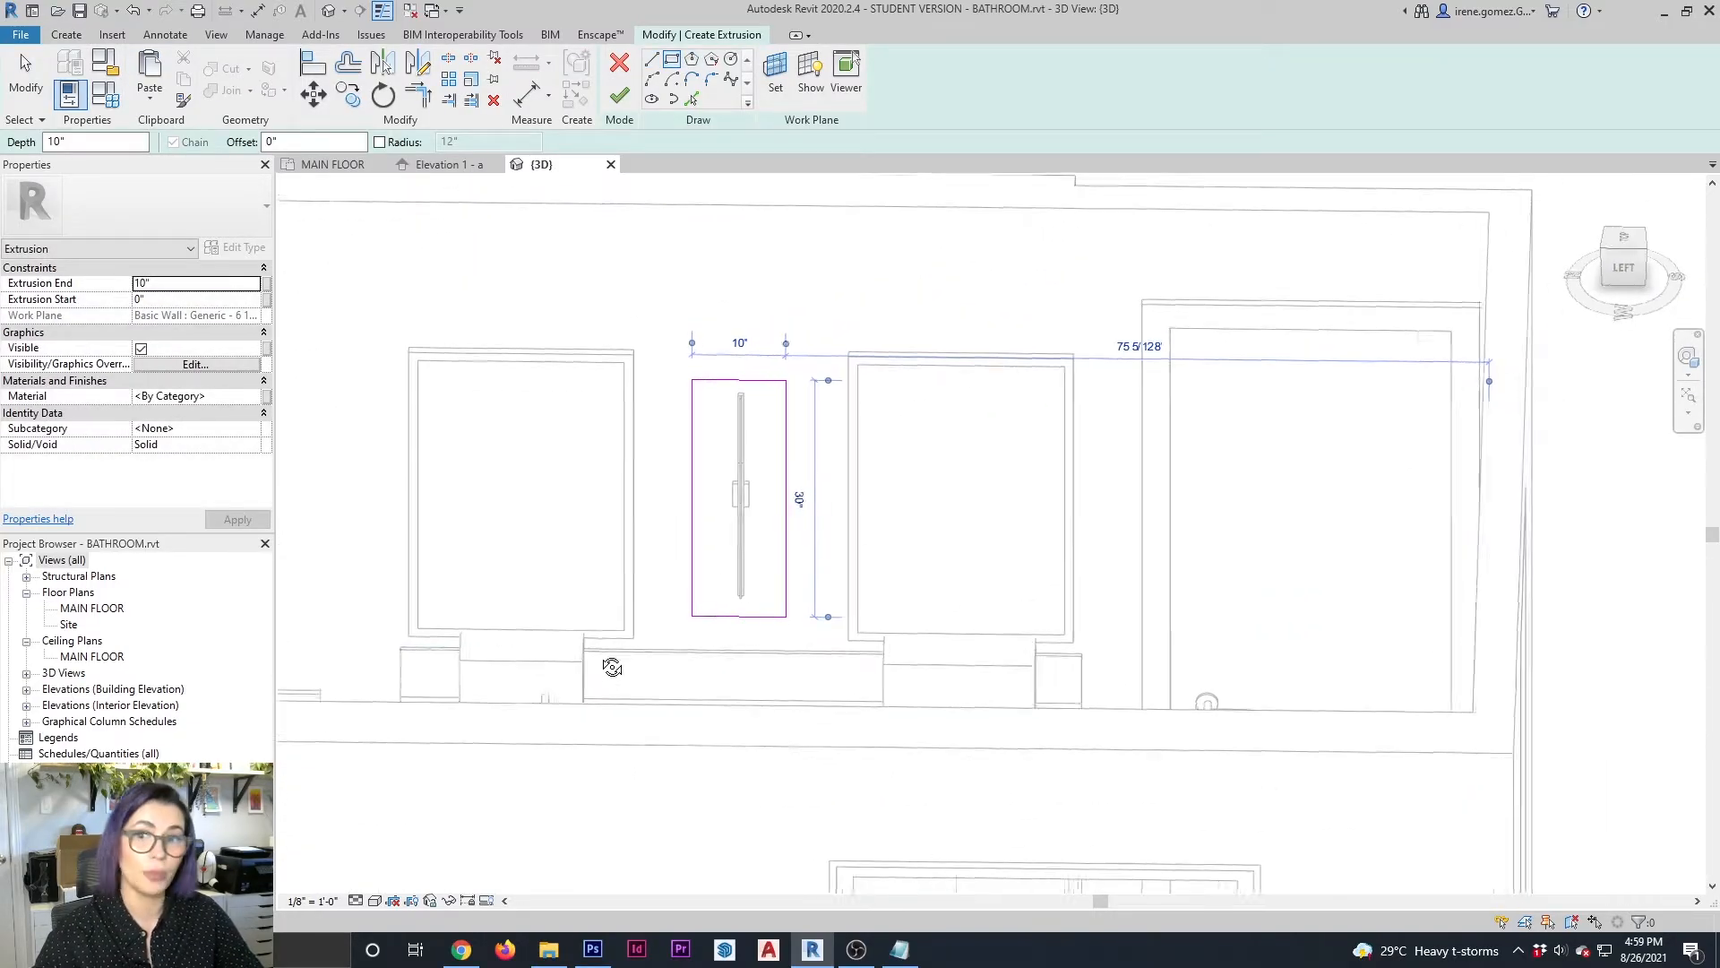
# Finish the extrusion, pull its front face back towards the wall to reduce its depth, and complete the in-place model
pyautogui.click(620, 97)
pyautogui.keyDown('shift'); pyautogui.moveTo(860, 520); pyautogui.dragTo(744, 582, button='middle'); pyautogui.keyUp('shift')
pyautogui.moveTo(708, 534); pyautogui.dragTo(733, 509)
pyautogui.click(908, 74)
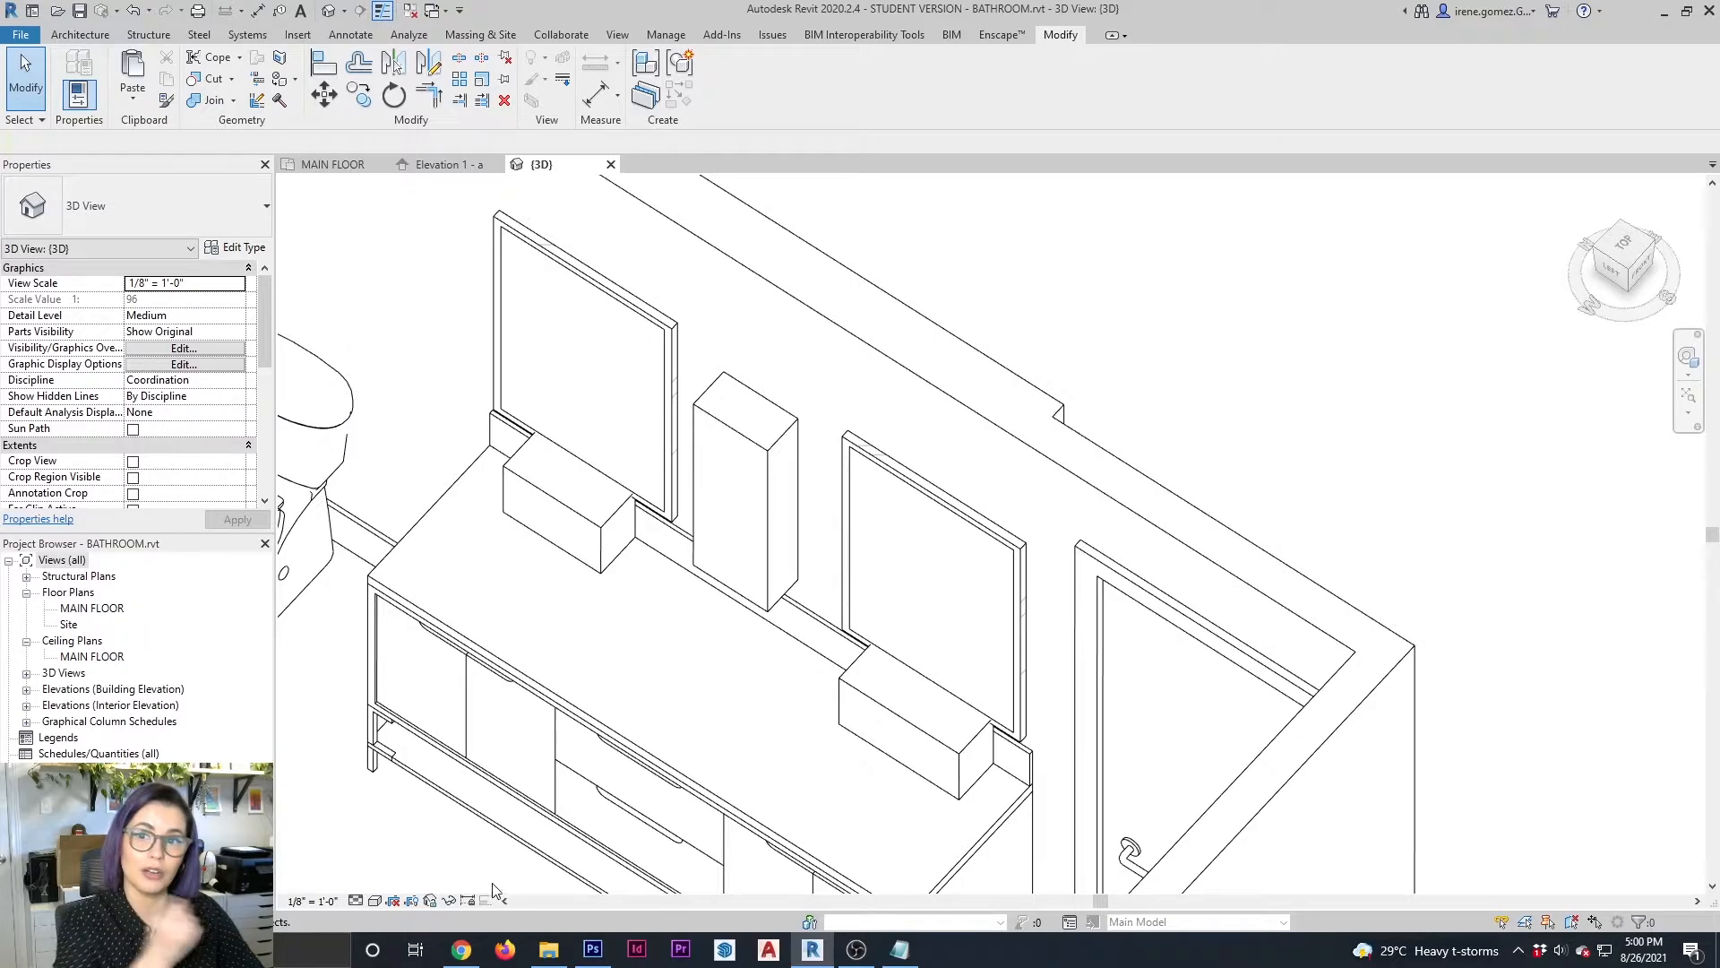
# Examine the new sconce block between the two mirrors in Elevation 1 - a
pyautogui.click(446, 165)
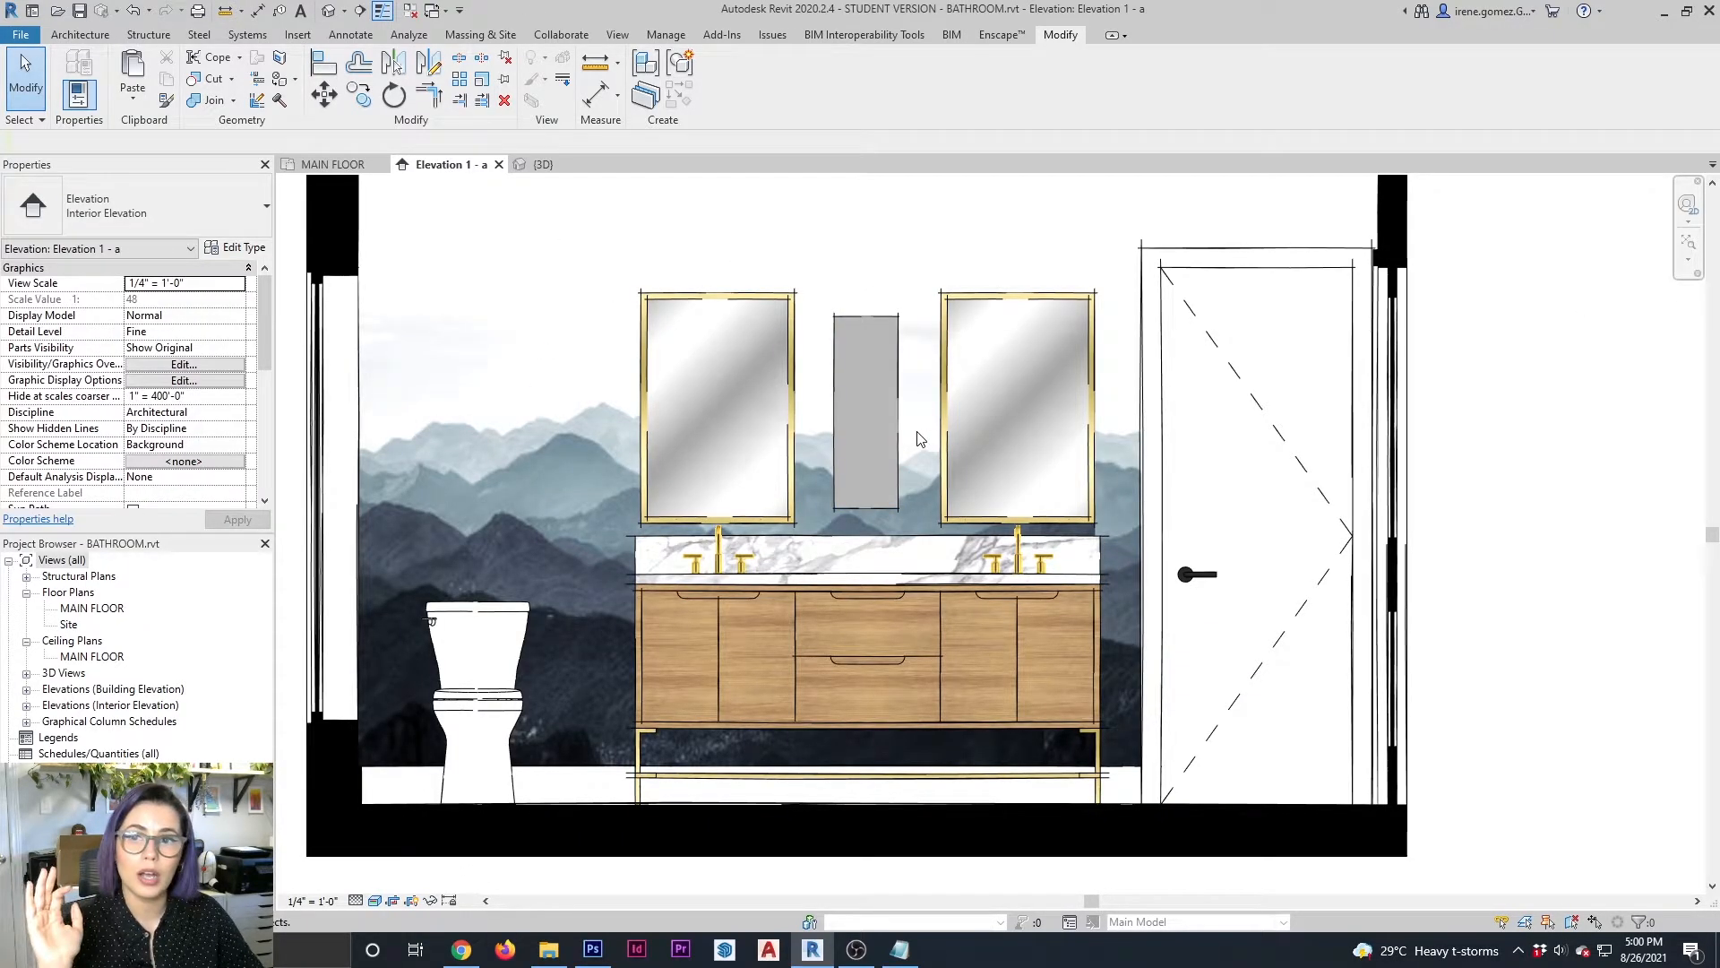
pyautogui.scroll(3, 856, 430)
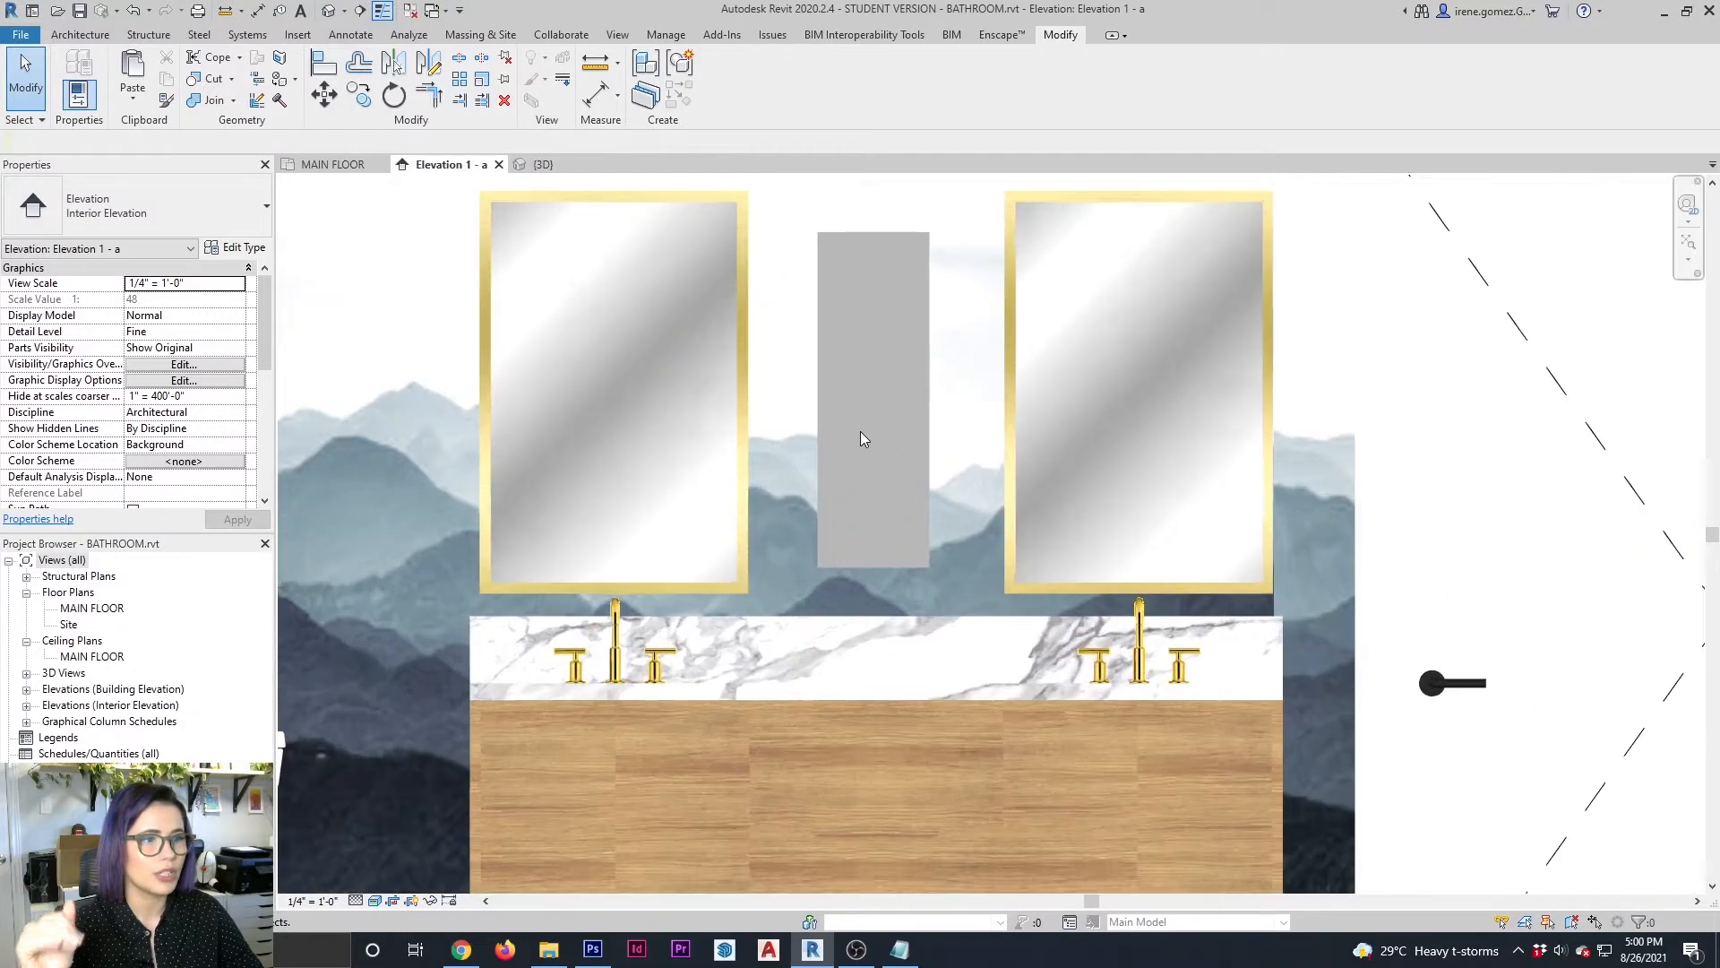
pyautogui.click(912, 364)
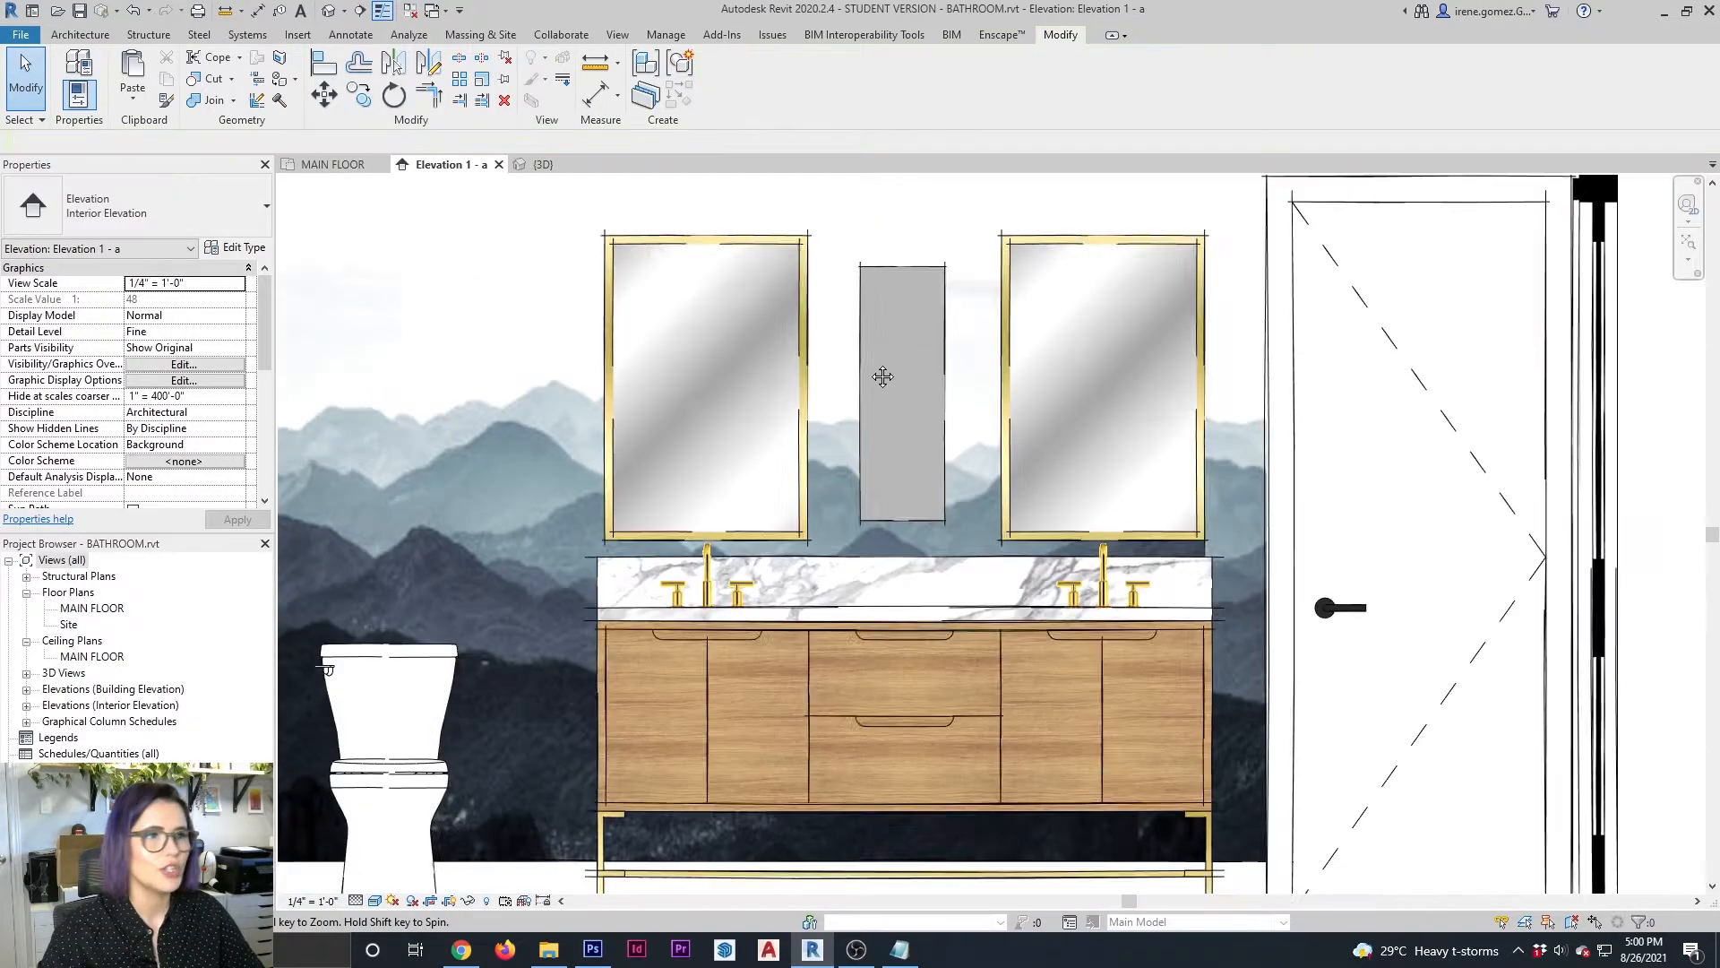
pyautogui.moveTo(883, 376); pyautogui.dragTo(1085, 401, button='middle')
pyautogui.scroll(-2, 1085, 401)
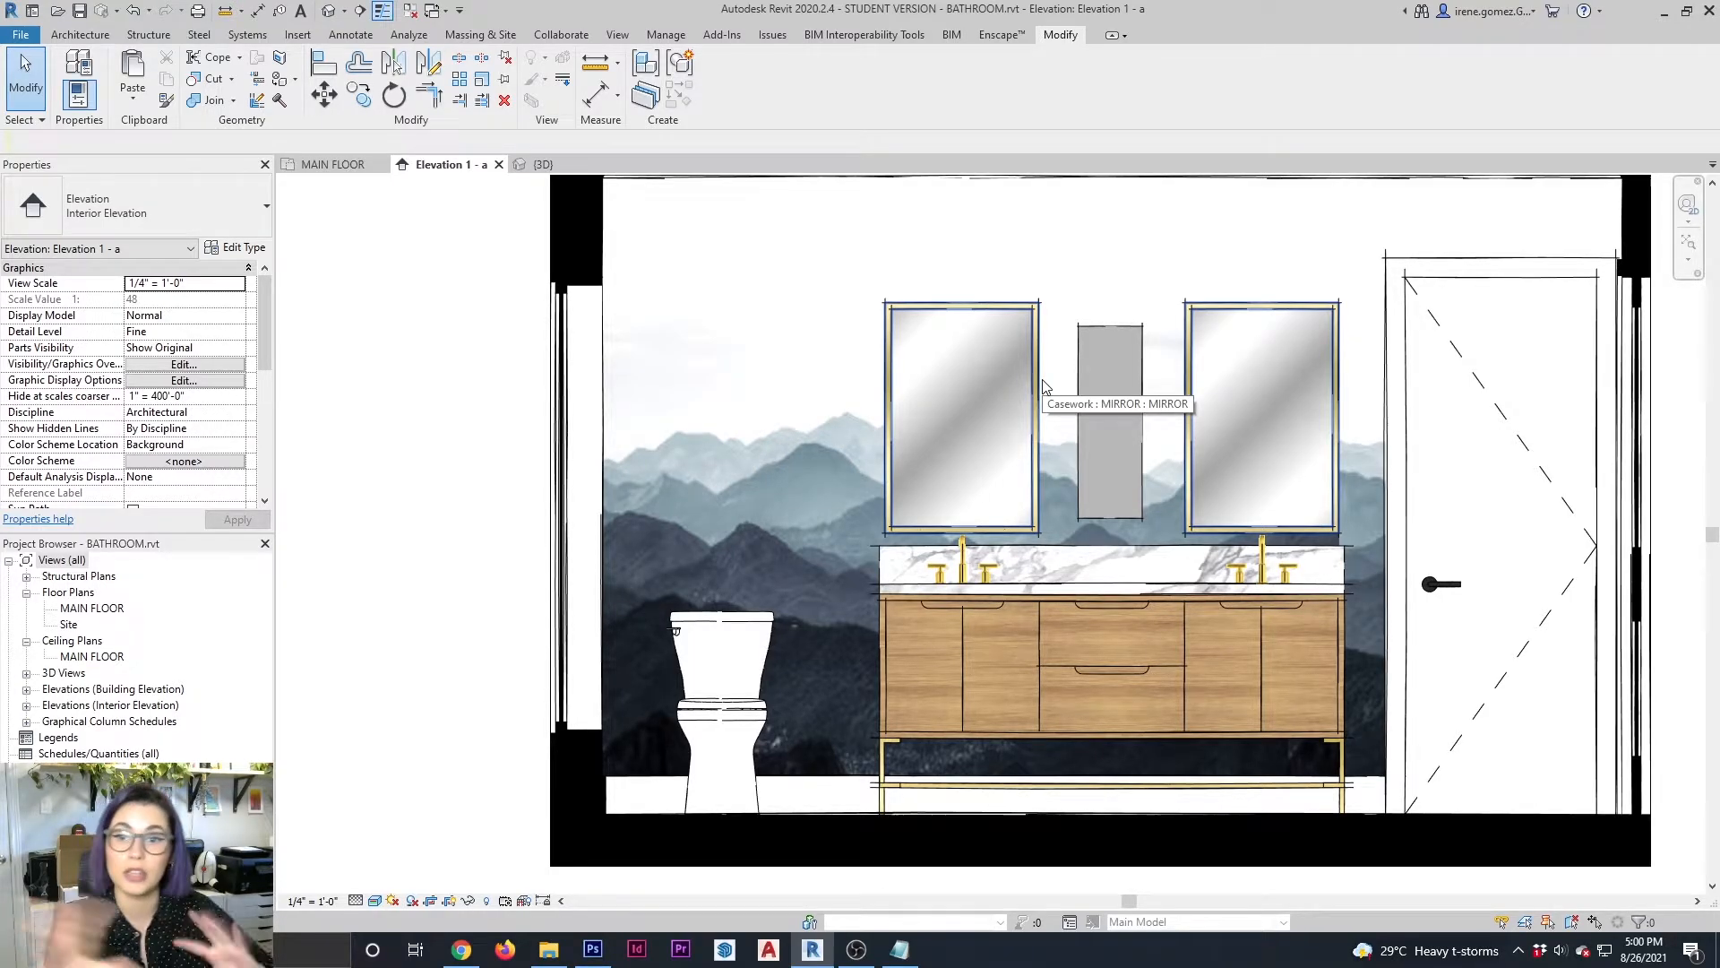
pyautogui.scroll(4, 1124, 502)
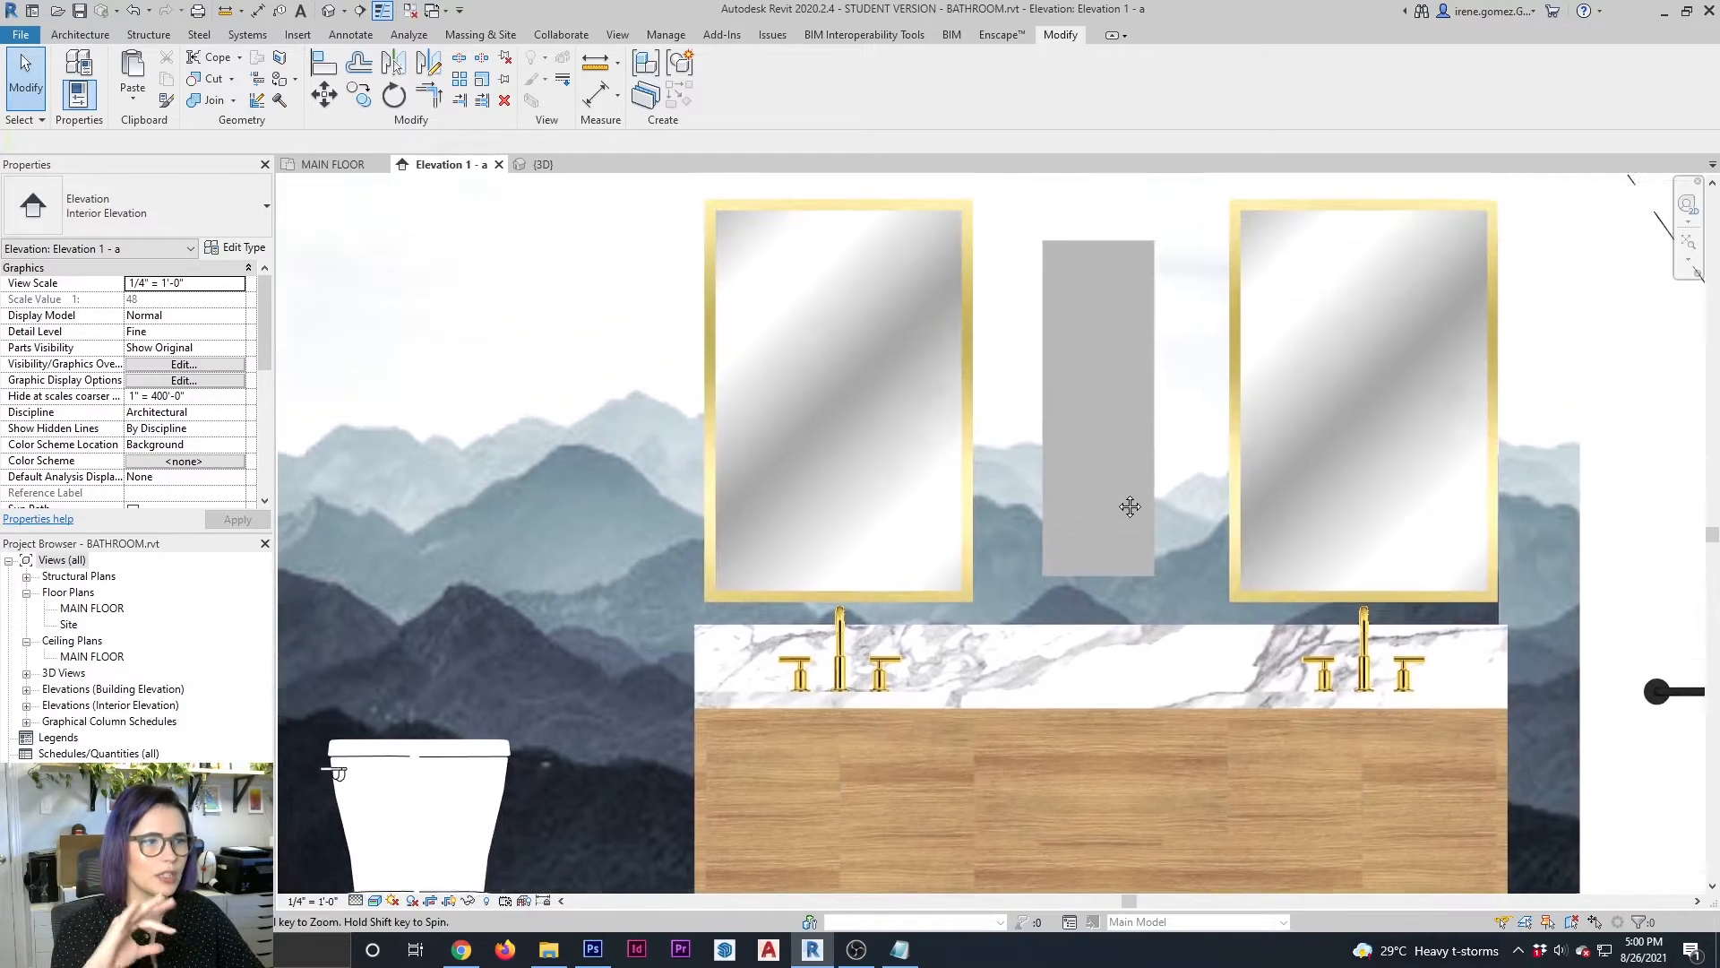
pyautogui.moveTo(1129, 507); pyautogui.dragTo(1121, 534, button='middle')
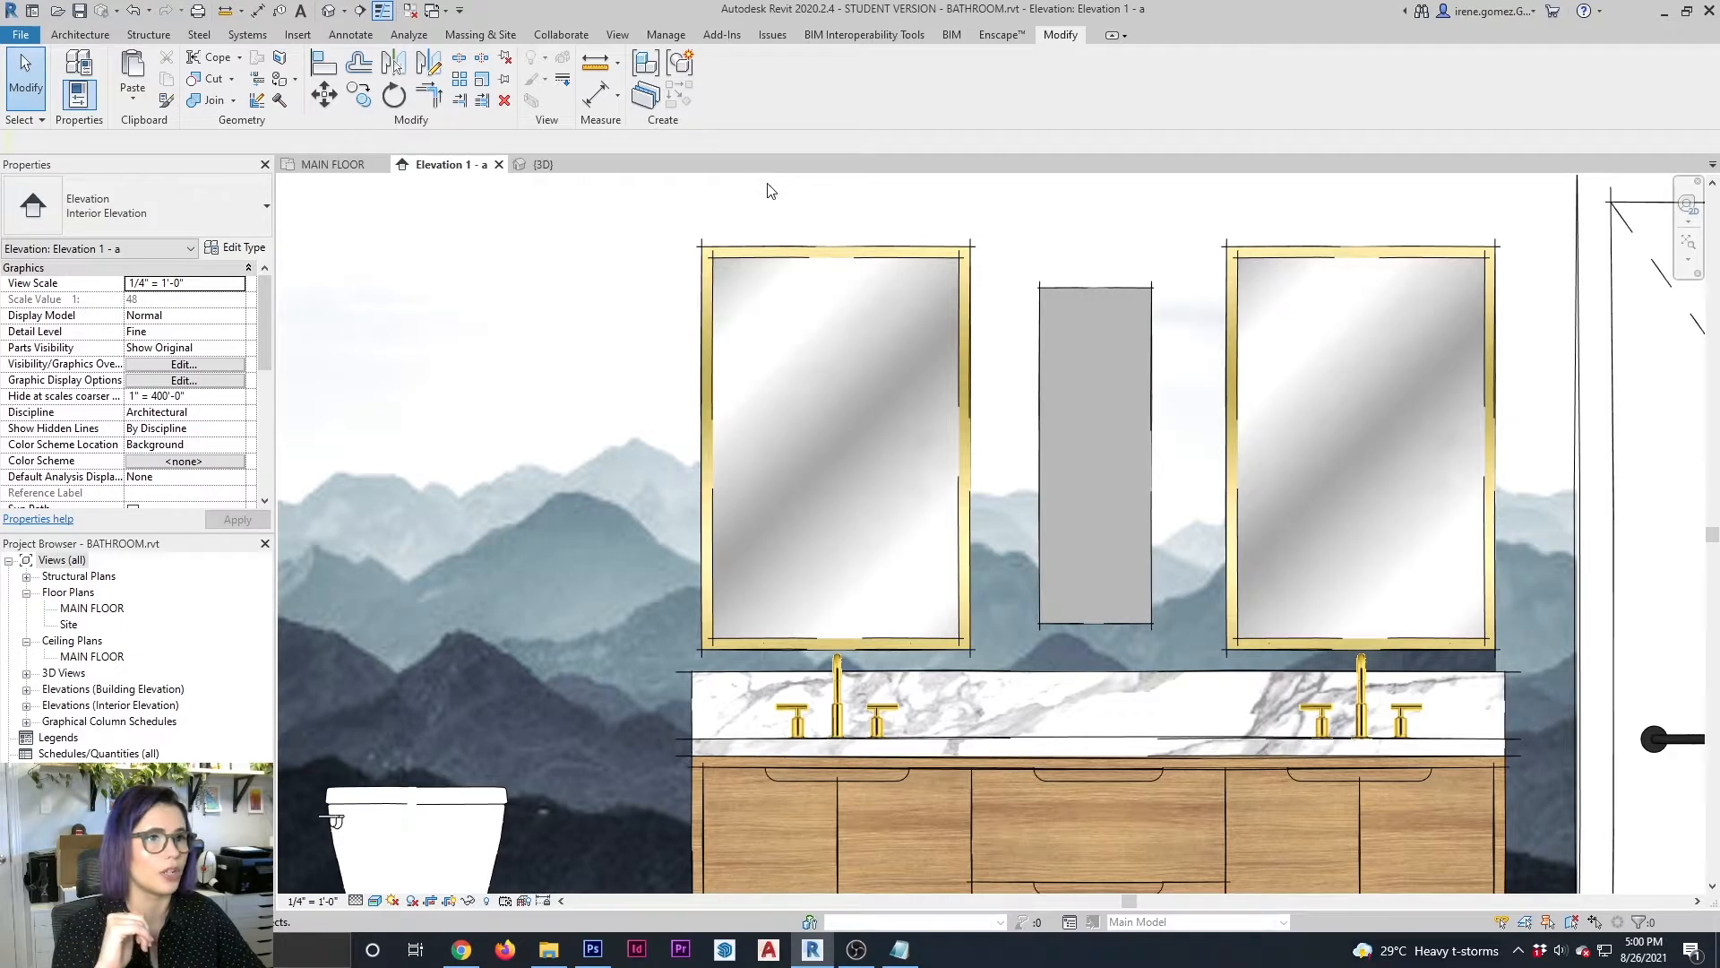
# Create a new project material named WALL SCONCE
pyautogui.click(665, 34)
pyautogui.click(77, 74)
pyautogui.click(401, 839)
pyautogui.click(458, 857)
pyautogui.click(772, 112)
pyautogui.click(993, 138)
pyautogui.write('WALL SCONCE')
pyautogui.press('Return')
# Load Henry+1+-+Light+LED+Hardwired+Wallchiere.jpg as the WALL SCONCE appearance image and assign that material to the in-place sconce block
pyautogui.click(882, 114)
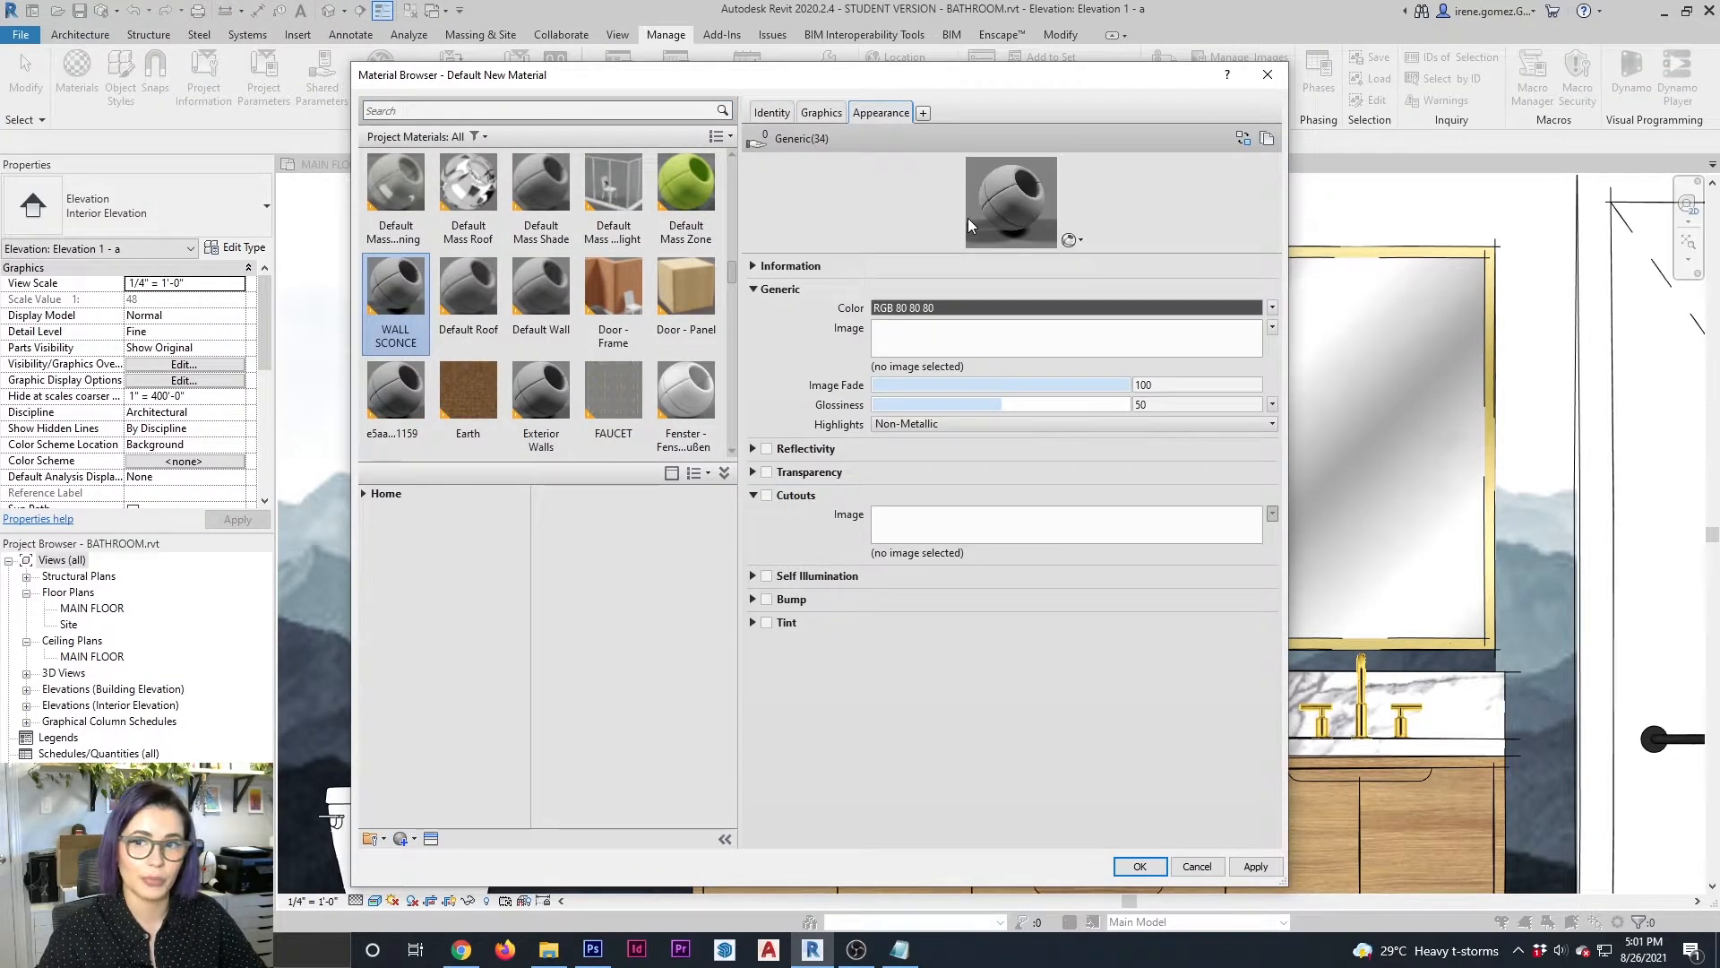
pyautogui.click(1067, 335)
pyautogui.click(1201, 779)
pyautogui.click(1139, 866)
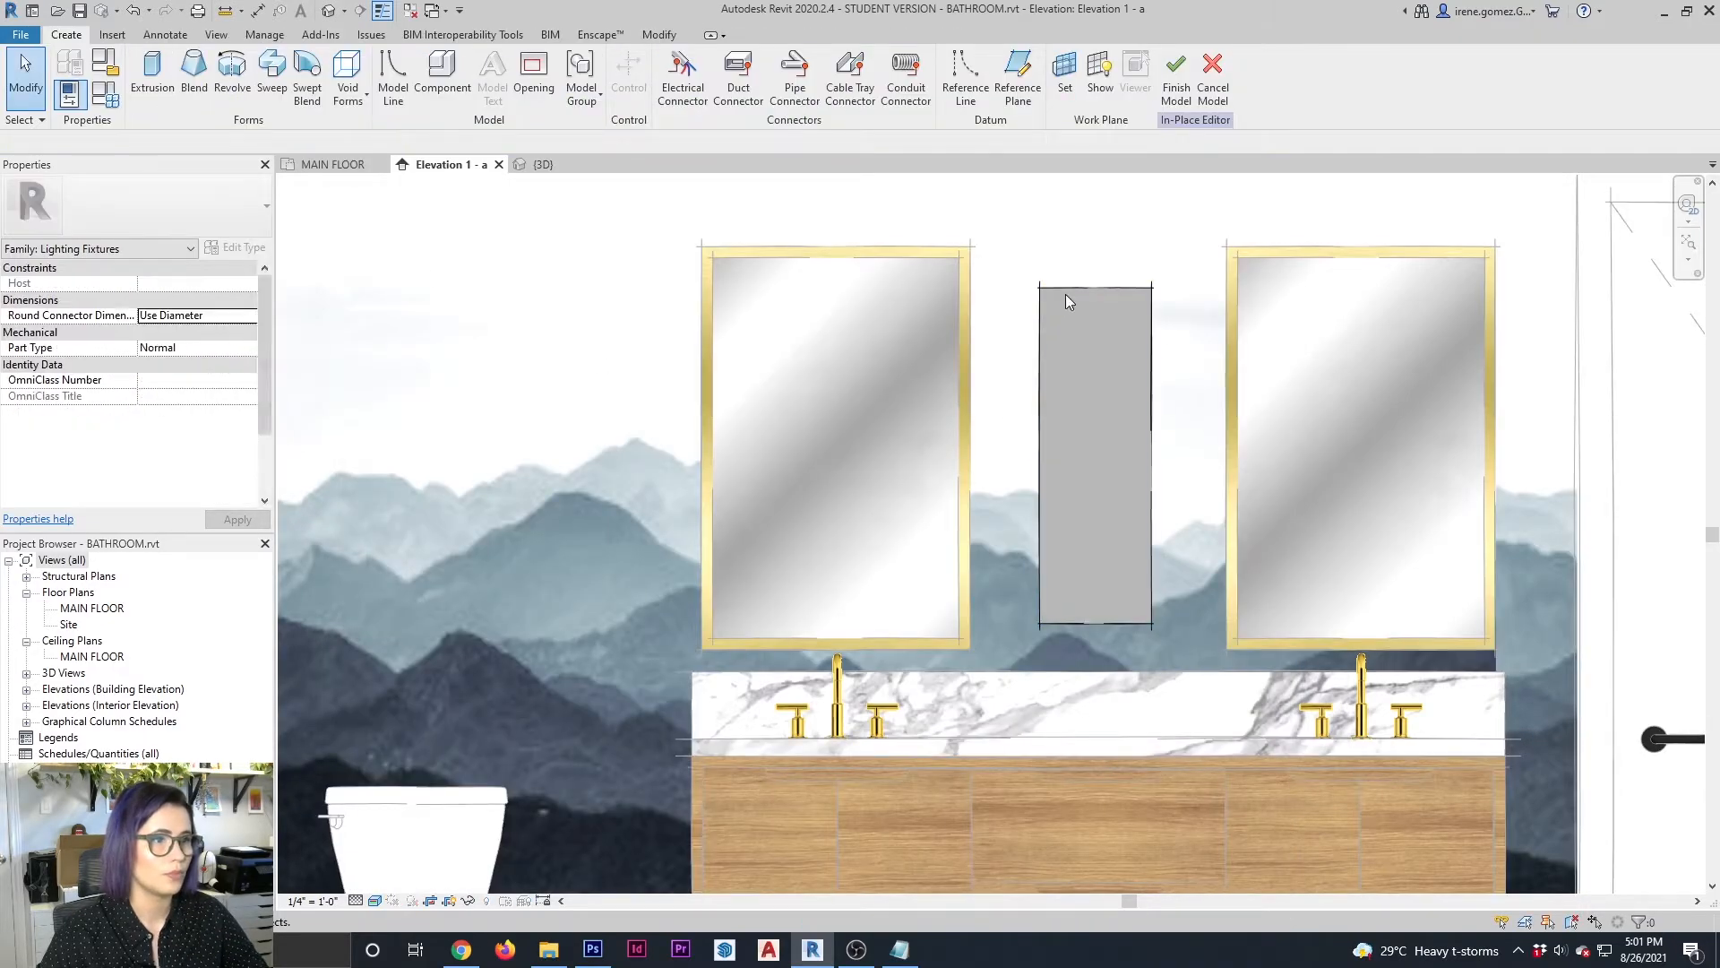
pyautogui.click(1064, 294)
pyautogui.click(911, 80)
# Reopen the WALL SCONCE material's appearance settings and change the scene used for its preview
pyautogui.click(666, 35)
pyautogui.click(77, 73)
pyautogui.moveTo(664, 65); pyautogui.dragTo(687, 66)
pyautogui.click(573, 102)
pyautogui.click(887, 475)
pyautogui.moveTo(842, 492)
pyautogui.click(929, 508)
# Unlink the sconce image's width and height, set its sample size to 24" wide and 36" high, and apply the material
pyautogui.click(783, 576)
pyautogui.click(734, 527)
pyautogui.click(231, 530)
pyautogui.write('36')
pyautogui.click(246, 509)
pyautogui.write('24')
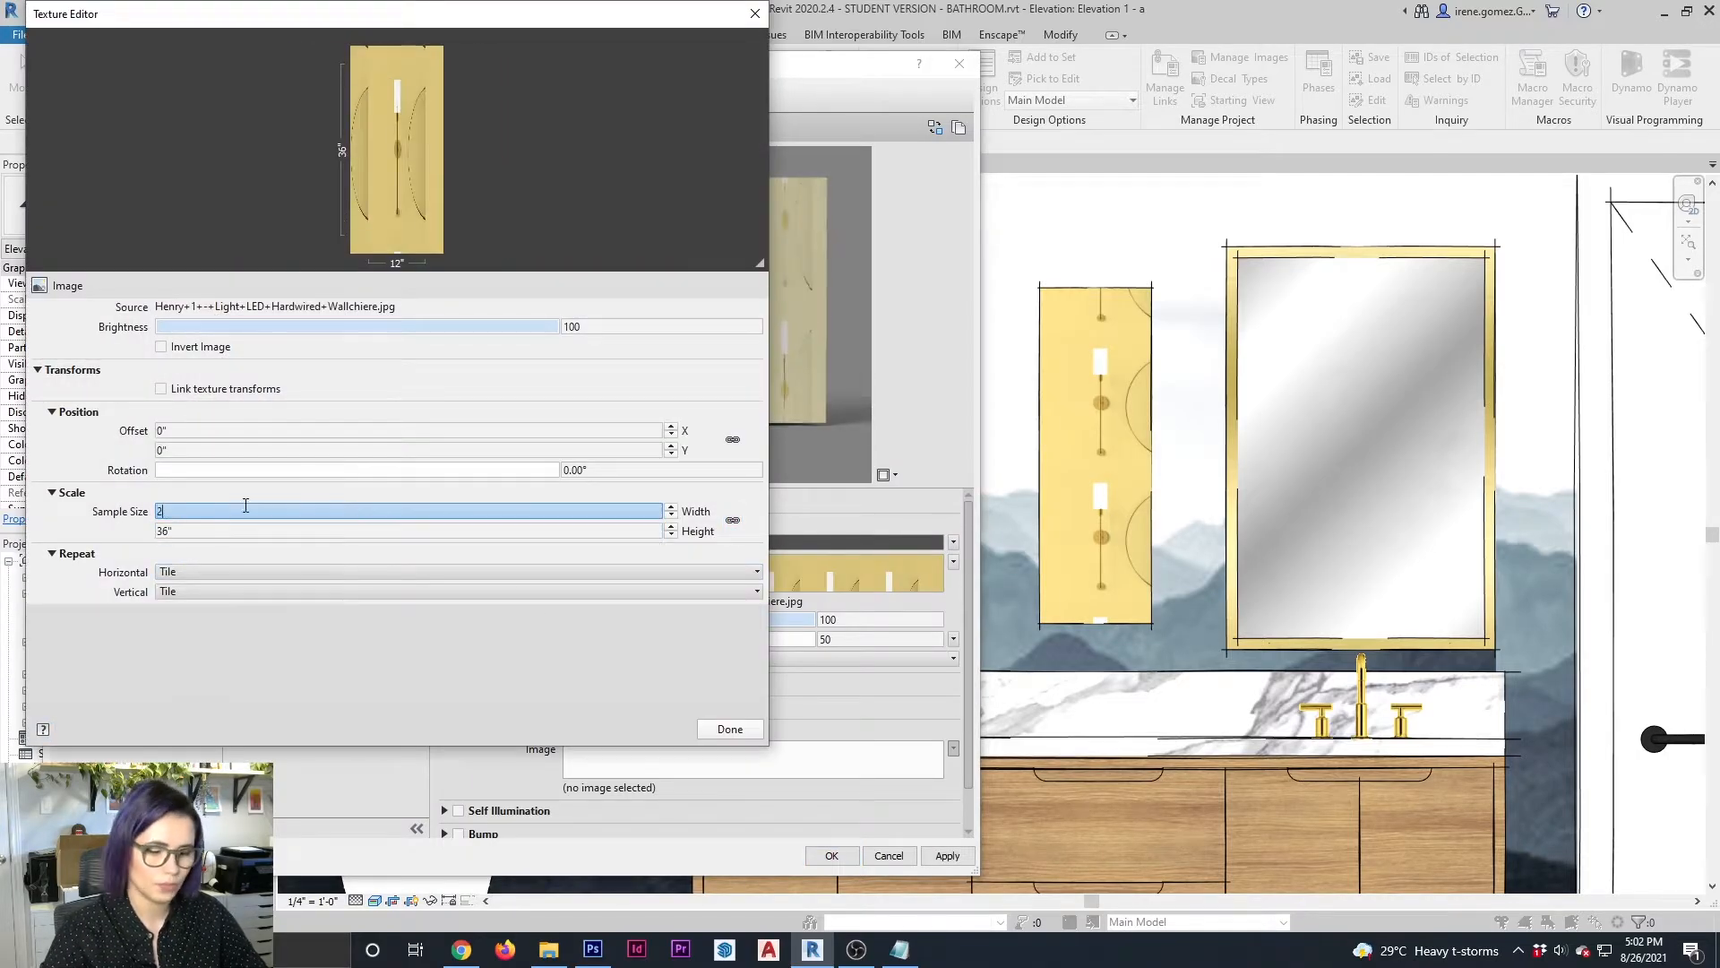
pyautogui.click(730, 728)
pyautogui.click(949, 855)
# Set the WALL SCONCE image's sample size to 24" wide and 40" high and apply the material
pyautogui.click(724, 581)
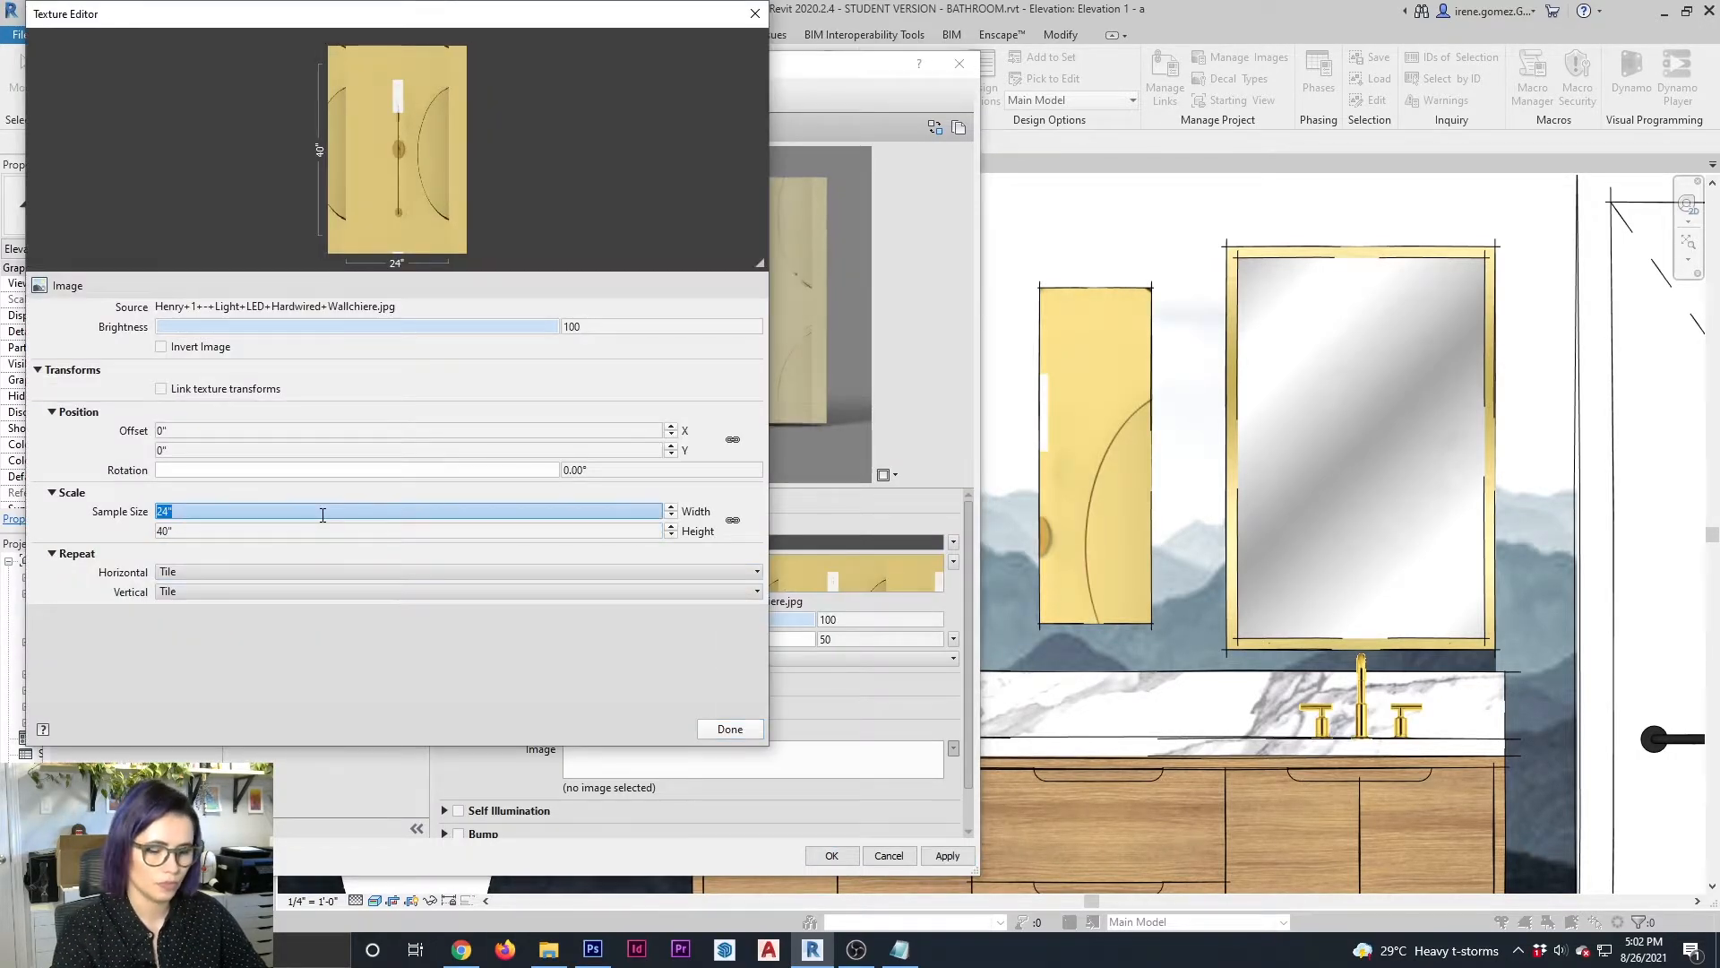
pyautogui.click(730, 729)
pyautogui.click(831, 855)
# Stretch the sconce block's left side outward until it overlaps the left mirror
pyautogui.click(1040, 452)
pyautogui.moveTo(1034, 457); pyautogui.dragTo(894, 458)
pyautogui.click(1126, 641)
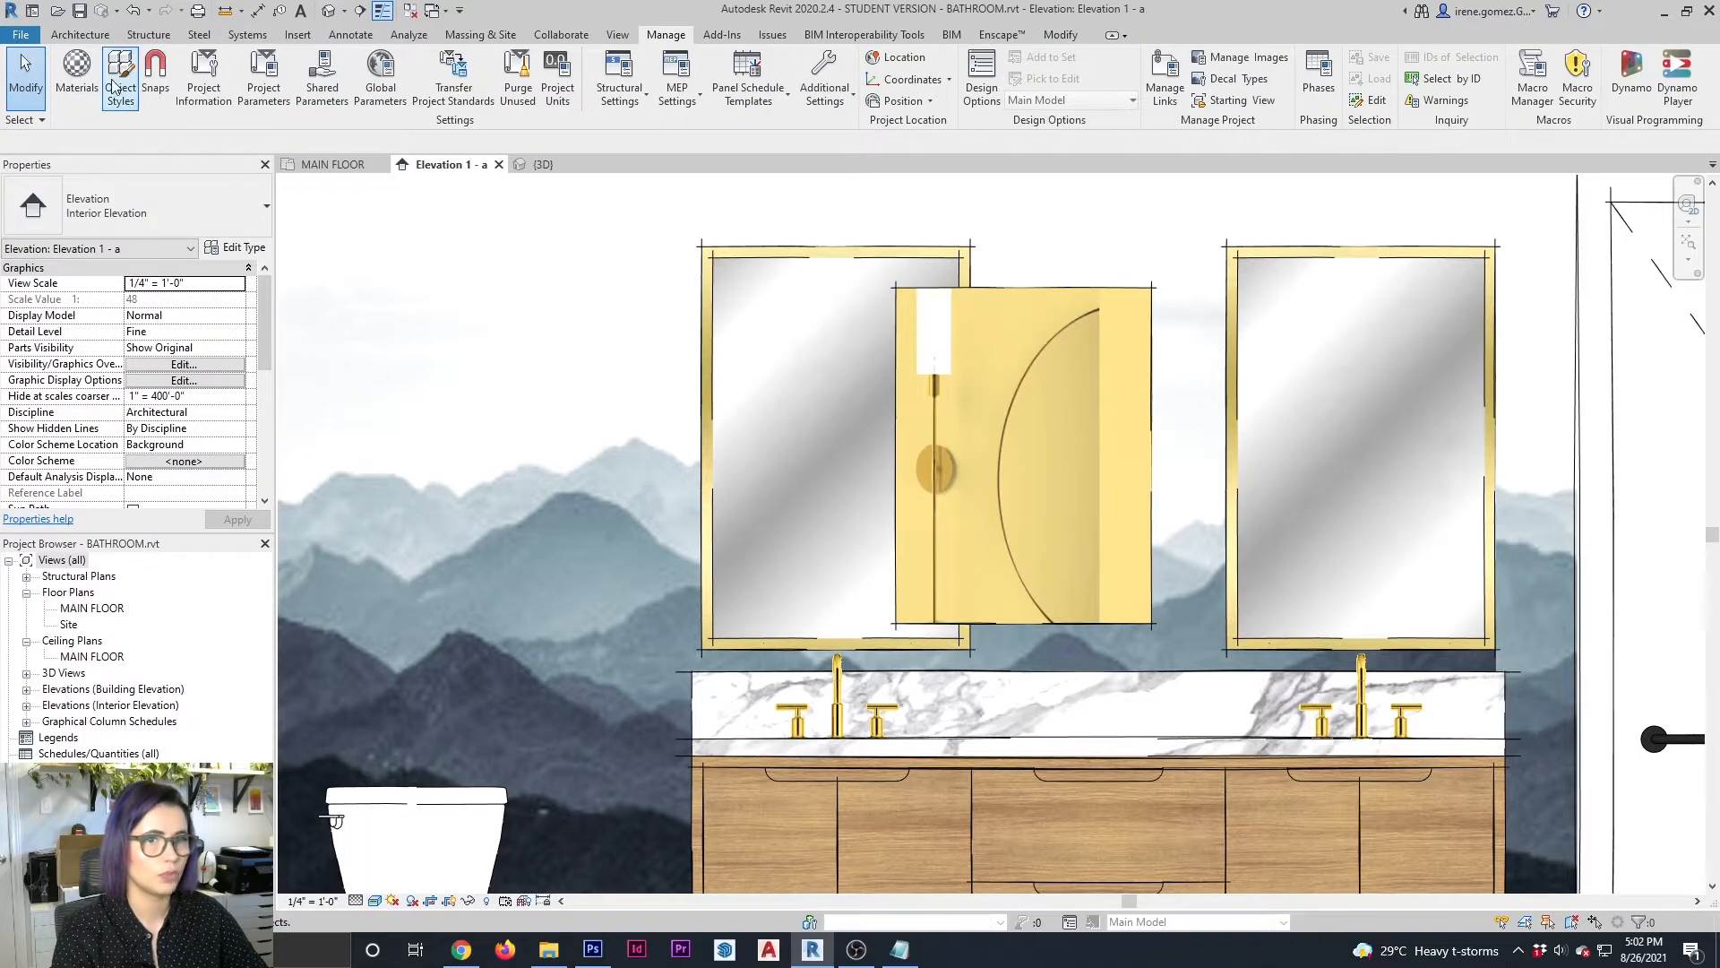
# Set the WALL SCONCE appearance image's sample height to 36" and confirm the material
pyautogui.click(77, 76)
pyautogui.click(578, 103)
pyautogui.click(748, 579)
pyautogui.click(265, 532)
pyautogui.write('36')
pyautogui.click(736, 728)
pyautogui.click(831, 854)
# Adjust the sconce block's edges and position between the mirrors until it frames one complete fixture from the image
pyautogui.click(1021, 625)
pyautogui.moveTo(1024, 632); pyautogui.dragTo(1025, 663)
pyautogui.click(1173, 466)
pyautogui.click(1150, 443)
pyautogui.moveTo(1024, 281); pyautogui.dragTo(1024, 335)
pyautogui.click(1173, 502)
pyautogui.click(1152, 503)
pyautogui.moveTo(1158, 499); pyautogui.dragTo(1031, 499)
pyautogui.moveTo(1027, 421); pyautogui.dragTo(1158, 349)
pyautogui.moveTo(1084, 591); pyautogui.dragTo(1085, 647)
pyautogui.moveTo(1156, 457); pyautogui.dragTo(1111, 455)
pyautogui.click(1176, 457)
# Set the WALL SCONCE appearance image's sample width to 36" and confirm the material
pyautogui.click(77, 77)
pyautogui.click(574, 102)
pyautogui.click(758, 328)
pyautogui.click(730, 729)
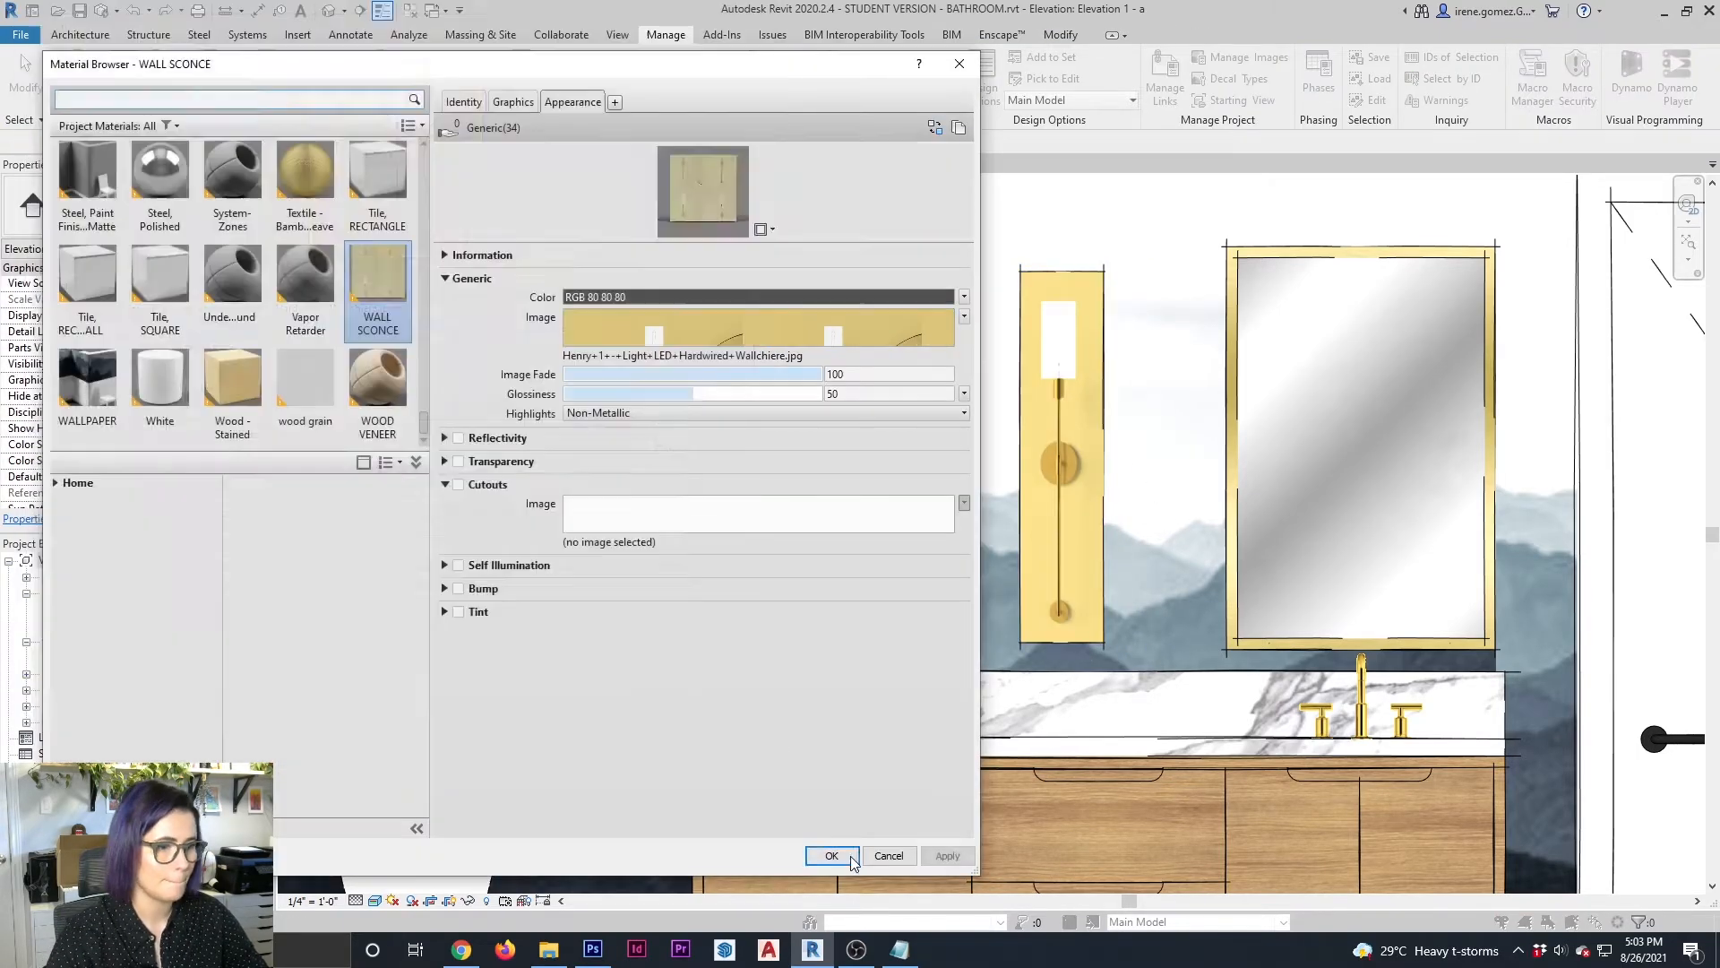
pyautogui.click(831, 854)
# Resize the sconce block horizontally so its two sides closely frame a single fixture
pyautogui.click(1060, 455)
pyautogui.moveTo(1014, 457); pyautogui.dragTo(756, 455)
pyautogui.moveTo(1244, 457); pyautogui.dragTo(1075, 448)
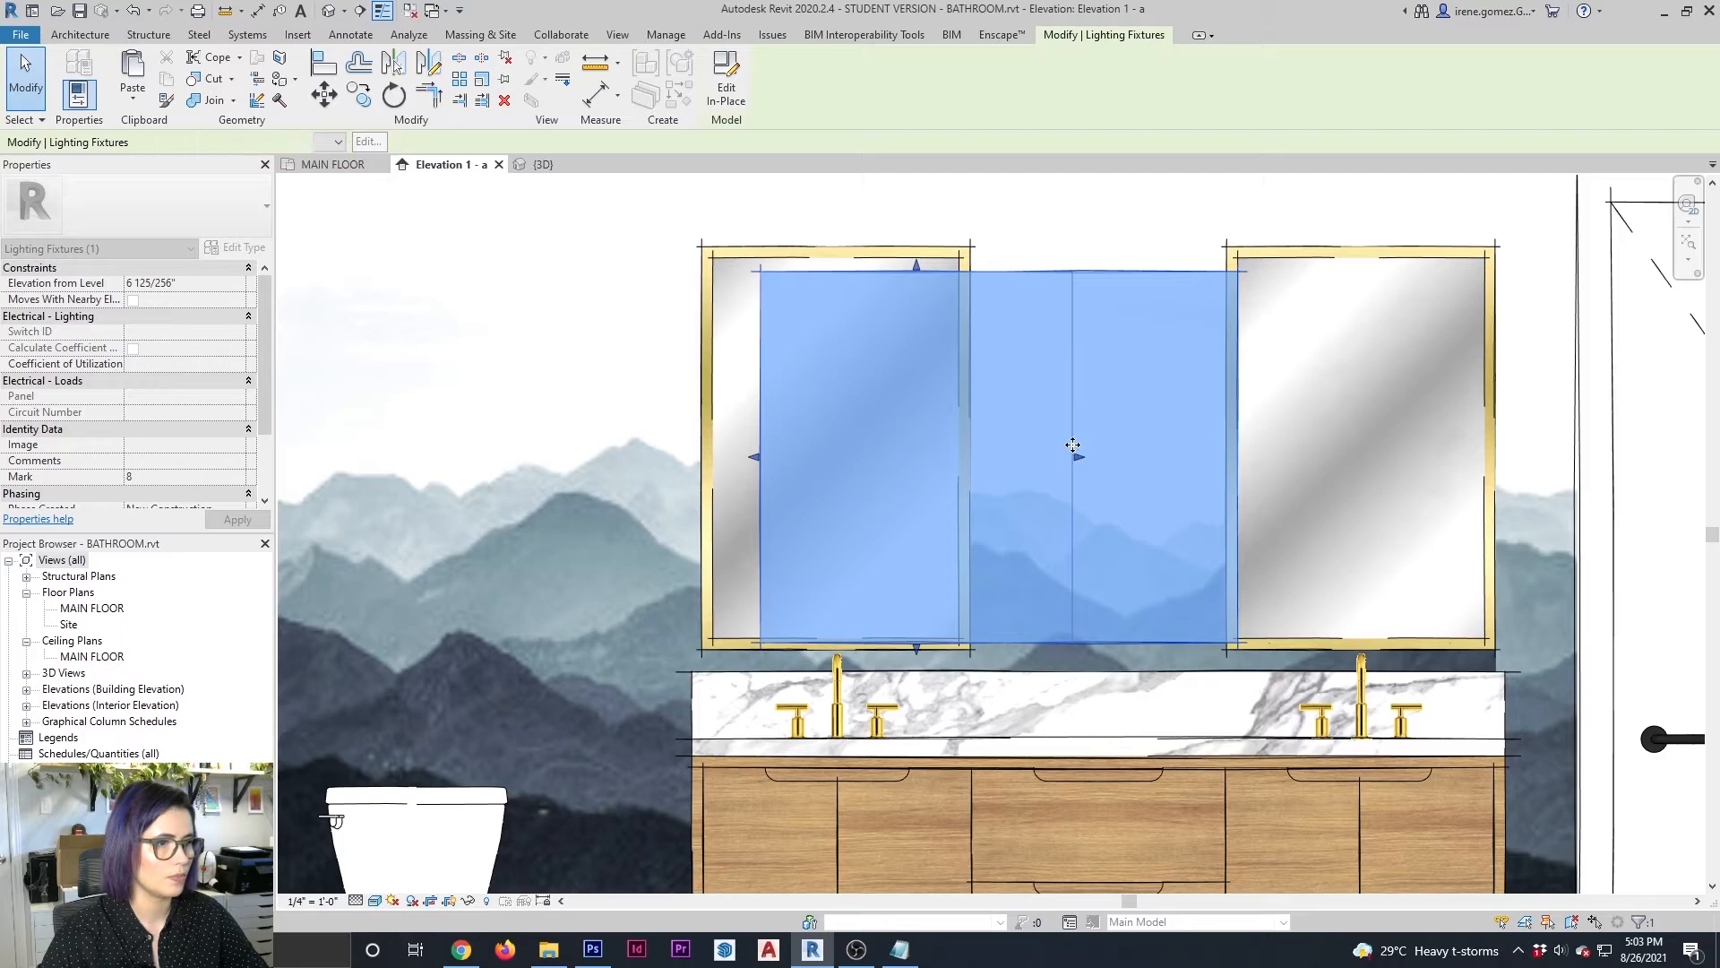
pyautogui.moveTo(754, 457); pyautogui.dragTo(851, 457)
pyautogui.moveTo(1080, 457); pyautogui.dragTo(1023, 457)
pyautogui.moveTo(850, 459); pyautogui.dragTo(892, 456)
# Nudge the sconce block up and to the right so it sits between the two mirrors
pyautogui.press('Up')
pyautogui.press('Right')
pyautogui.press('Right')
pyautogui.press('Right')
pyautogui.press('Right')
pyautogui.press('Right')
pyautogui.press('Right')
pyautogui.press('Right')
pyautogui.press('Right')
pyautogui.press('Right')
pyautogui.press('Right')
pyautogui.press('Right')
pyautogui.press('Right')
pyautogui.press('Right')
pyautogui.press('Right')
pyautogui.press('Right')
pyautogui.press('Right')
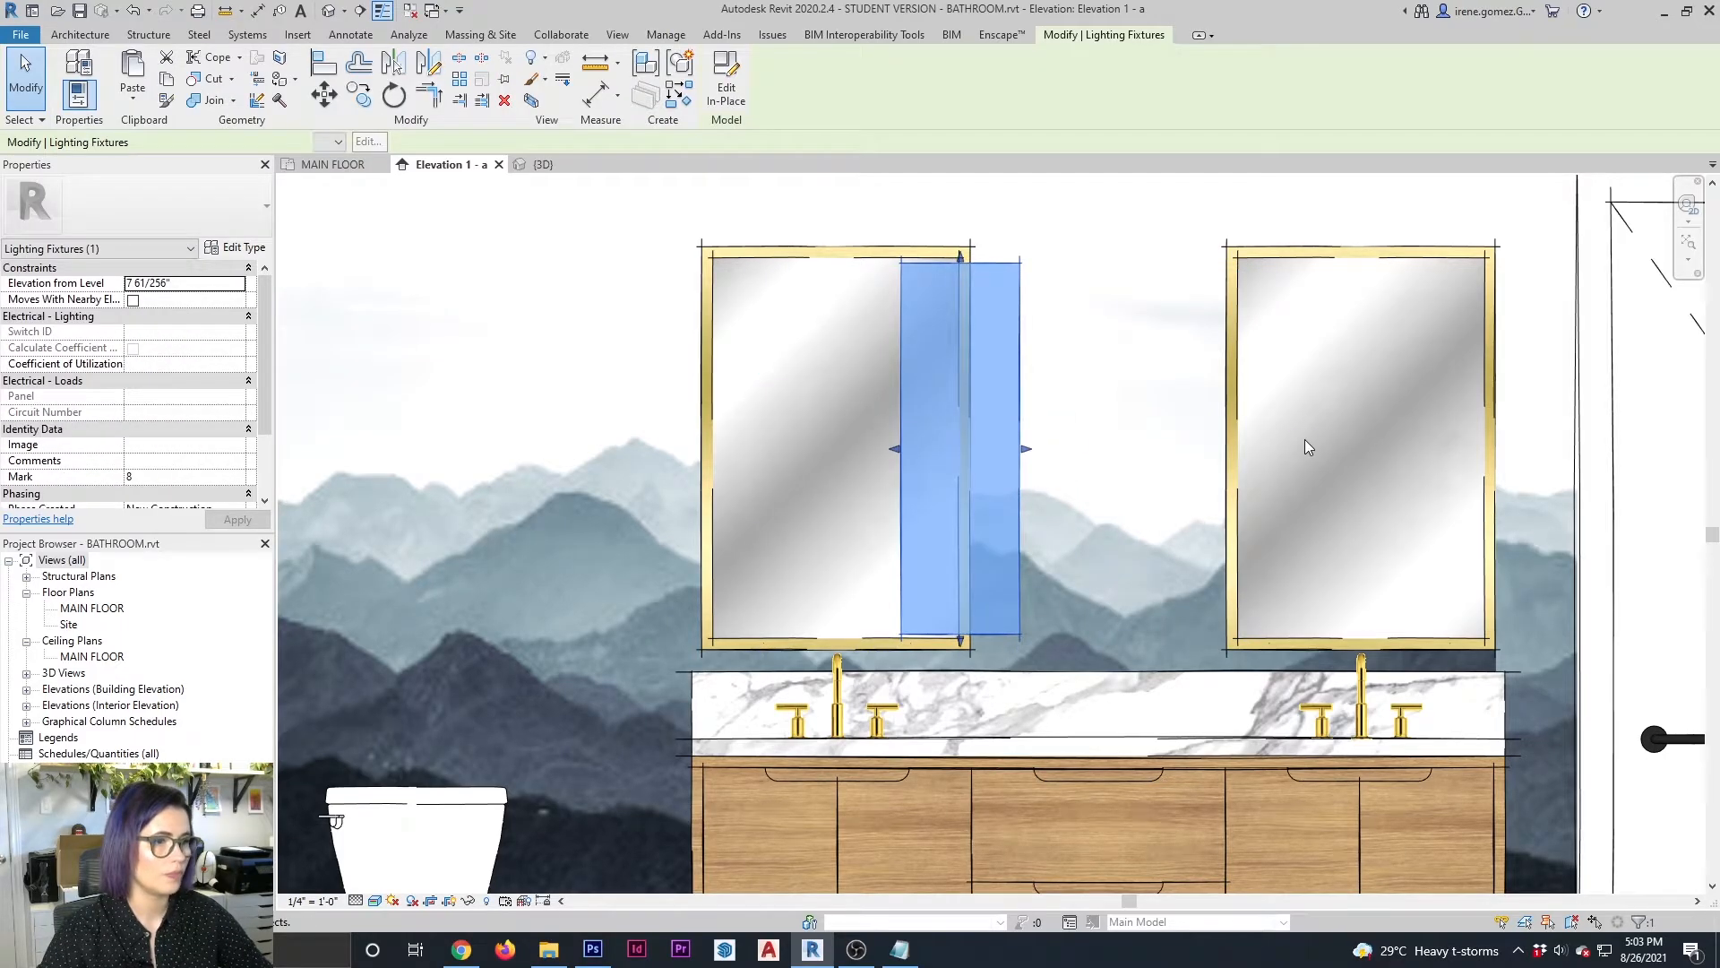
pyautogui.press('Escape')
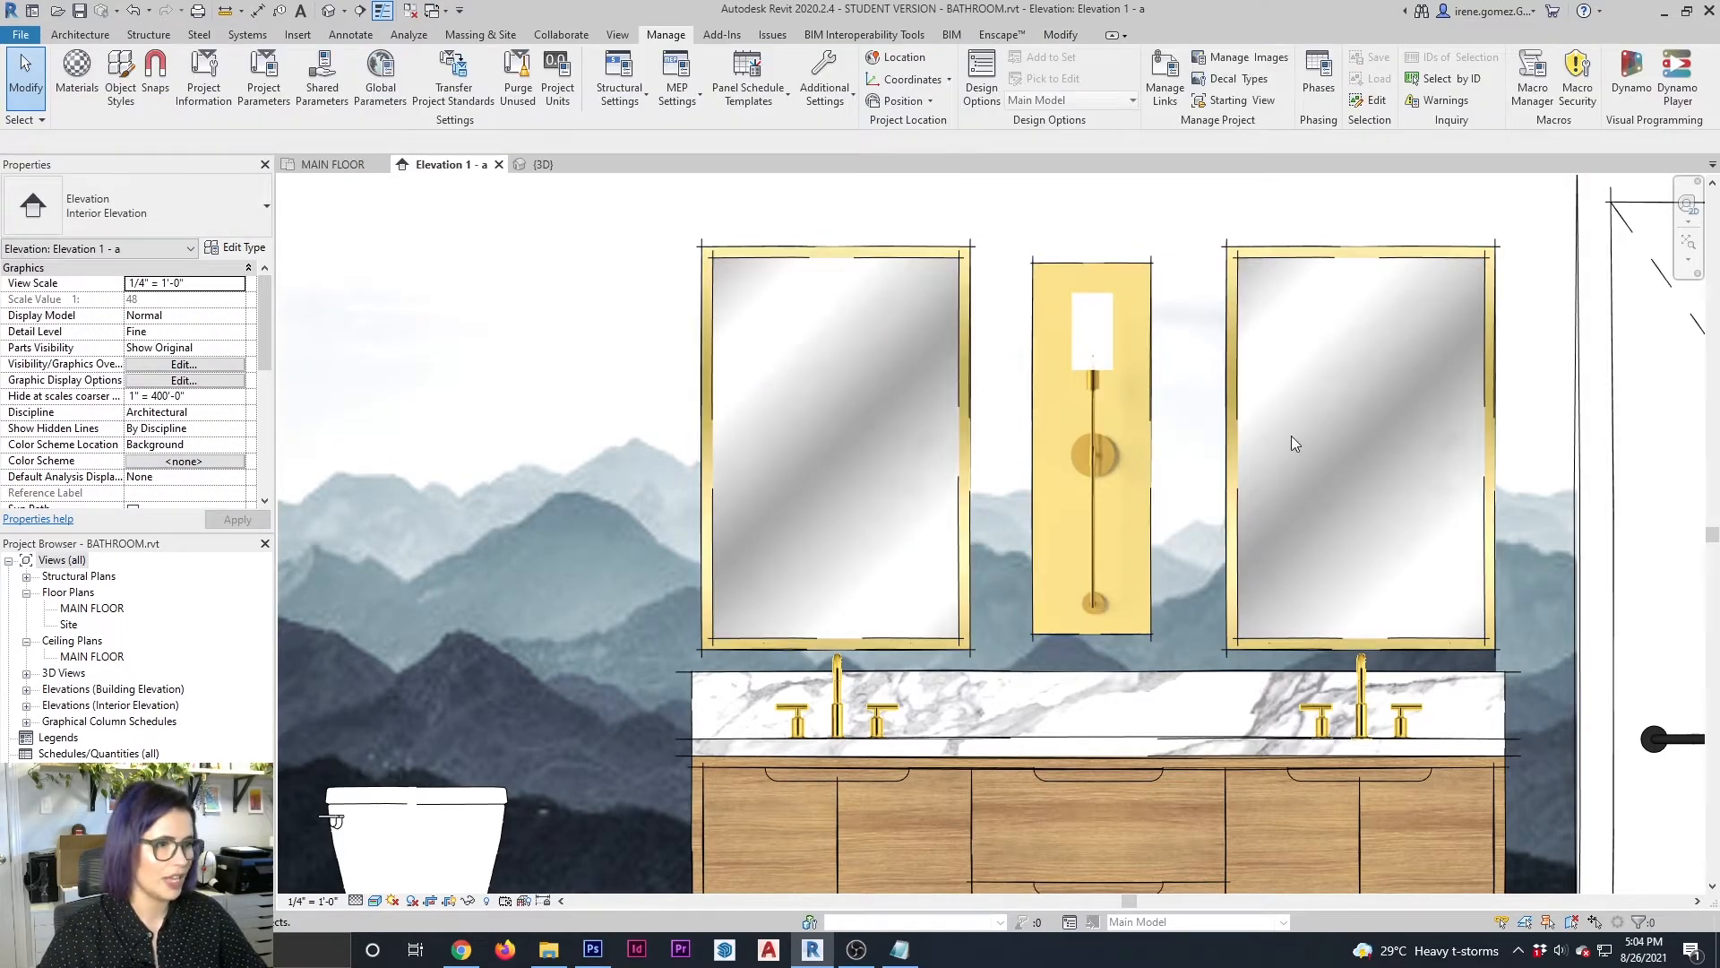
# Add Henry+1+-+Light+LED+Hardwired+Wallchiere - Copy.jpg as the WALL SCONCE cutout image, matching its sample size to the 36" by 36" appearance image
pyautogui.click(1139, 463)
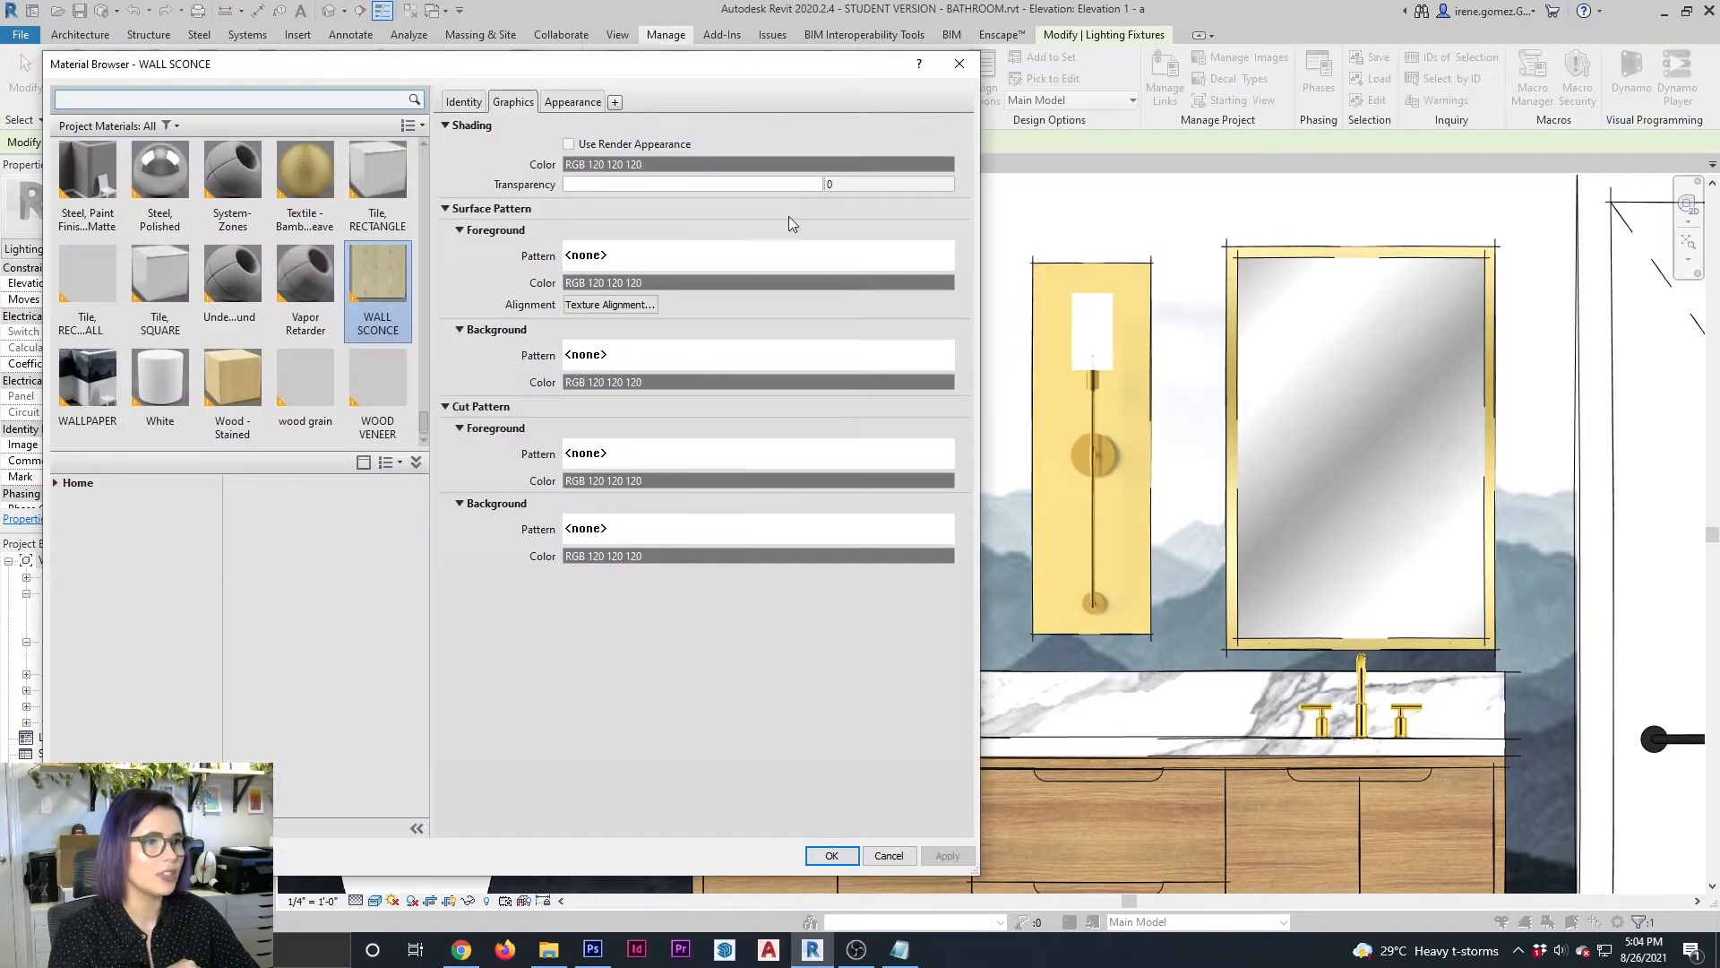
pyautogui.click(573, 101)
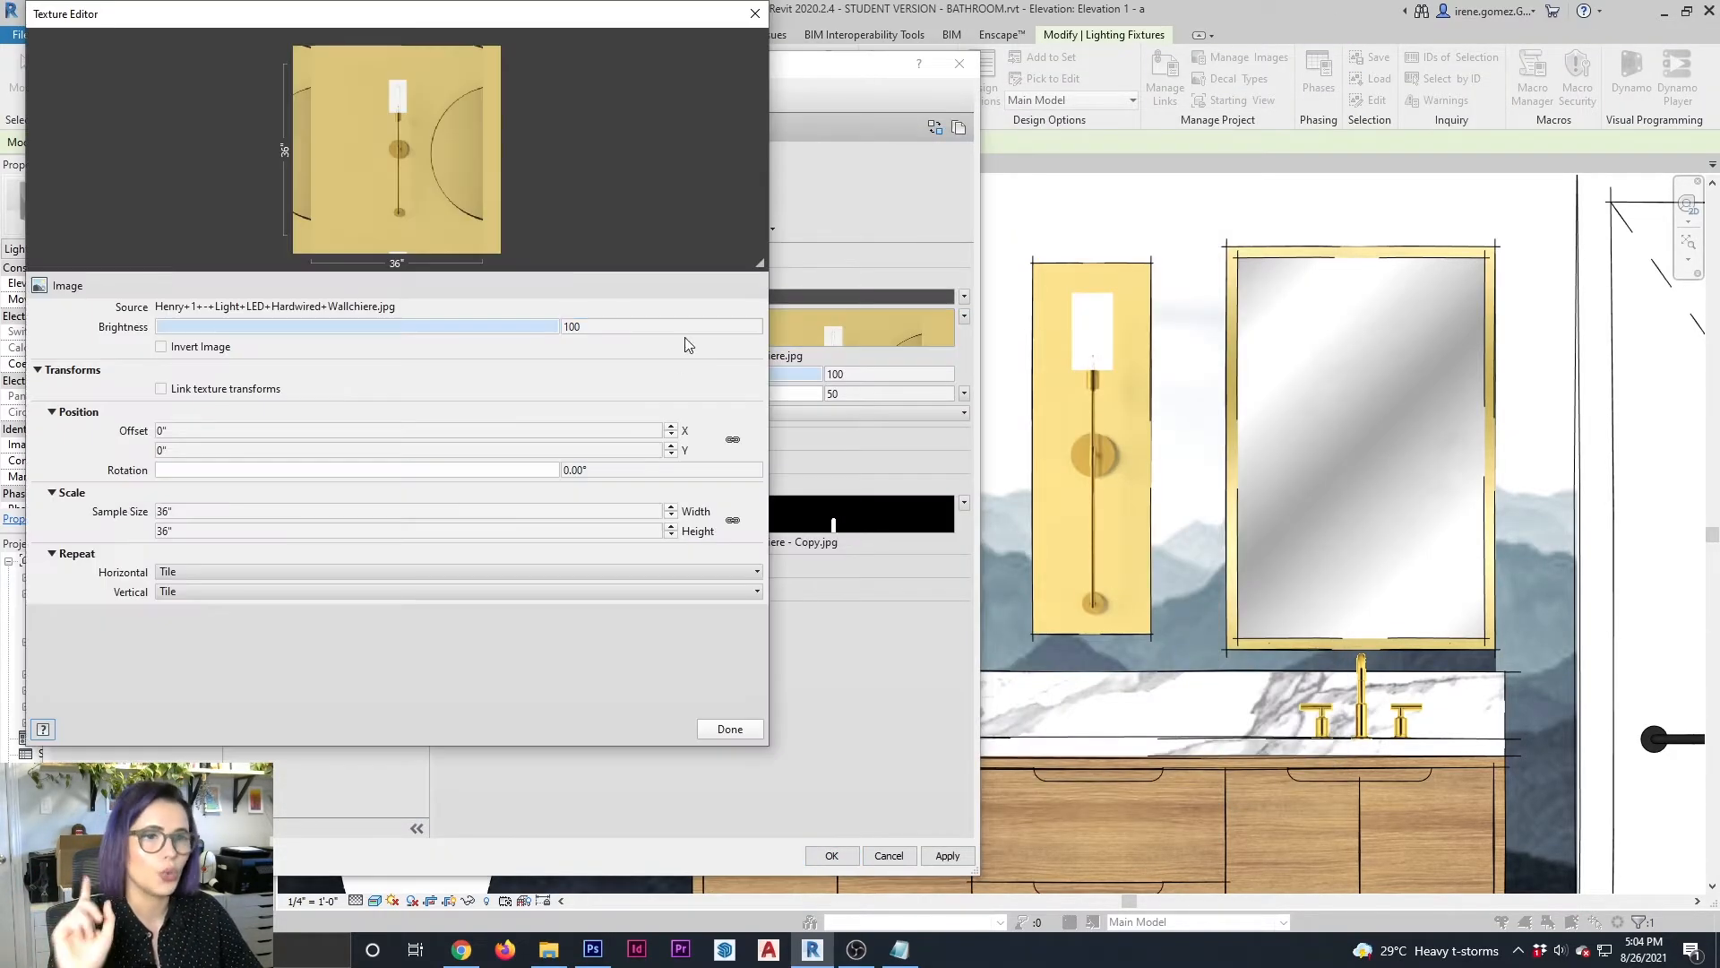
pyautogui.click(558, 515)
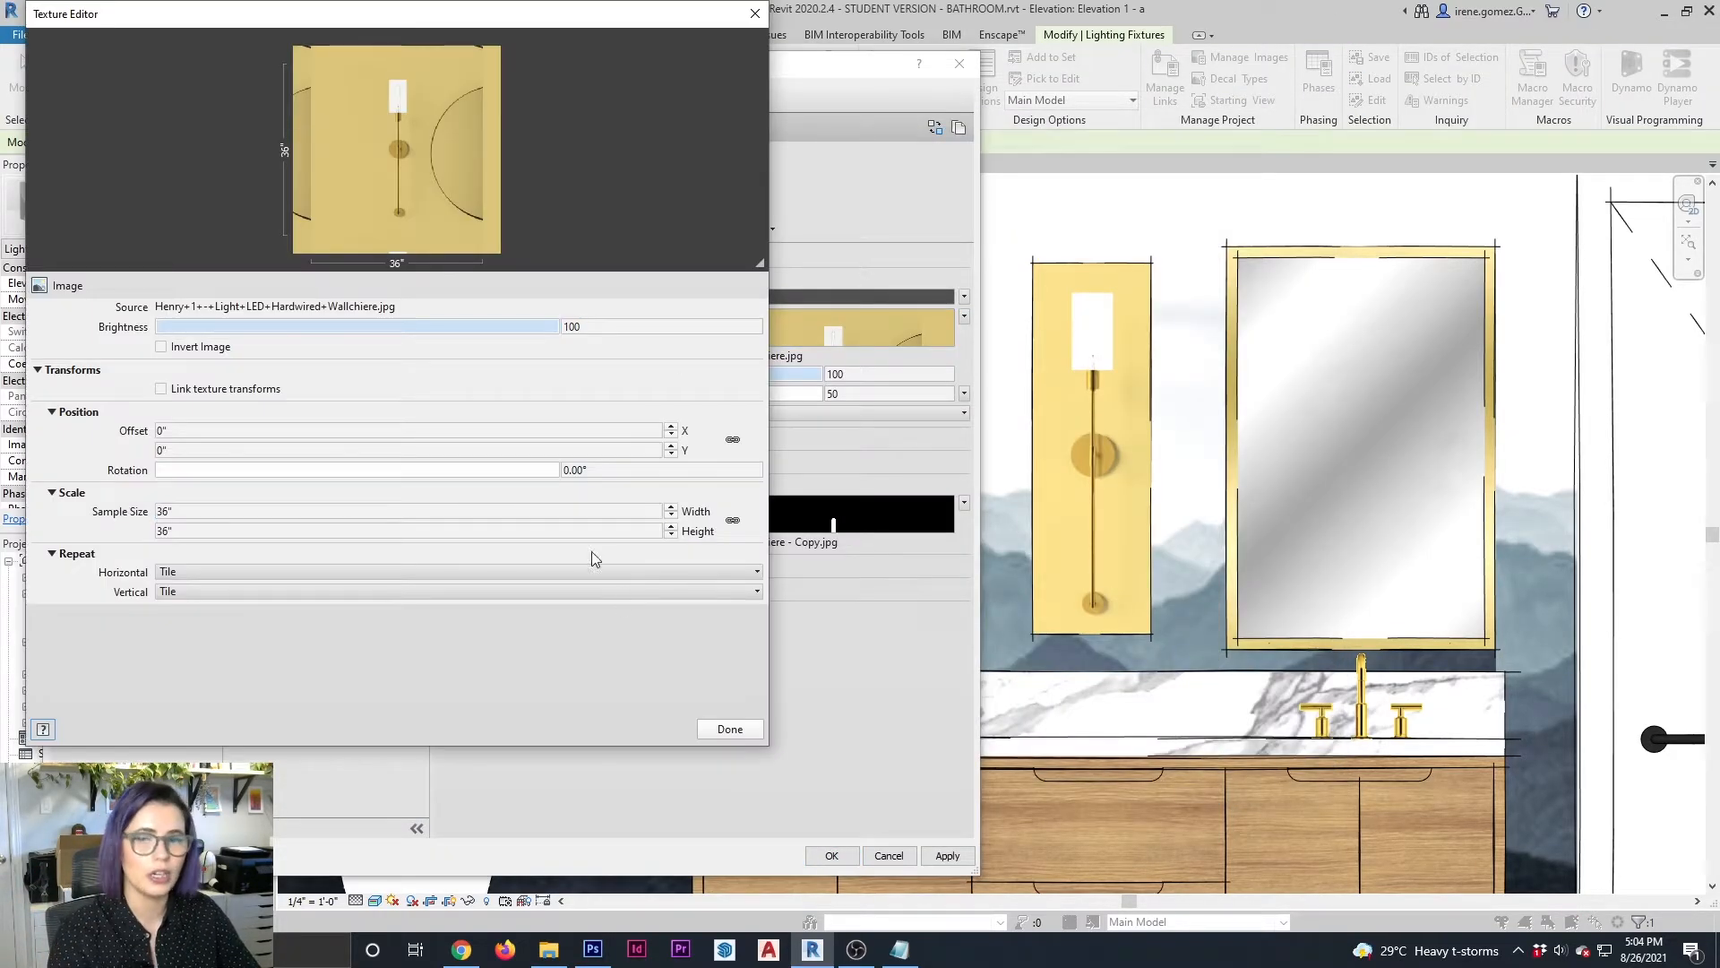
pyautogui.click(730, 728)
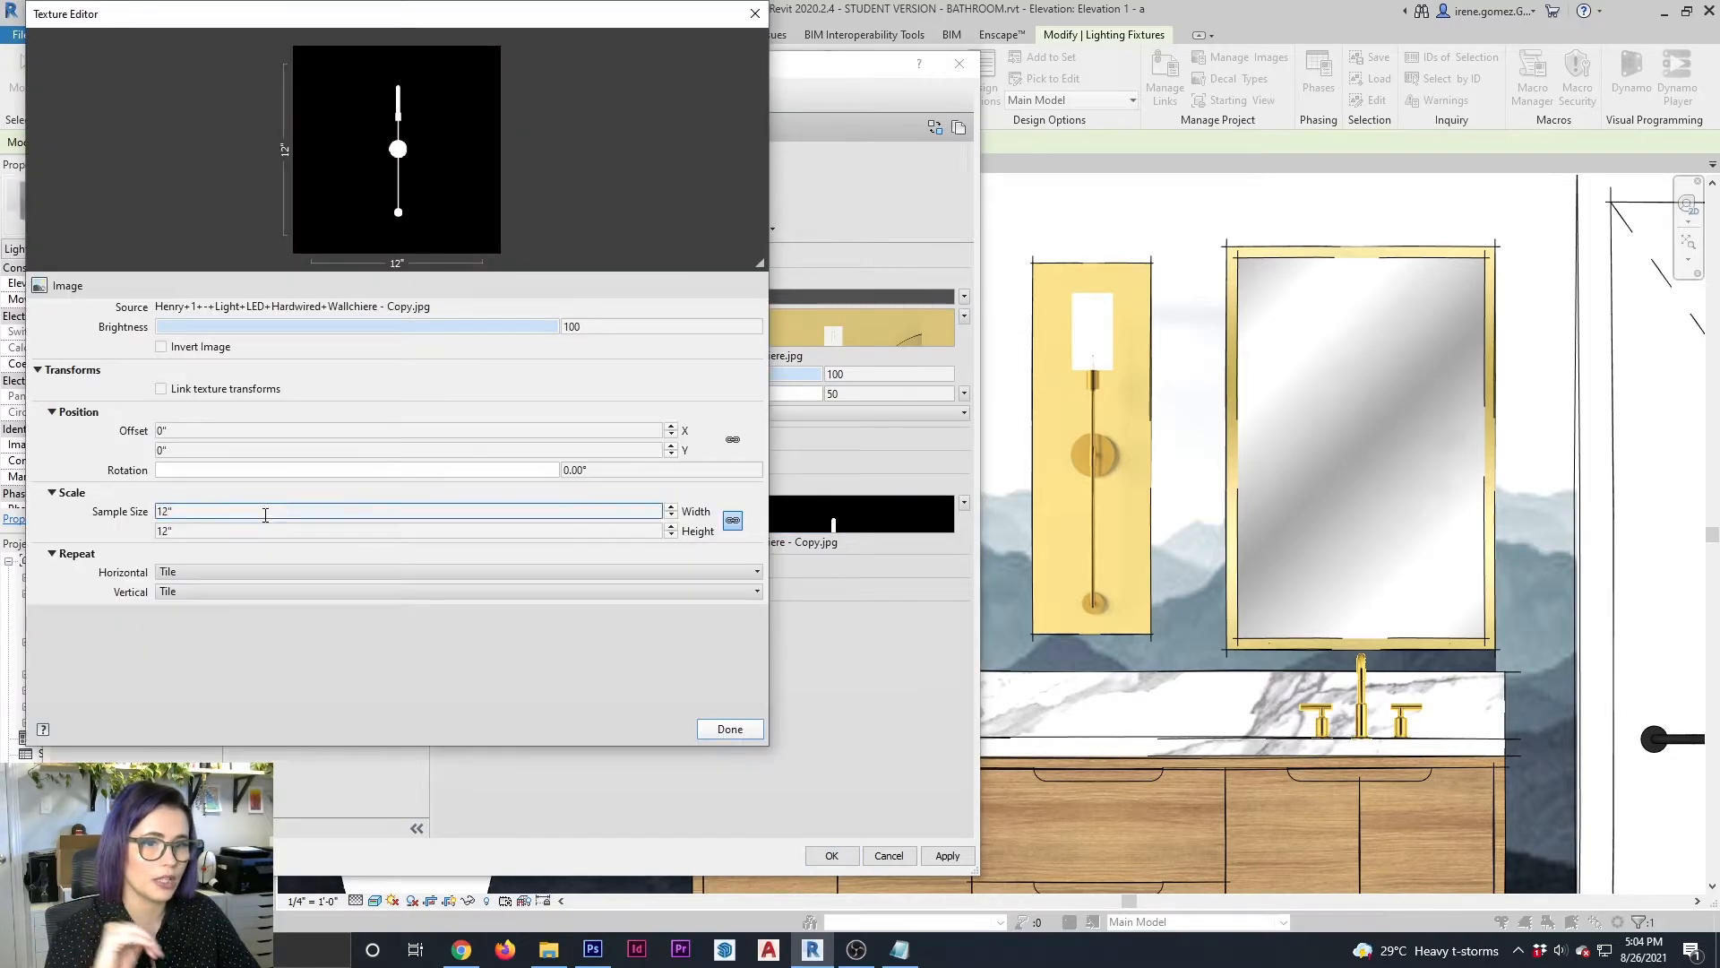
pyautogui.click(730, 728)
pyautogui.click(831, 854)
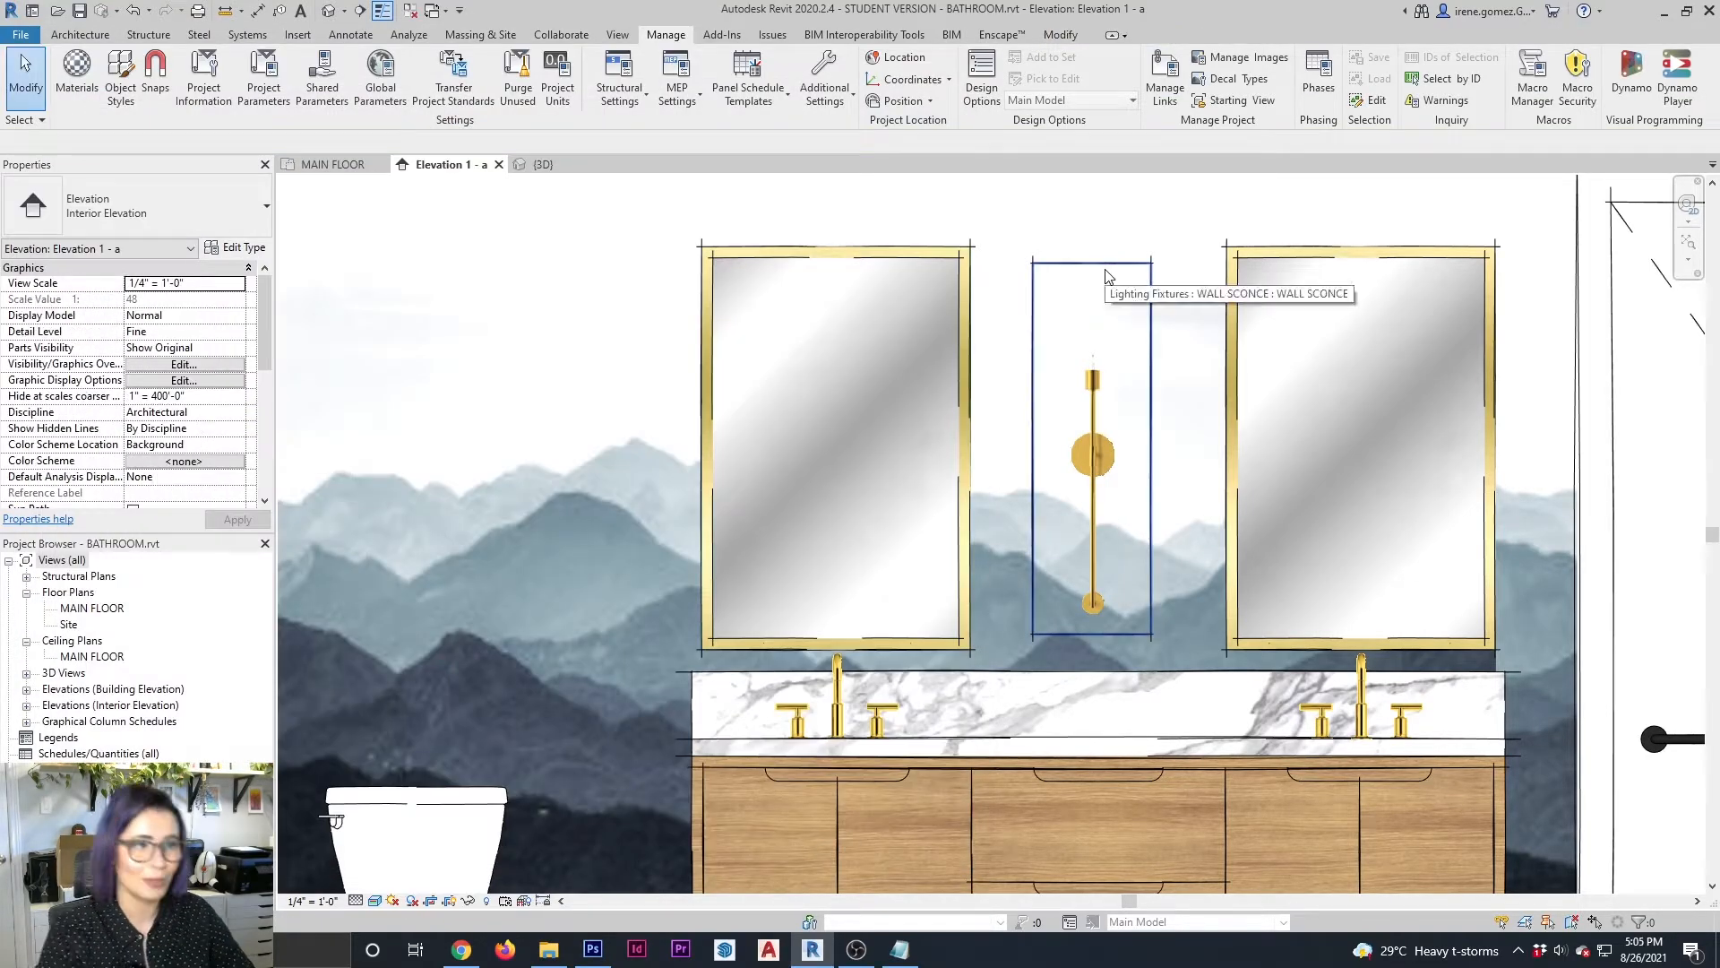
# Override the sconce block's four outline edges with the <Invisible lines> linework style in the elevation
pyautogui.press('l')
pyautogui.press('w')
pyautogui.click(1032, 430)
pyautogui.click(1092, 262)
pyautogui.click(1152, 358)
pyautogui.click(1111, 635)
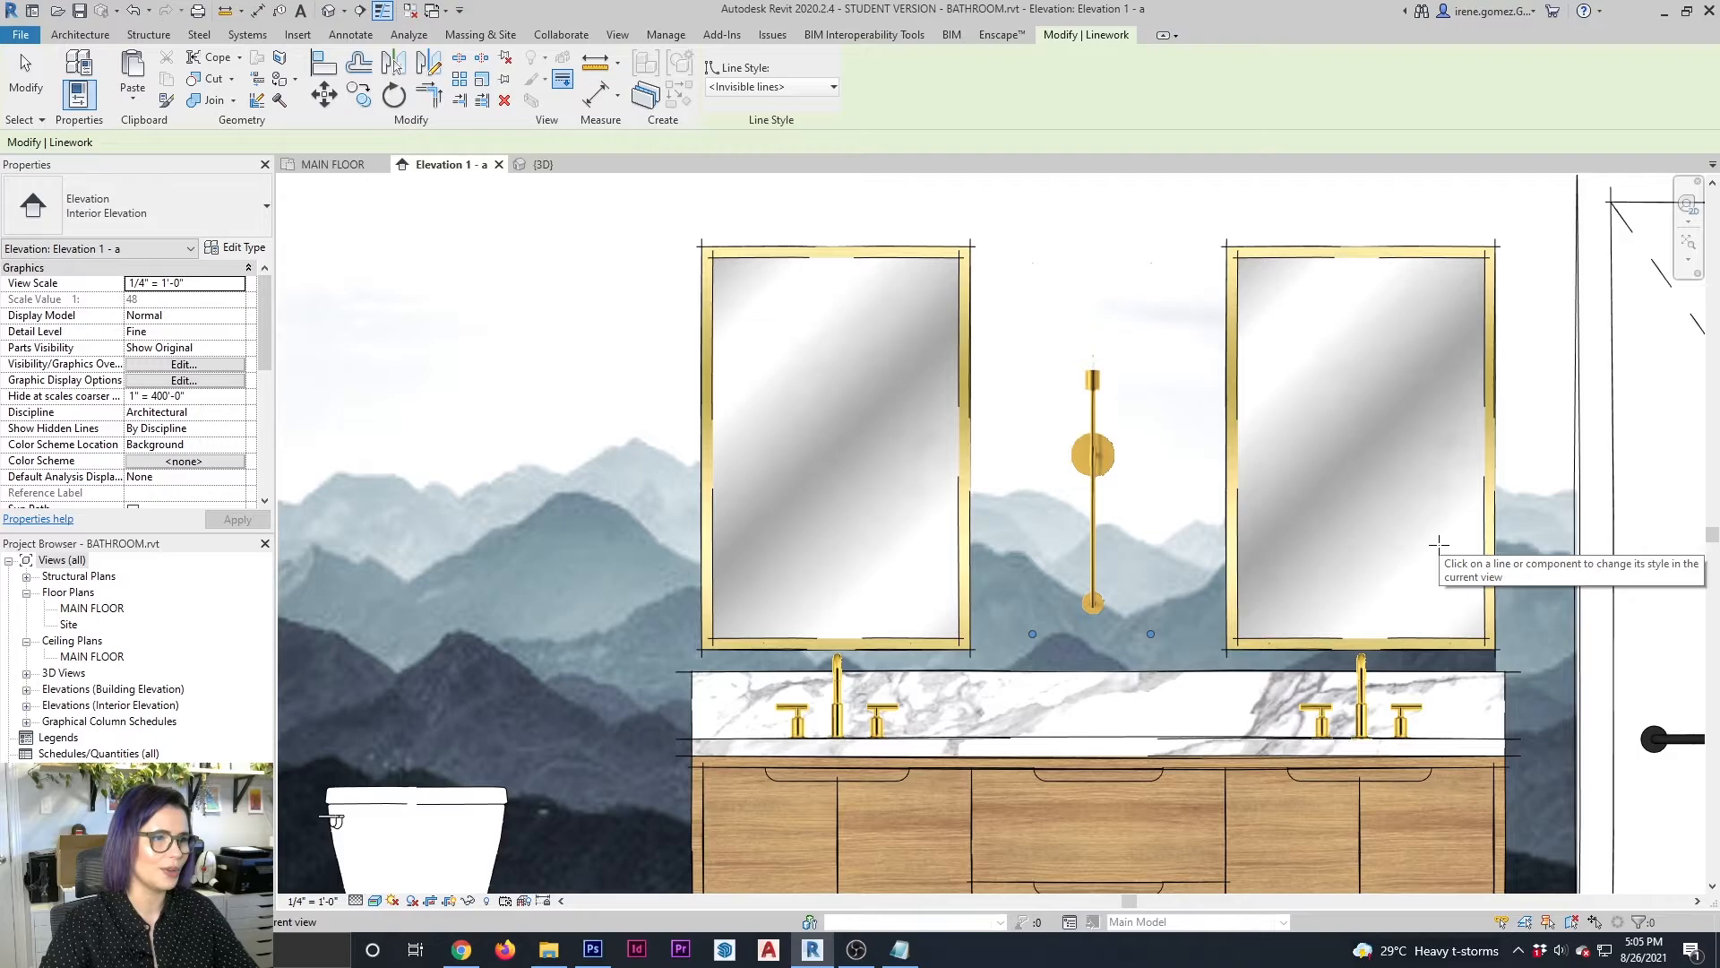
pyautogui.press('Escape')
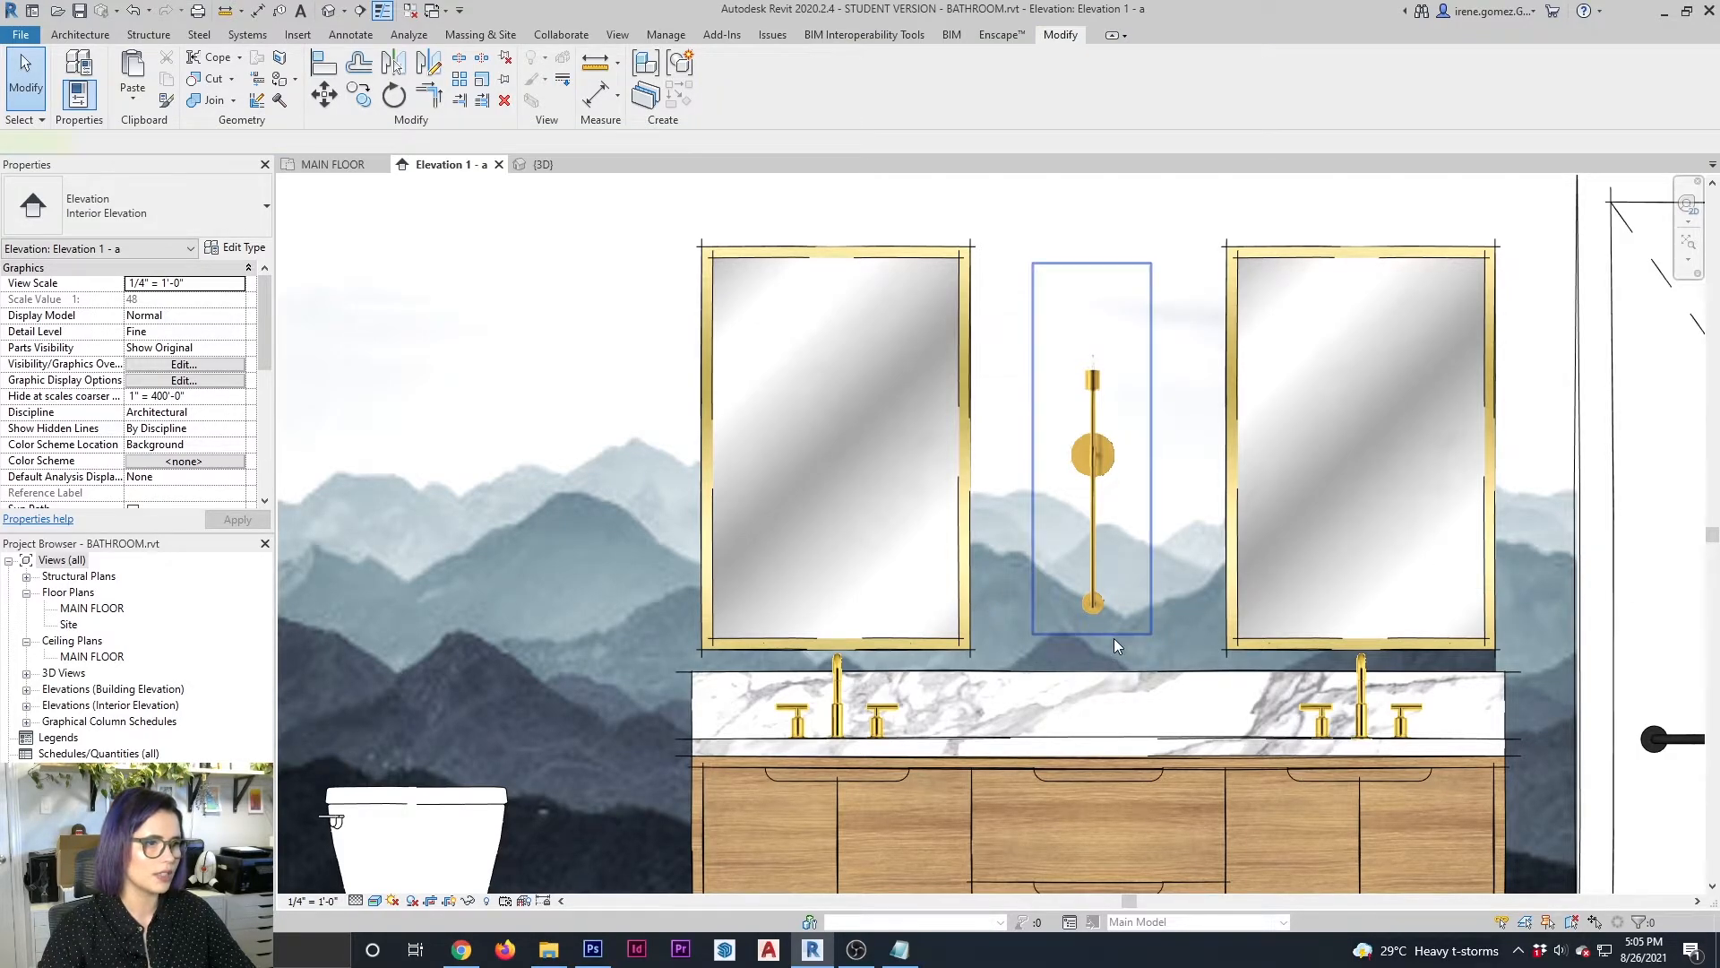
# Nudge the wall sconce block slightly up and to the right between the mirrors
pyautogui.click(1115, 636)
pyautogui.press('Up')
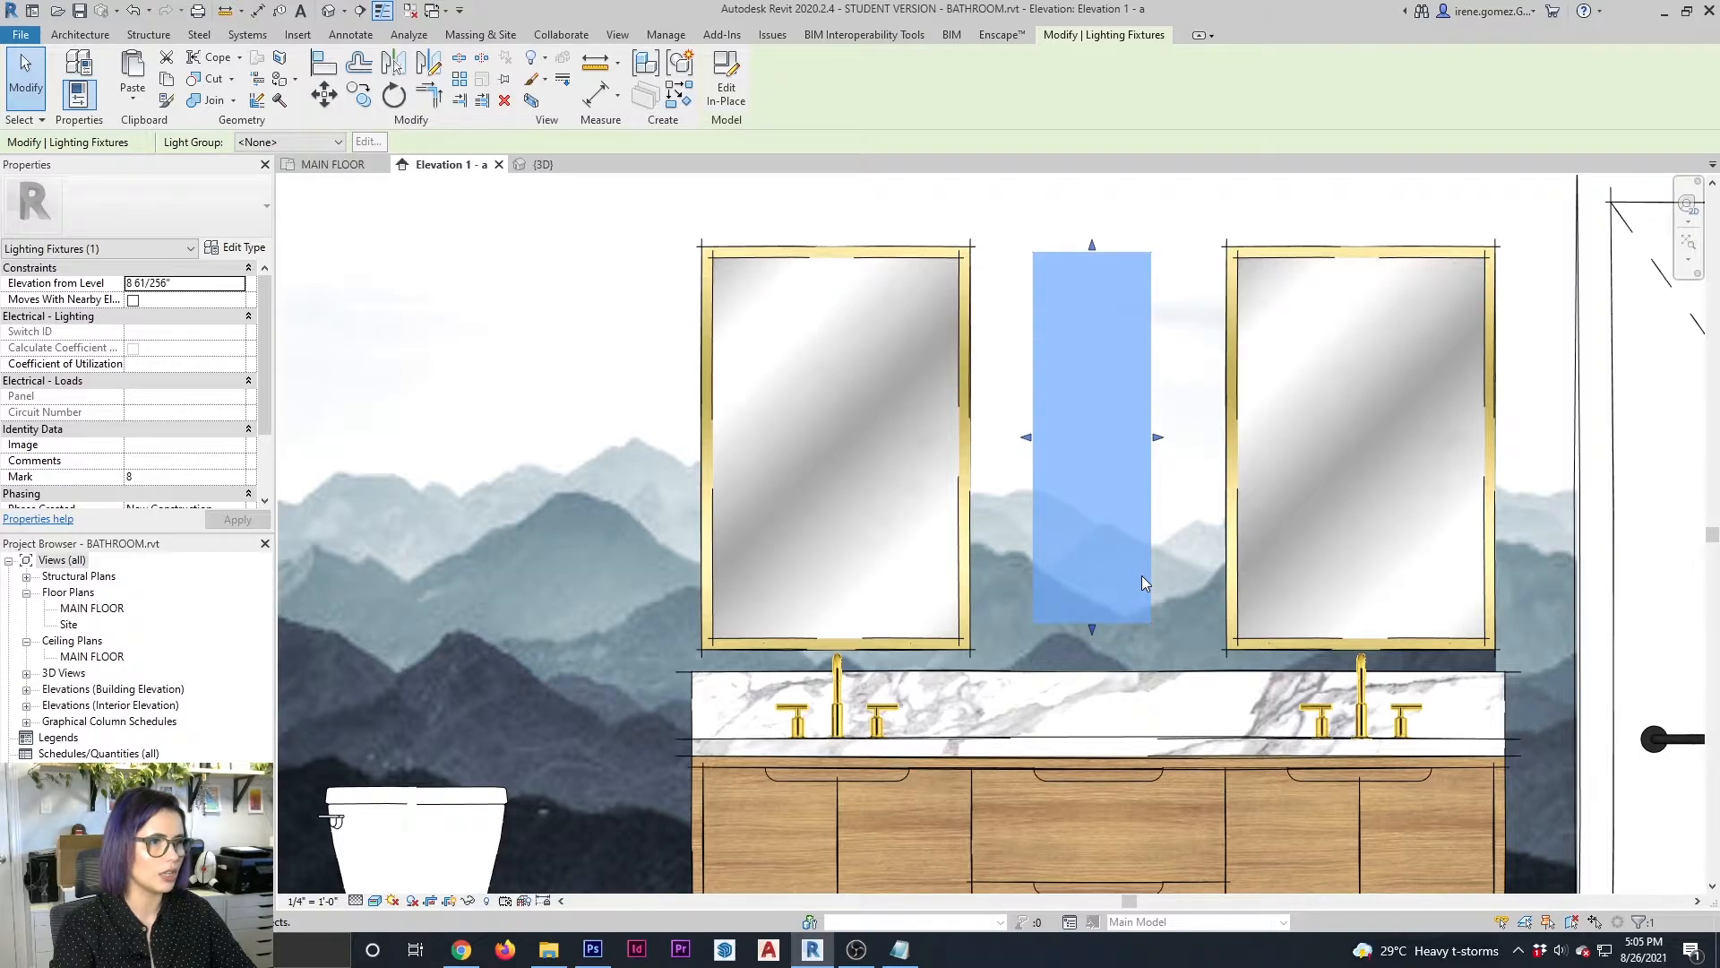
pyautogui.click(1534, 670)
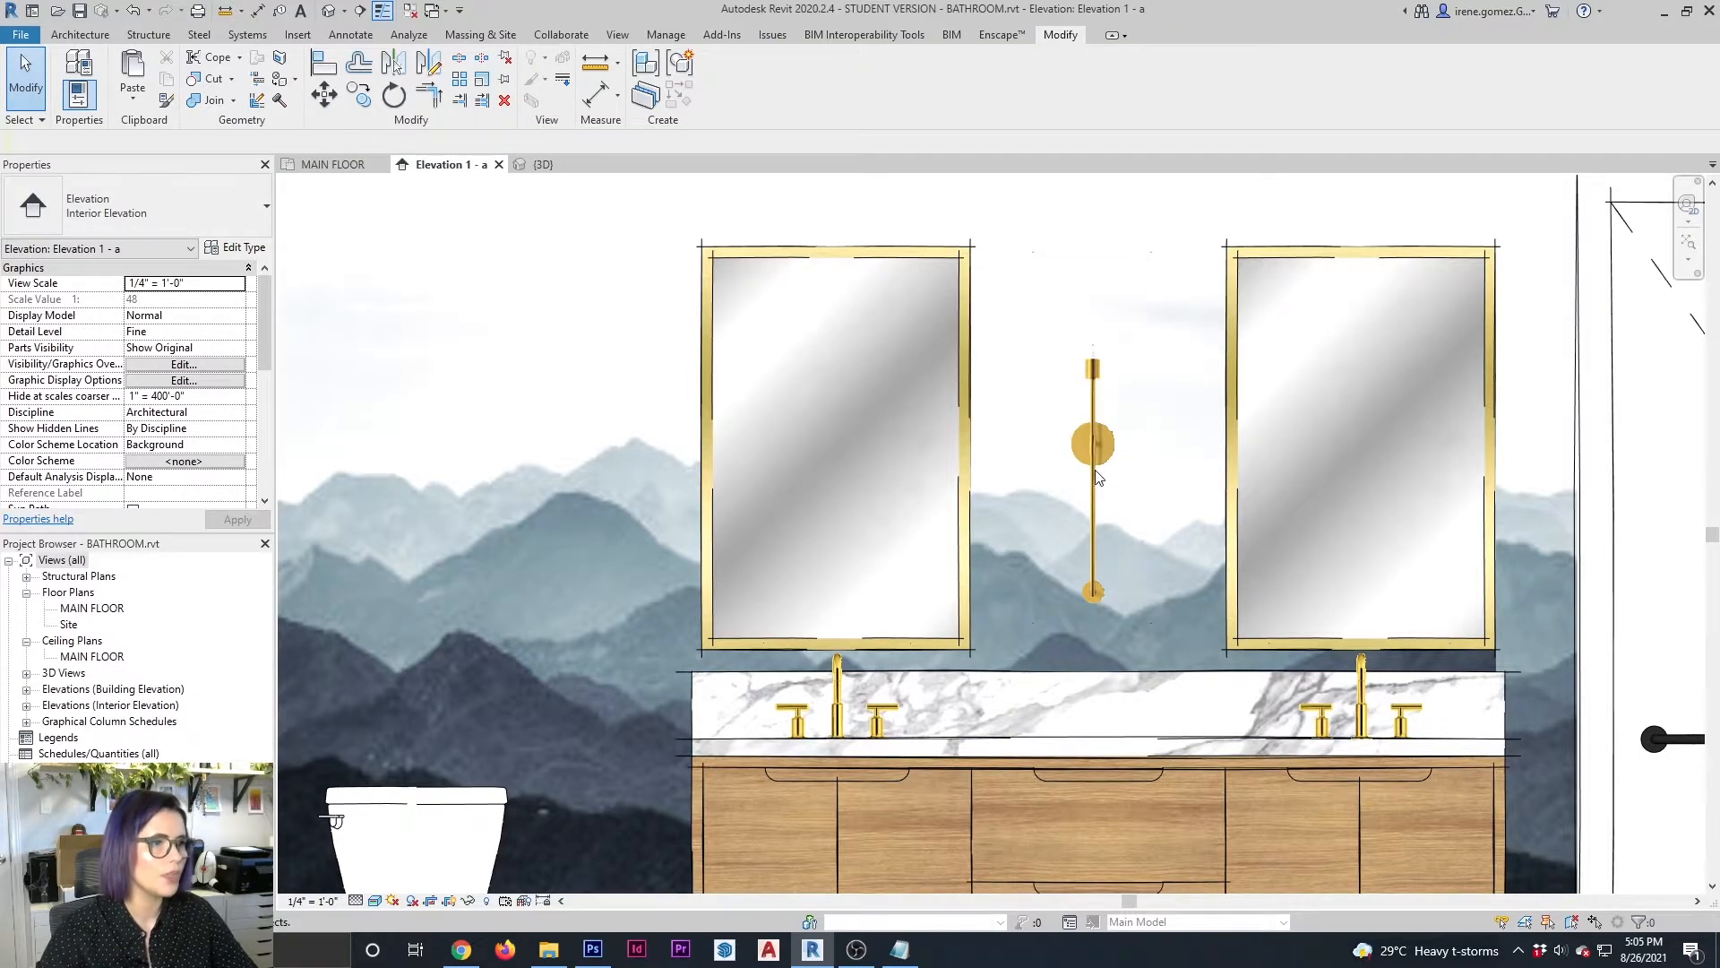
pyautogui.click(1151, 507)
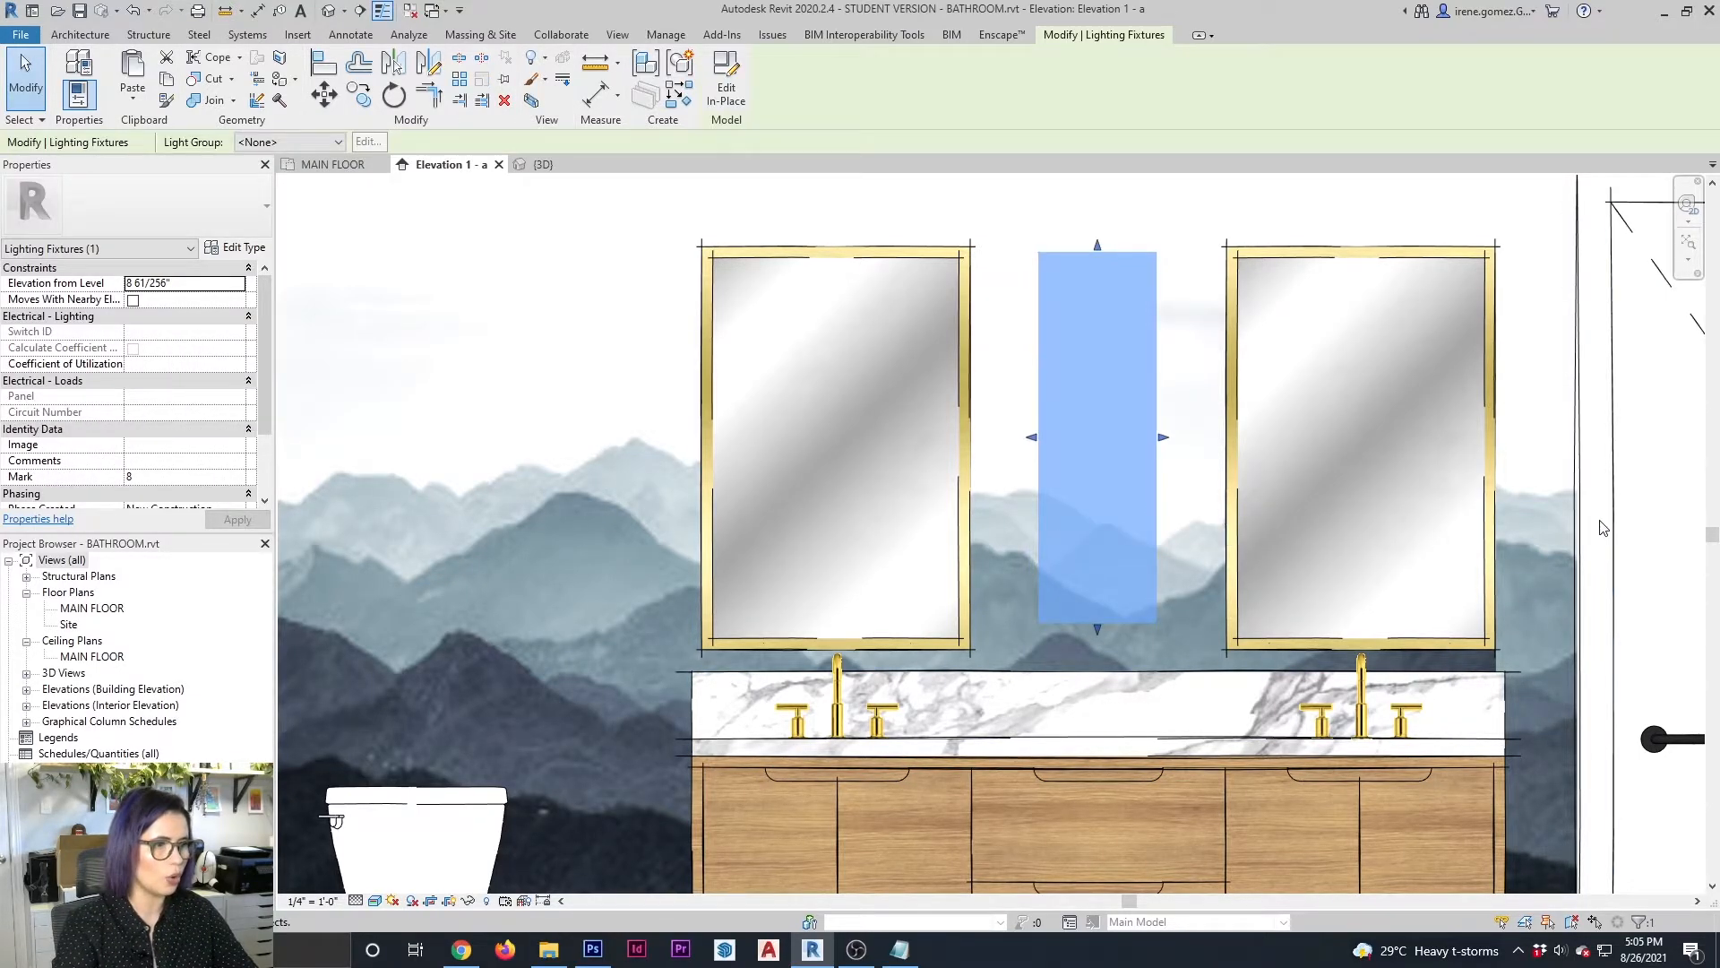
pyautogui.click(1546, 534)
pyautogui.scroll(-3, 981, 462)
pyautogui.scroll(-2, 959, 431)
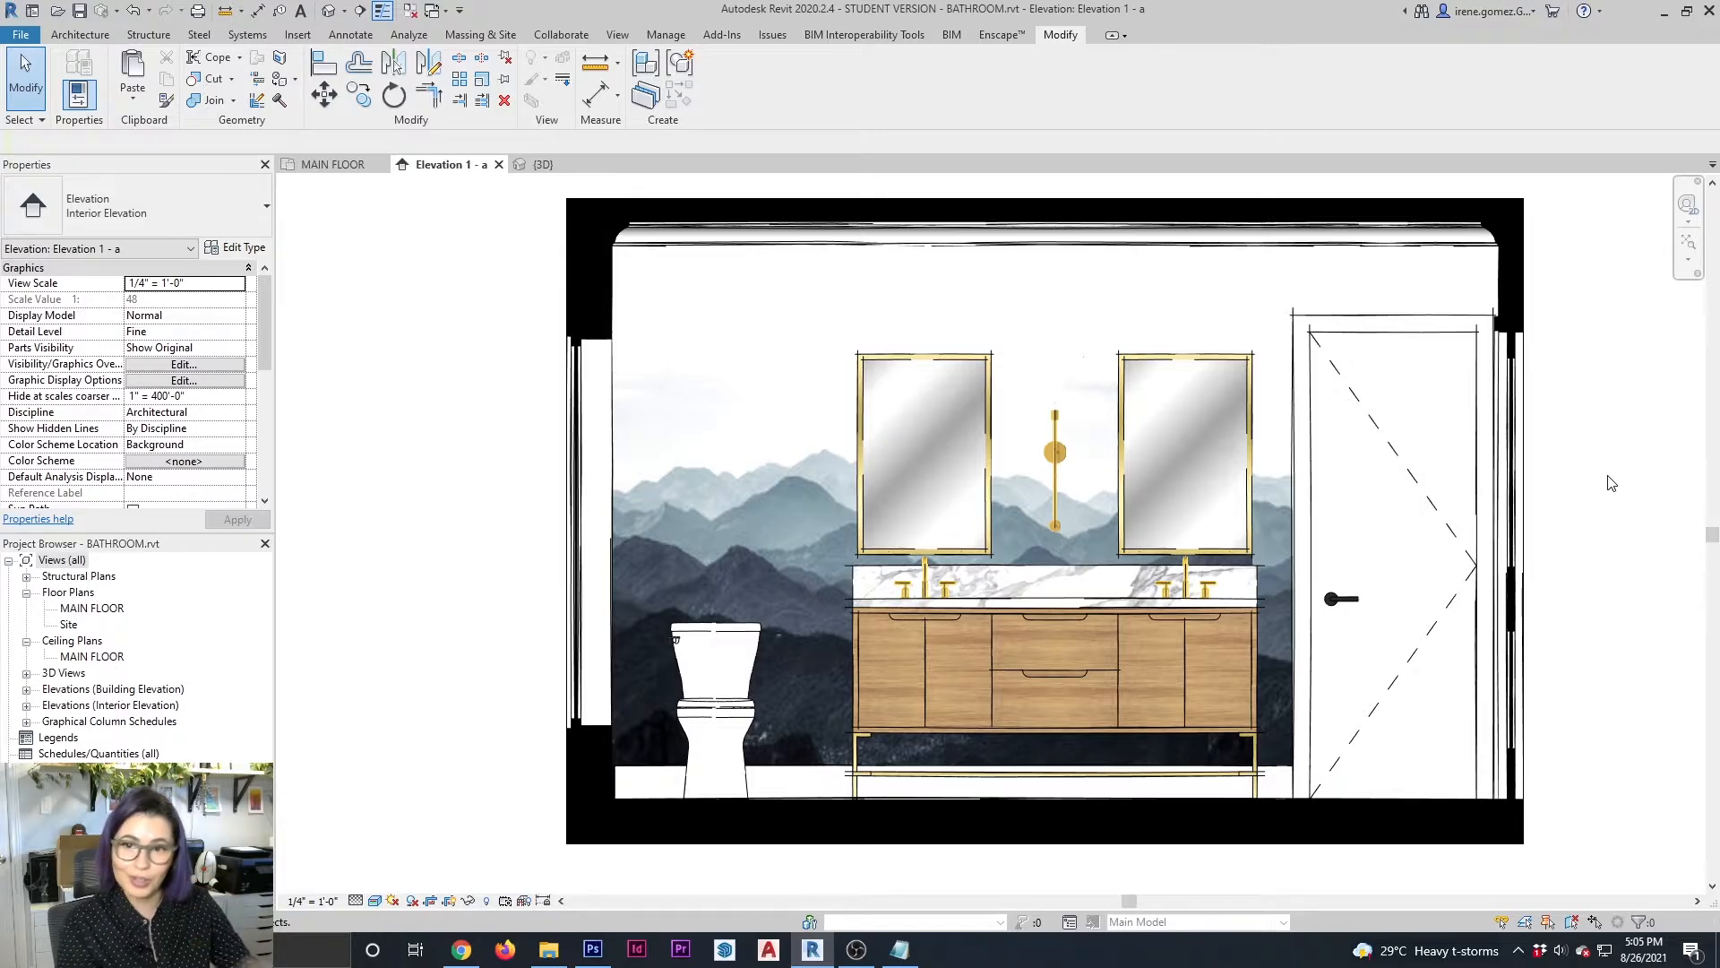
pyautogui.scroll(3, 1326, 591)
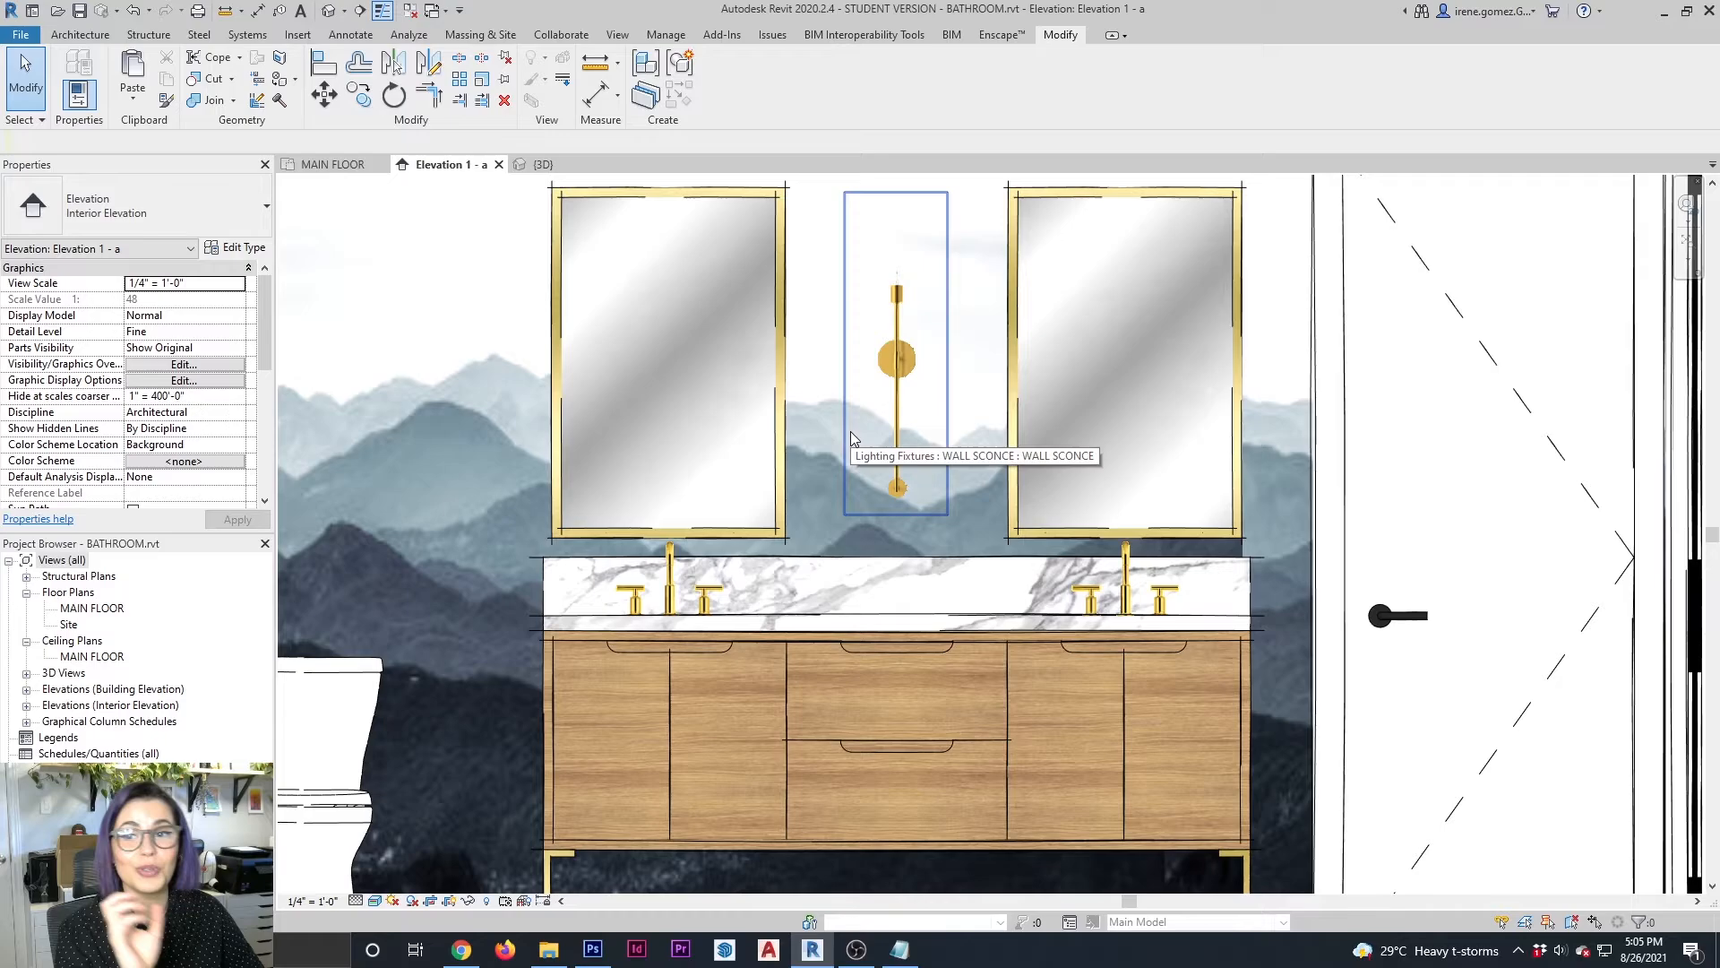
pyautogui.scroll(-2, 985, 495)
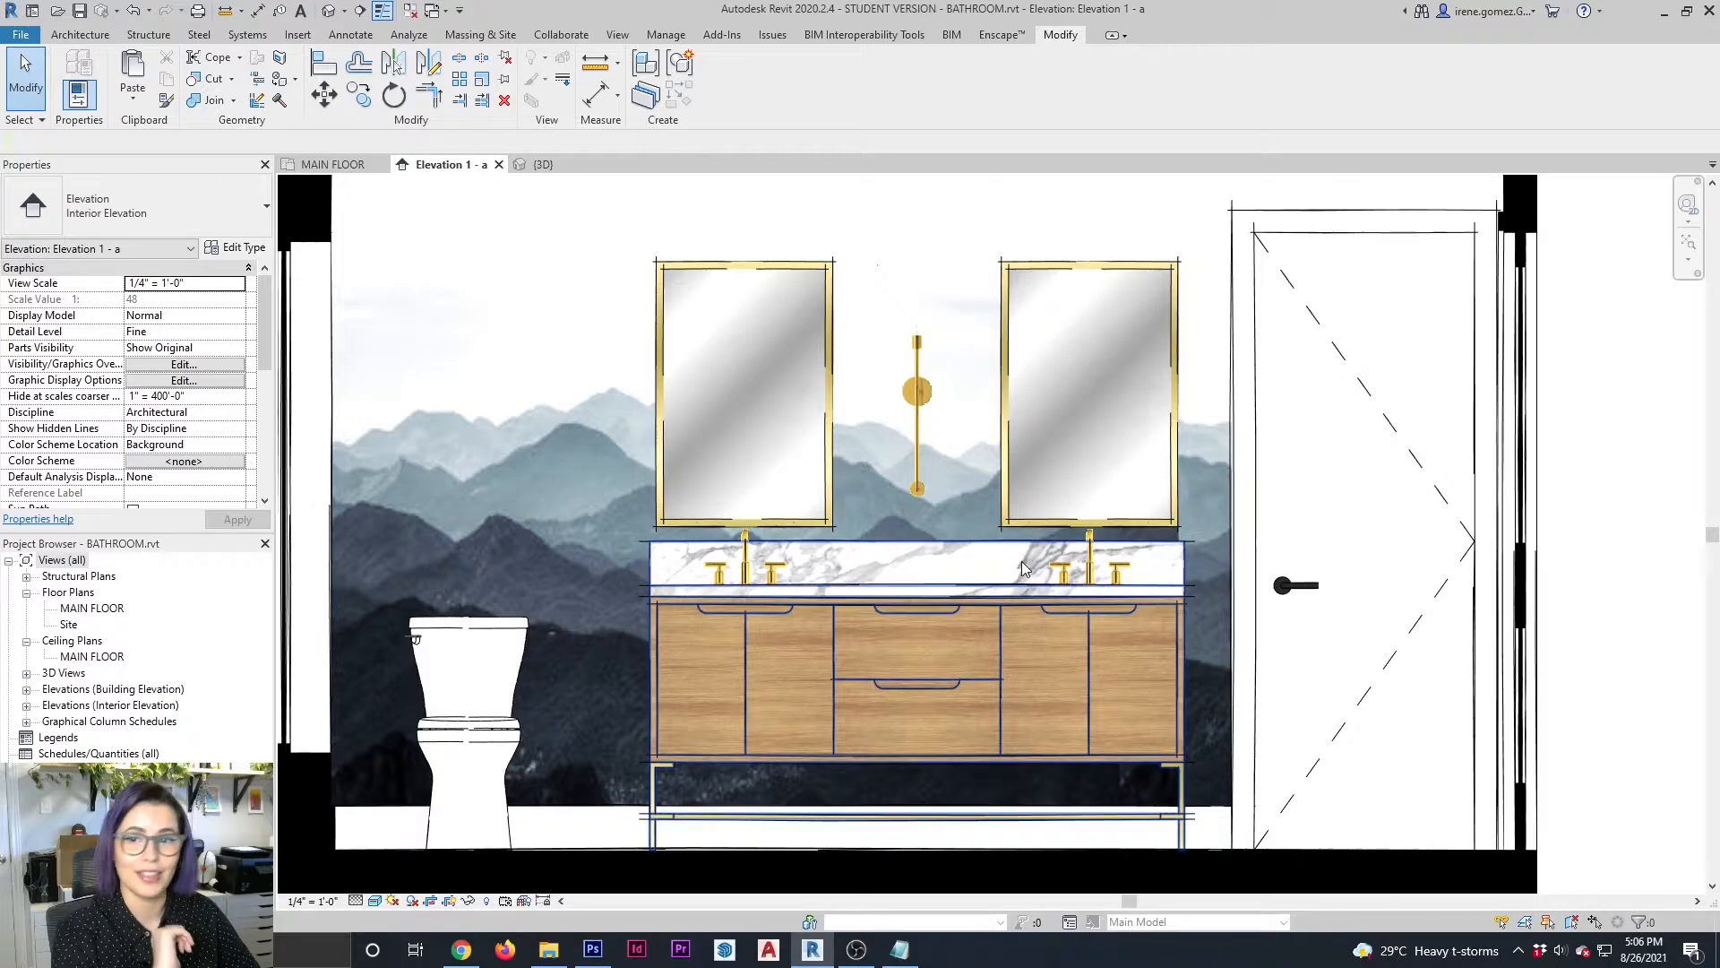
pyautogui.scroll(-1, 1024, 569)
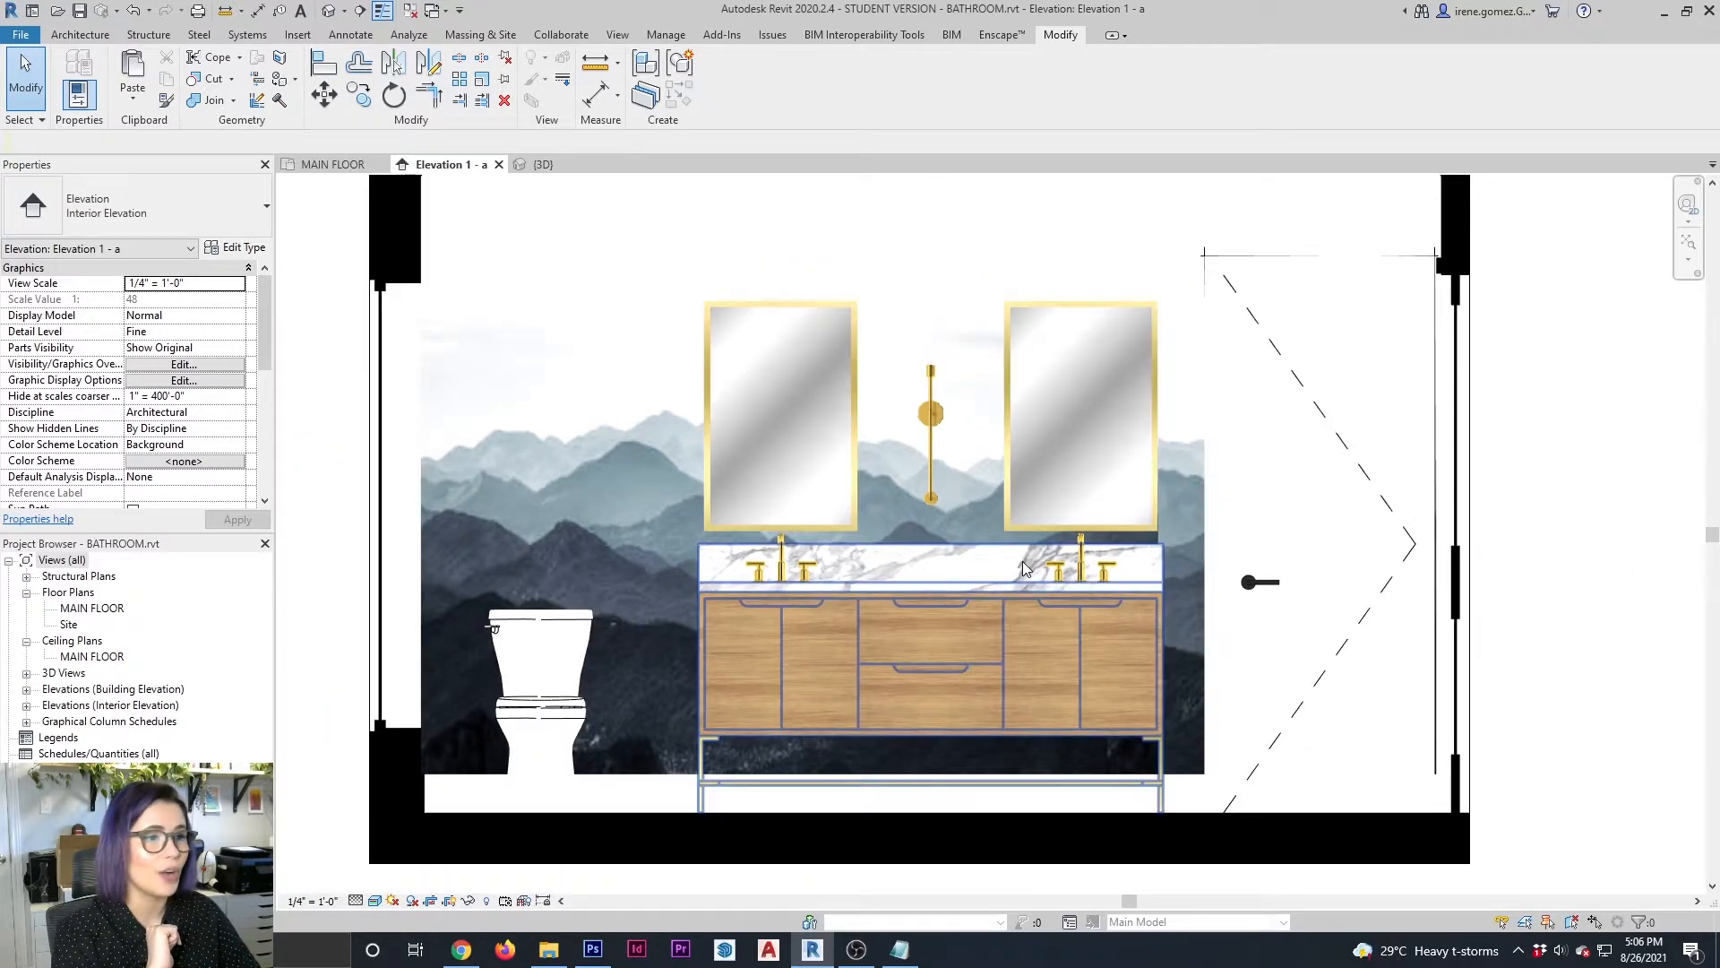
pyautogui.moveTo(1024, 574); pyautogui.dragTo(1018, 596, button='middle')
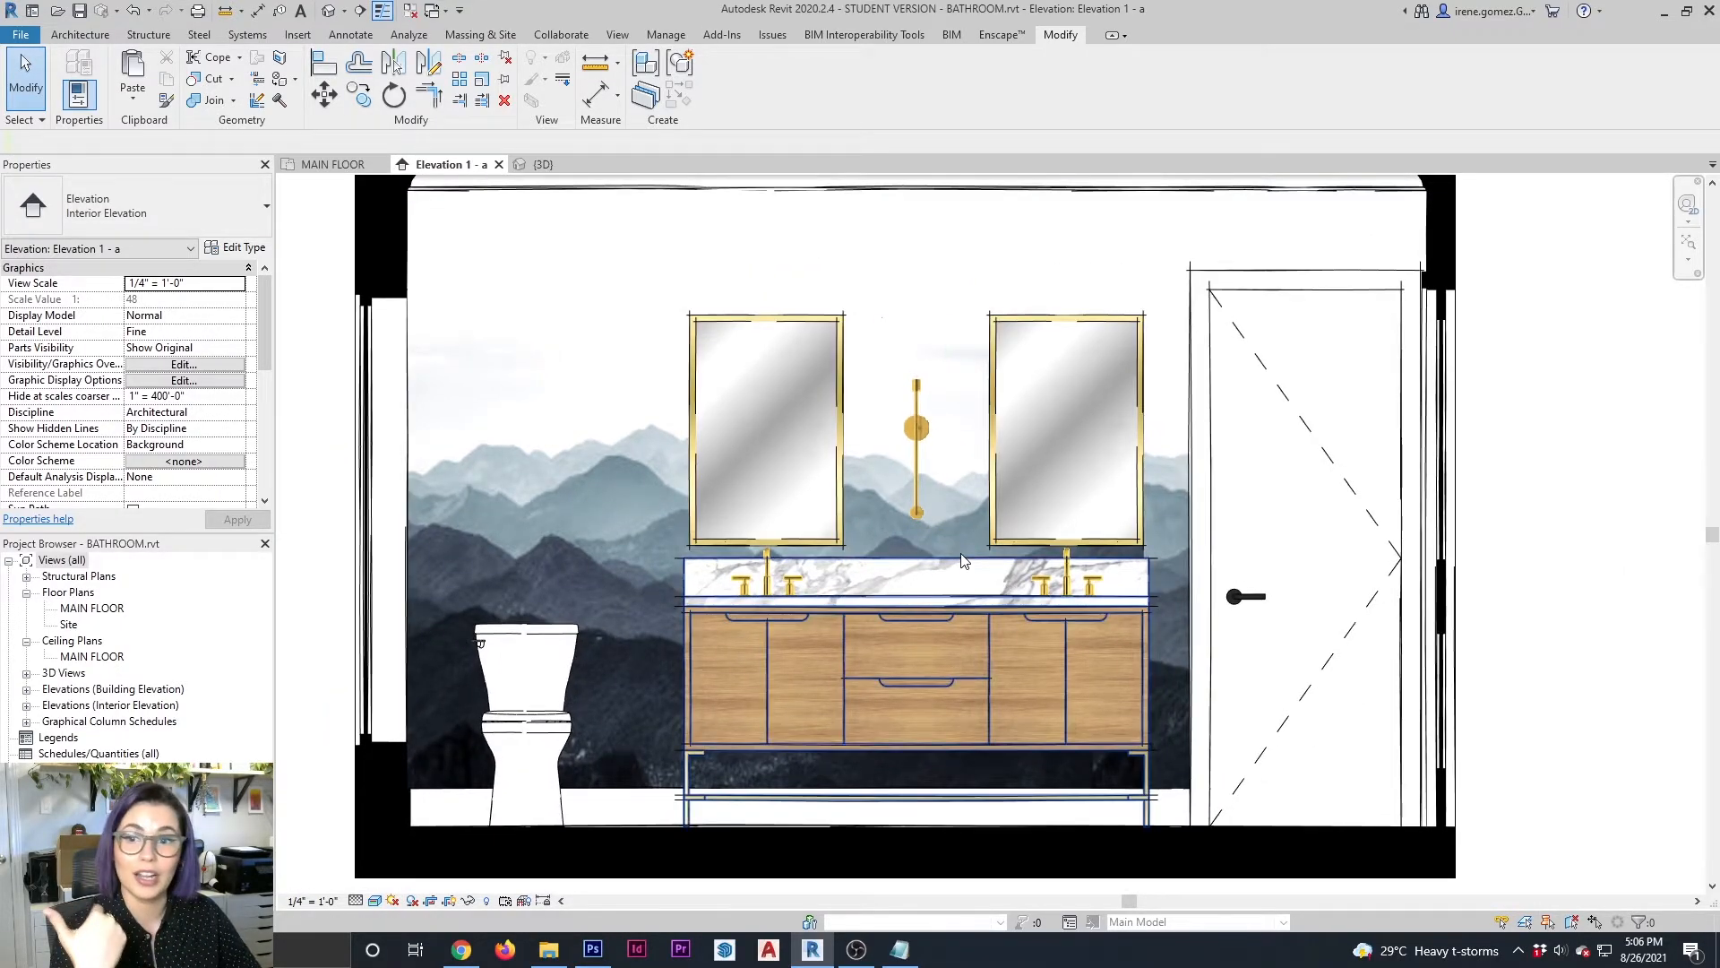
# Open the 3D view and create an in-place component in the Generic Models category named LAMP
pyautogui.click(542, 164)
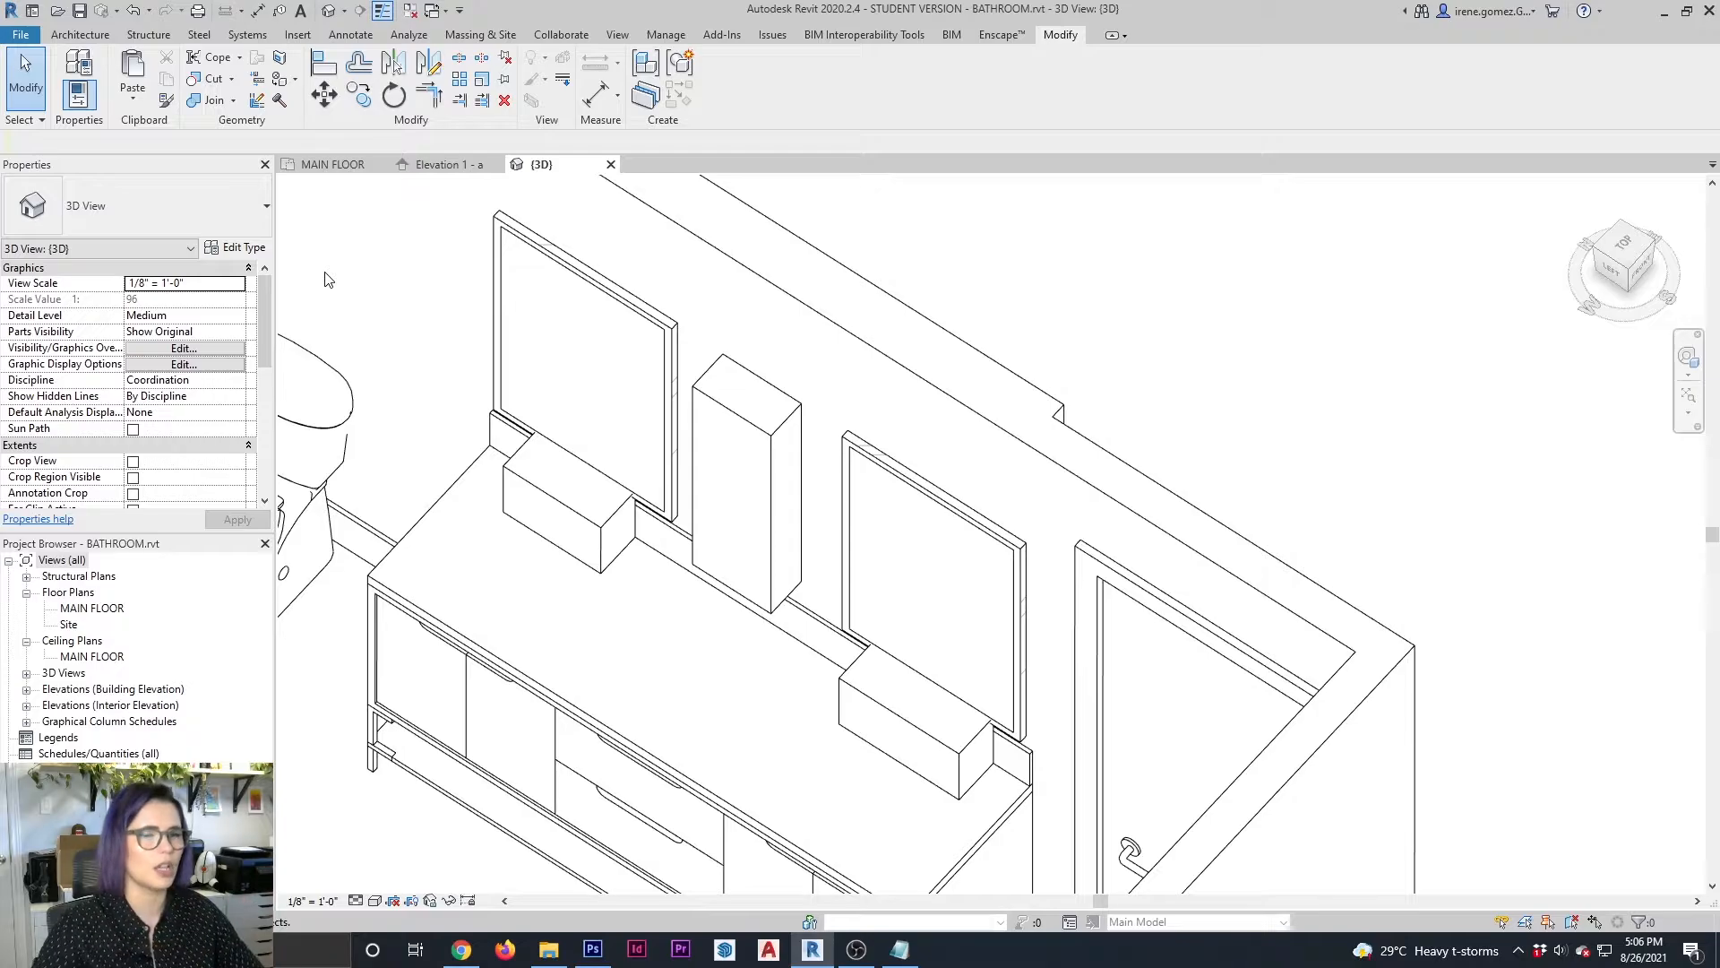
pyautogui.click(102, 38)
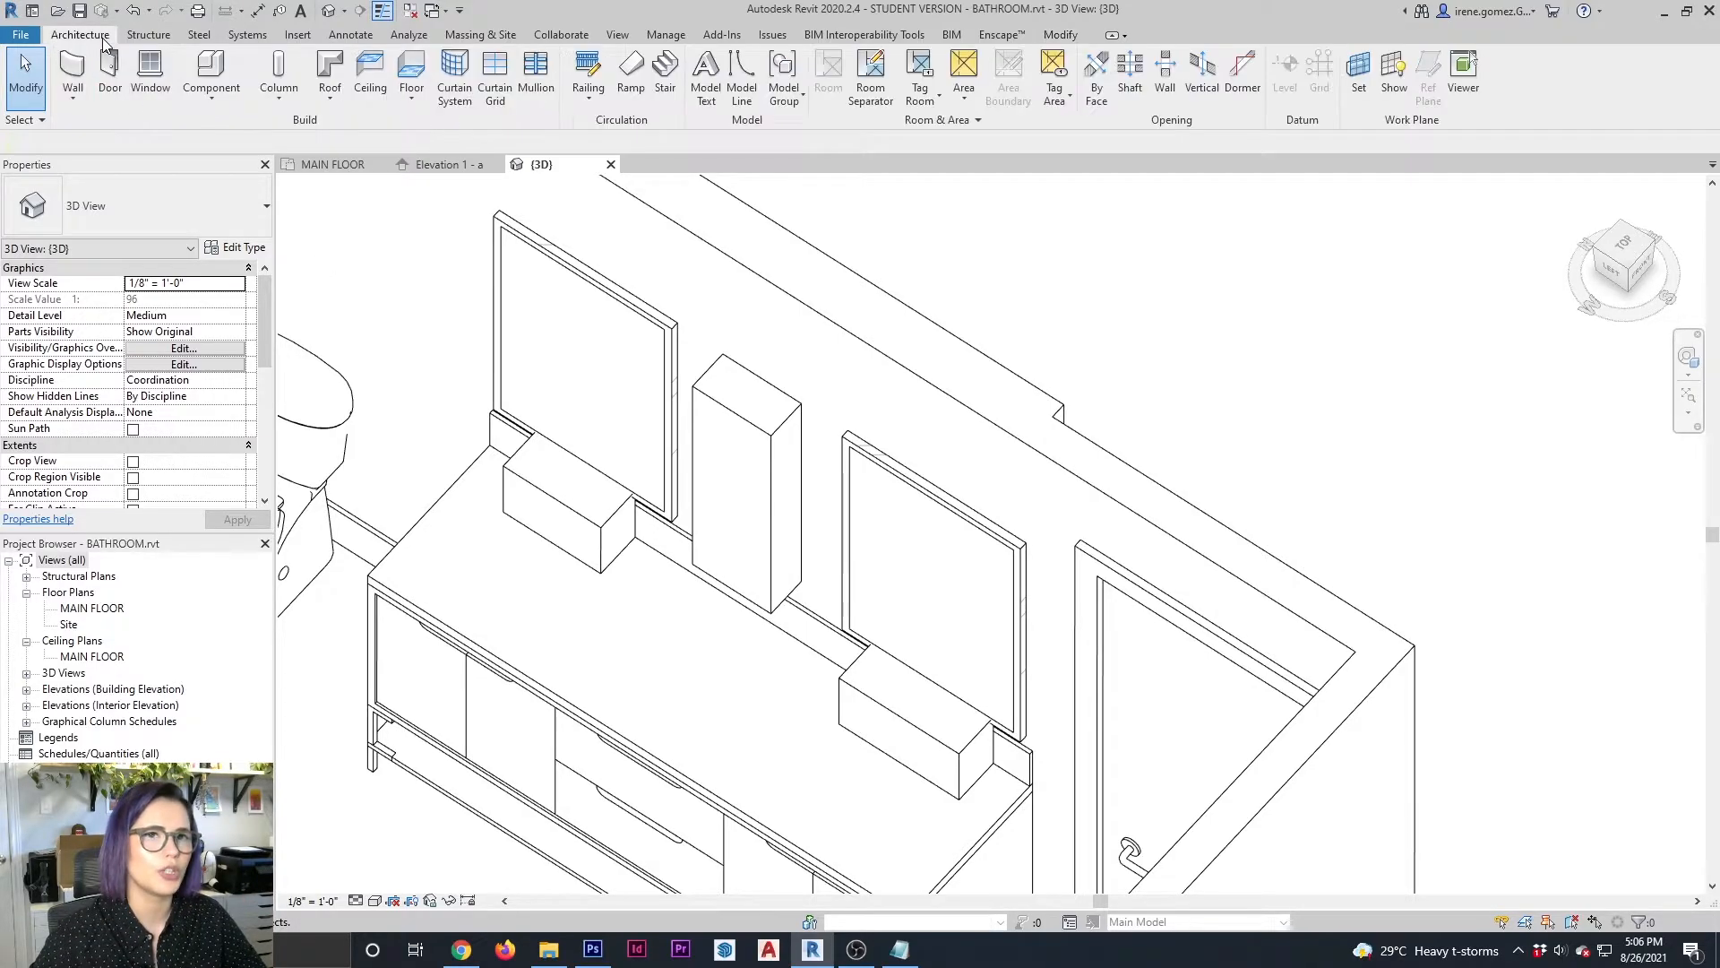
pyautogui.click(292, 102)
pyautogui.click(211, 90)
pyautogui.click(235, 165)
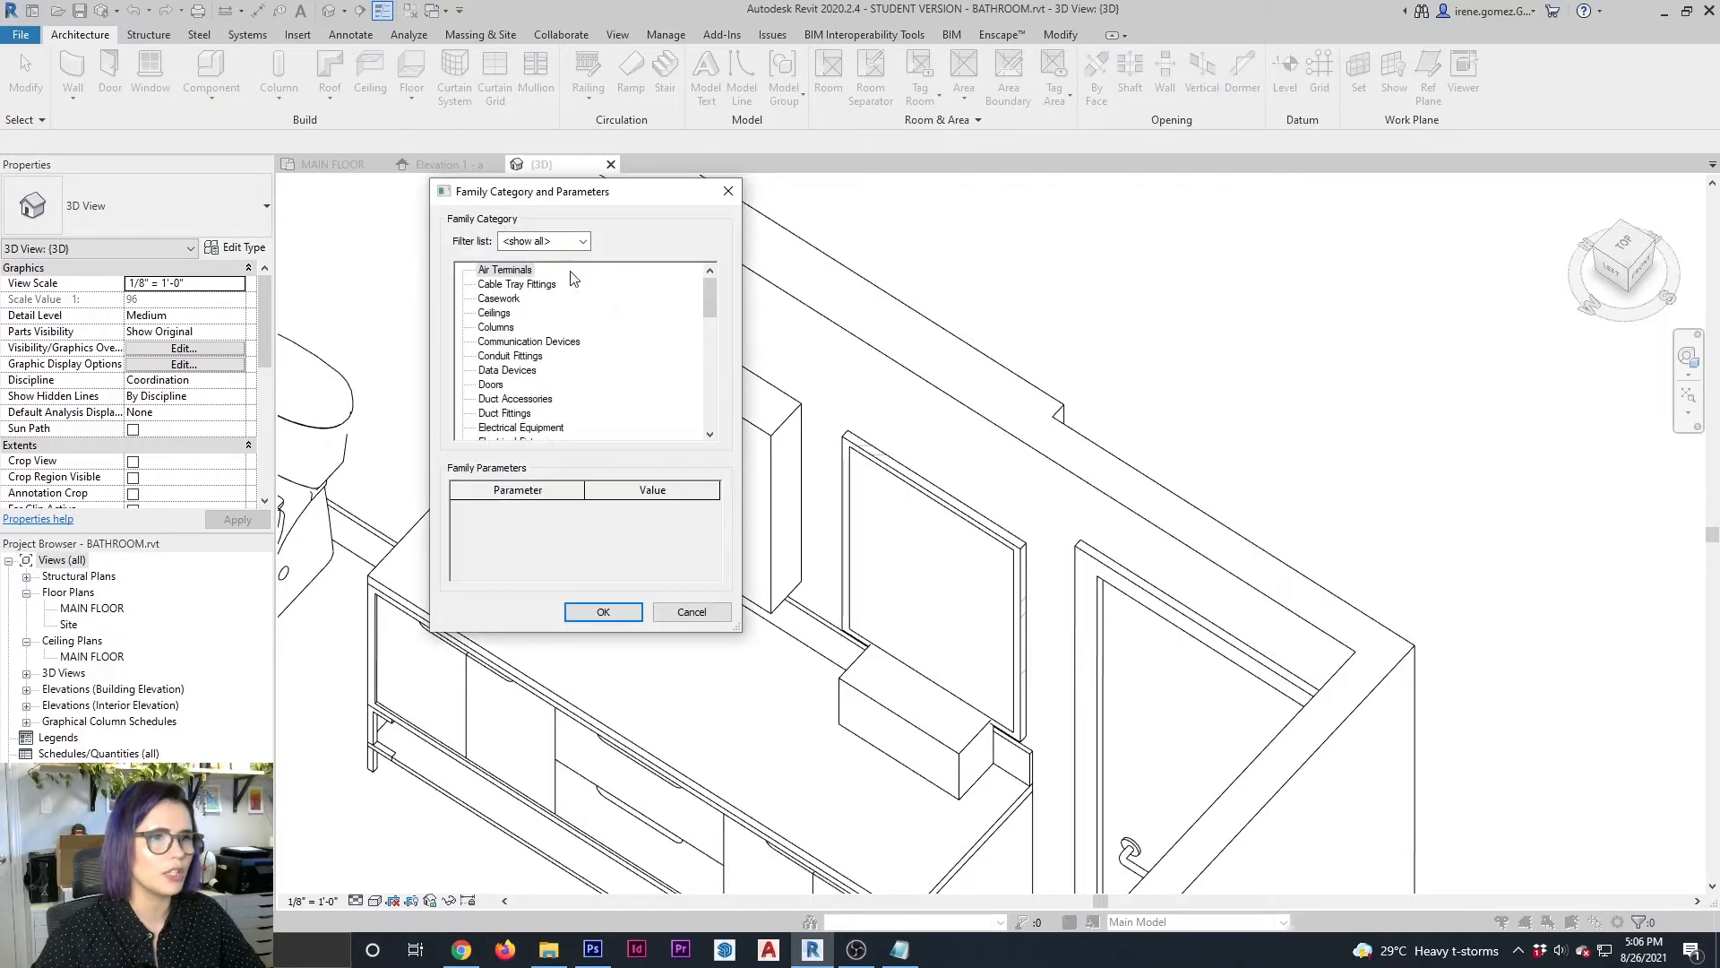
pyautogui.scroll(-1, 587, 344)
pyautogui.scroll(-4, 587, 345)
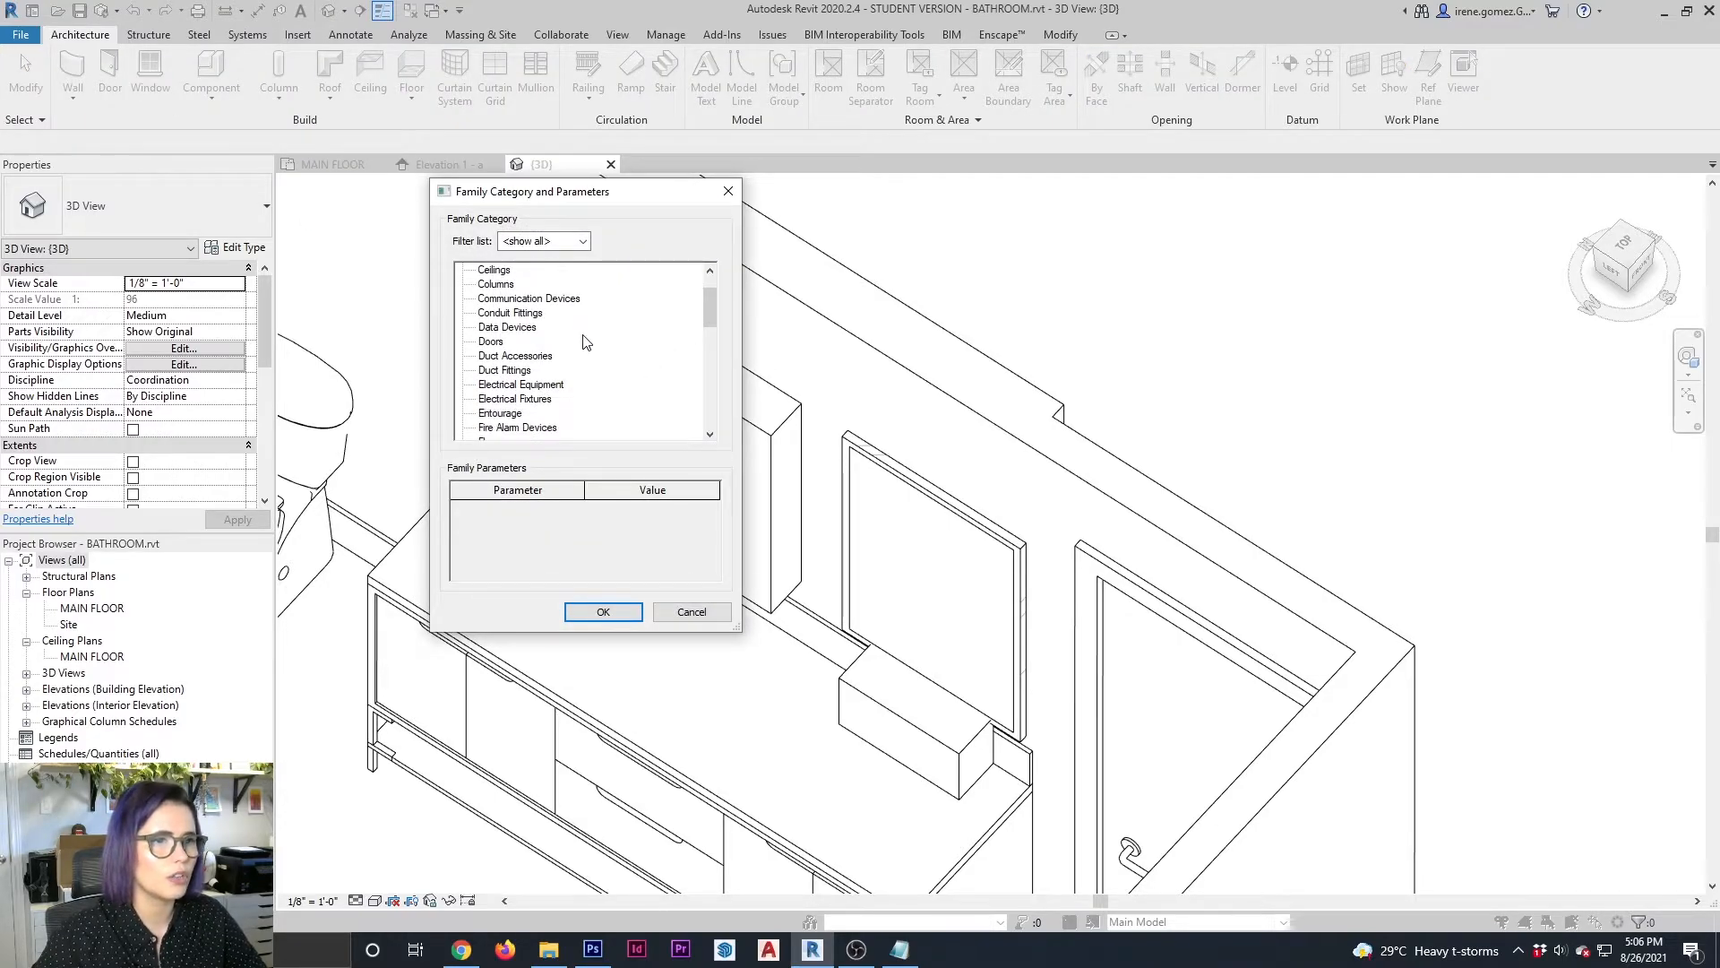
pyautogui.scroll(-1, 639, 356)
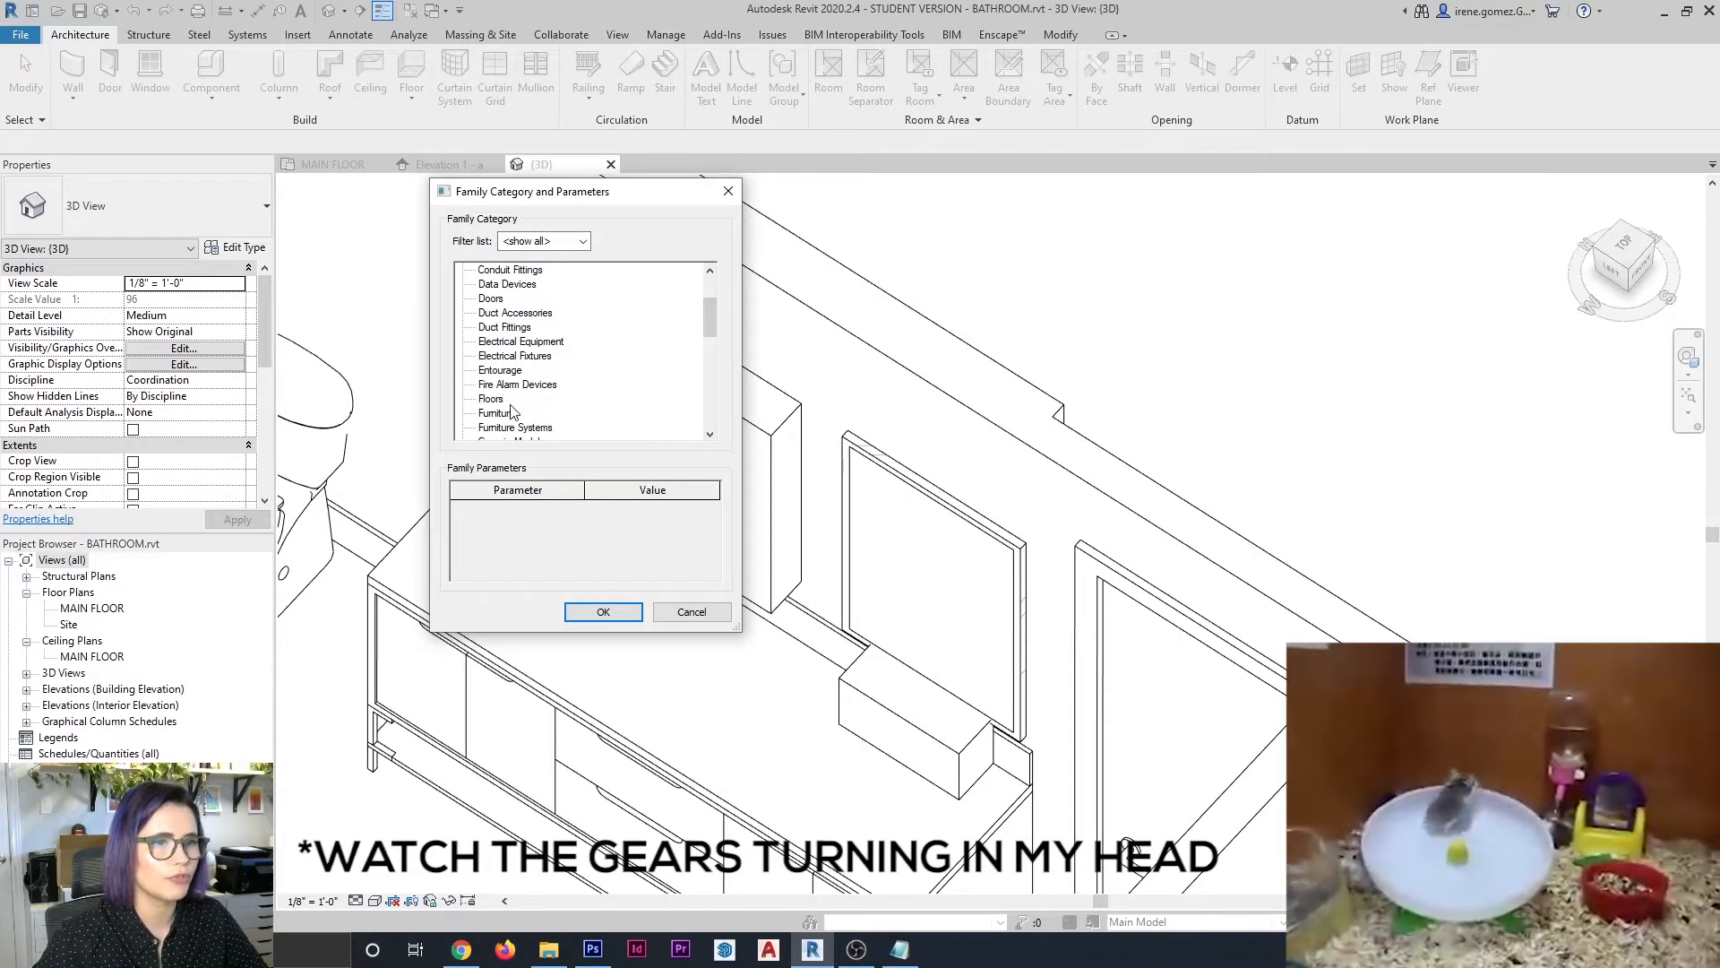
pyautogui.scroll(-3, 502, 416)
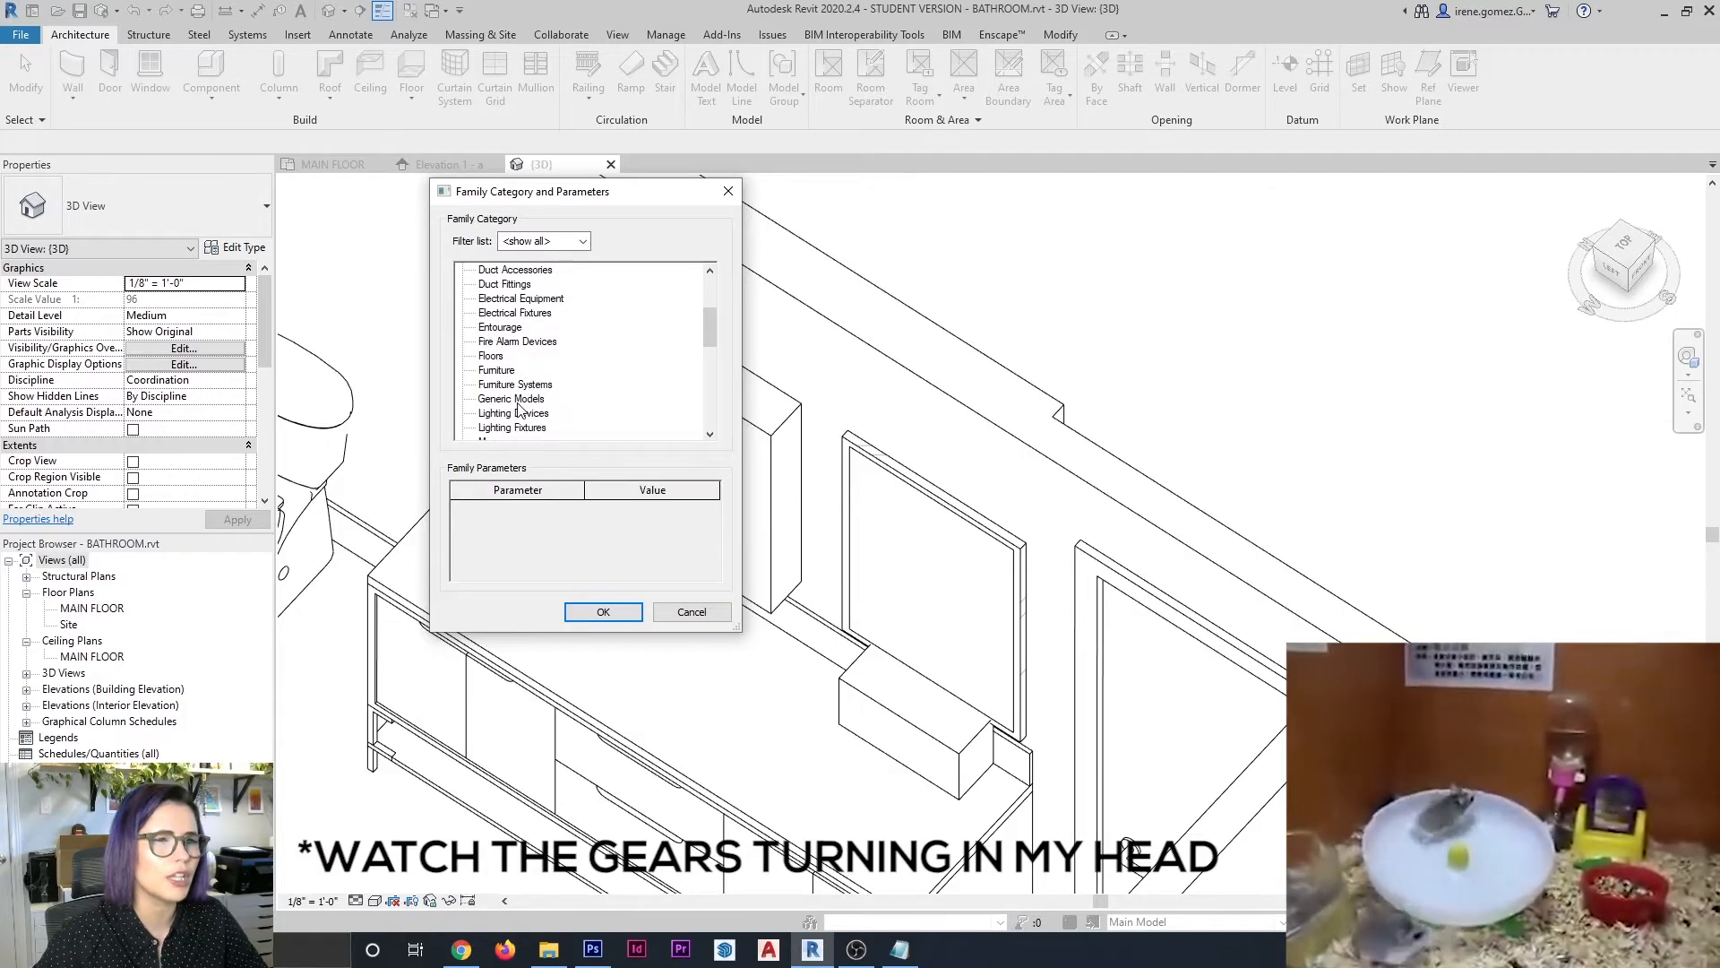
pyautogui.click(511, 399)
pyautogui.click(603, 611)
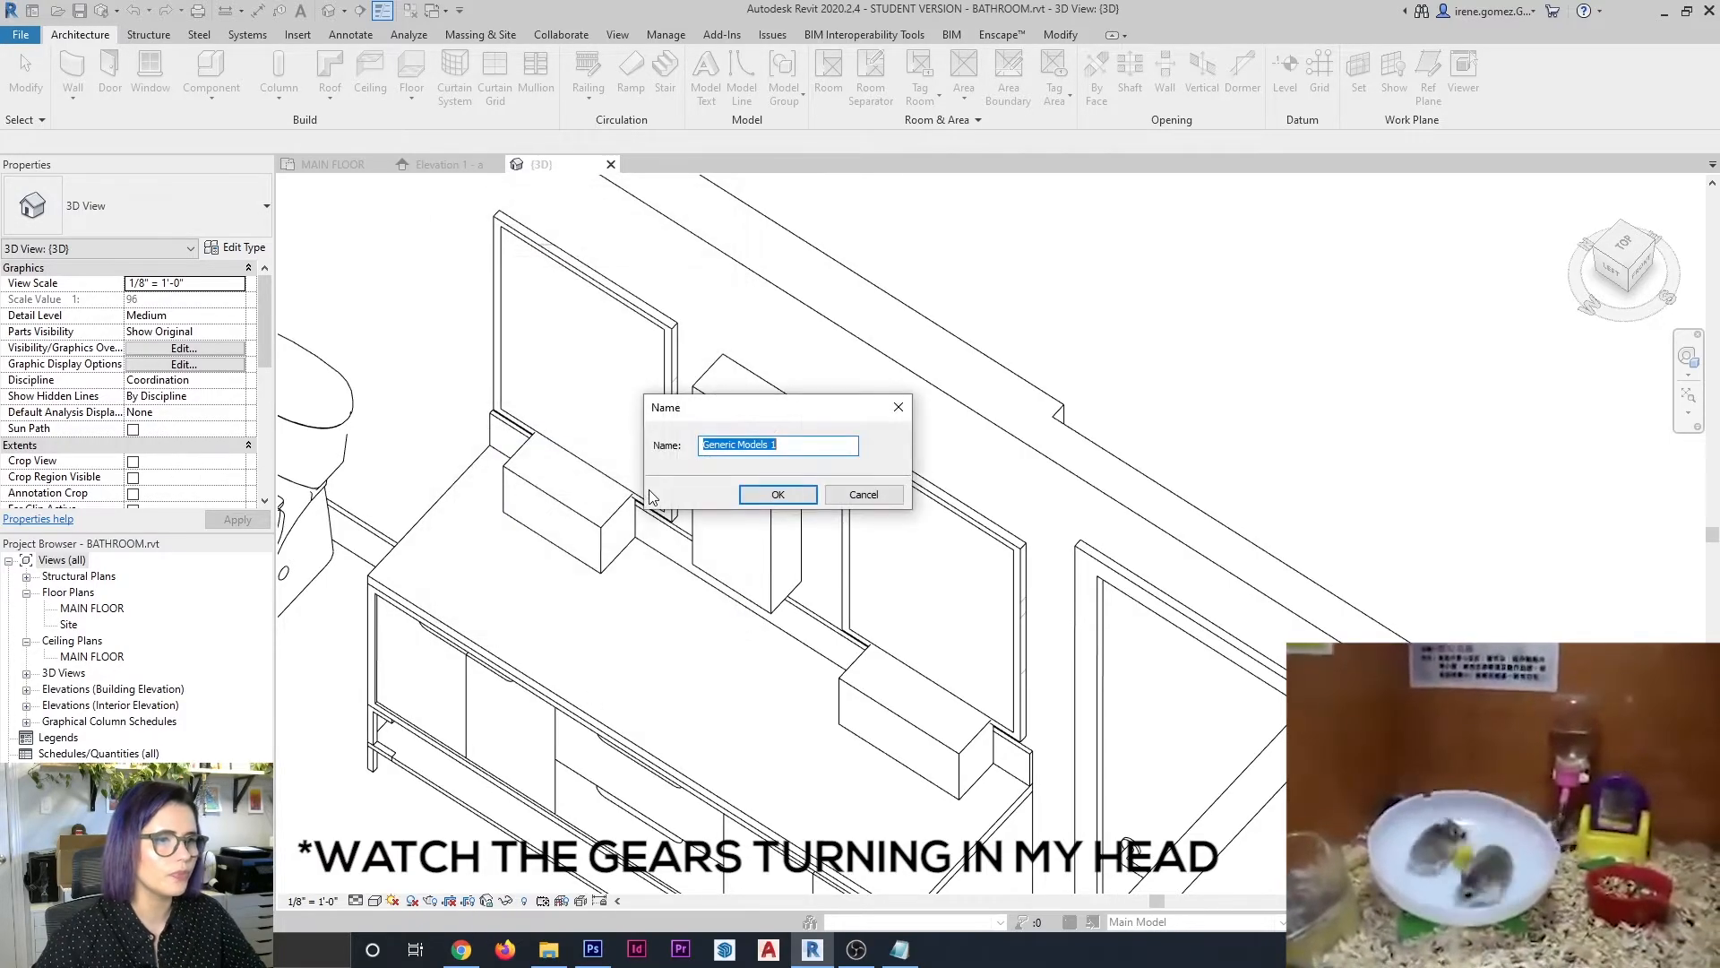
pyautogui.write('LAMP')
pyautogui.press('Return')
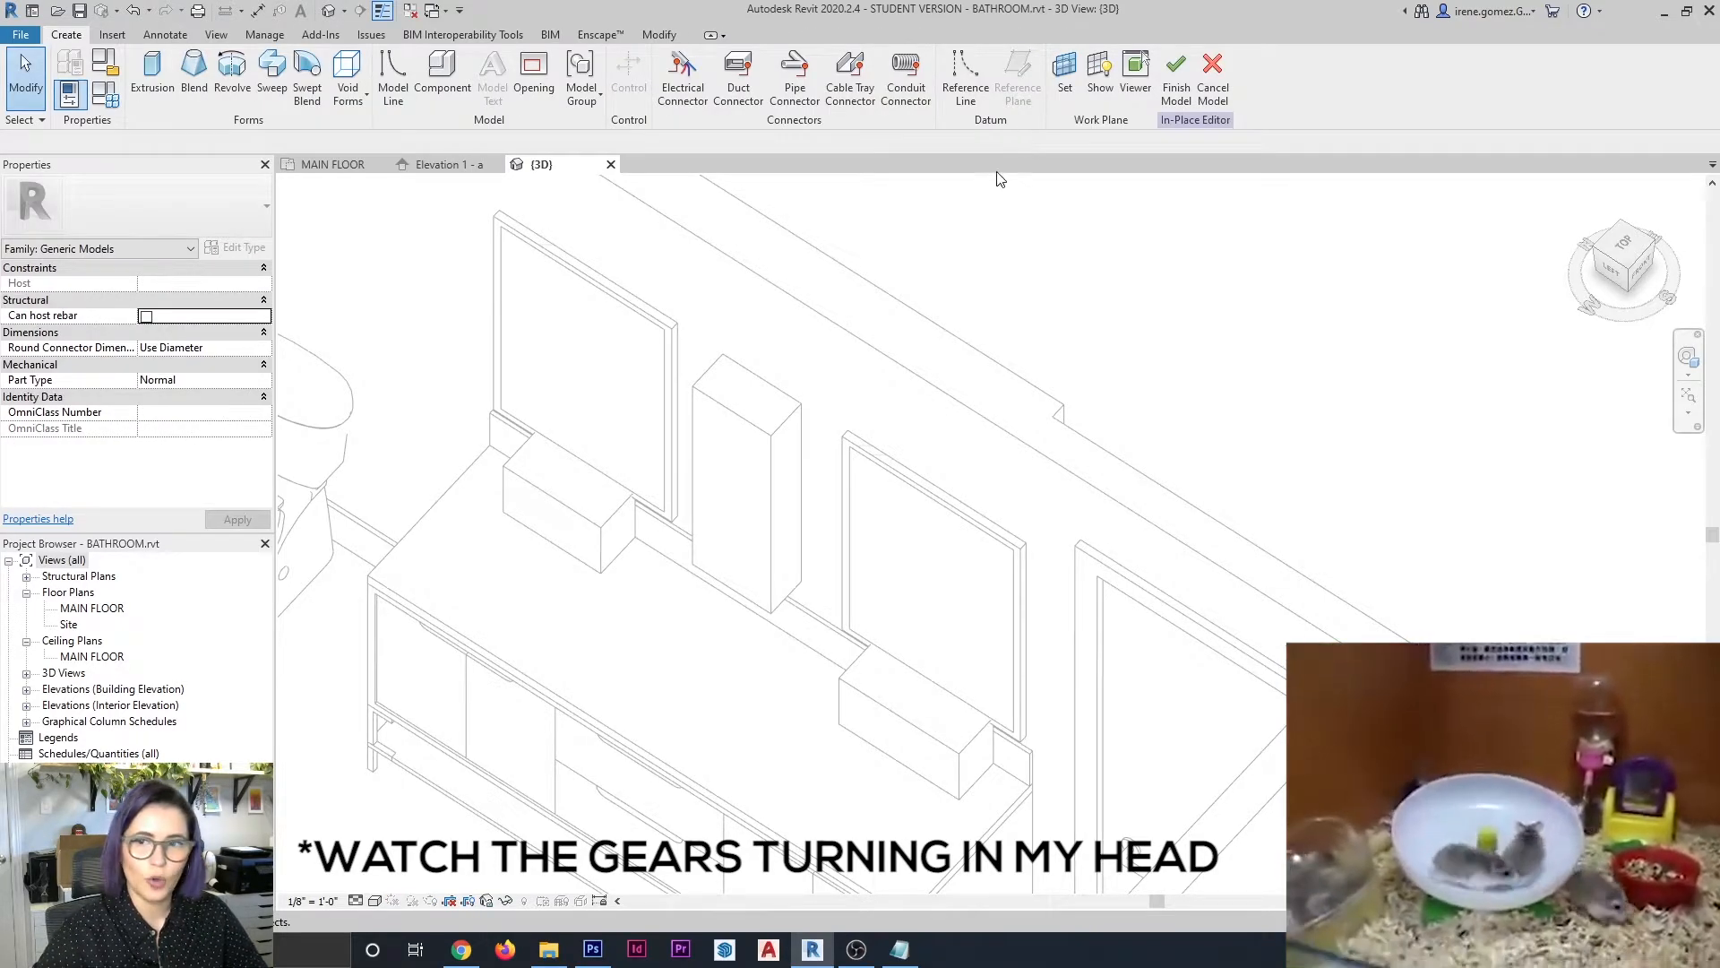
# Start an extrusion in the LAMP component and try sketching a rectangular profile beside the sconce block
pyautogui.click(153, 76)
pyautogui.click(671, 60)
pyautogui.moveTo(806, 737)
pyautogui.keyDown('shift'); pyautogui.mouseDown(button='middle')
pyautogui.moveTo(868, 618)
pyautogui.moveTo(841, 580)
pyautogui.mouseUp(button='middle'); pyautogui.keyUp('shift')
pyautogui.click(816, 596)
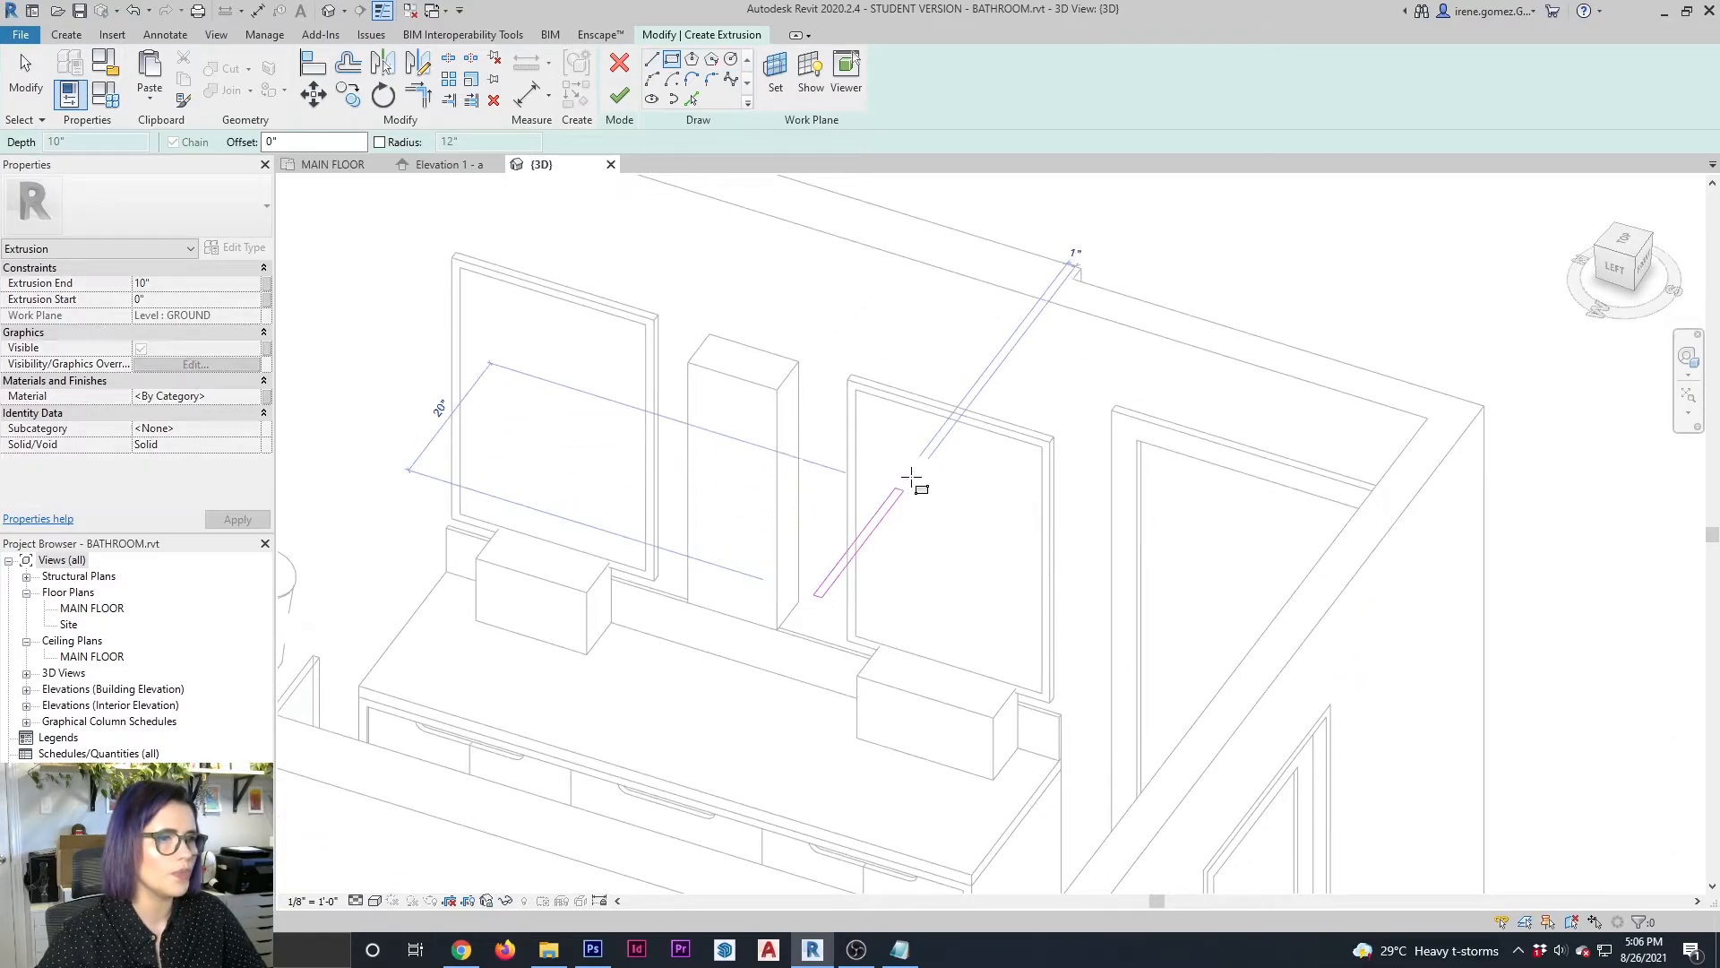
# Try setting the extrusion's work plane by picking a face of the wall
pyautogui.click(770, 85)
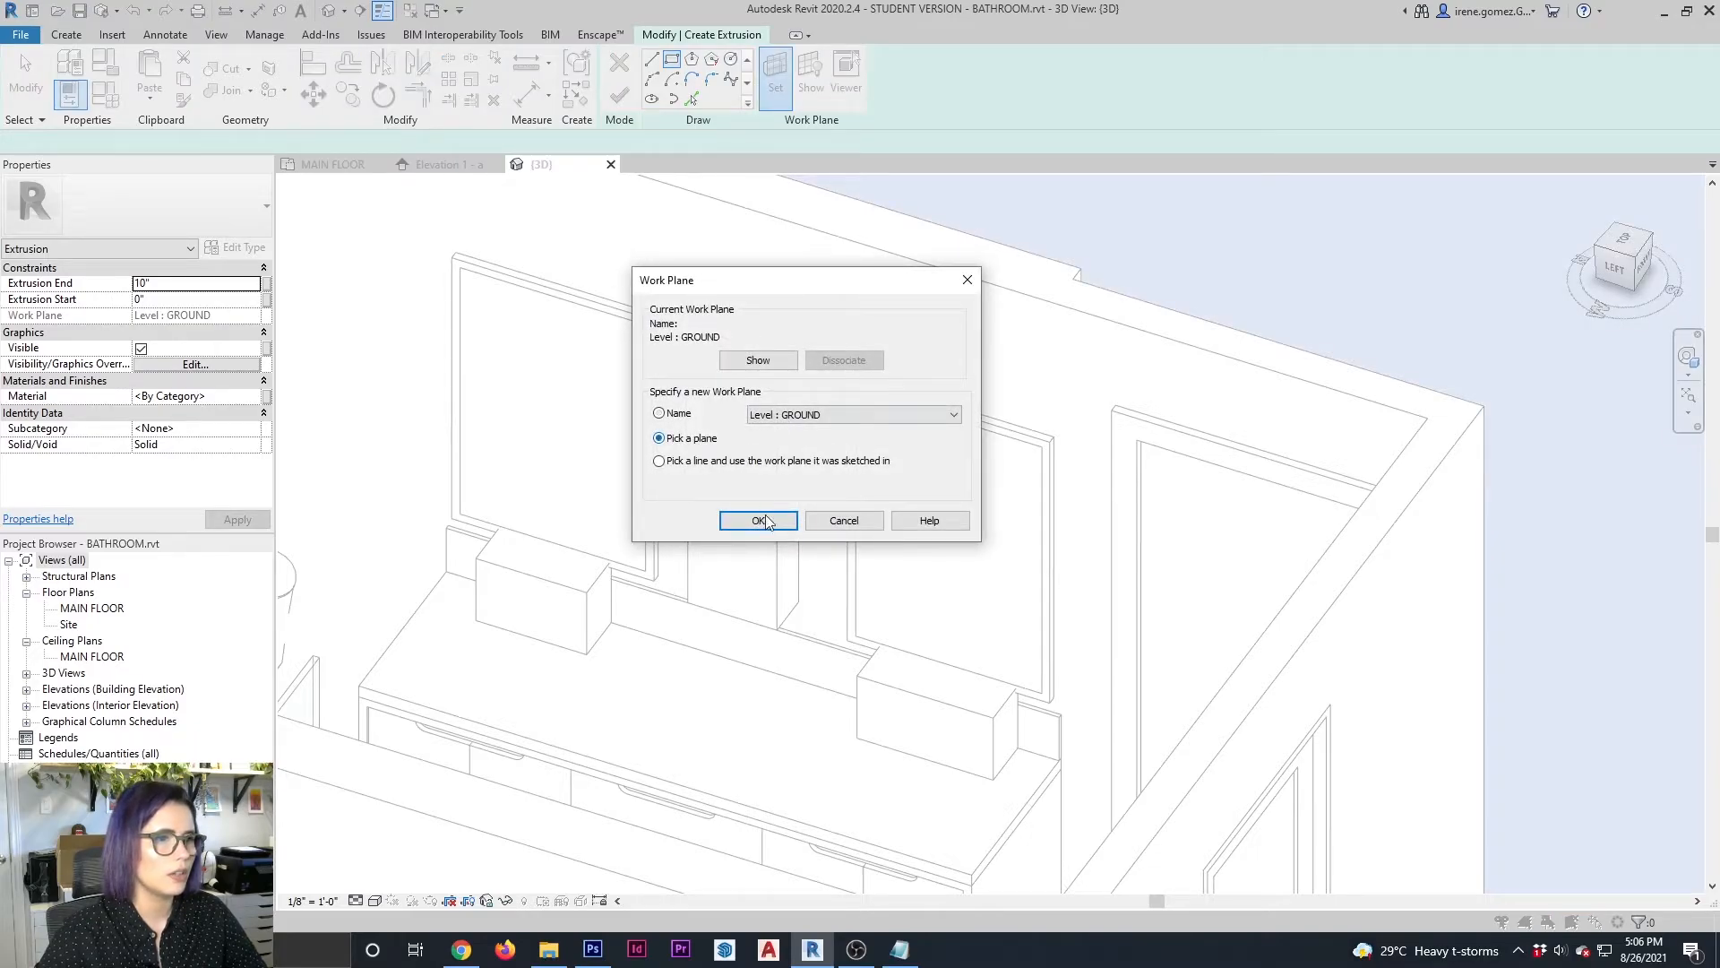
pyautogui.click(758, 520)
pyautogui.click(956, 269)
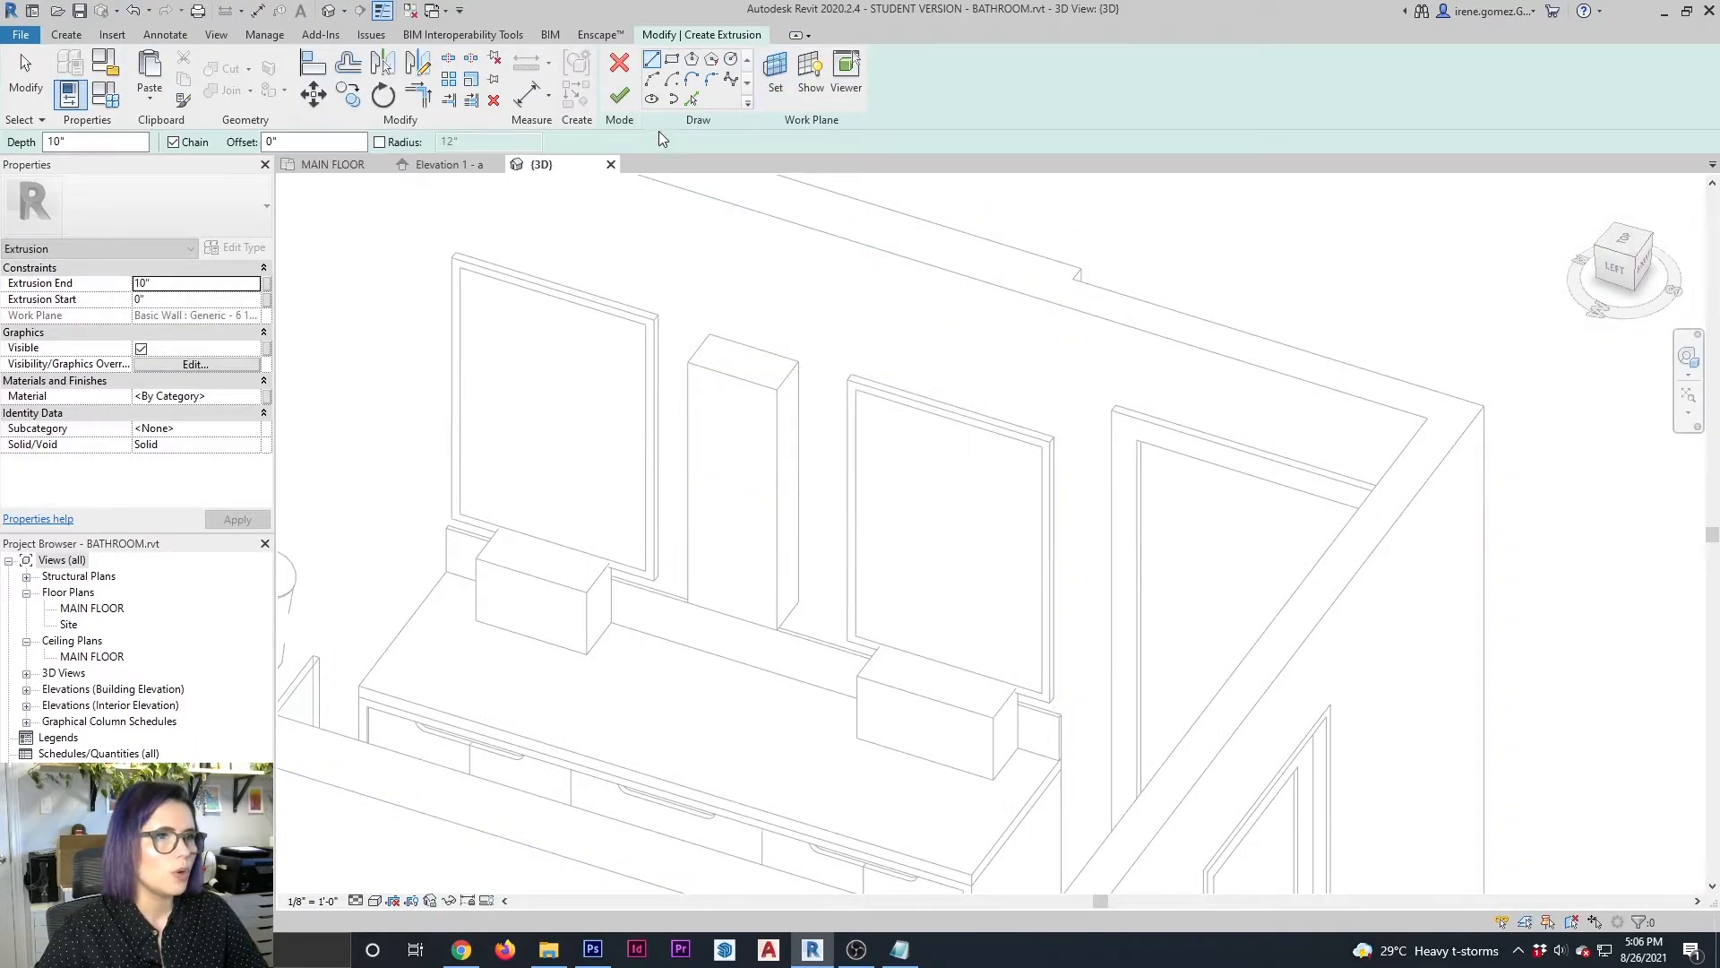
# Set the extrusion's work plane by picking the face of the vanity's backsplash
pyautogui.click(777, 73)
pyautogui.click(703, 441)
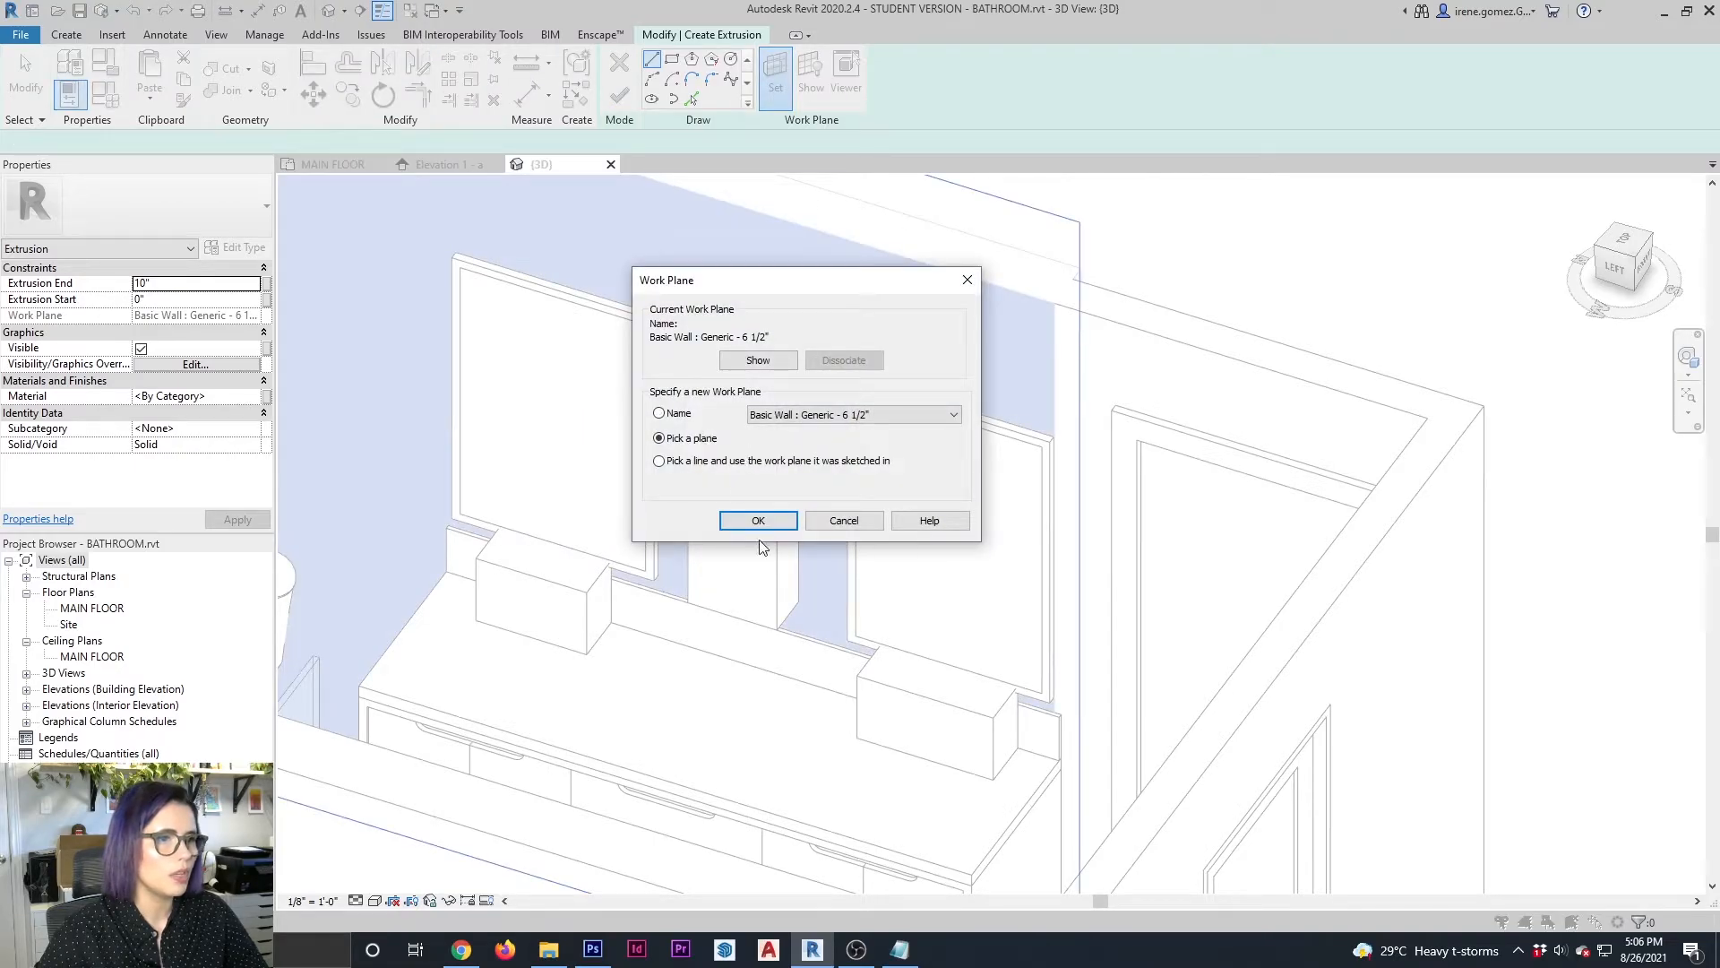
pyautogui.click(781, 521)
pyautogui.click(815, 645)
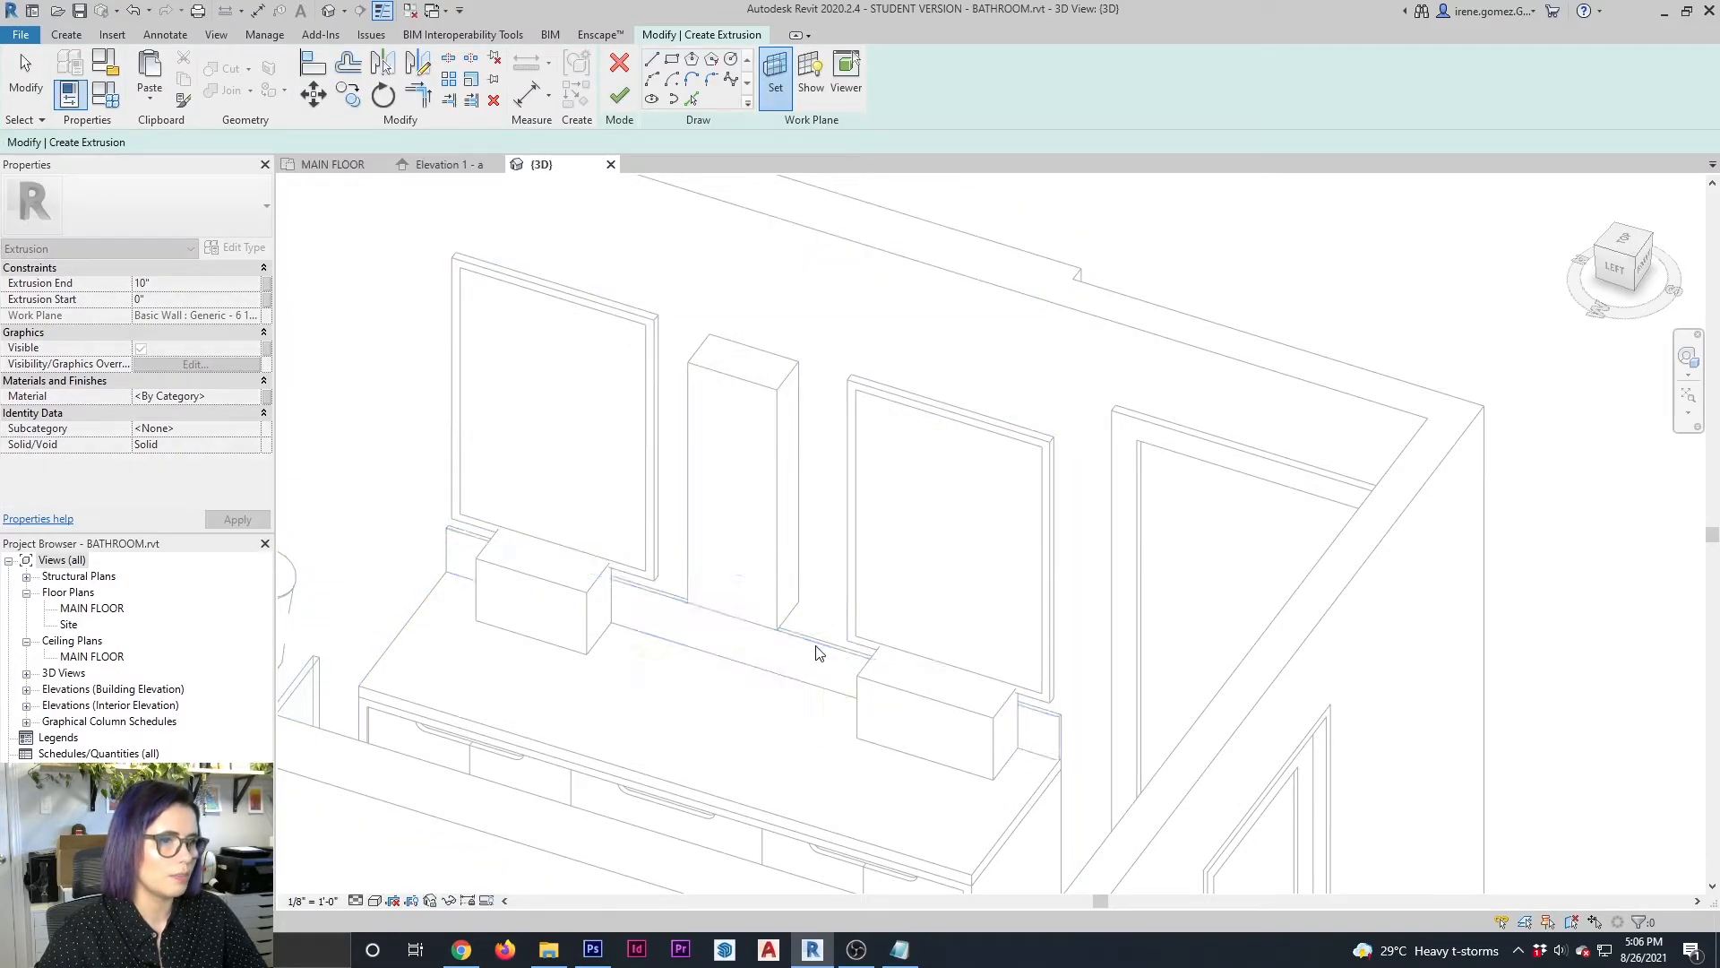
# Extrude a rectangle about 13" wide and 21" high from the backsplash between the two sinks, reduce its depth and finish the in-place model
pyautogui.click(672, 59)
pyautogui.click(734, 661)
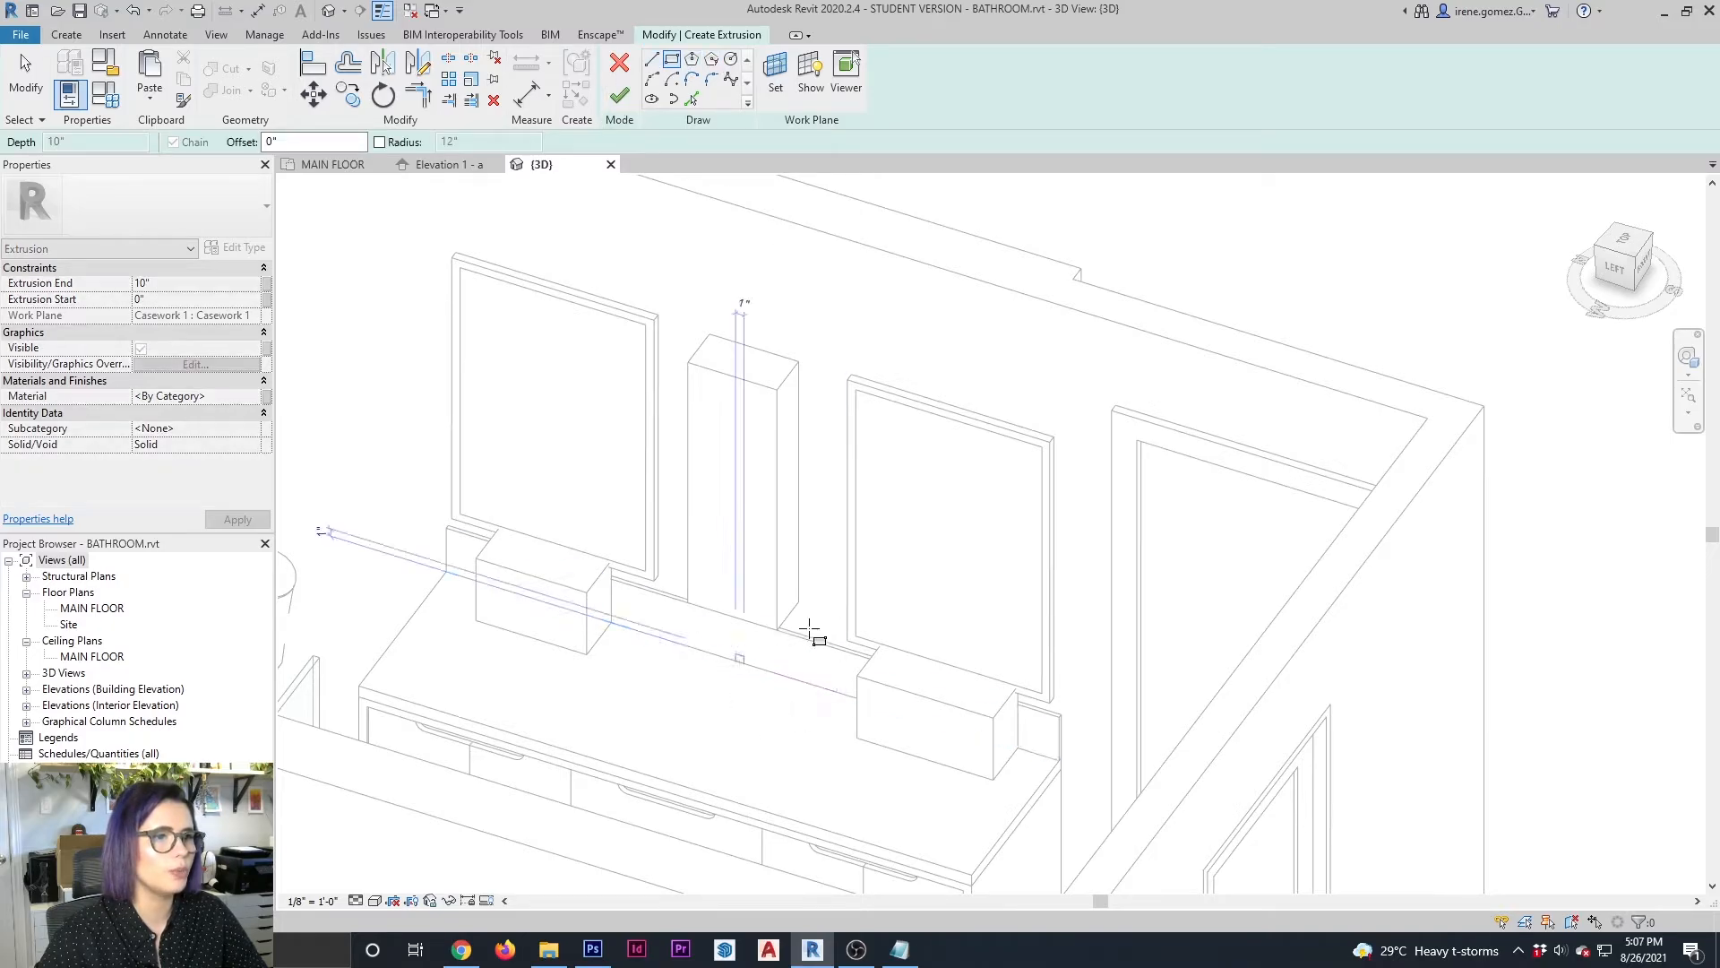
pyautogui.click(843, 538)
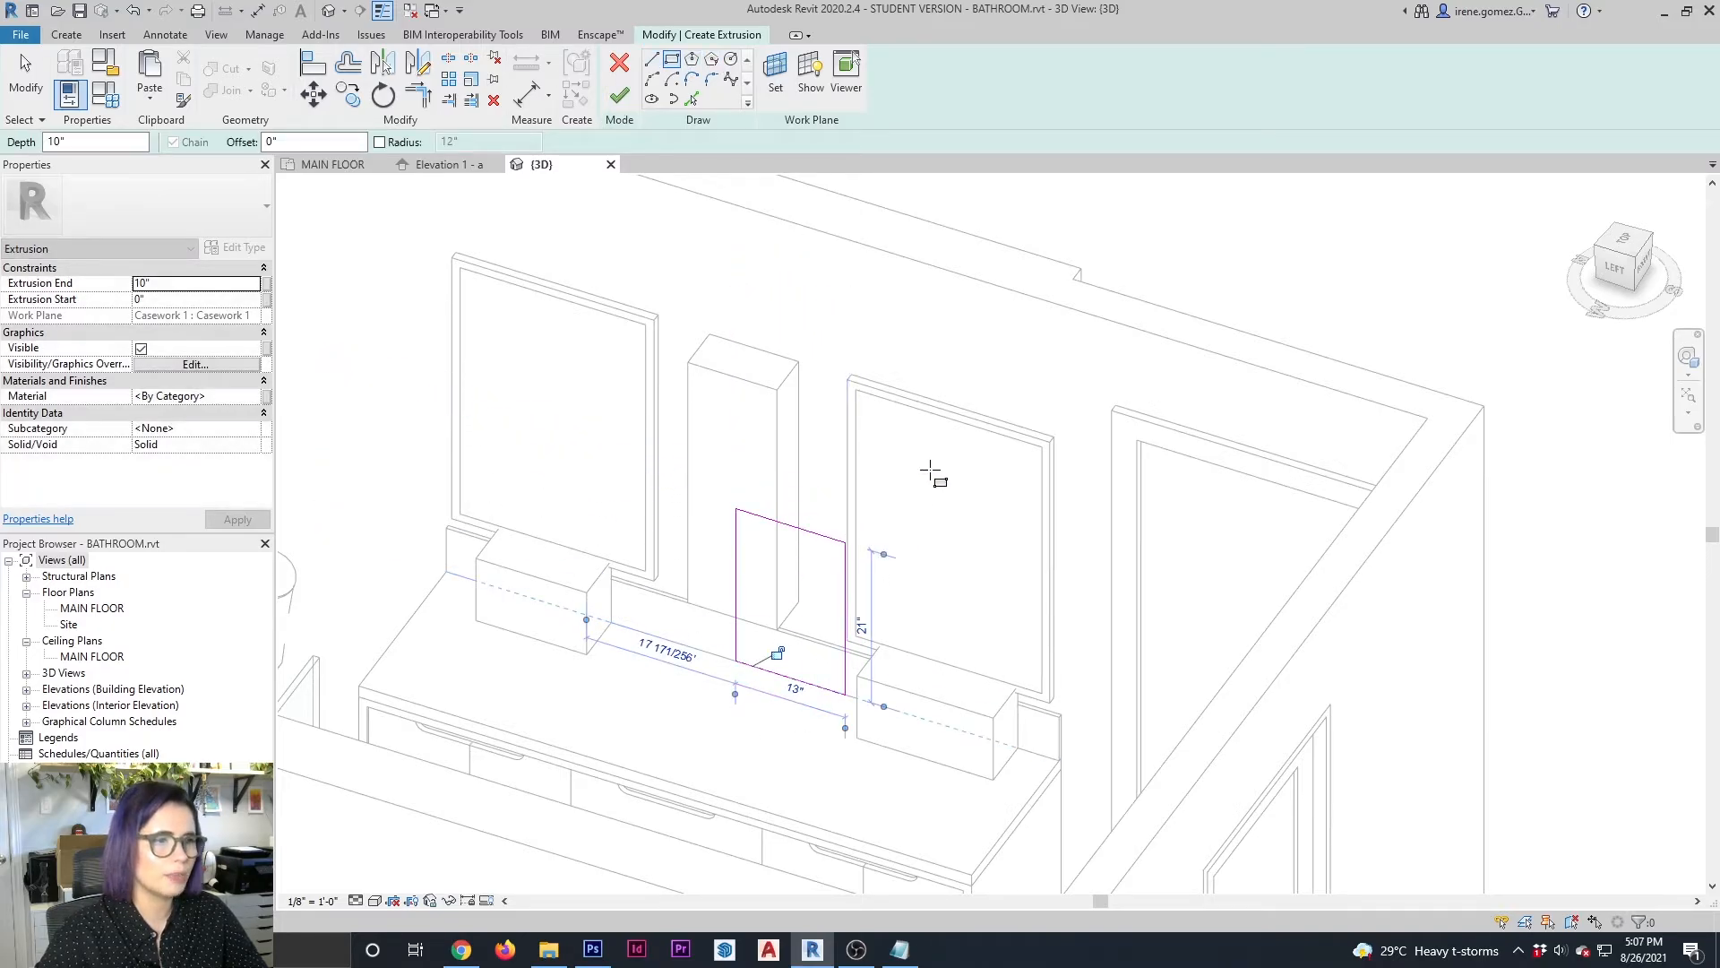
pyautogui.click(619, 96)
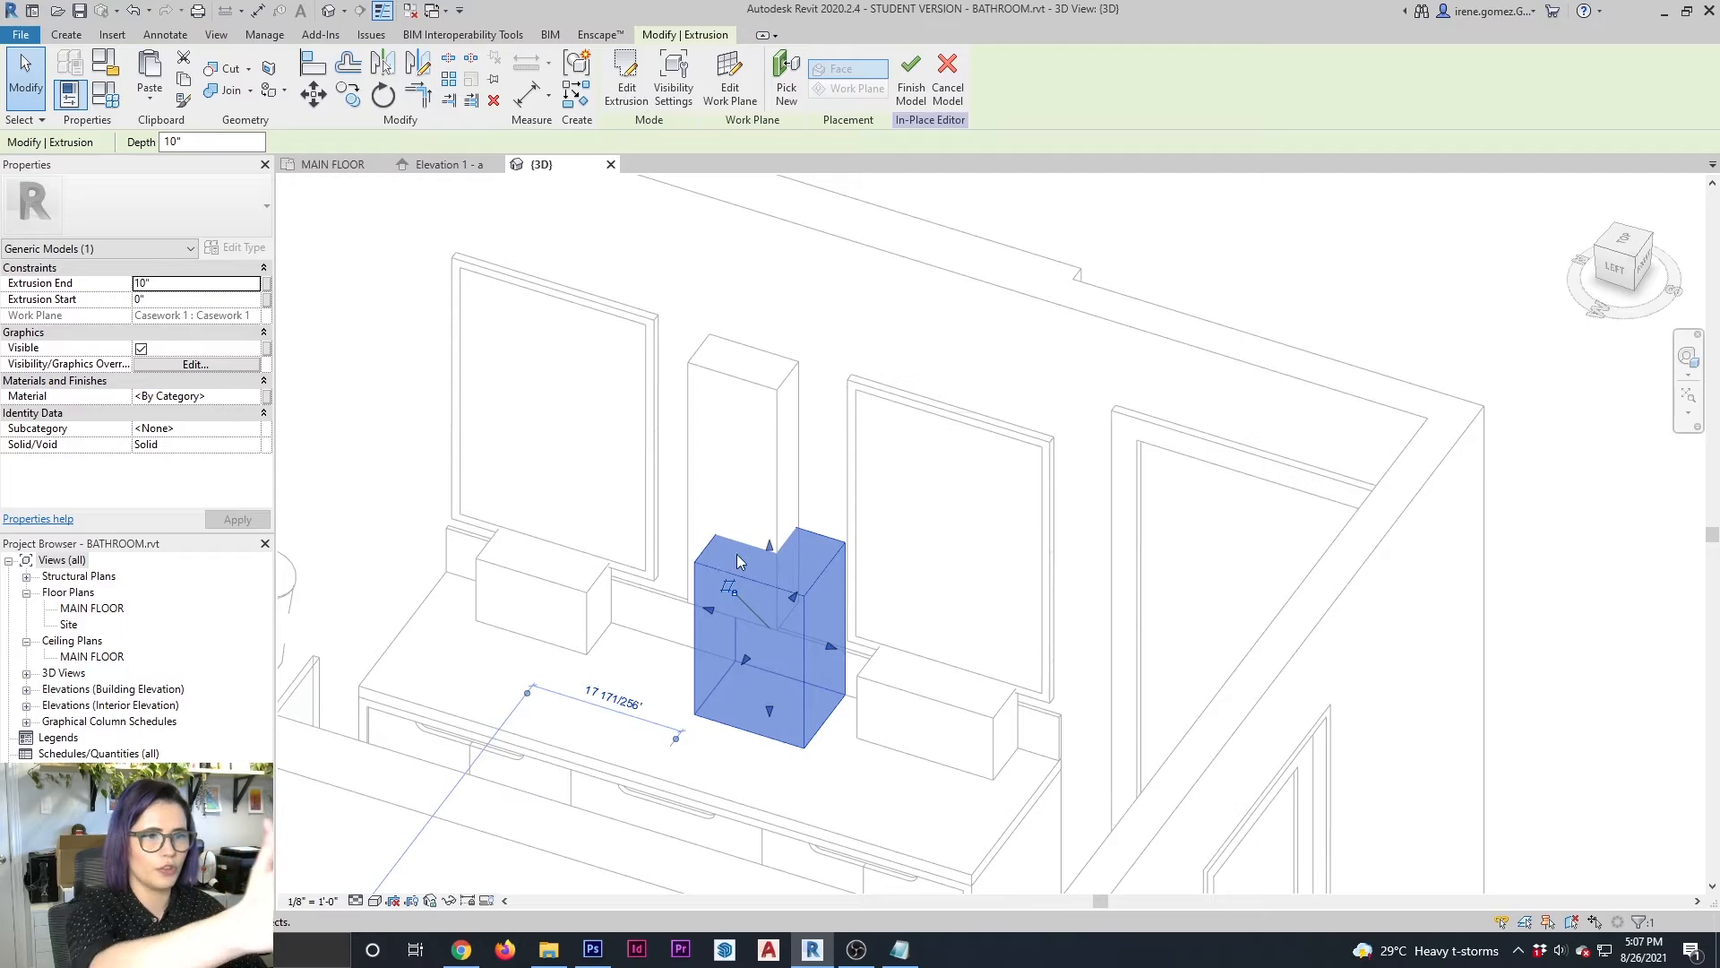
pyautogui.moveTo(741, 661); pyautogui.dragTo(774, 643)
pyautogui.click(911, 85)
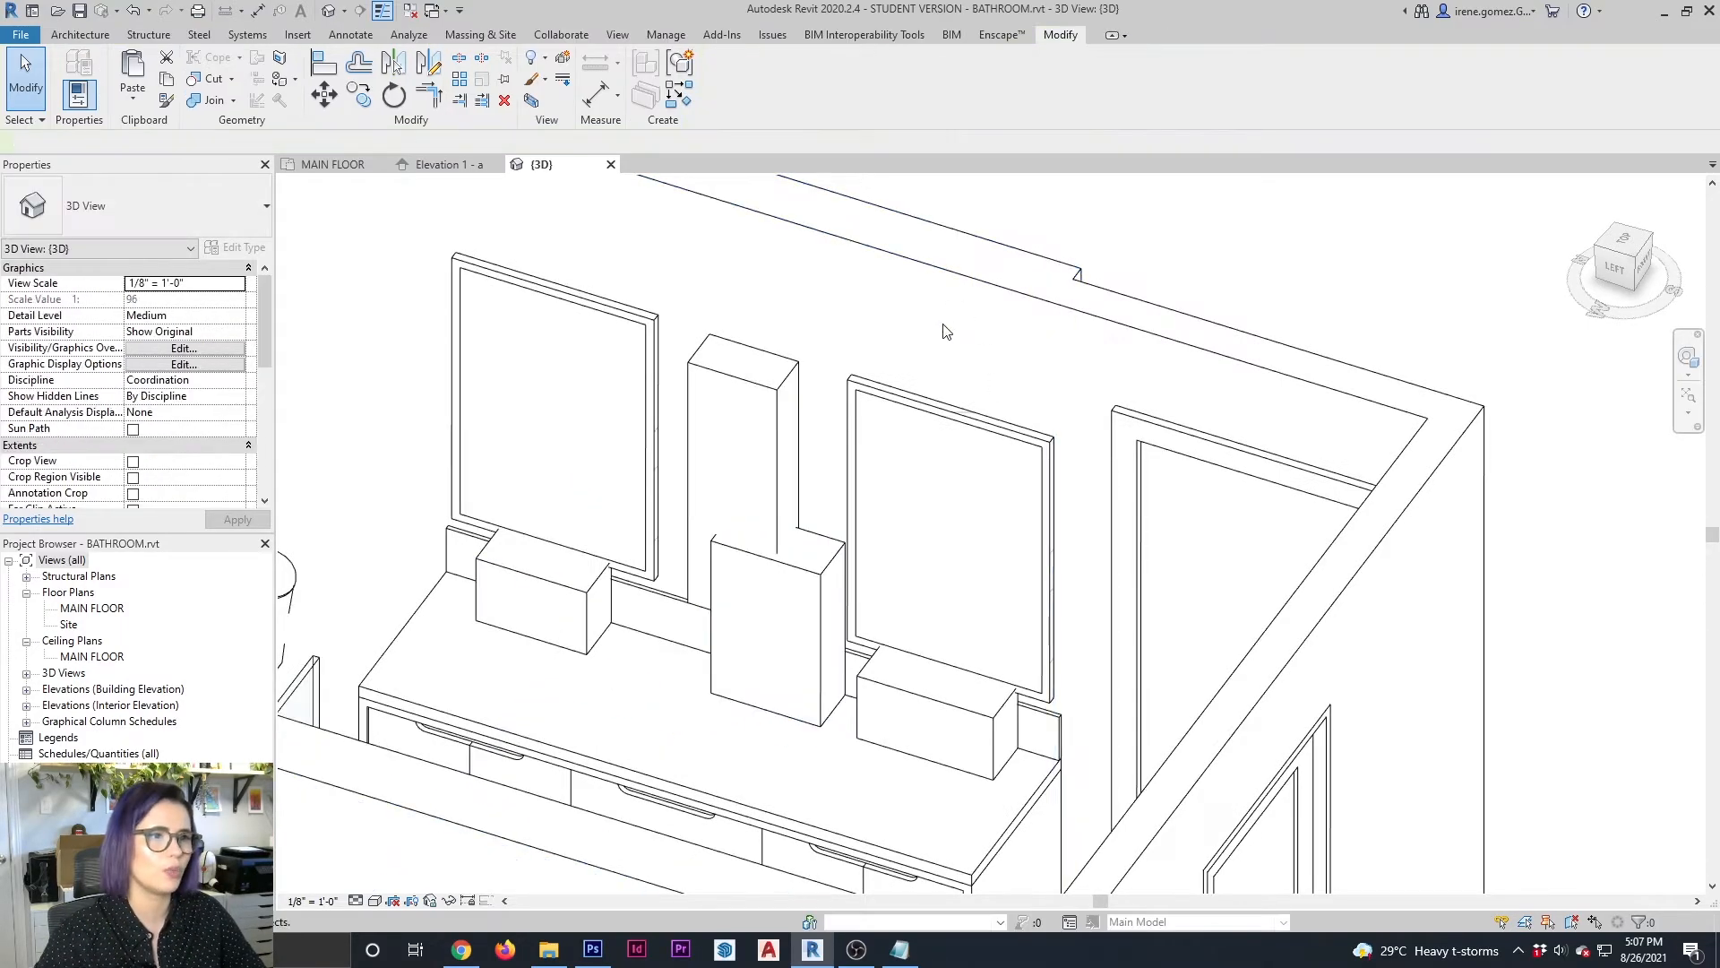
# Switch to the Elevation 1 - a view and create a project material named VASE
pyautogui.click(443, 164)
pyautogui.scroll(3, 1179, 606)
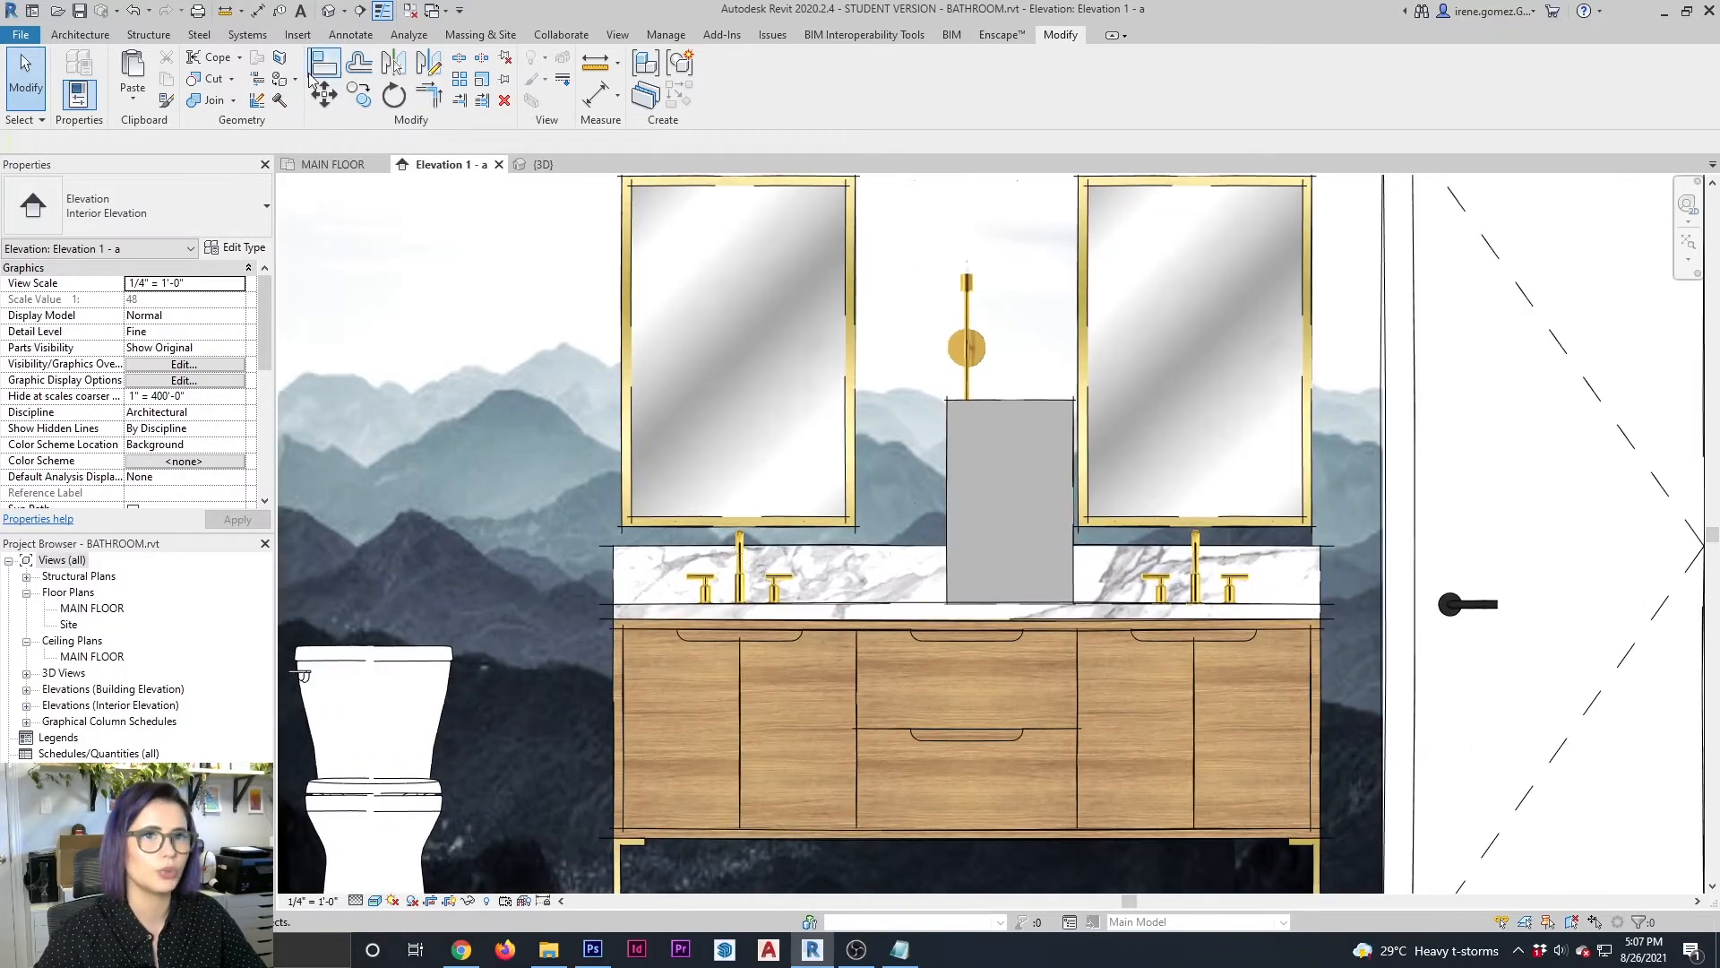
pyautogui.click(665, 34)
pyautogui.click(76, 76)
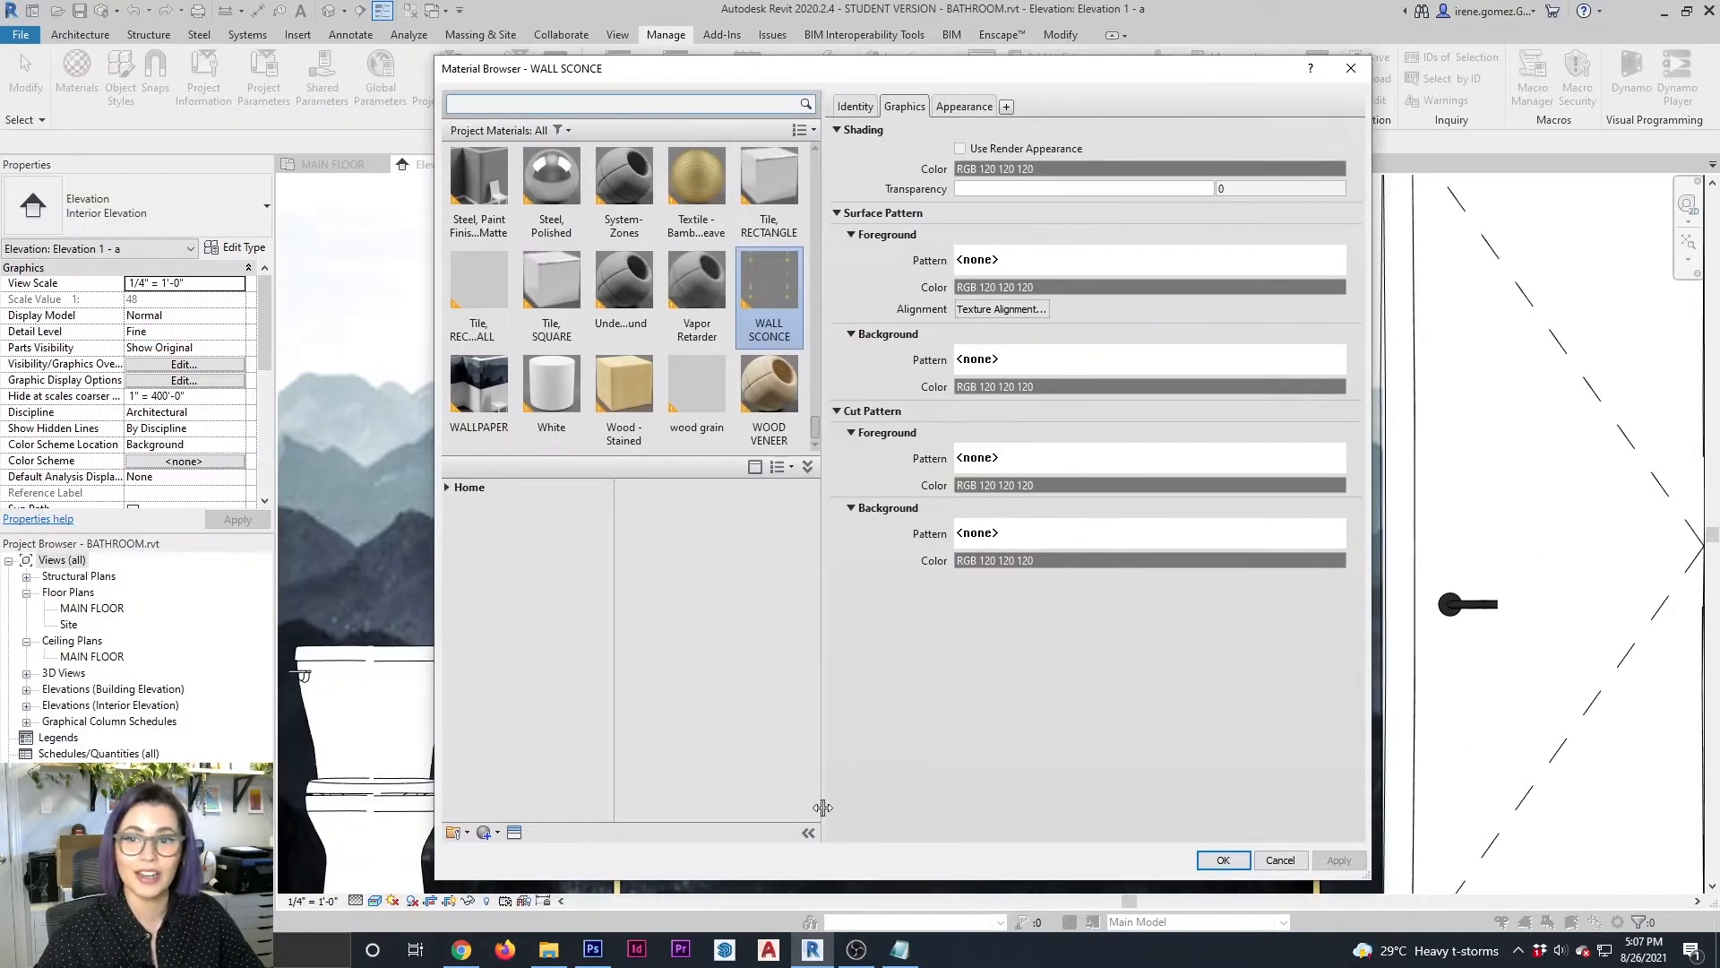
pyautogui.write('VASE')
pyautogui.click(964, 106)
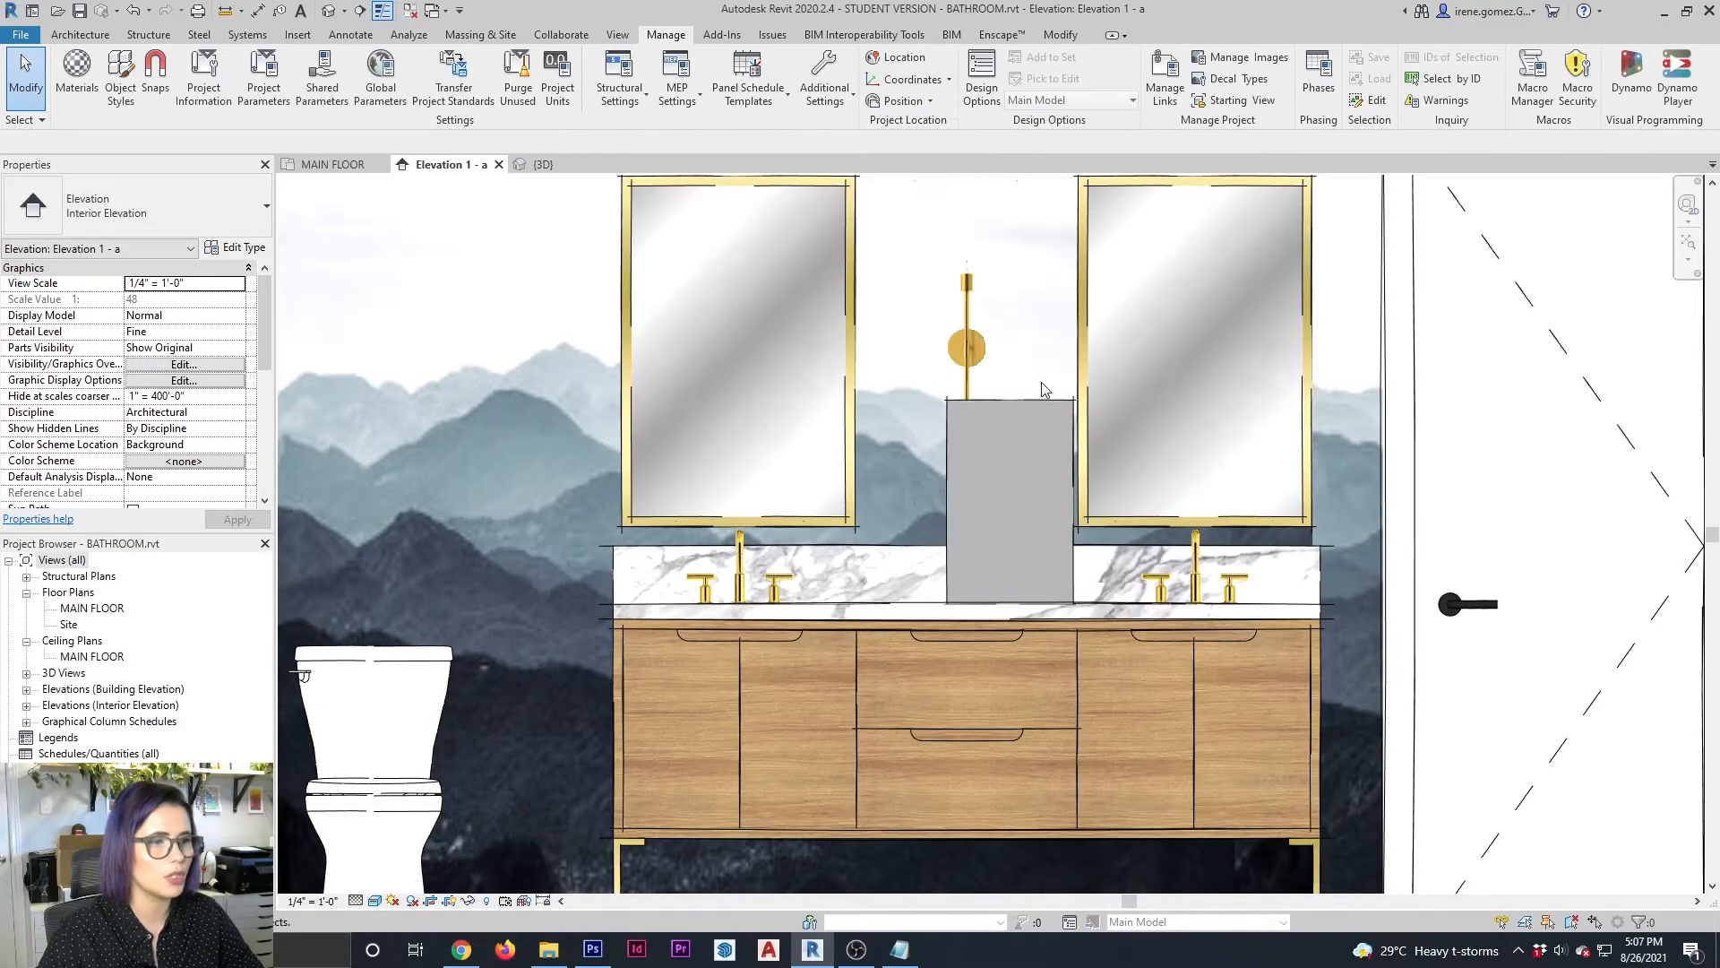
# Apply the VASE material to the front face of the block and fit its plant image, rotating the texture 90°
pyautogui.click(1035, 402)
pyautogui.click(1133, 396)
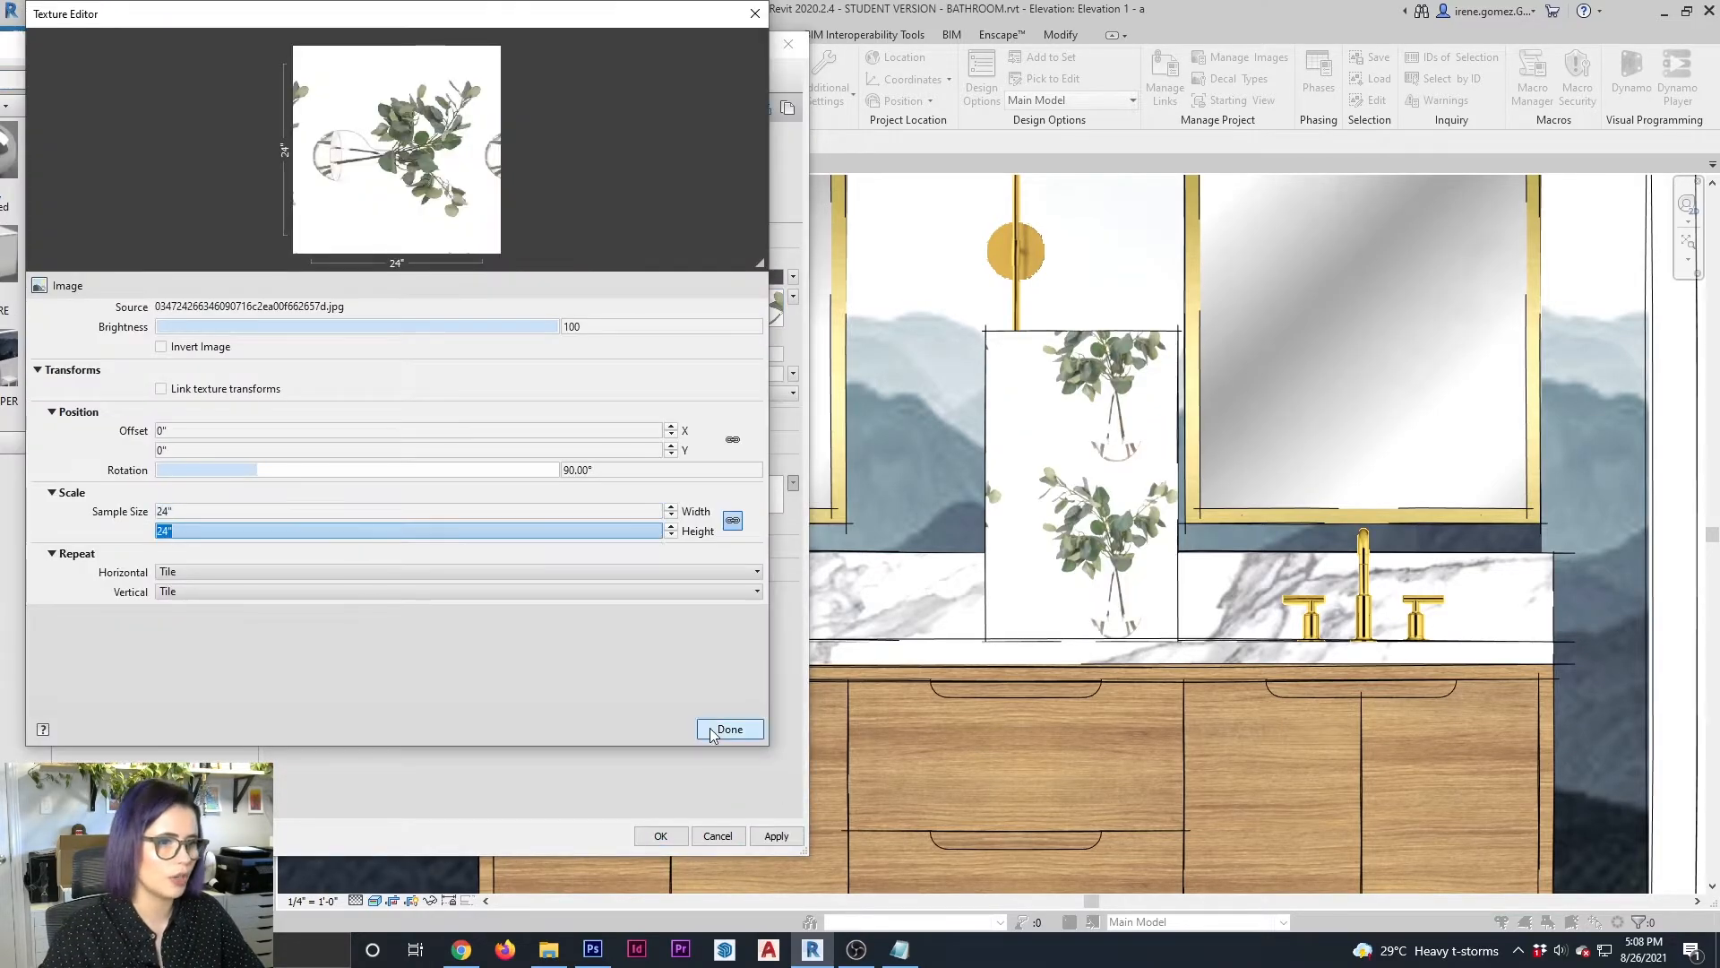
pyautogui.click(726, 725)
pyautogui.click(660, 835)
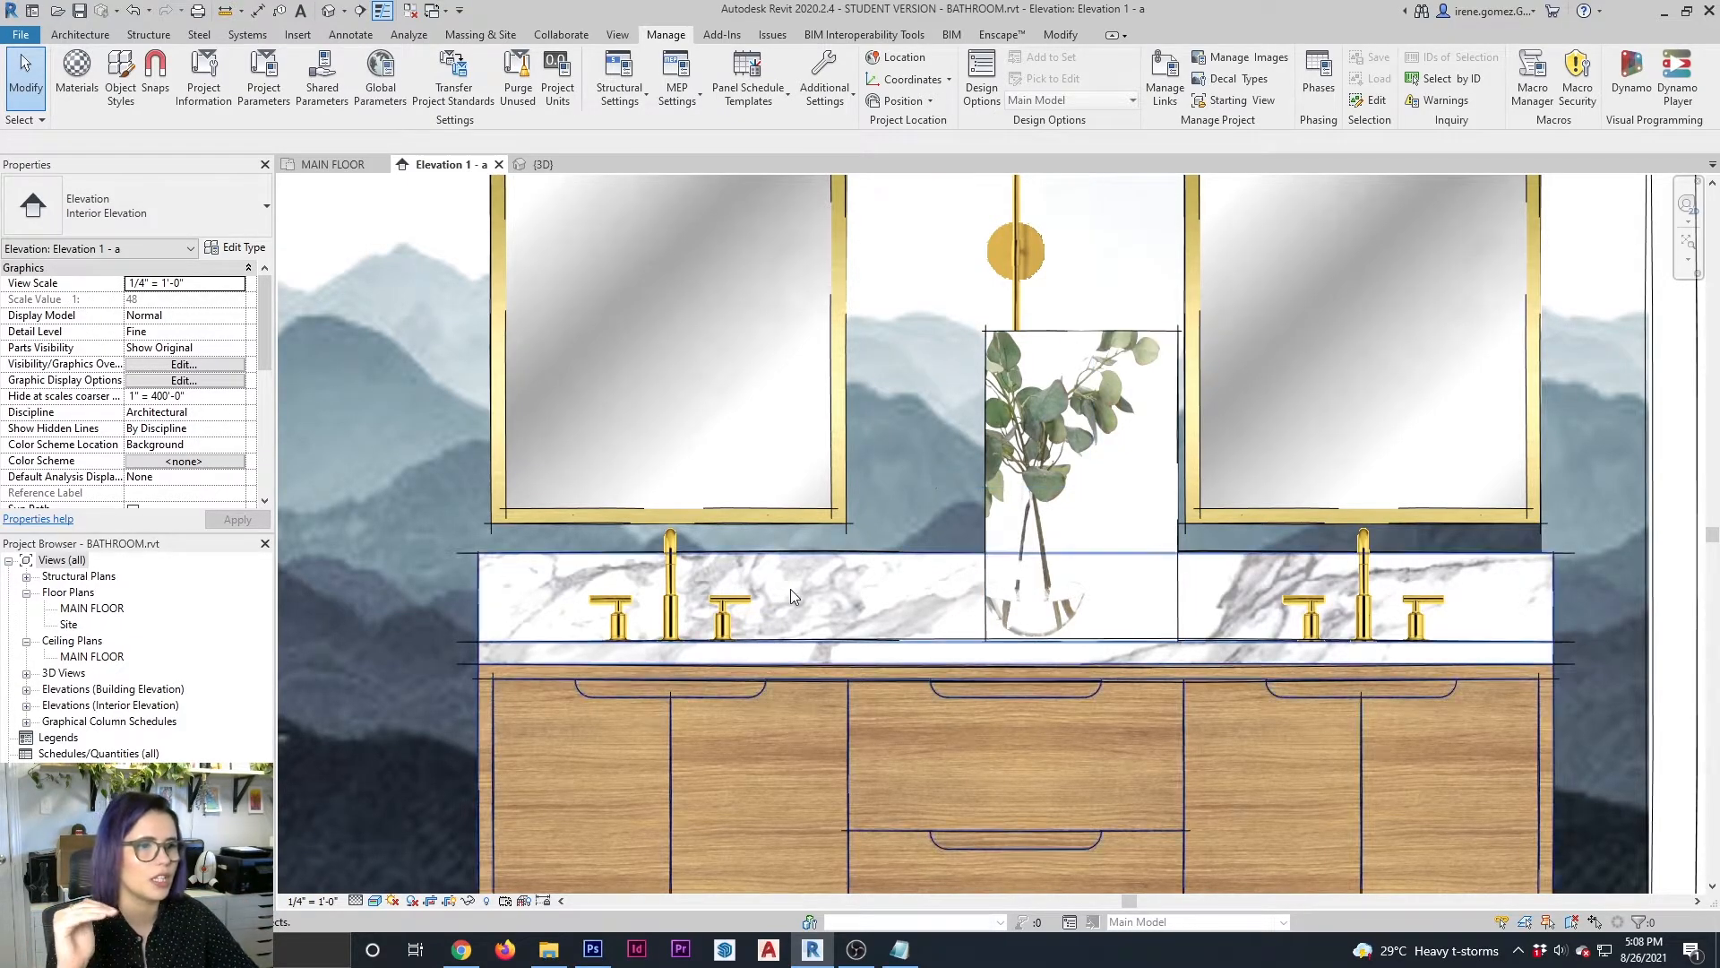
# Try raising the bottom edge of the faucet block at the left sink to crop its image
pyautogui.click(763, 598)
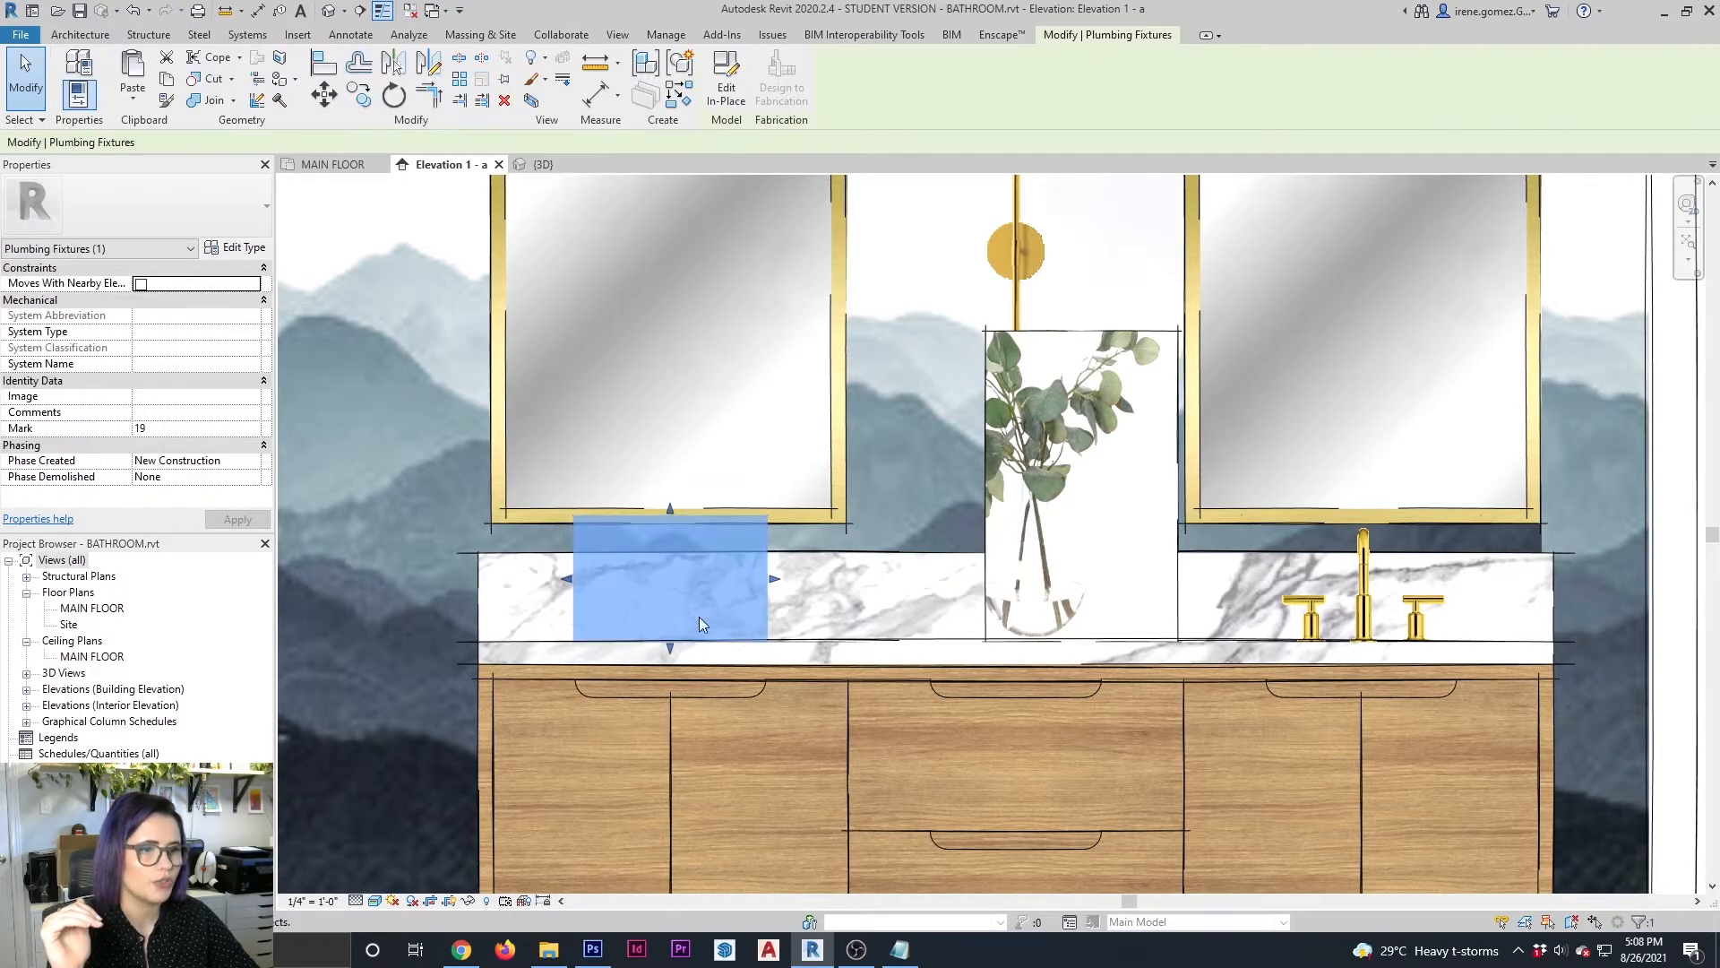
pyautogui.moveTo(665, 648); pyautogui.dragTo(767, 627)
pyautogui.click(856, 630)
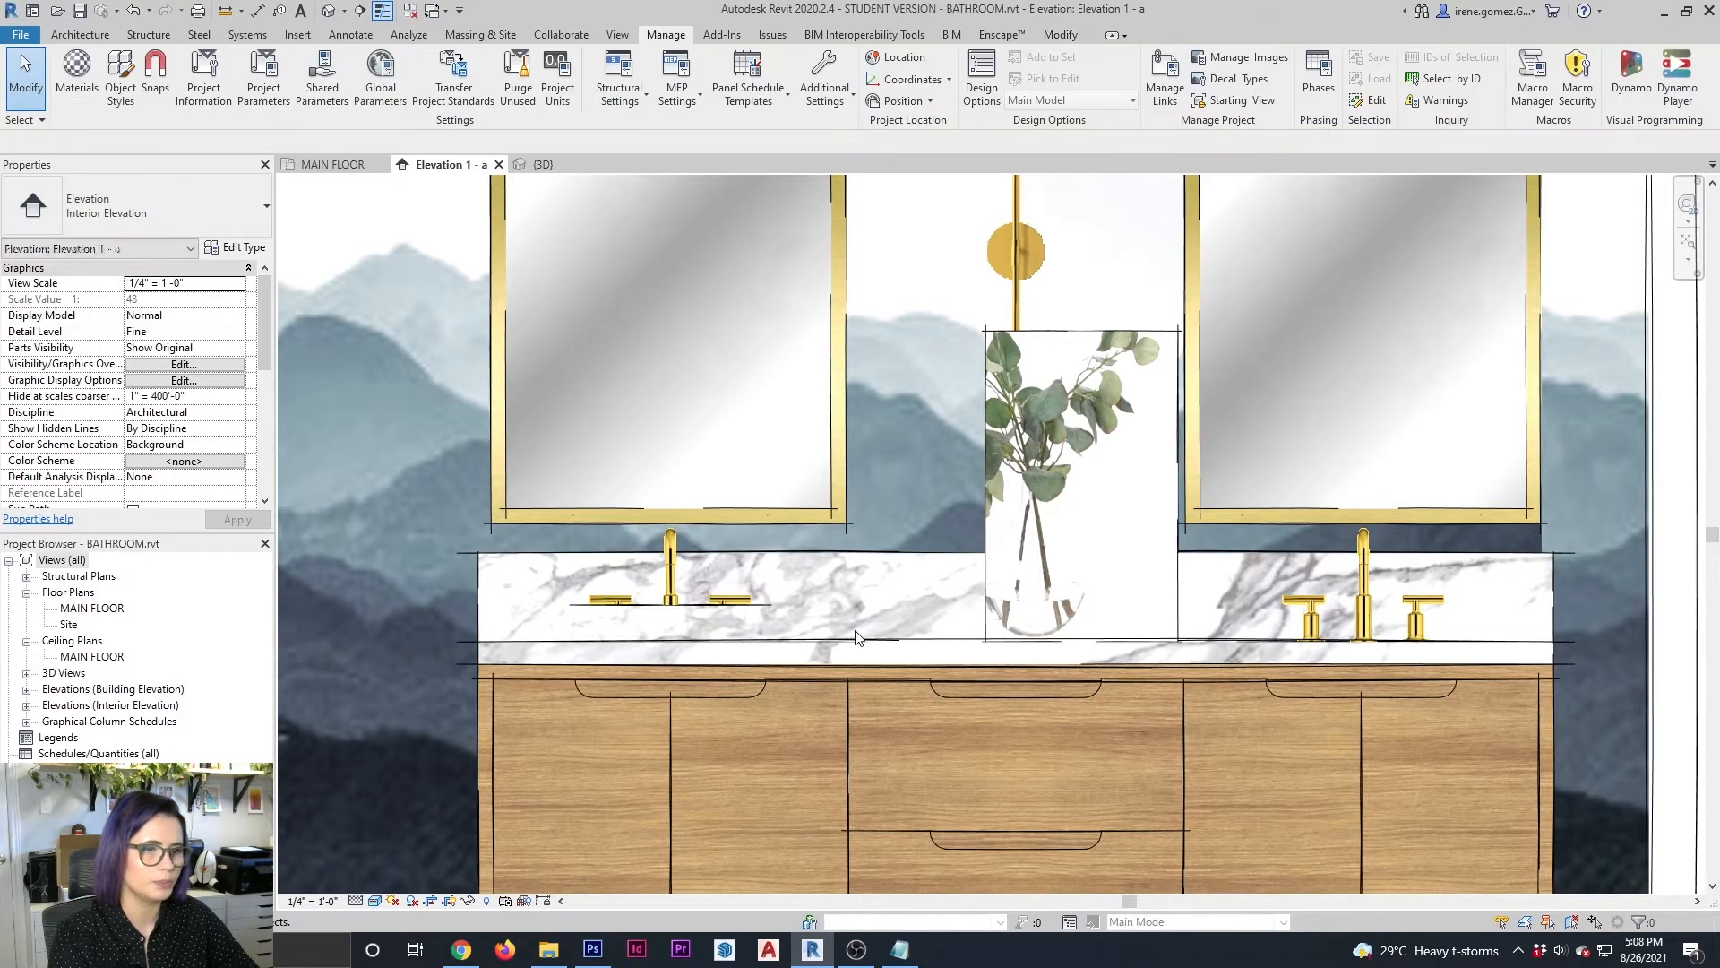
pyautogui.click(716, 595)
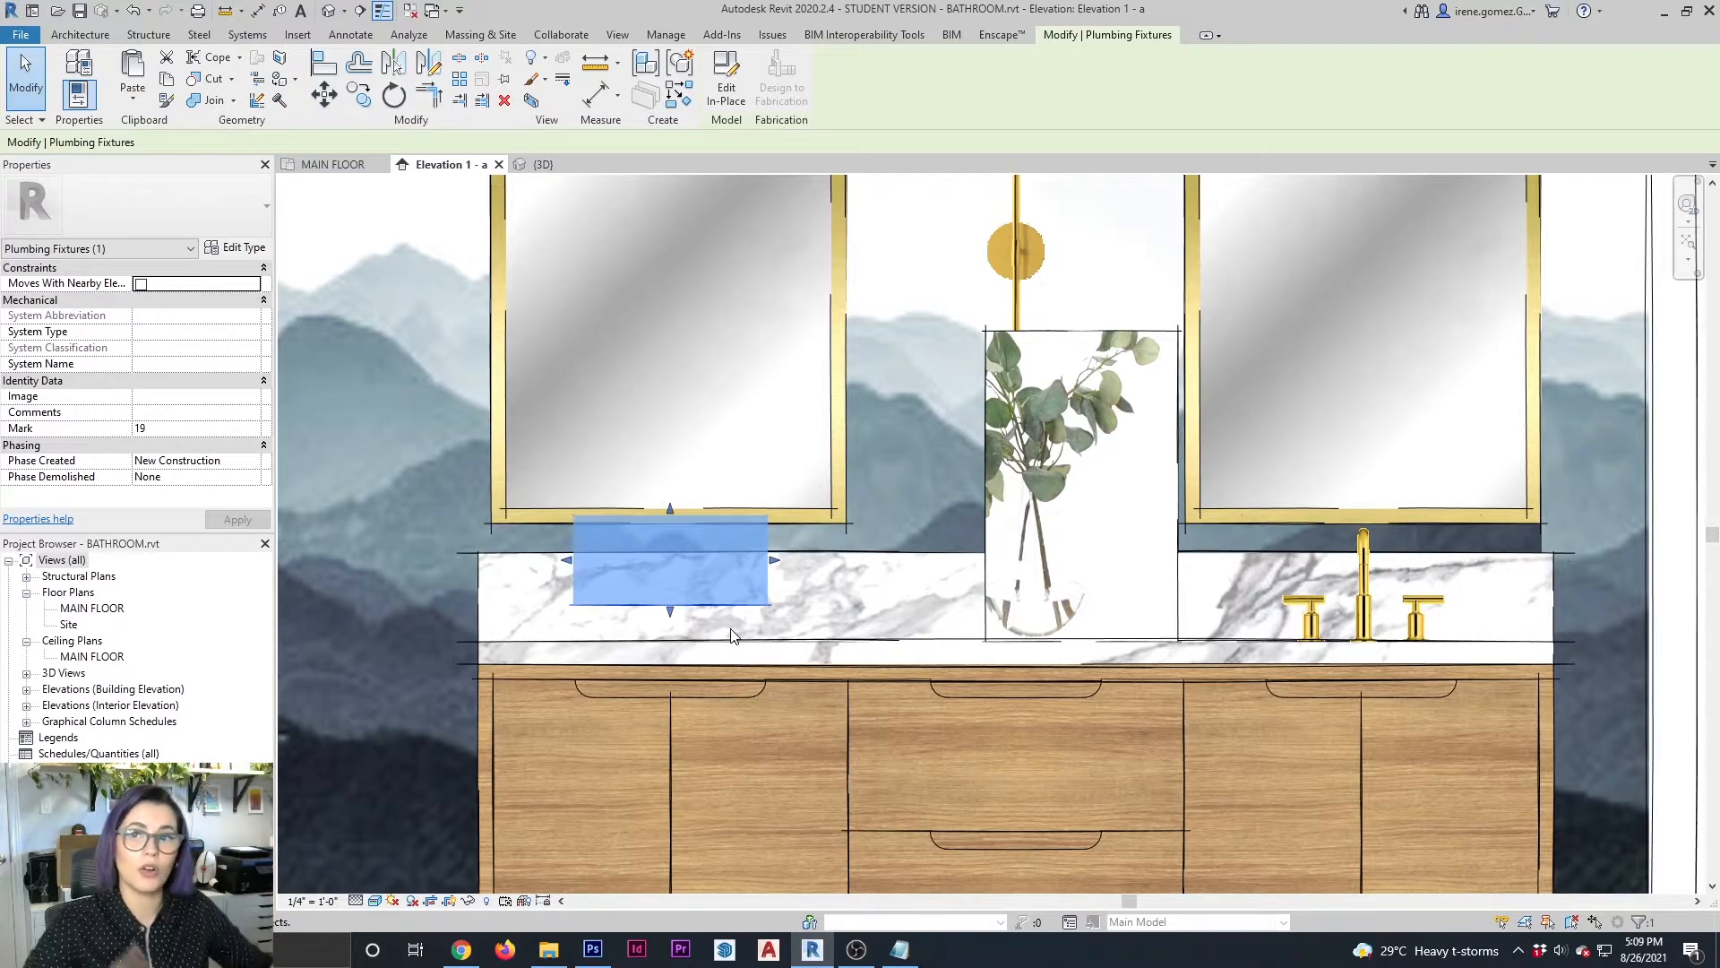
pyautogui.press('Escape')
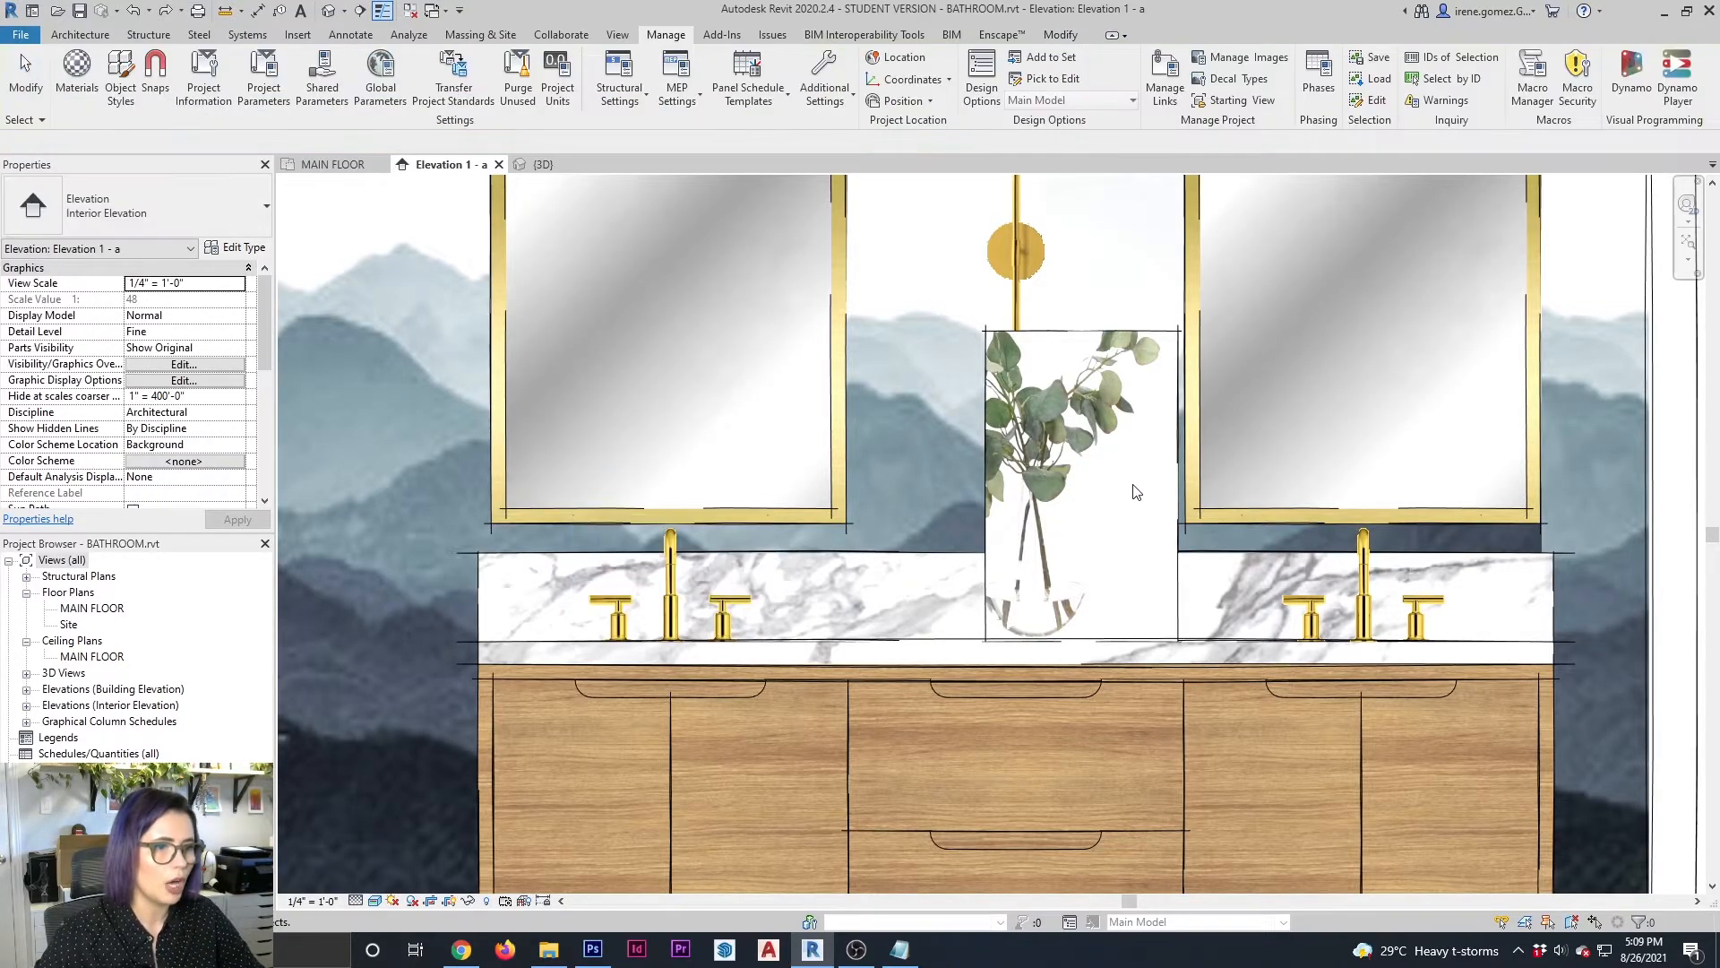
# Raise the bottom edge of the vase block to crop its image and nudge the block vertically to a 1/2" elevation from level
pyautogui.click(1173, 448)
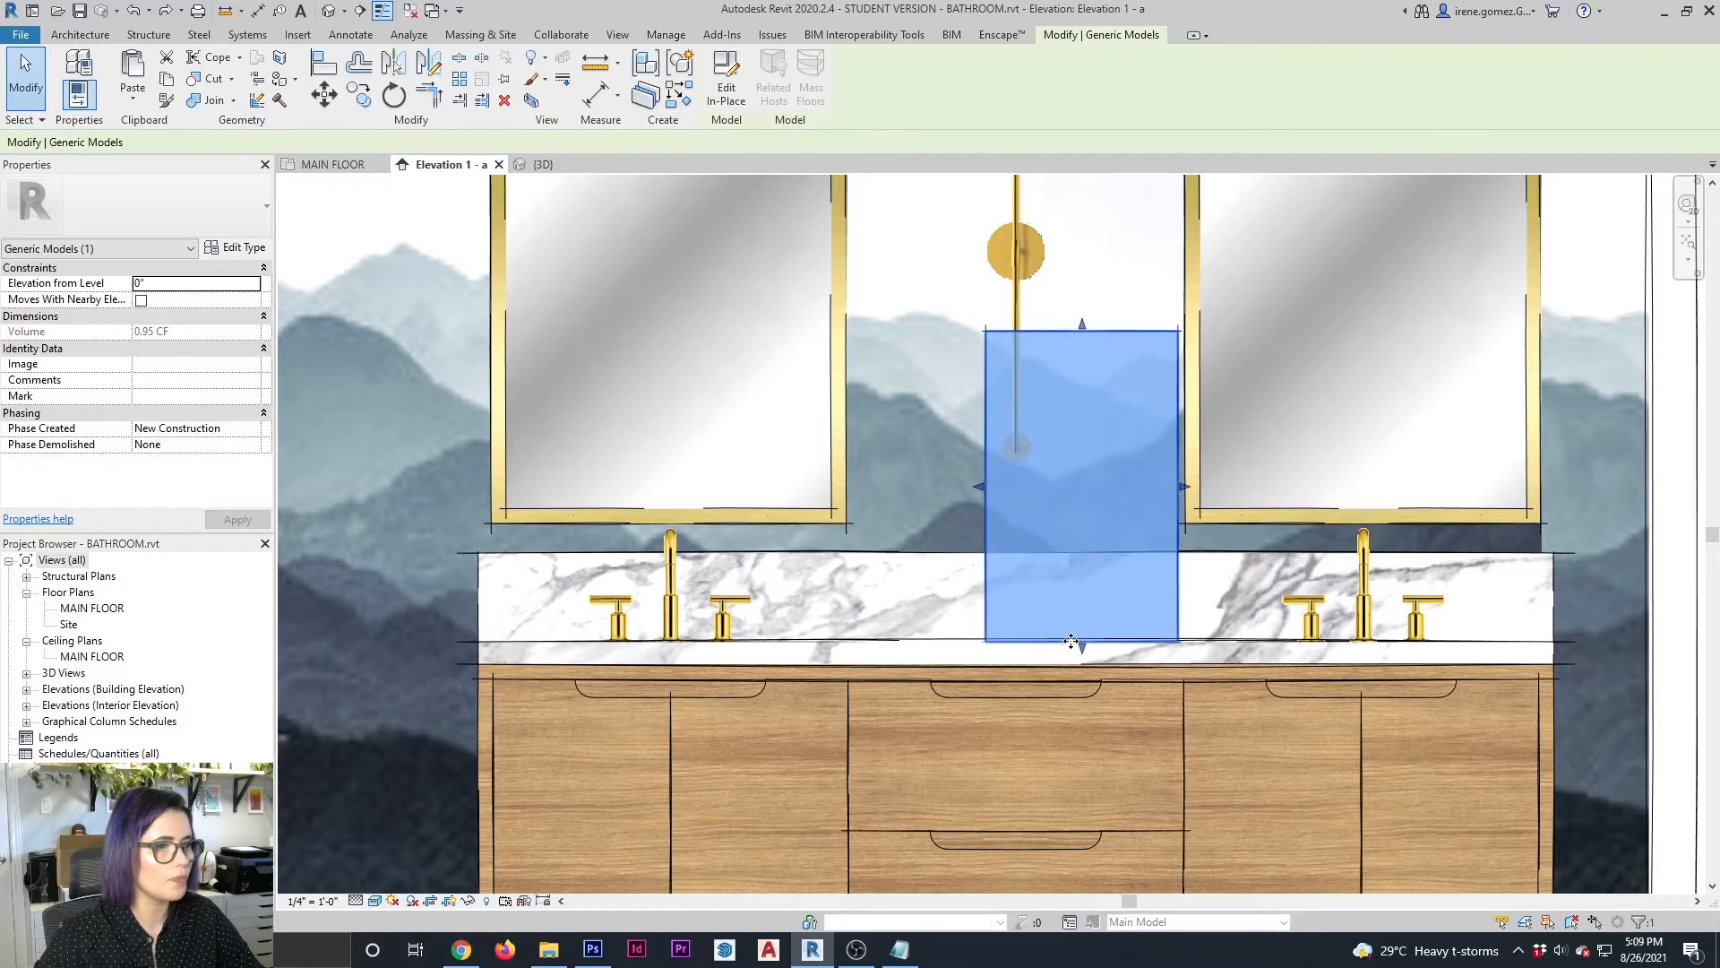
pyautogui.press('Escape')
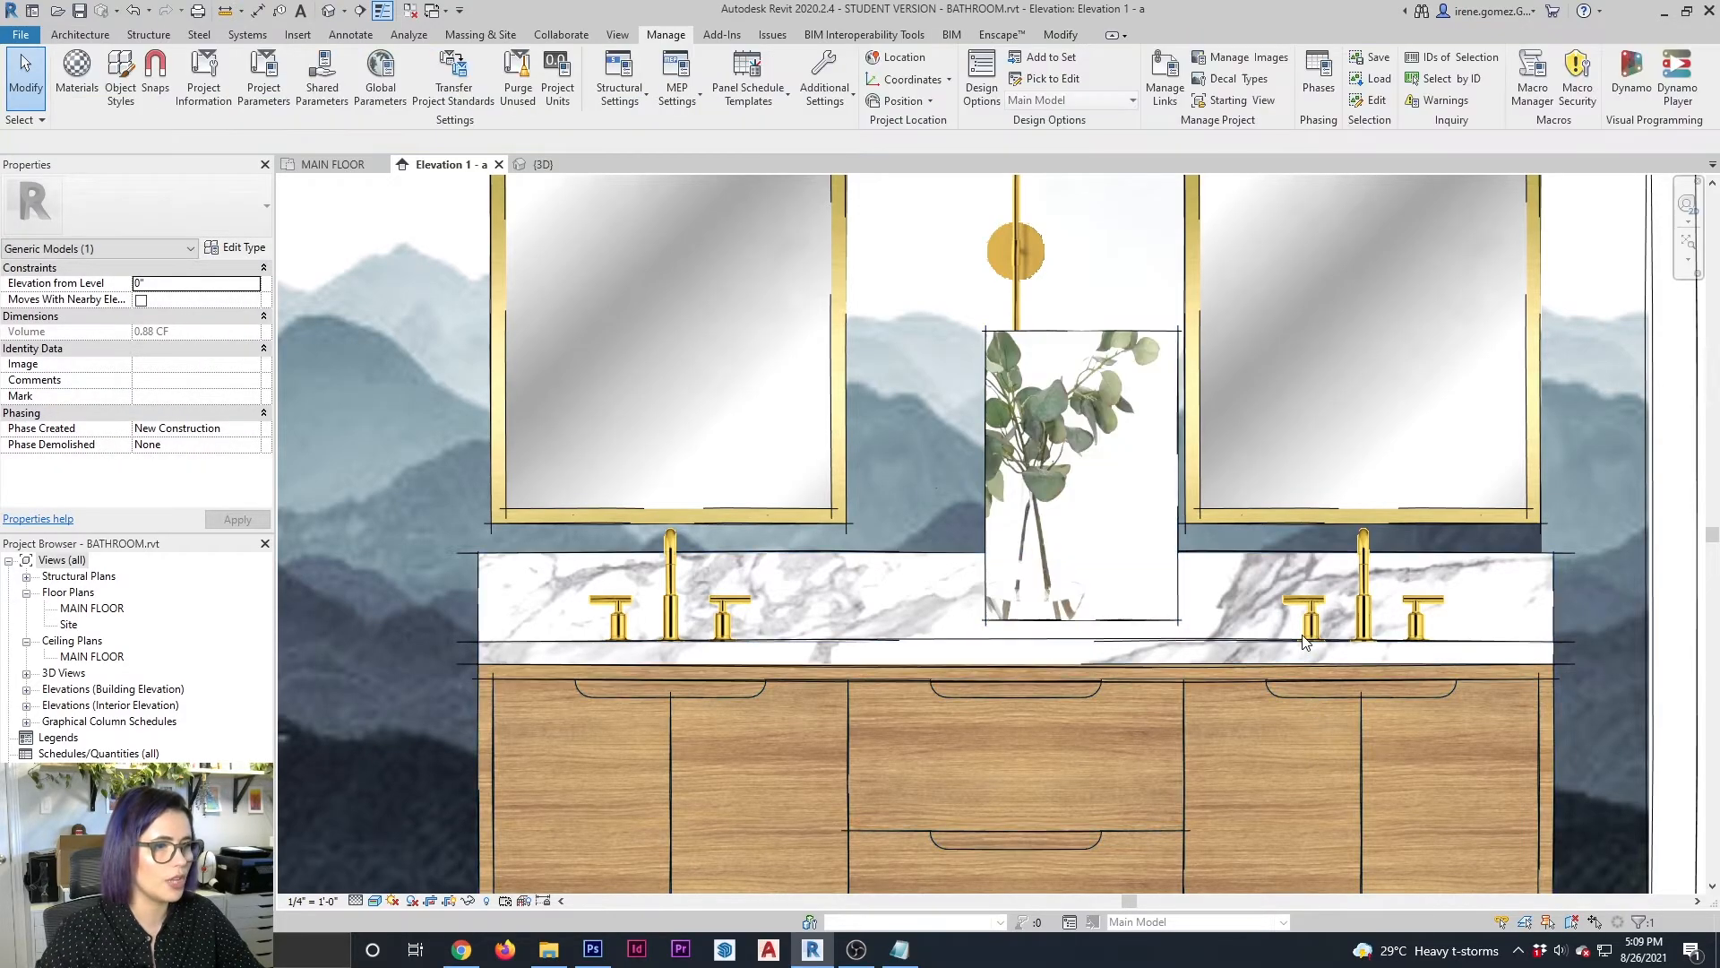
pyautogui.click(1179, 478)
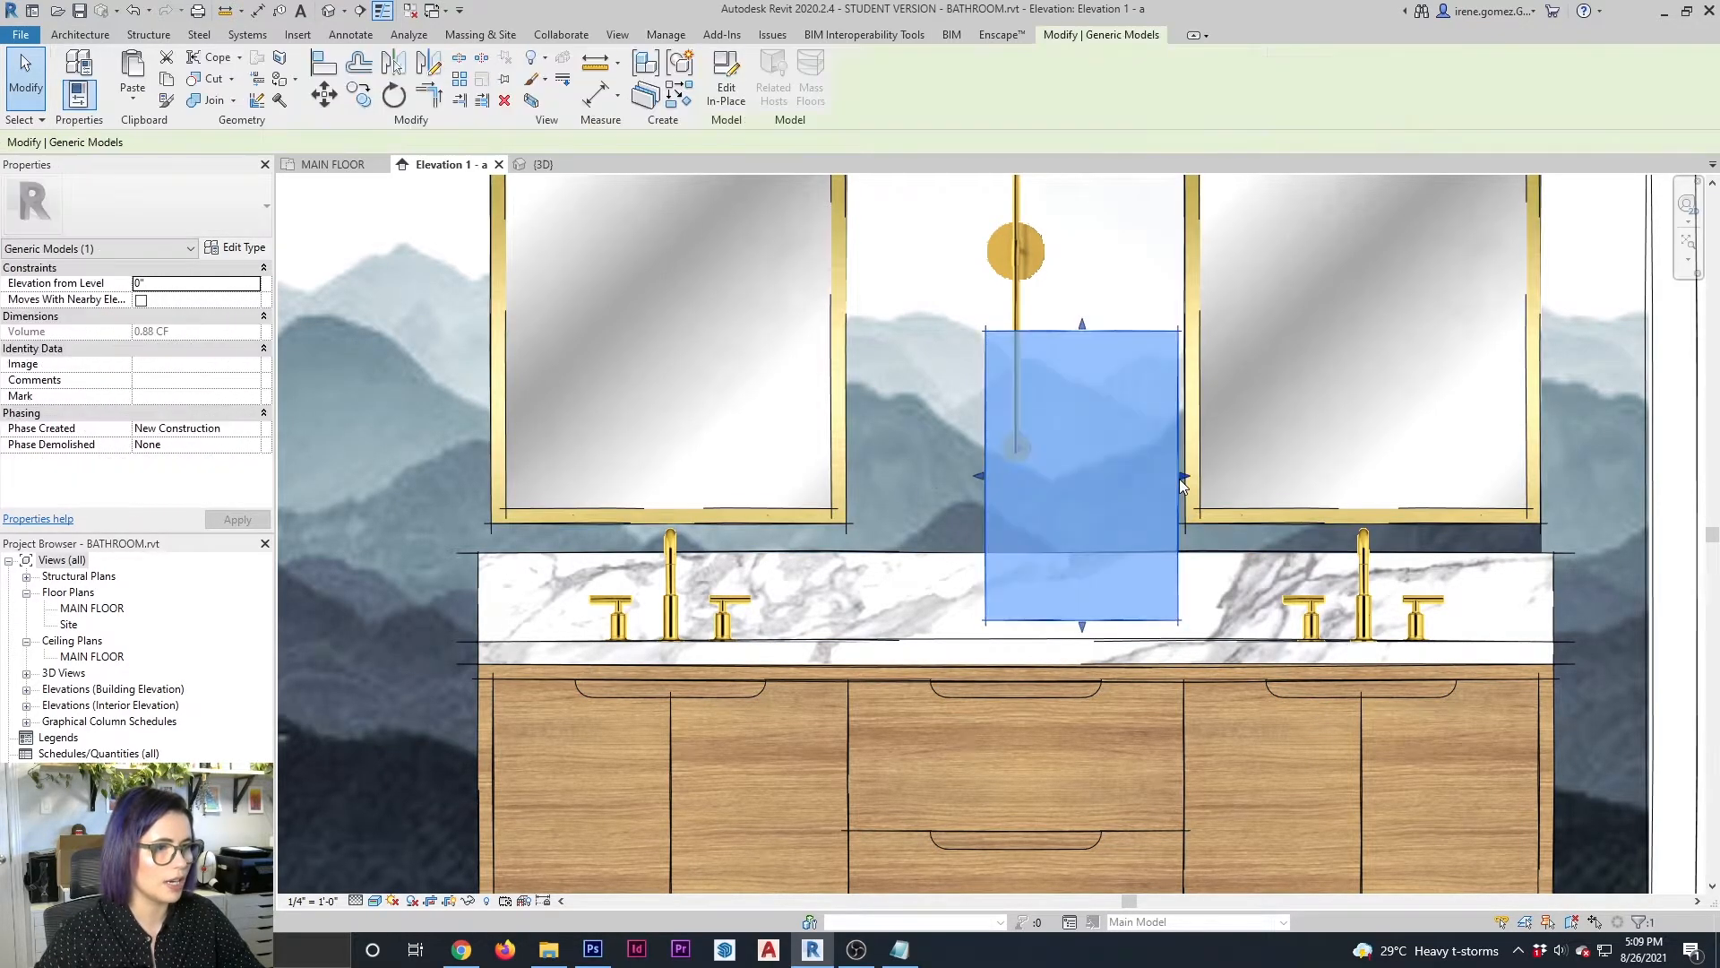
pyautogui.press('Down')
pyautogui.press('Down')
pyautogui.press('Down')
pyautogui.press('Down')
pyautogui.press('Up')
pyautogui.press('Up')
pyautogui.press('Up')
pyautogui.press('Up')
pyautogui.press('Up')
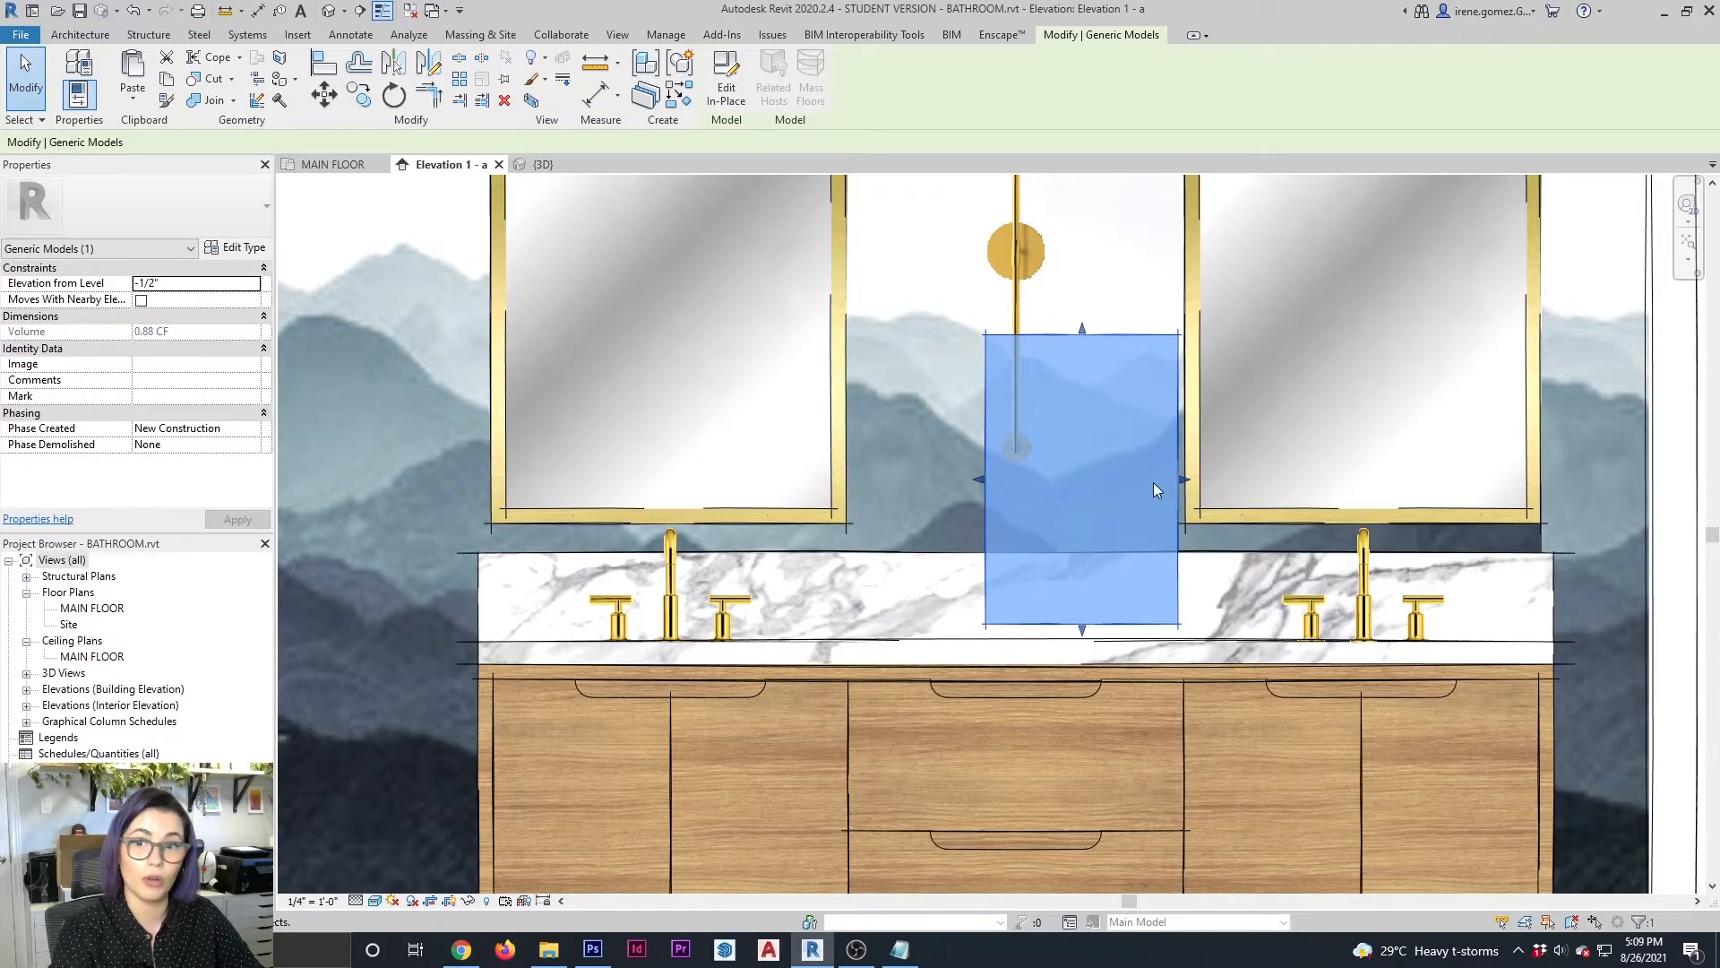
pyautogui.press('Escape')
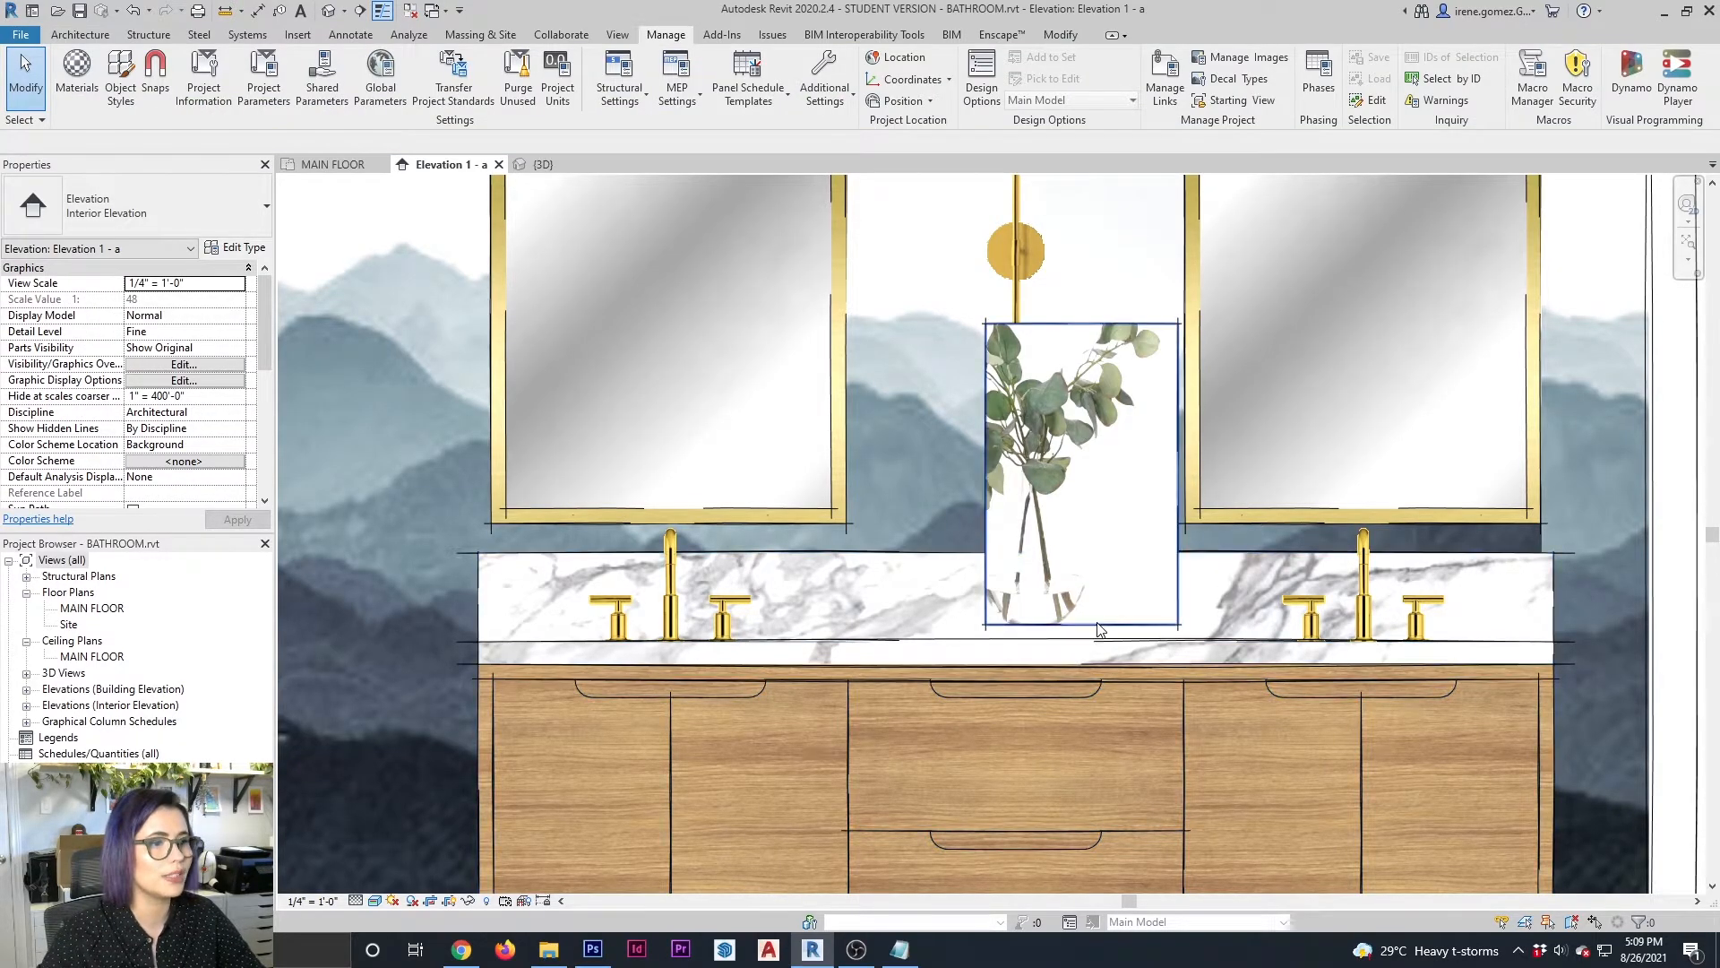
# Widen the vase block to the edge of the left mirror and raise its top edge so the whole plant image fits
pyautogui.click(1005, 486)
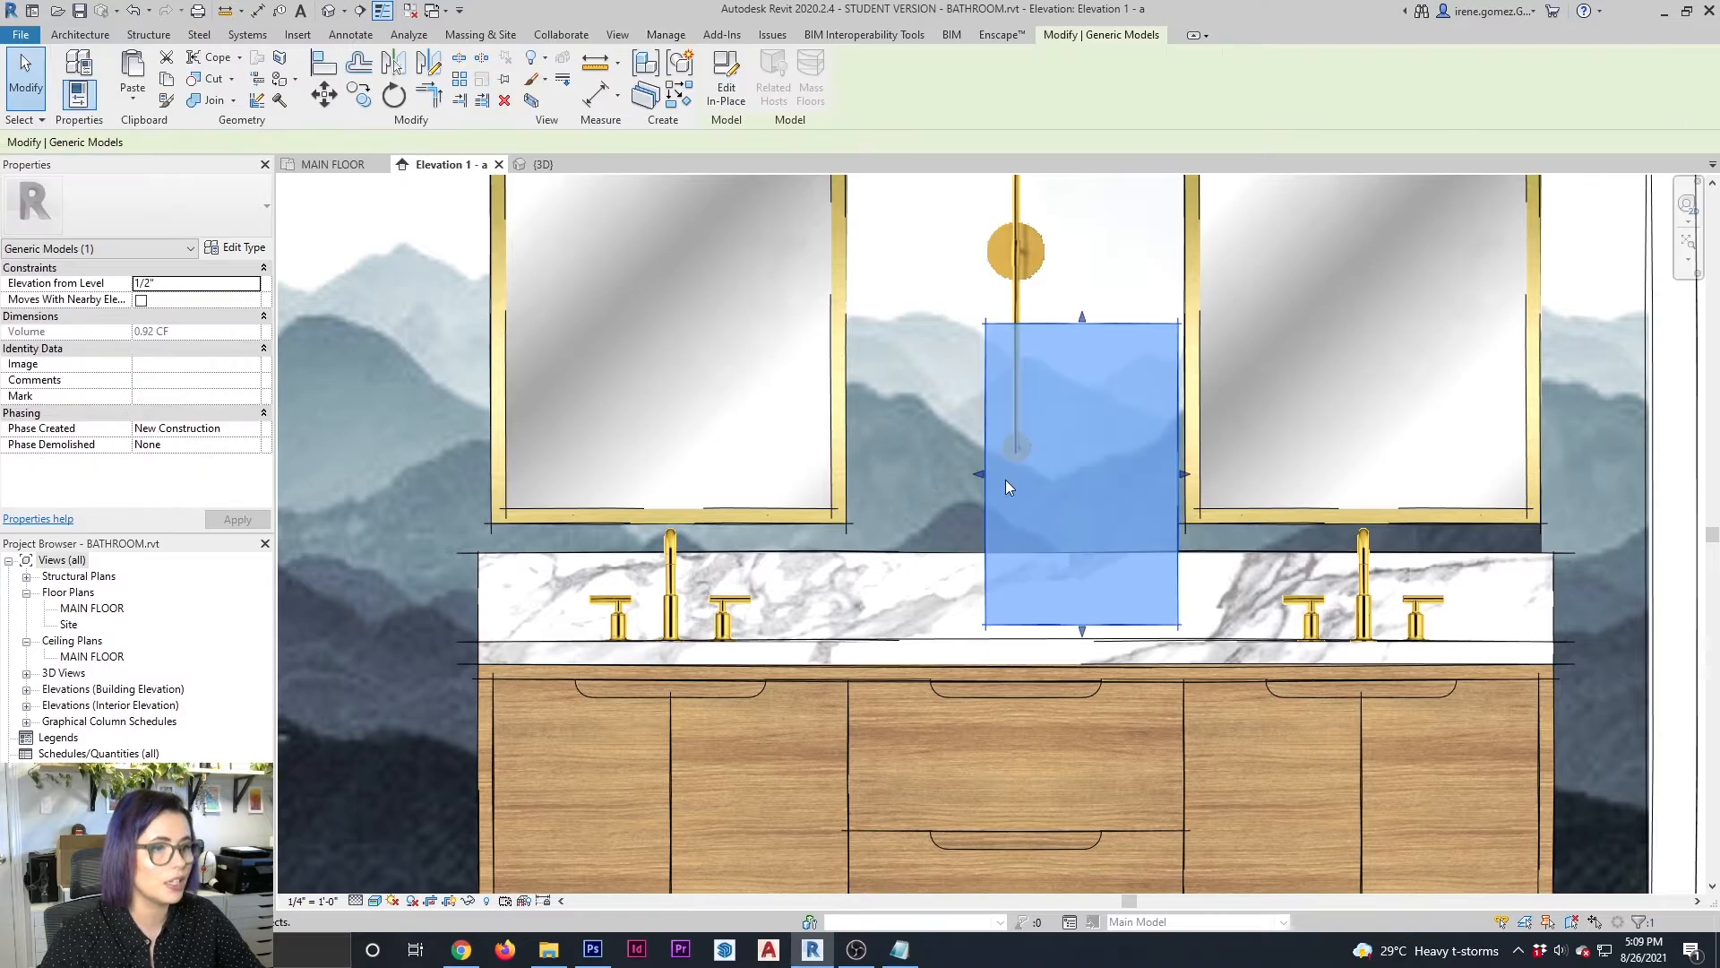
pyautogui.press('Escape')
pyautogui.click(897, 481)
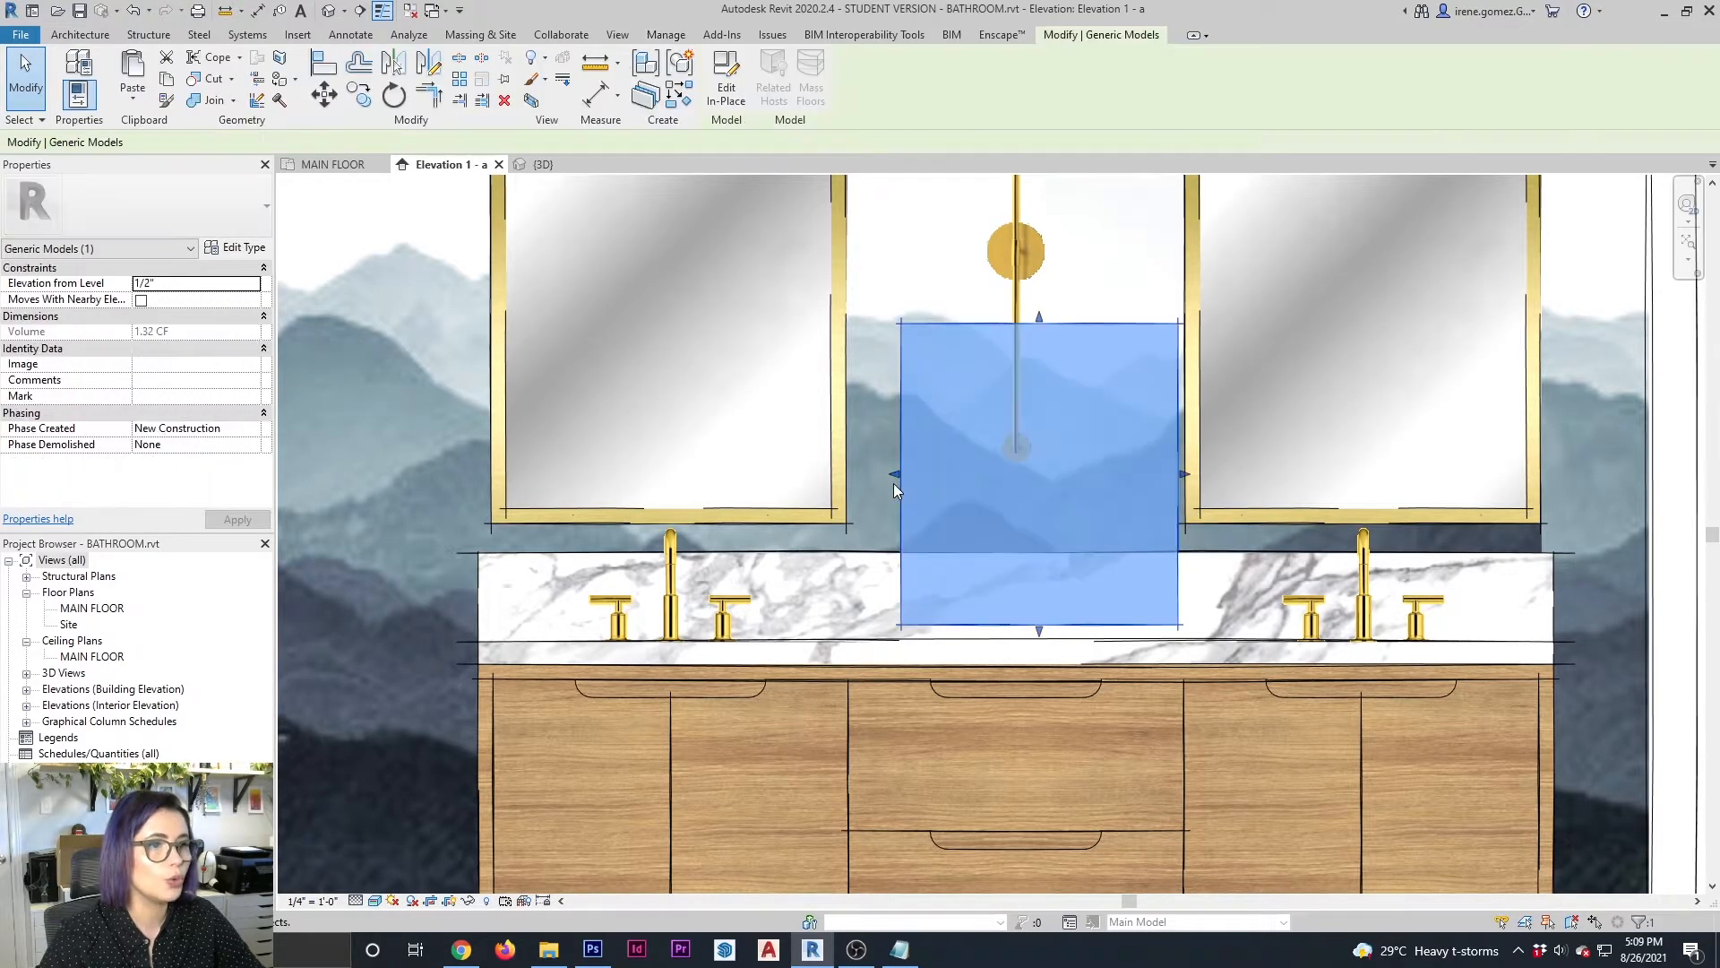
pyautogui.moveTo(894, 467); pyautogui.dragTo(838, 467)
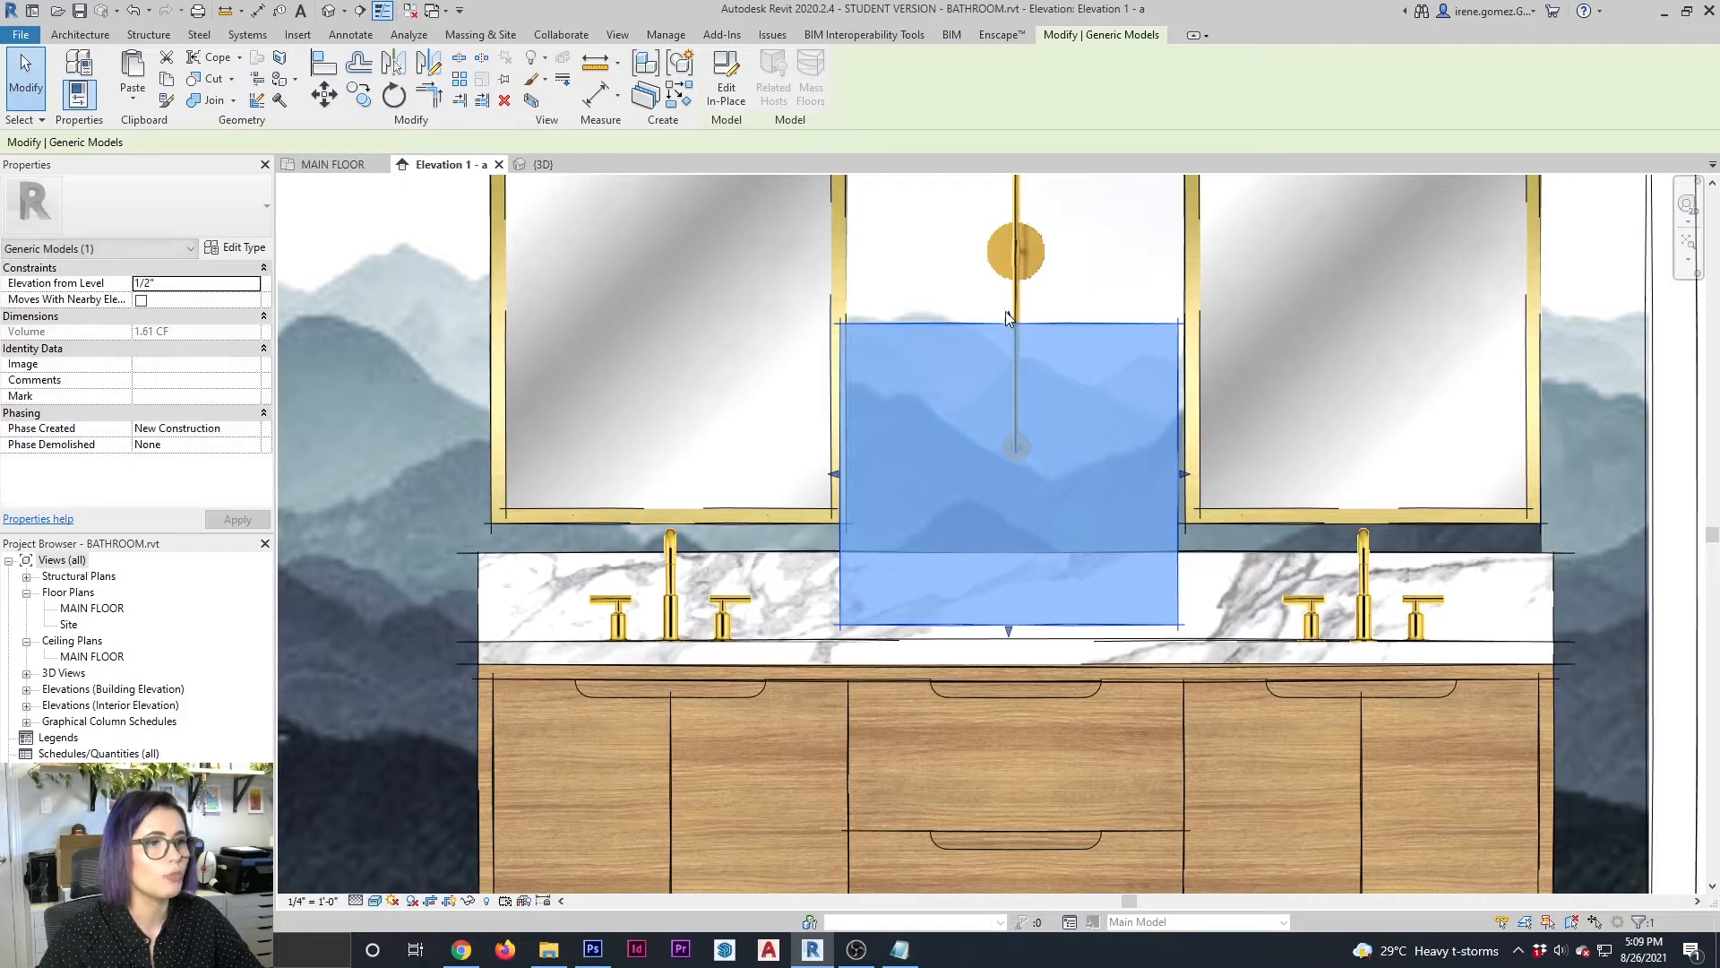
pyautogui.moveTo(1011, 320); pyautogui.dragTo(999, 281)
pyautogui.press('Escape')
pyautogui.click(1045, 222)
pyautogui.press('Escape')
pyautogui.click(1026, 294)
pyautogui.press('Escape')
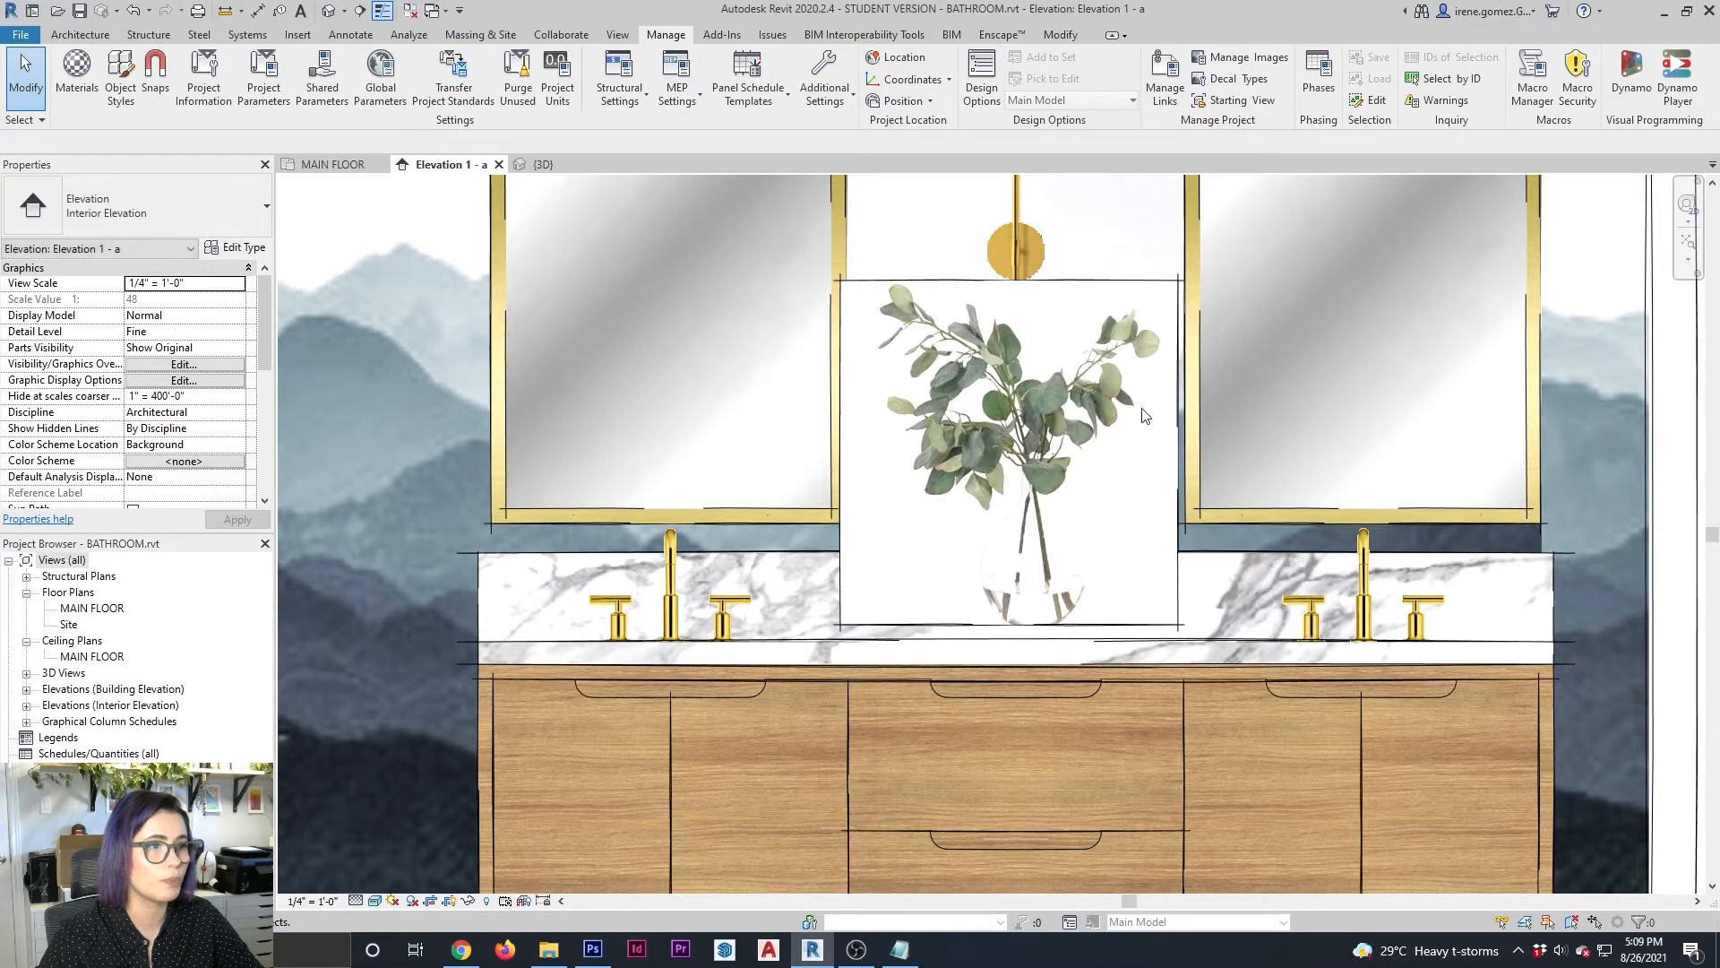
# Nudge the vase block right and down until it rests on the countertop
pyautogui.click(1143, 627)
pyautogui.press('Right')
pyautogui.press('Right')
pyautogui.press('Right')
pyautogui.press('Right')
pyautogui.press('Down')
pyautogui.press('Down')
pyautogui.press('Down')
pyautogui.press('Down')
pyautogui.press('Right')
pyautogui.press('Right')
pyautogui.press('Escape')
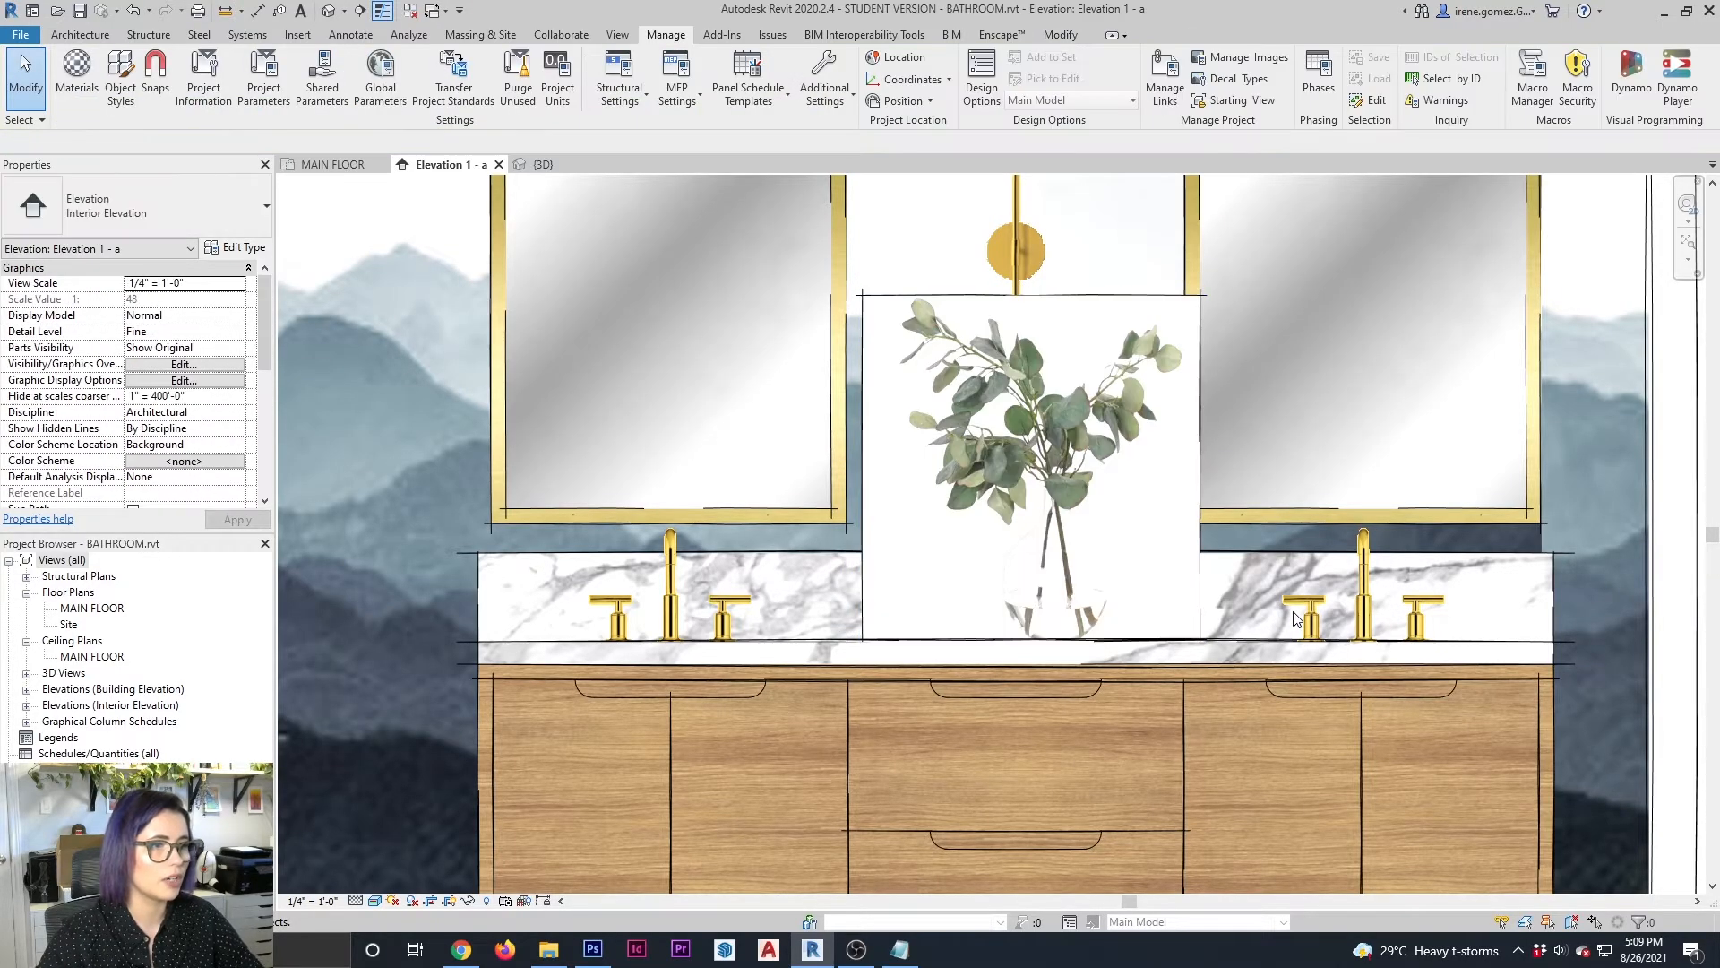
# Nudge the vase block further right so it overlaps the frame of the right mirror
pyautogui.click(1196, 532)
pyautogui.press('Right')
pyautogui.press('Right')
pyautogui.press('Right')
pyautogui.press('Right')
pyautogui.press('Right')
pyautogui.press('Right')
pyautogui.press('Escape')
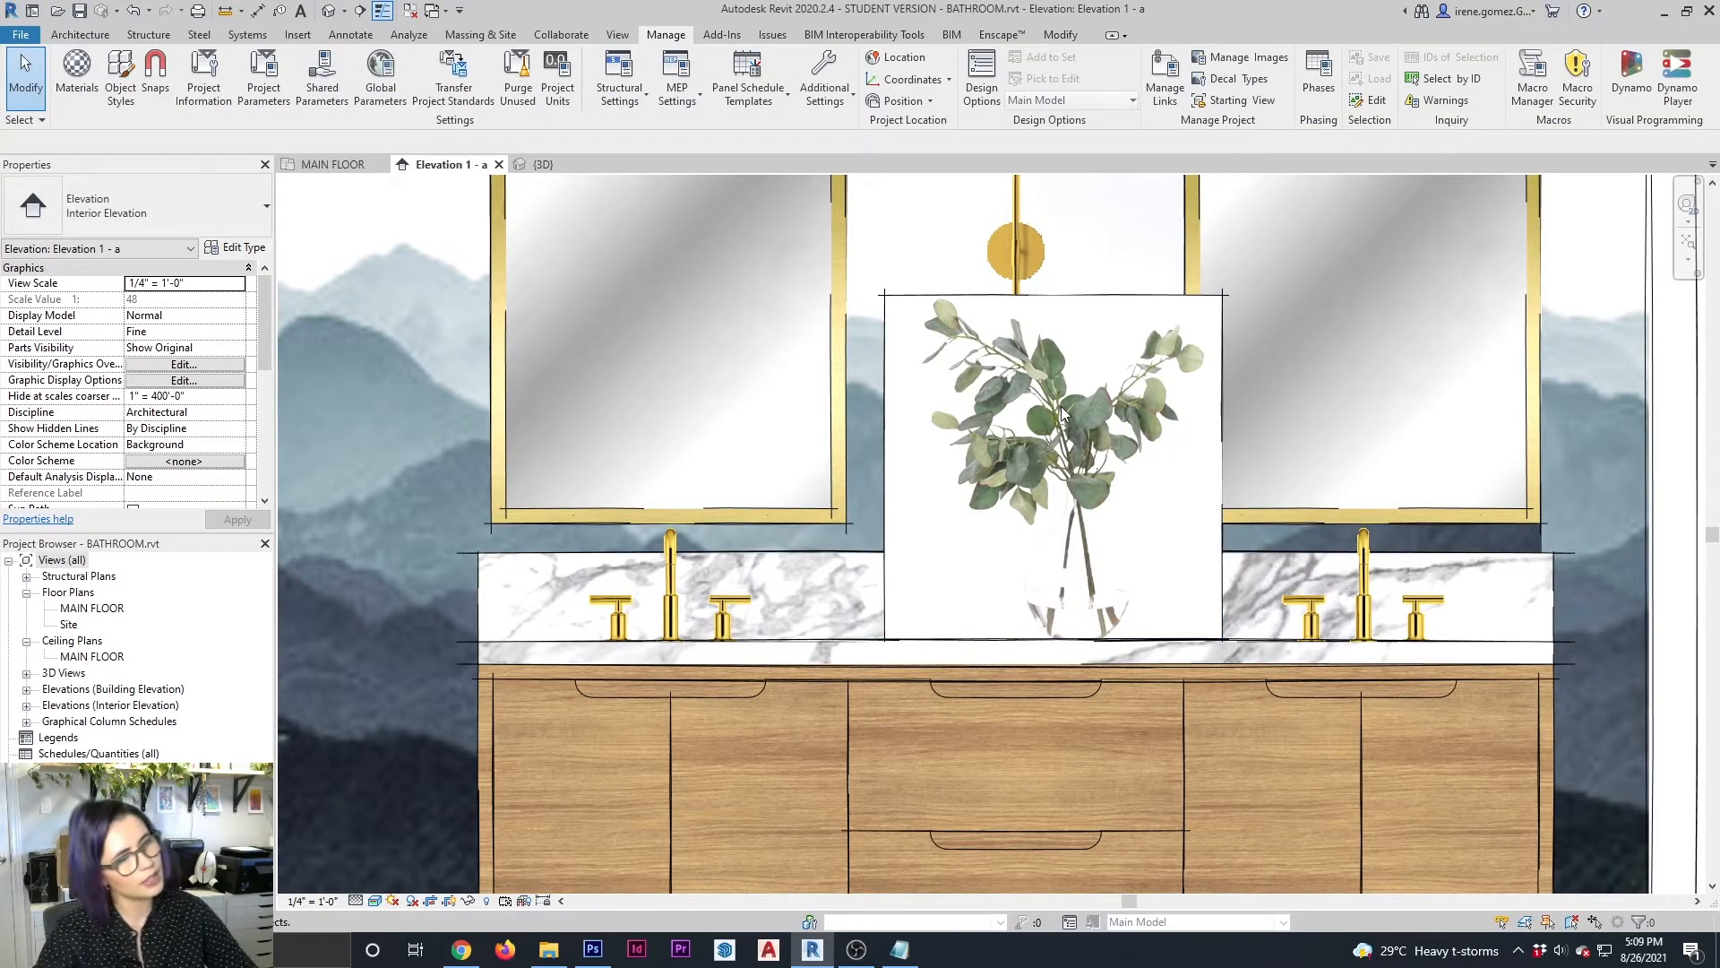
pyautogui.moveTo(782, 299); pyautogui.dragTo(815, 301, button='middle')
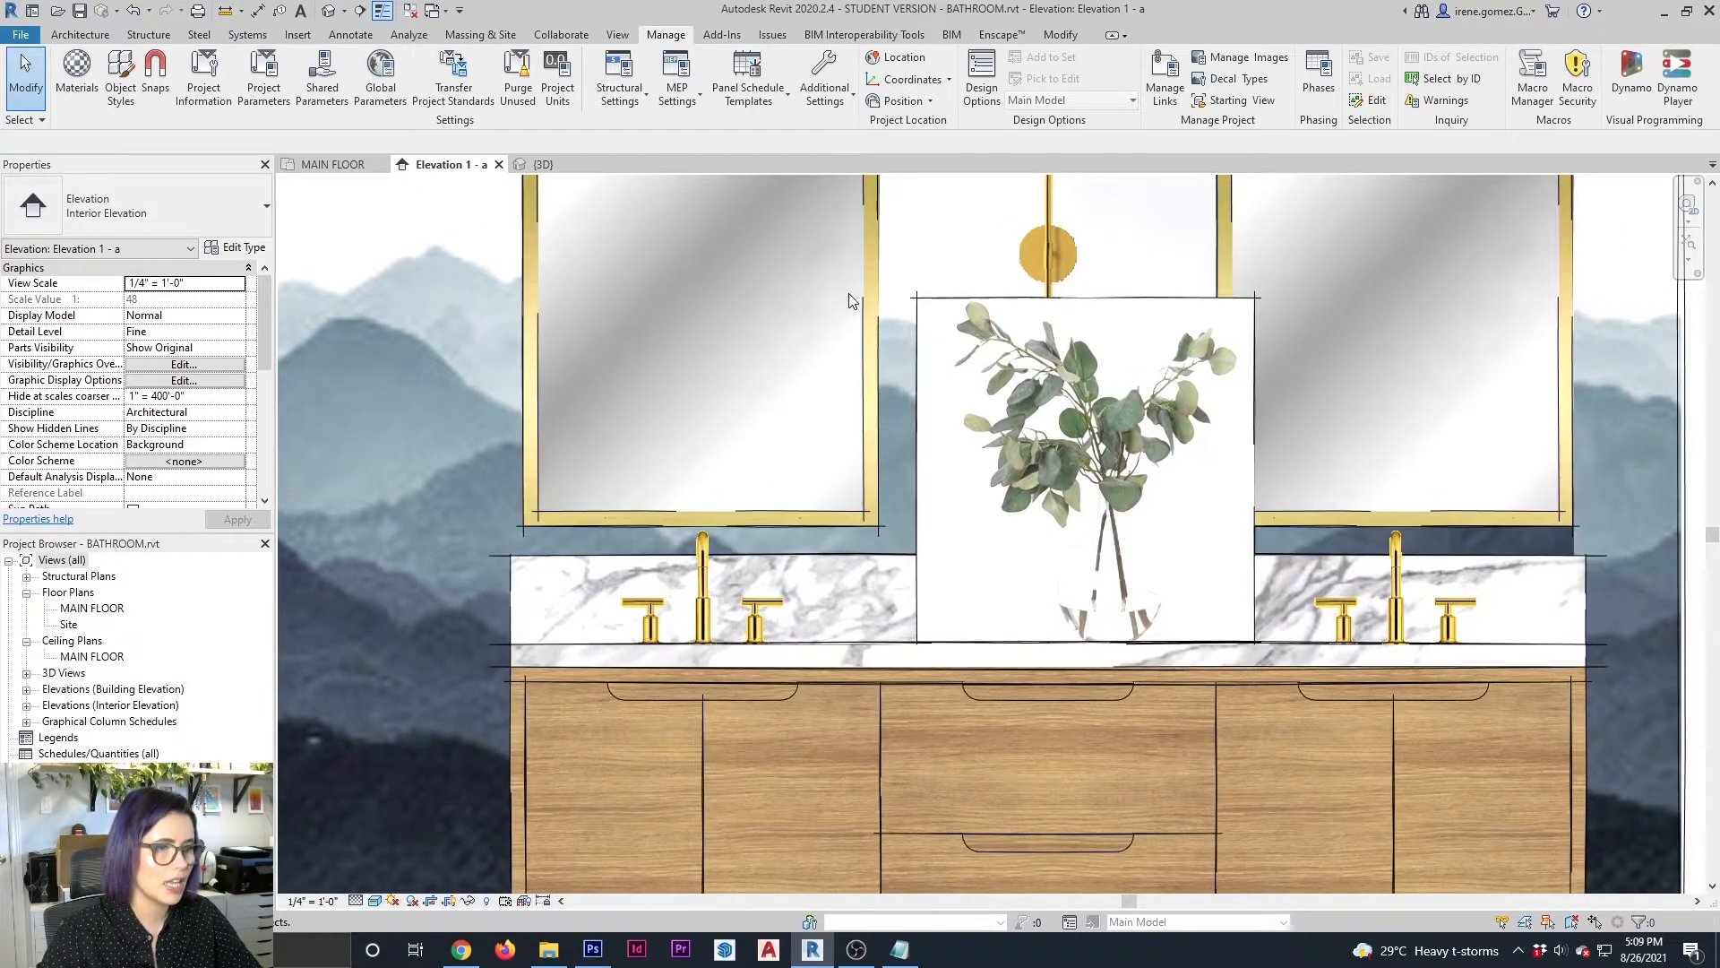
pyautogui.click(79, 89)
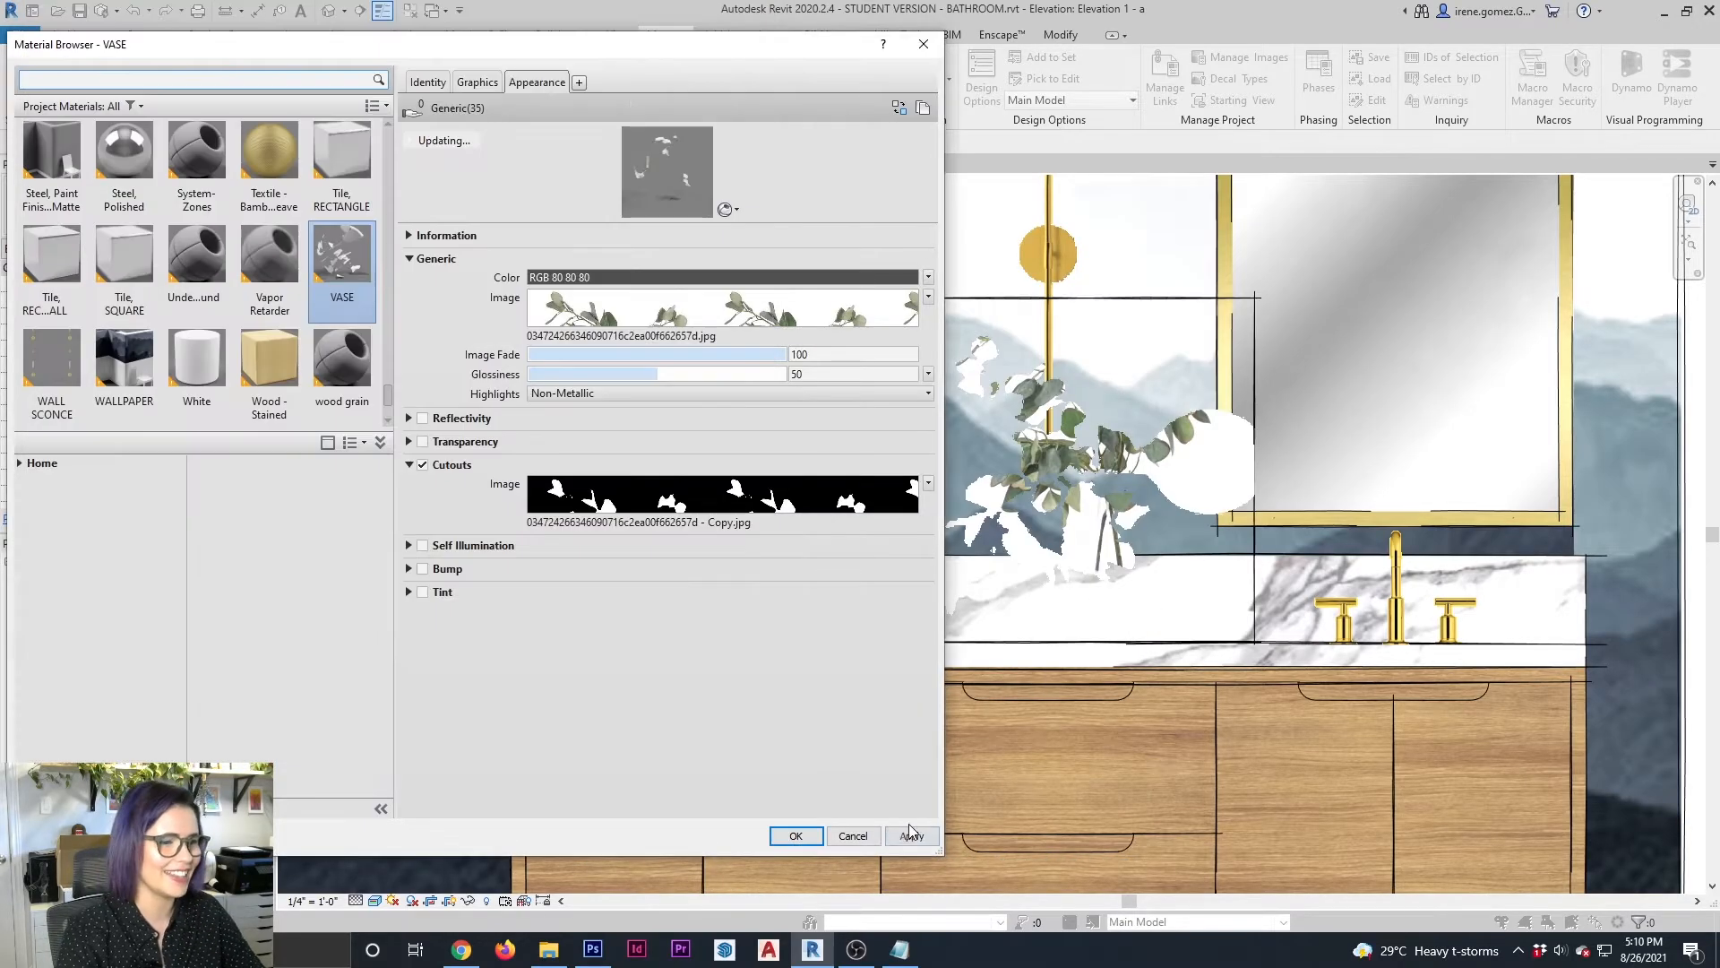
pyautogui.click(796, 835)
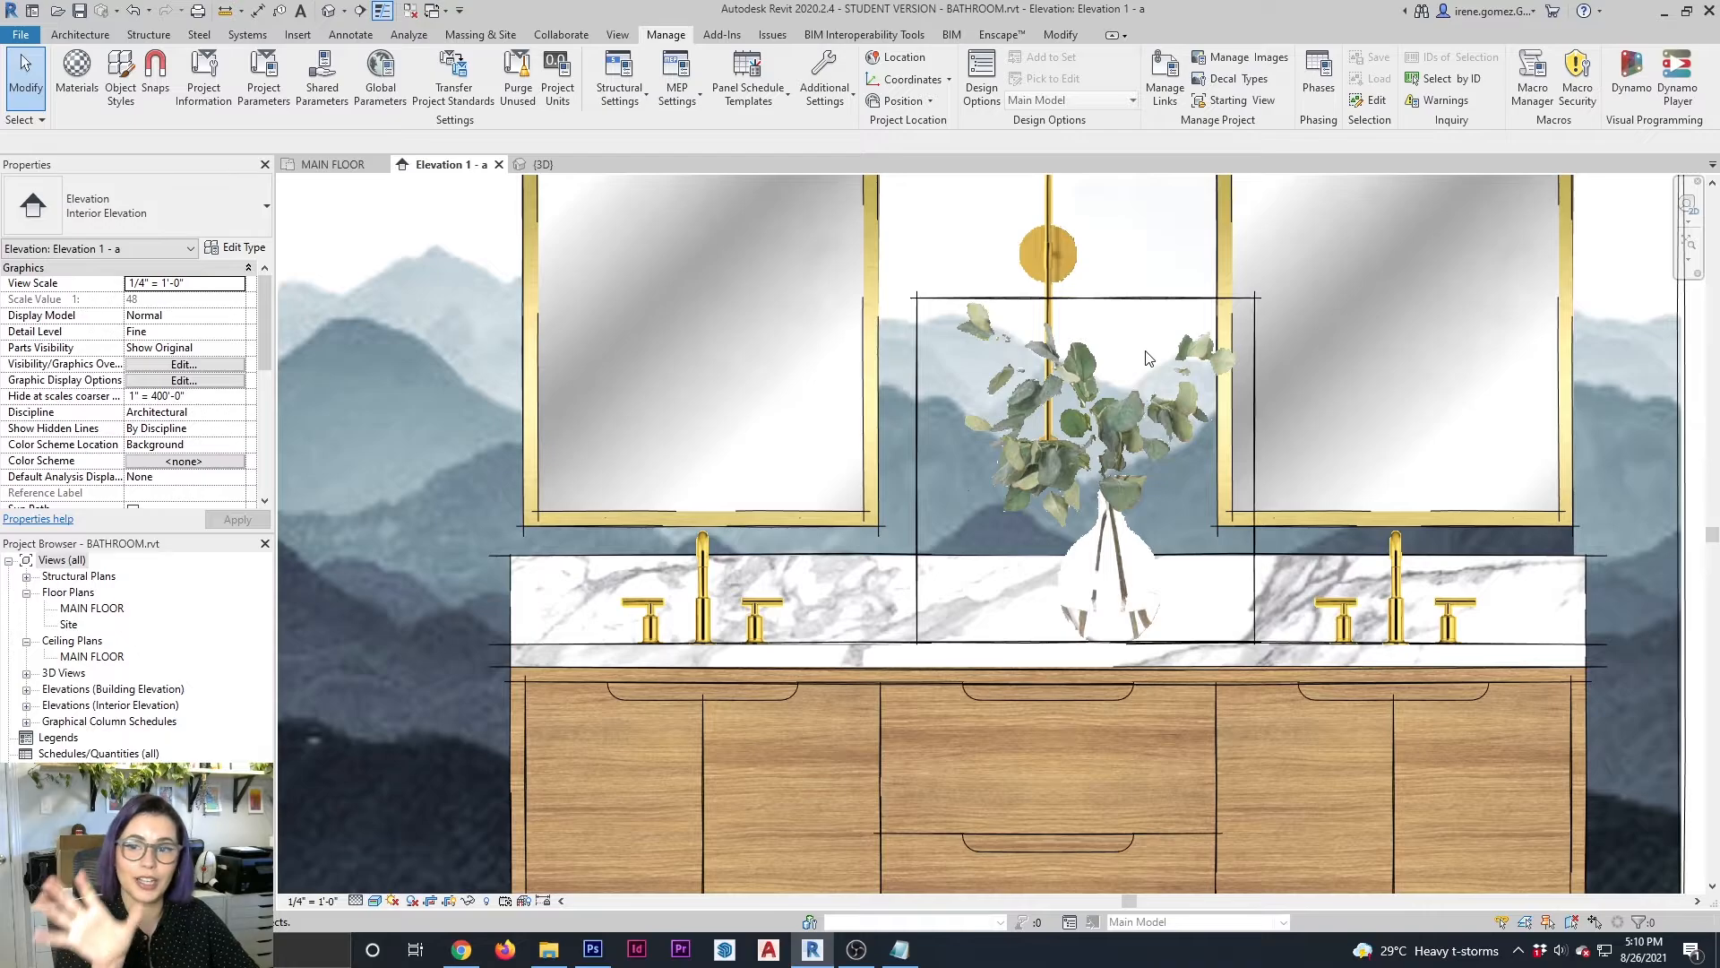
# Hide the left, top and right edges of the vase block using Linework with the <Invisible lines> style
pyautogui.scroll(6, 1150, 359)
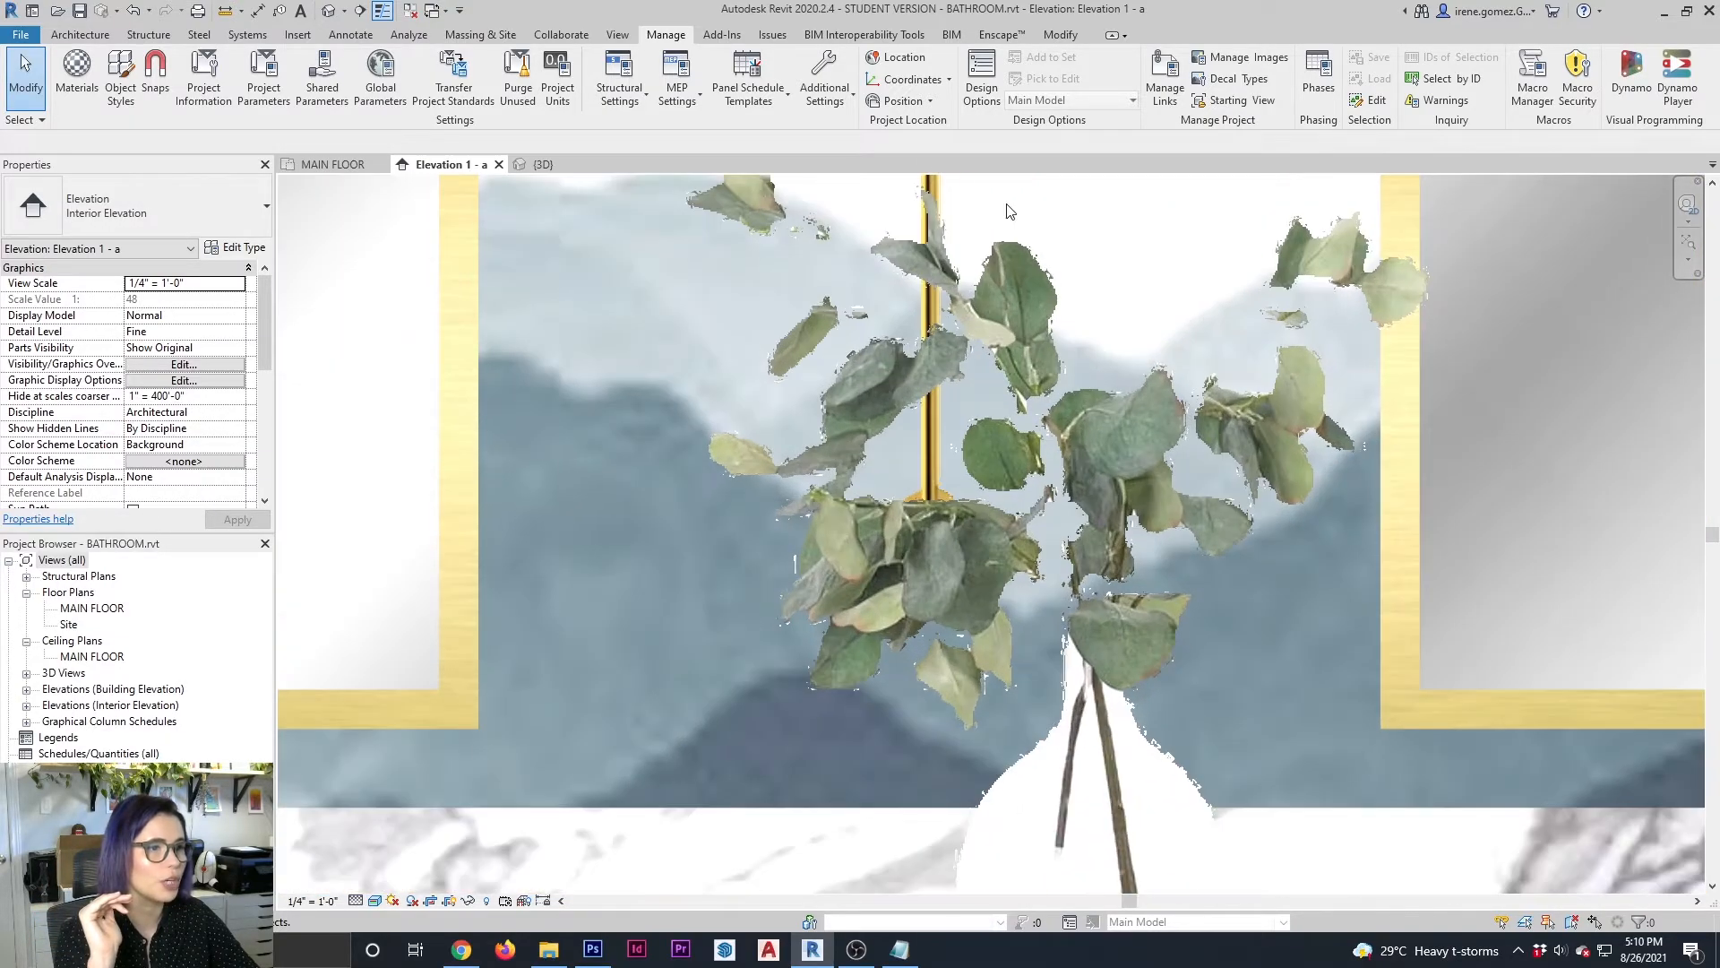
pyautogui.scroll(1, 825, 211)
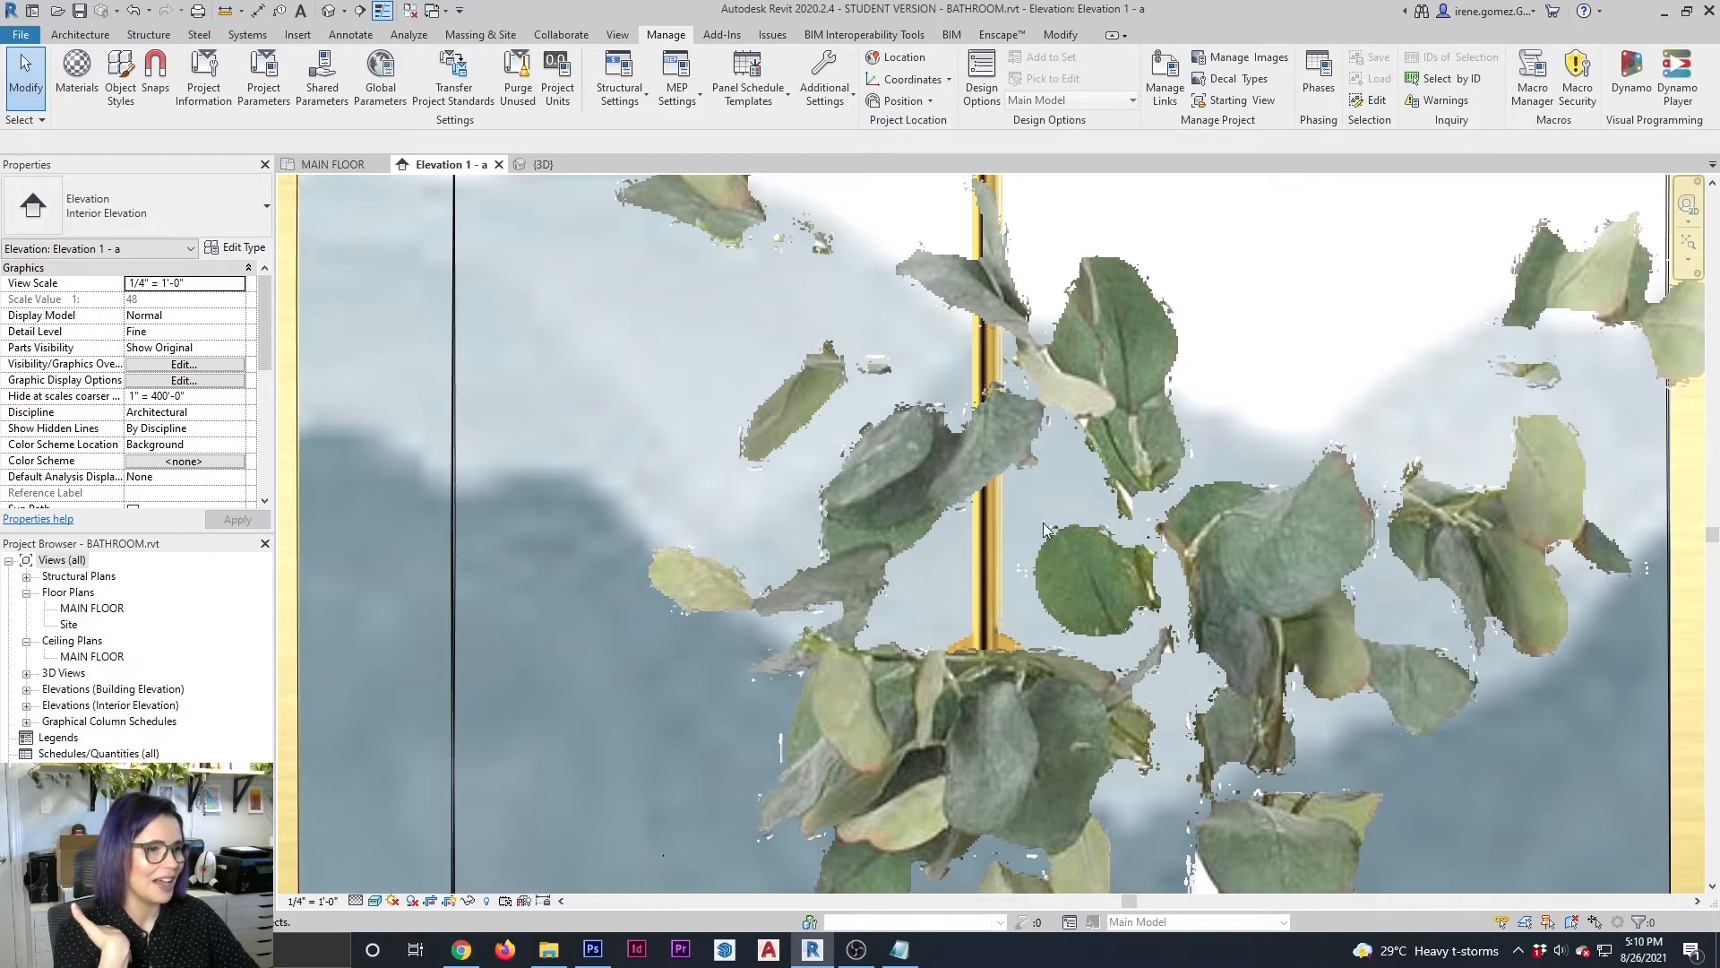
pyautogui.scroll(-5, 1026, 478)
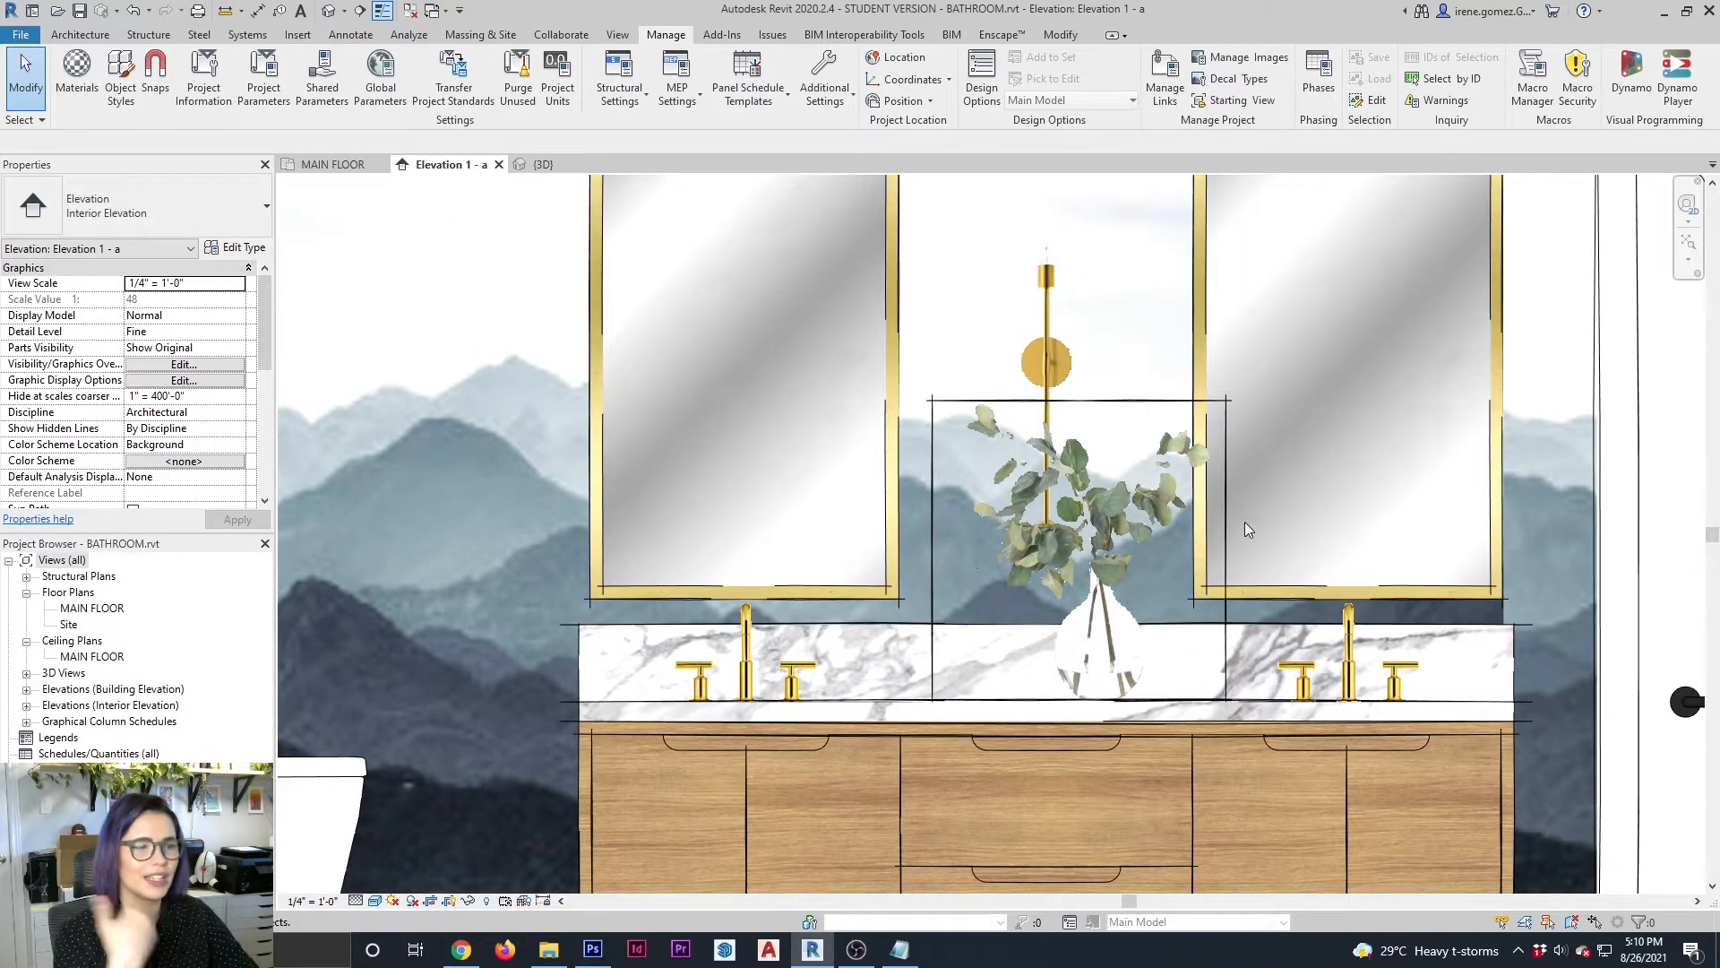
pyautogui.click(1058, 38)
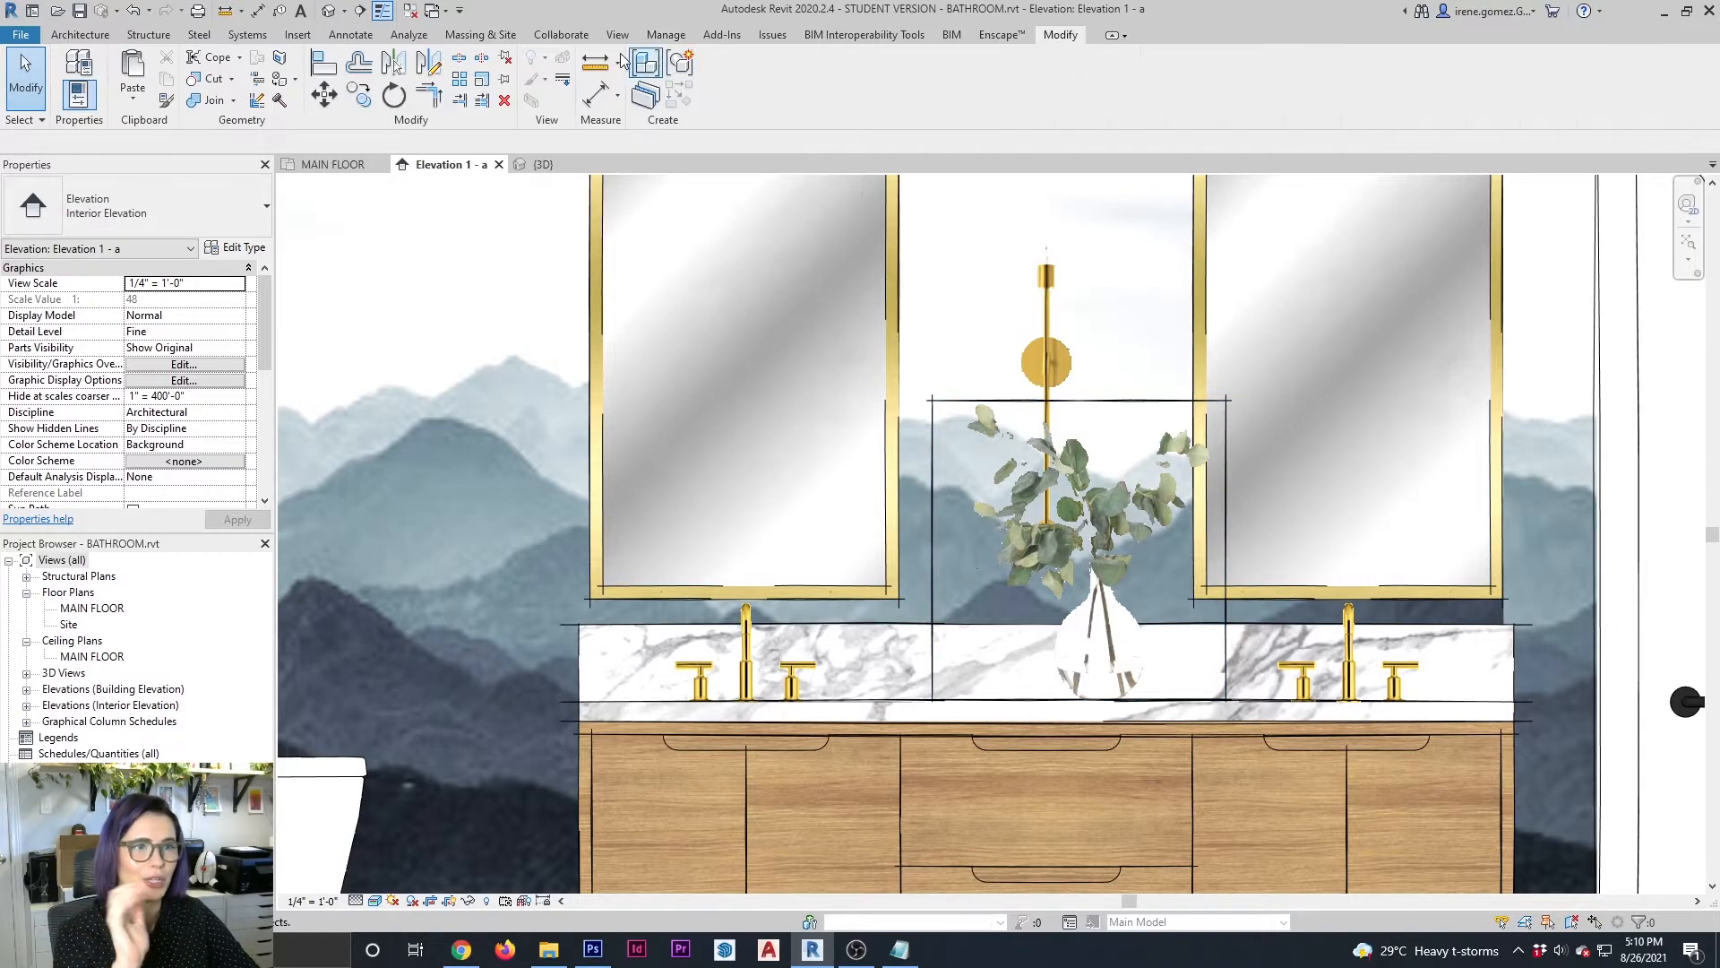
pyautogui.click(563, 79)
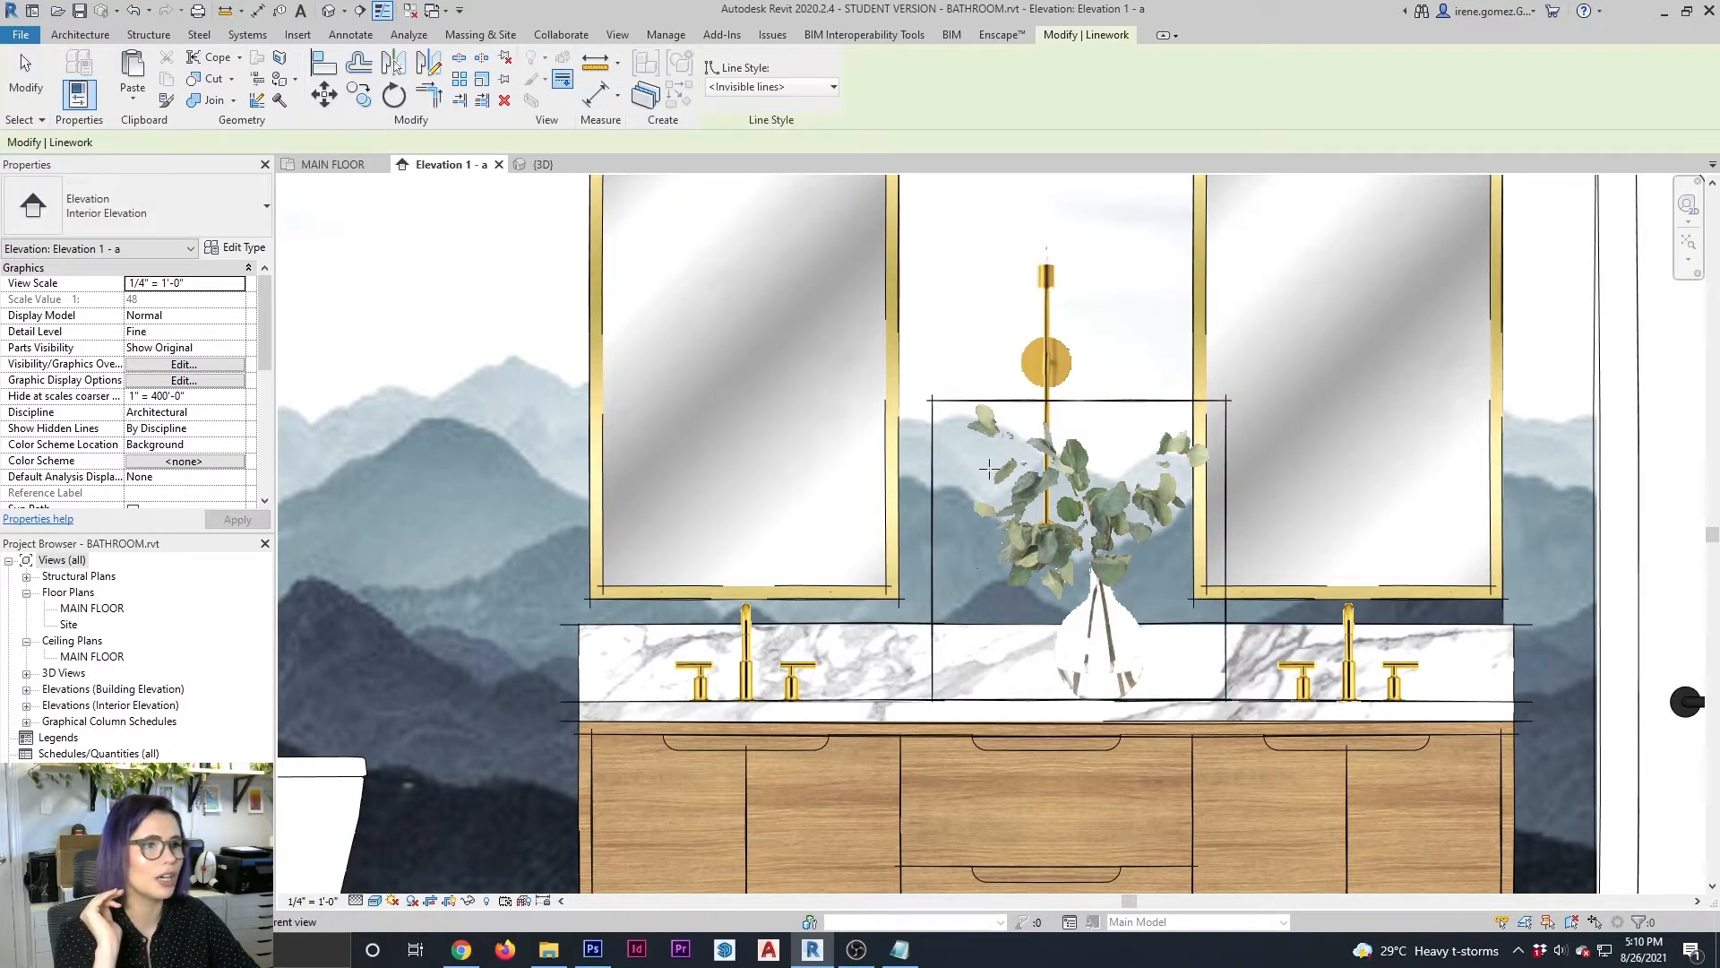
pyautogui.click(933, 463)
pyautogui.click(1011, 401)
pyautogui.click(1227, 430)
pyautogui.press('Escape')
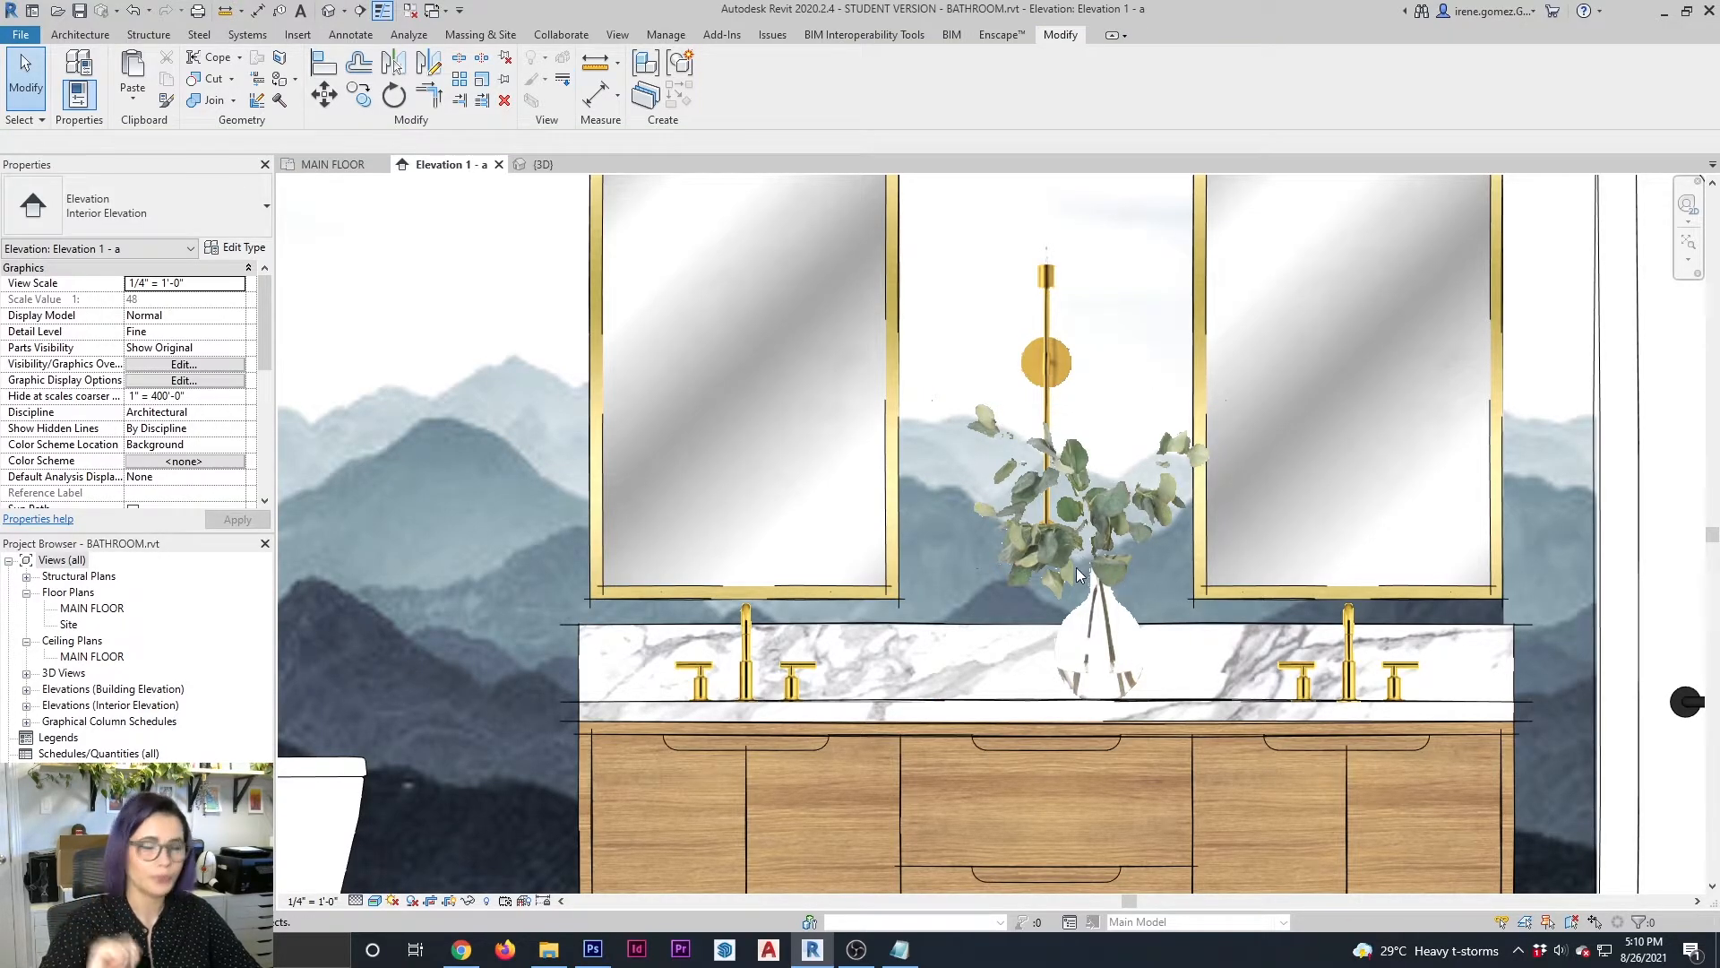
# Nudge the vase block slightly to the right along the countertop
pyautogui.click(1222, 659)
pyautogui.press('Right')
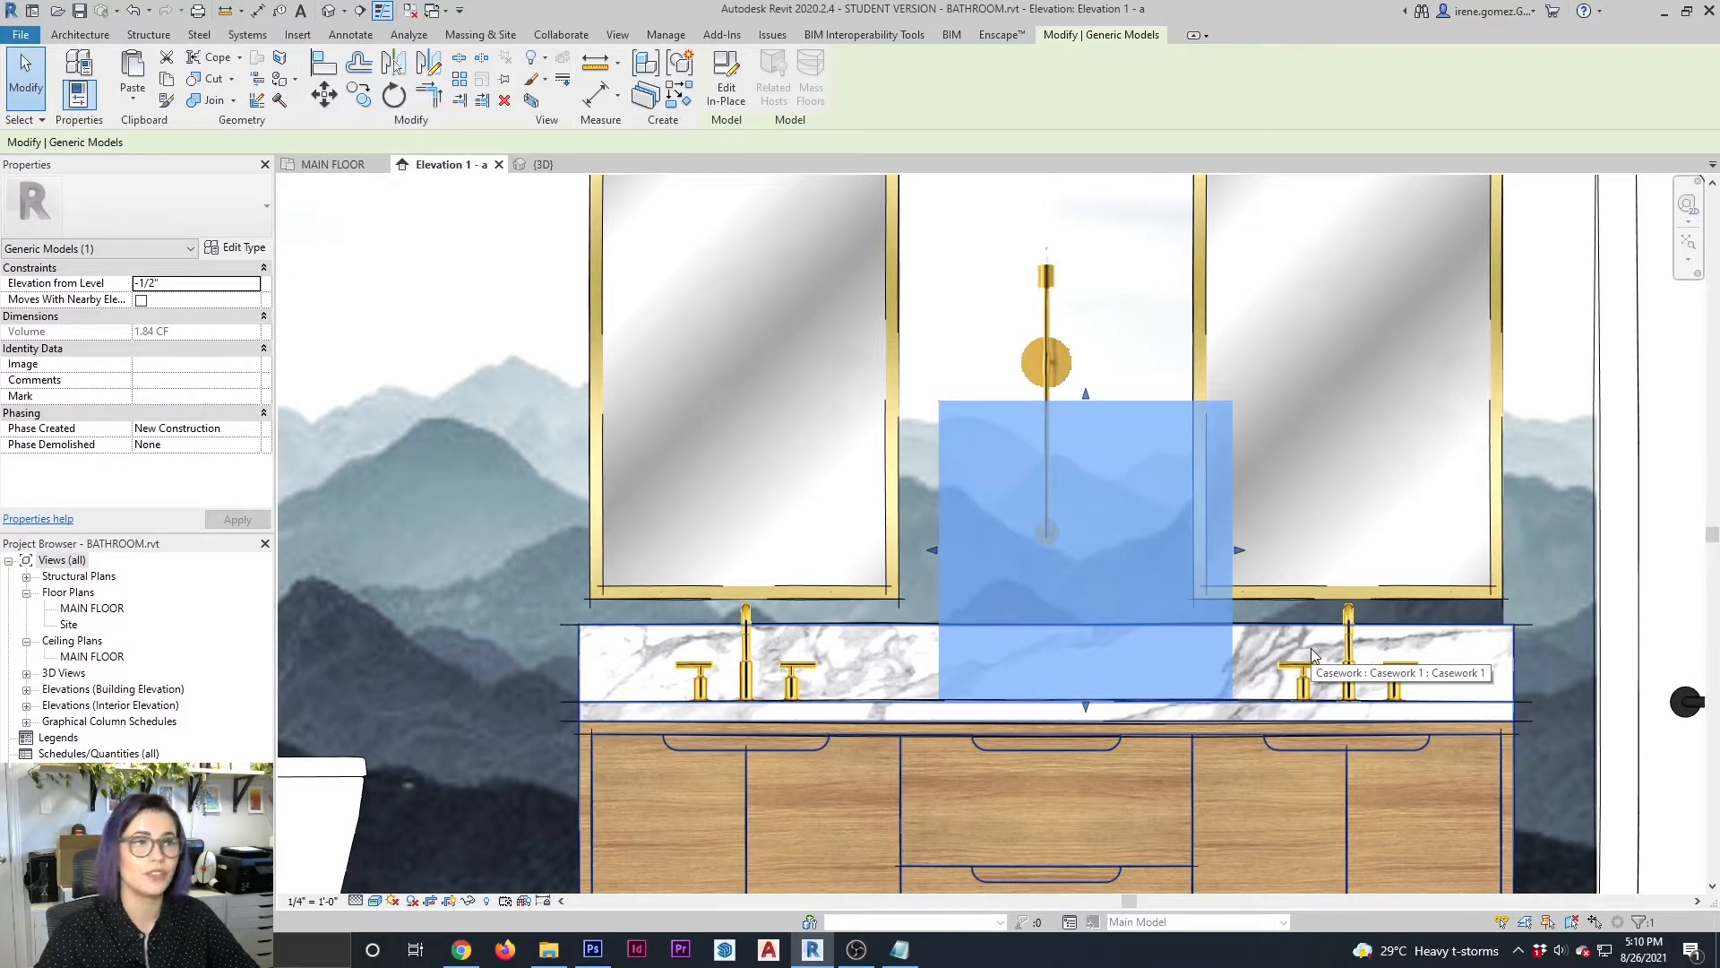
pyautogui.press('Escape')
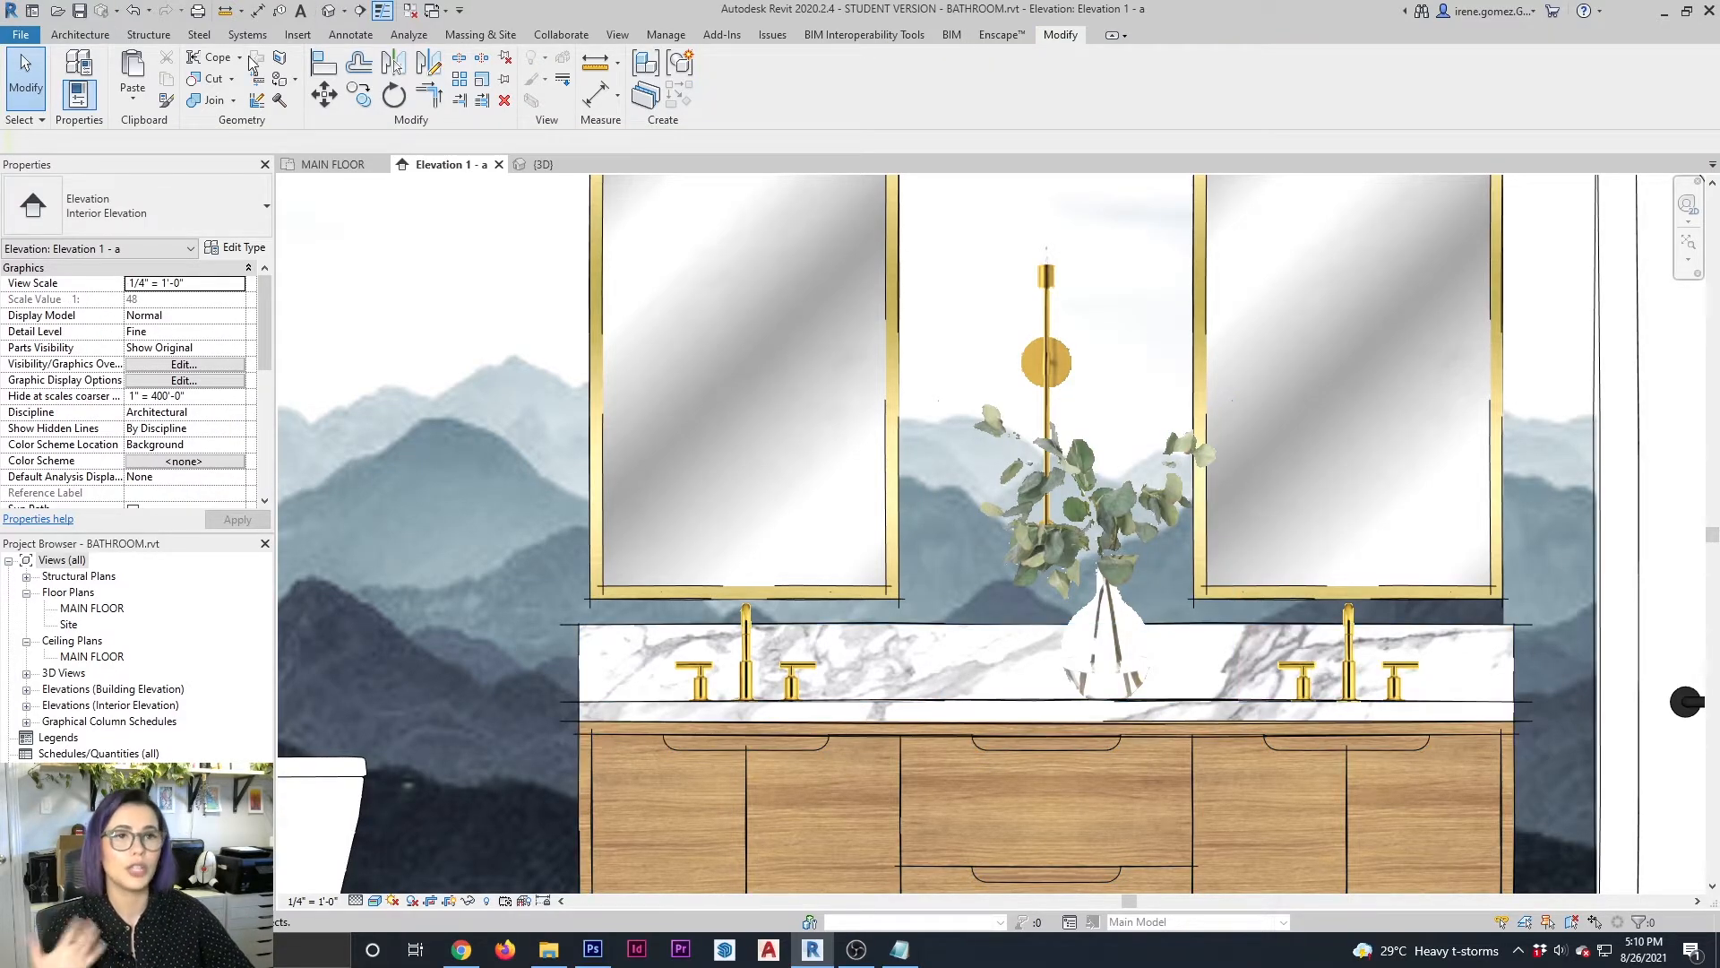
pyautogui.click(348, 35)
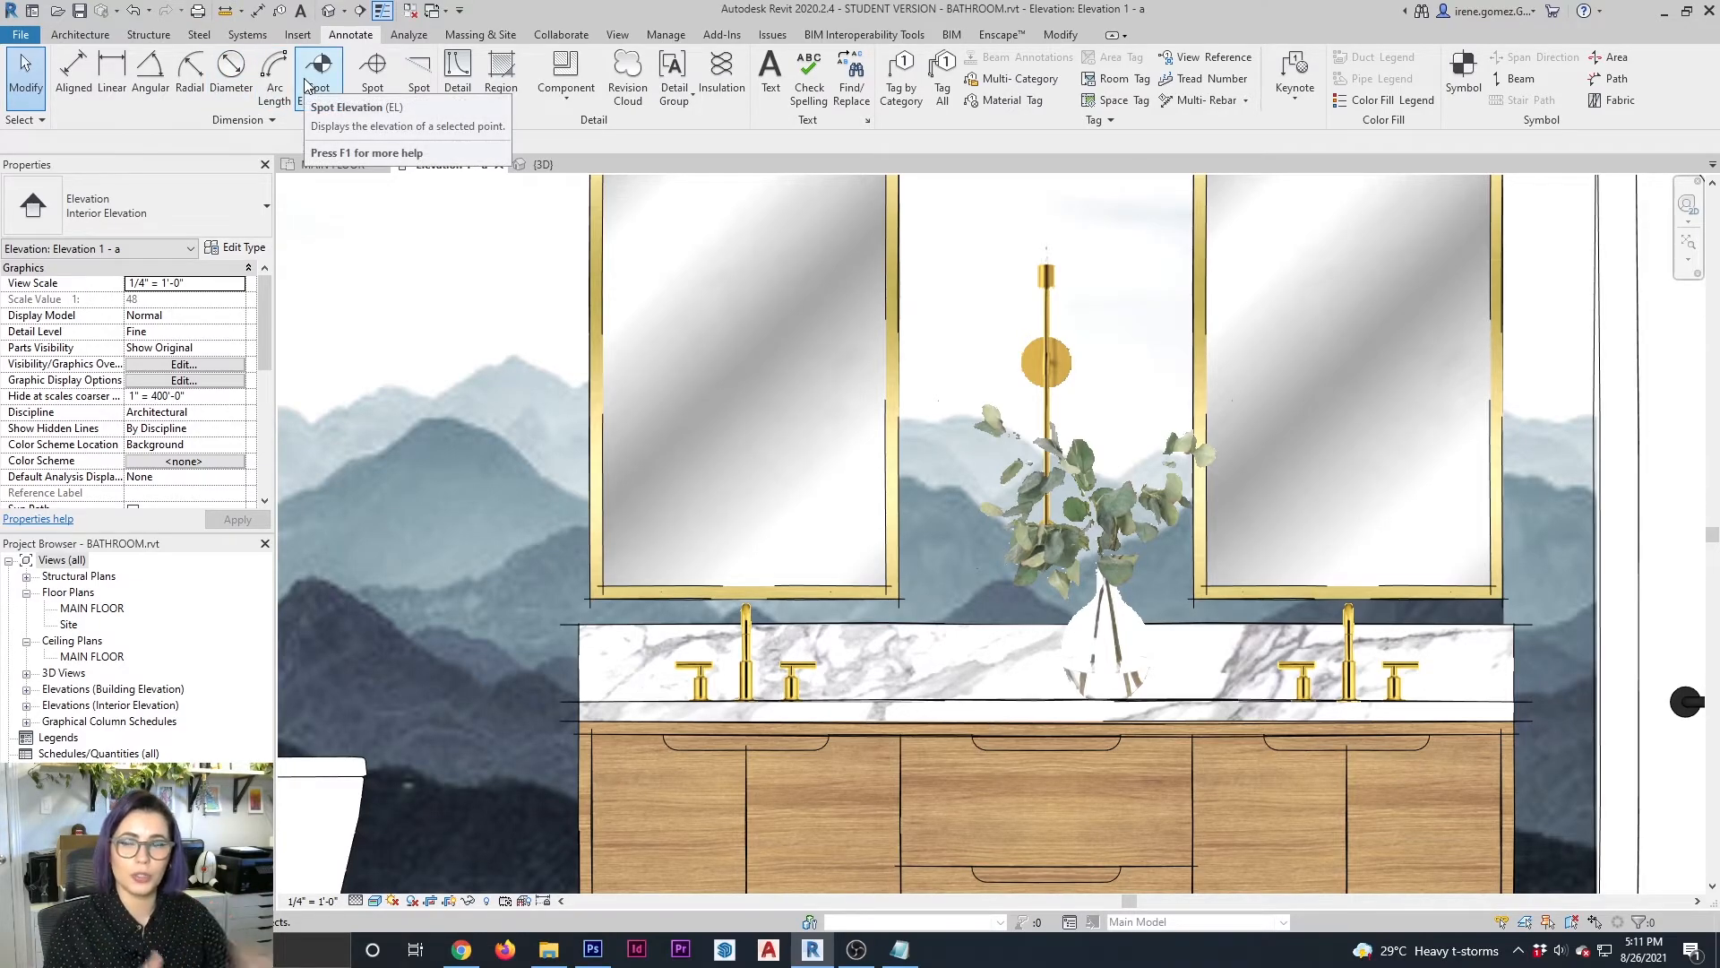
pyautogui.click(95, 37)
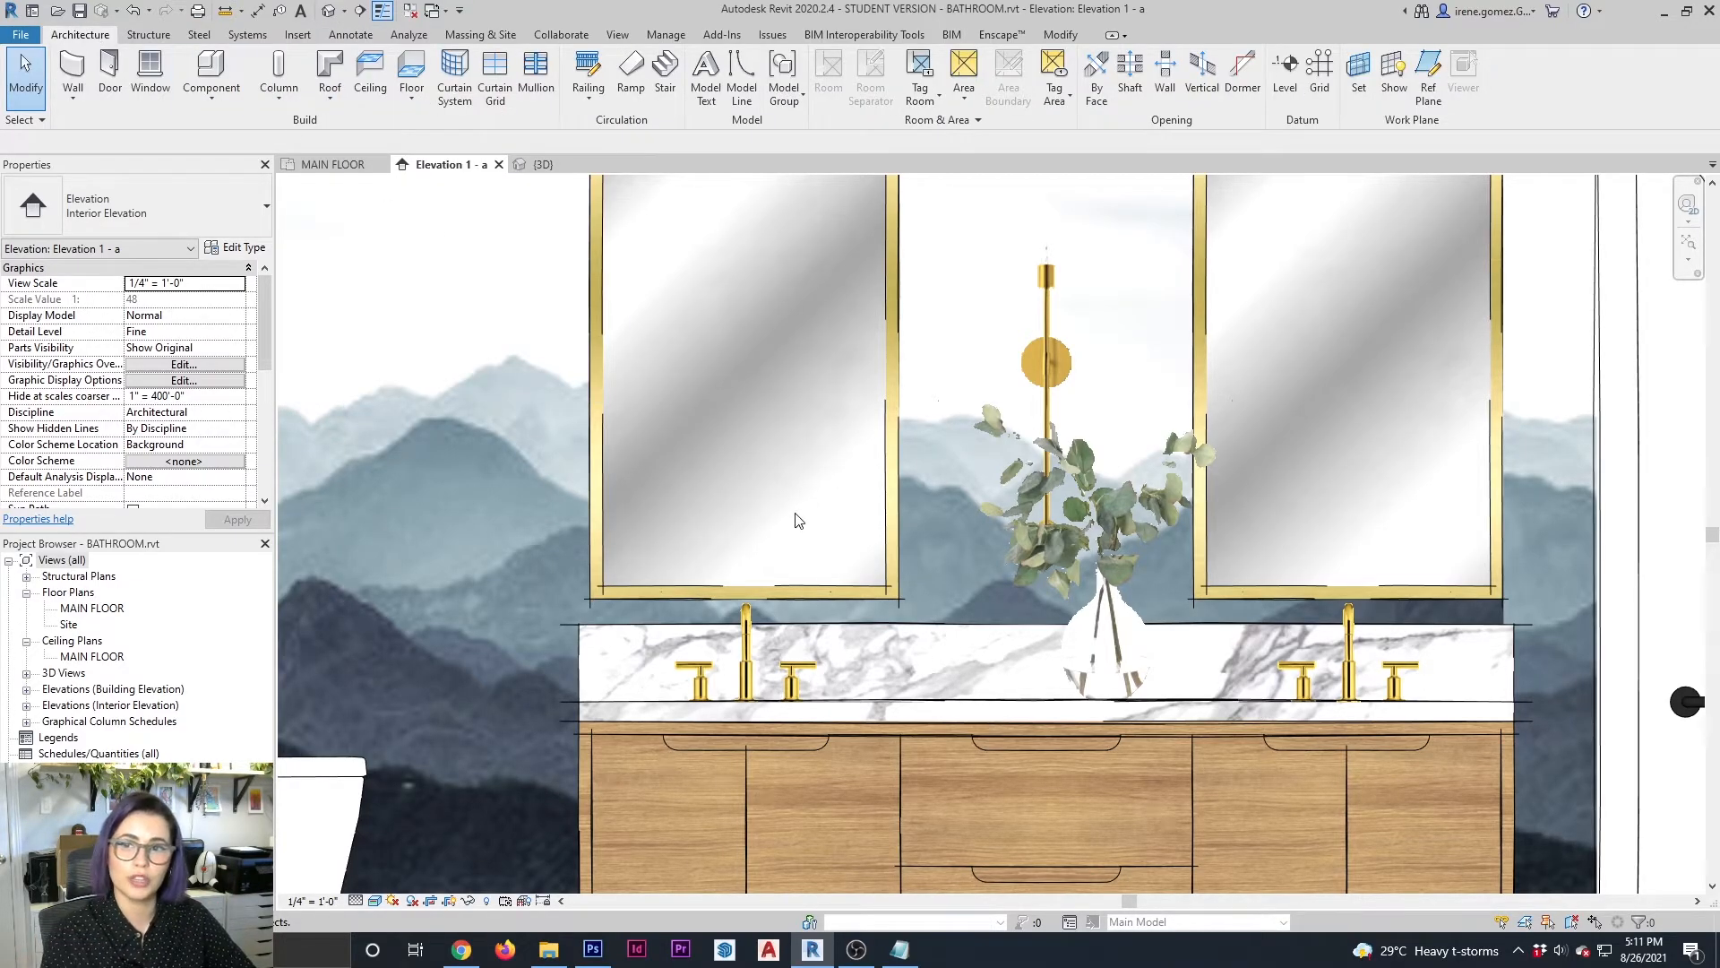
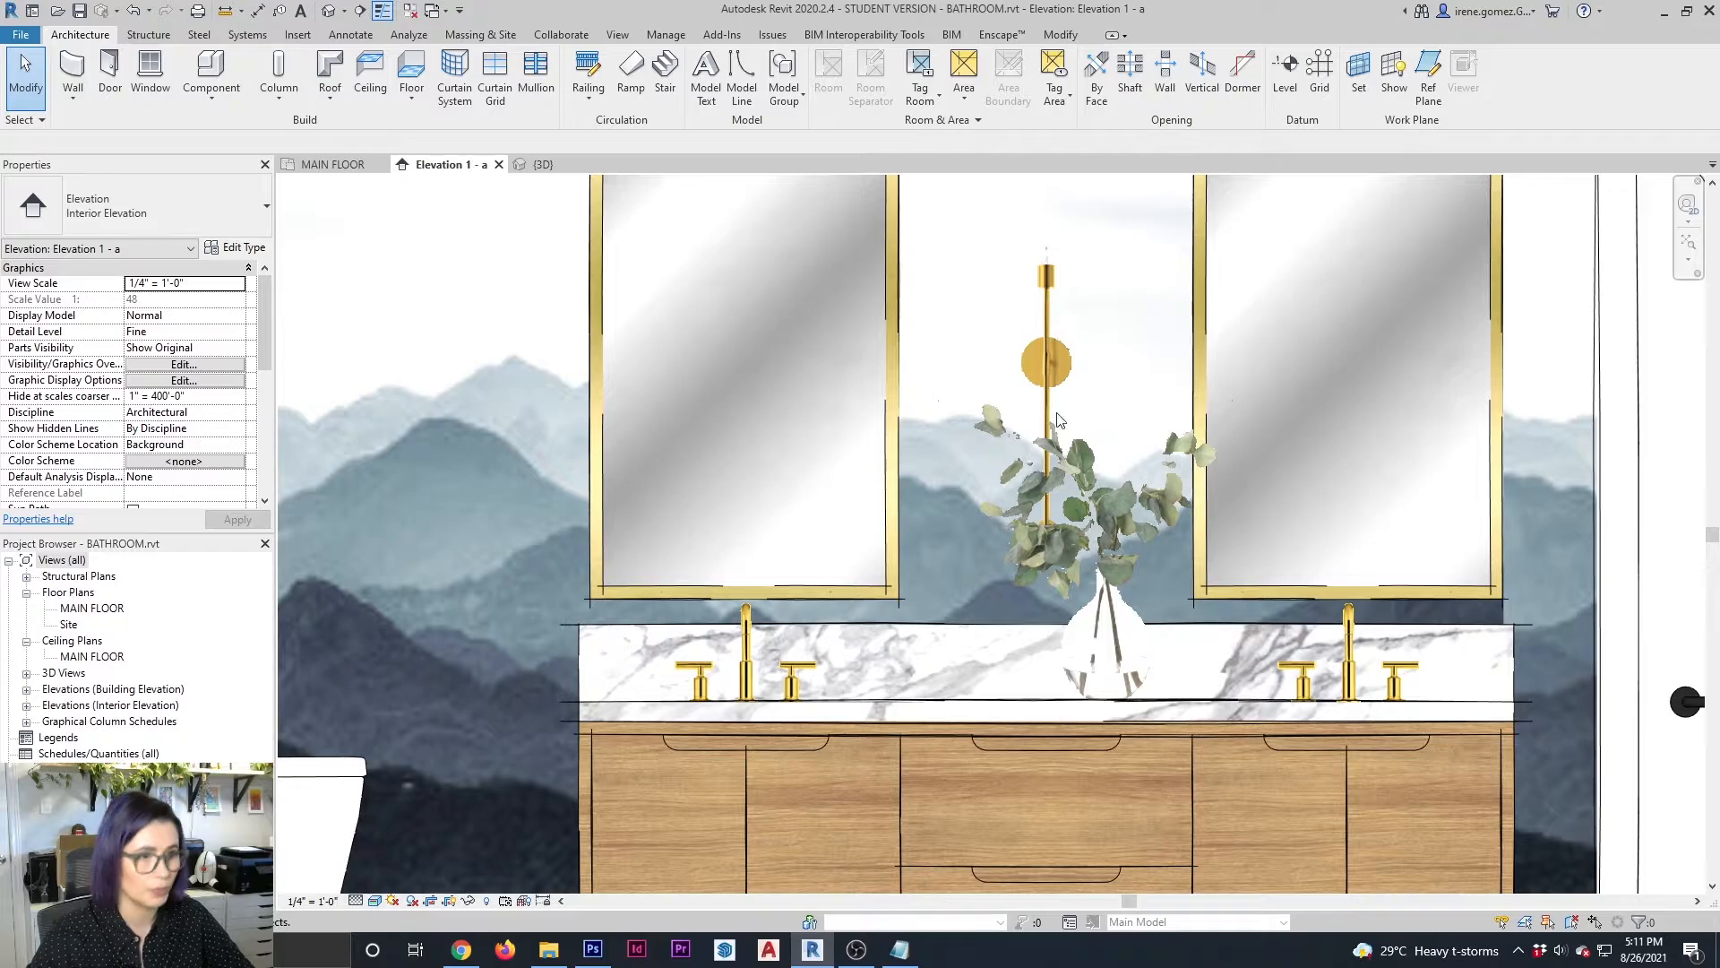
# In the 3D view, pull the vase block's front face back behind the wall sconce block, and check Elevation 1 - a
pyautogui.click(540, 164)
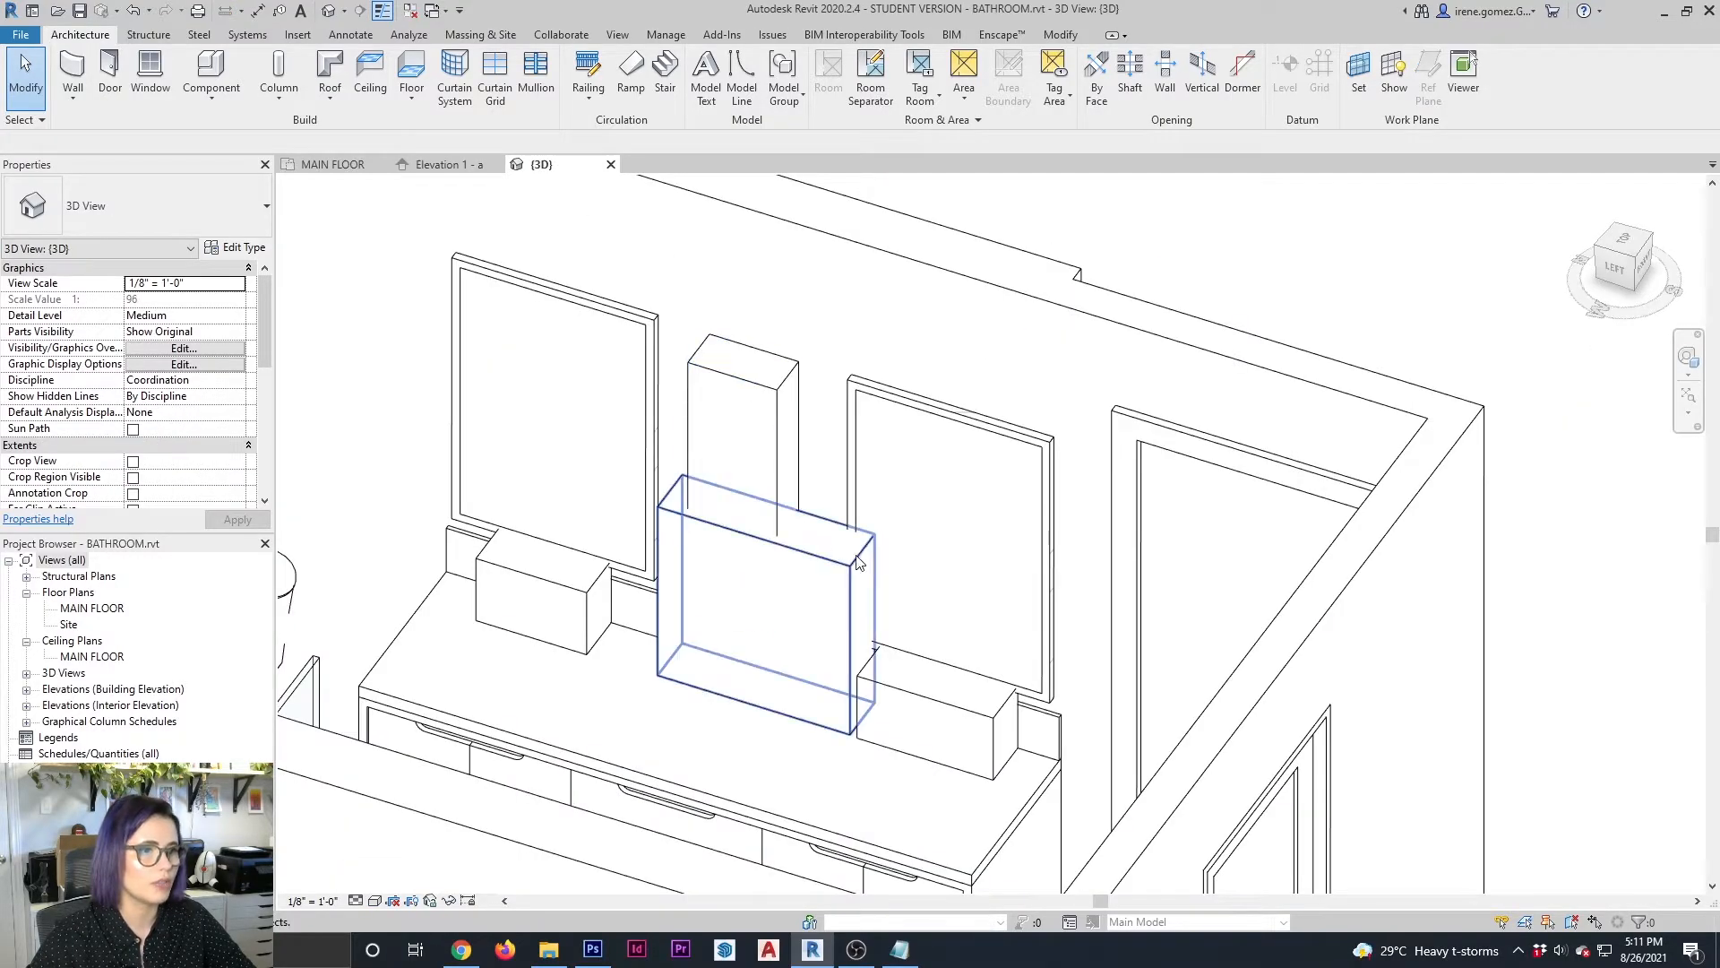
pyautogui.keyDown('shift'); pyautogui.moveTo(770, 591); pyautogui.dragTo(800, 644, button='middle'); pyautogui.keyUp('shift')
pyautogui.scroll(2, 779, 606)
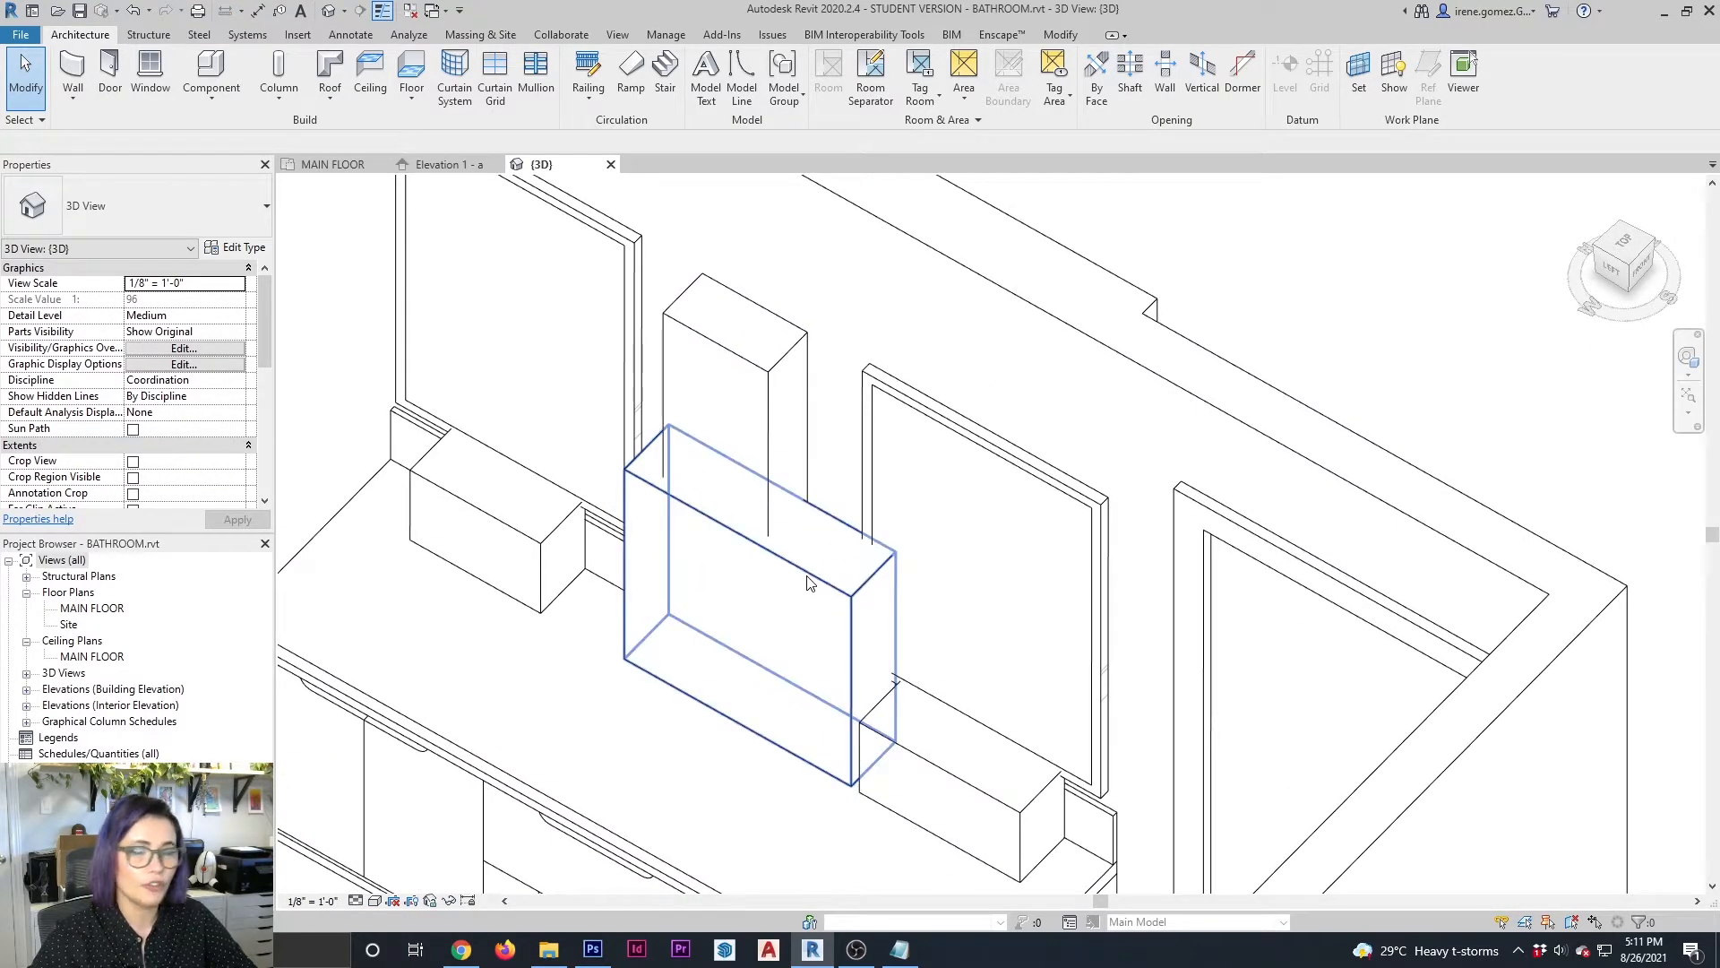
pyautogui.click(806, 575)
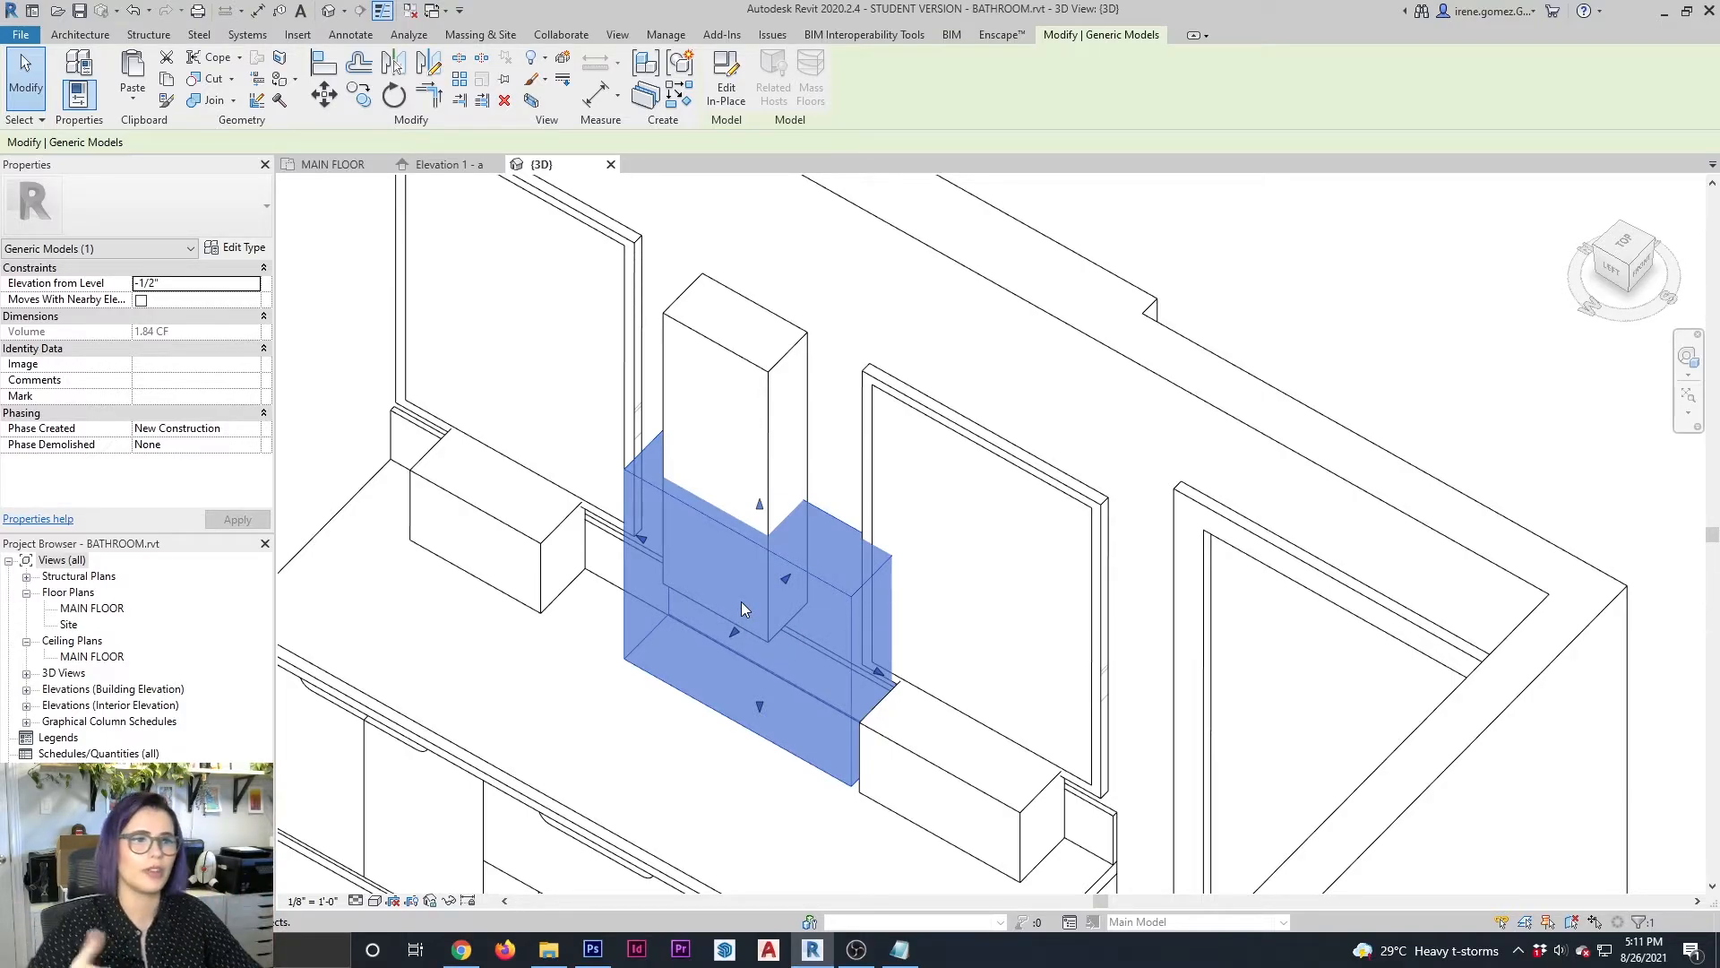
pyautogui.moveTo(740, 628); pyautogui.dragTo(765, 615)
pyautogui.press('Escape')
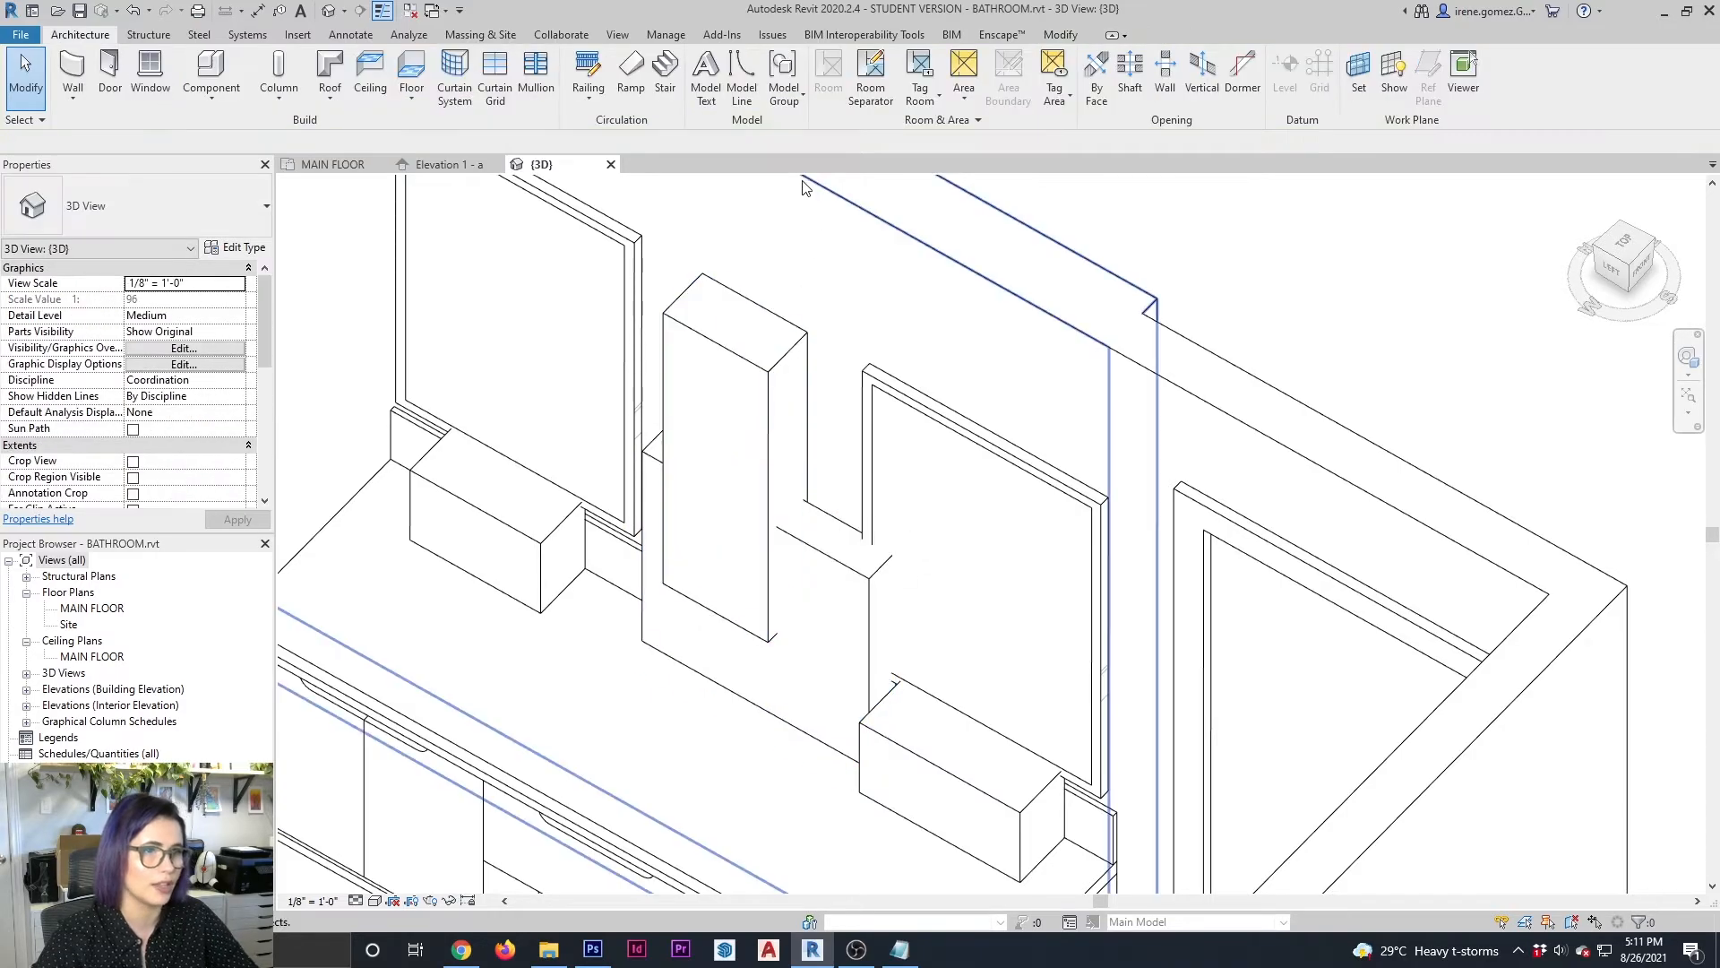
pyautogui.click(458, 158)
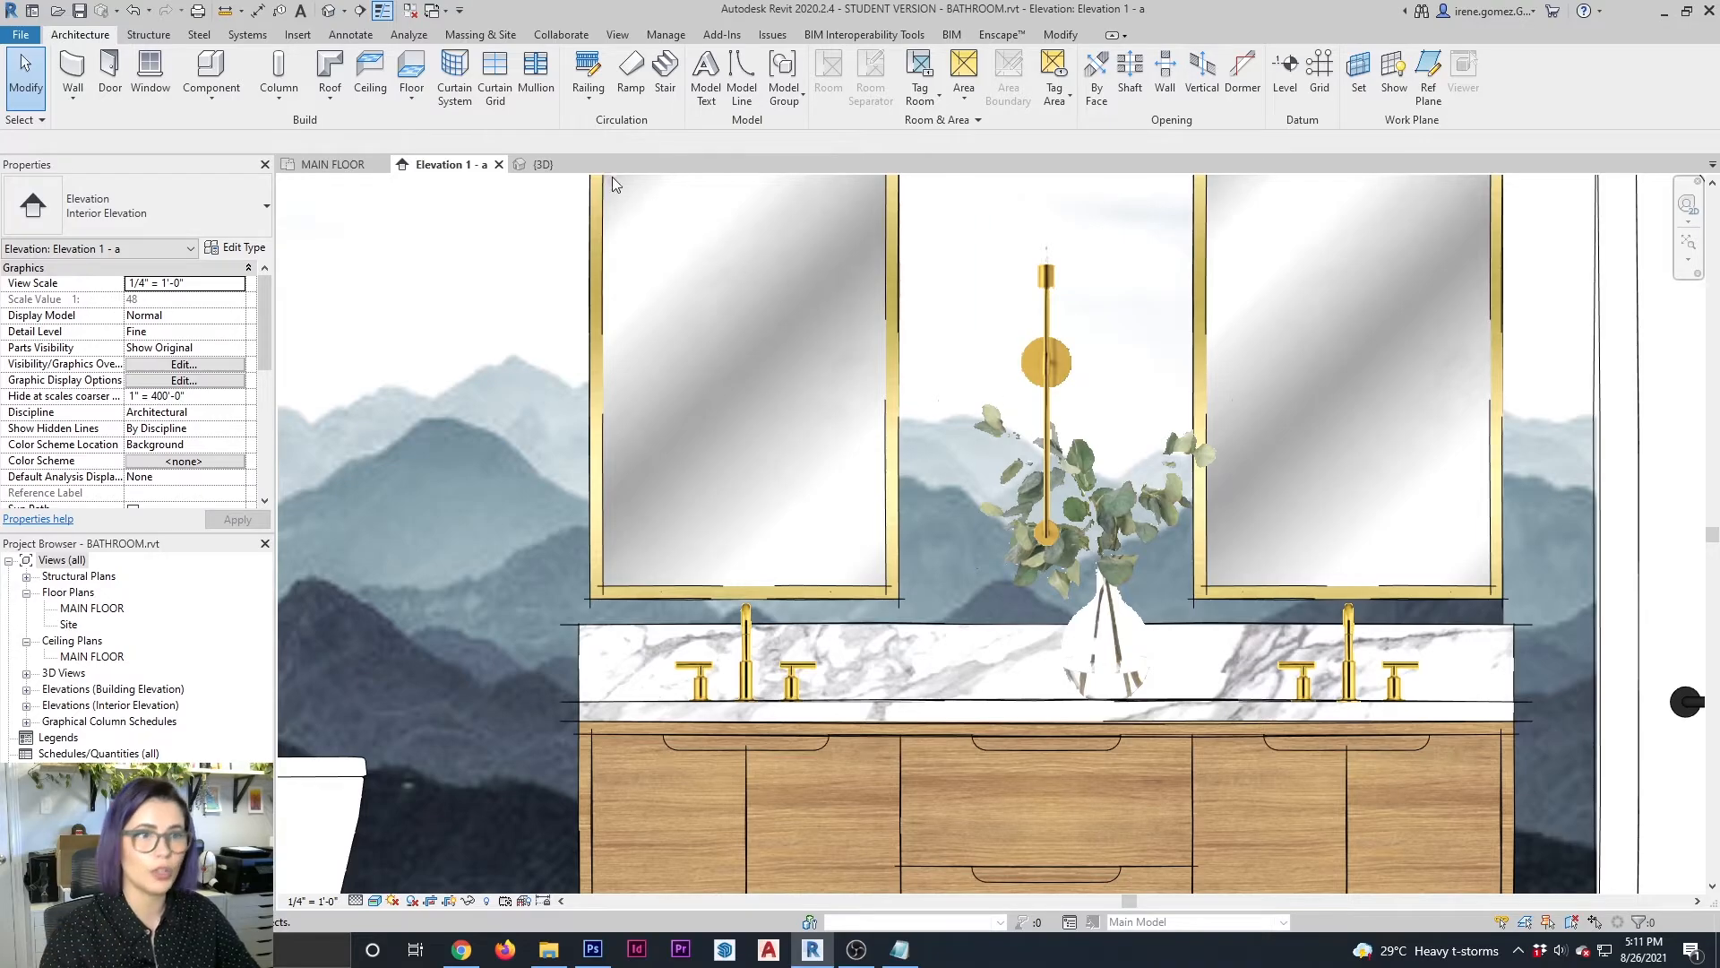
# In the 3D view, extend the vase block's front face forward past the wall sconce block and check the overlap in Elevation 1 - a
pyautogui.click(564, 171)
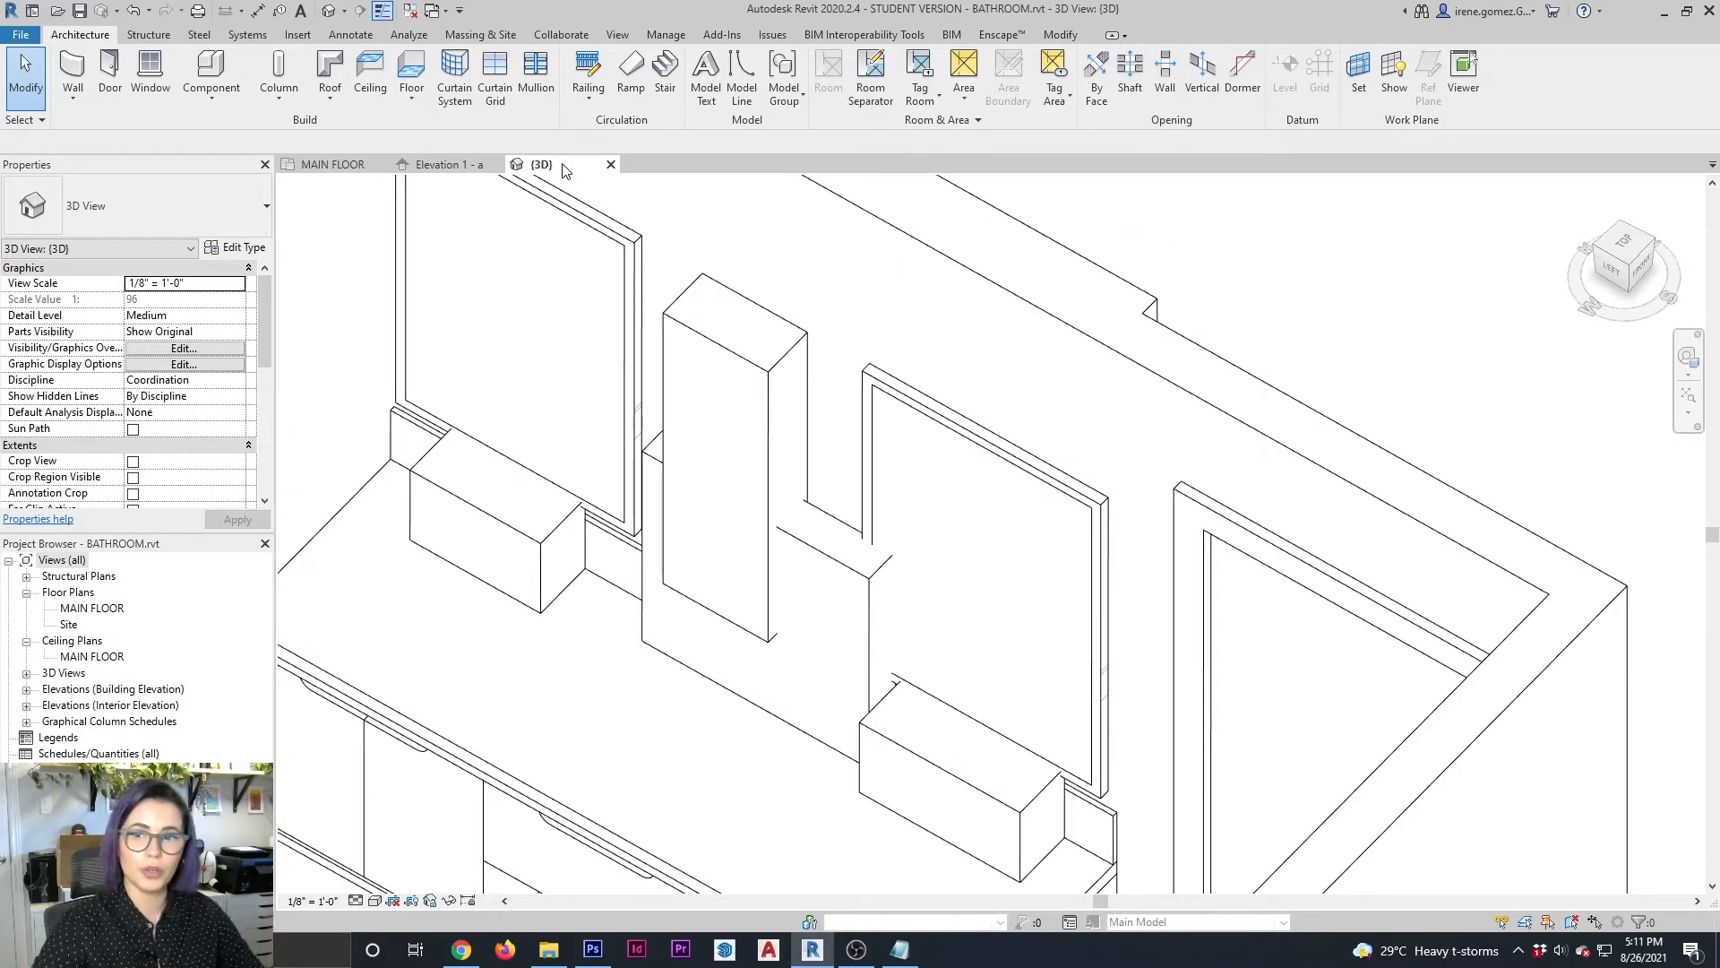
pyautogui.click(751, 596)
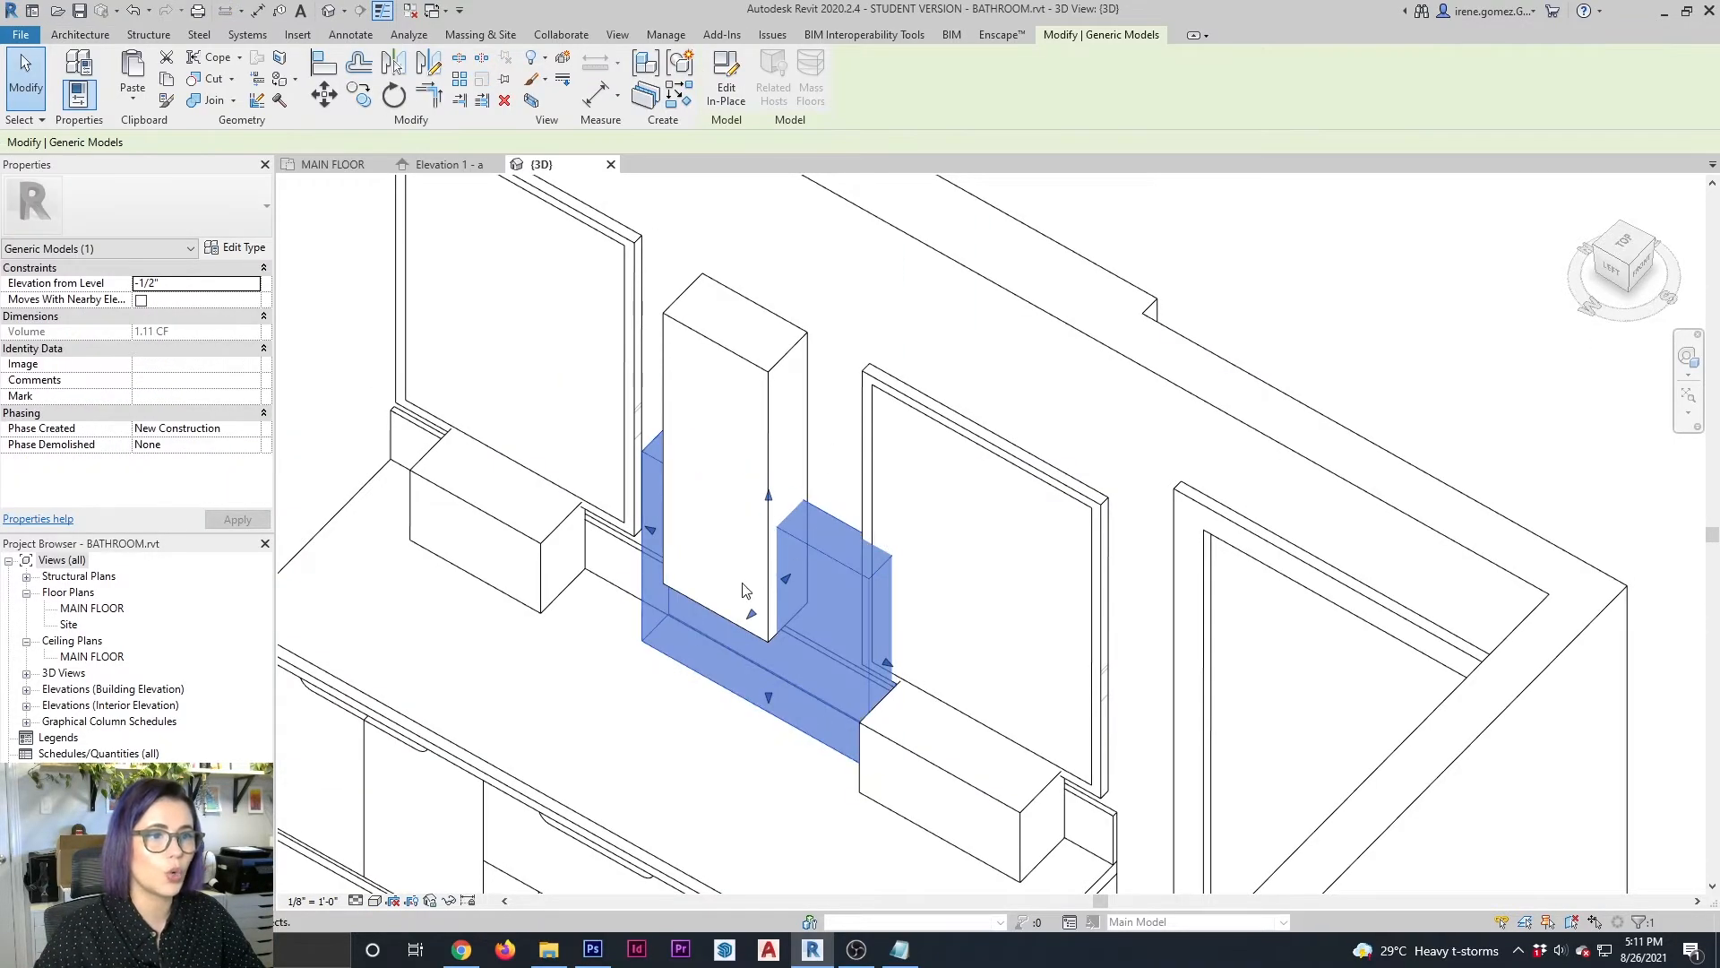
pyautogui.moveTo(755, 618); pyautogui.dragTo(732, 627)
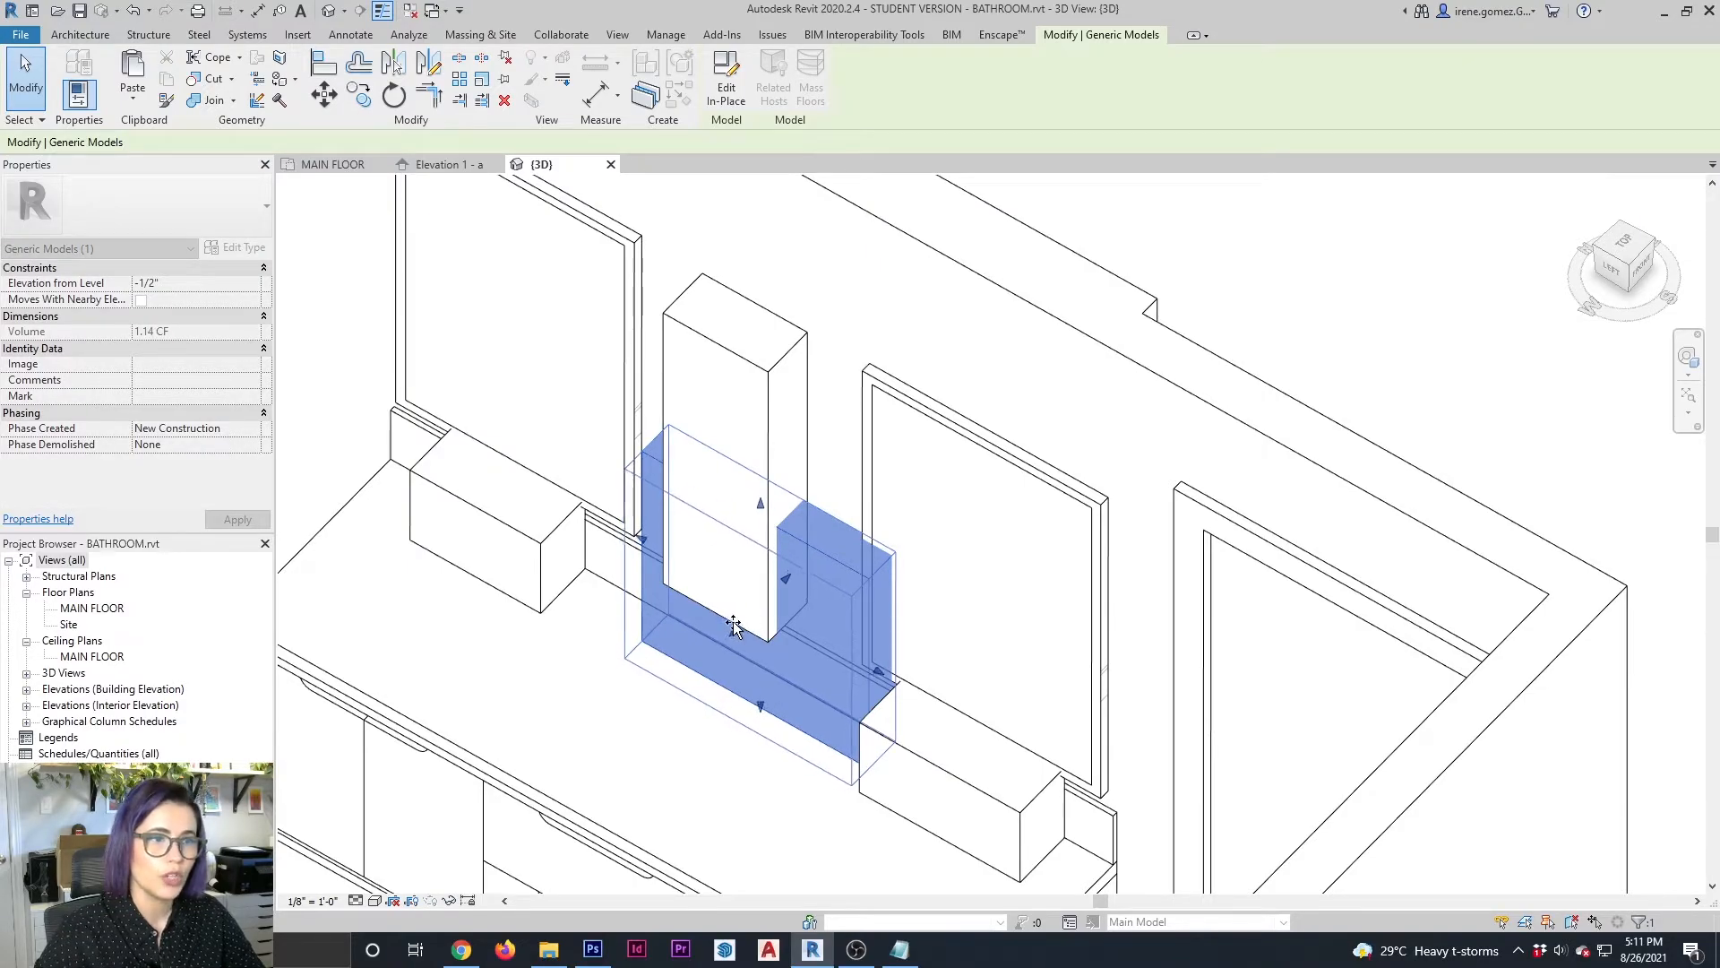
pyautogui.press('Escape')
pyautogui.click(803, 563)
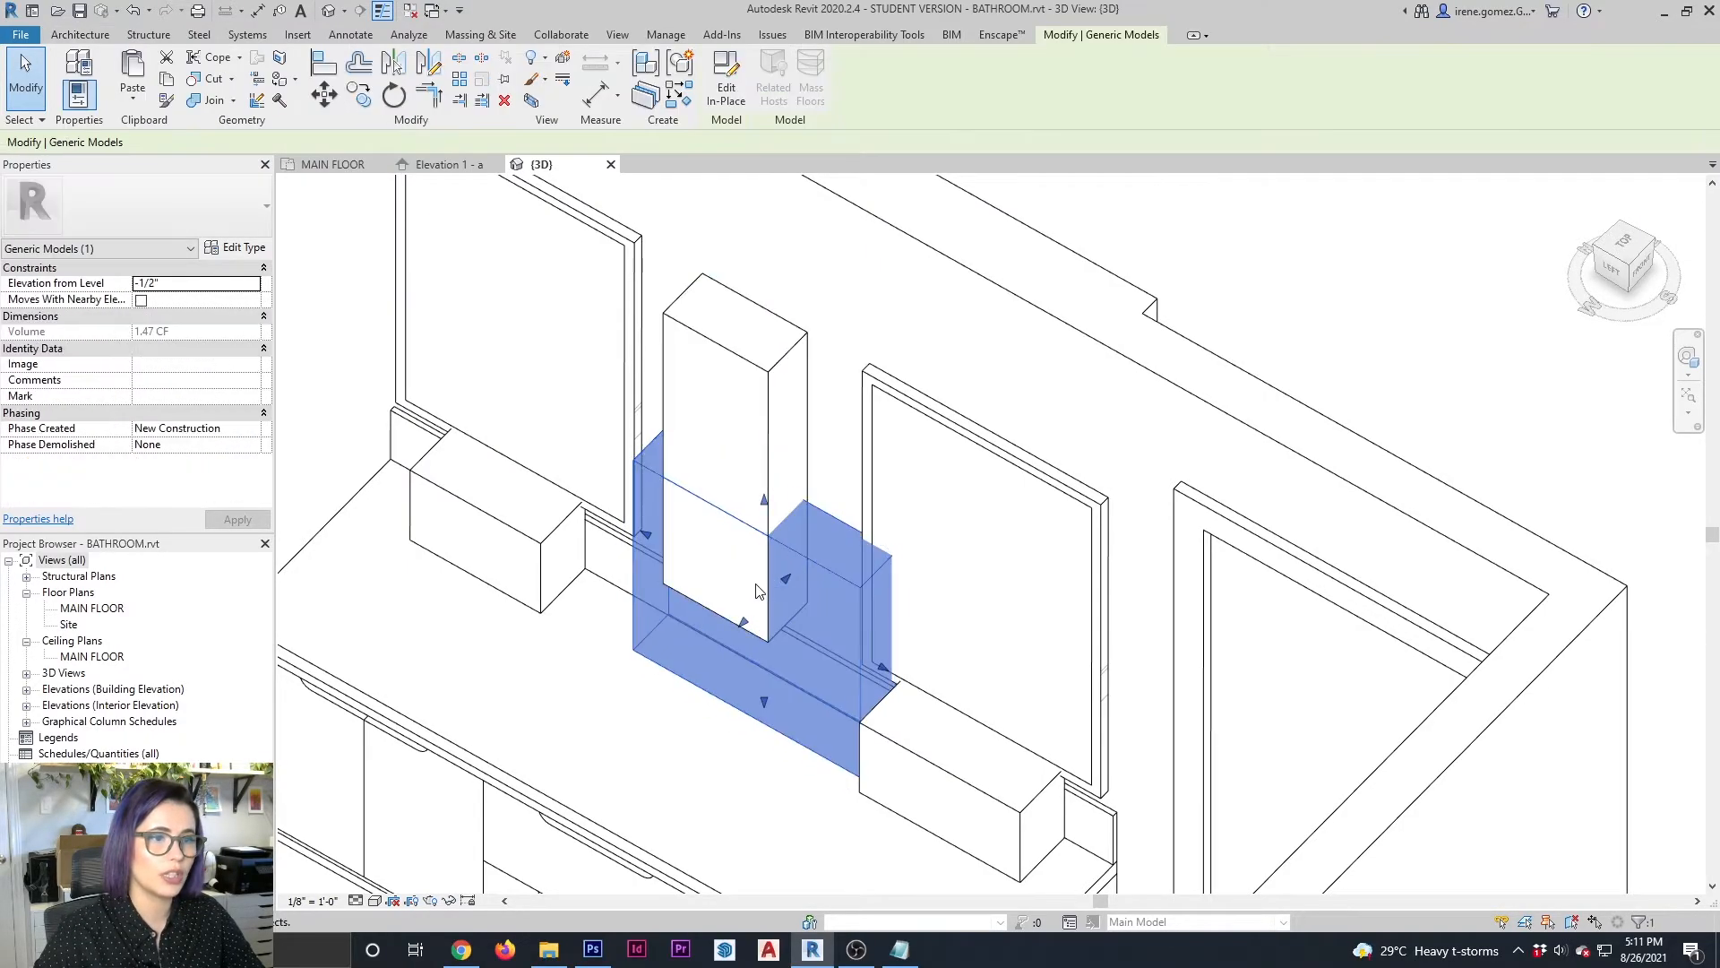
pyautogui.moveTo(749, 619); pyautogui.dragTo(740, 626)
pyautogui.press('Escape')
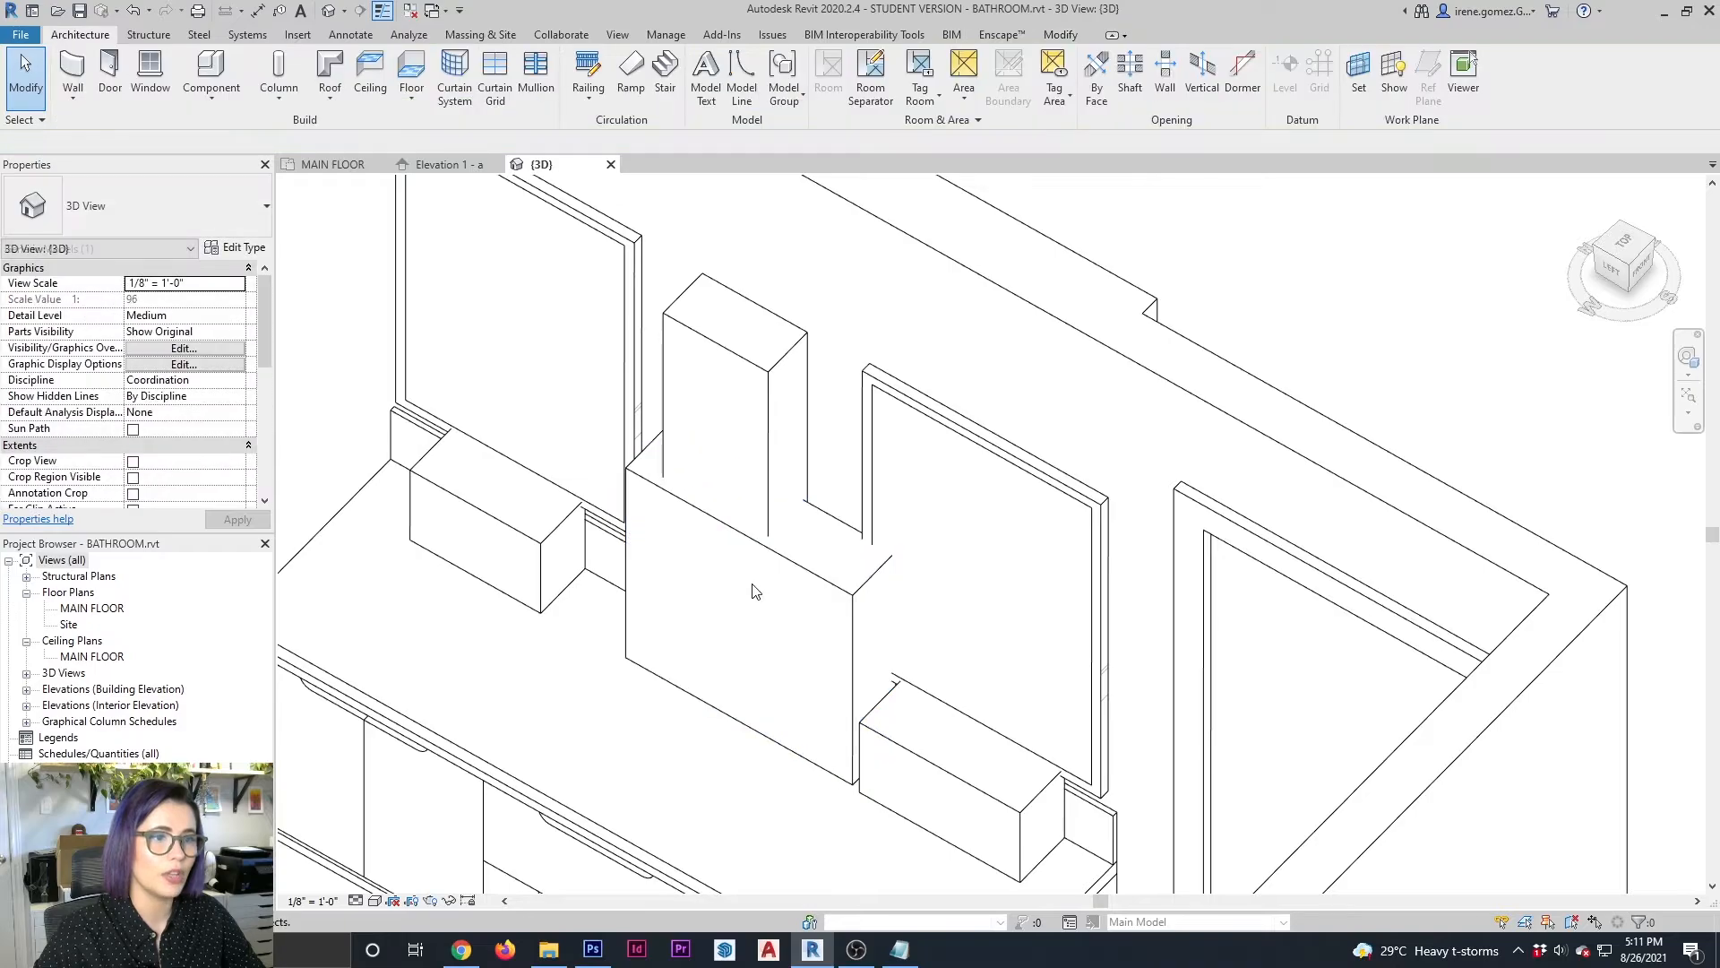
pyautogui.click(476, 166)
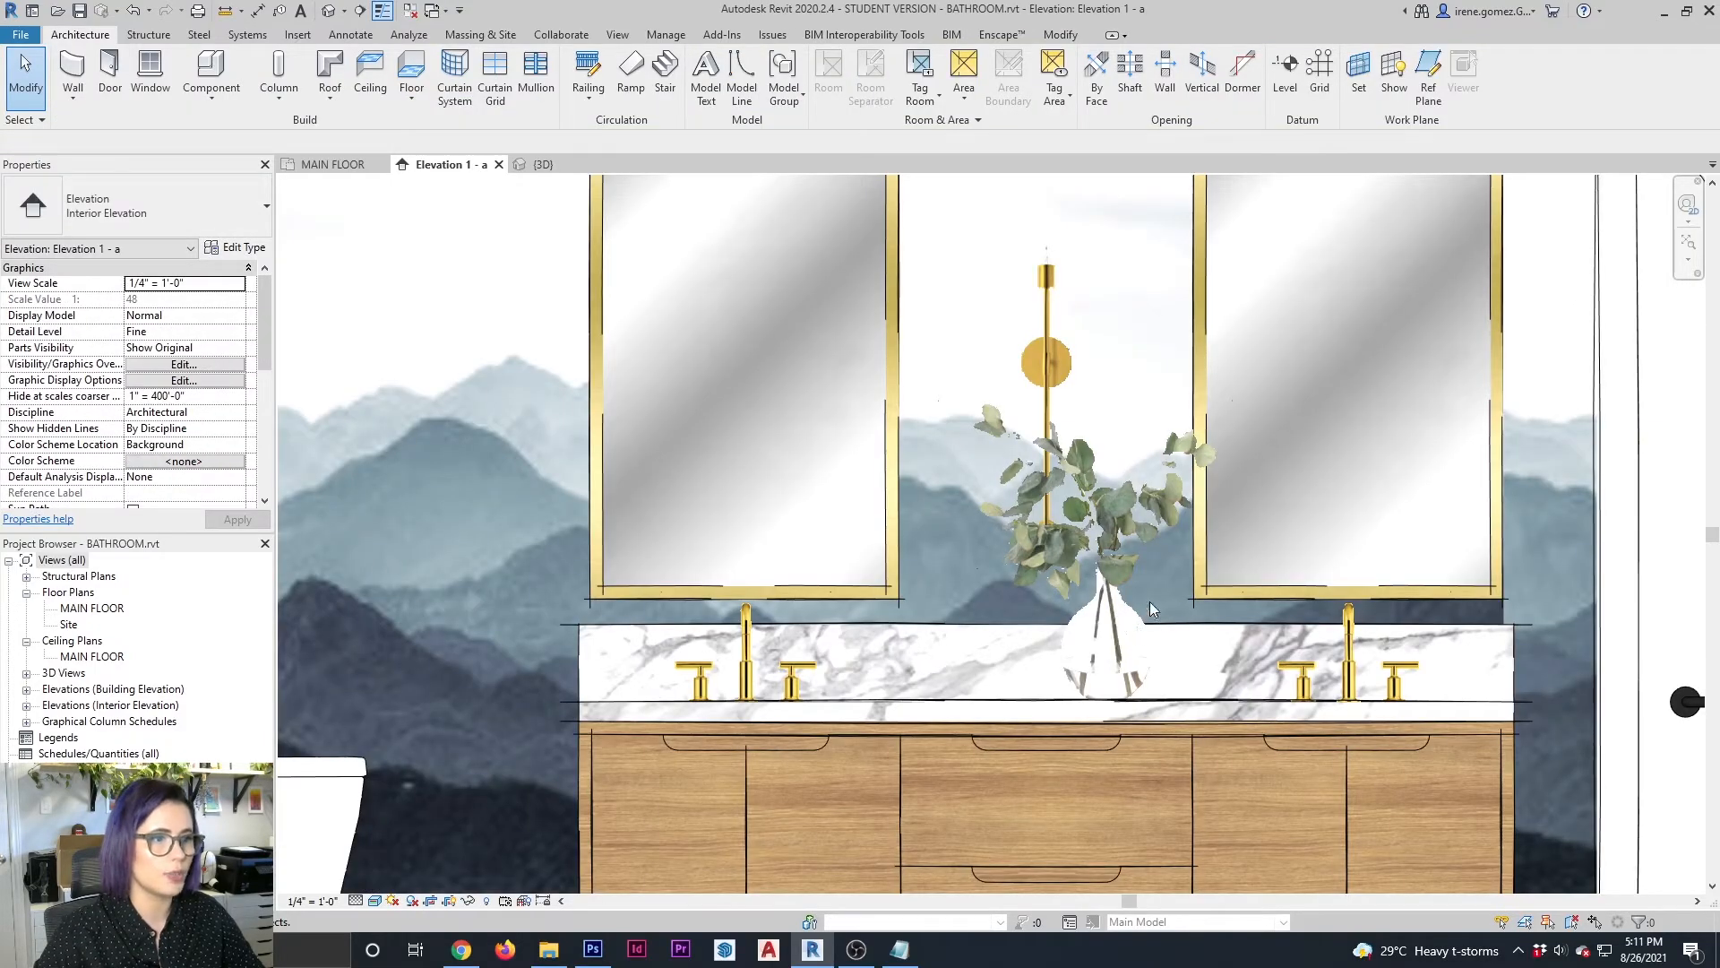
pyautogui.scroll(-1, 849, 580)
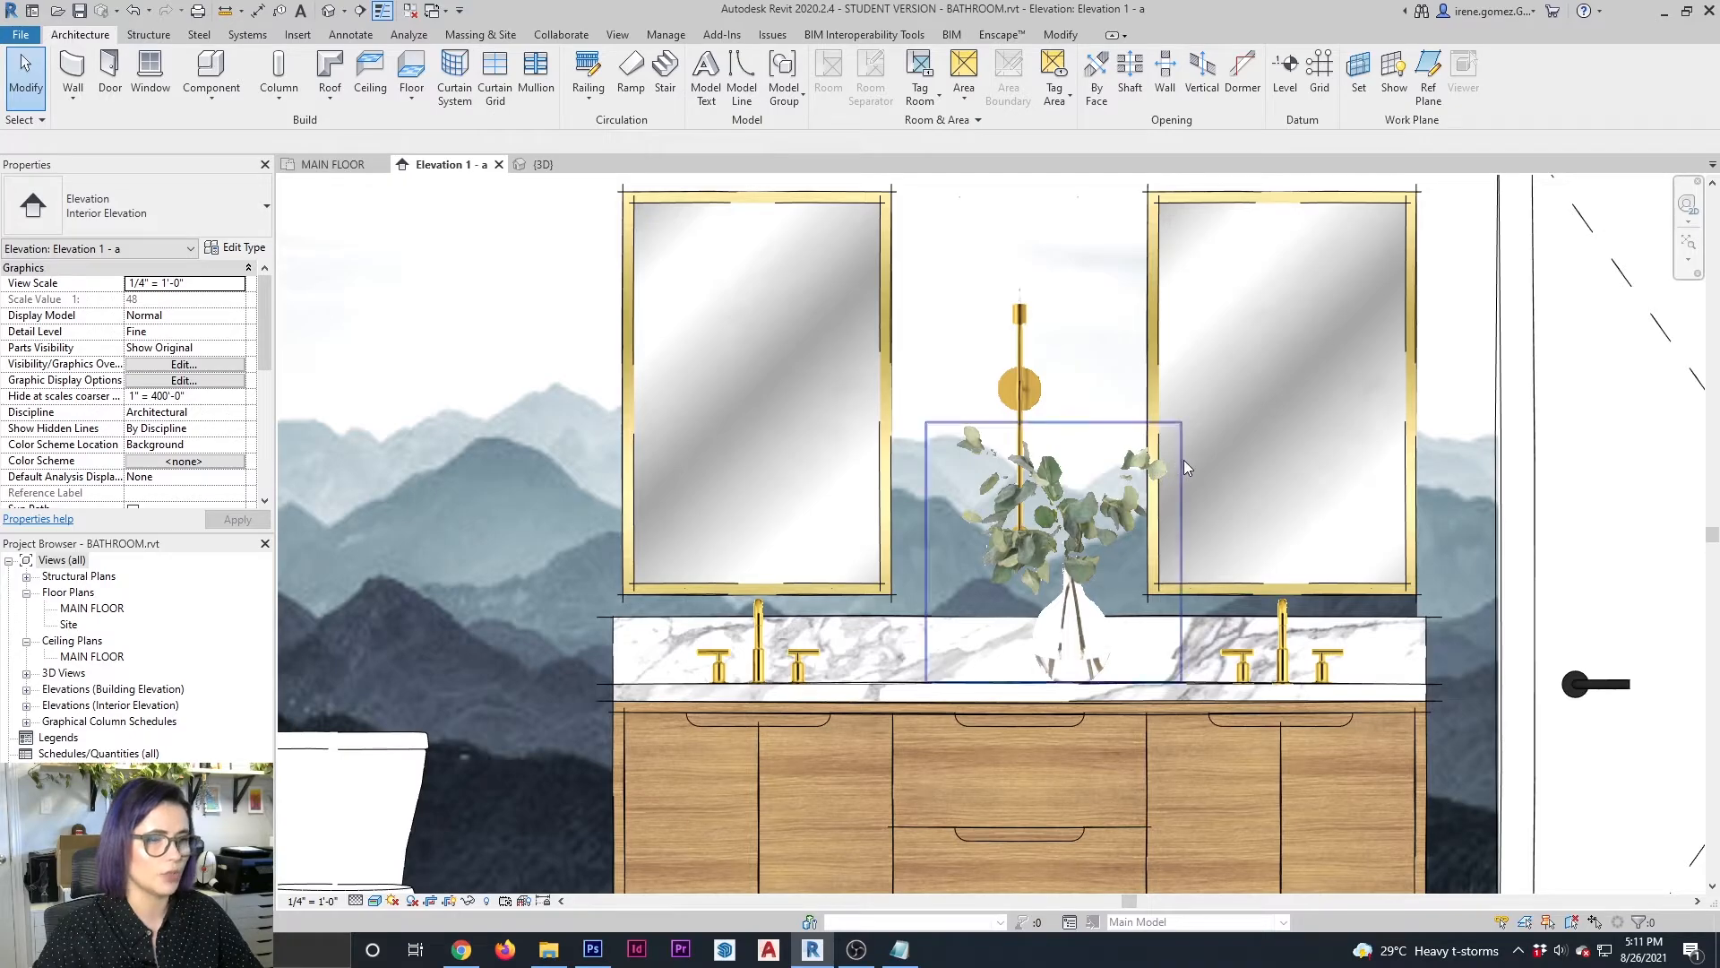
pyautogui.click(1185, 458)
pyautogui.press('Escape')
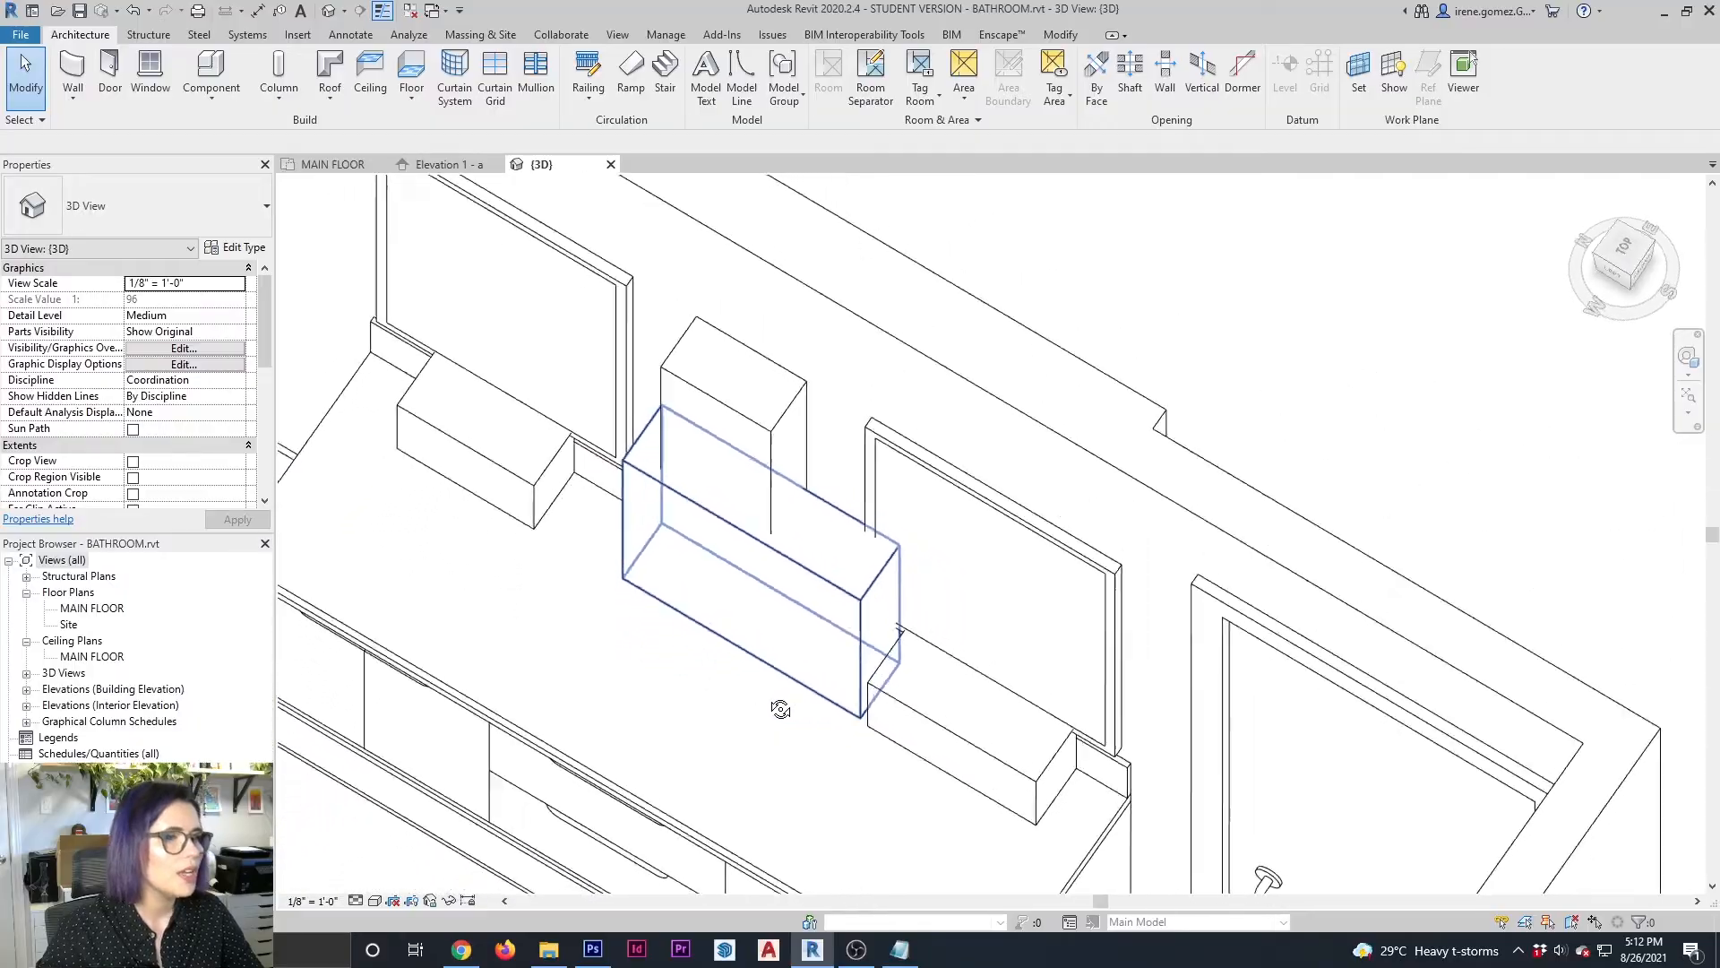
# In the 3D view, copy the vase block about 18 1/4" along the countertop toward the left faucet
pyautogui.keyDown('shift'); pyautogui.moveTo(779, 711); pyautogui.dragTo(813, 707, button='middle'); pyautogui.keyUp('shift')
pyautogui.moveTo(613, 634); pyautogui.dragTo(711, 599, button='middle')
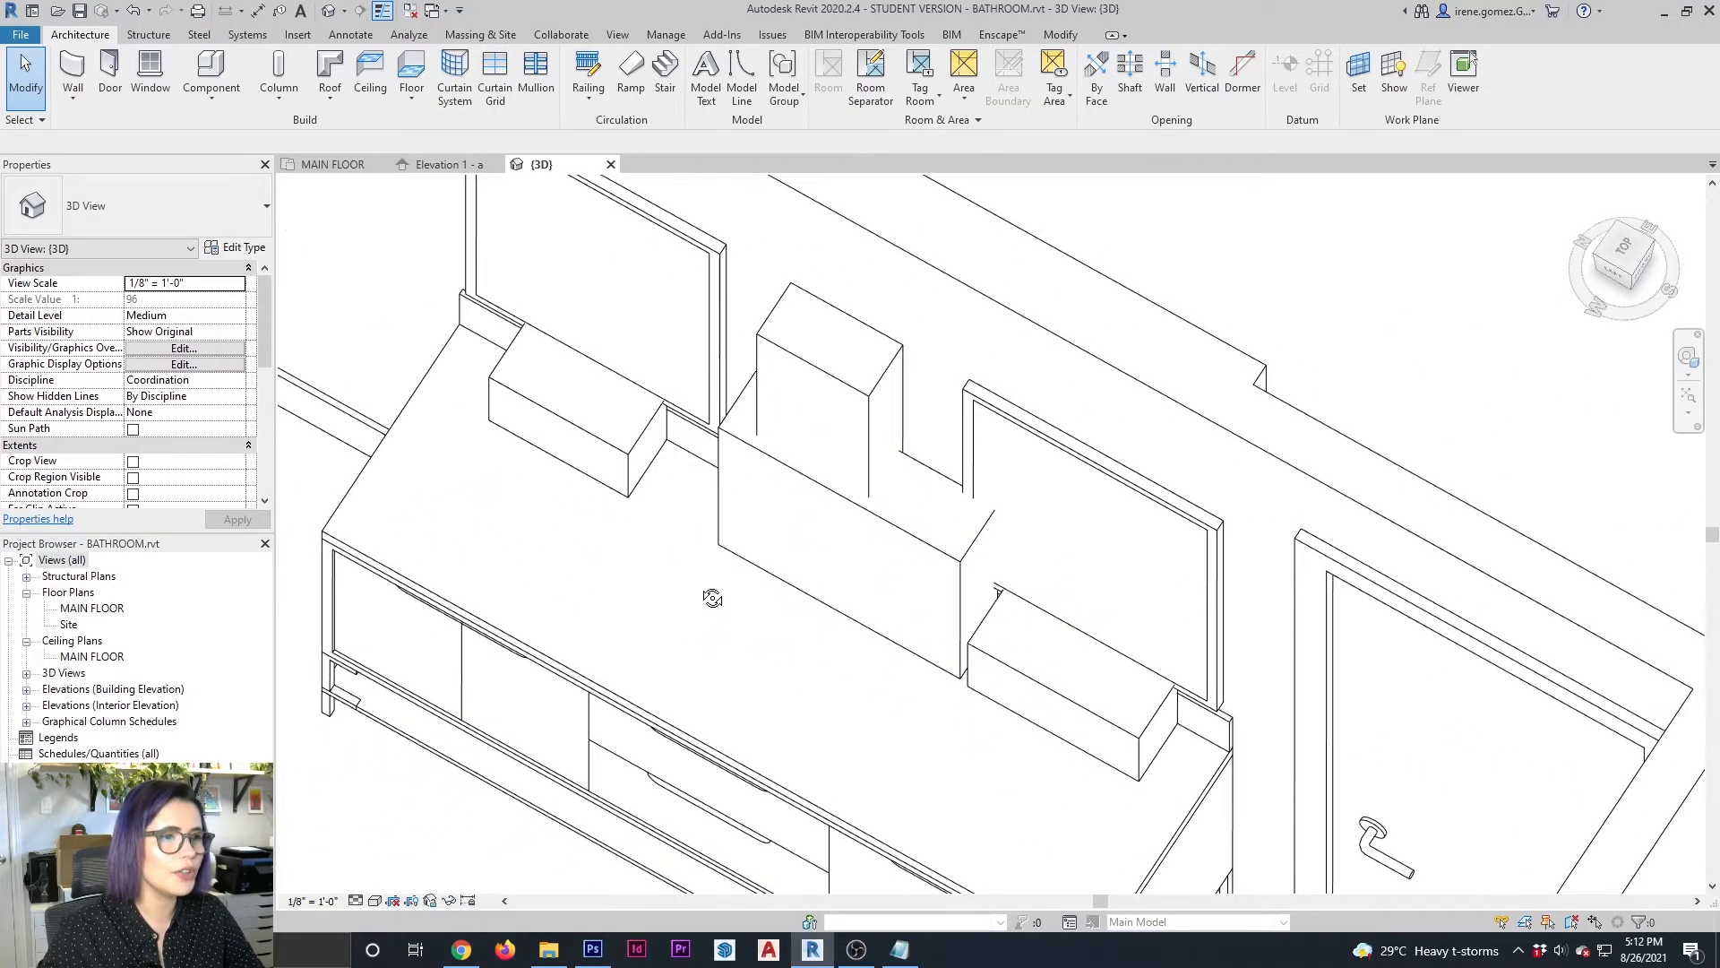
pyautogui.click(894, 527)
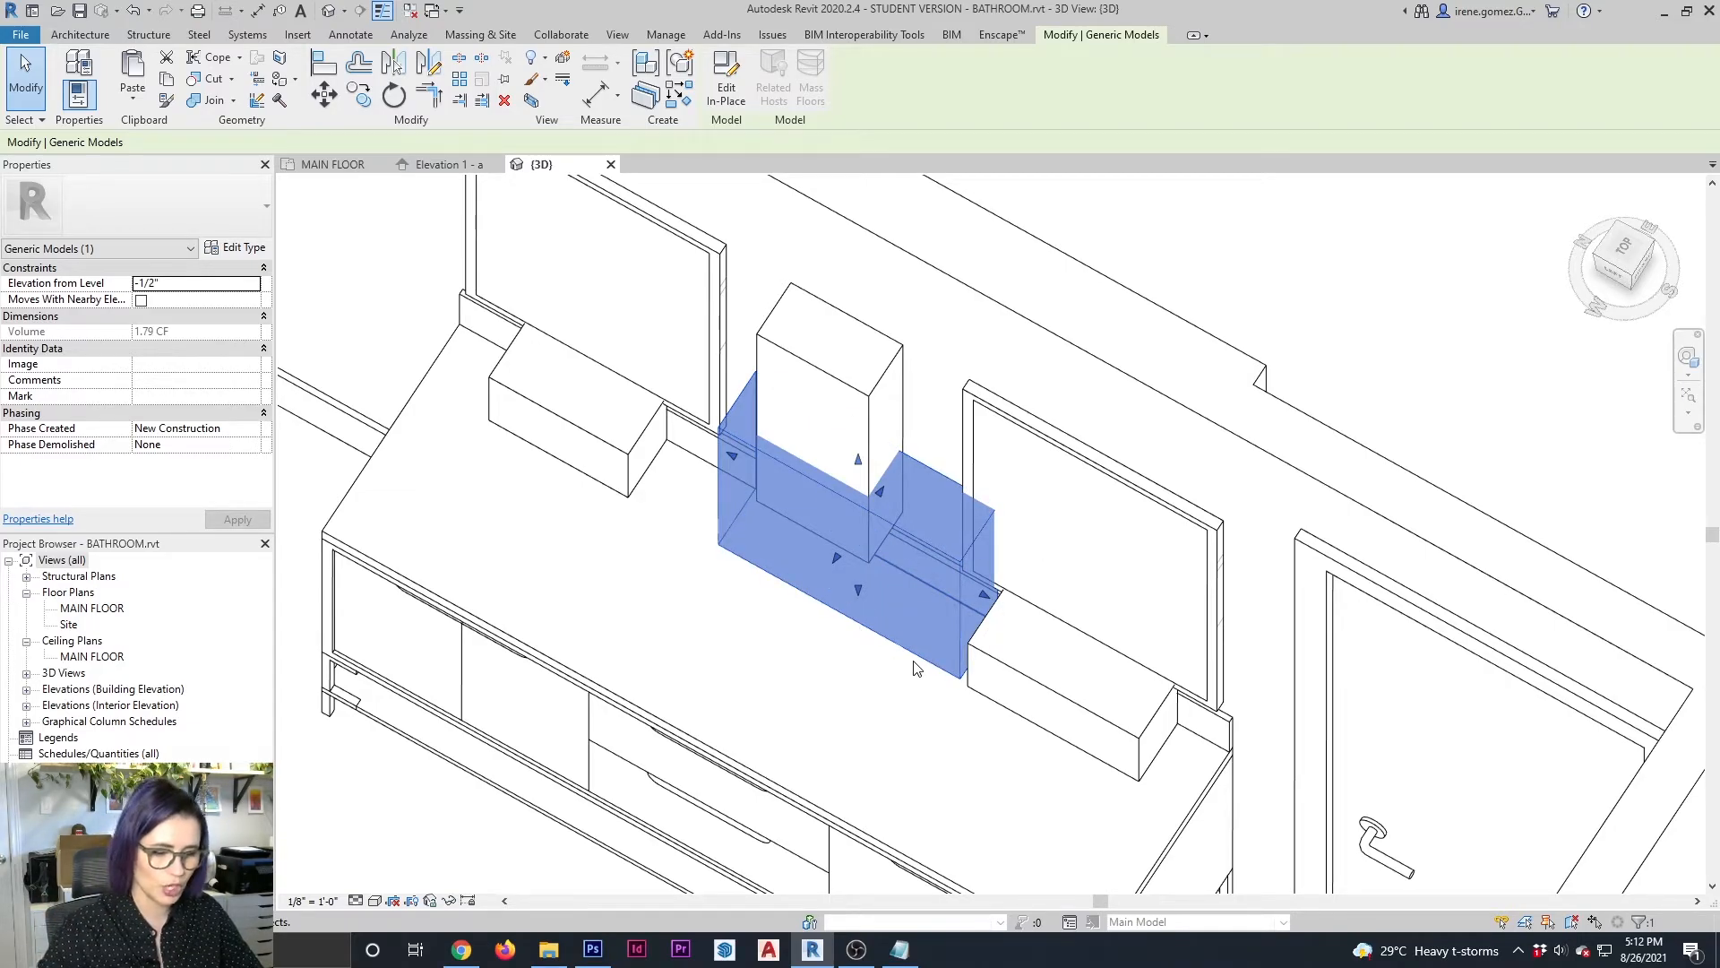
pyautogui.keyDown('shift'); pyautogui.moveTo(901, 620); pyautogui.dragTo(968, 645, button='middle'); pyautogui.keyUp('shift')
pyautogui.moveTo(970, 654); pyautogui.dragTo(838, 651)
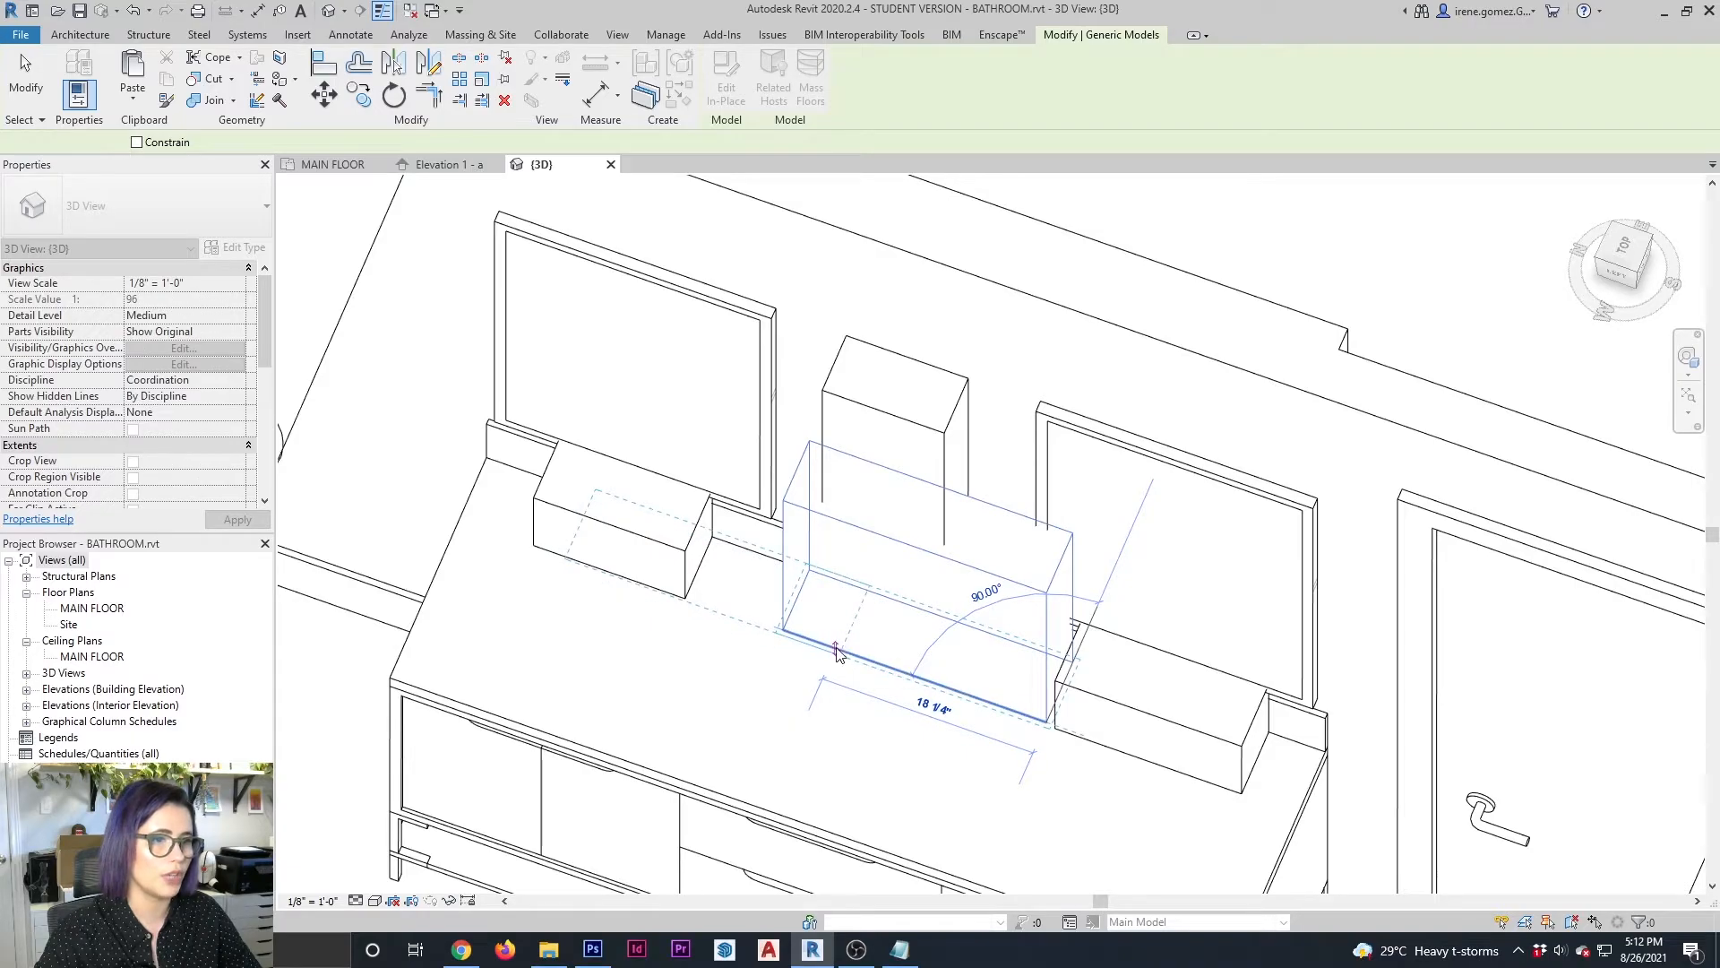
pyautogui.click(836, 647)
pyautogui.press('Escape')
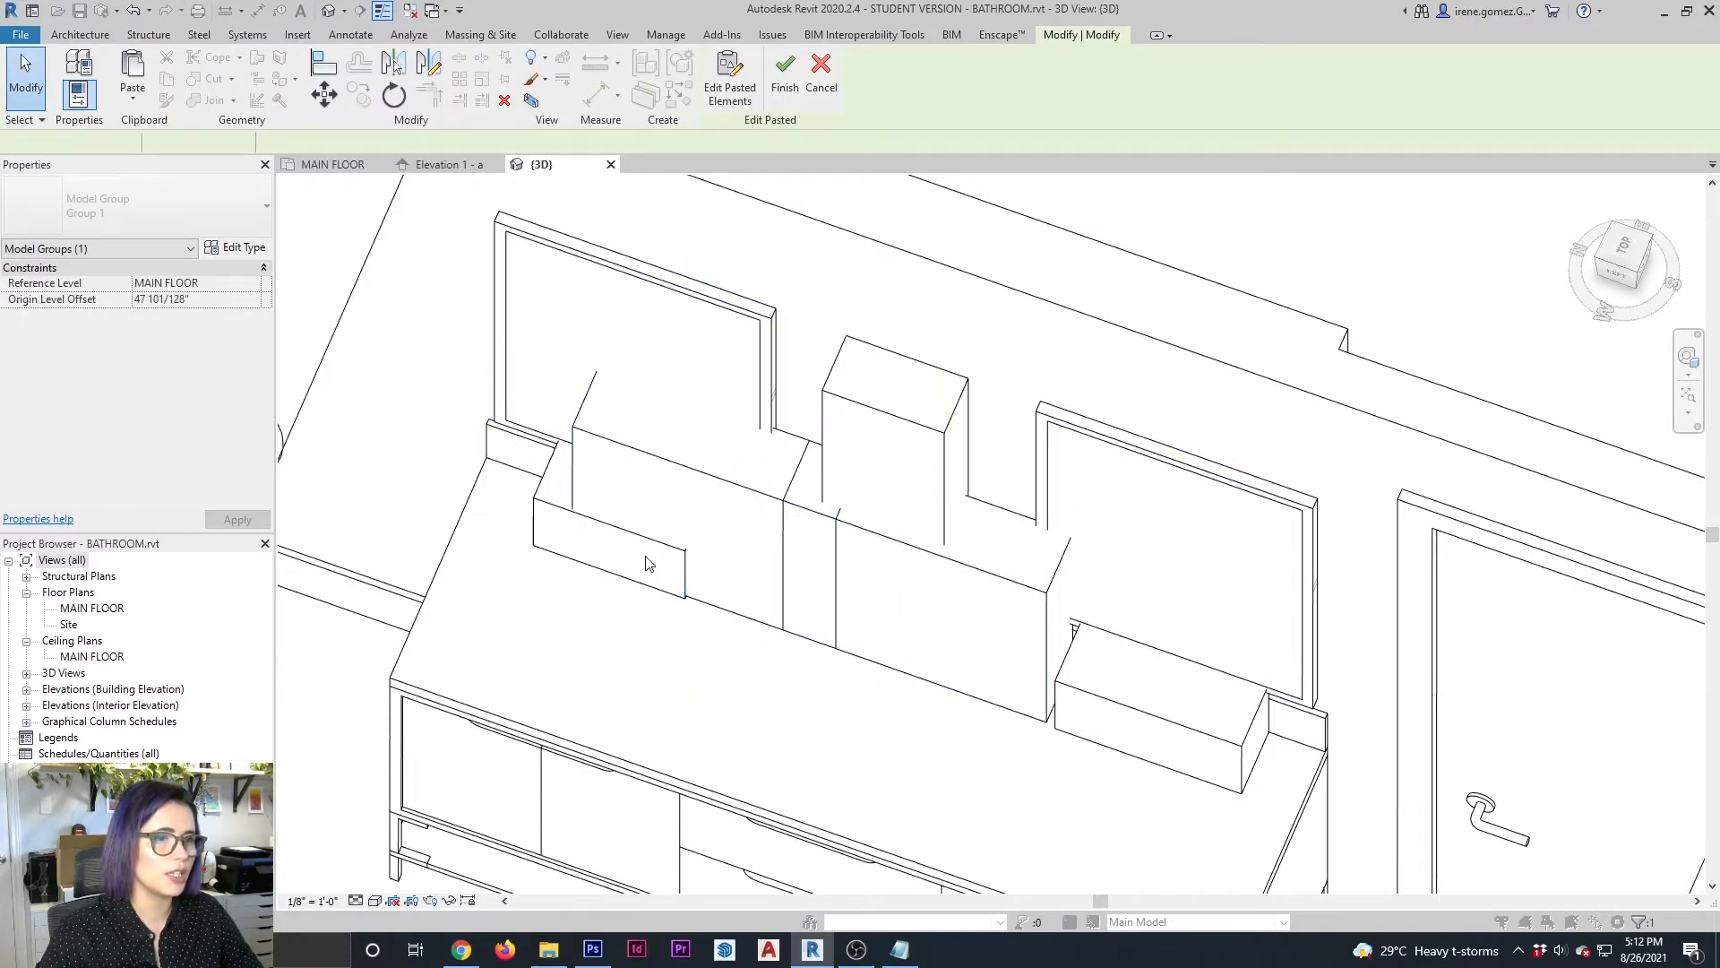
# Shrink the copied block in width, height and depth to a small box between the left faucet and the vase block
pyautogui.keyDown('shift'); pyautogui.moveTo(785, 558); pyautogui.dragTo(778, 518, button='middle'); pyautogui.keyUp('shift')
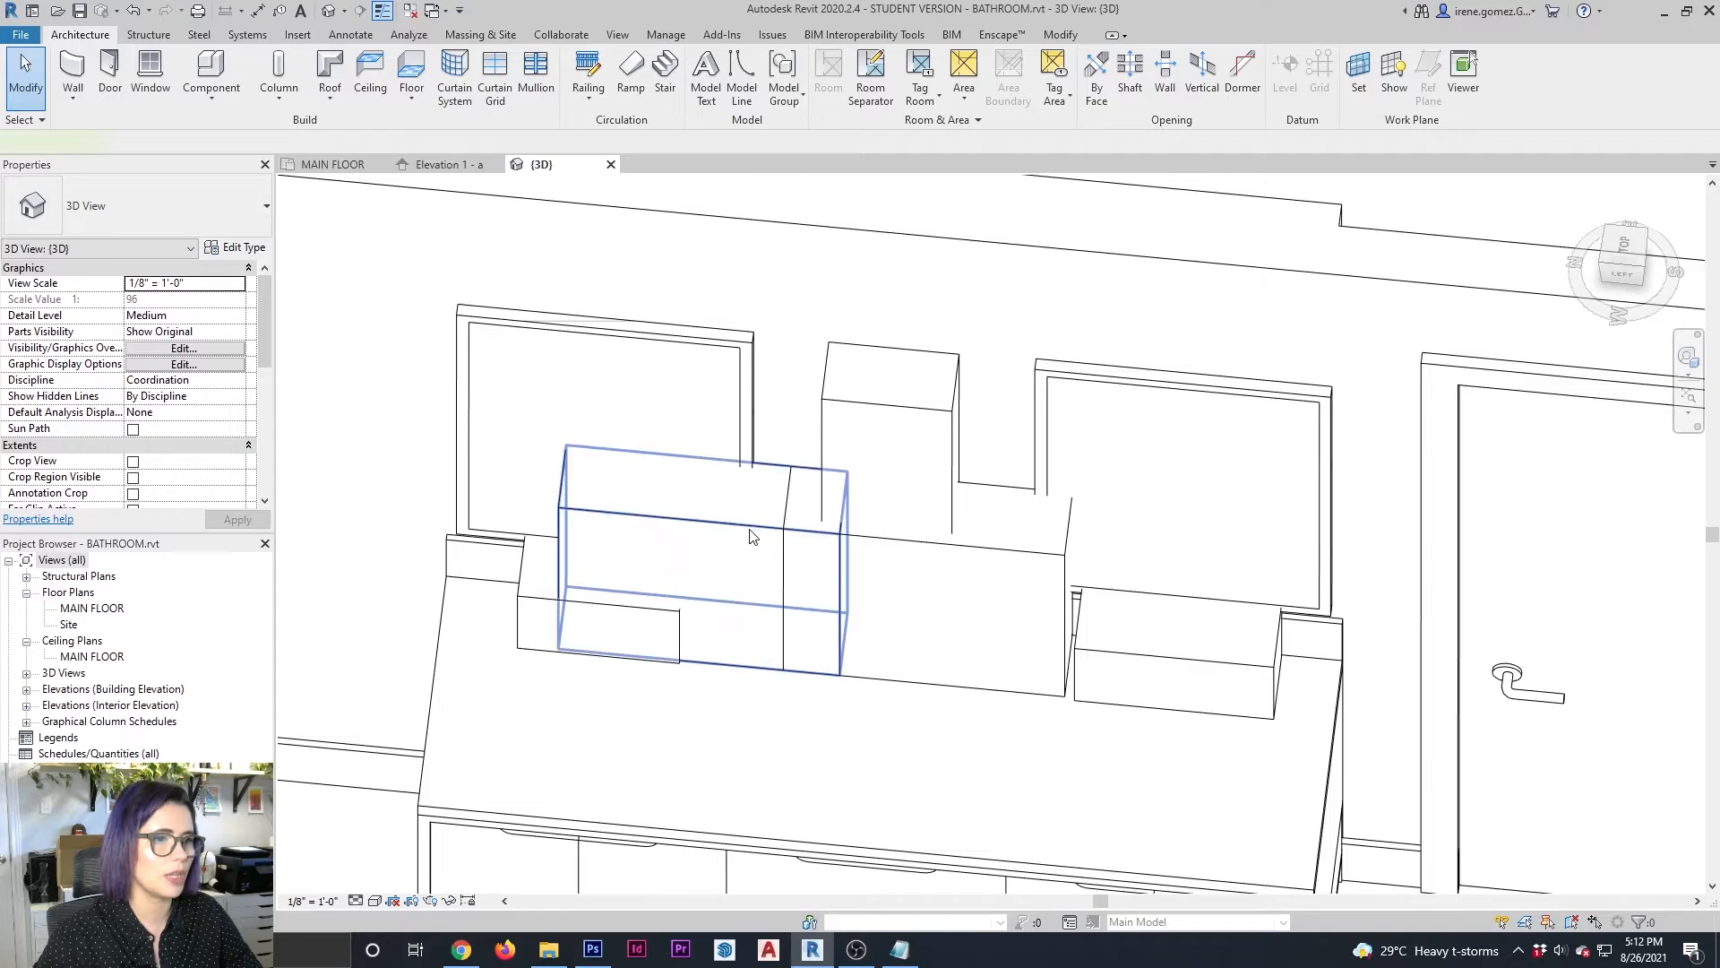
pyautogui.click(757, 533)
pyautogui.moveTo(556, 547); pyautogui.dragTo(781, 619)
pyautogui.keyDown('shift'); pyautogui.moveTo(918, 659); pyautogui.dragTo(950, 573, button='middle'); pyautogui.keyUp('shift')
pyautogui.moveTo(796, 475); pyautogui.dragTo(781, 567)
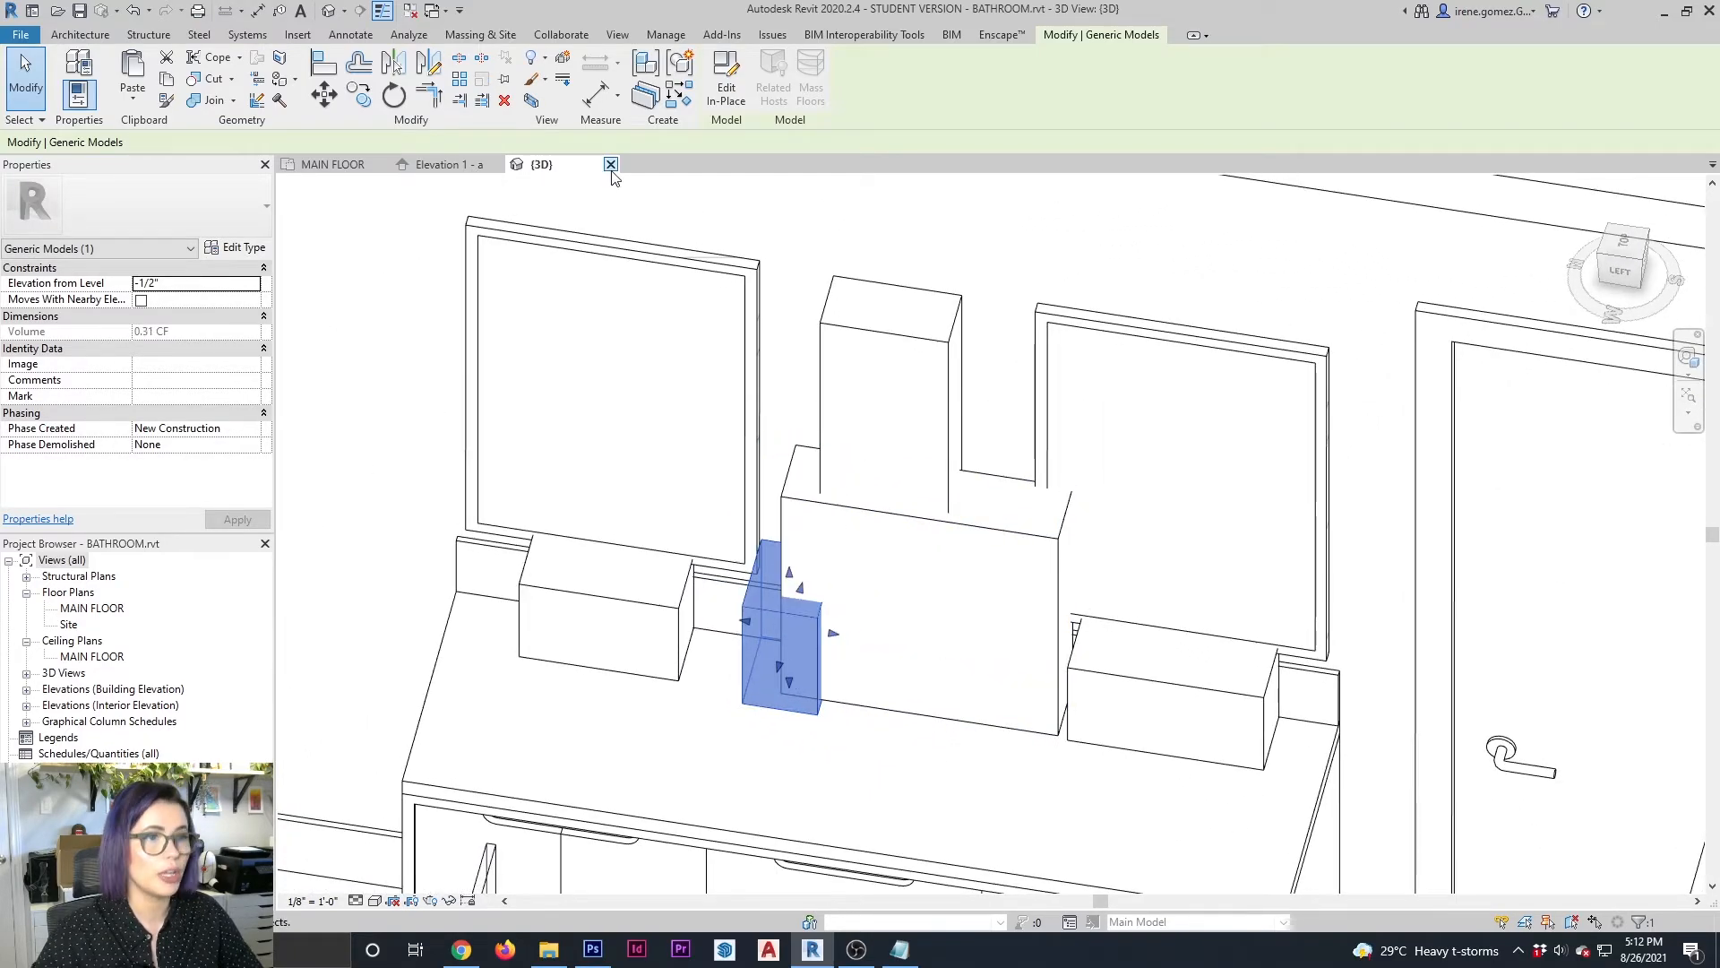
# From Elevation 1 - a, create a material named SOAP BOTTLE and assign the amber pump bottle image to its appearance
pyautogui.click(443, 172)
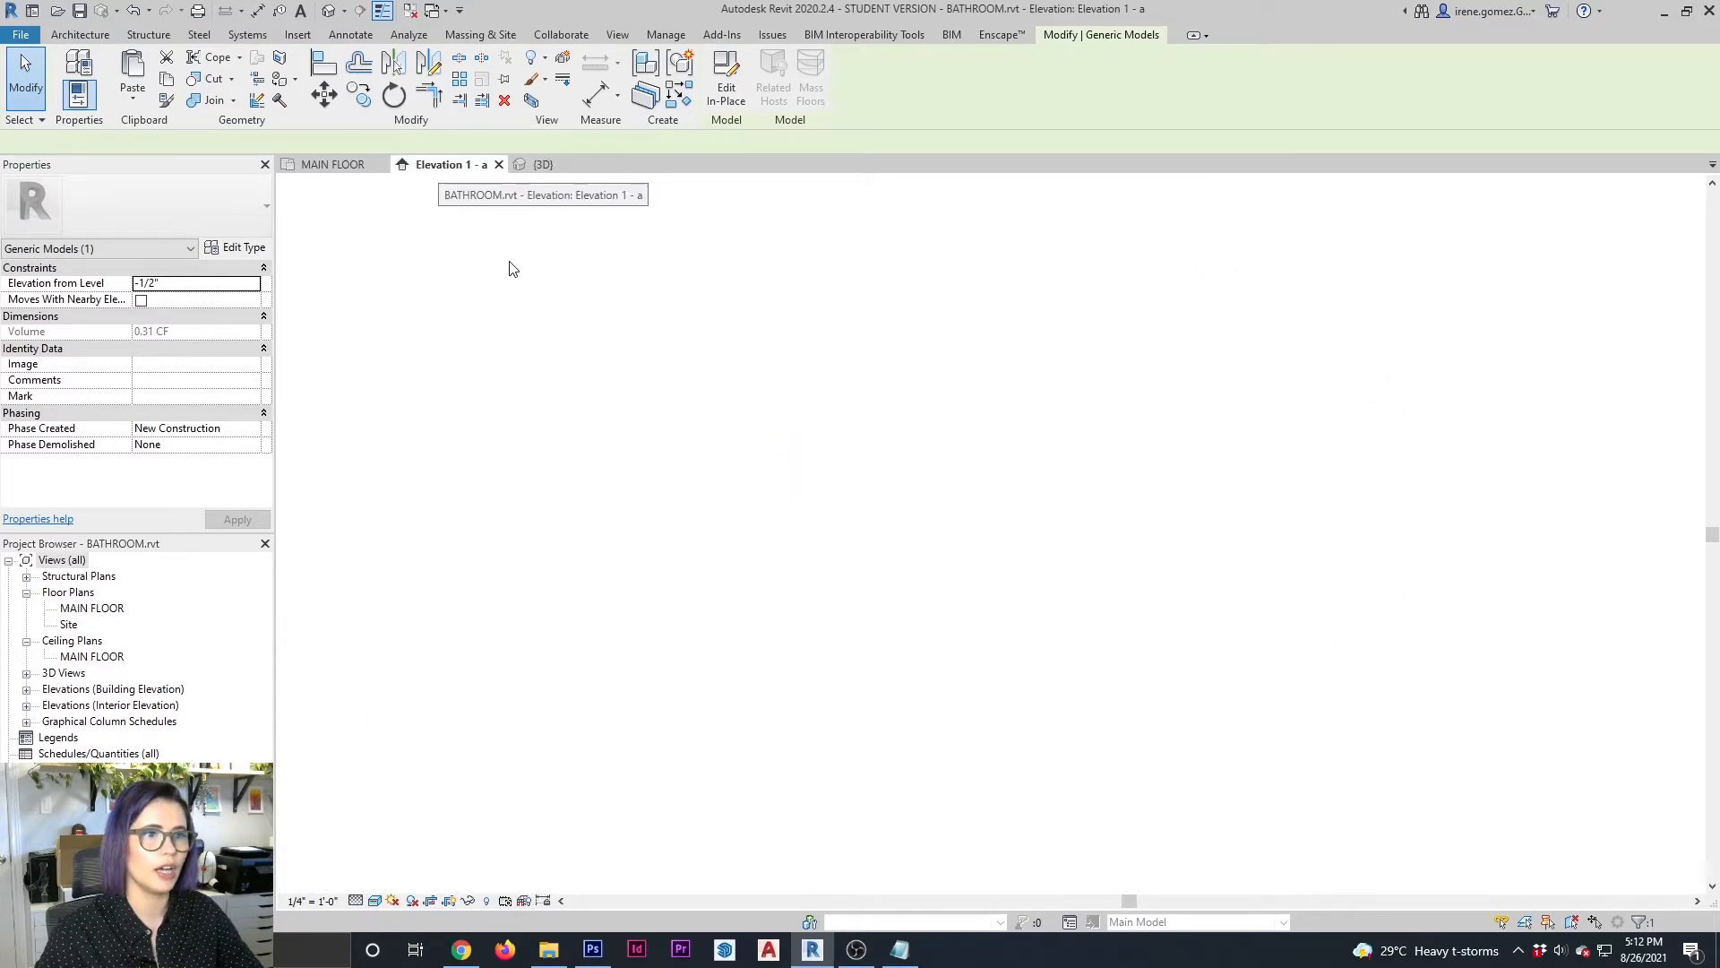
pyautogui.moveTo(948, 593); pyautogui.dragTo(1073, 524, button='middle')
pyautogui.click(666, 34)
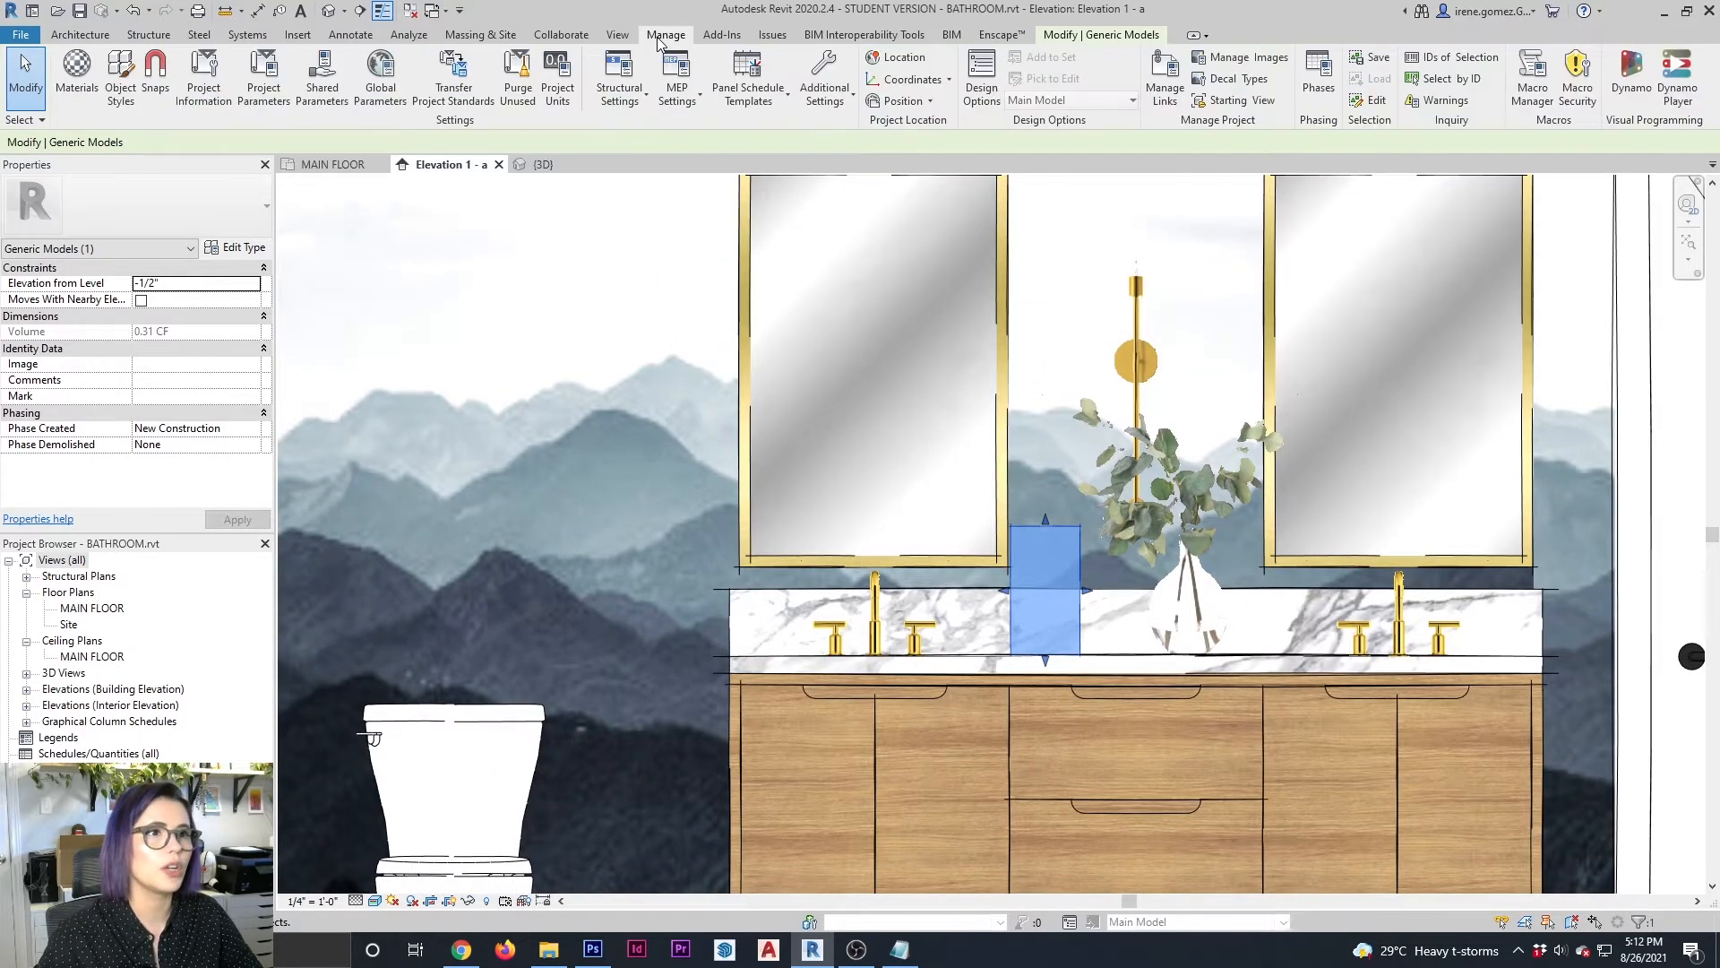
pyautogui.click(77, 81)
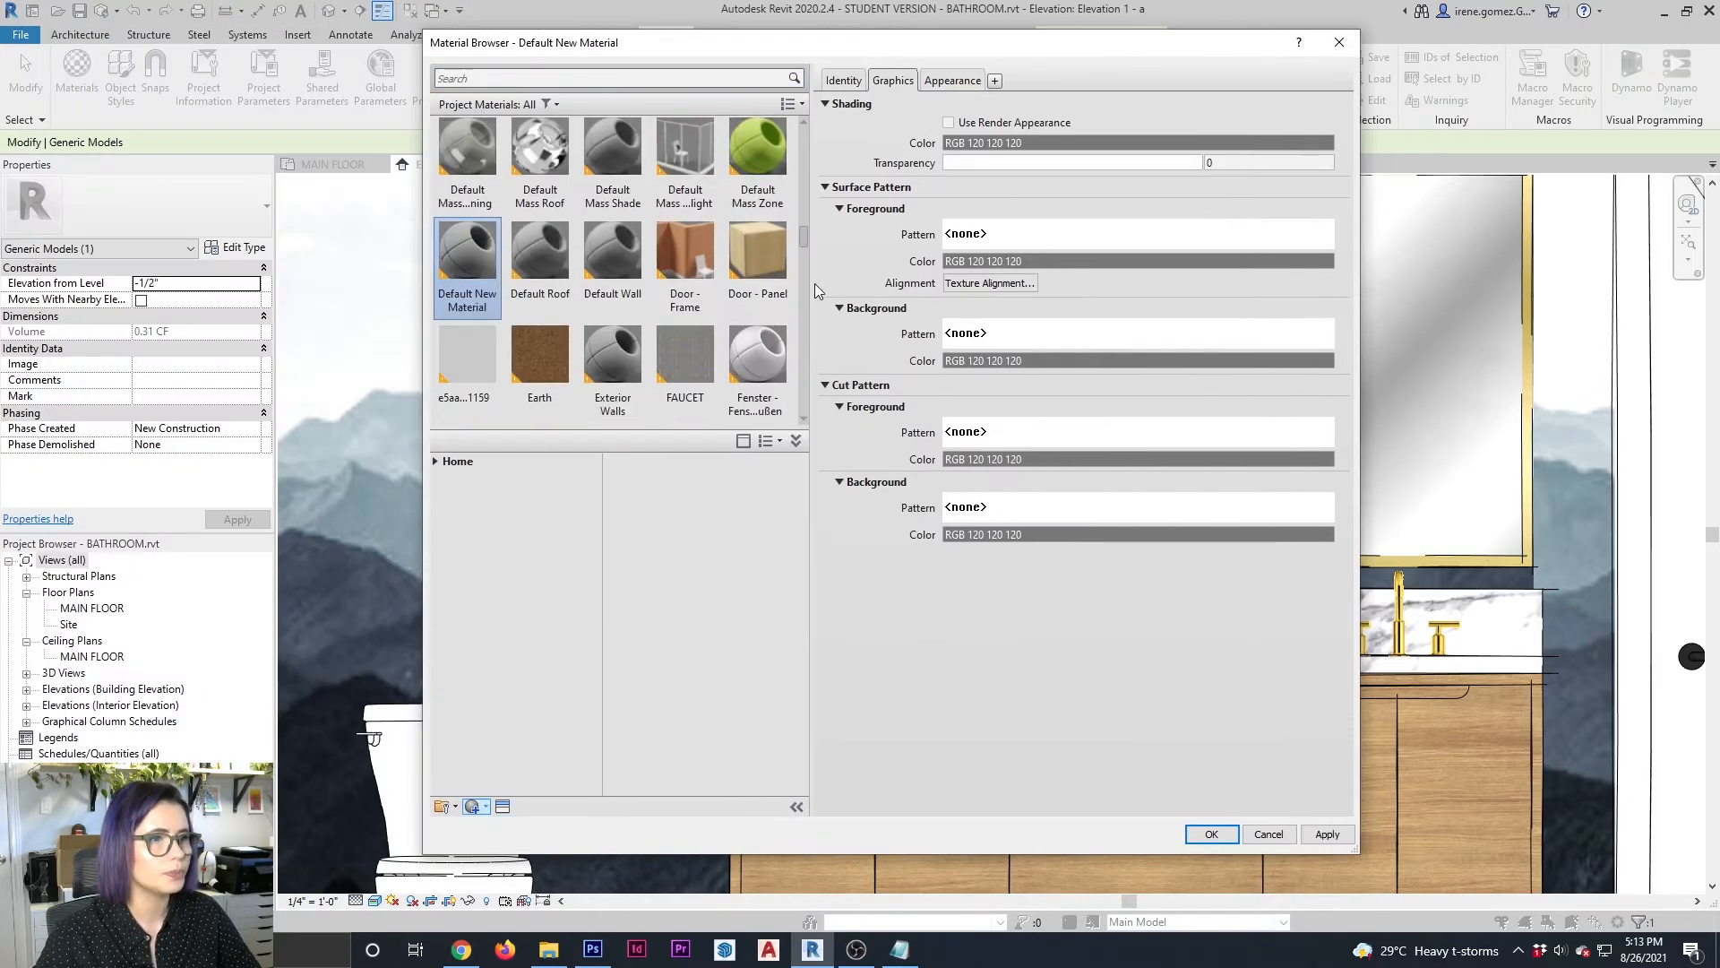
pyautogui.click(844, 79)
pyautogui.tripleClick(1138, 106)
pyautogui.write('SOAP BOTTLE')
pyautogui.click(952, 80)
pyautogui.click(1134, 309)
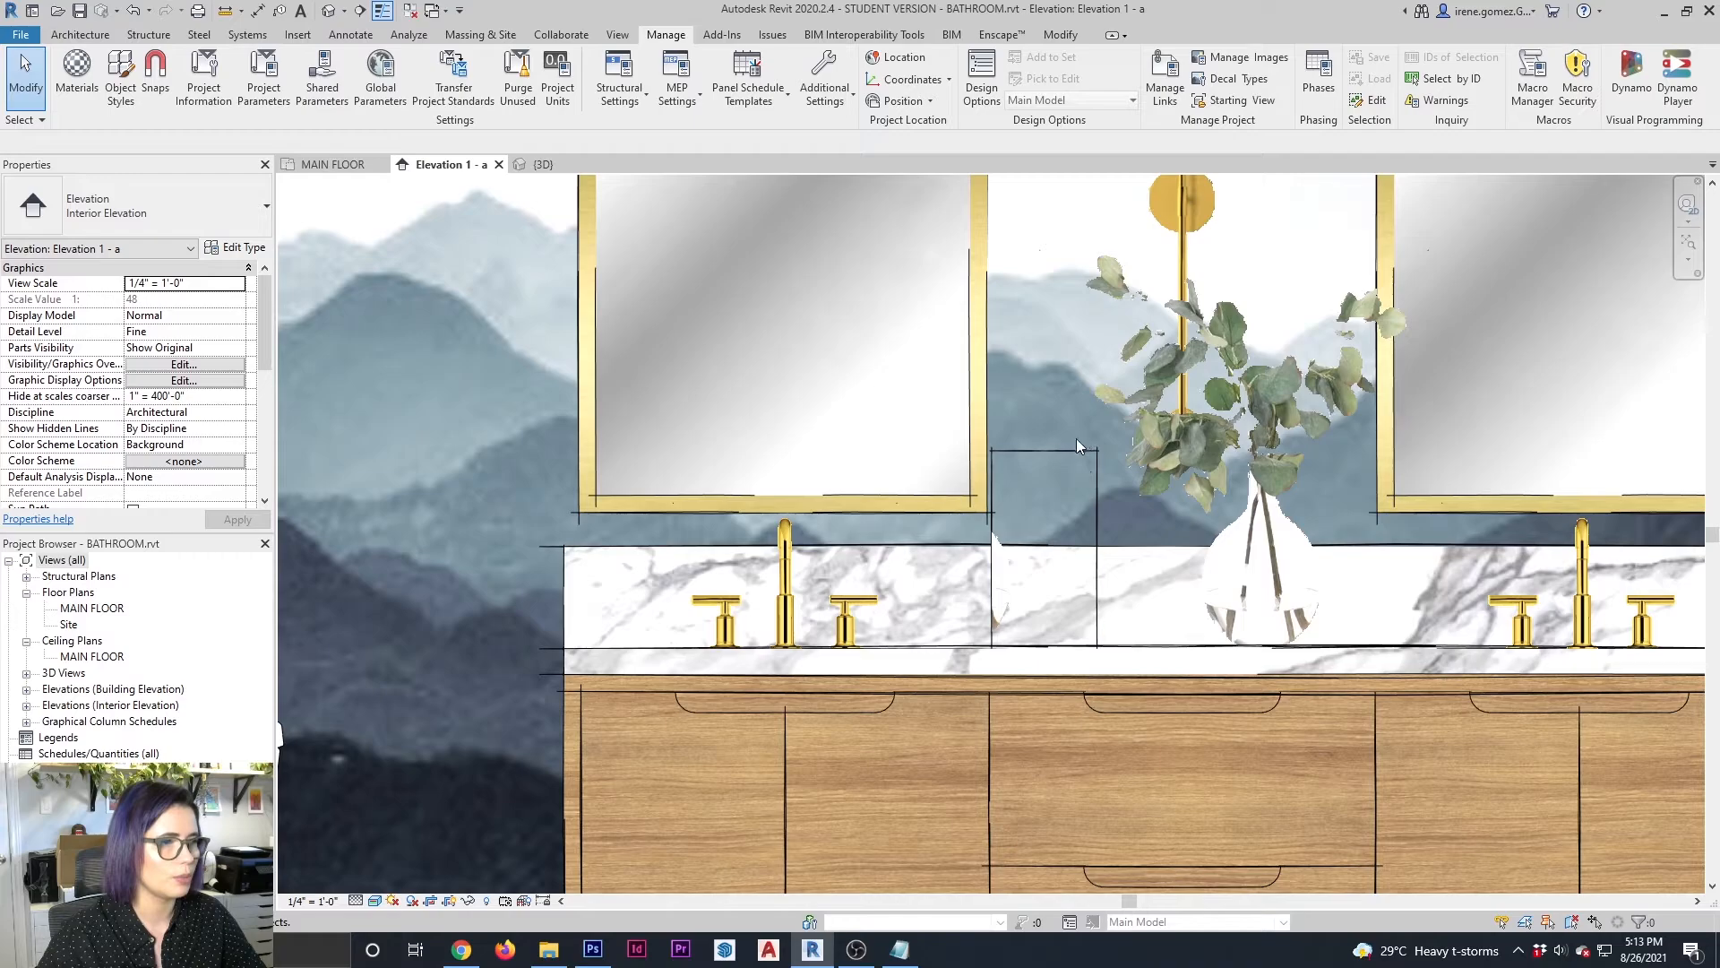
# Assign the SOAP BOTTLE material to the small block's extrusion and finish the in-place model
pyautogui.doubleClick(1078, 449)
pyautogui.click(1077, 450)
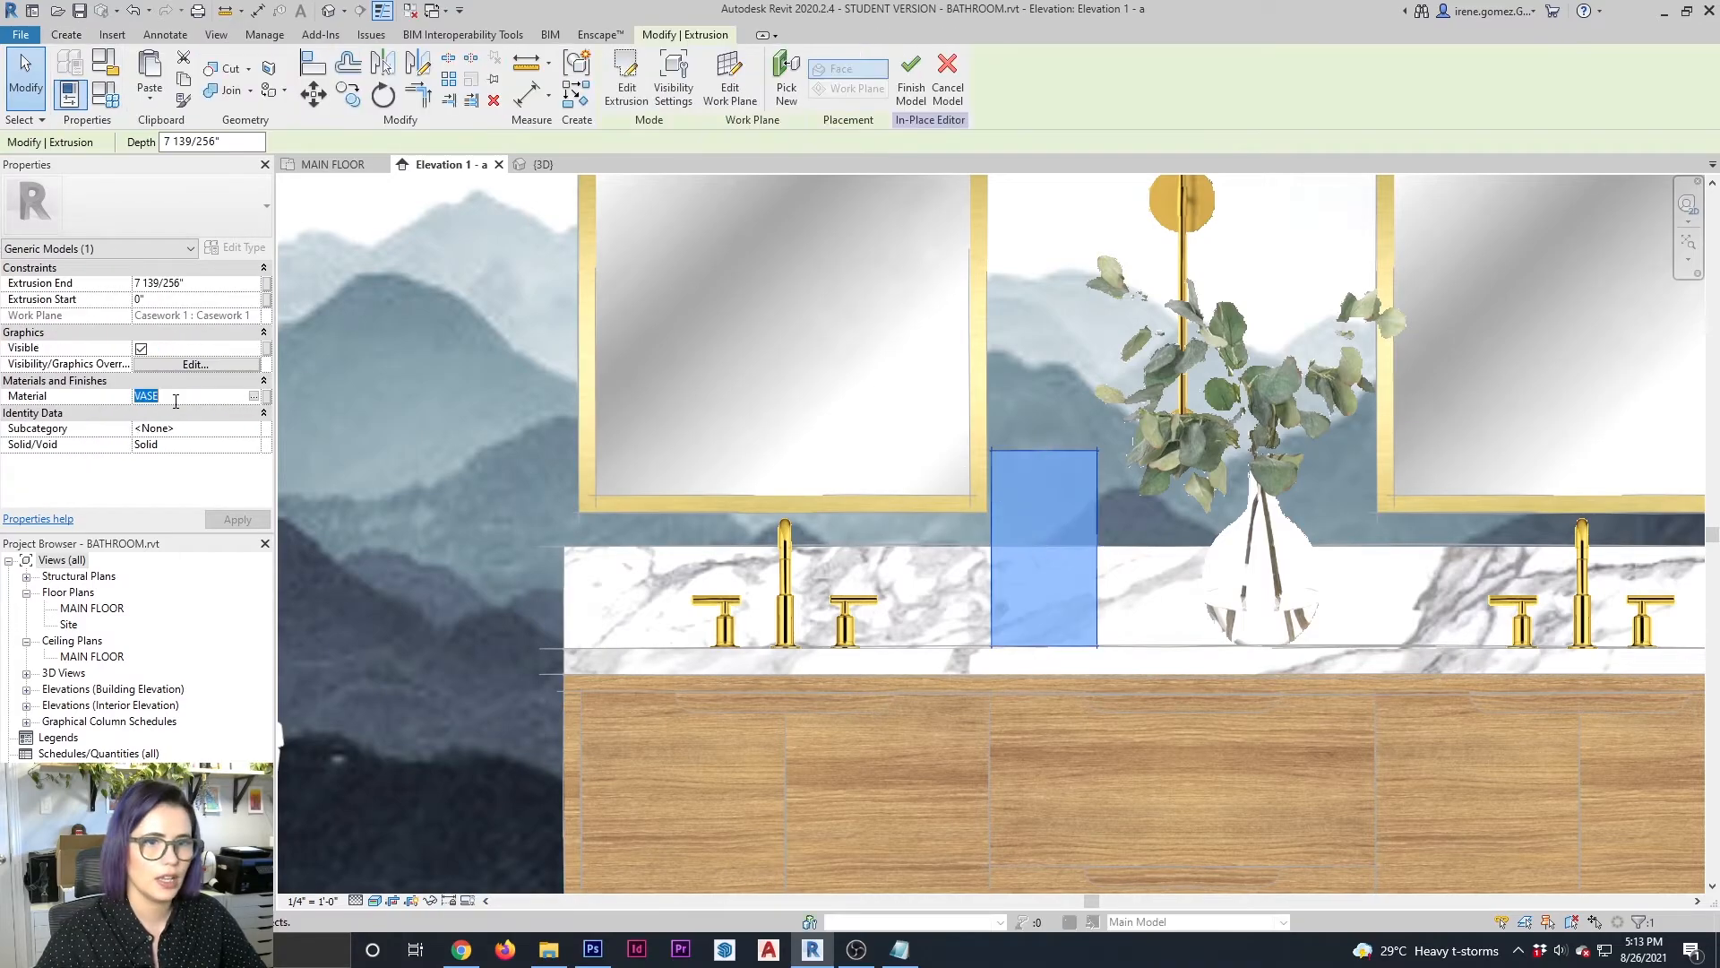
pyautogui.click(1116, 403)
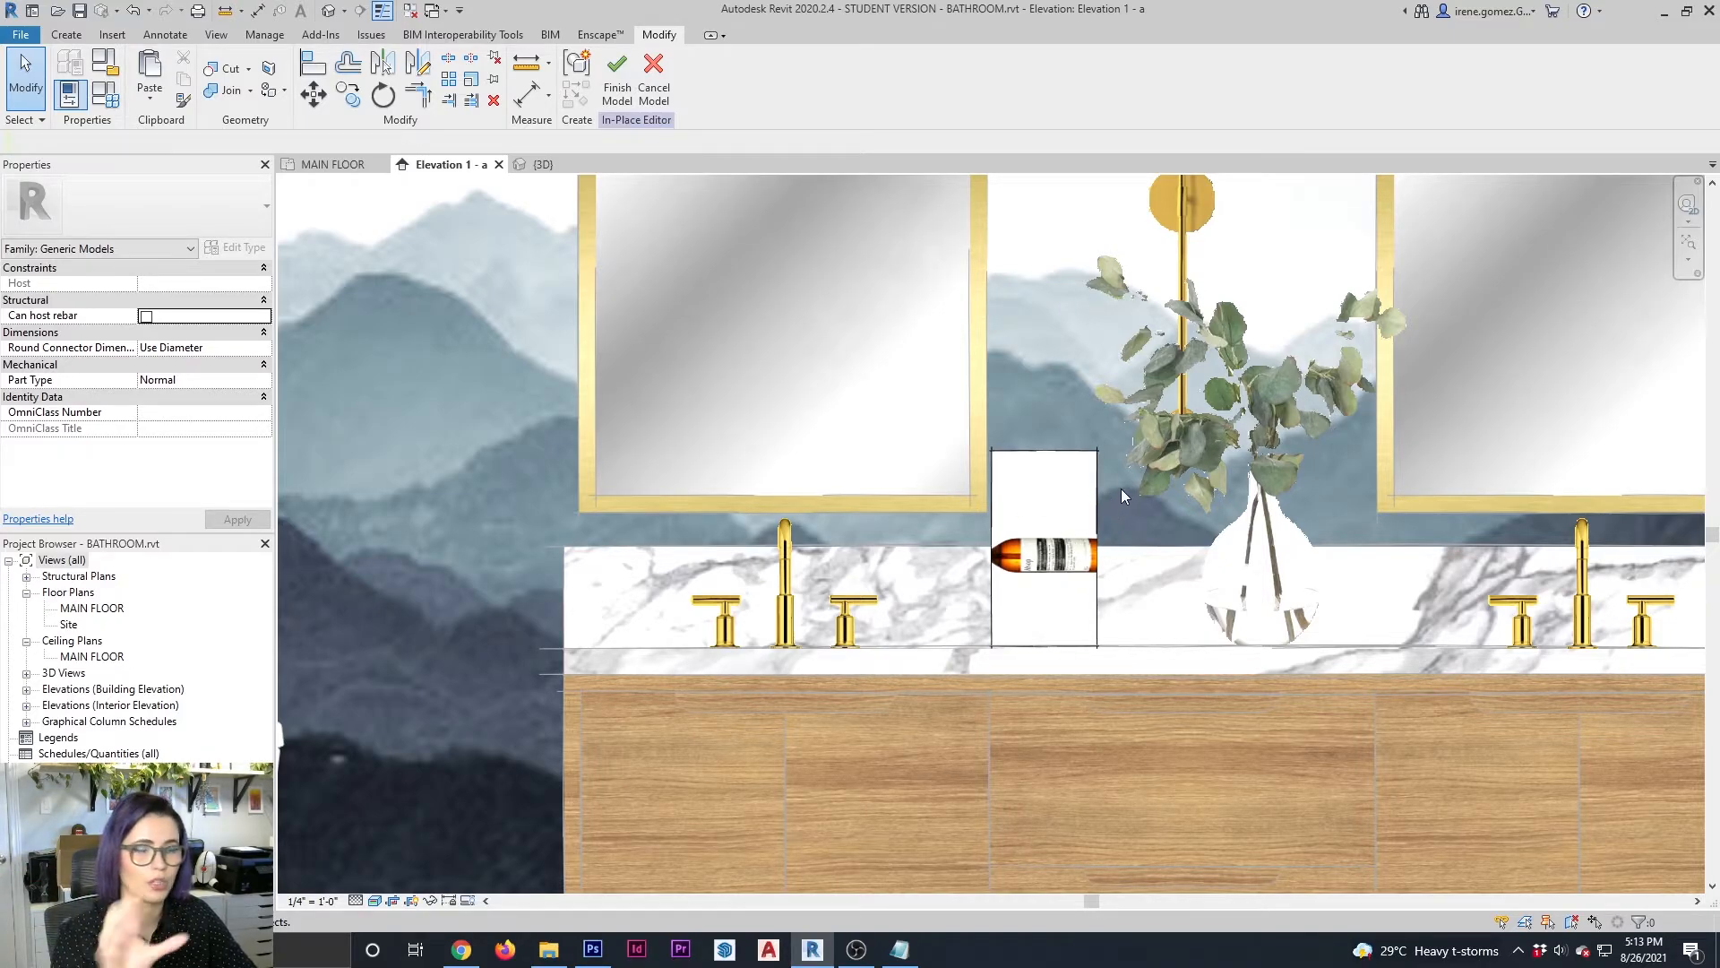
pyautogui.click(617, 87)
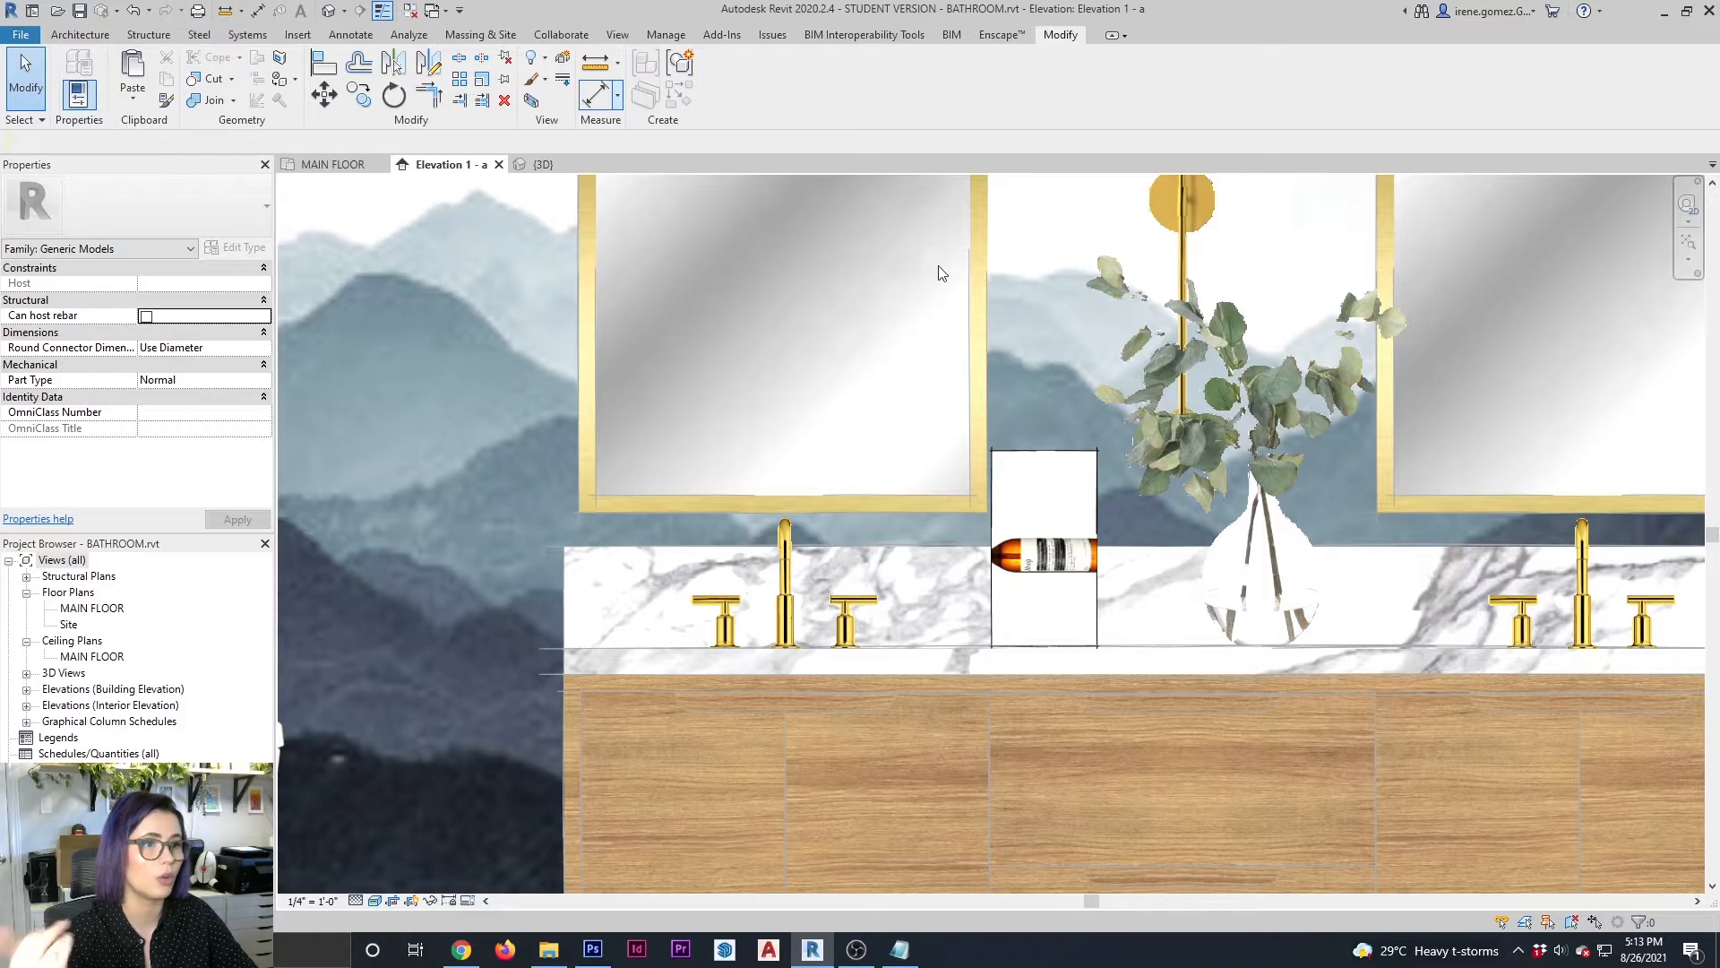
# Reopen the SOAP BOTTLE material's appearance and set its preview scene to a cube
pyautogui.moveTo(983, 514); pyautogui.dragTo(1147, 508, button='middle')
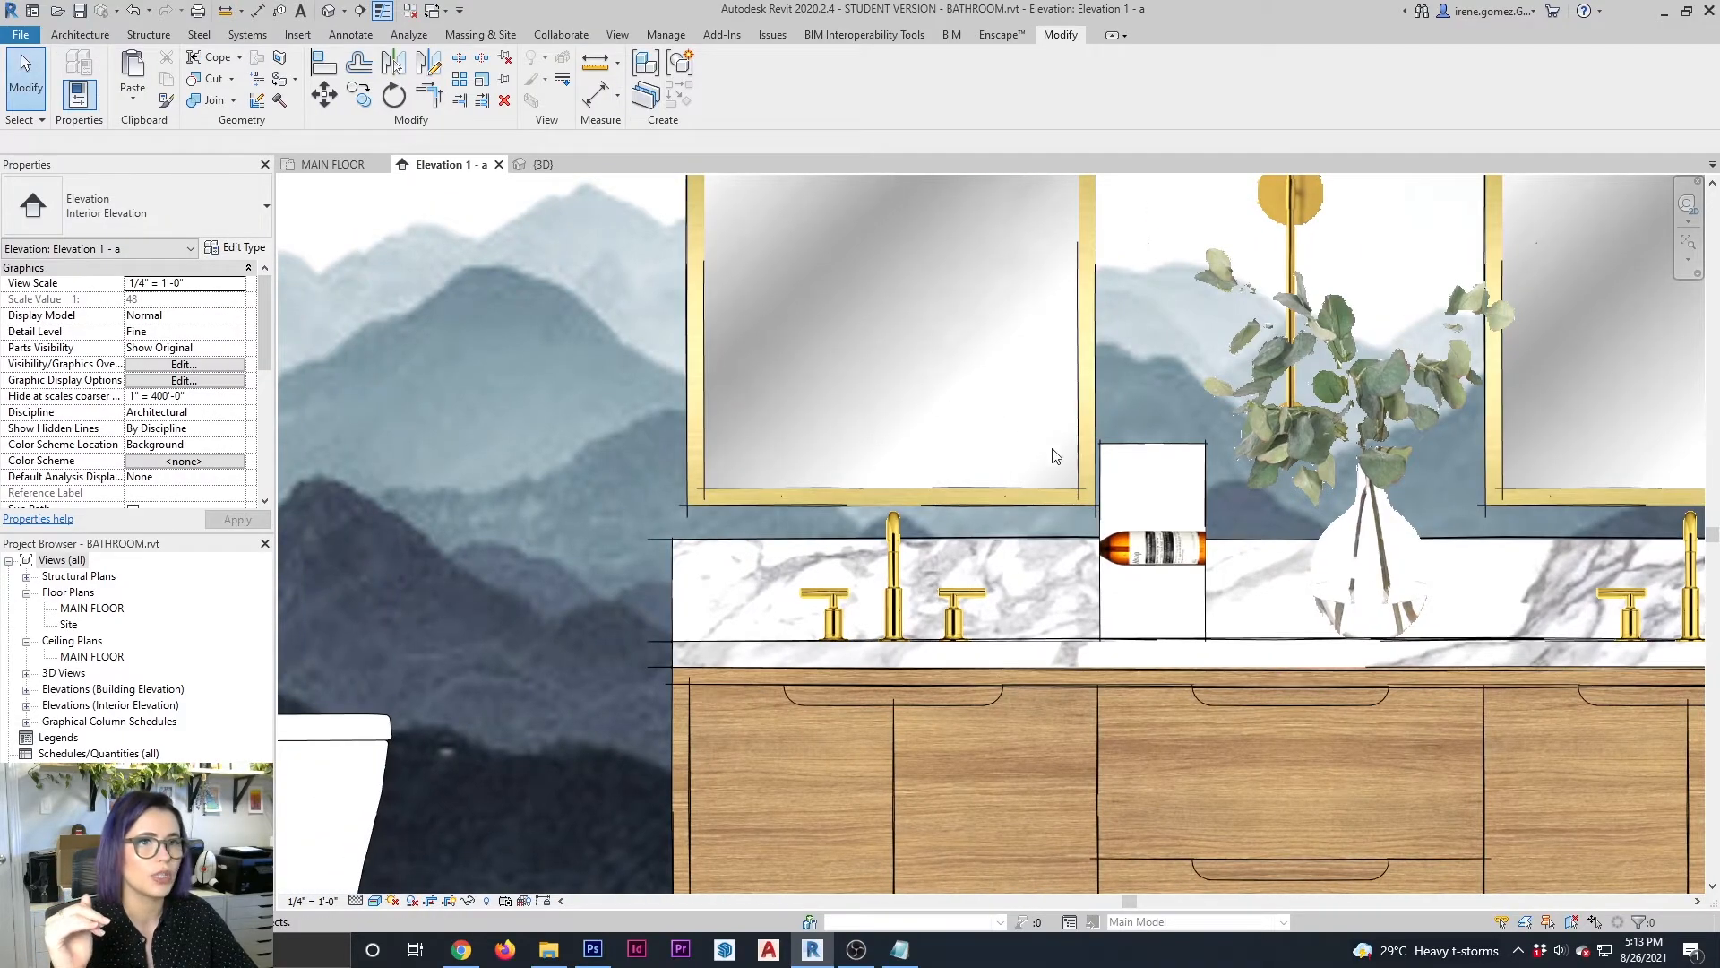
pyautogui.moveTo(1050, 445); pyautogui.dragTo(1159, 441, button='middle')
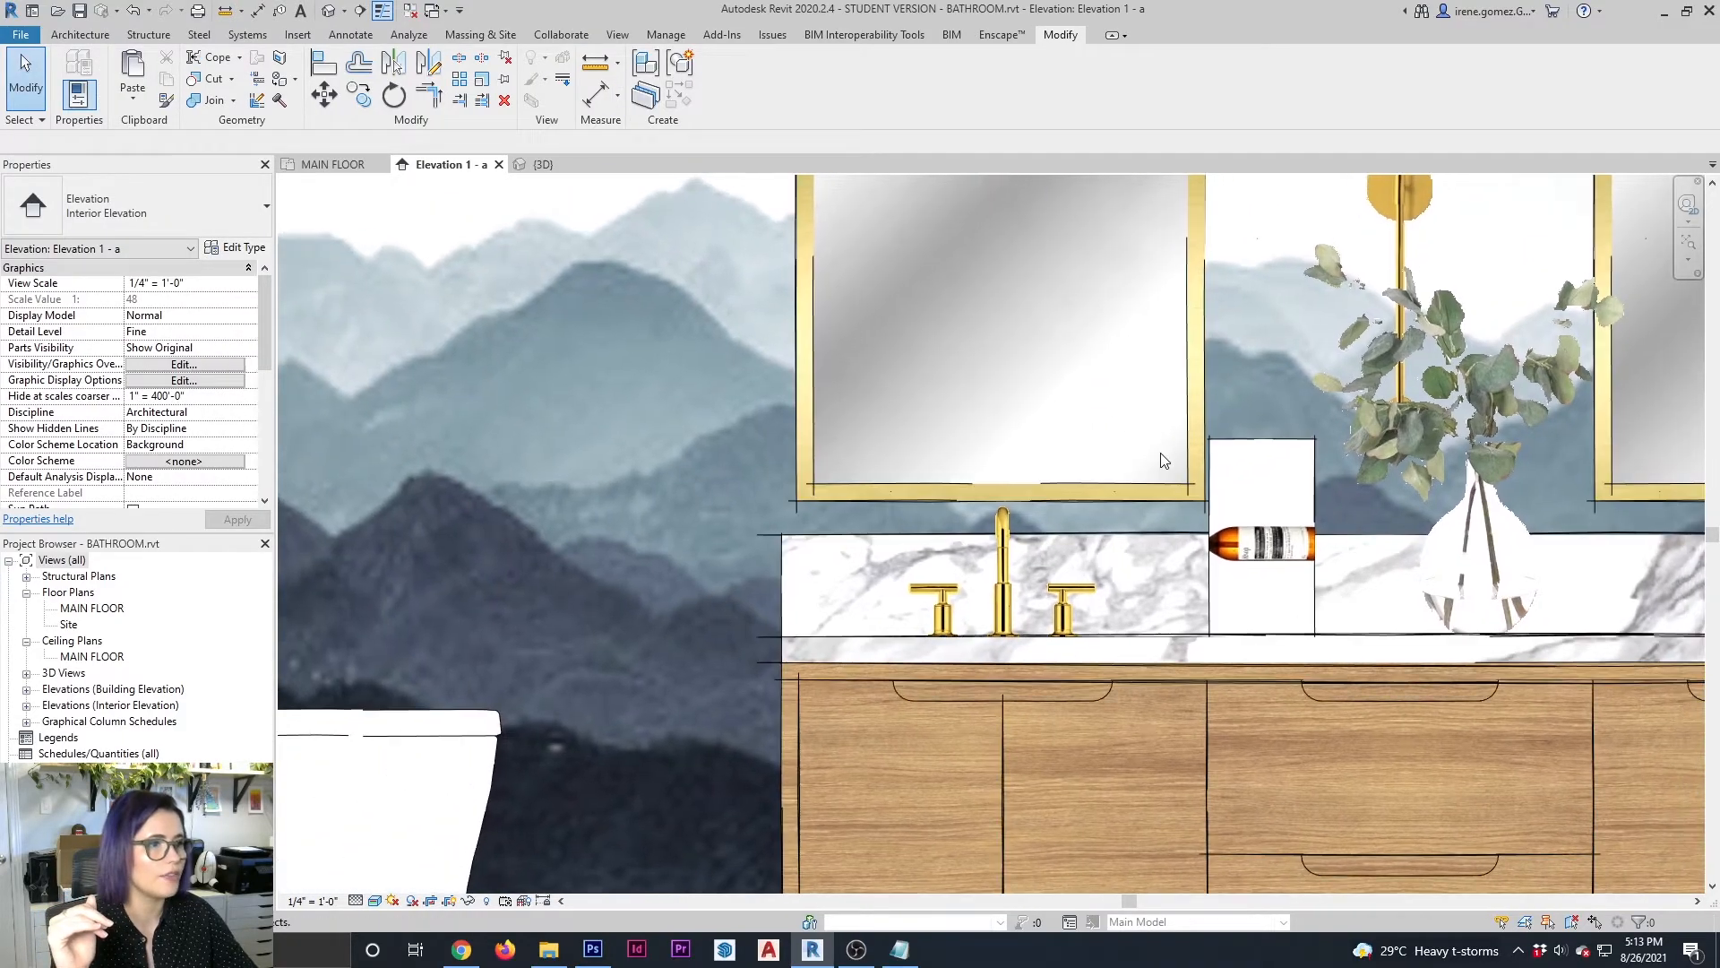
pyautogui.click(664, 35)
pyautogui.click(76, 72)
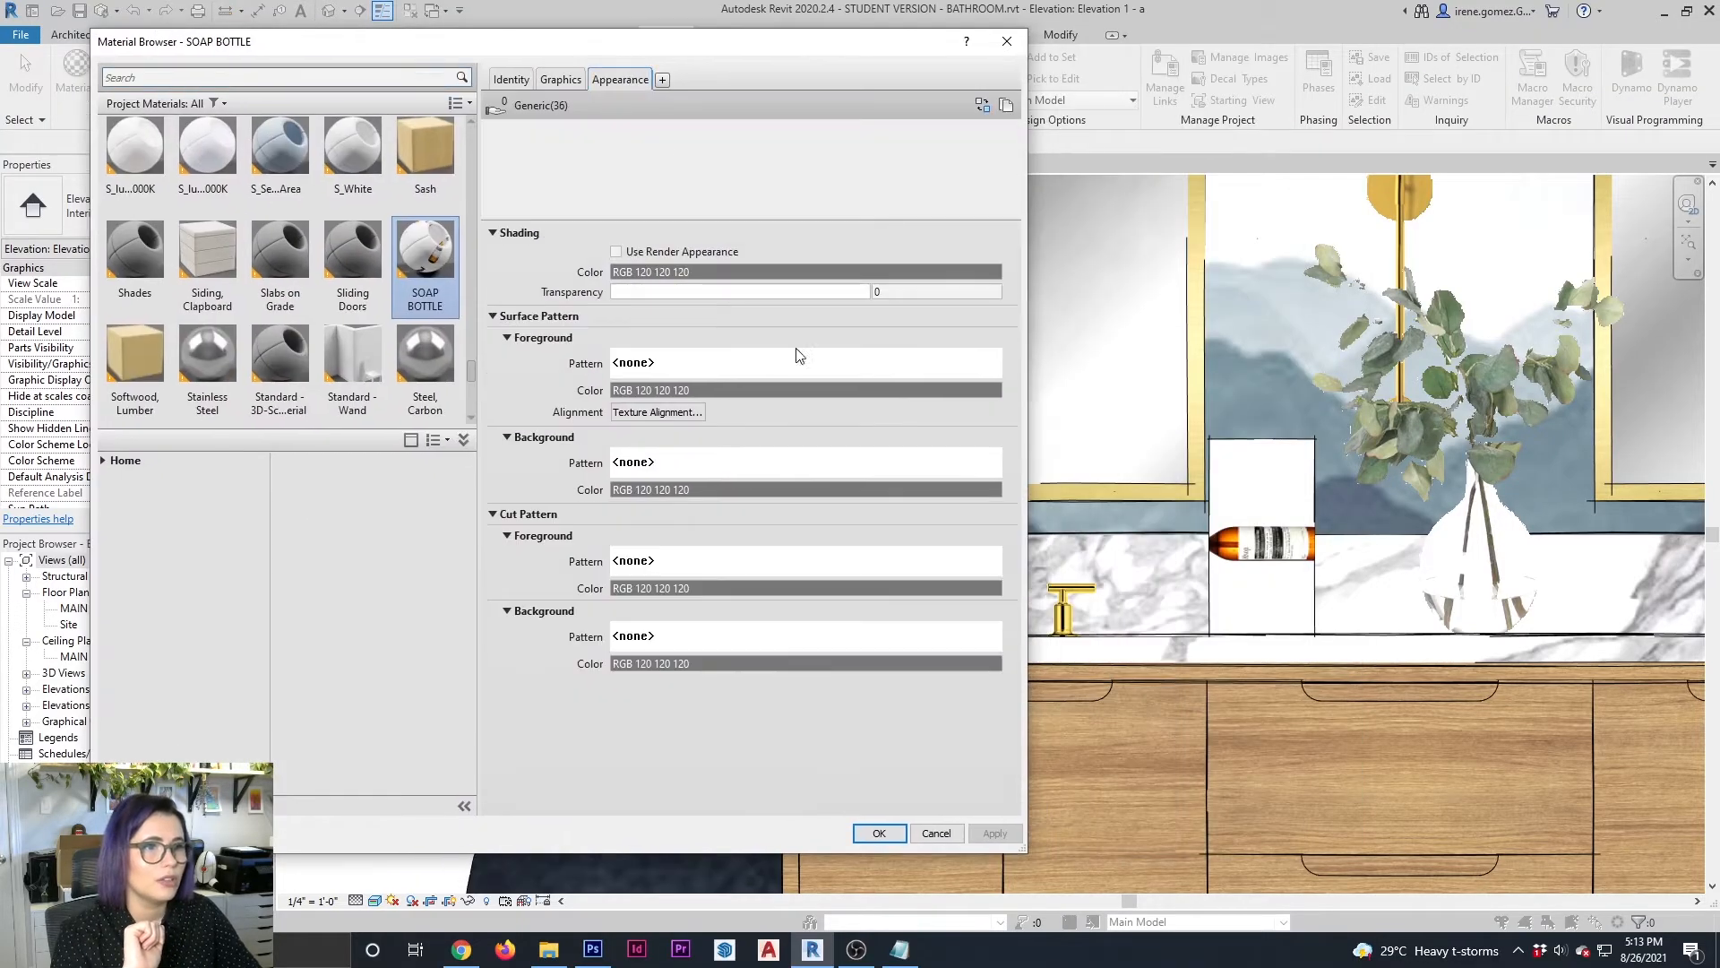
pyautogui.click(909, 403)
pyautogui.moveTo(860, 420)
pyautogui.click(953, 437)
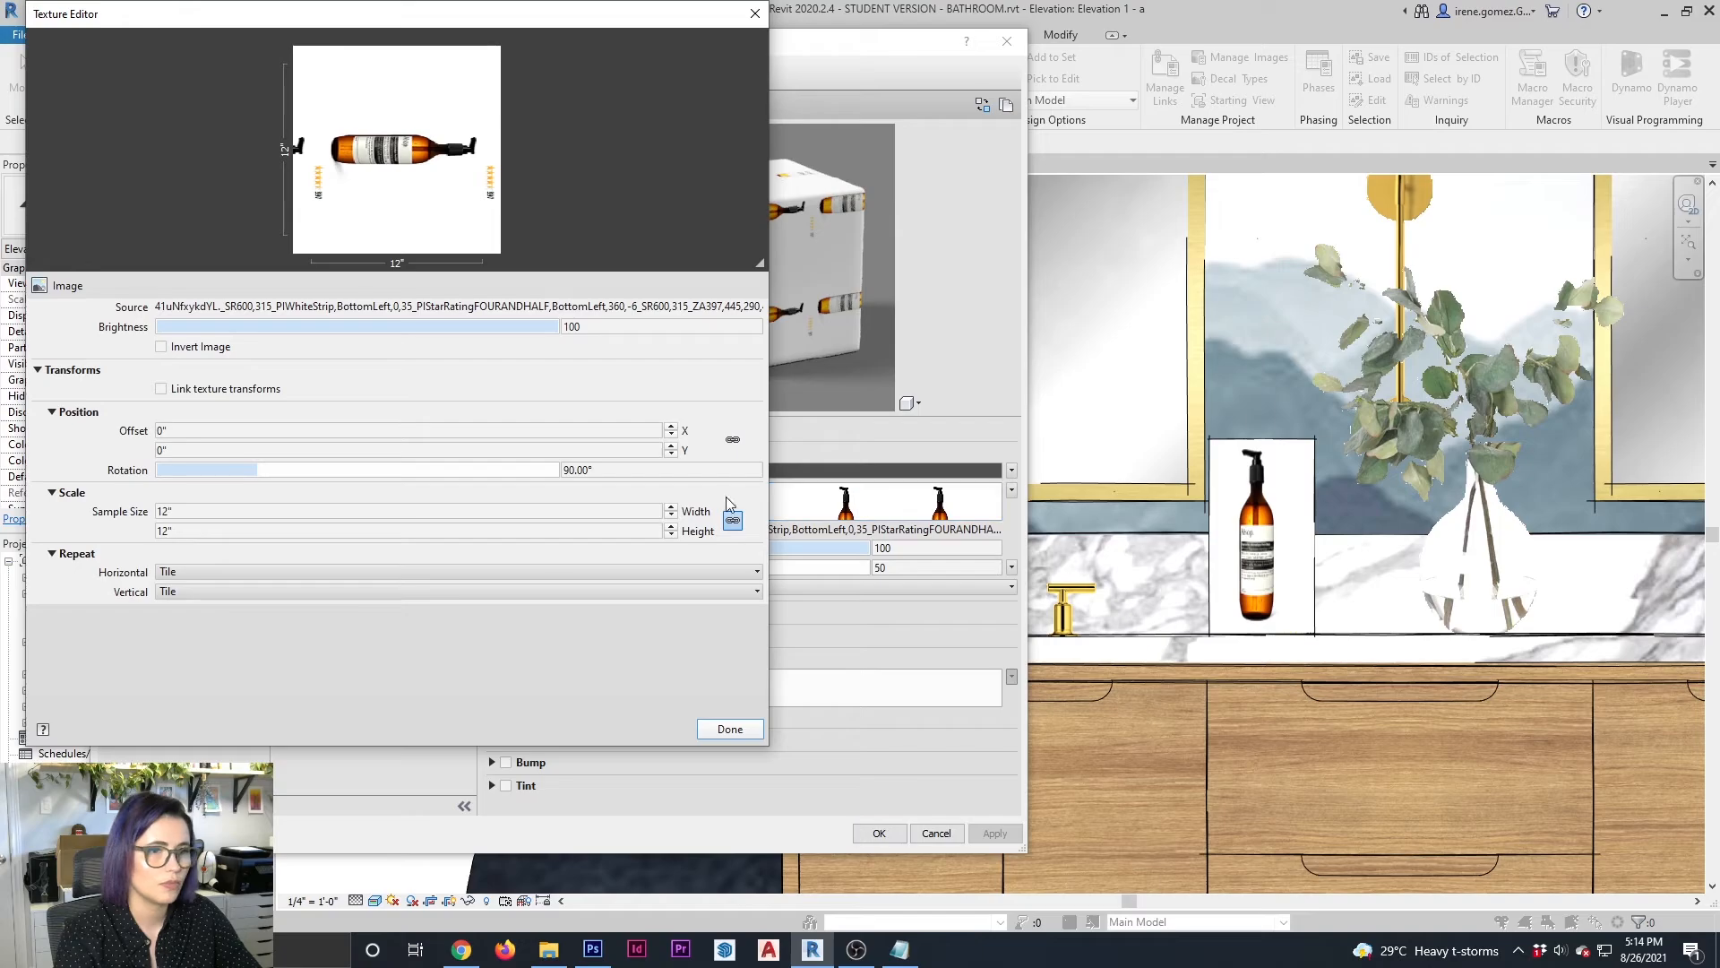
# Rotate the SOAP BOTTLE image texture to 90° and set its sample width to 24"
pyautogui.click(293, 529)
pyautogui.click(288, 512)
pyautogui.click(280, 528)
pyautogui.write('24')
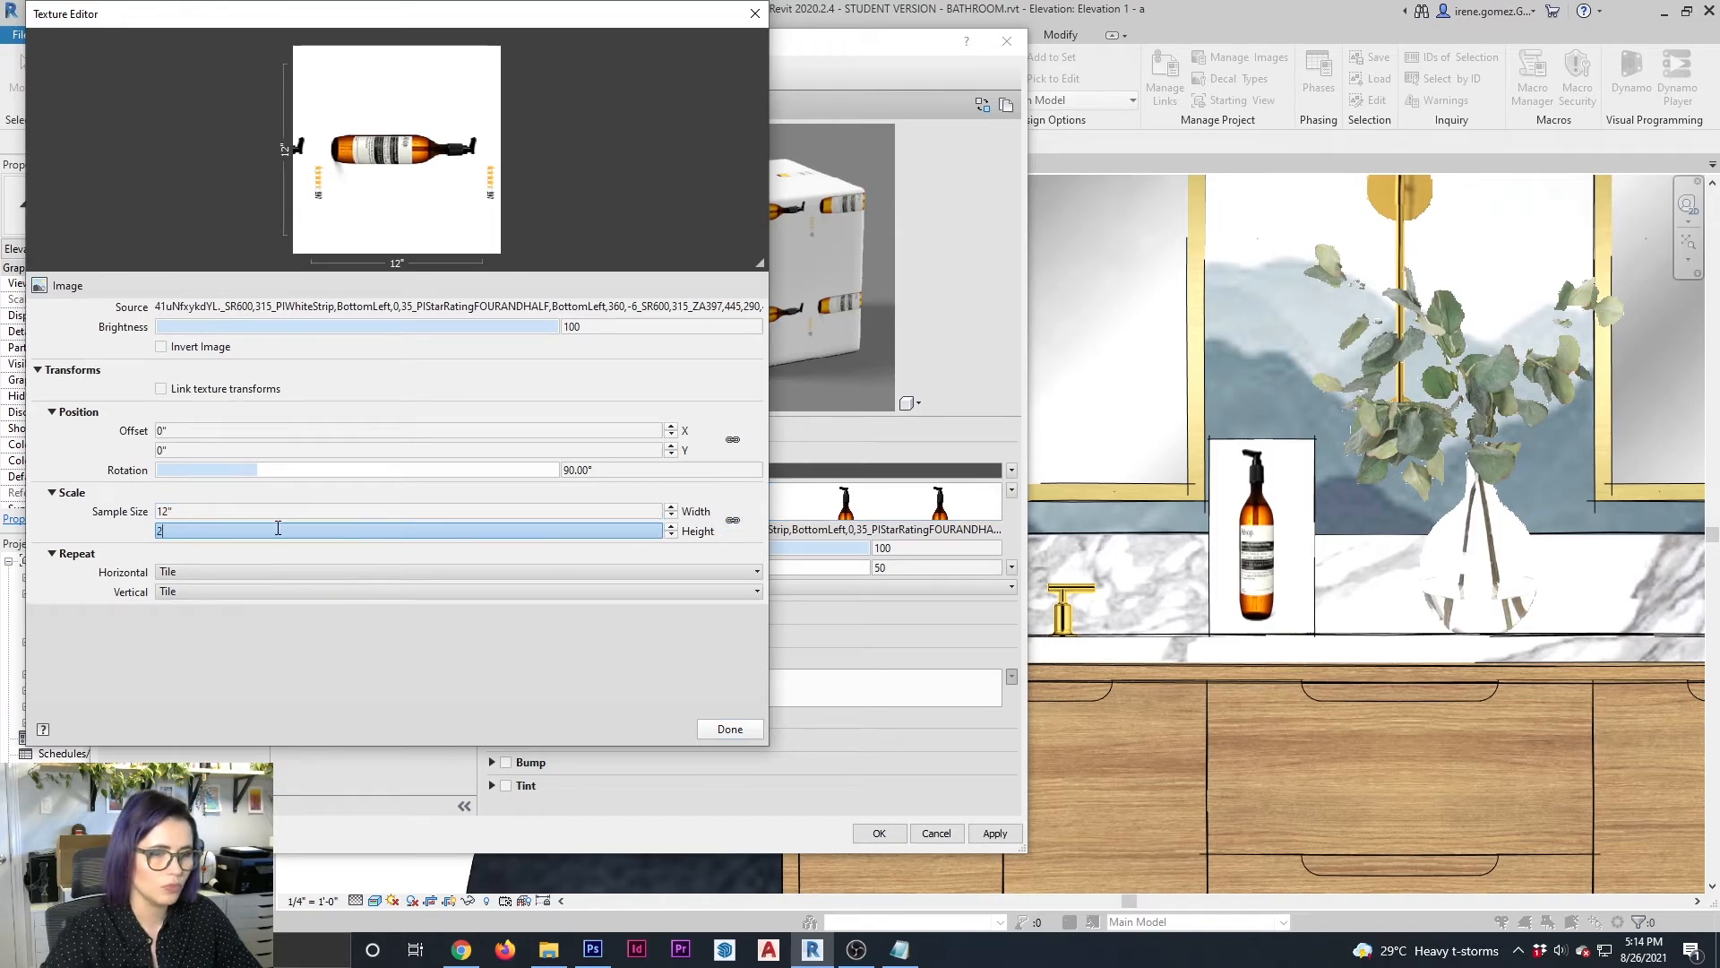
pyautogui.press('Return')
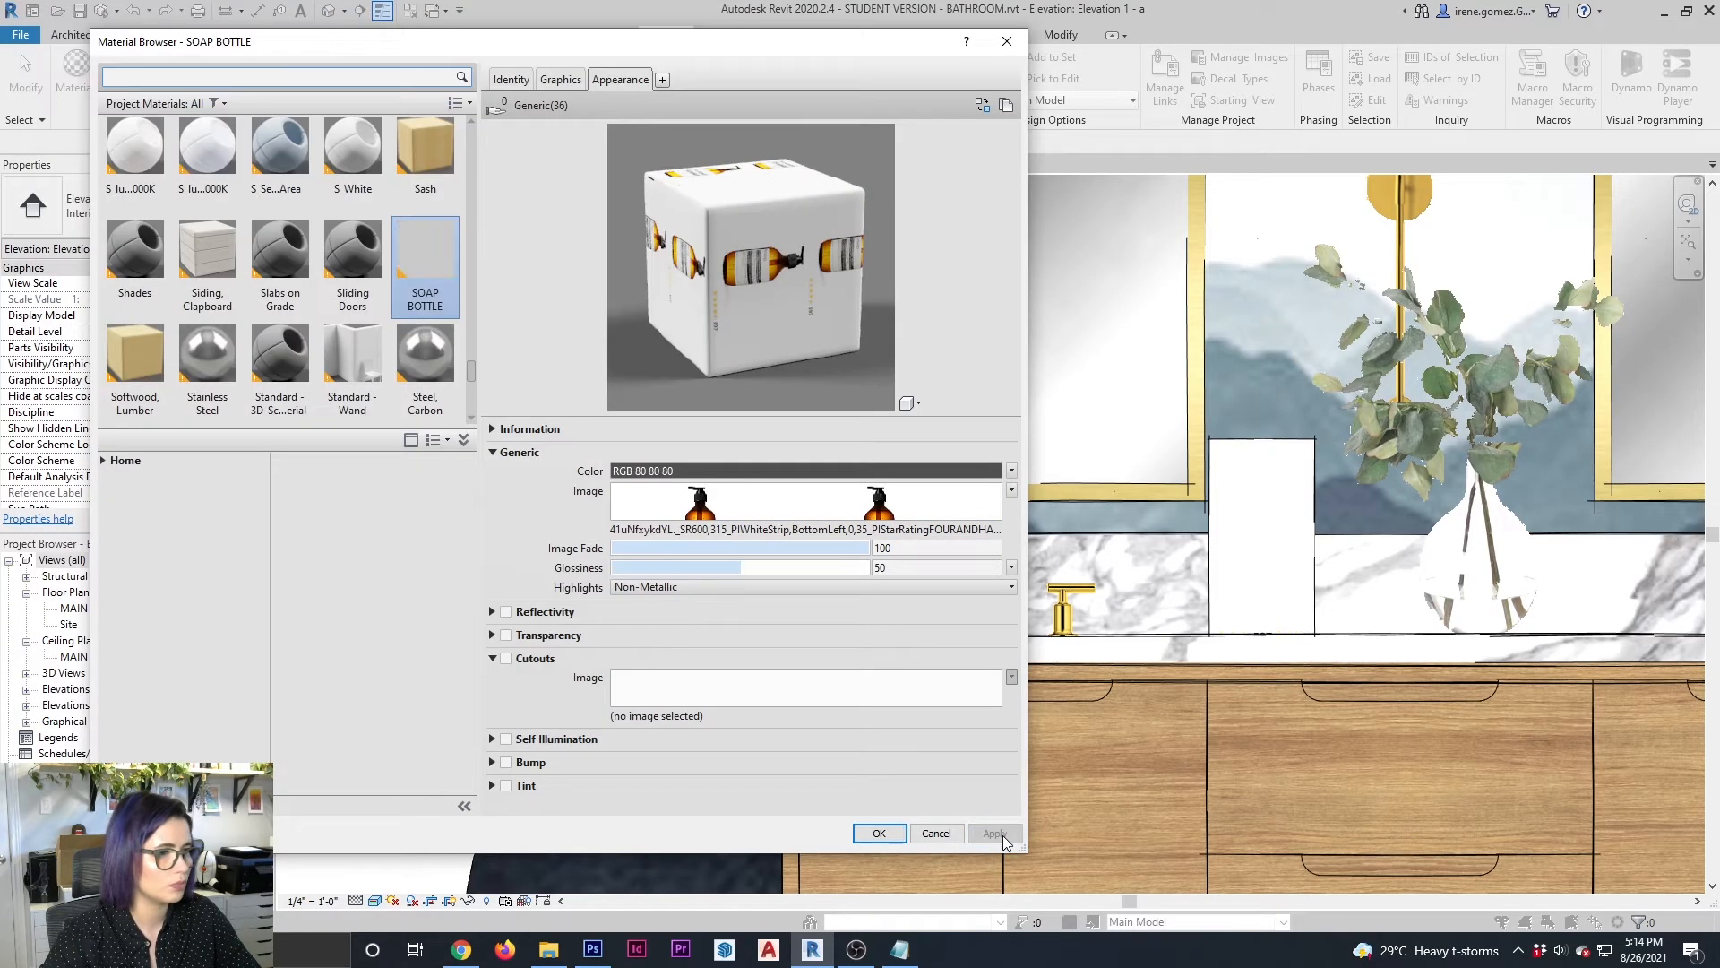
pyautogui.click(995, 833)
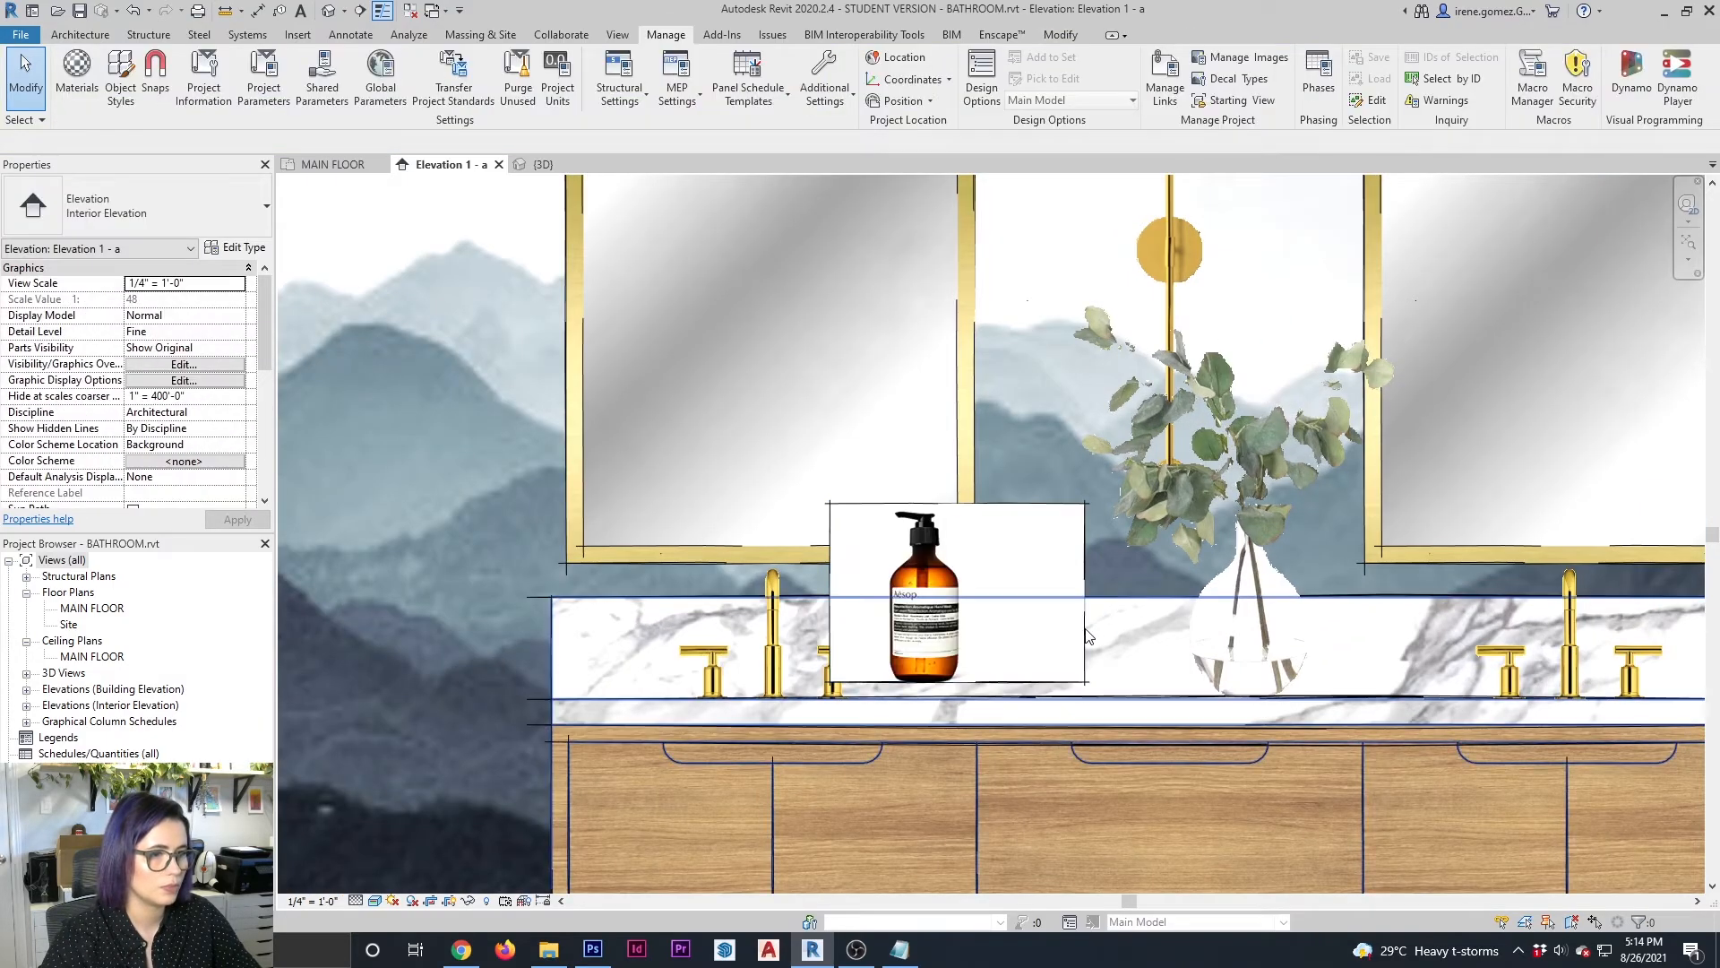
# Narrow the soap bottle block from its right side to fit around the bottle image between the left faucet and the vase
pyautogui.click(1085, 602)
pyautogui.moveTo(1085, 602); pyautogui.dragTo(998, 596)
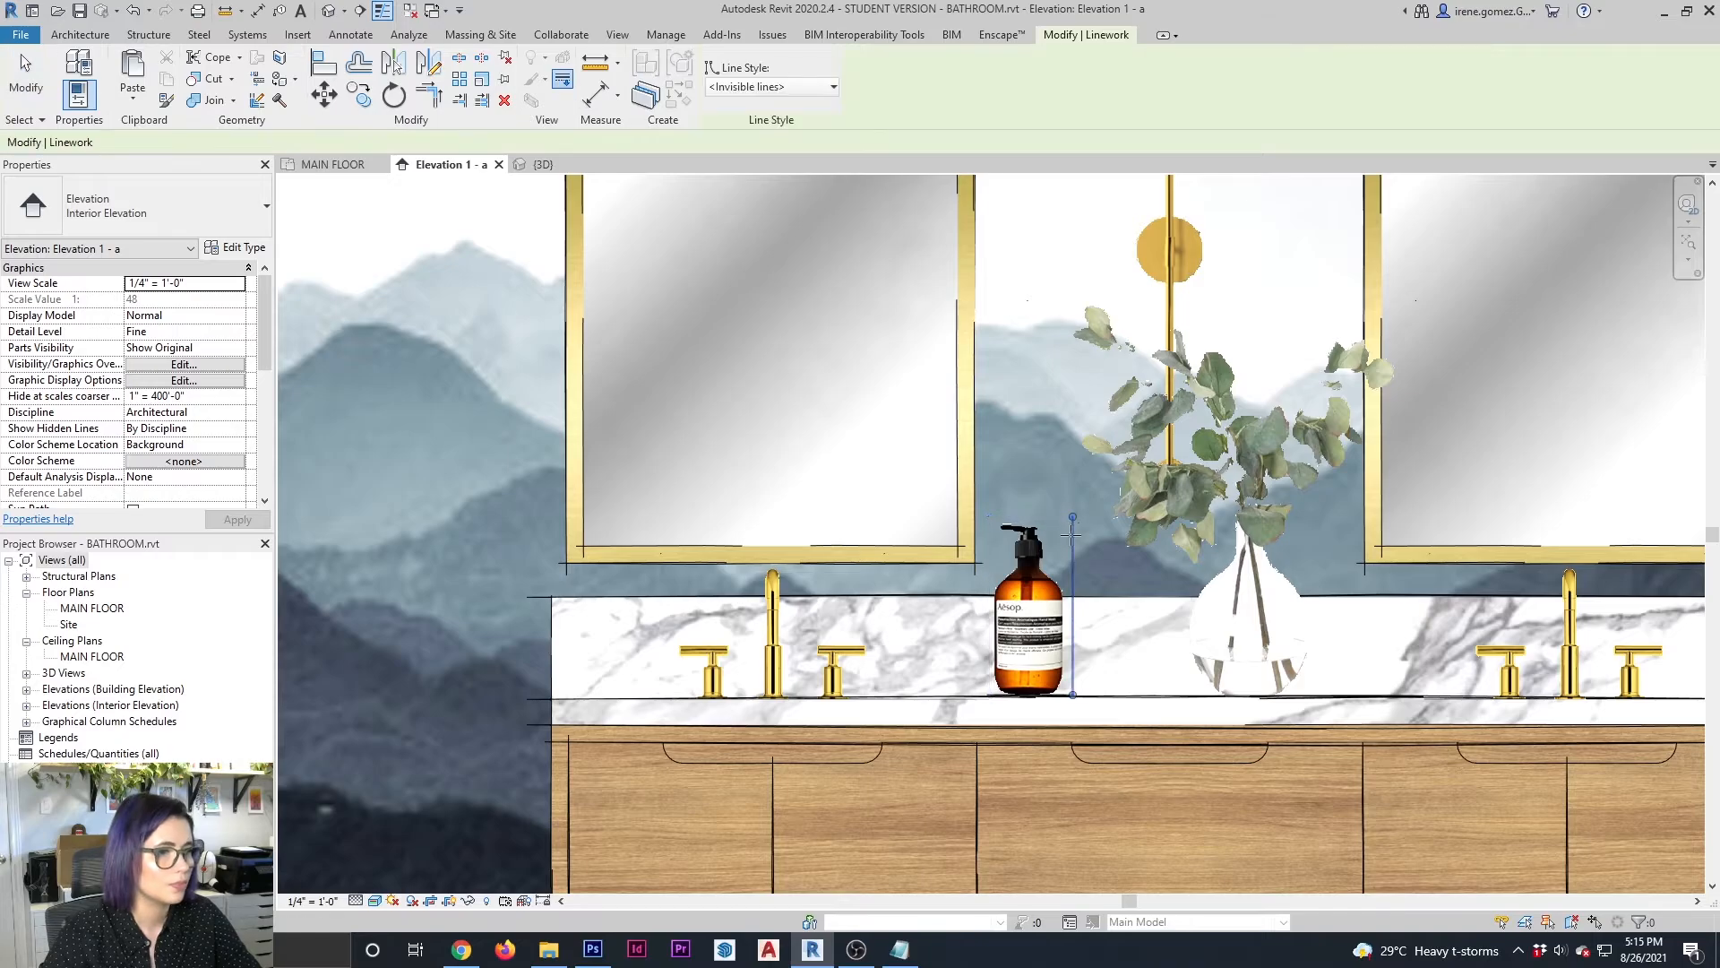
pyautogui.press('Escape')
pyautogui.press('Escape')
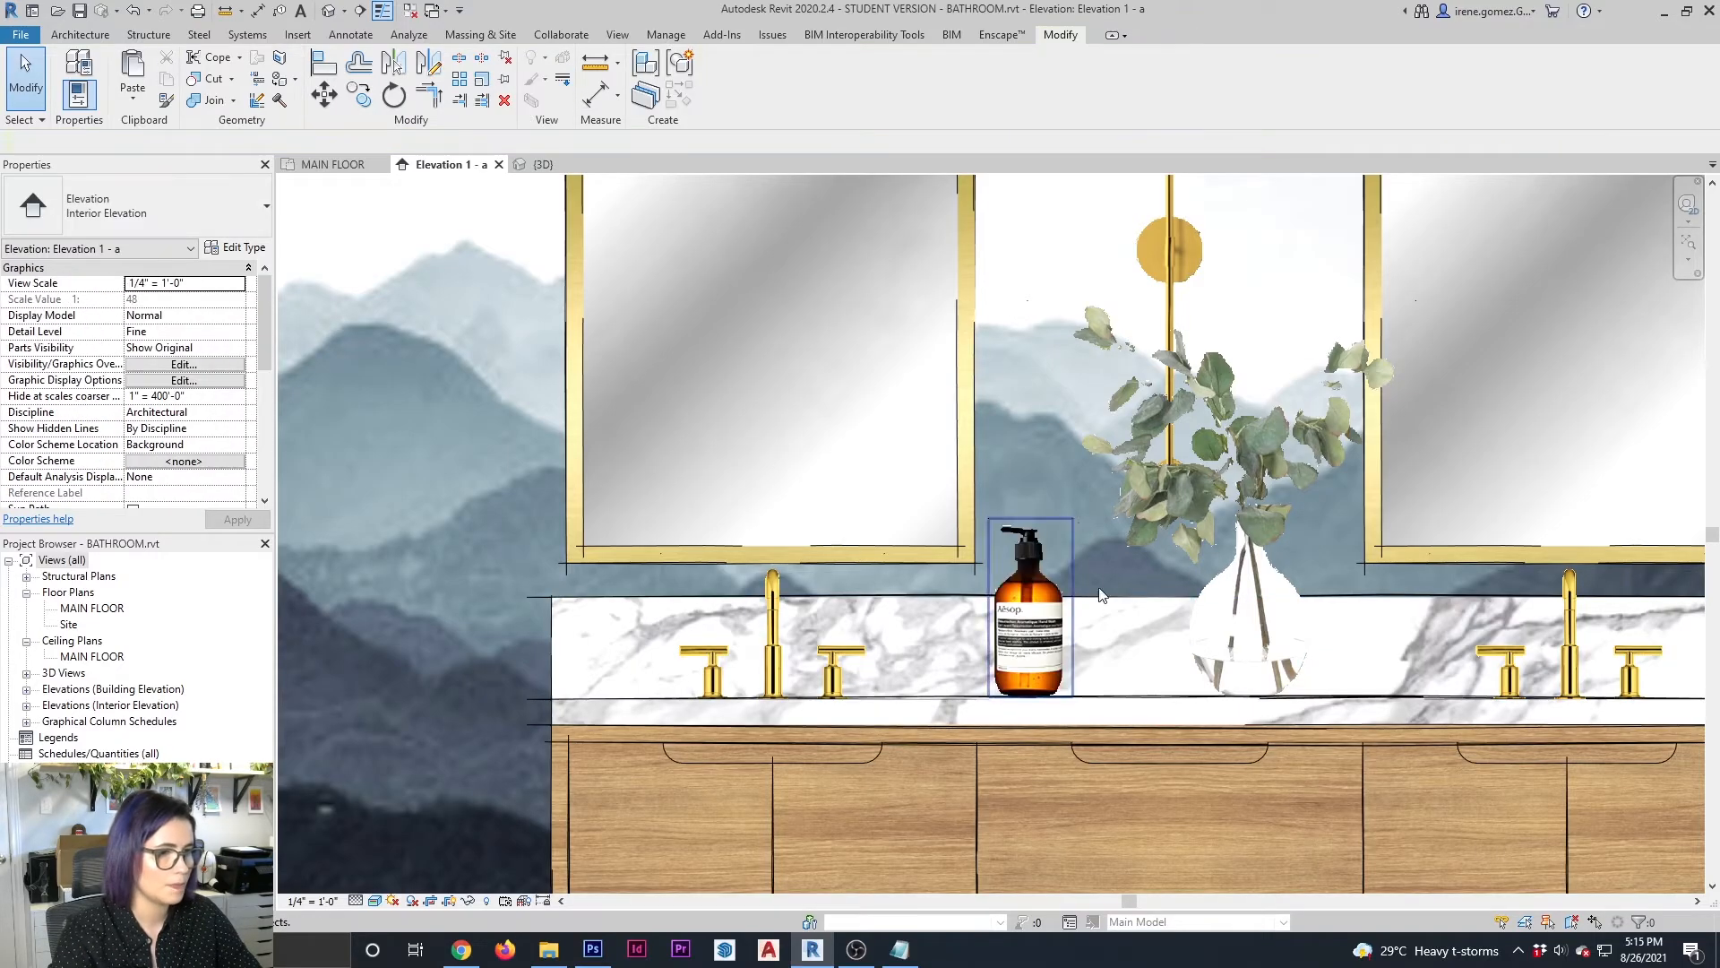
# Copy the soap bottle block to its right and move the copy closer to the original bottle
pyautogui.click(1072, 663)
pyautogui.press('Escape')
pyautogui.click(1073, 696)
pyautogui.keyDown('ctrl'); pyautogui.moveTo(1074, 697); pyautogui.dragTo(1175, 697); pyautogui.keyUp('ctrl')
pyautogui.press('Escape')
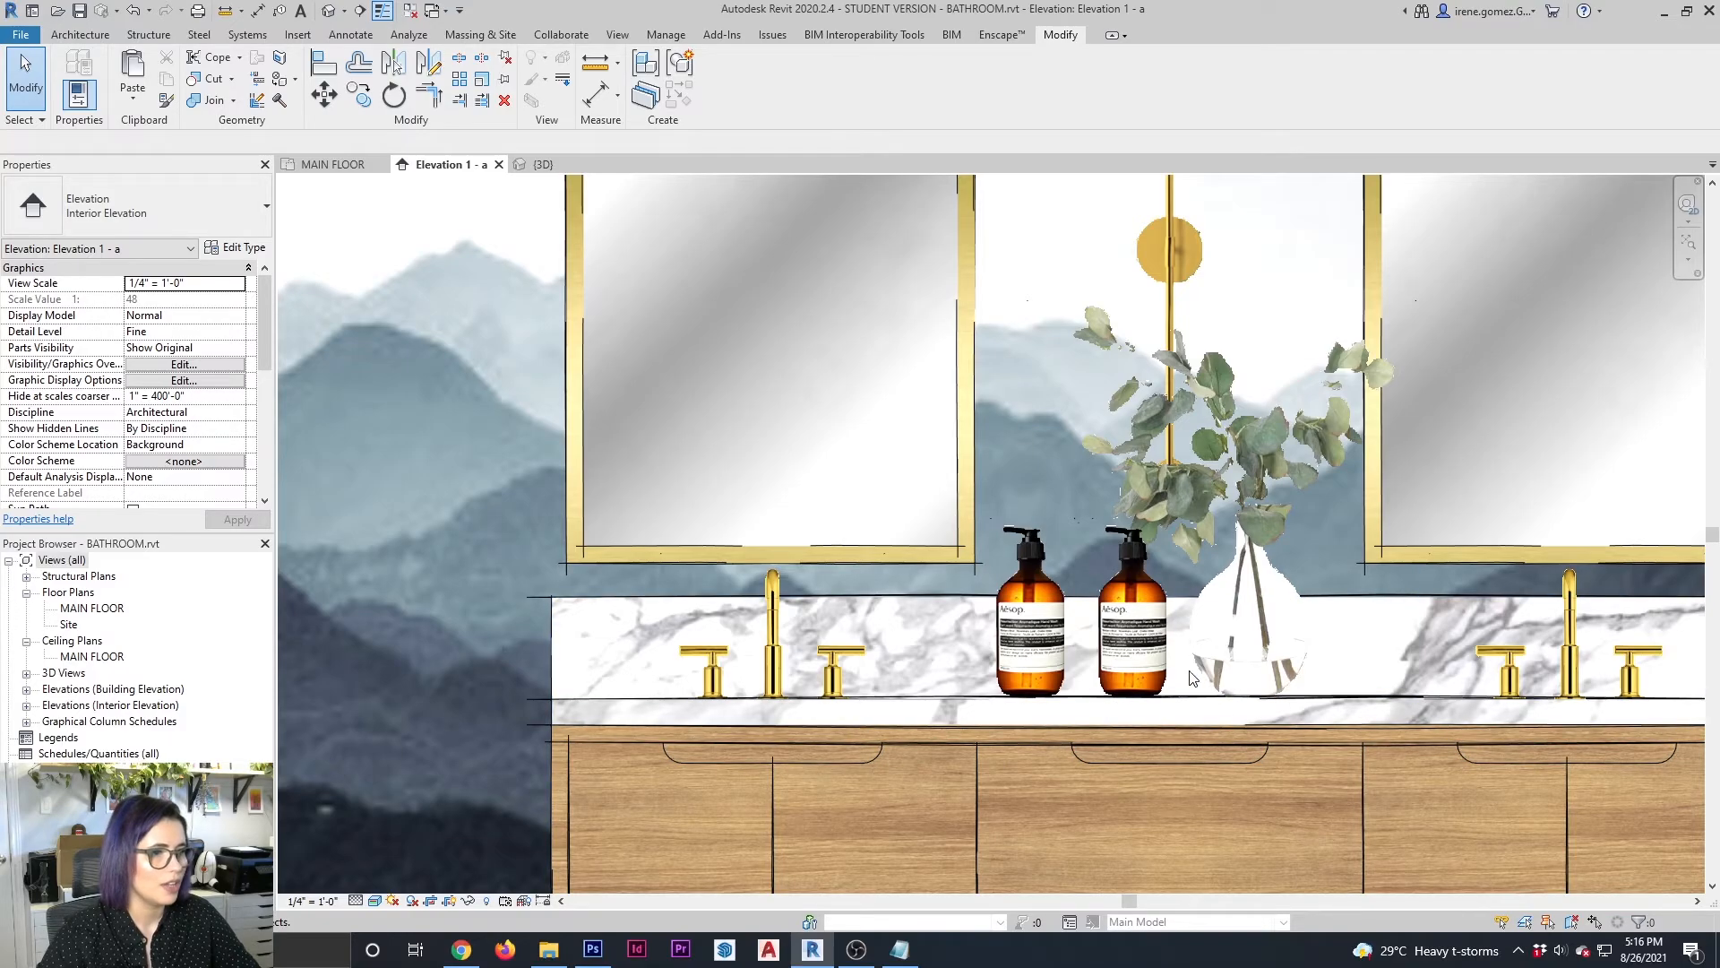
pyautogui.click(1170, 654)
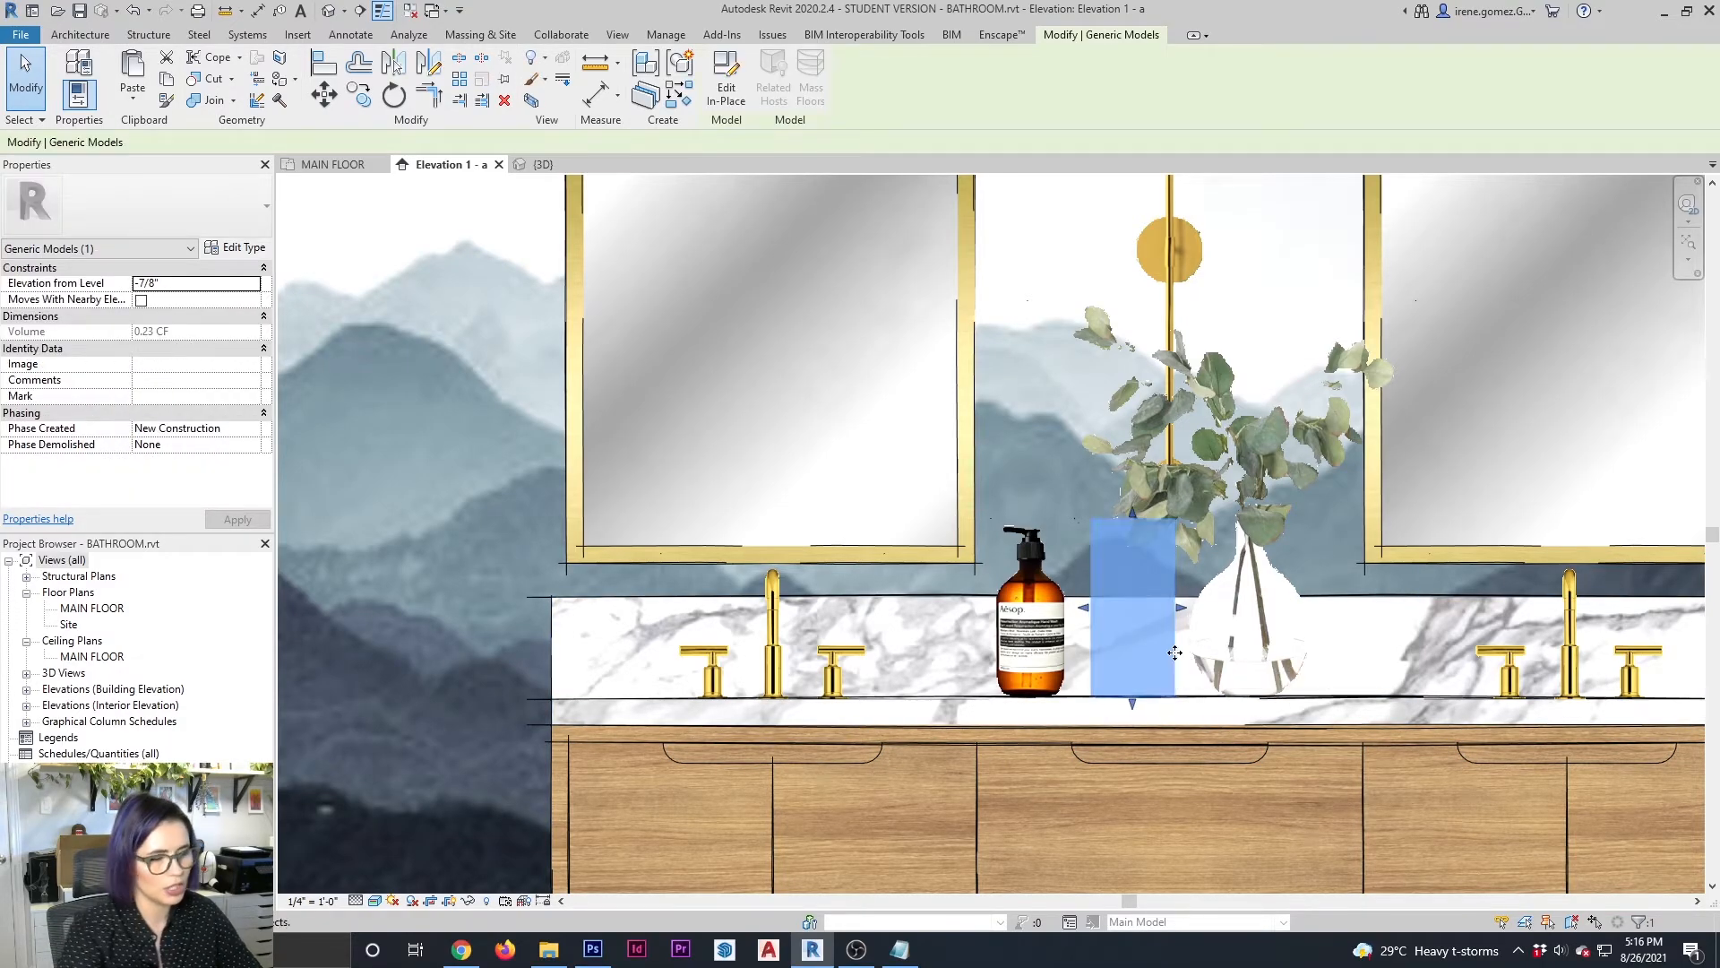
pyautogui.press('Escape')
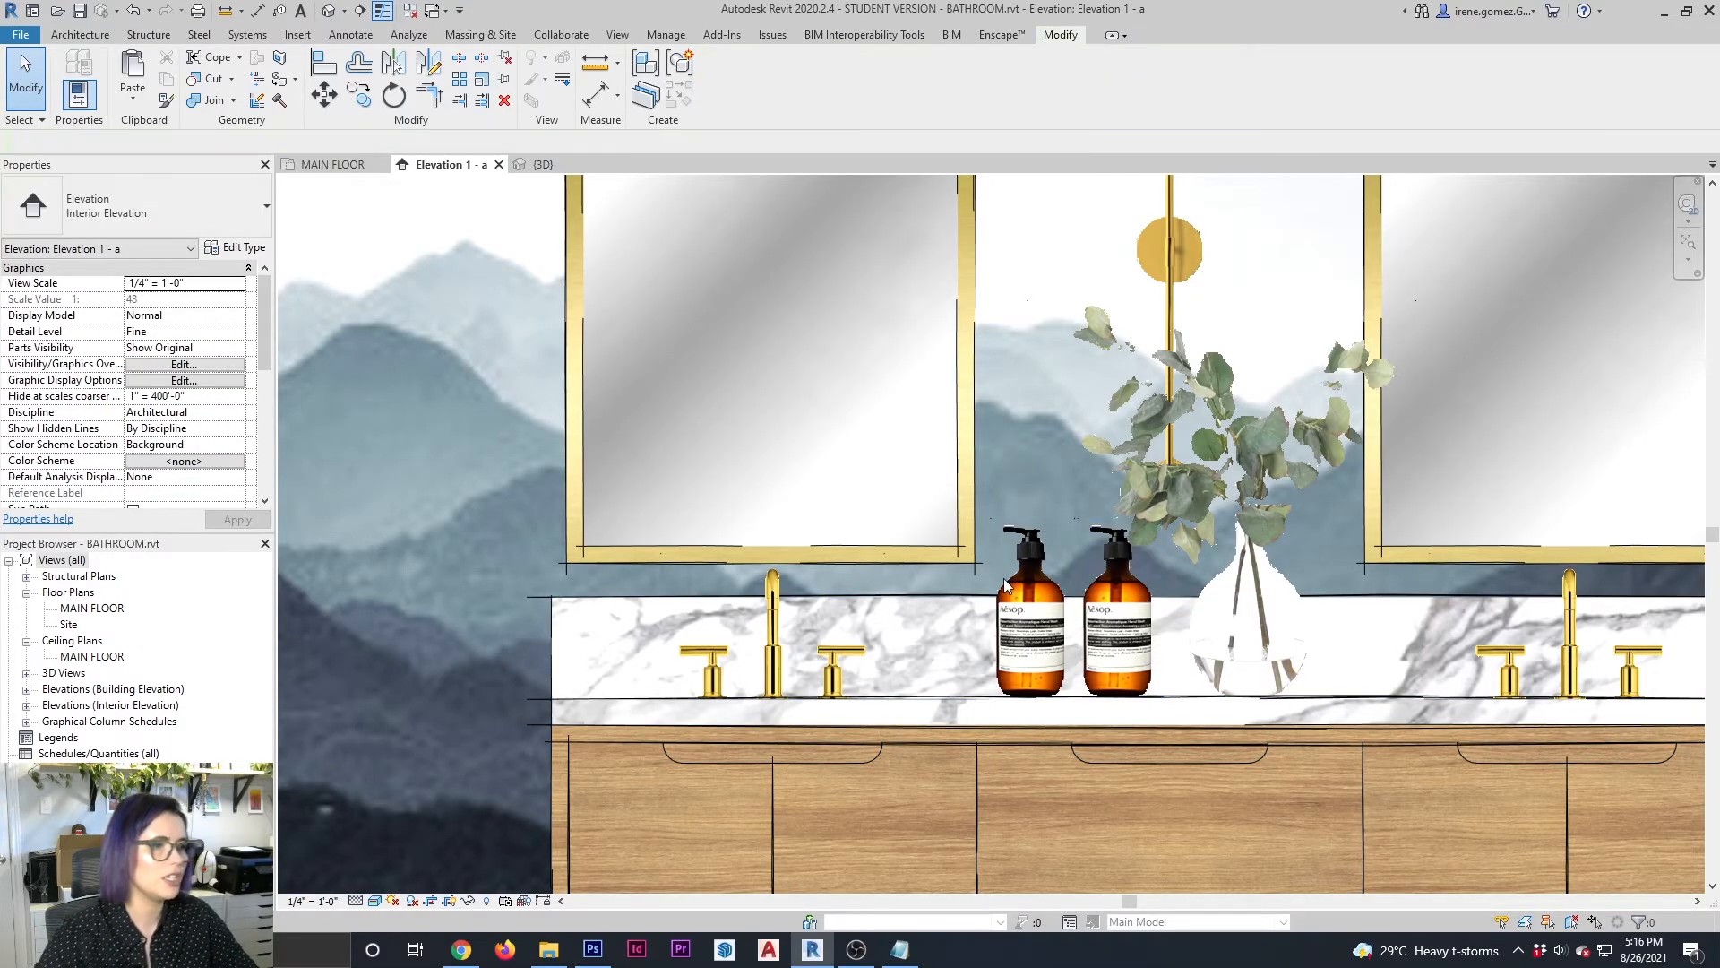
# Delete the second soap bottle between the first bottle and the vase
pyautogui.scroll(-2, 1007, 558)
pyautogui.scroll(-2, 1007, 557)
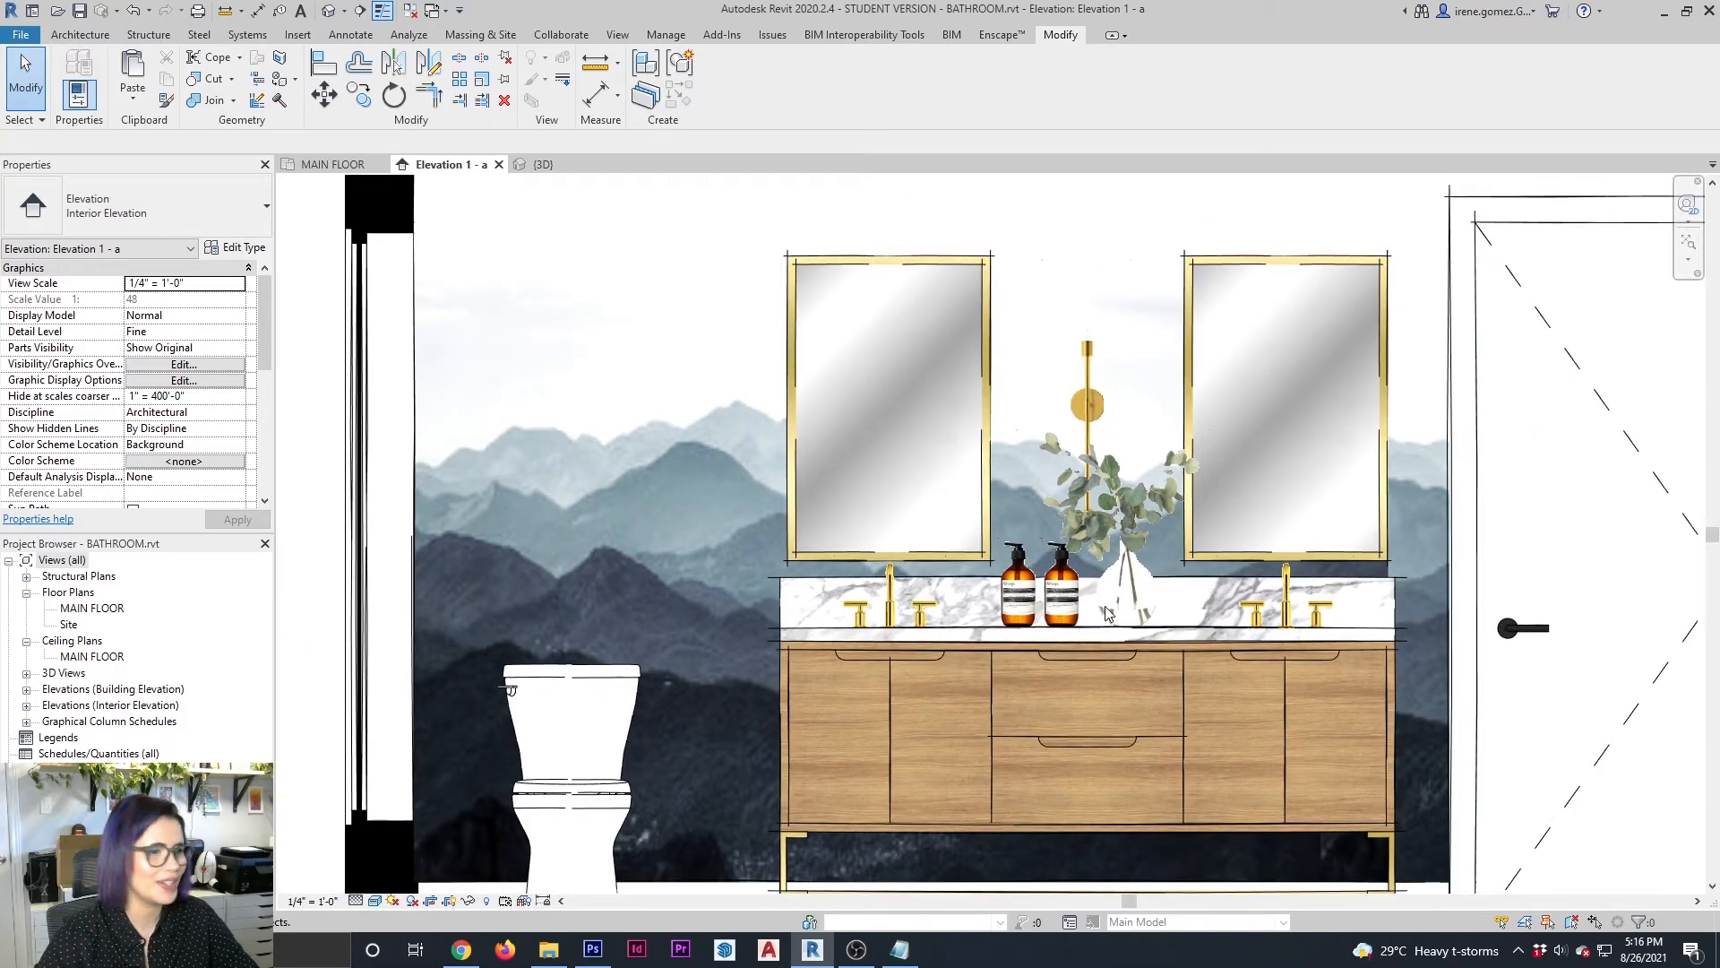
pyautogui.scroll(-2, 1423, 542)
pyautogui.moveTo(1023, 423); pyautogui.dragTo(1096, 448, button='middle')
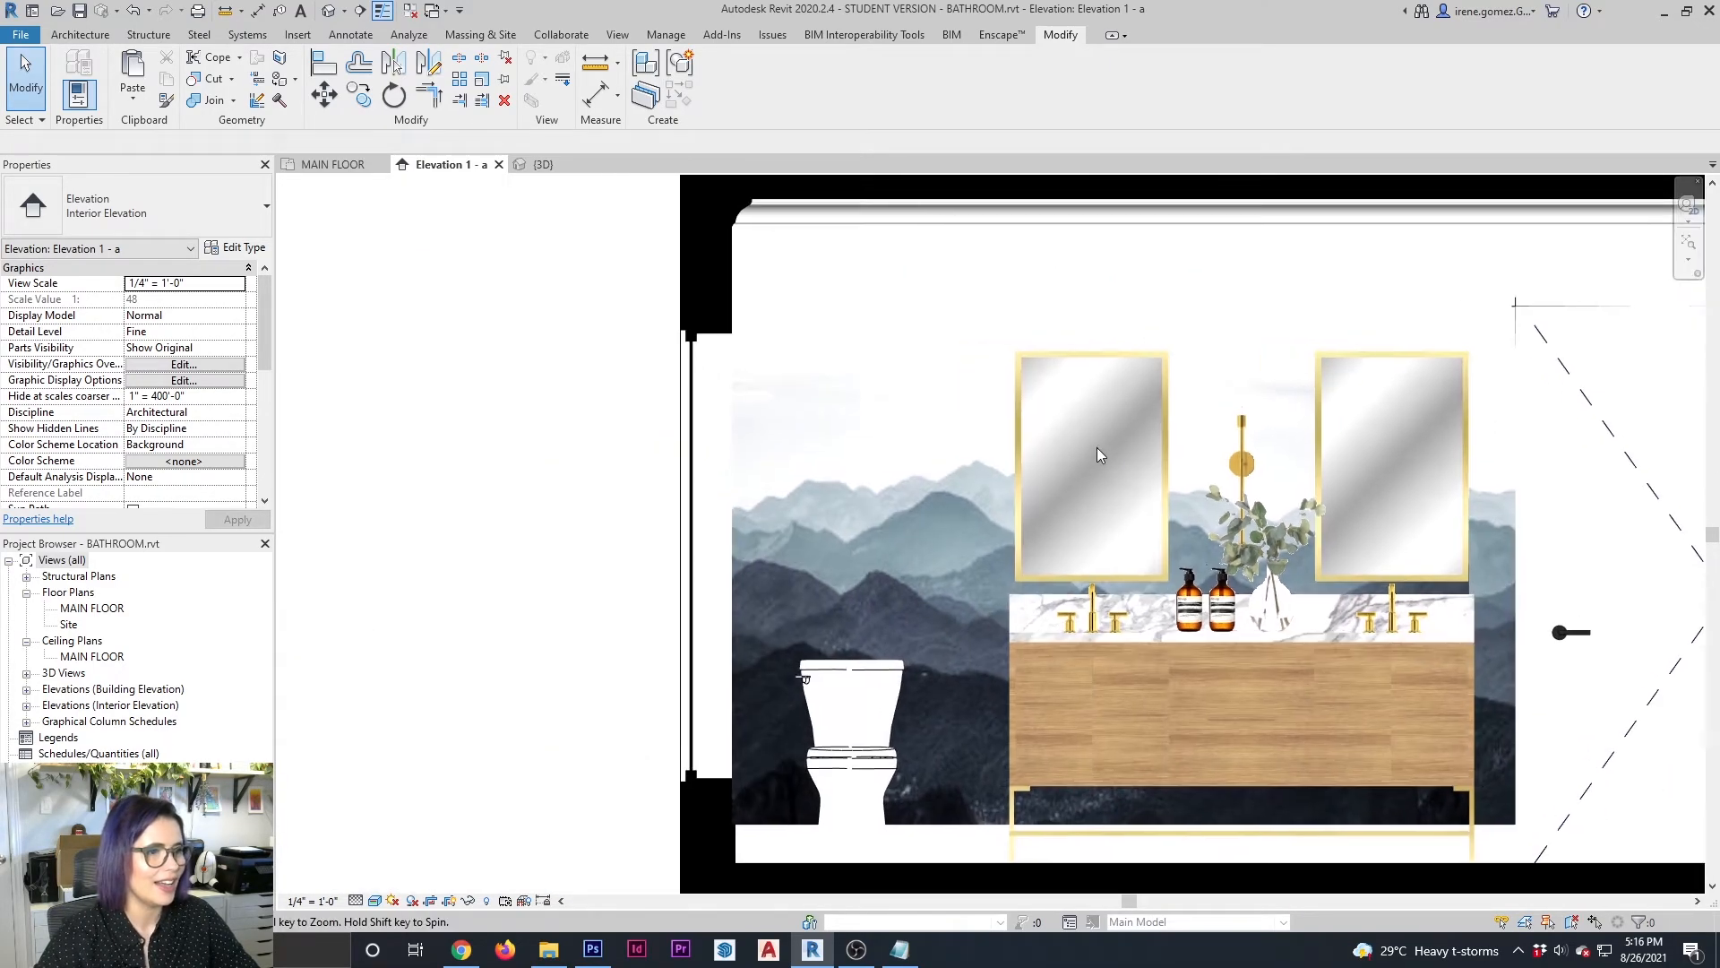
pyautogui.click(1213, 573)
pyautogui.press('Delete')
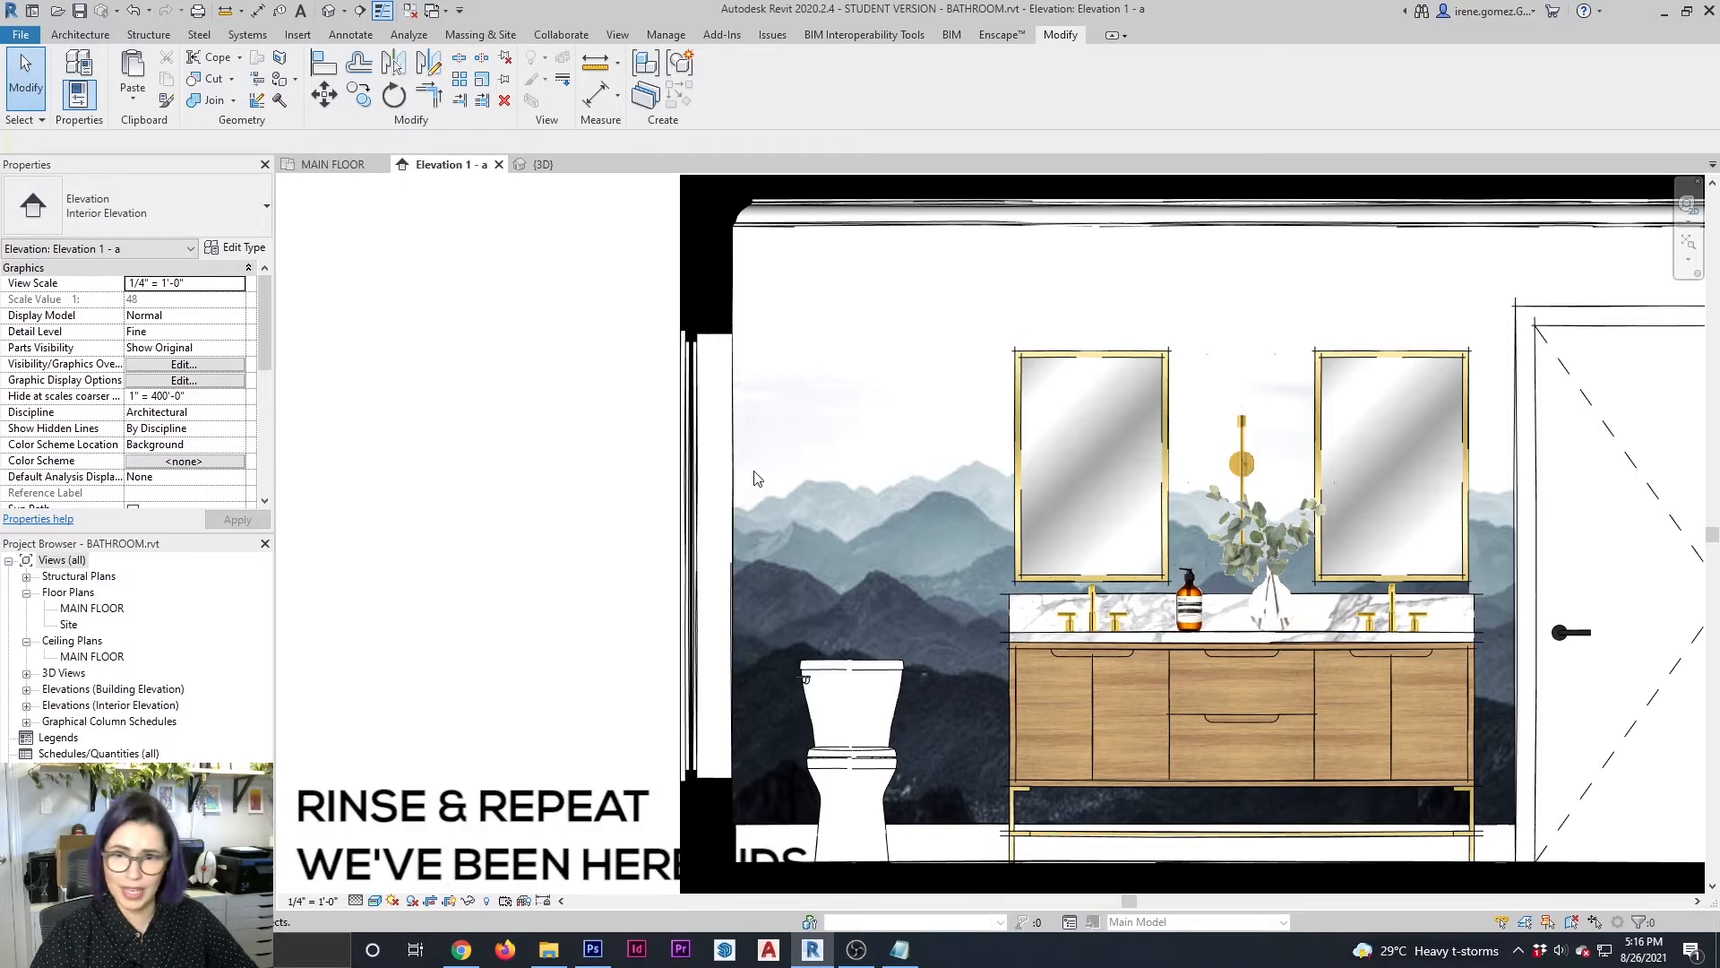
# Start an in-place Generic Models component named WALL ART in the 3D view
pyautogui.click(540, 164)
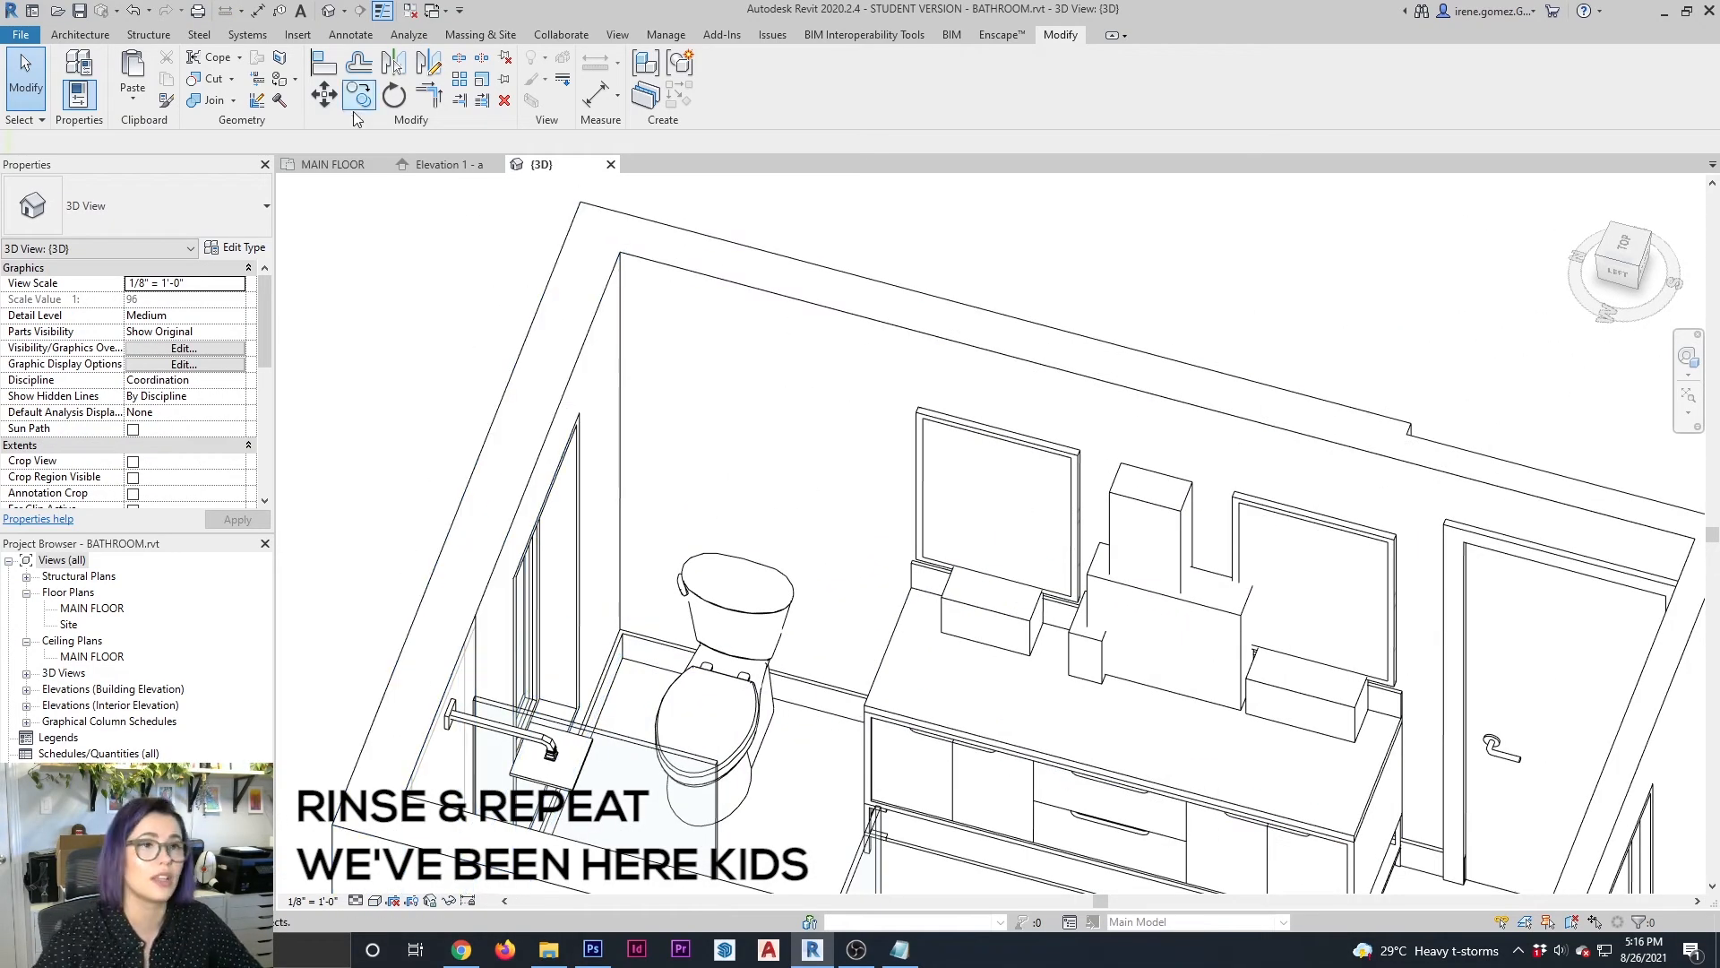
pyautogui.click(80, 34)
pyautogui.click(211, 89)
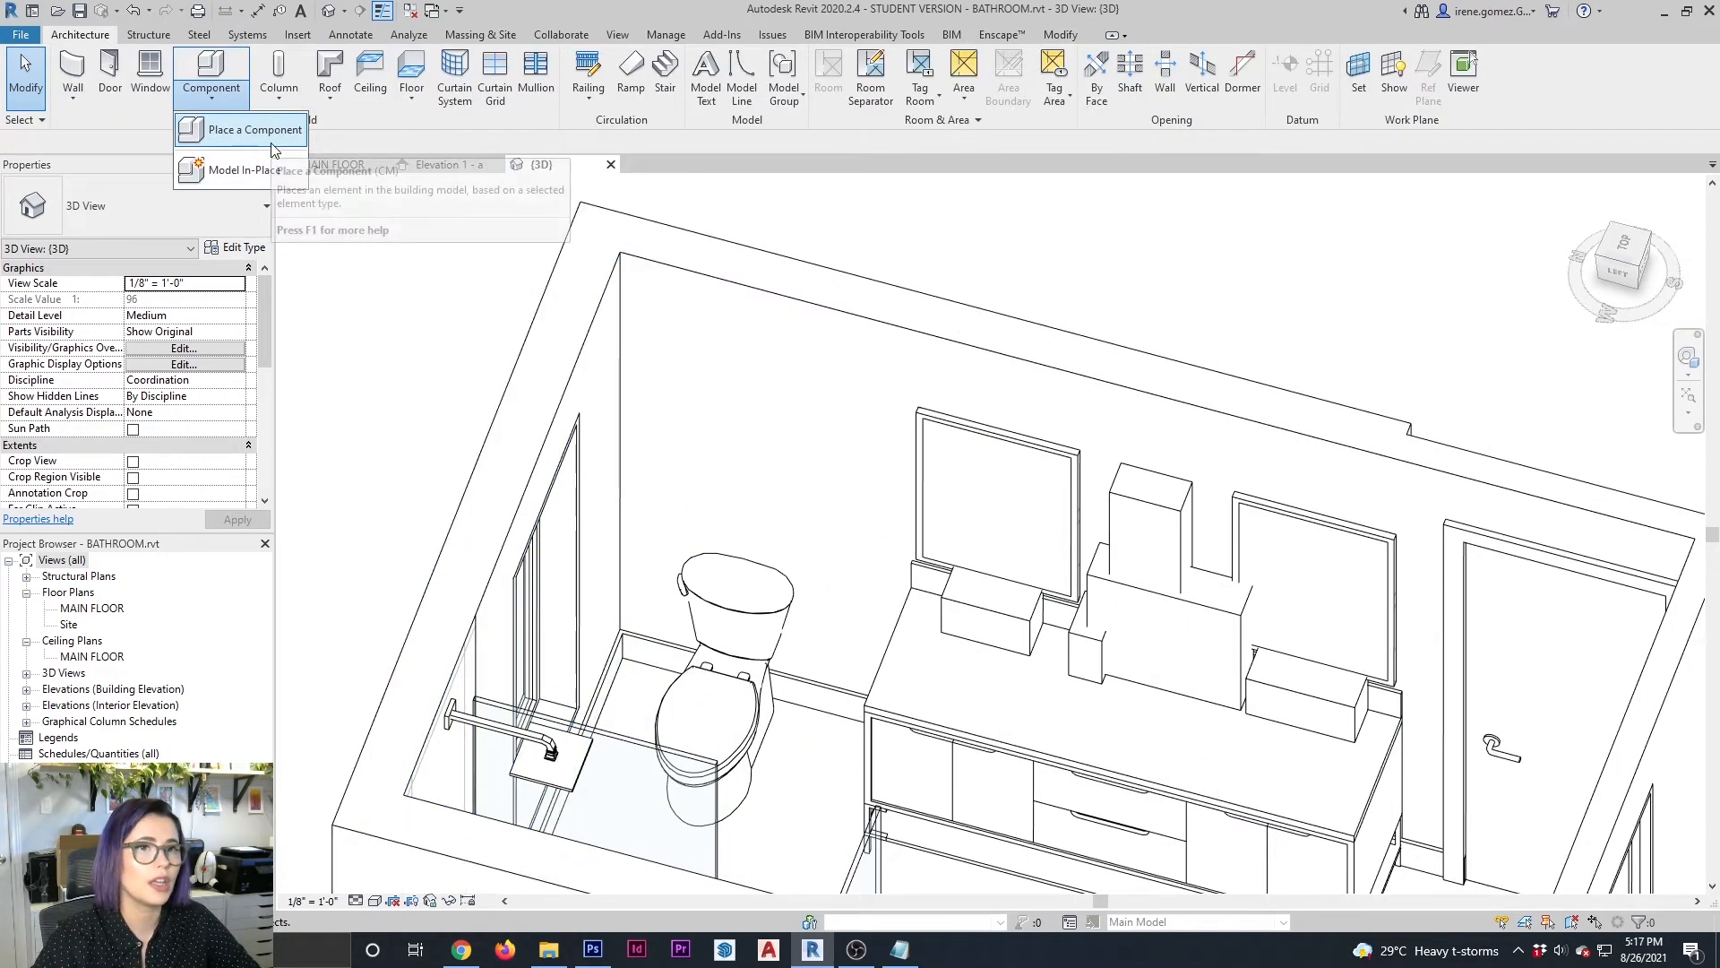
pyautogui.click(246, 170)
pyautogui.scroll(-4, 506, 358)
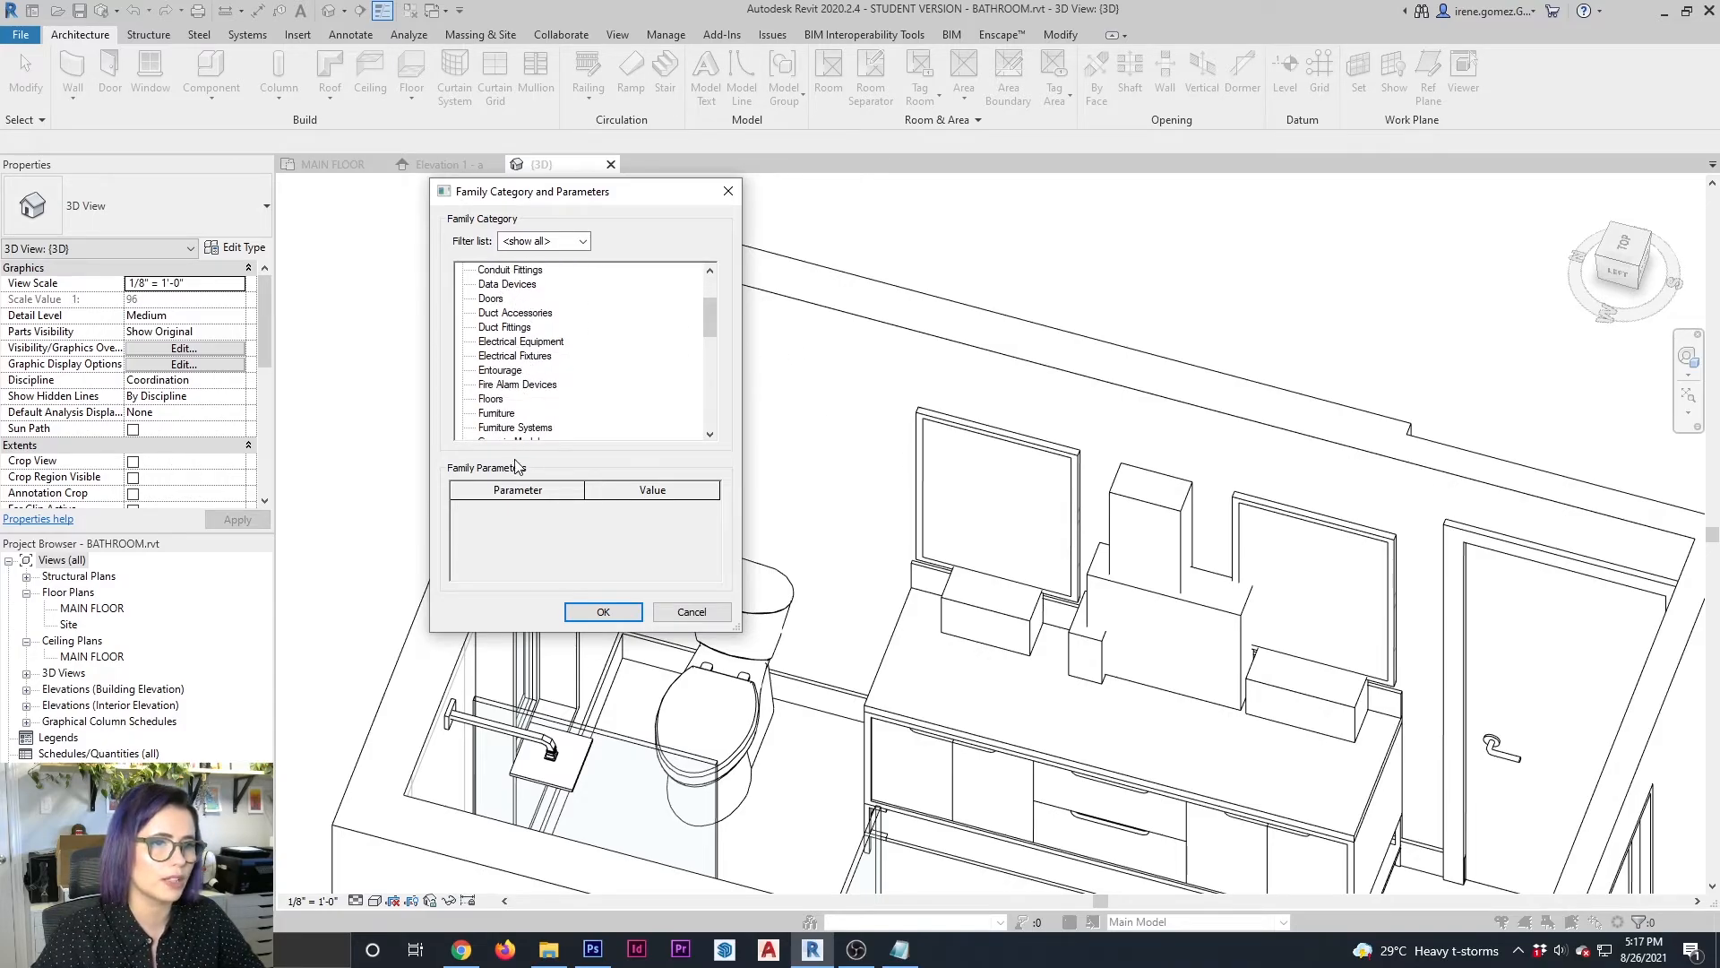
pyautogui.scroll(-1, 546, 391)
pyautogui.click(523, 403)
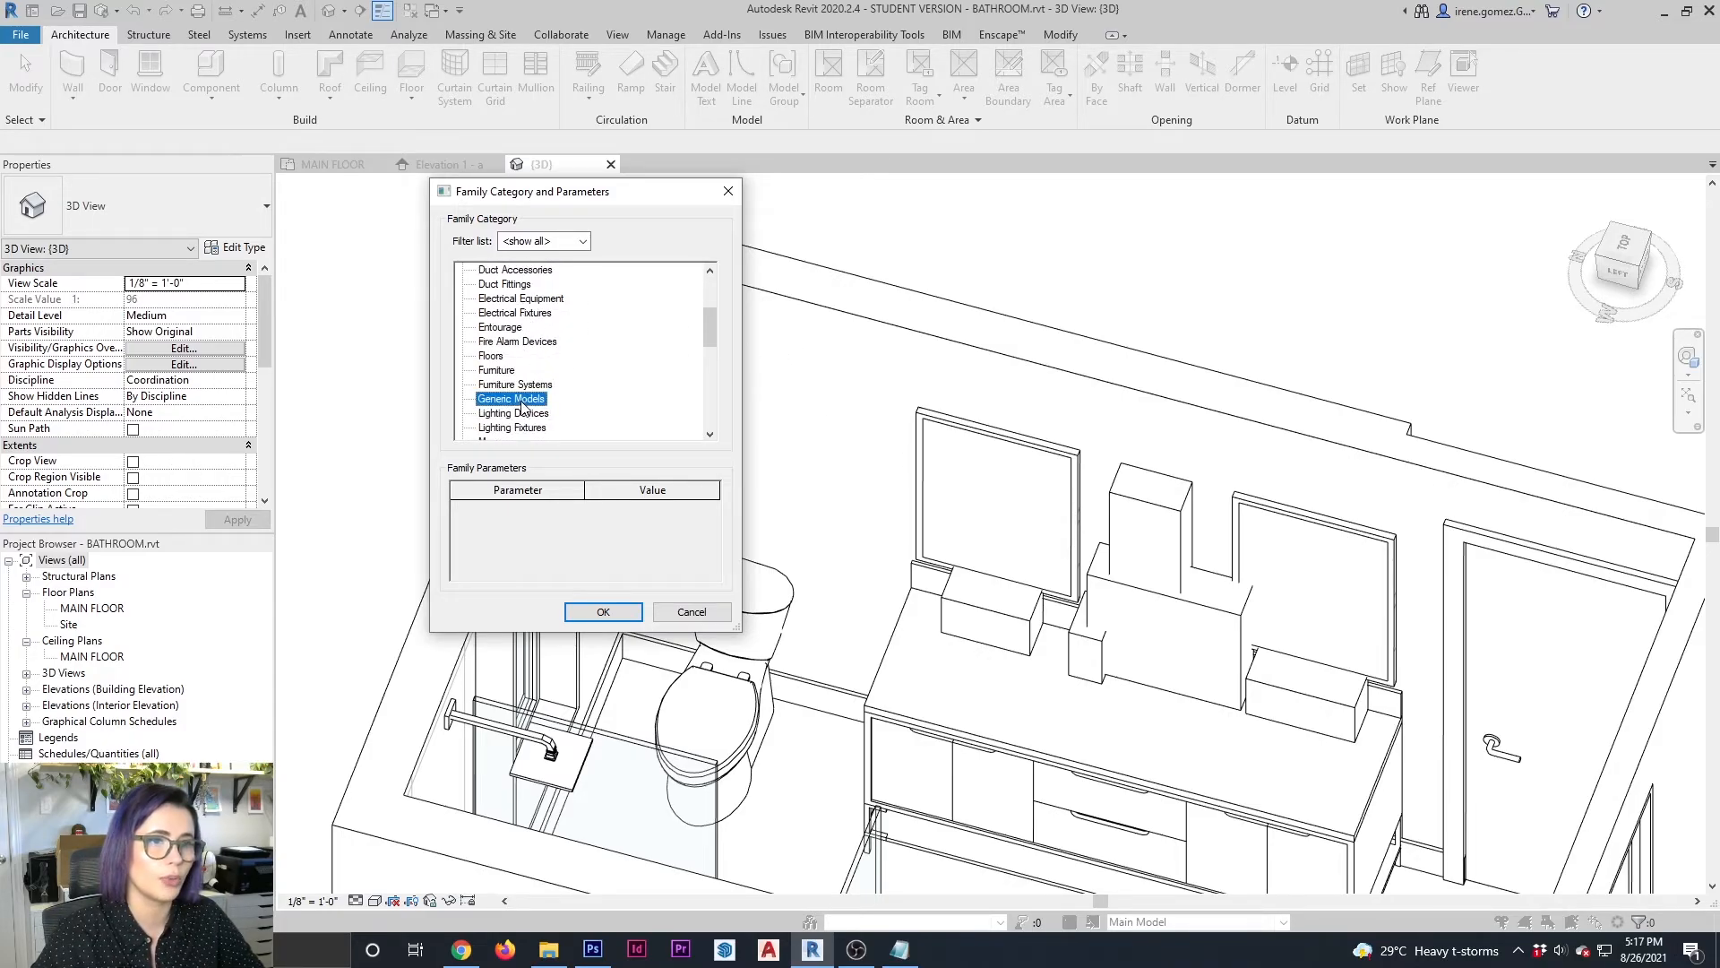
pyautogui.click(598, 613)
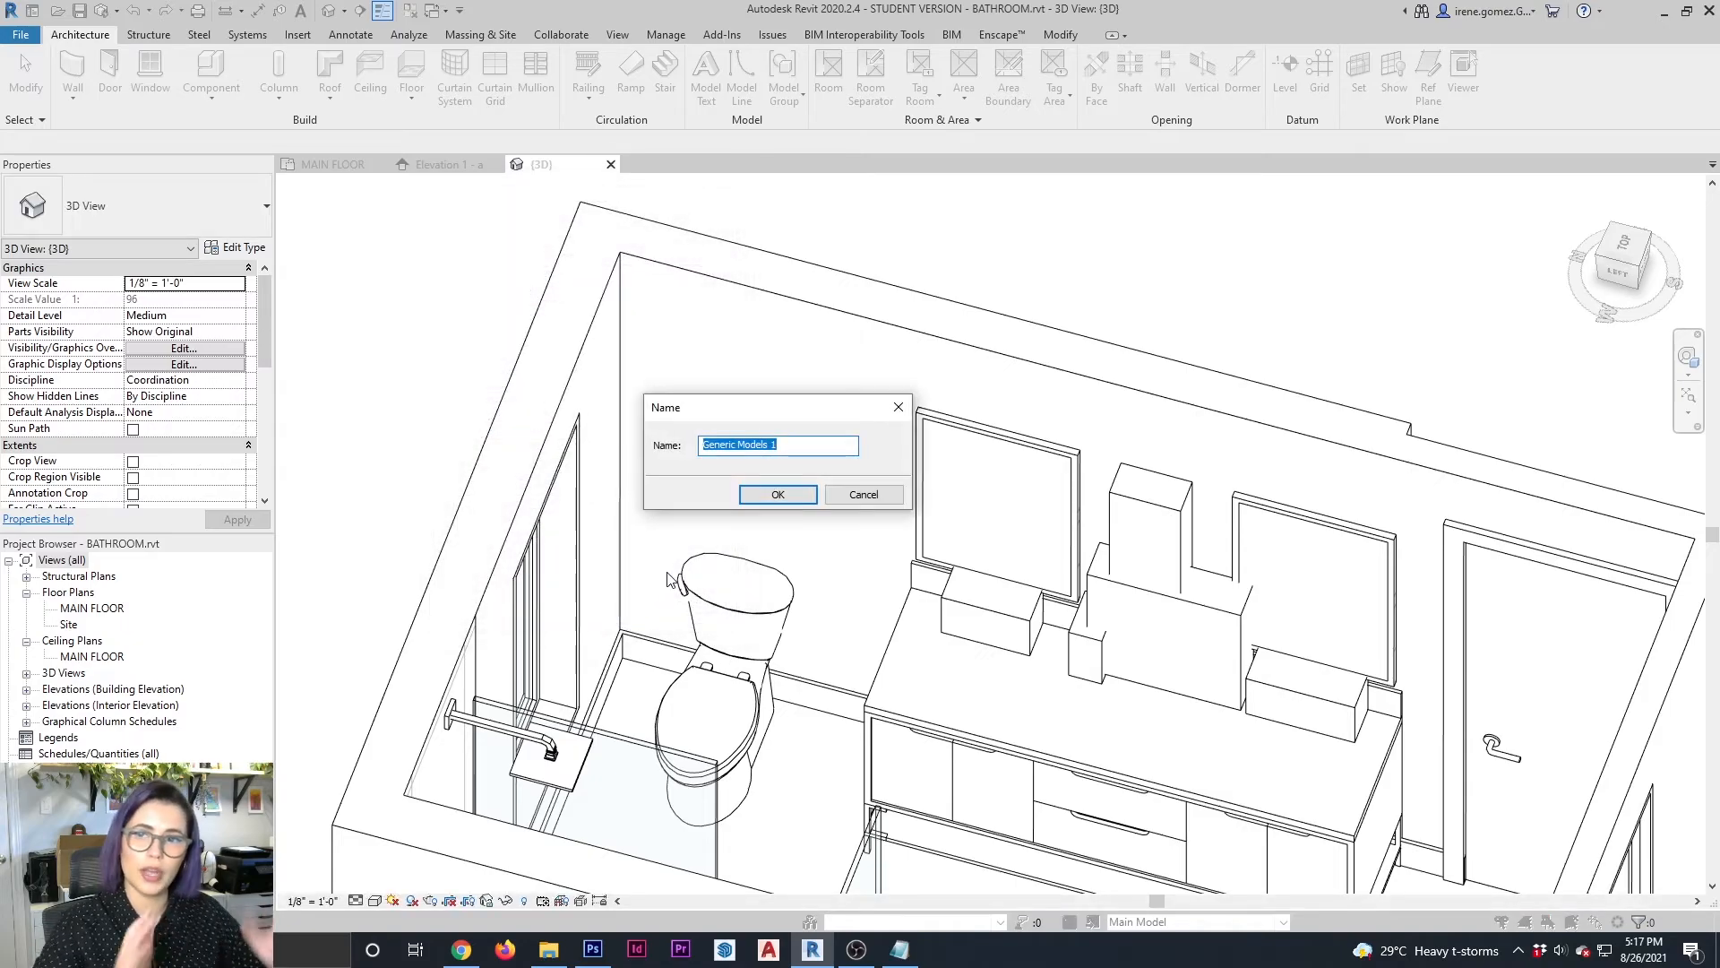
pyautogui.write('WALL TILE')
pyautogui.press('Return')
# Set the wall behind the toilet as work plane and sketch an 18" by 24" extrusion rectangle above the toilet
pyautogui.click(1065, 73)
pyautogui.click(700, 436)
pyautogui.click(760, 518)
pyautogui.click(896, 328)
pyautogui.click(1100, 73)
pyautogui.click(1100, 73)
pyautogui.click(152, 73)
pyautogui.click(672, 60)
pyautogui.click(685, 498)
pyautogui.click(821, 376)
pyautogui.press('Escape')
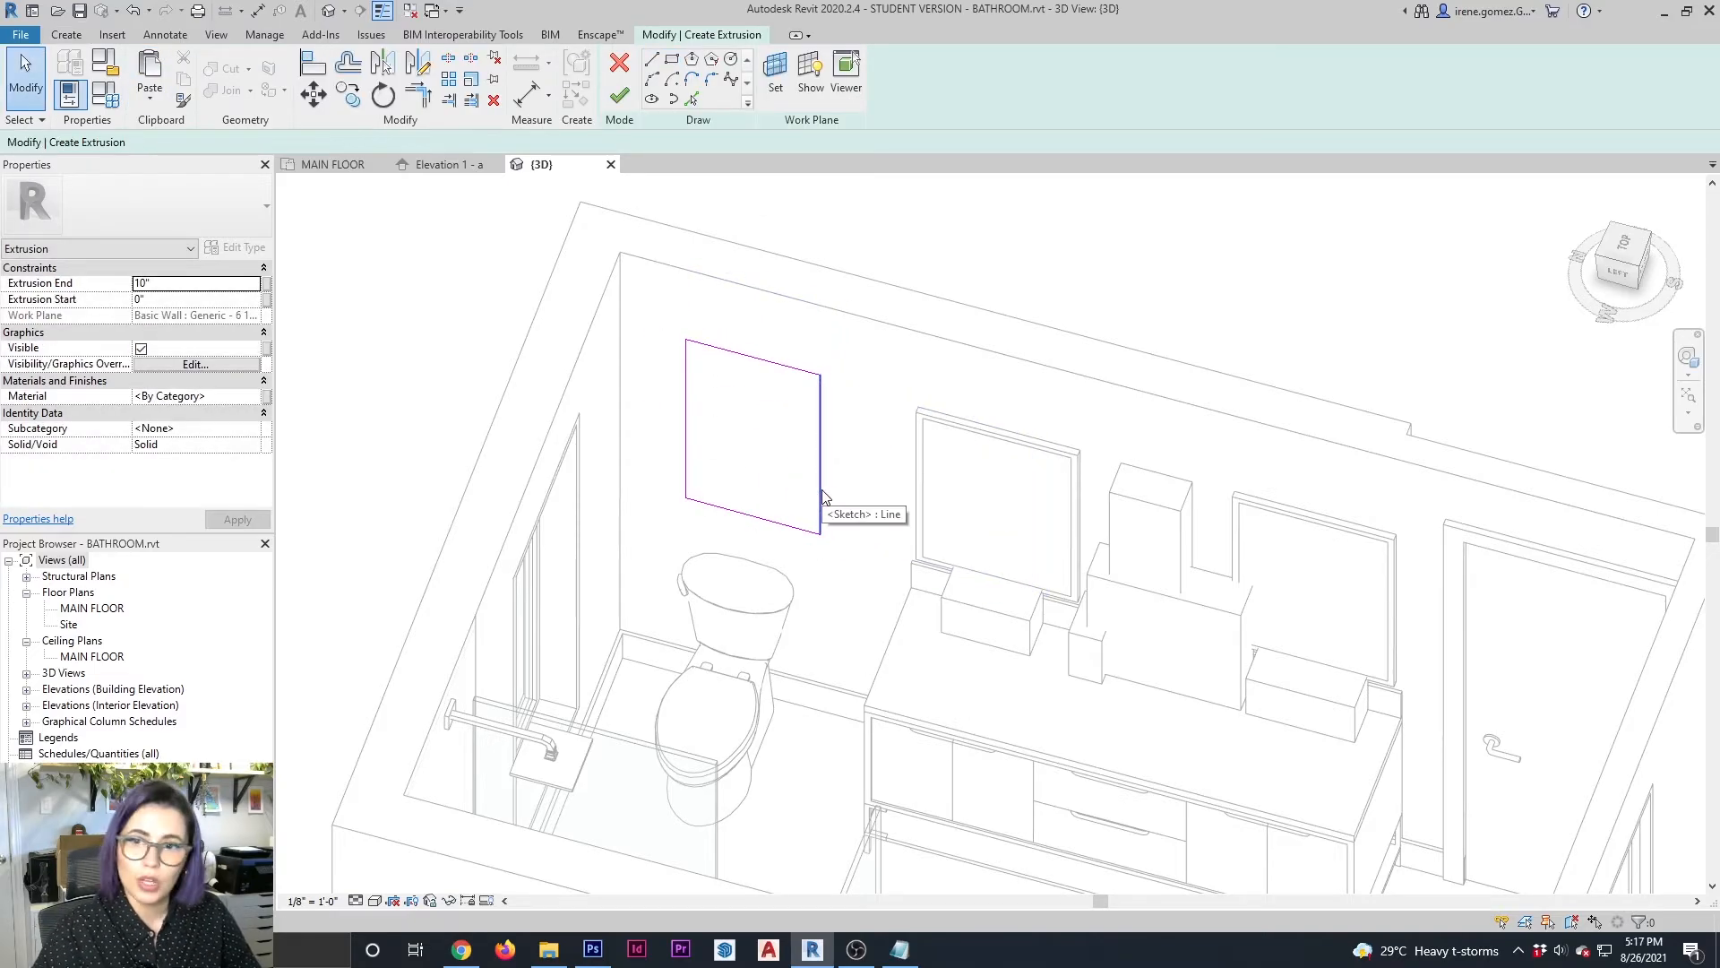
pyautogui.click(821, 498)
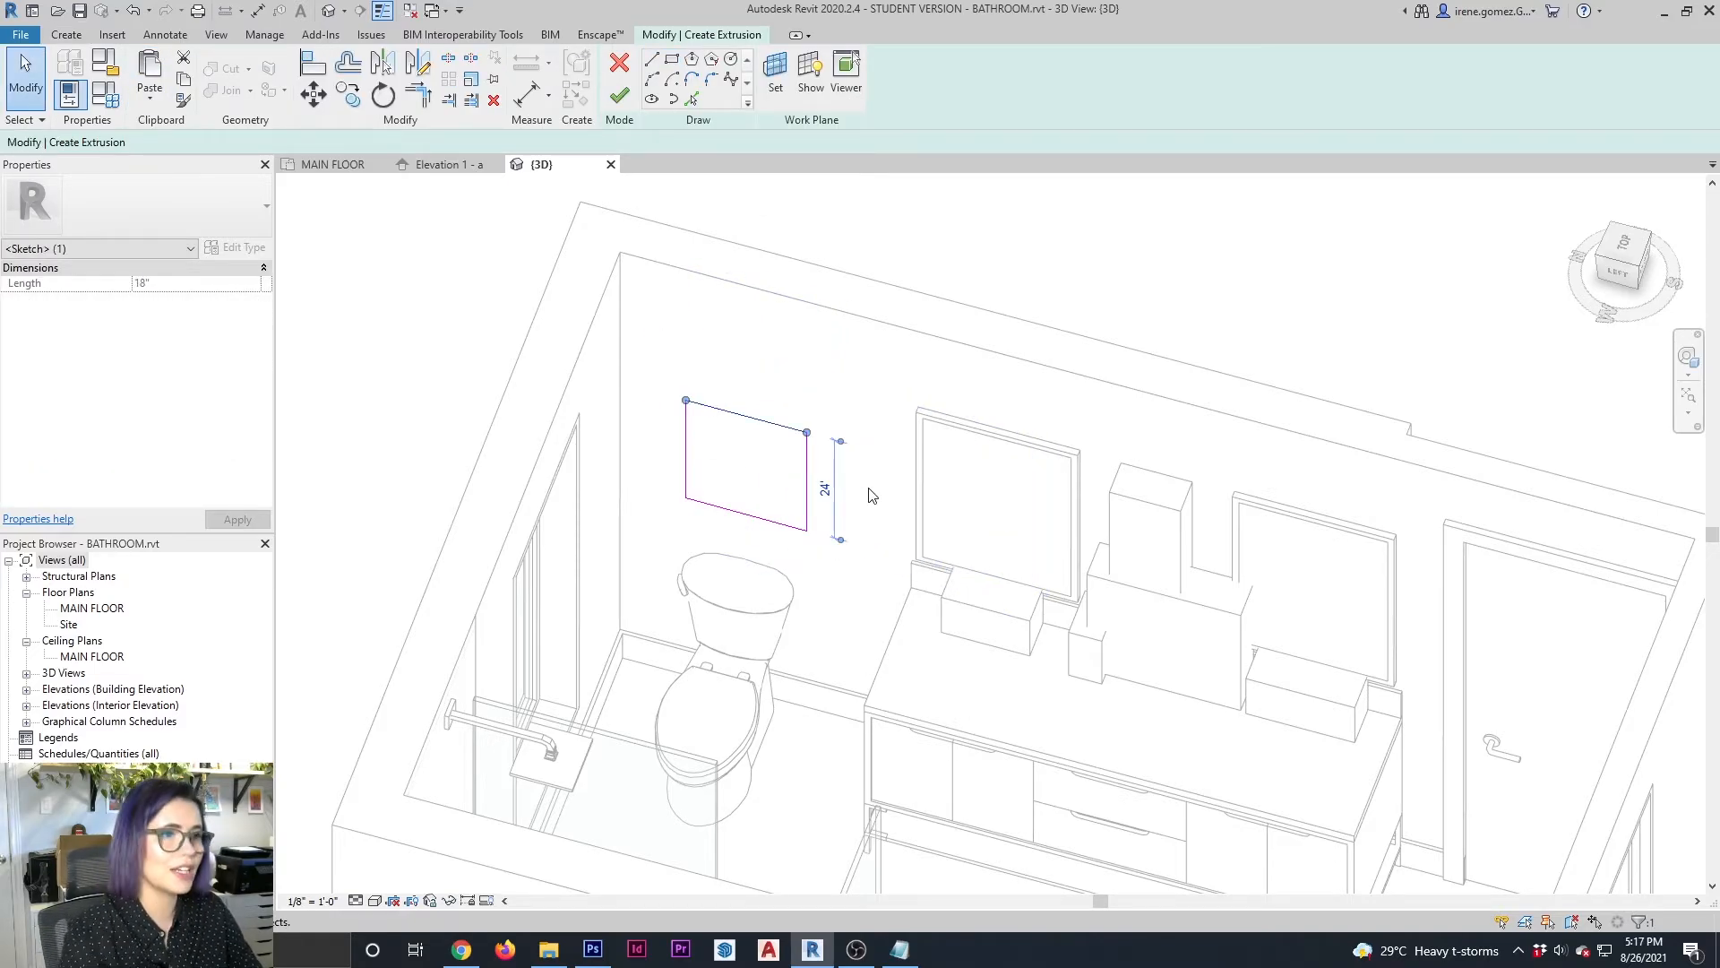
# Finish the rectangle sketch, set the extrusion end to 1" and complete the in-place model
pyautogui.click(619, 95)
pyautogui.click(196, 283)
pyautogui.write('1"')
pyautogui.press('Escape')
pyautogui.click(614, 73)
# Raise the wall art block about 1 3/4" above the toilet in the Elevation 1 - a view
pyautogui.click(448, 165)
pyautogui.scroll(1, 918, 573)
pyautogui.click(908, 510)
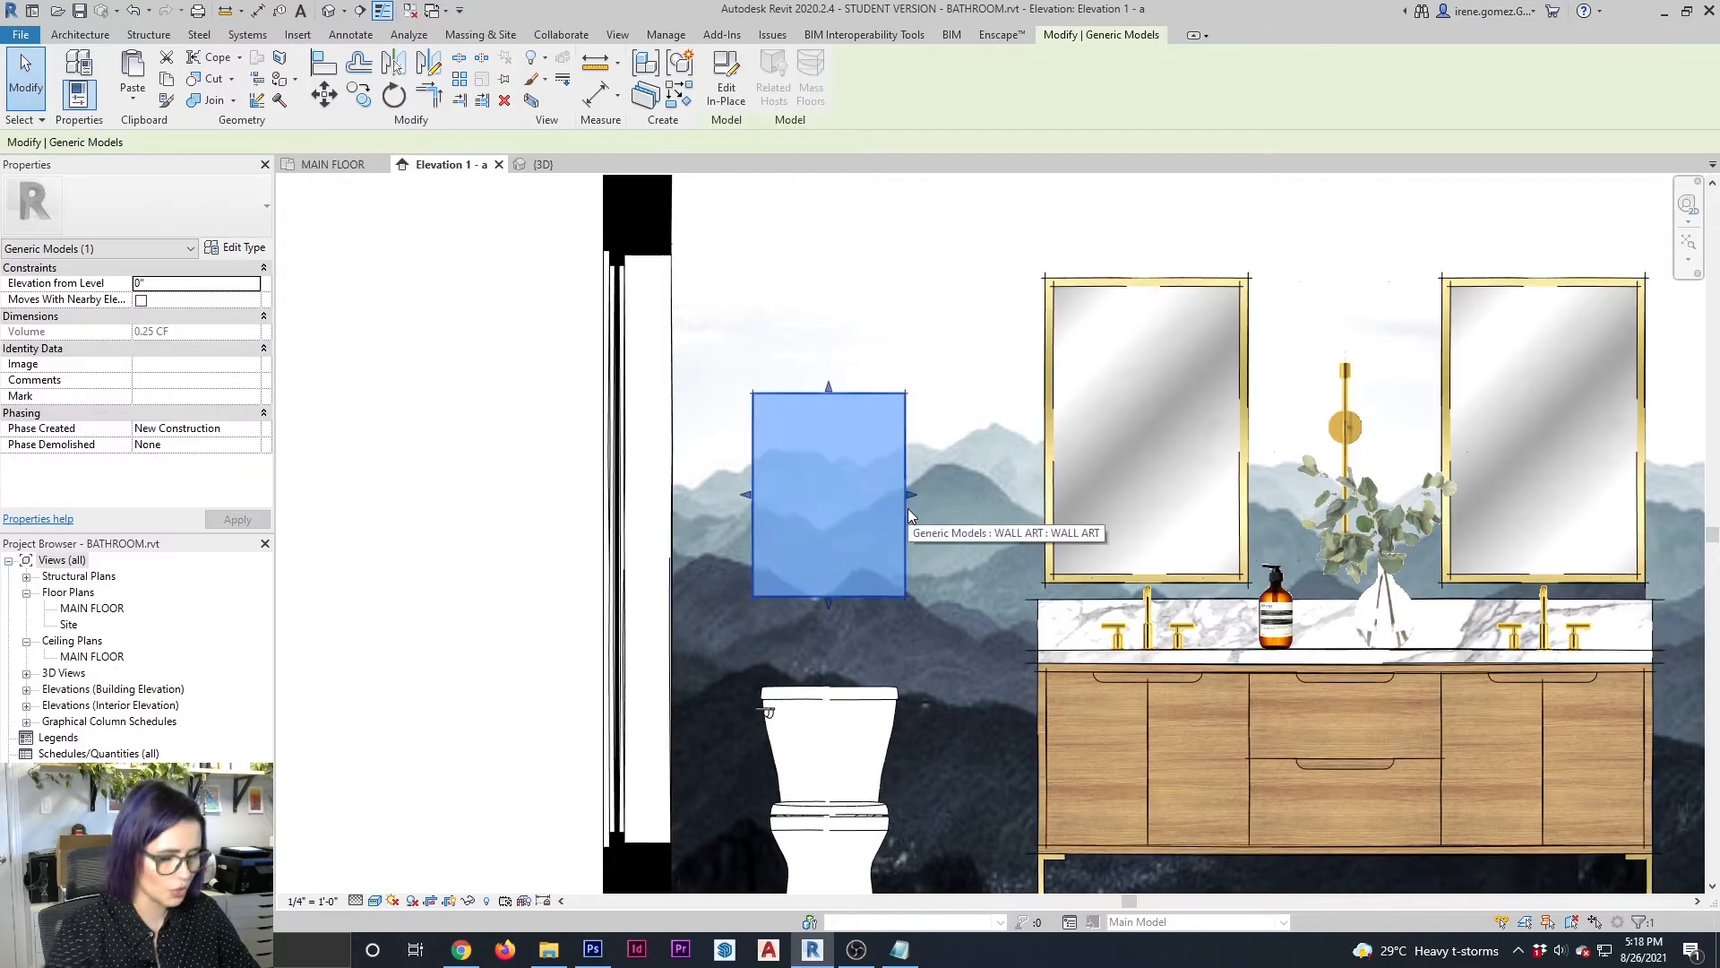
pyautogui.click(468, 314)
# Create a new project material and name it WALL ART
pyautogui.click(666, 34)
pyautogui.click(77, 72)
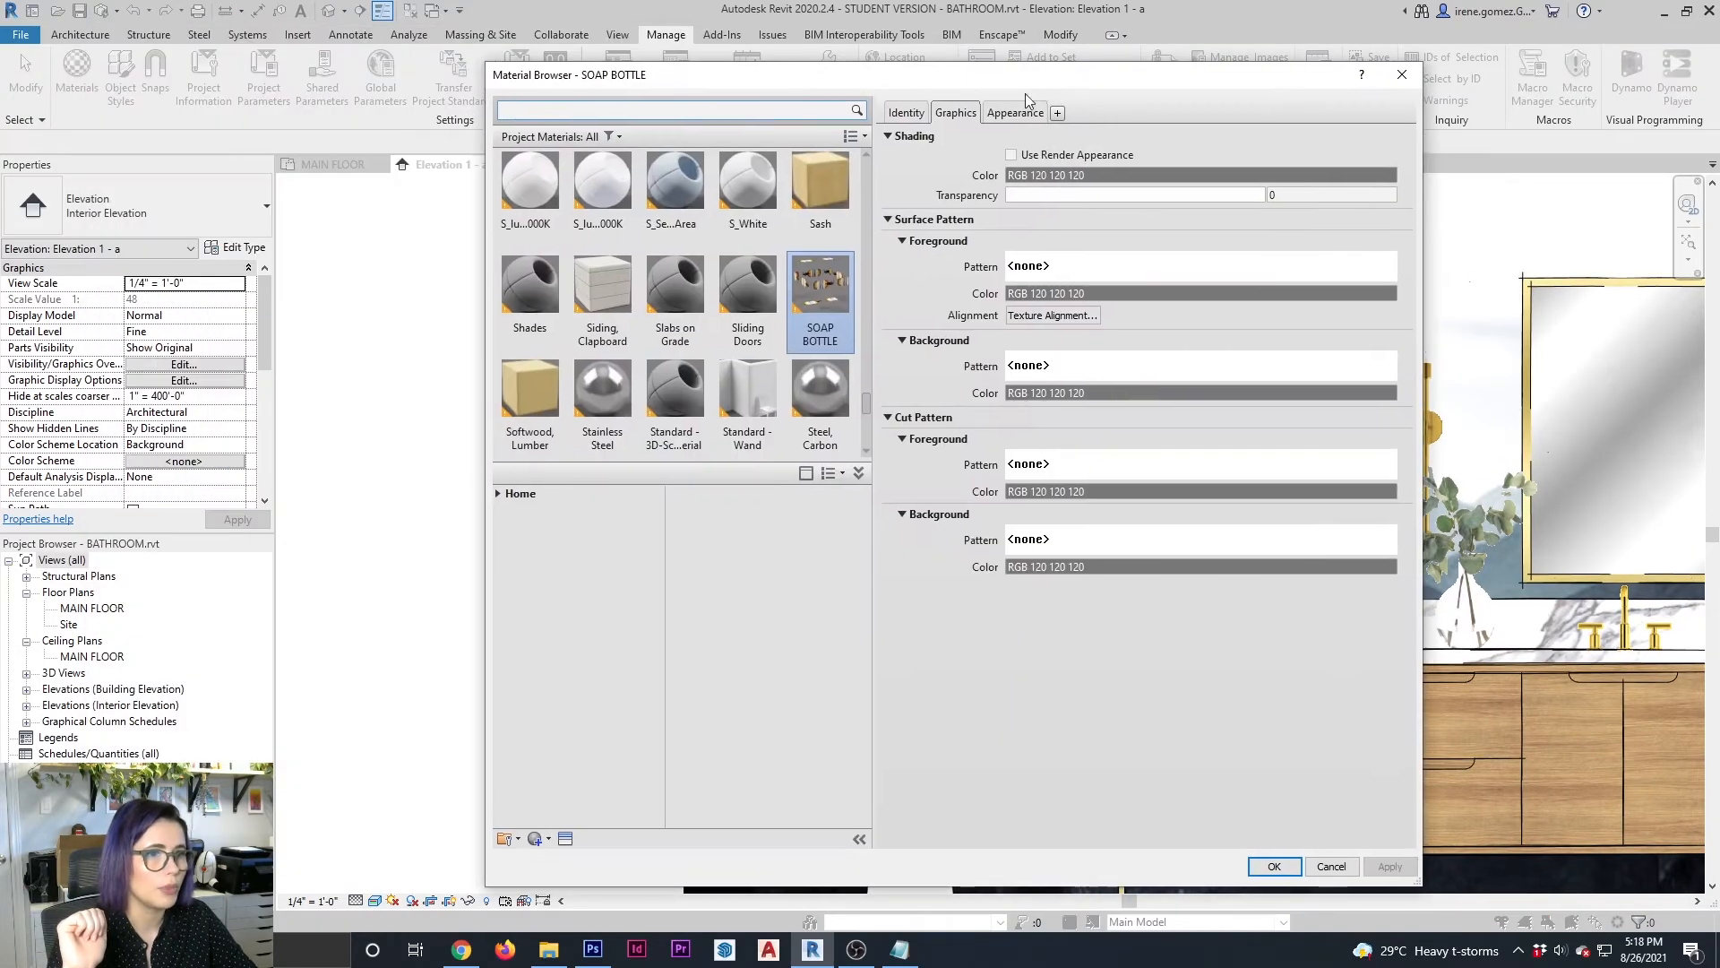
pyautogui.click(547, 838)
pyautogui.click(577, 856)
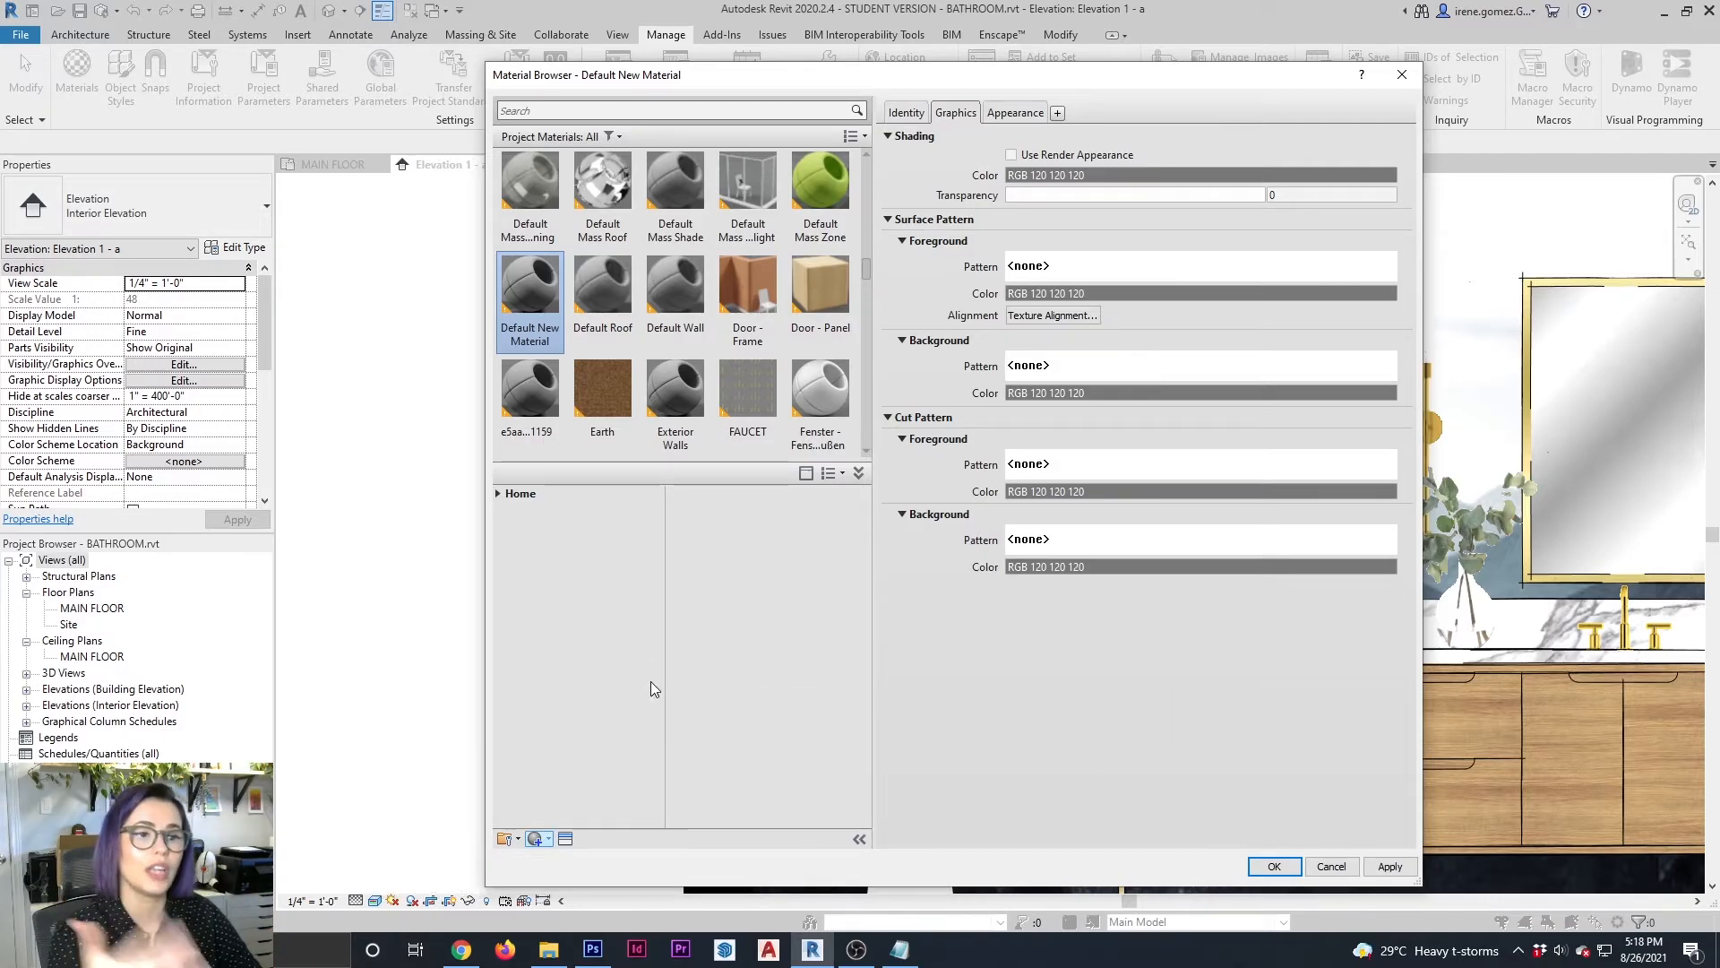
pyautogui.click(907, 112)
pyautogui.tripleClick(1138, 136)
pyautogui.write('WALL ART')
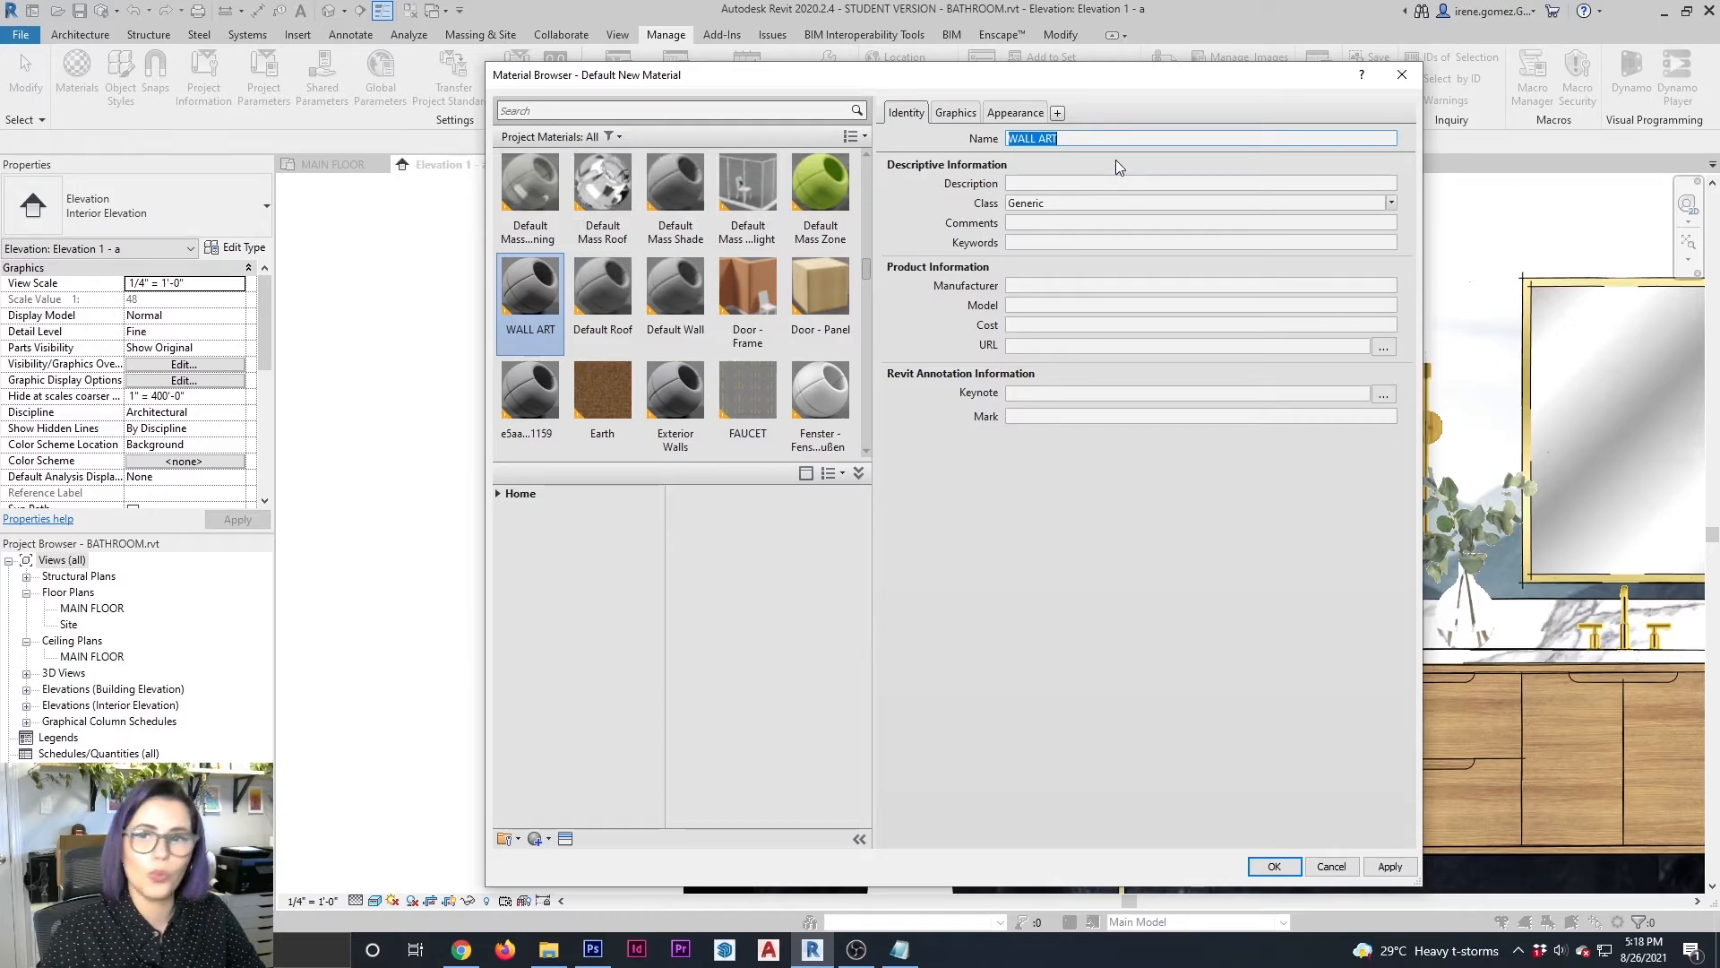
# Load MIN-OKE-DNA_E_FBL.jpg as the WALL ART material's appearance image and save the material
pyautogui.click(1037, 114)
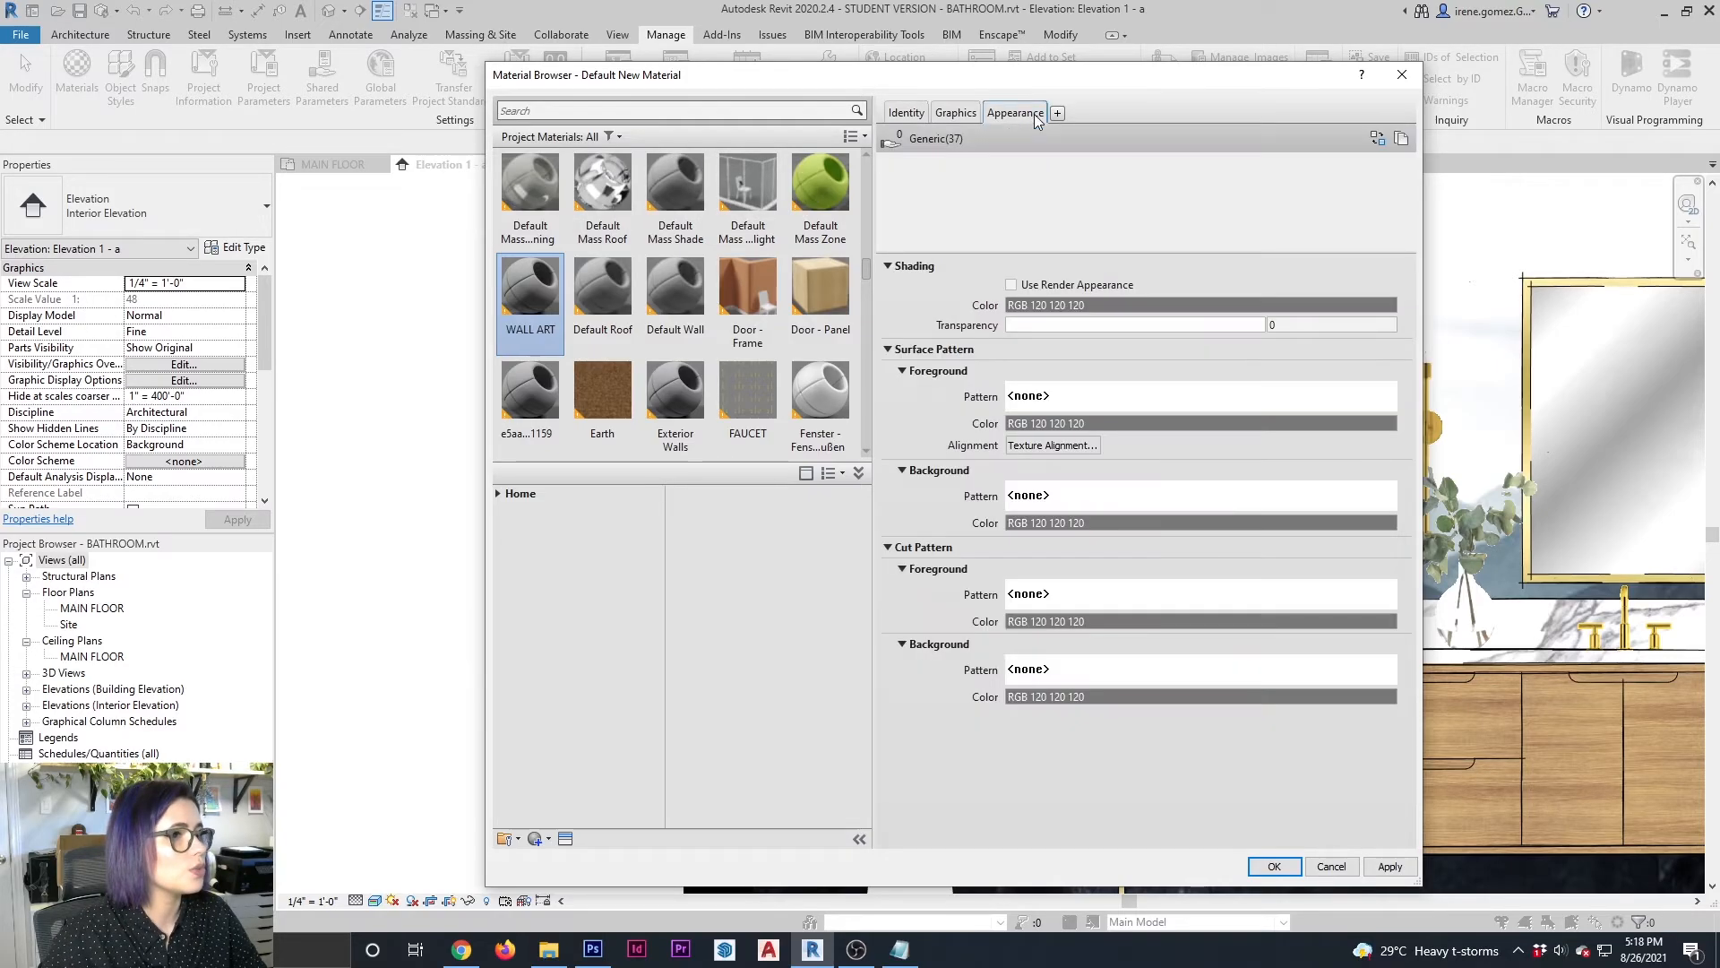
pyautogui.click(1147, 358)
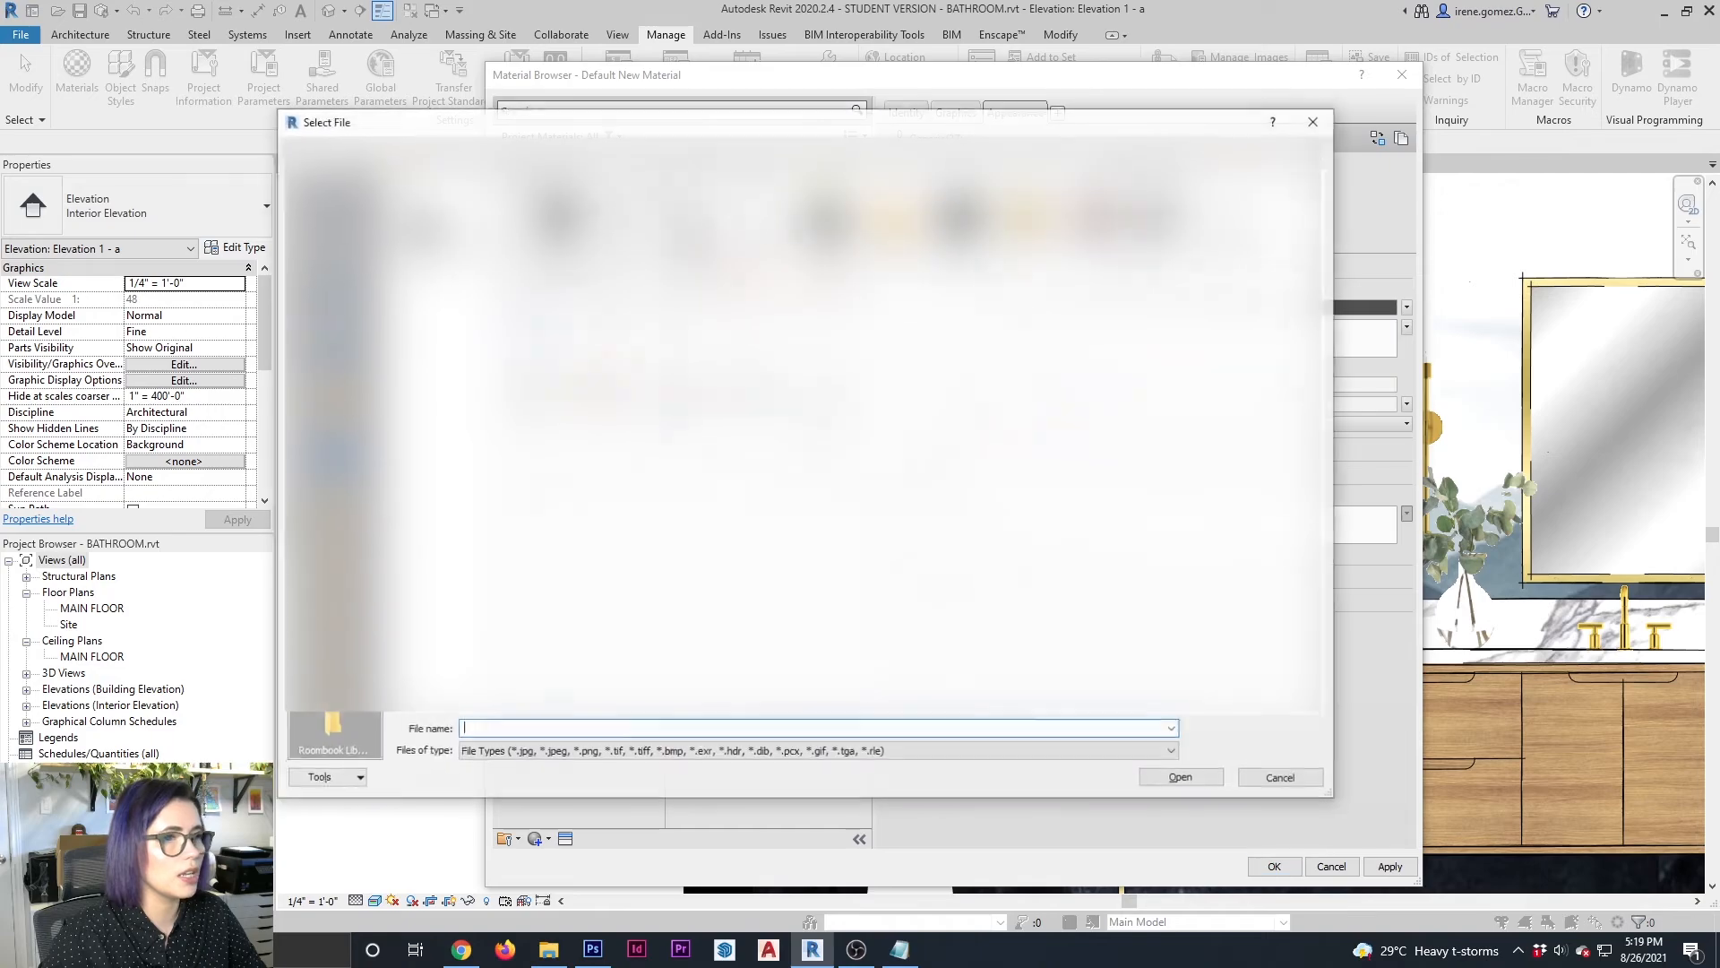
pyautogui.doubleClick(1163, 254)
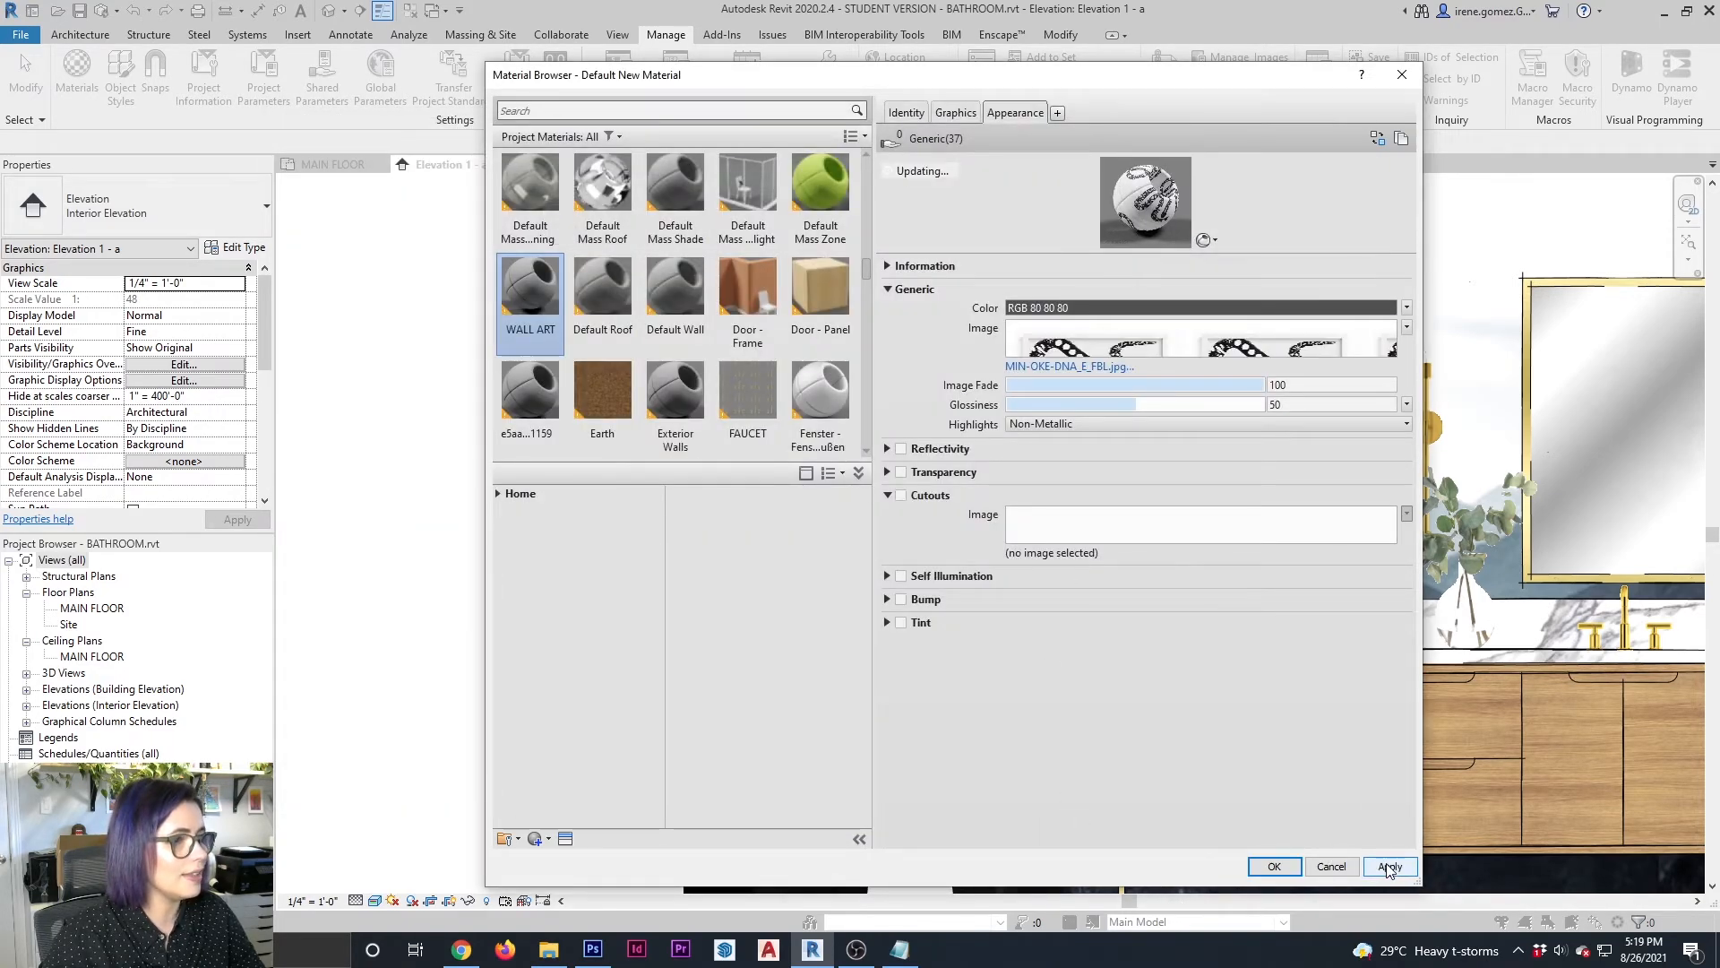
pyautogui.click(1290, 867)
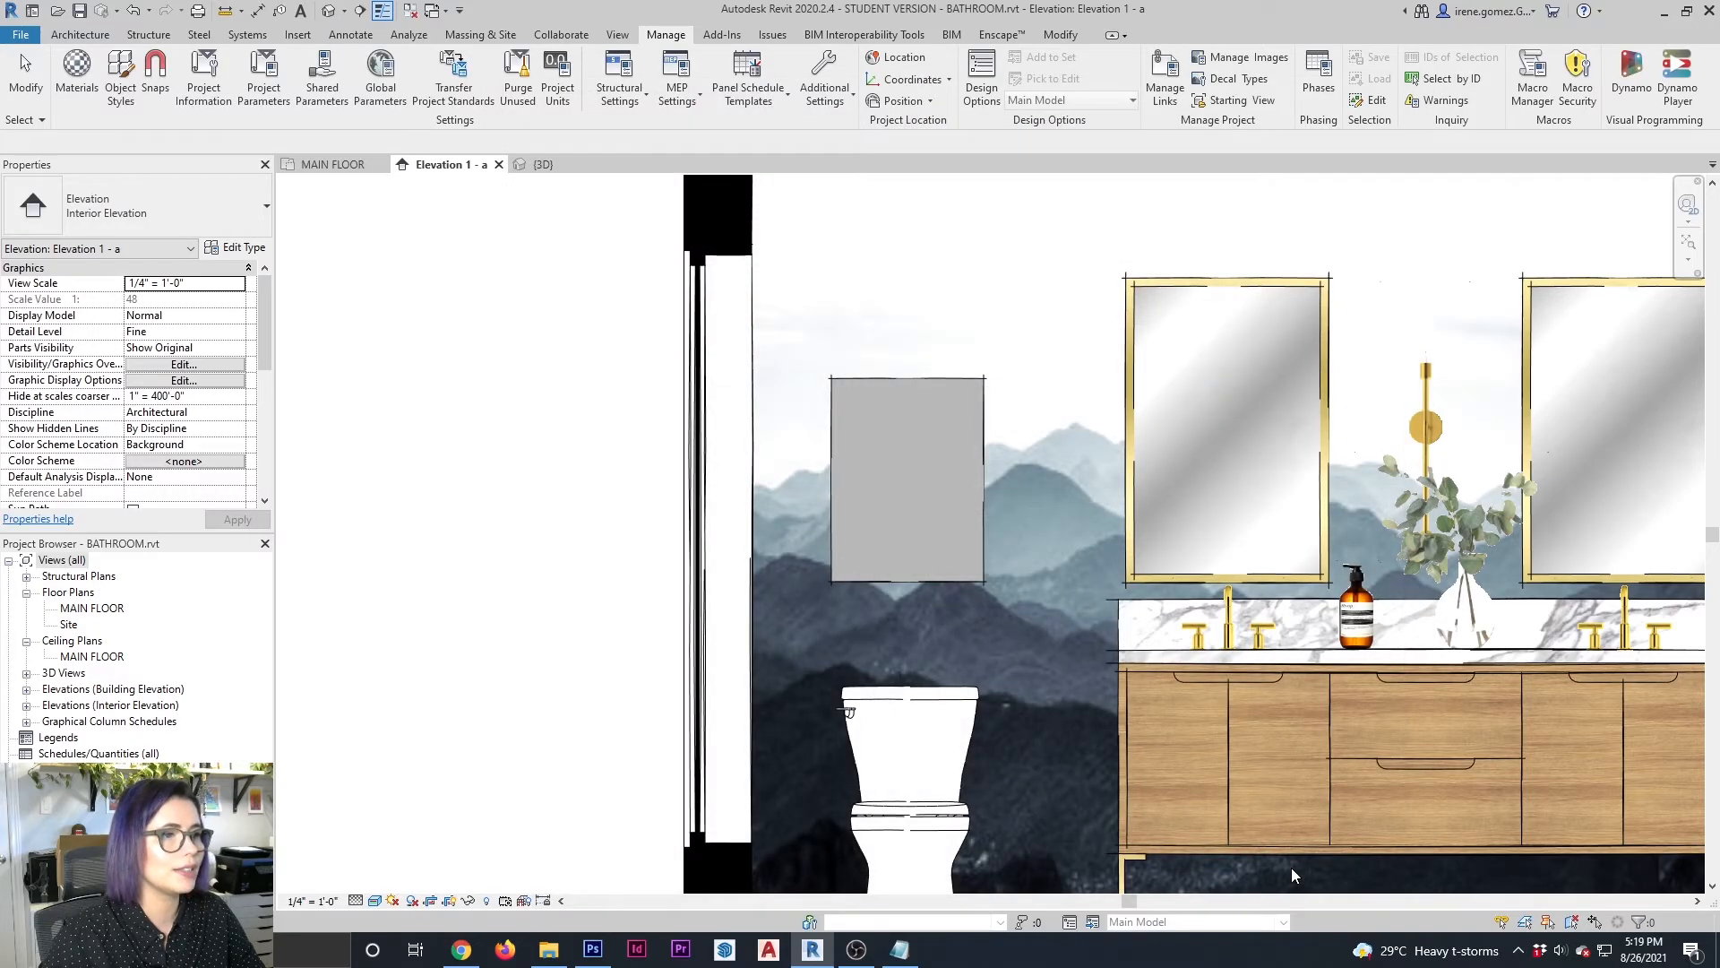
# Edit the wall art block in place and assign the WALL ART material to its extrusion
pyautogui.click(978, 582)
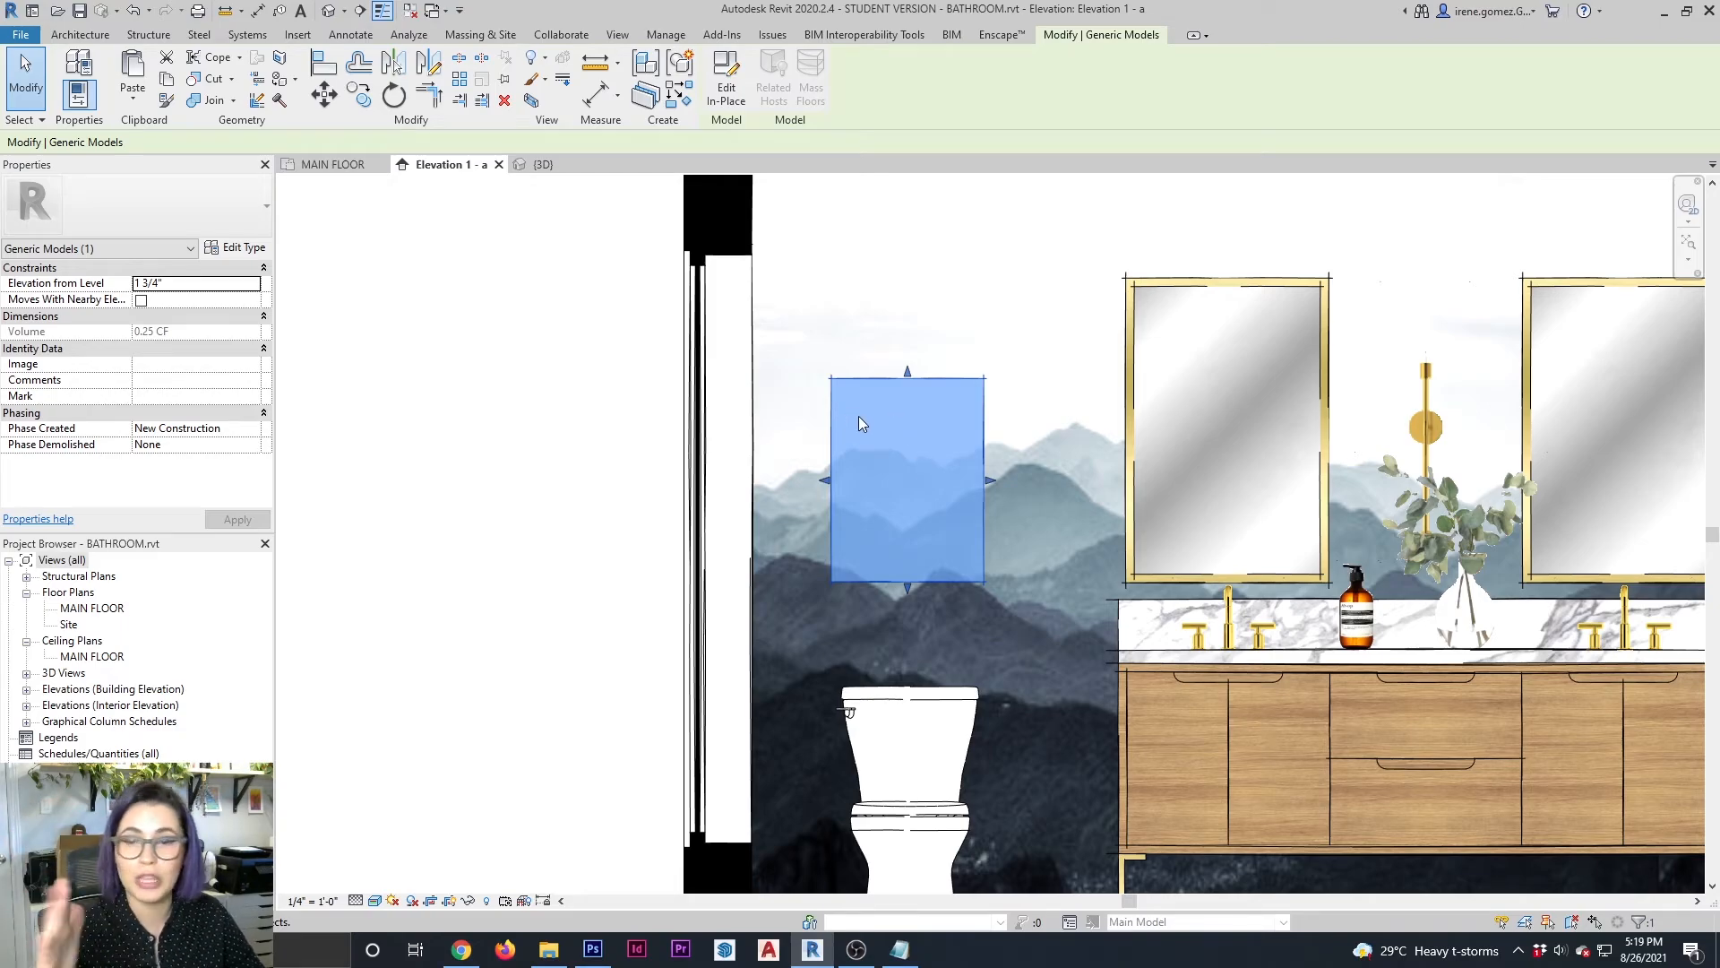
pyautogui.click(726, 76)
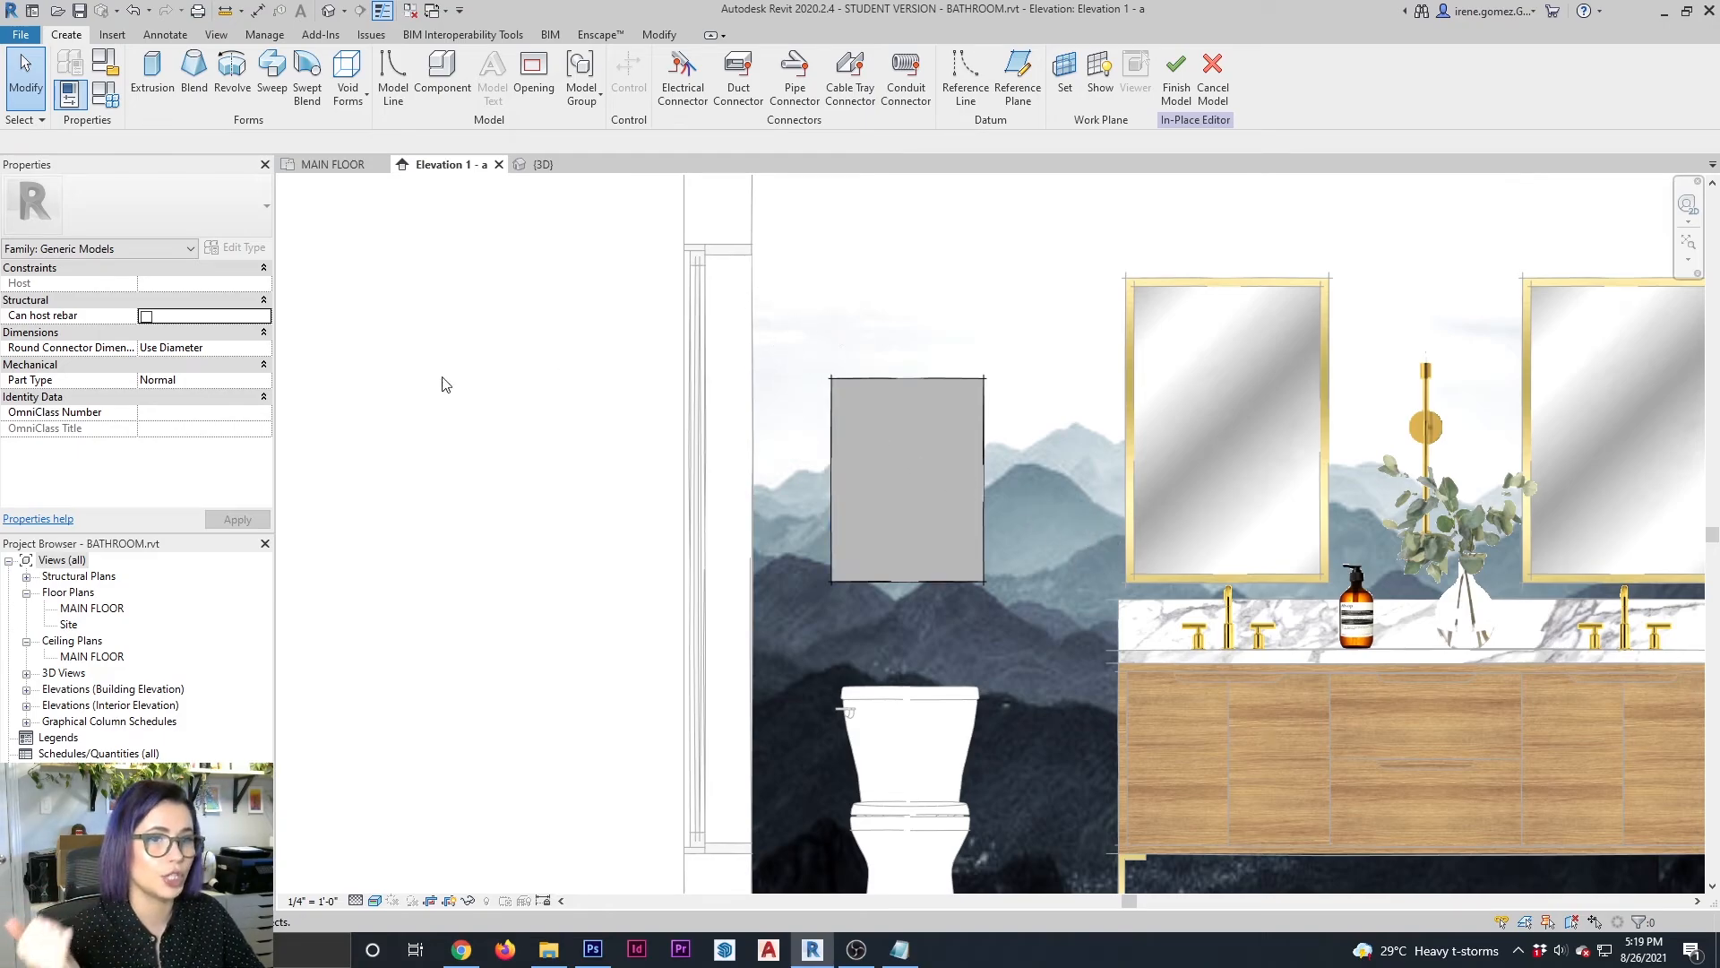
pyautogui.click(874, 380)
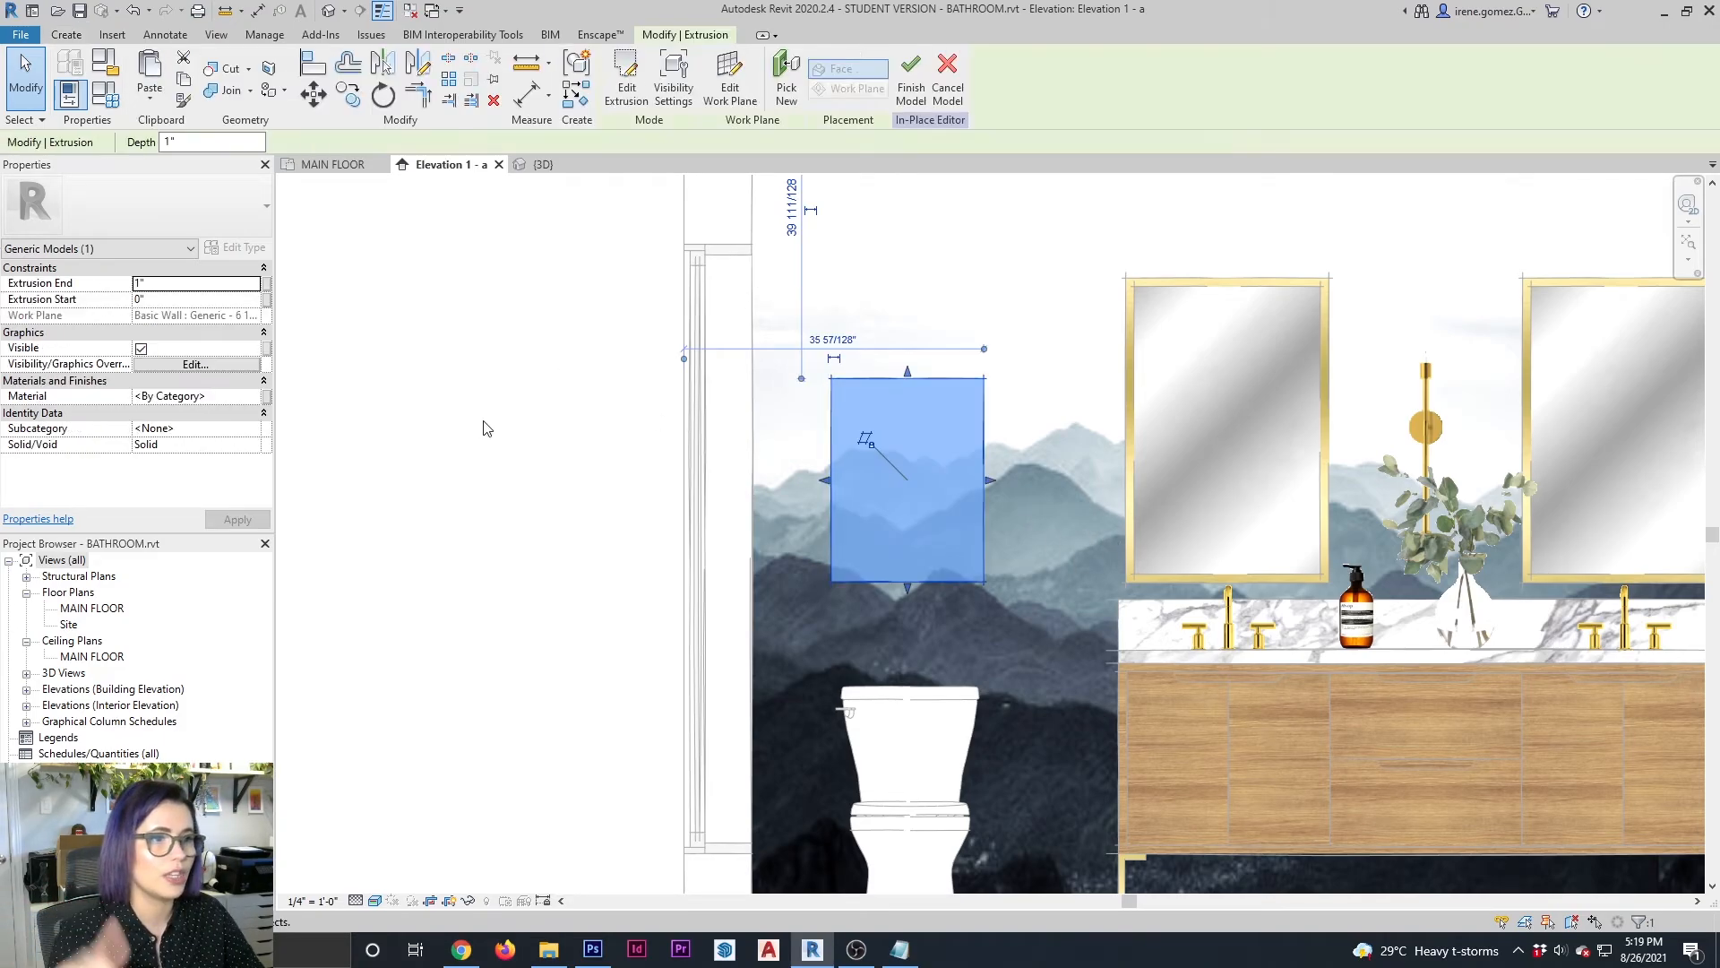
pyautogui.click(228, 397)
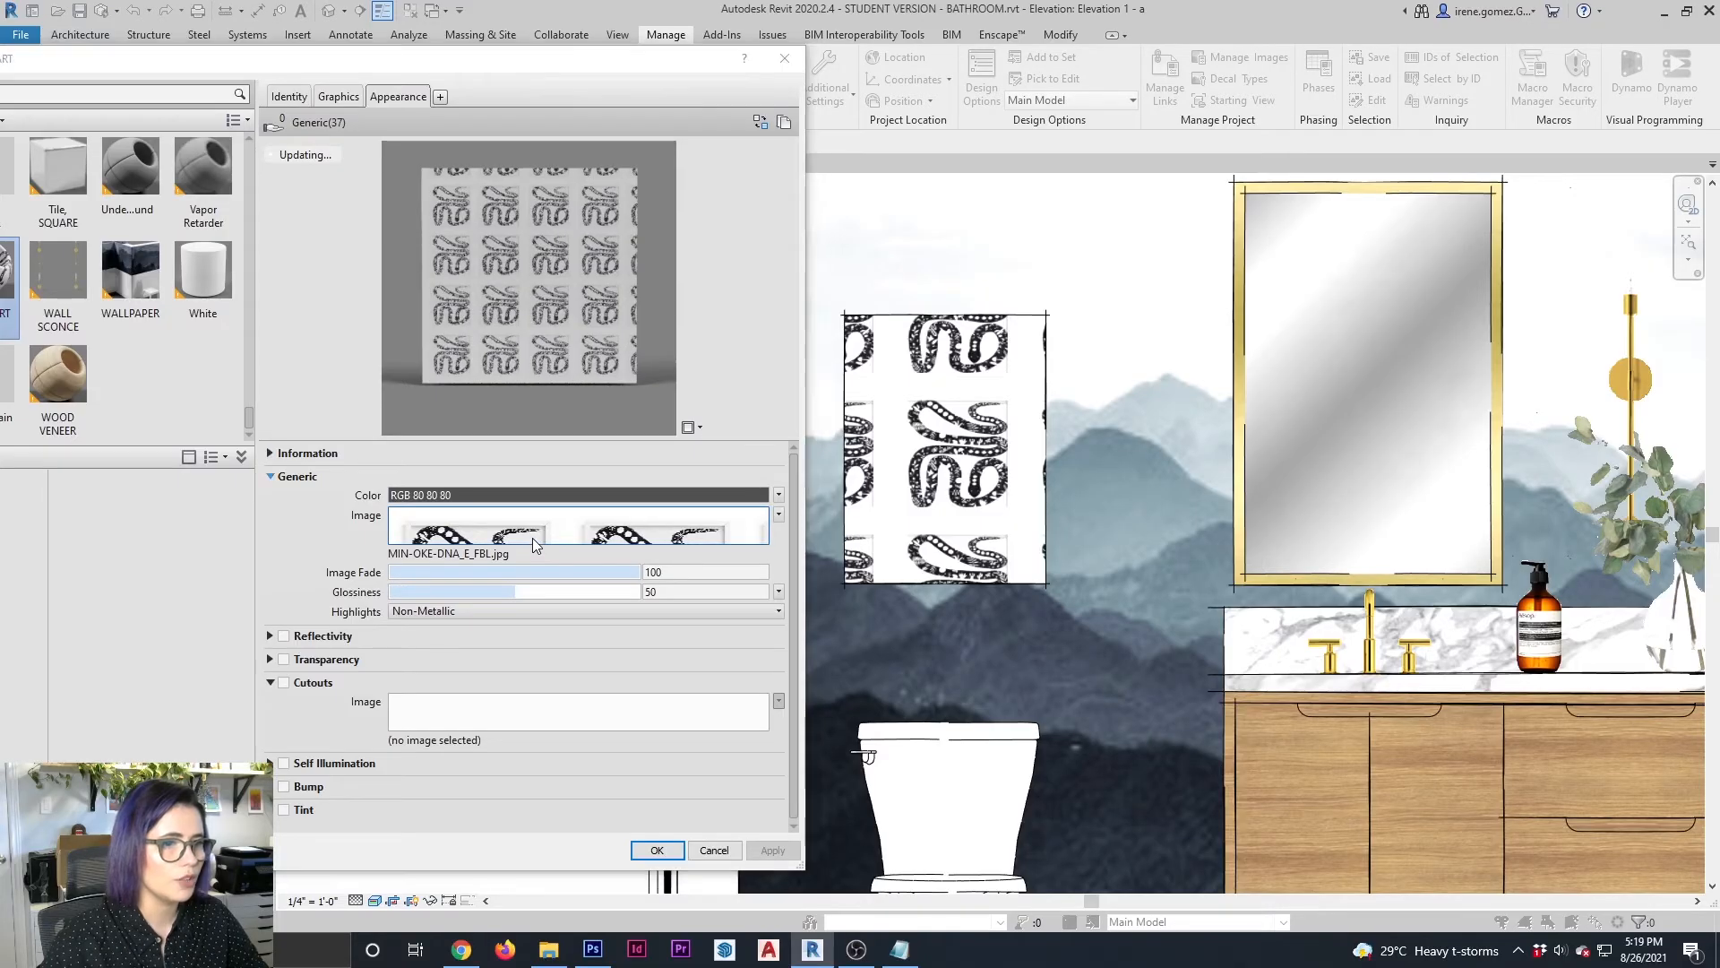
# Unlink the WALL ART texture's proportions, set its sample size to 22" wide by 28" high, and apply the material changes
pyautogui.click(515, 548)
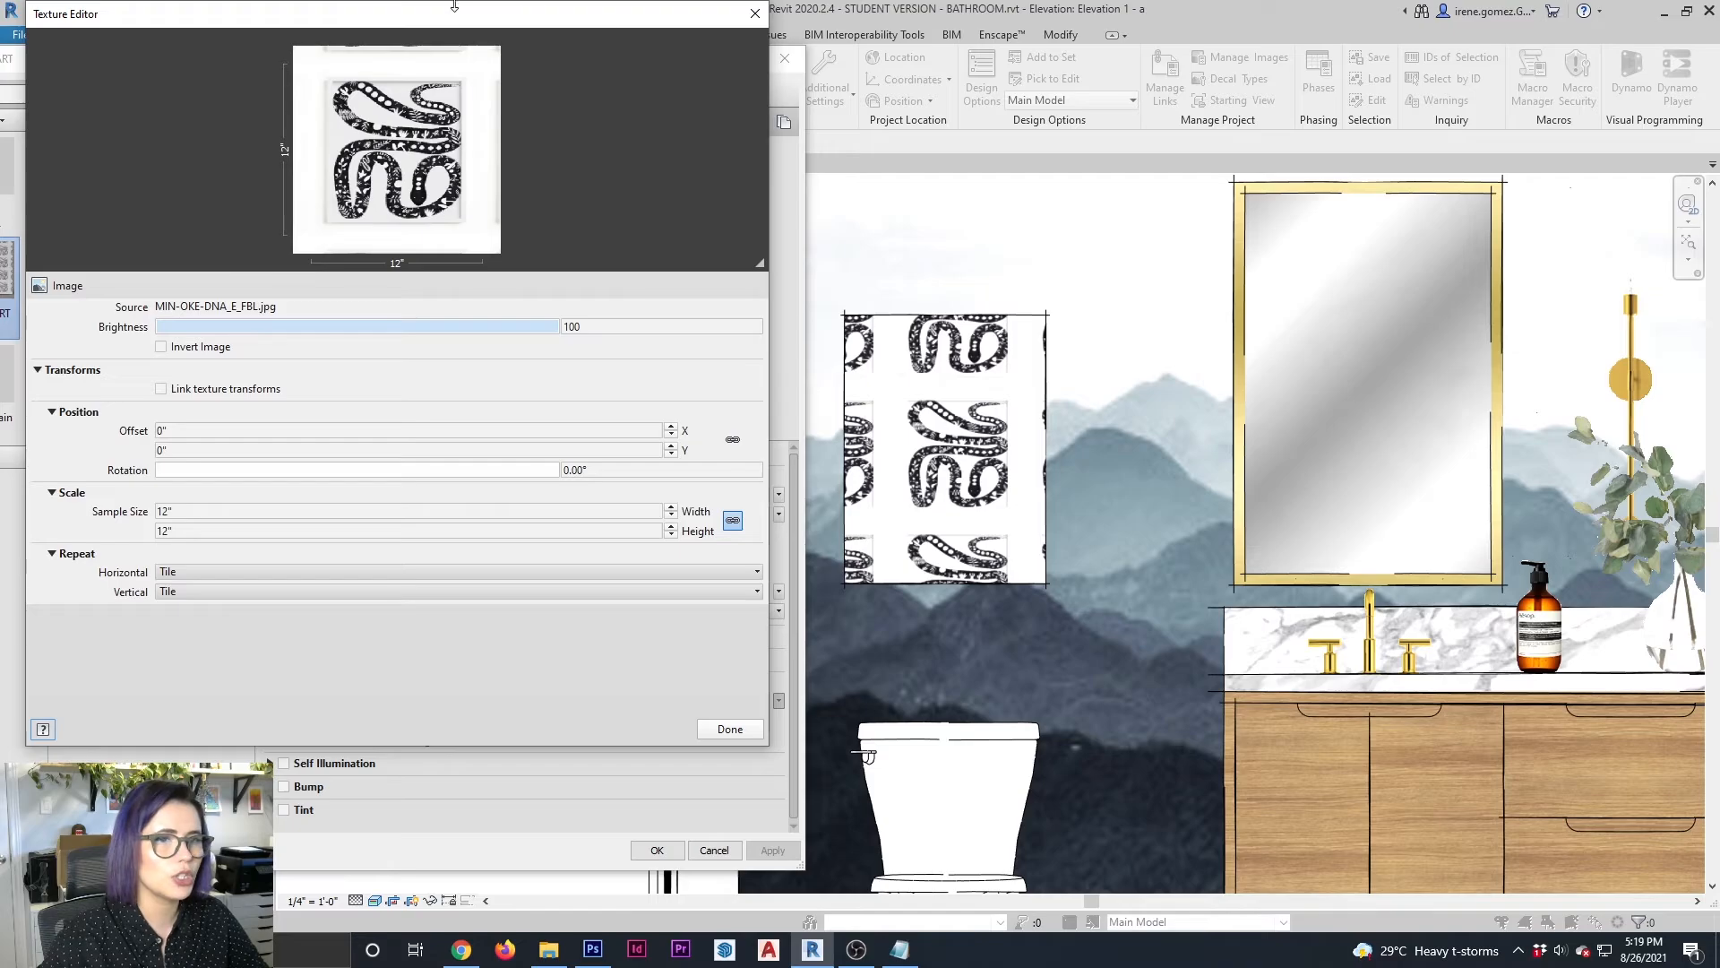
pyautogui.moveTo(463, 33); pyautogui.dragTo(620, 100)
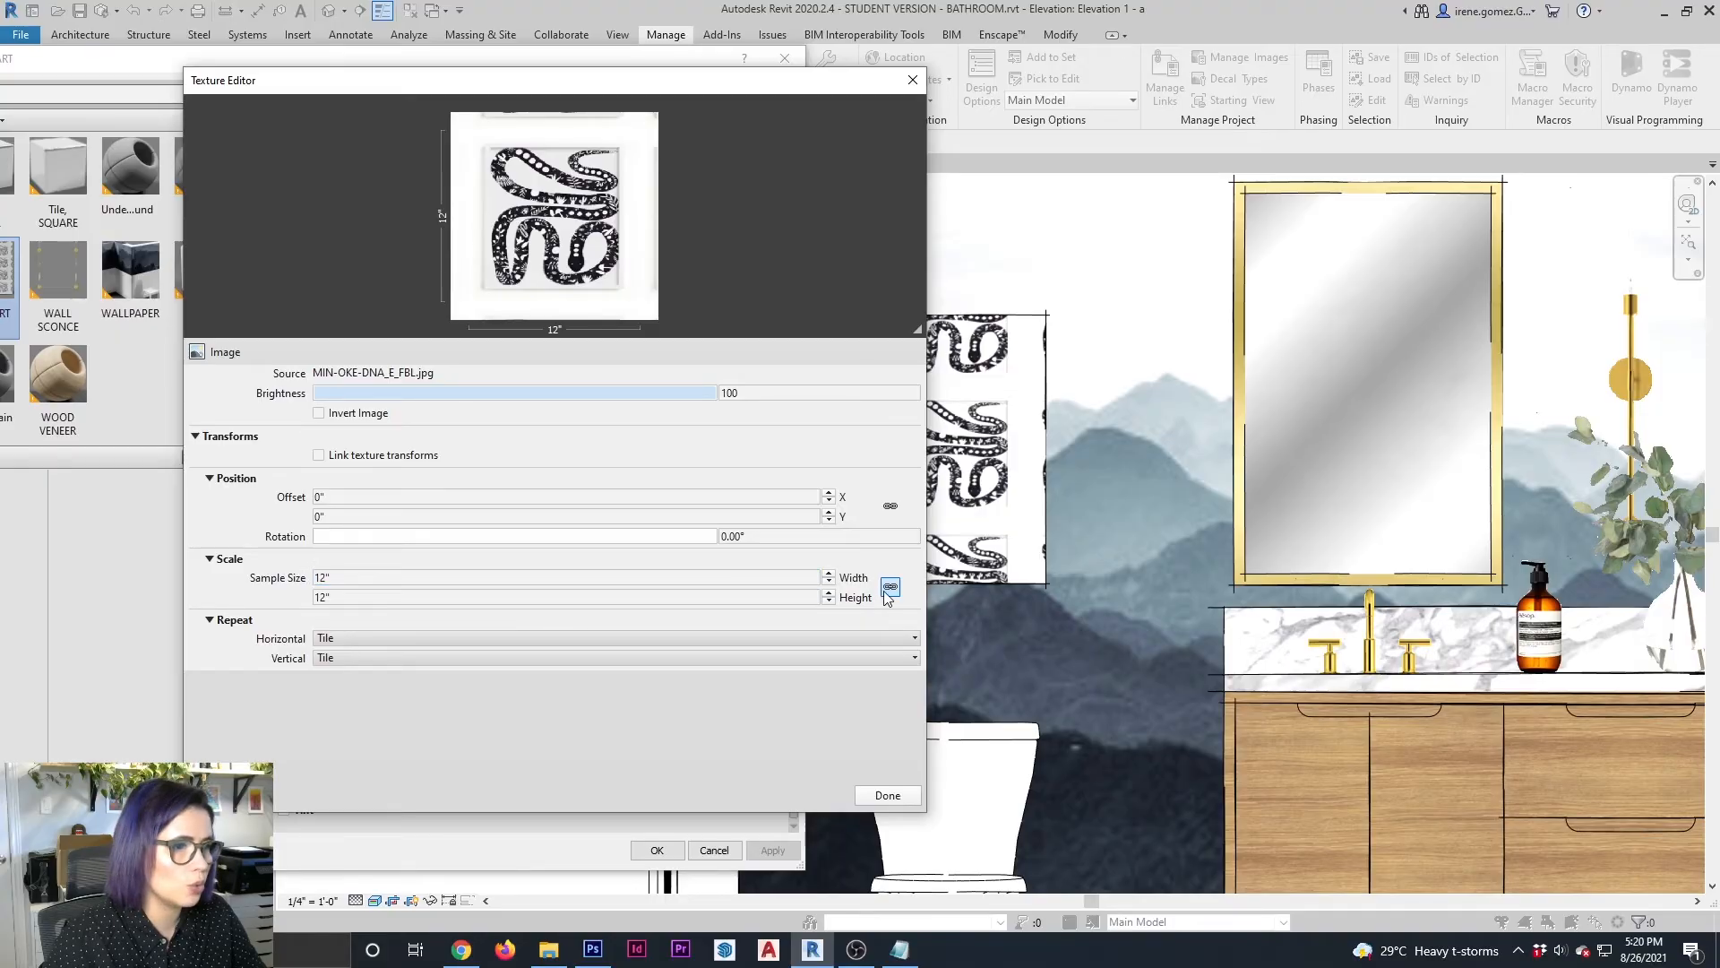
pyautogui.click(888, 588)
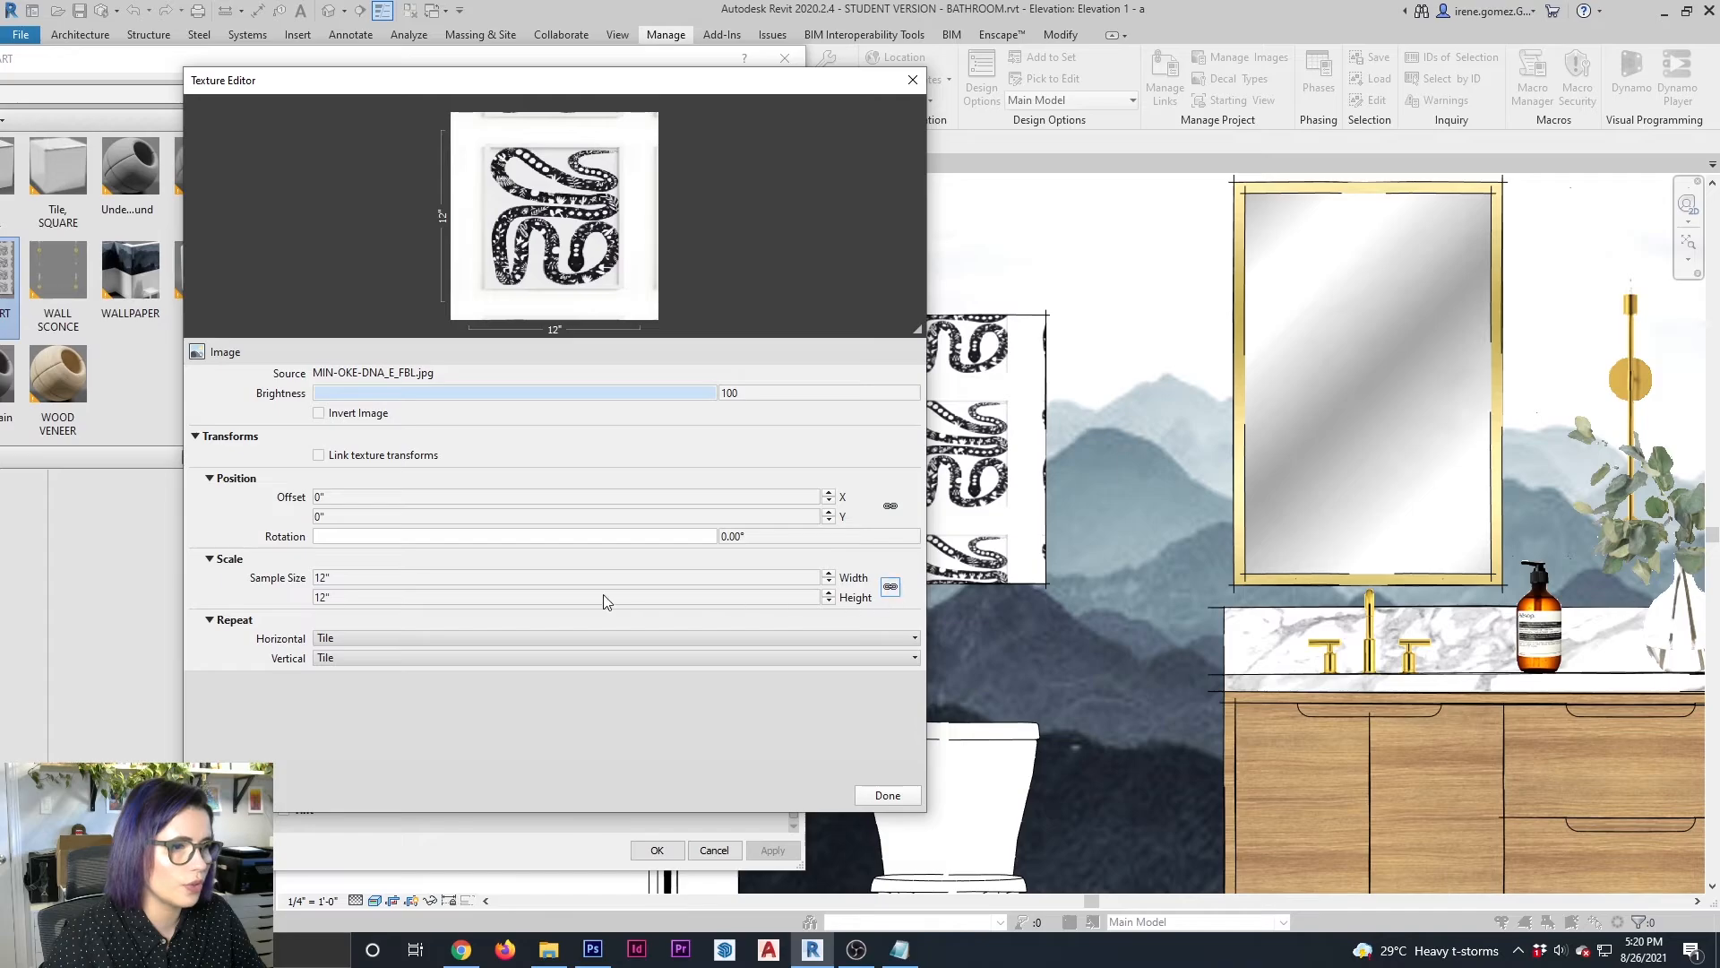
pyautogui.click(634, 583)
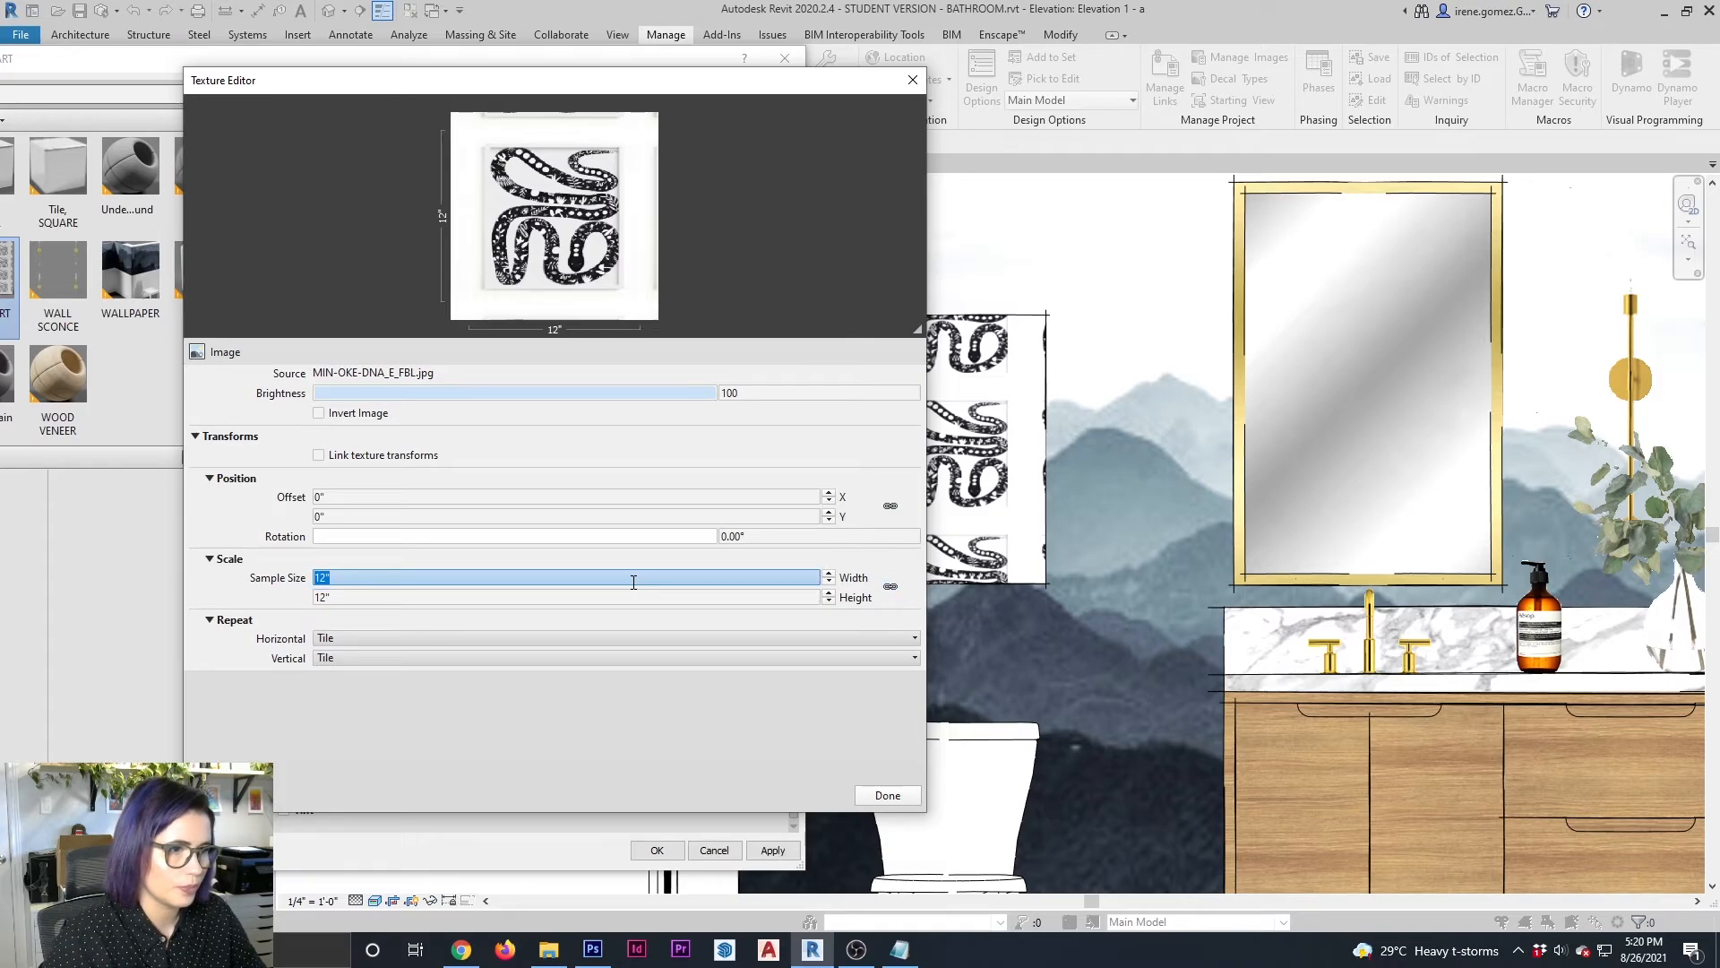
pyautogui.write('22')
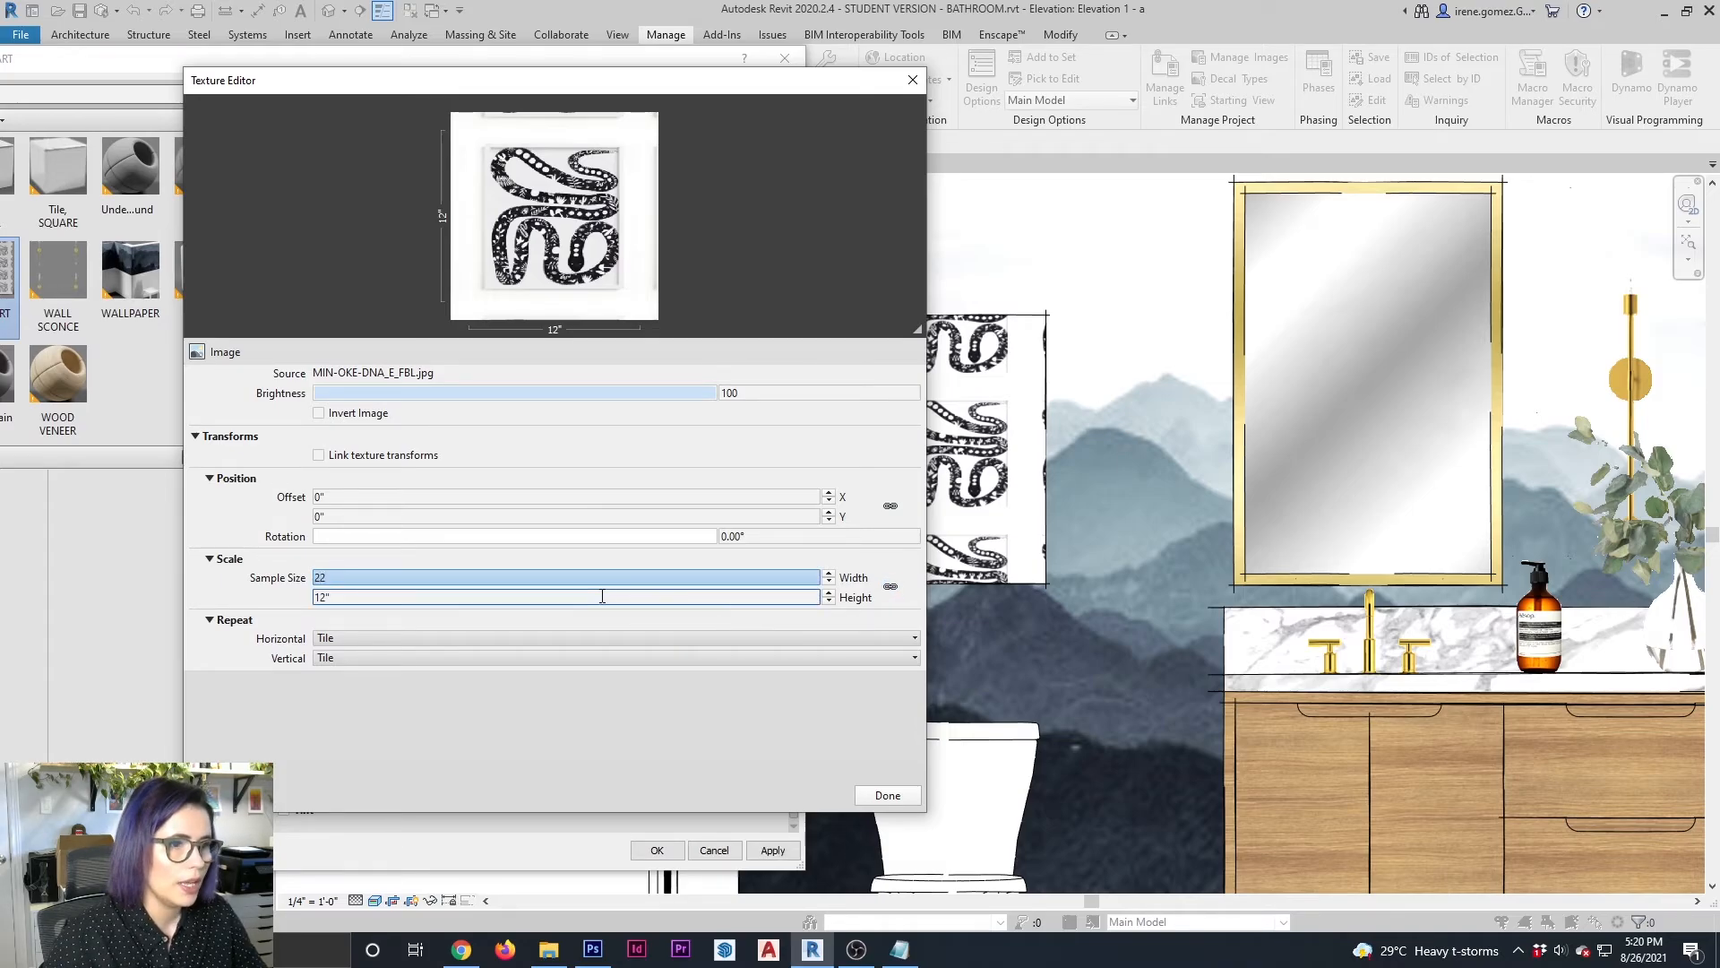
pyautogui.click(602, 597)
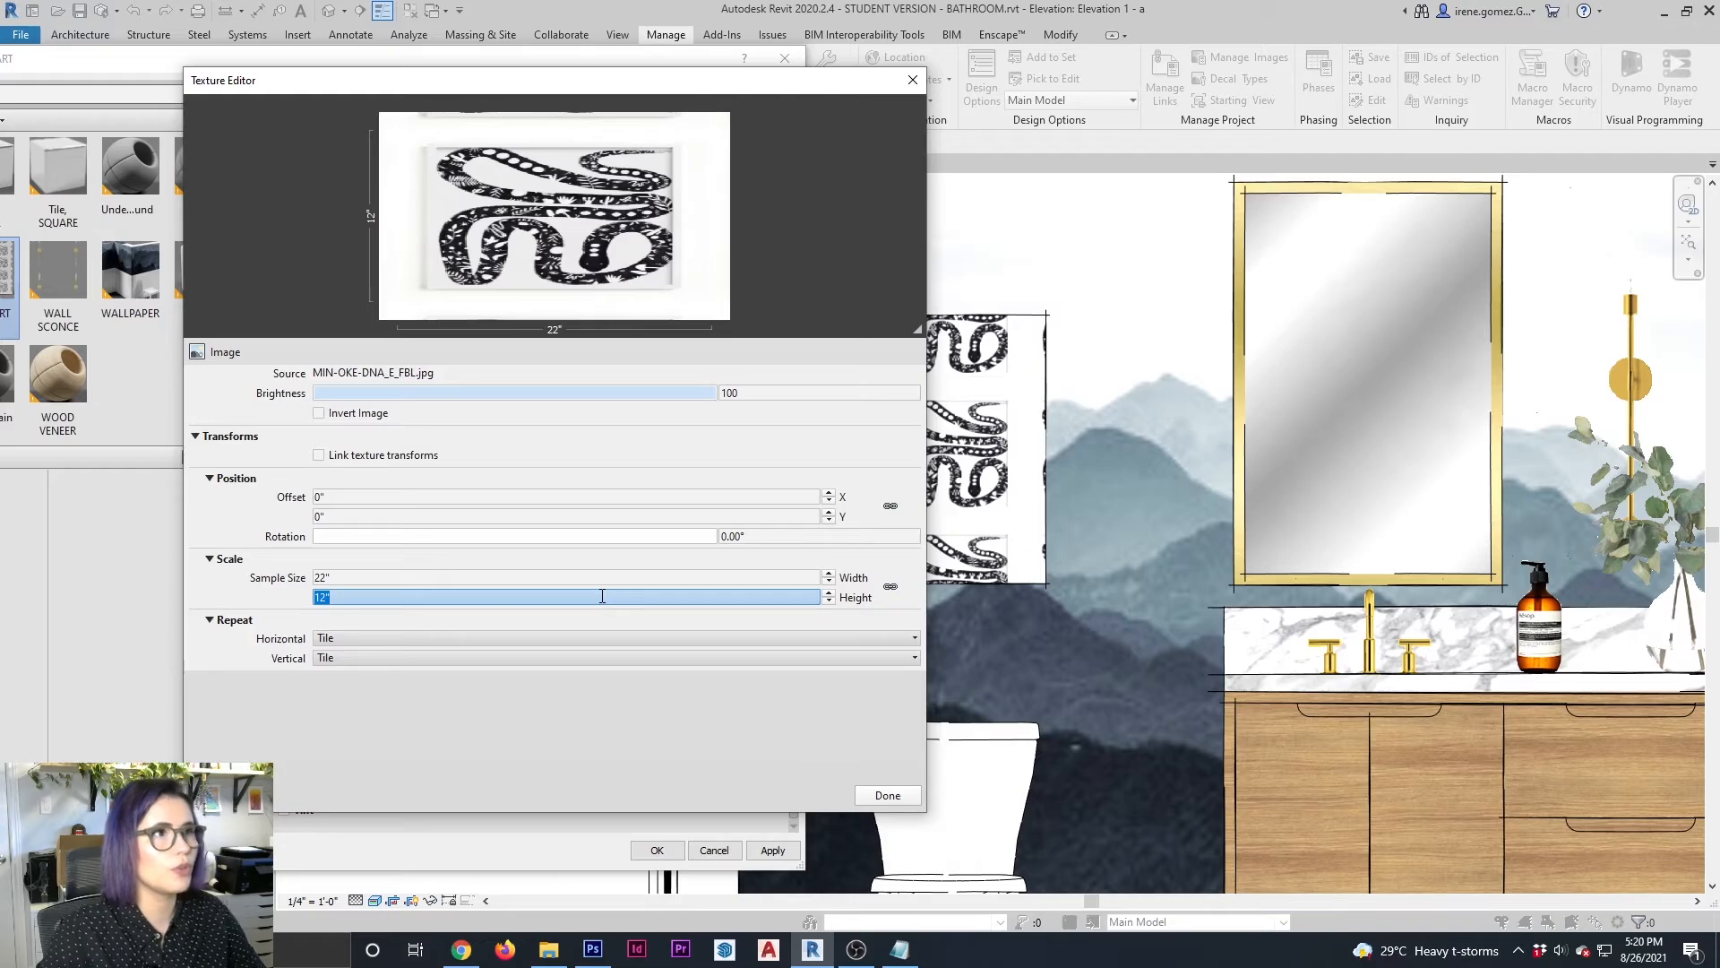
pyautogui.write('28')
pyautogui.press('Tab')
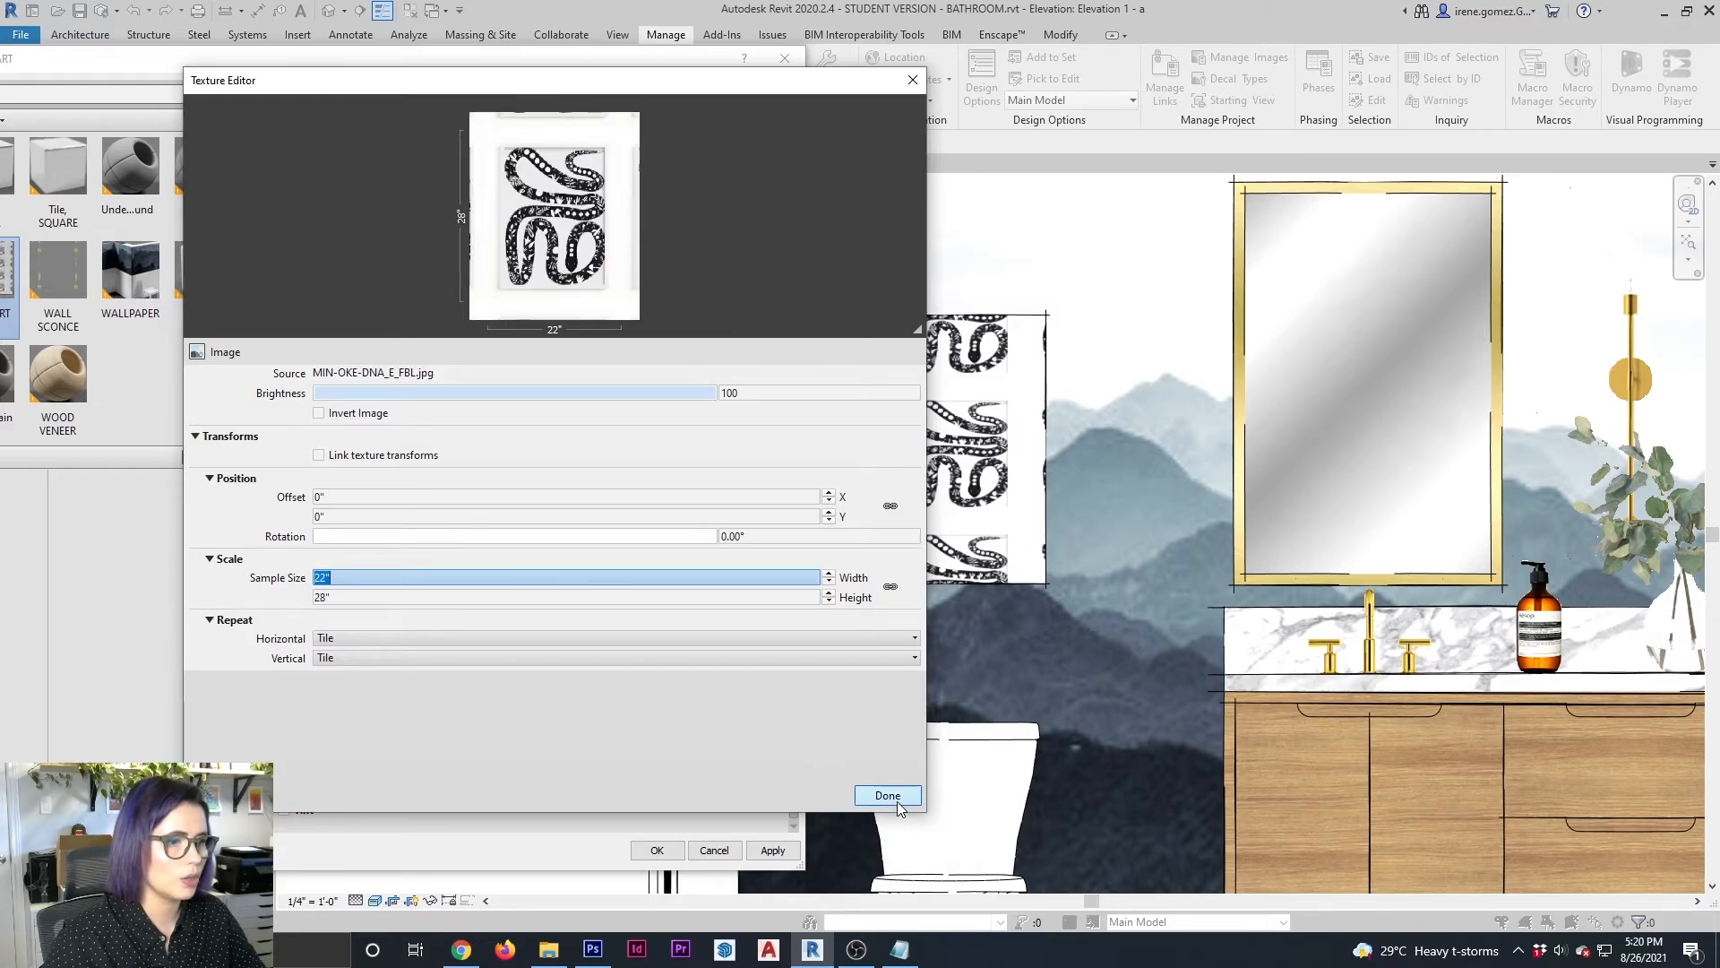
pyautogui.click(888, 794)
pyautogui.click(772, 858)
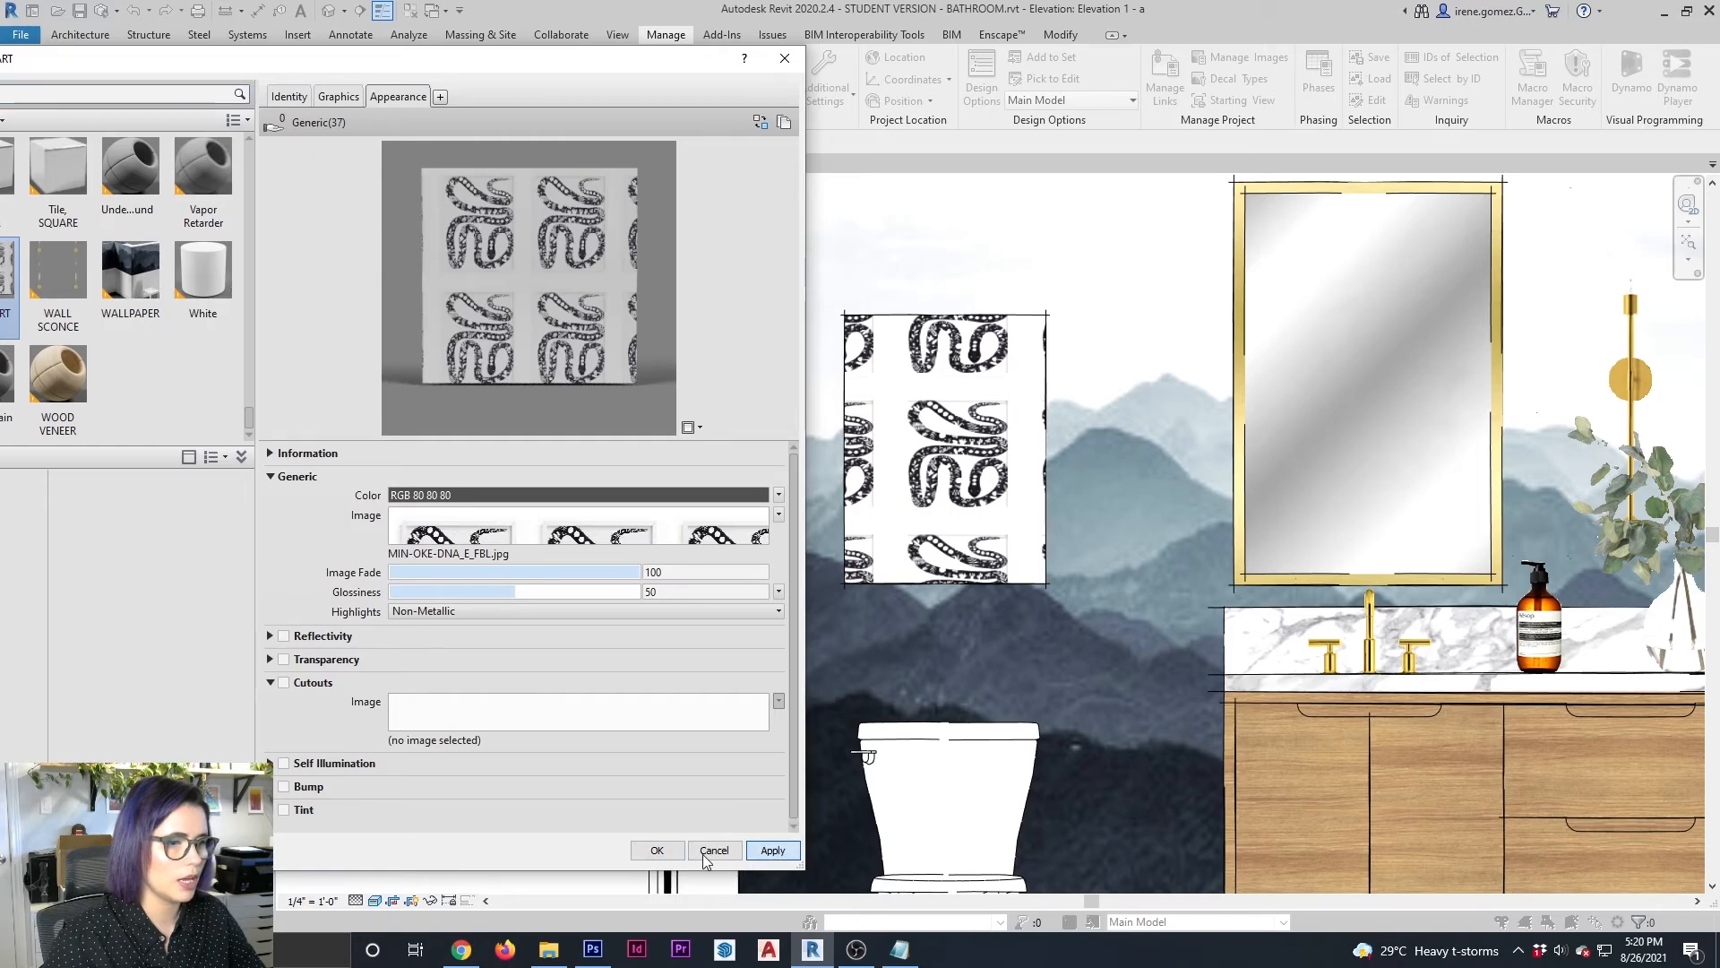
pyautogui.click(657, 849)
# Extend the wall art block upward and pull its right edge inward to fit the snake print
pyautogui.click(1013, 467)
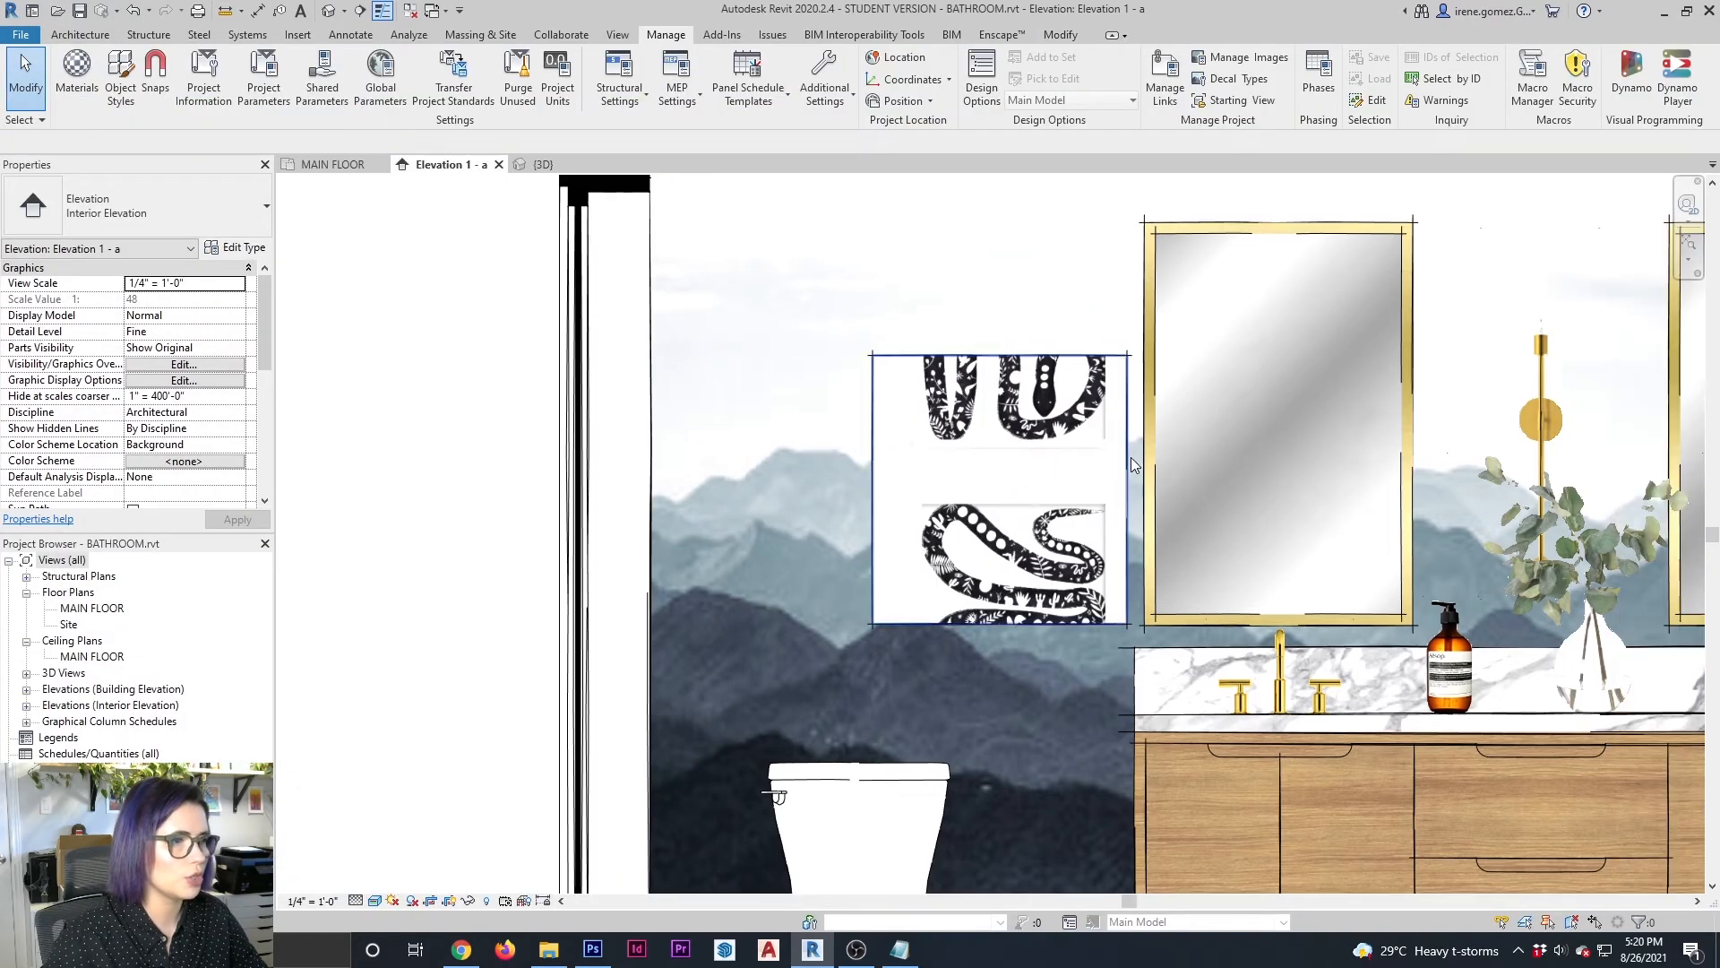
pyautogui.click(1131, 459)
pyautogui.moveTo(1000, 349); pyautogui.dragTo(1001, 221)
pyautogui.press('Escape')
pyautogui.doubleClick(1127, 443)
pyautogui.moveTo(1126, 443); pyautogui.dragTo(1020, 477)
pyautogui.click(1028, 482)
# Raise the wall art block's lower edge to just below the snake print
pyautogui.scroll(2, 974, 571)
pyautogui.click(849, 751)
pyautogui.moveTo(841, 754); pyautogui.dragTo(845, 455)
pyautogui.press('Escape')
pyautogui.click(851, 455)
pyautogui.press('Escape')
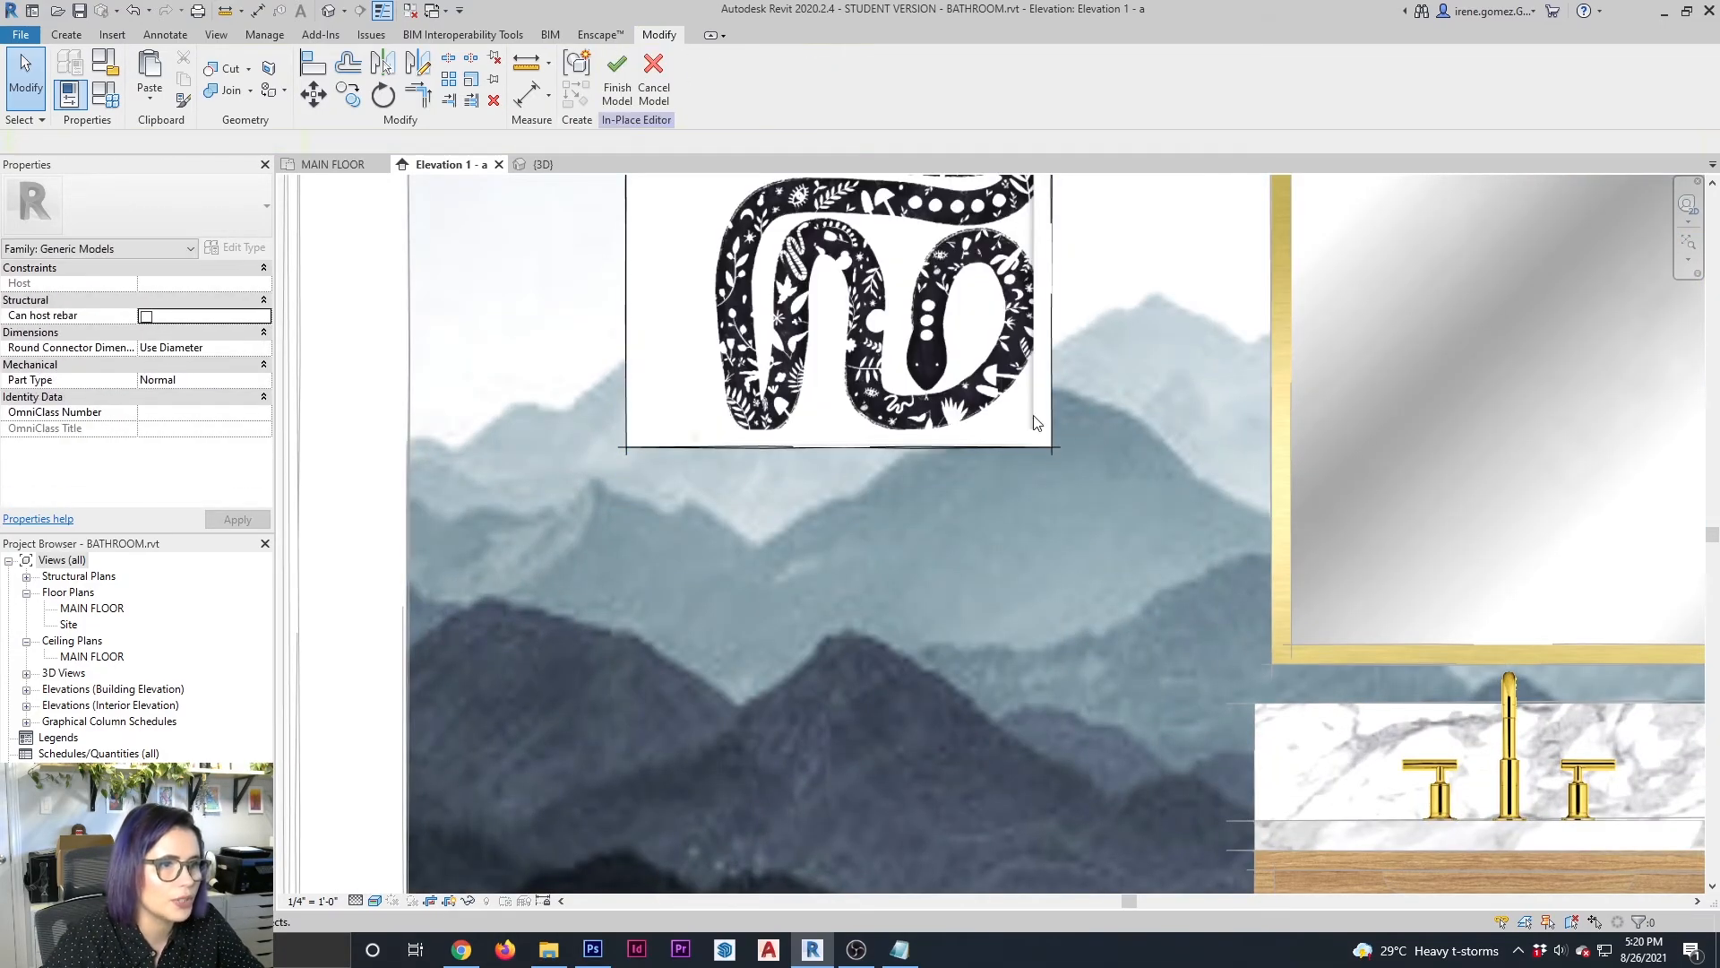
# Pull the wall art block's left edge inward toward the snake print
pyautogui.scroll(3, 851, 466)
pyautogui.click(856, 744)
pyautogui.press('Escape')
pyautogui.scroll(-2, 952, 793)
pyautogui.scroll(2, 537, 735)
pyautogui.click(638, 429)
pyautogui.moveTo(631, 436); pyautogui.dragTo(721, 437)
pyautogui.press('Escape')
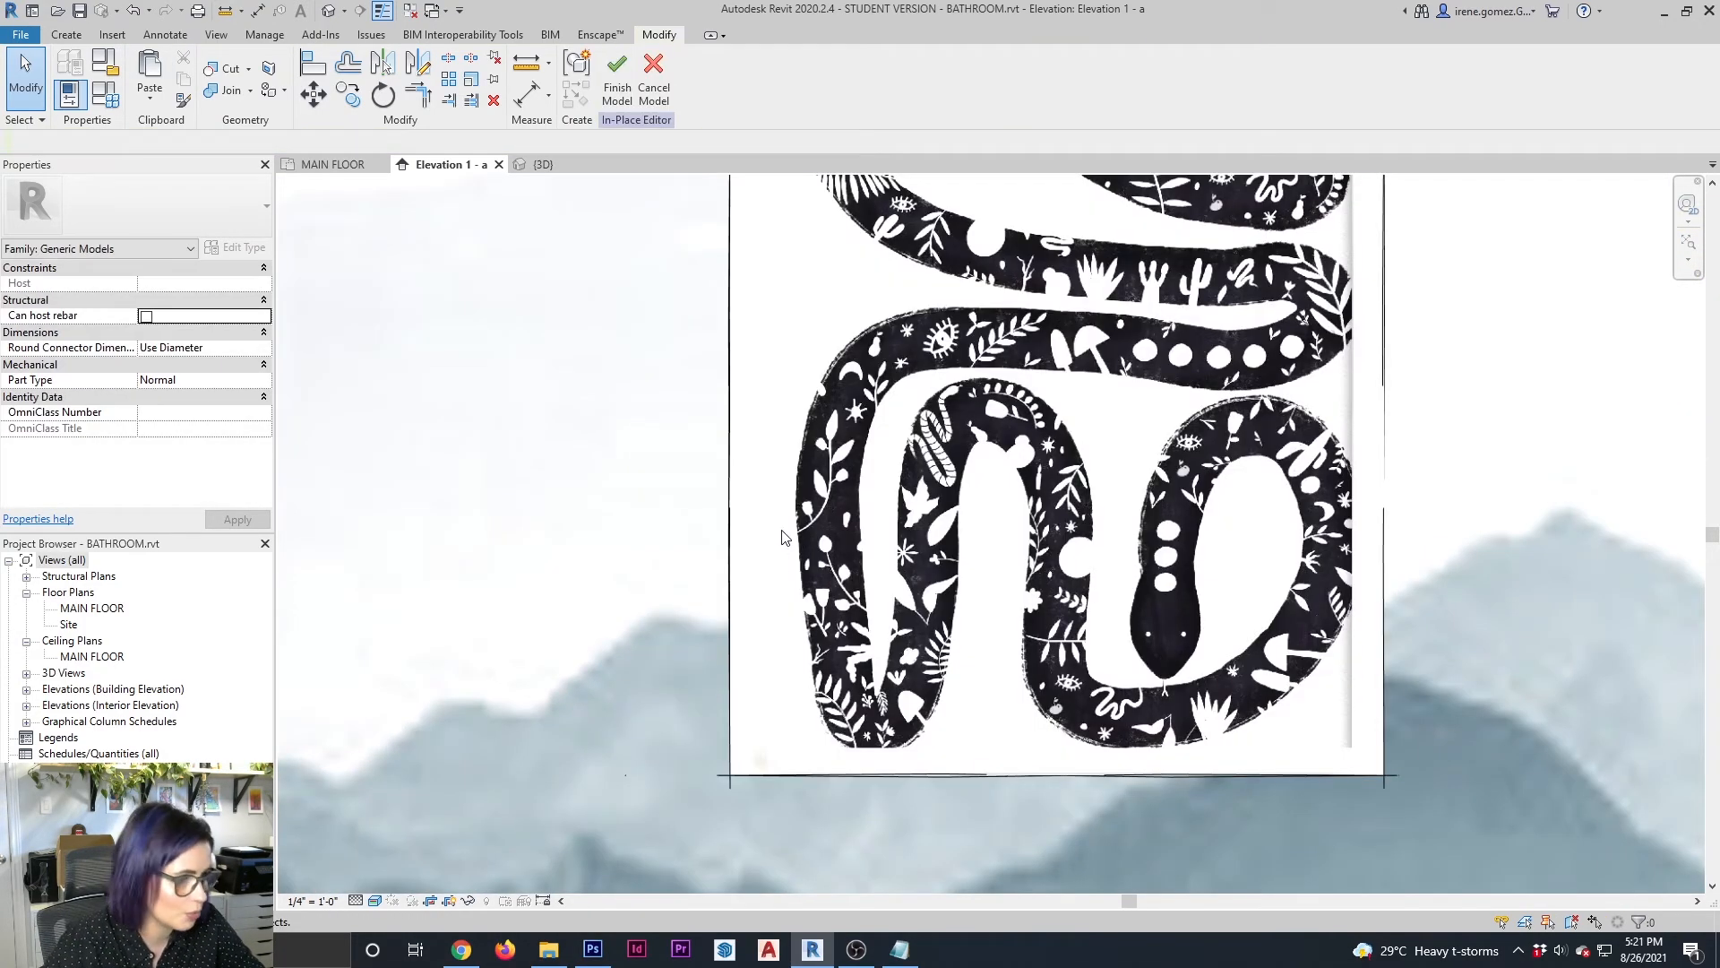
# Raise the wall art block's upper edge to leave a margin above the snake print
pyautogui.scroll(-2, 758, 765)
pyautogui.click(923, 383)
pyautogui.press('Escape')
pyautogui.moveTo(928, 378); pyautogui.dragTo(919, 305)
pyautogui.click(1020, 247)
pyautogui.press('Escape')
# Shift the wall art block's left edge slightly further inward to even out the margin beside the print
pyautogui.click(741, 535)
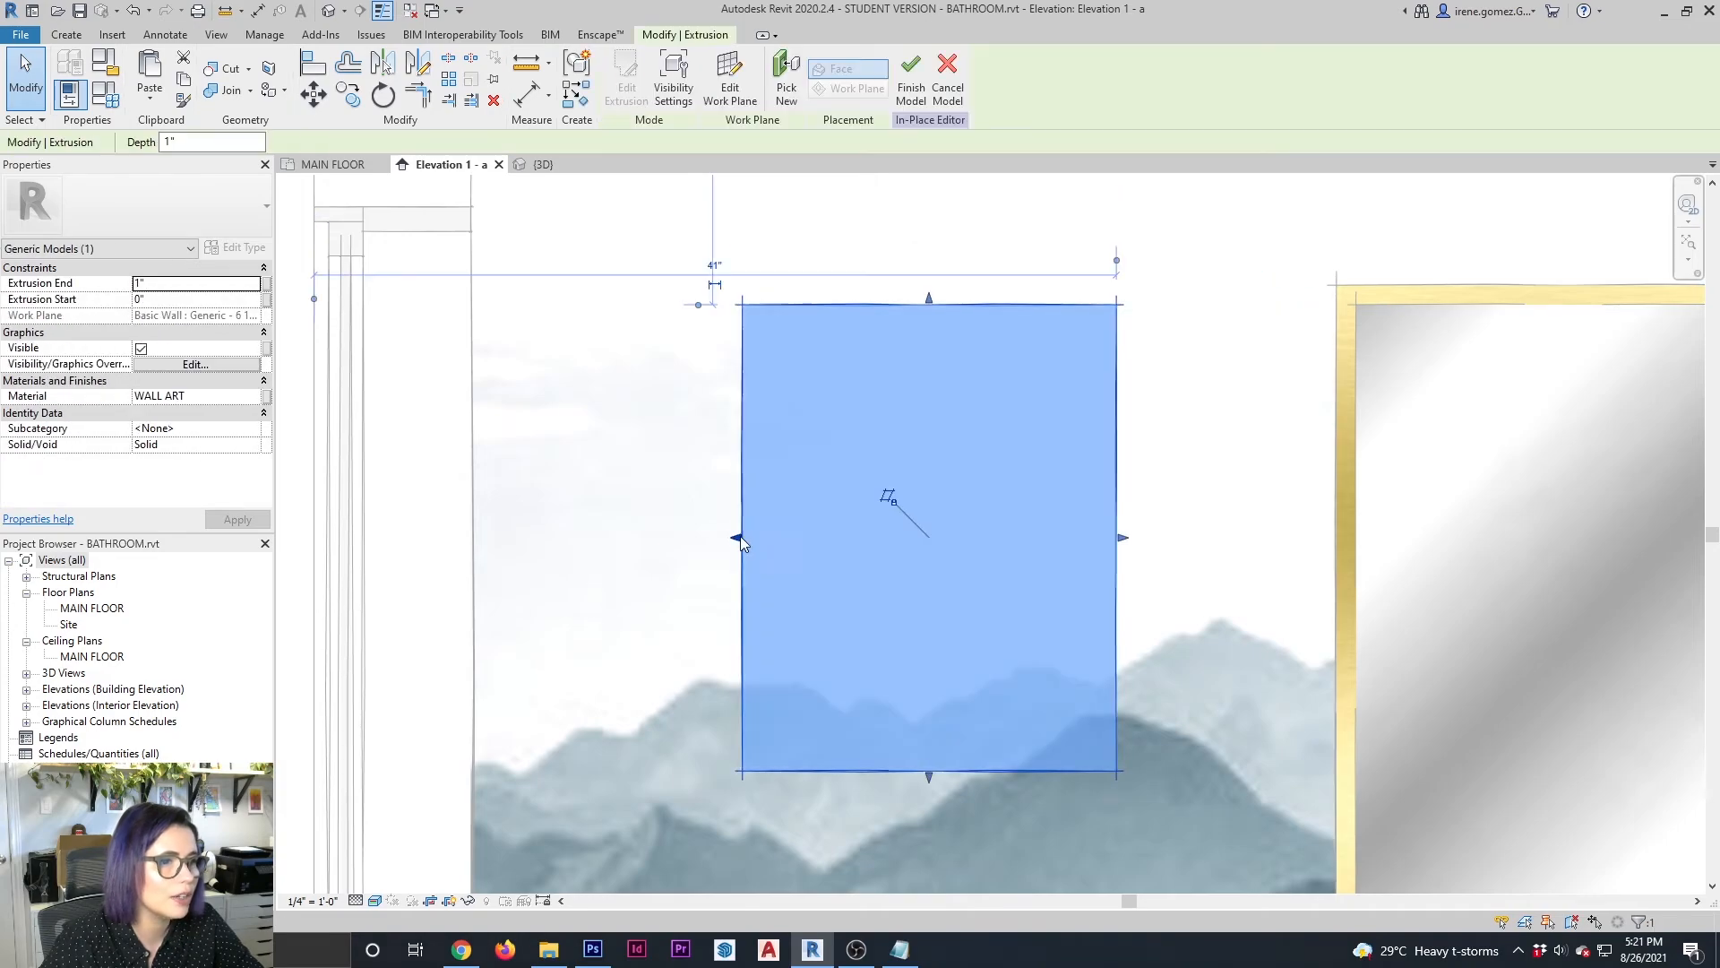
pyautogui.moveTo(737, 537); pyautogui.dragTo(758, 538)
pyautogui.press('Escape')
pyautogui.click(762, 539)
pyautogui.press('Escape')
pyautogui.scroll(-3, 851, 329)
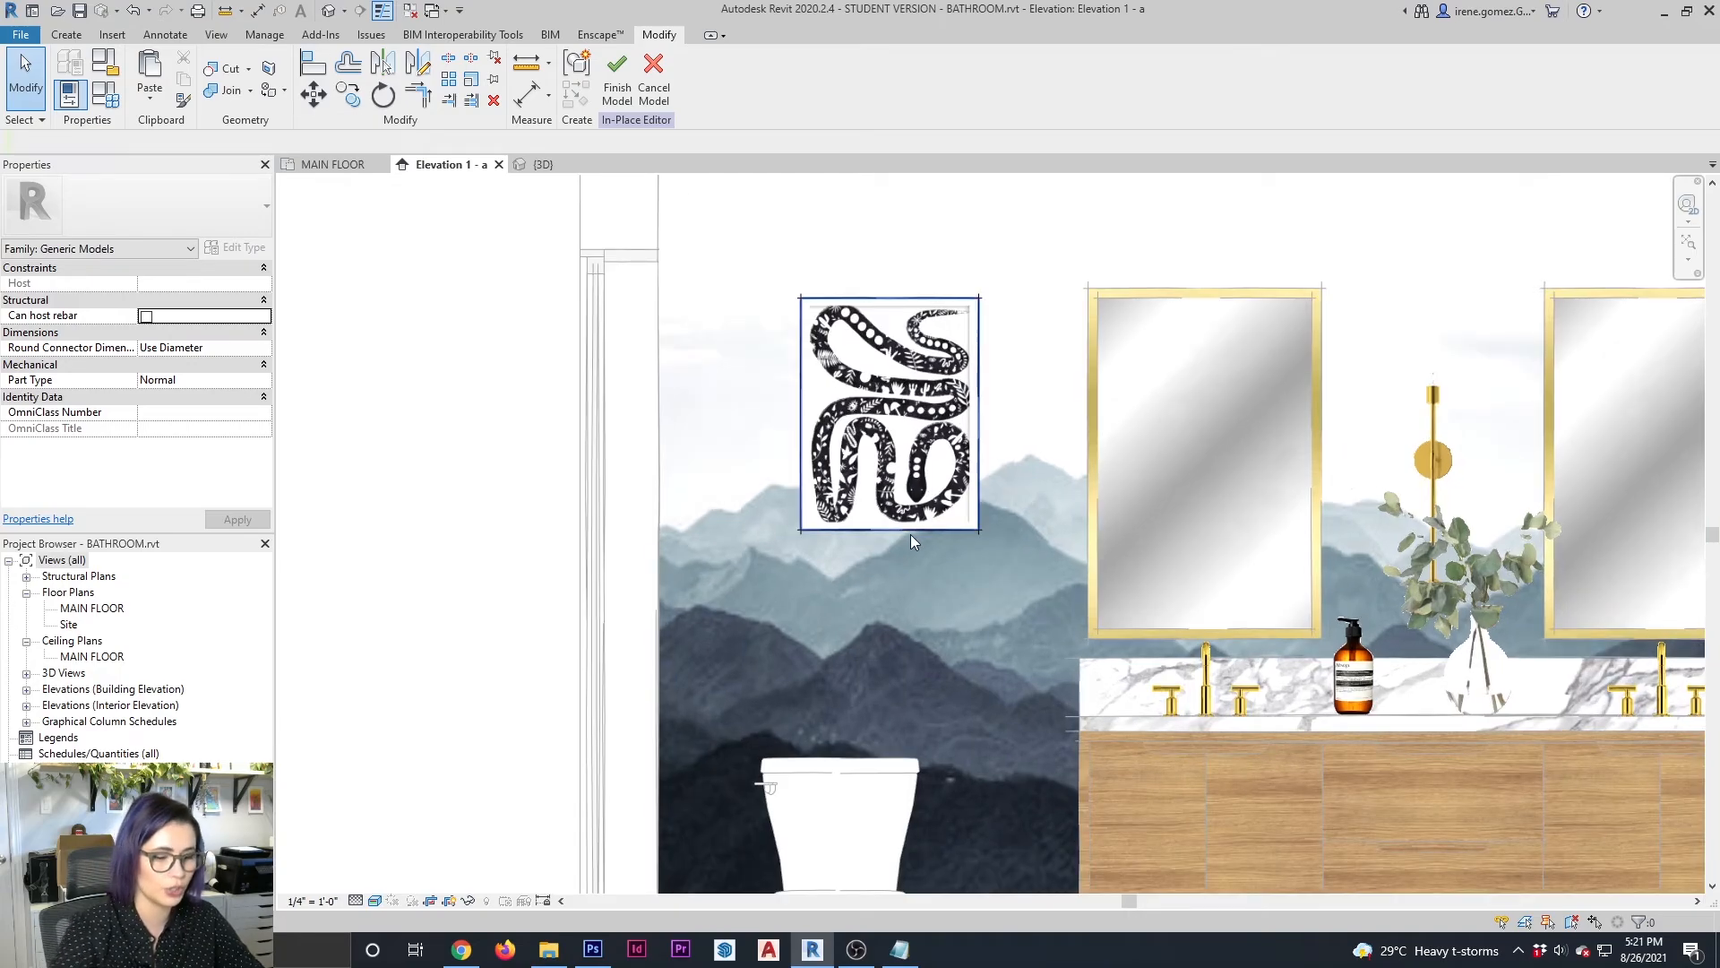
# Measure the wall art block's width and height with Aligned dimensions, without placing them
pyautogui.press('d')
pyautogui.press('i')
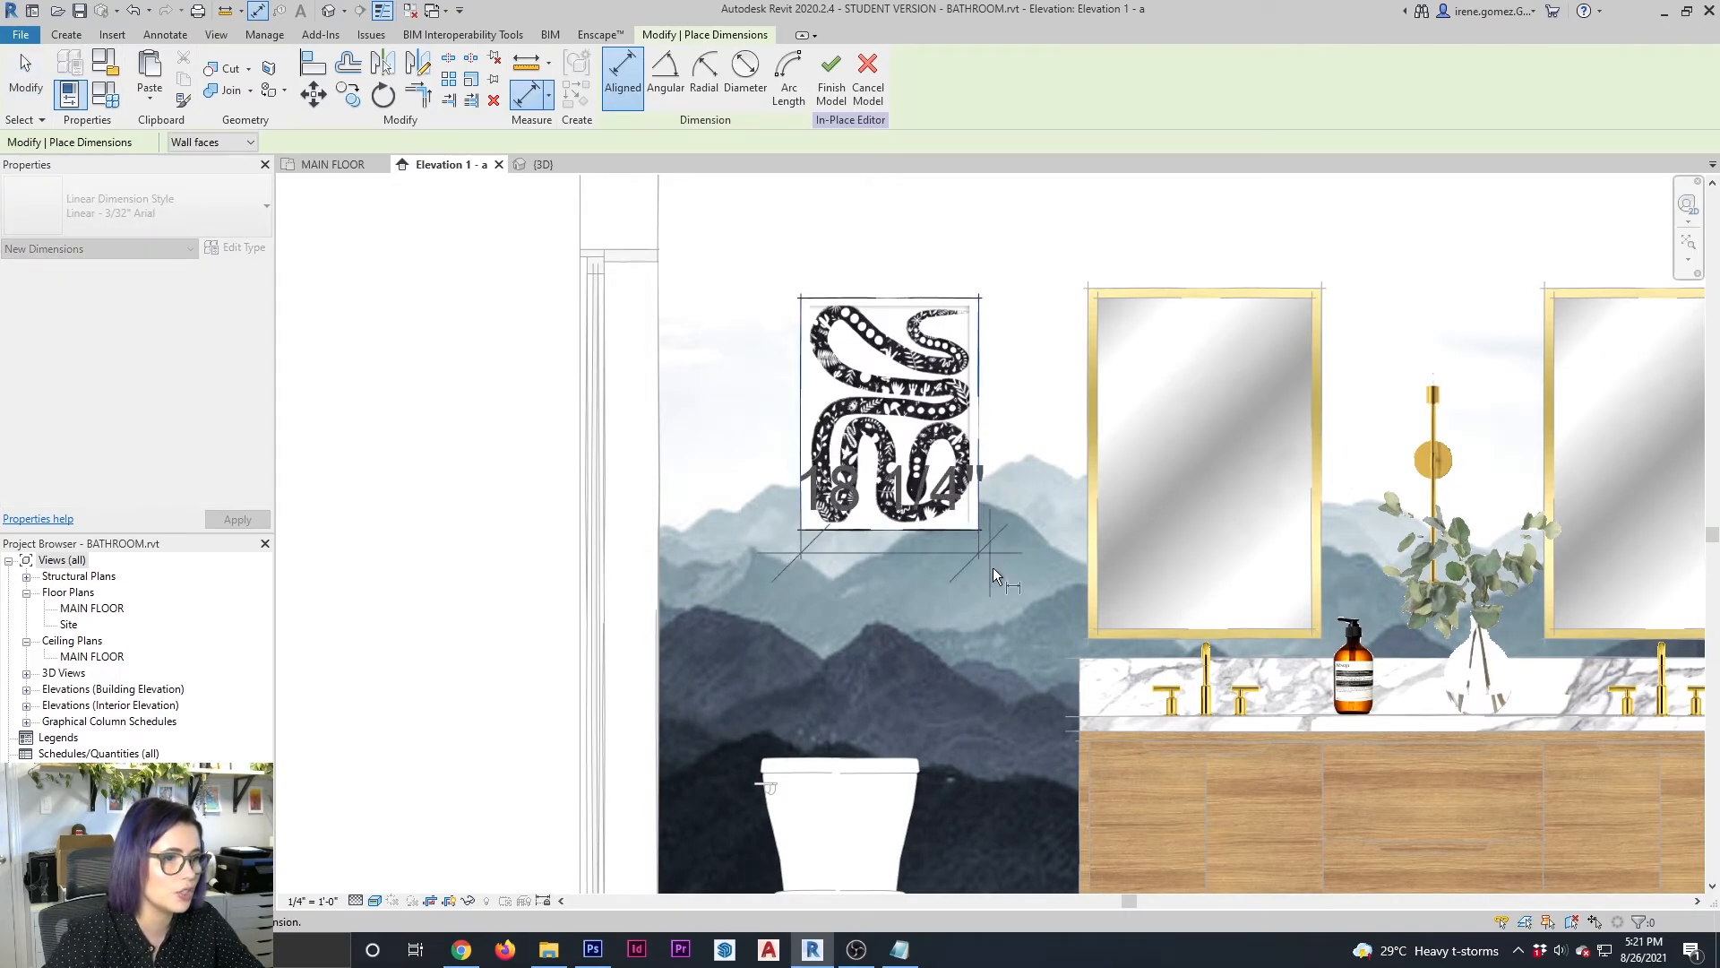
pyautogui.press('Escape')
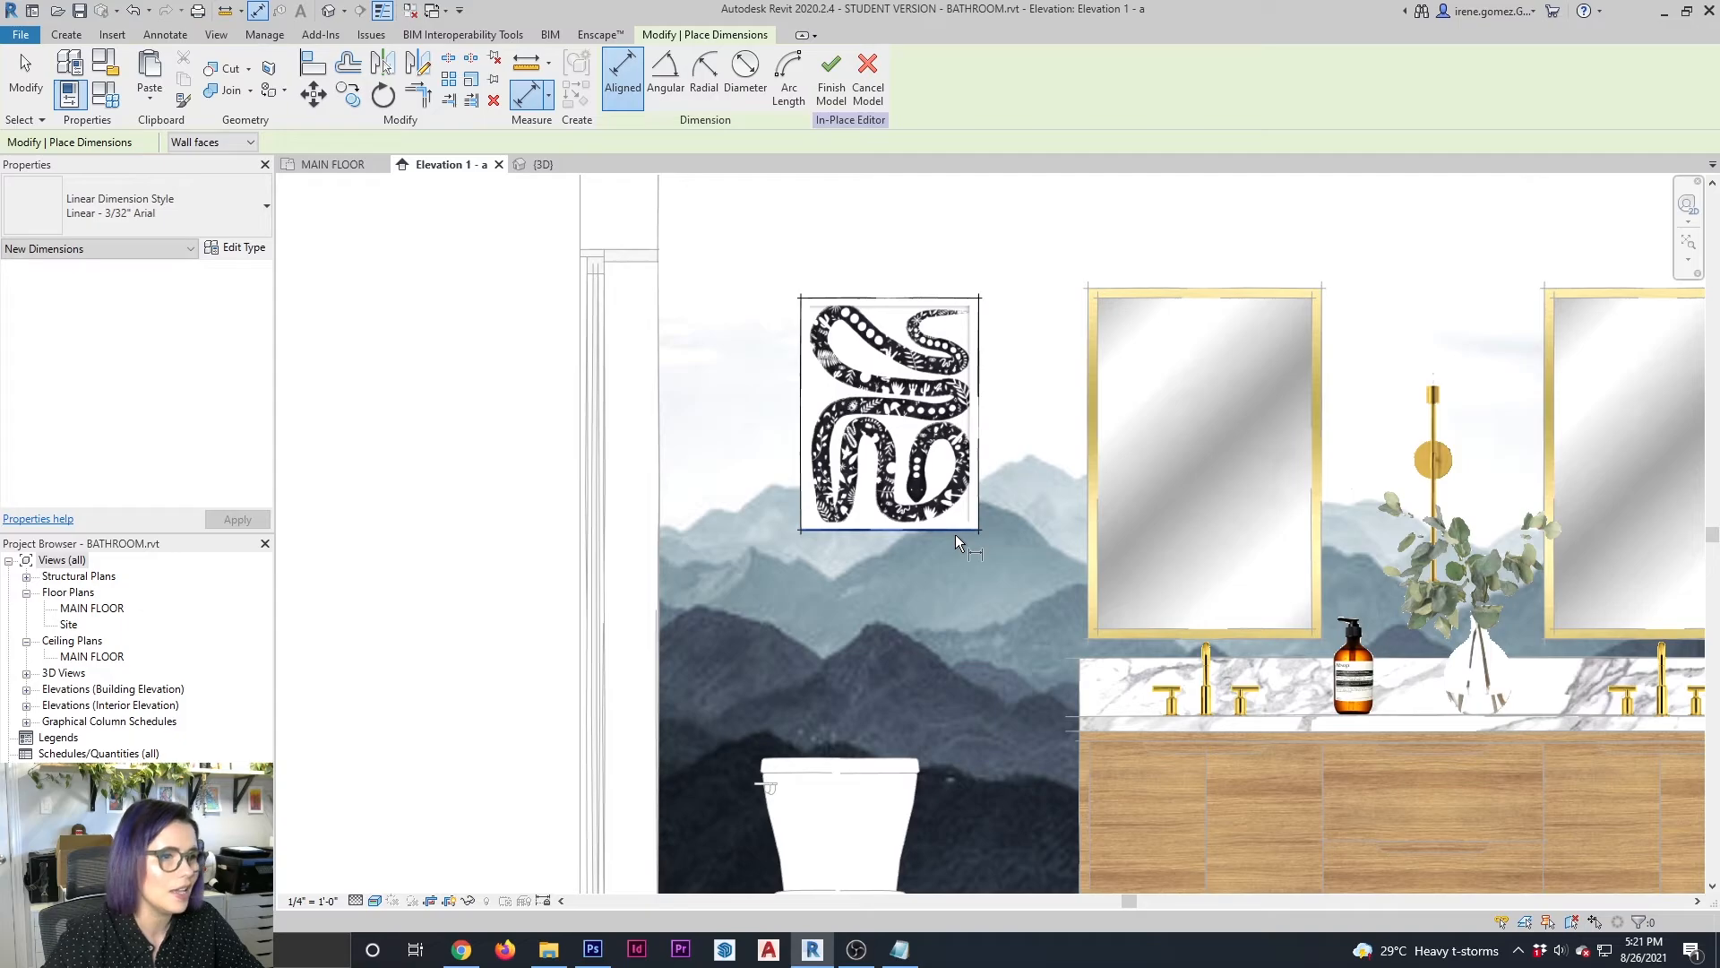
pyautogui.click(954, 525)
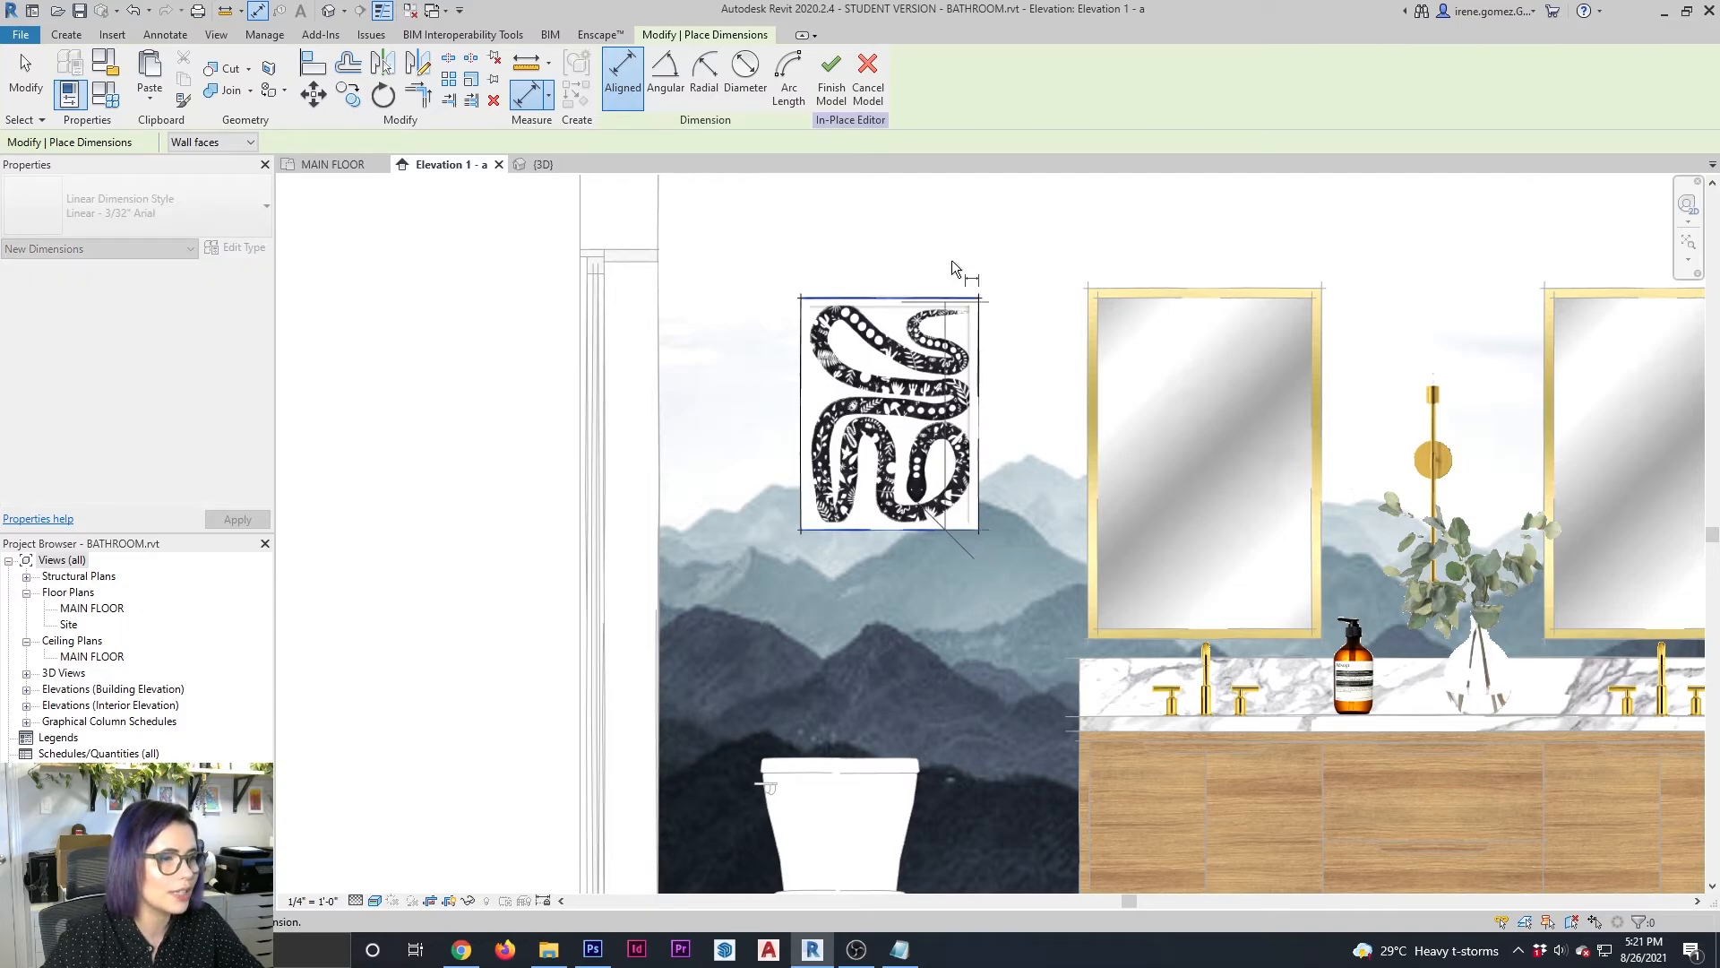
pyautogui.click(941, 298)
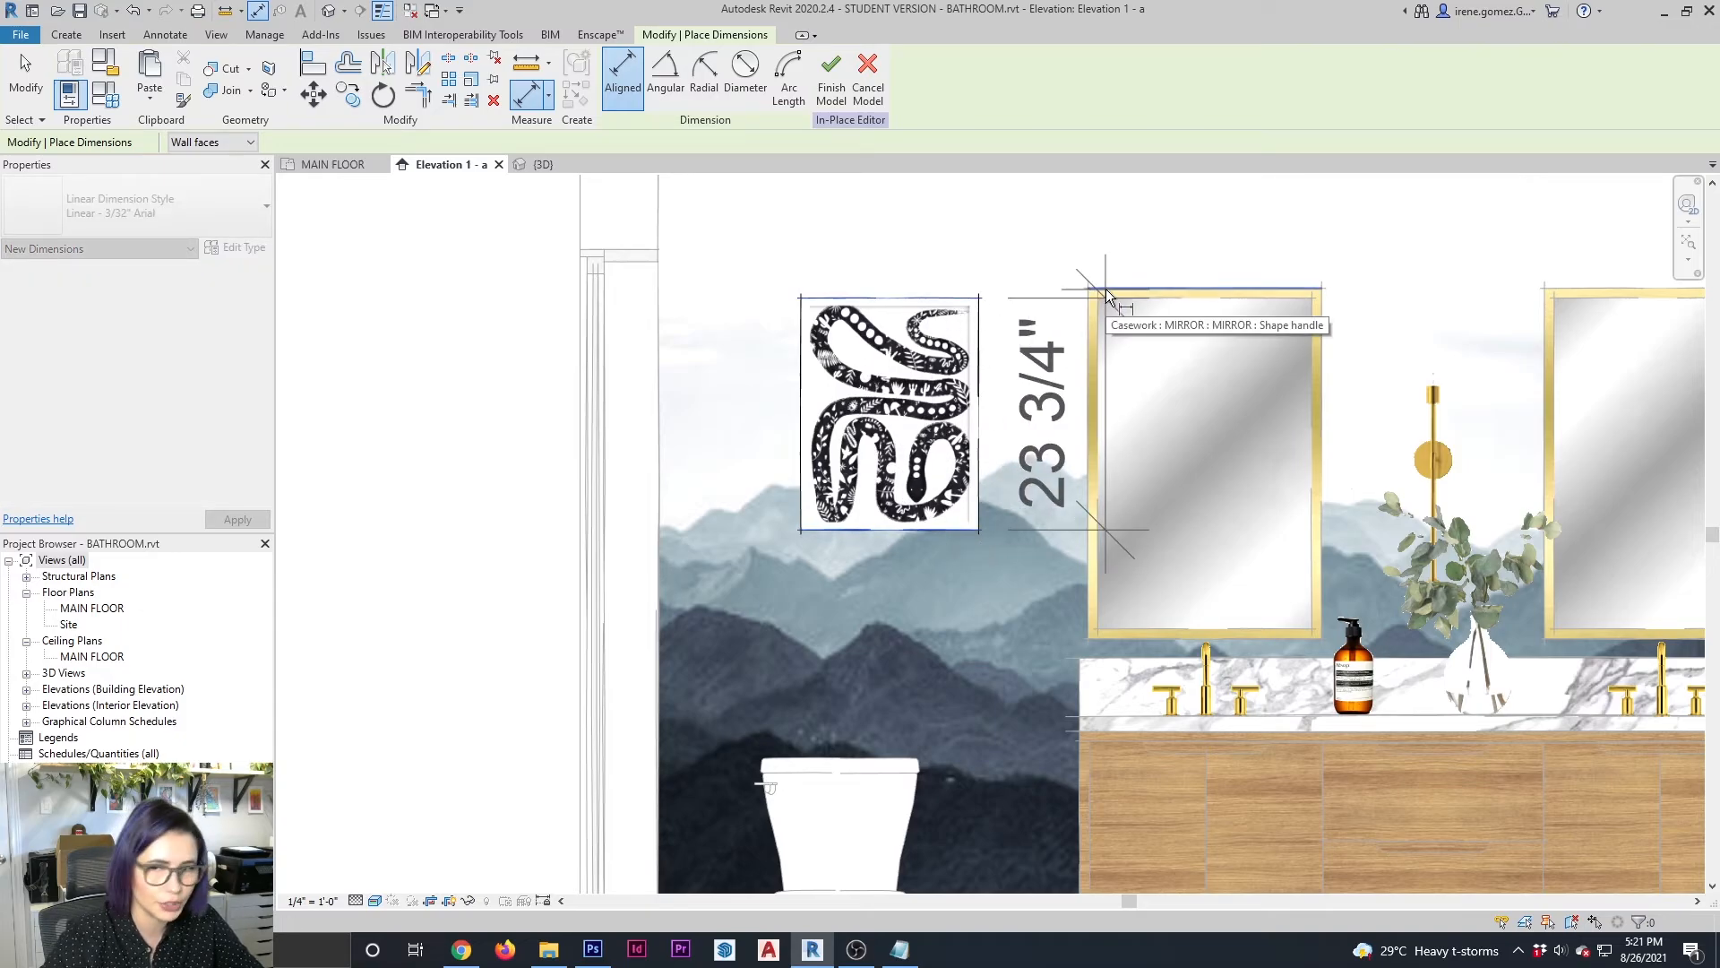
pyautogui.press('Escape')
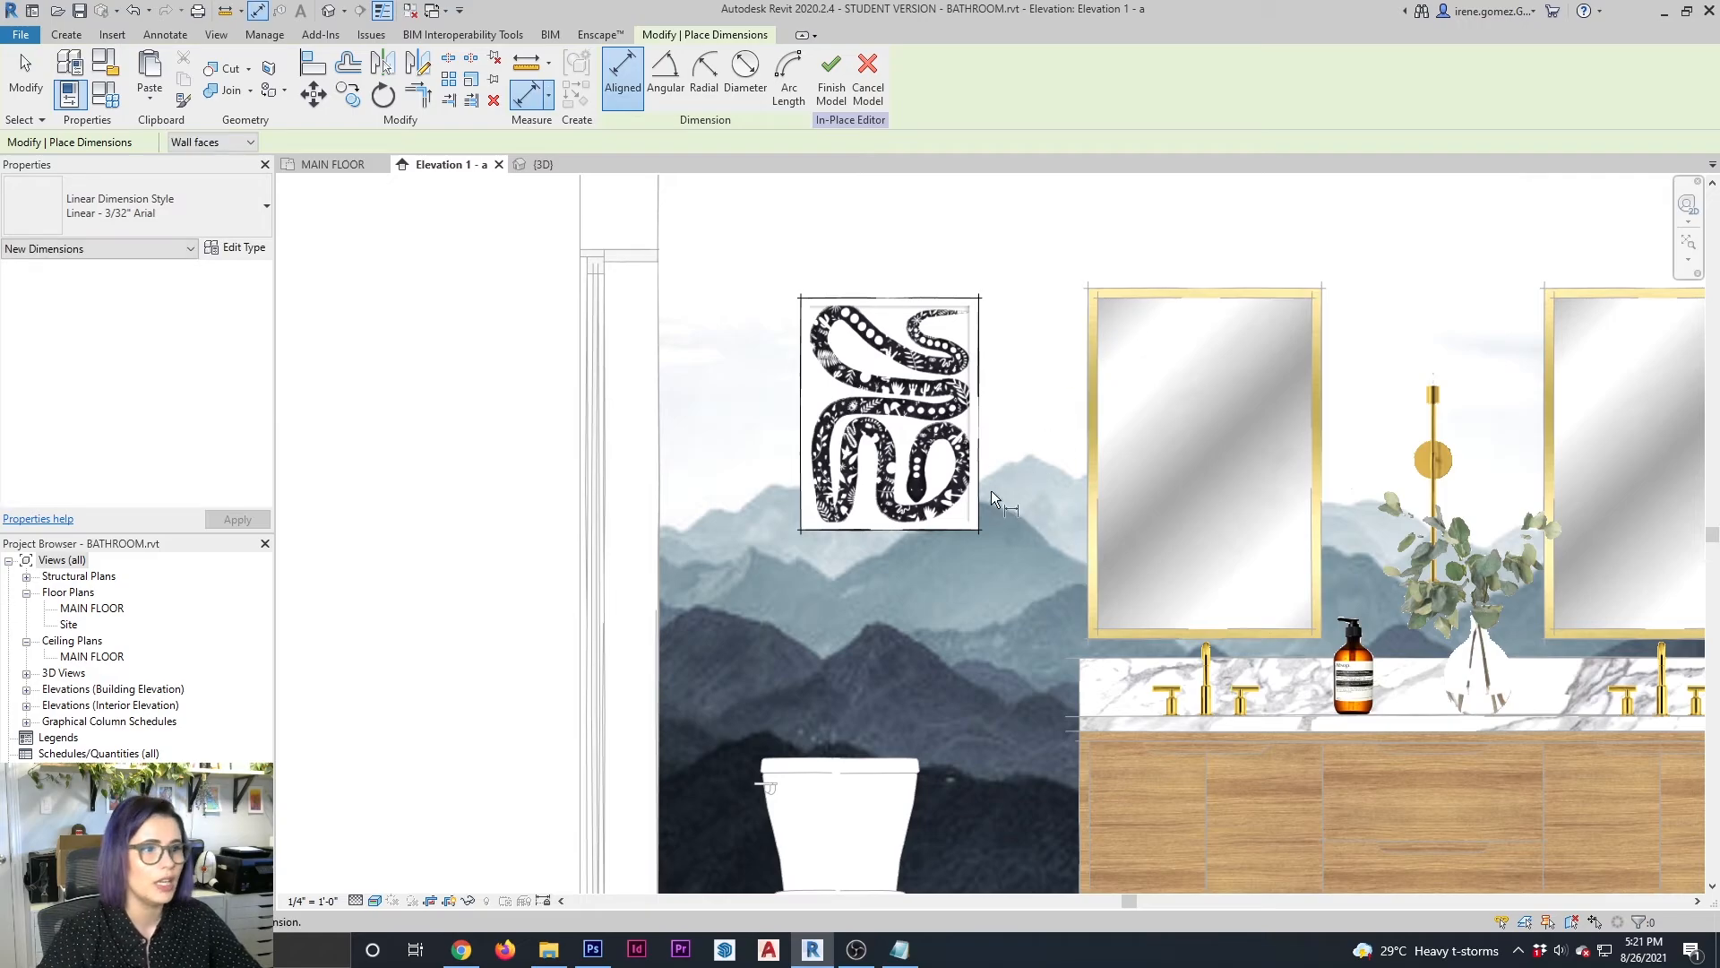
pyautogui.press('Escape')
# Move the wall art extrusion left and down to above the toilet, its right edge about 35" from the wall's outer edge
pyautogui.click(976, 491)
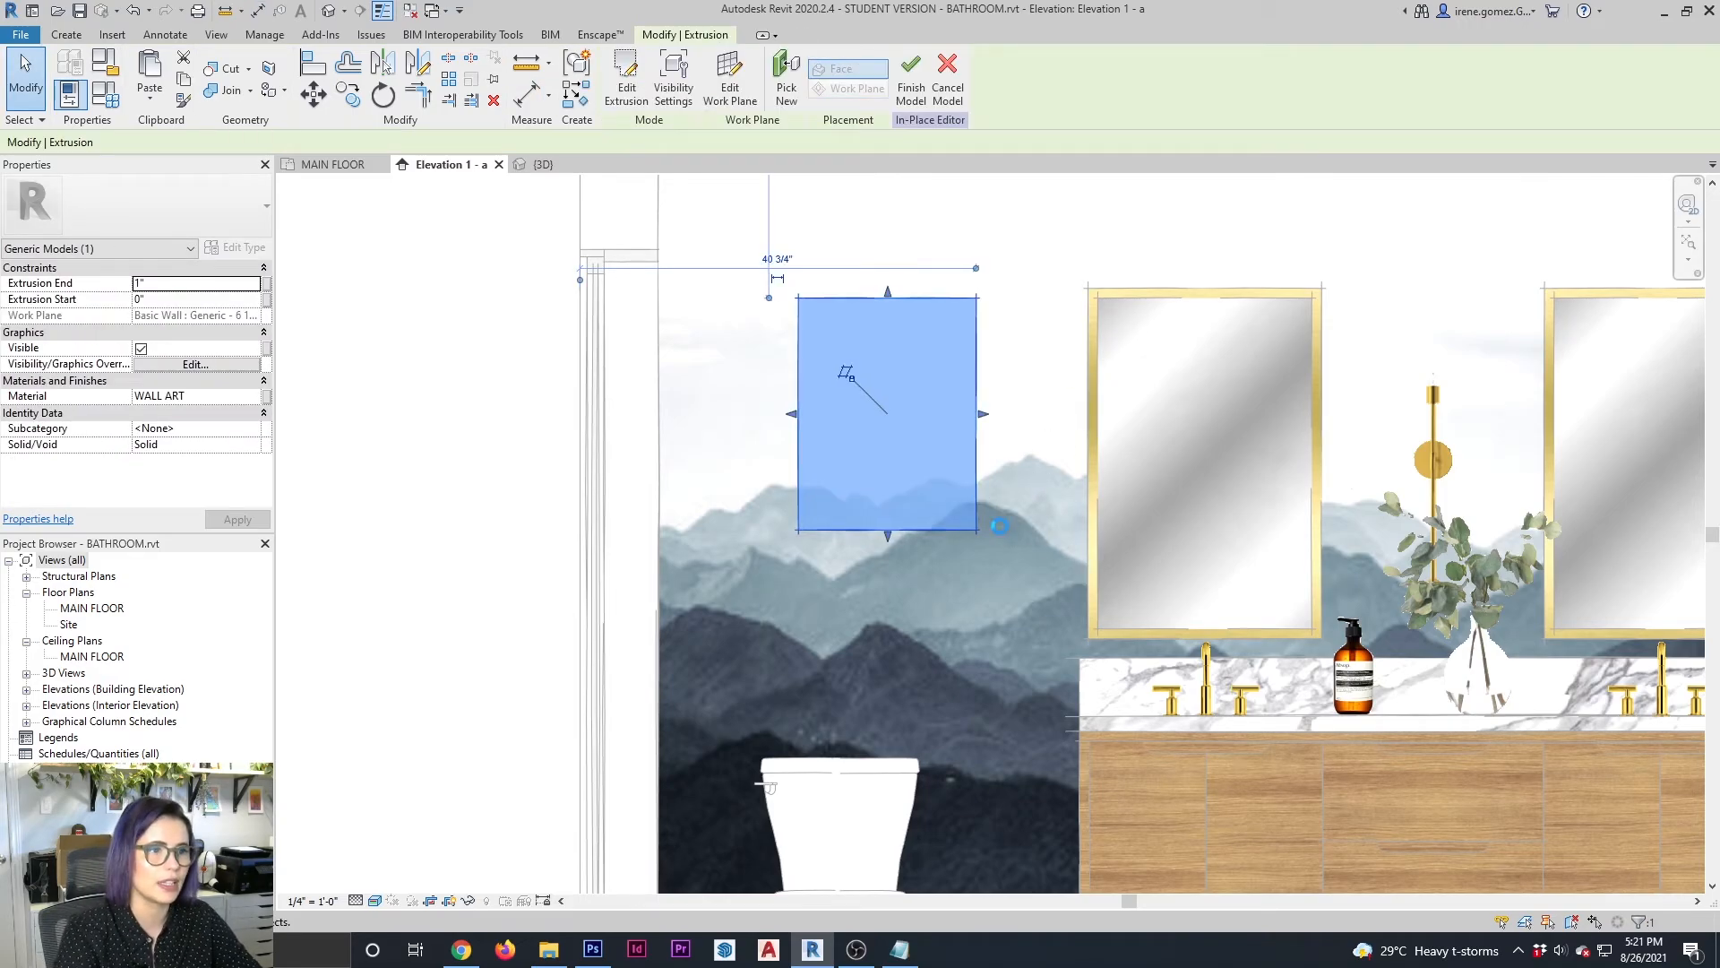
pyautogui.press('Left')
pyautogui.press('Left')
pyautogui.press('Left')
pyautogui.press('Left')
pyautogui.press('Left')
pyautogui.press('Left')
pyautogui.press('Left')
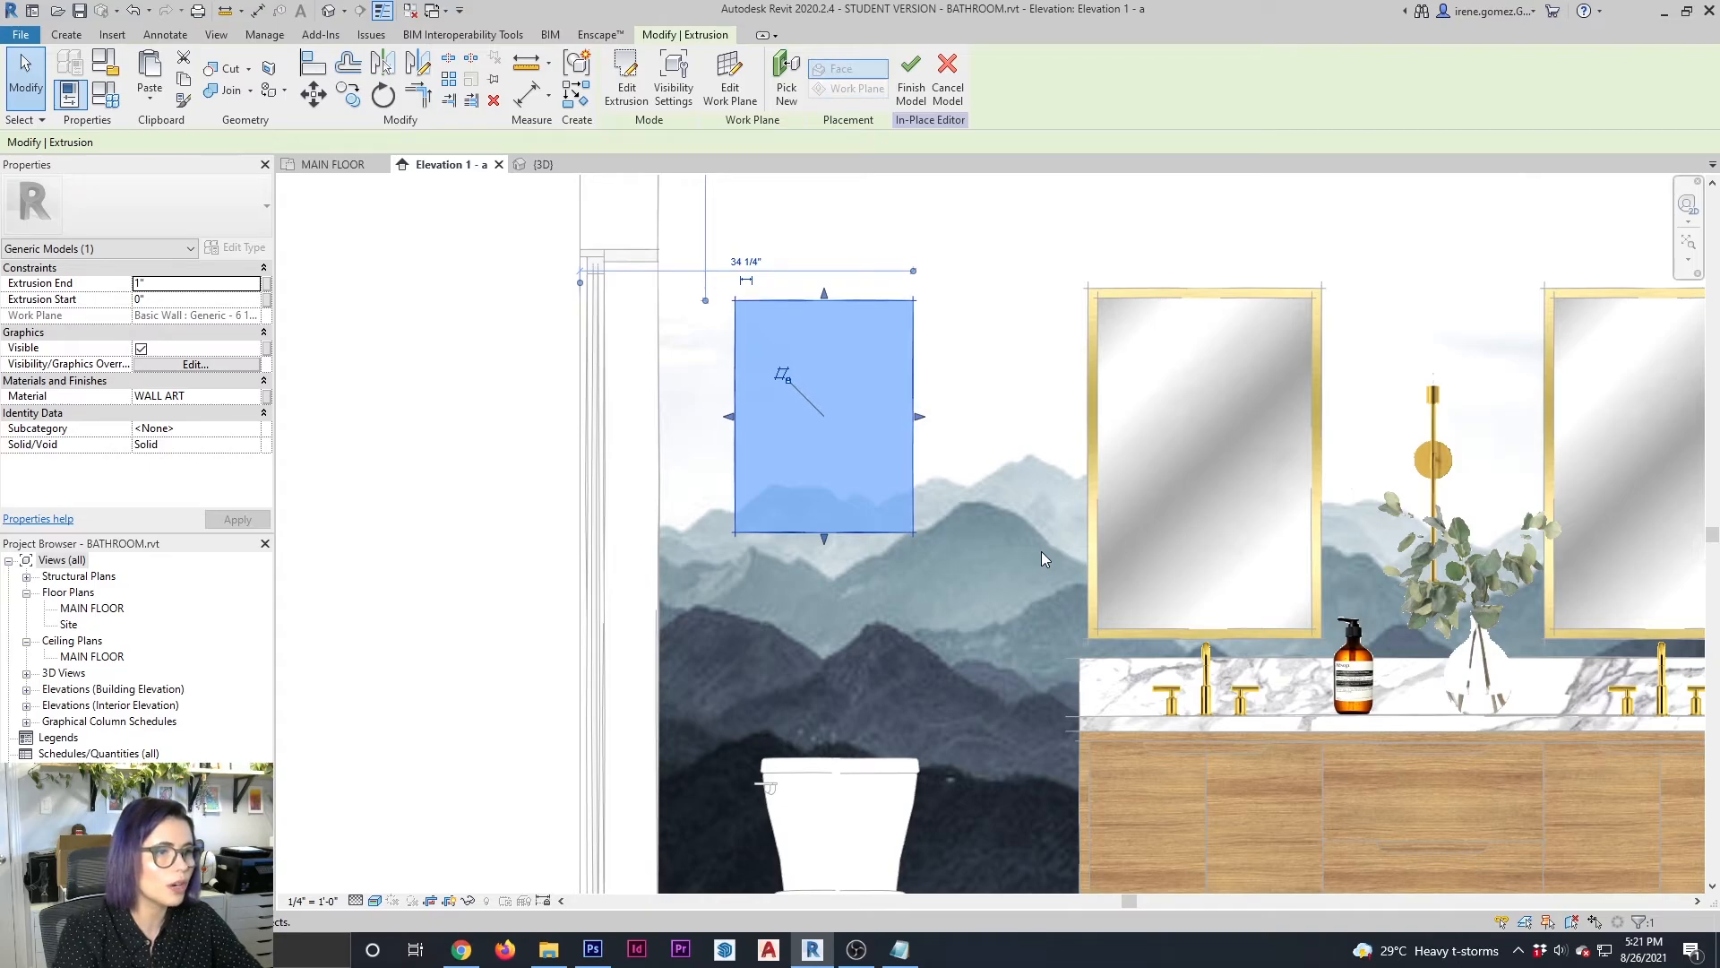
pyautogui.press('Down')
pyautogui.press('Down')
pyautogui.press('Down')
pyautogui.press('Down')
pyautogui.press('Right')
pyautogui.press('Right')
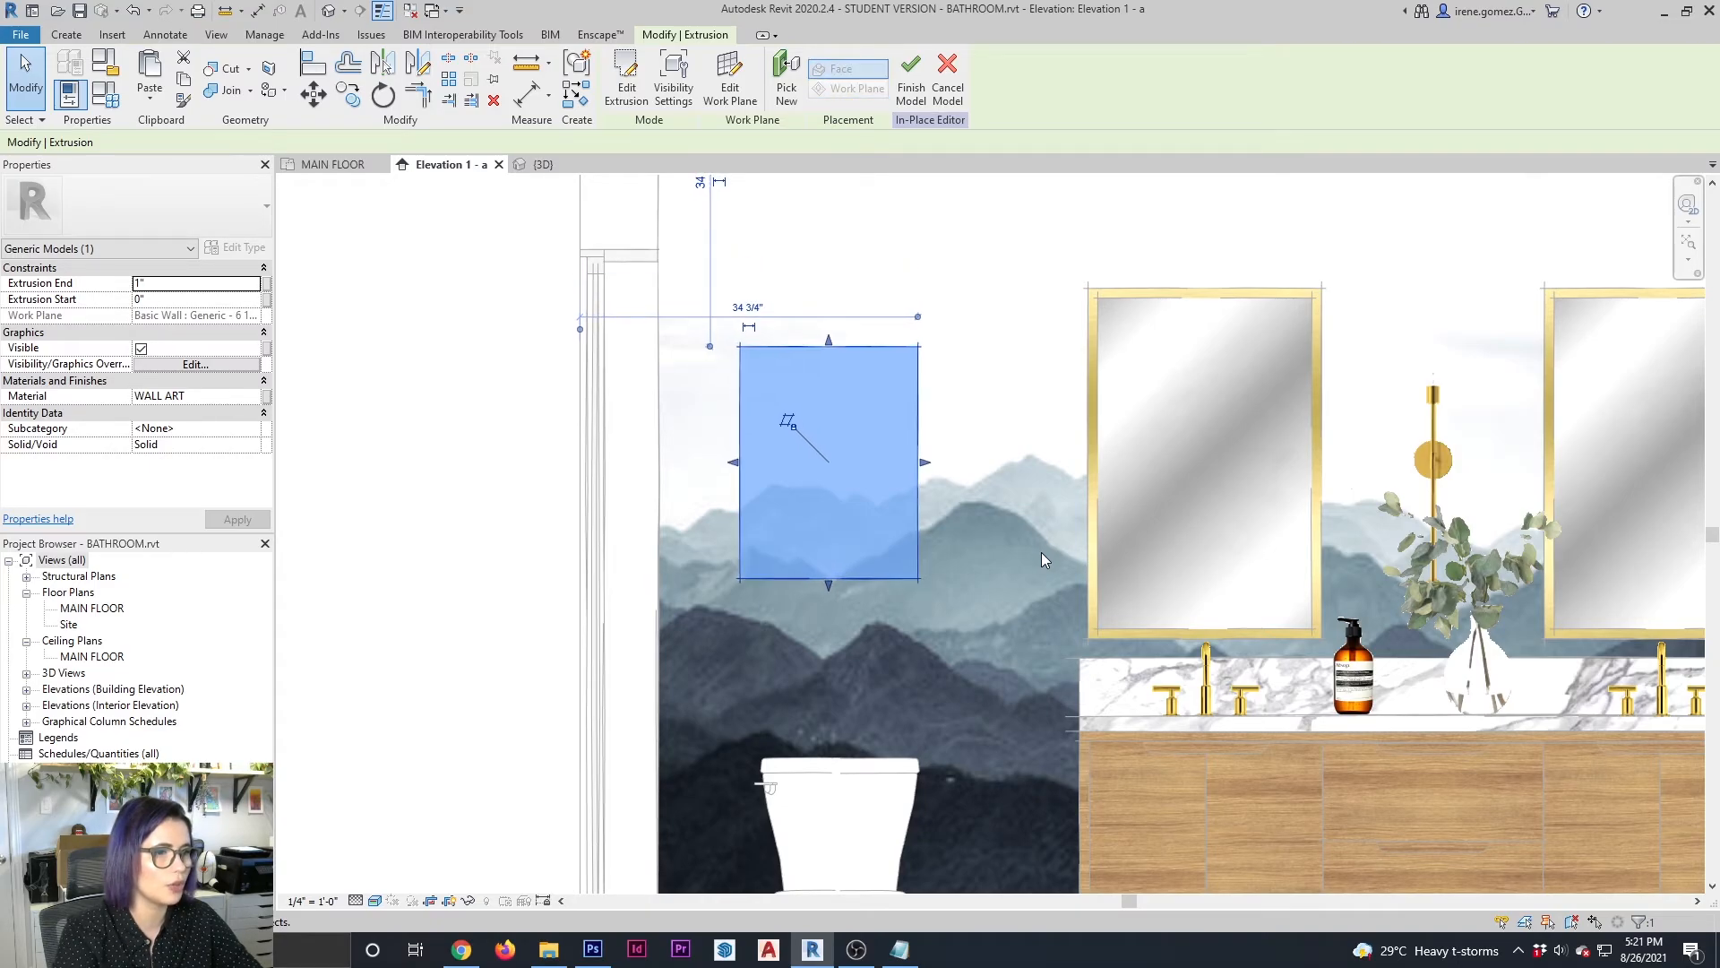
pyautogui.press('Down')
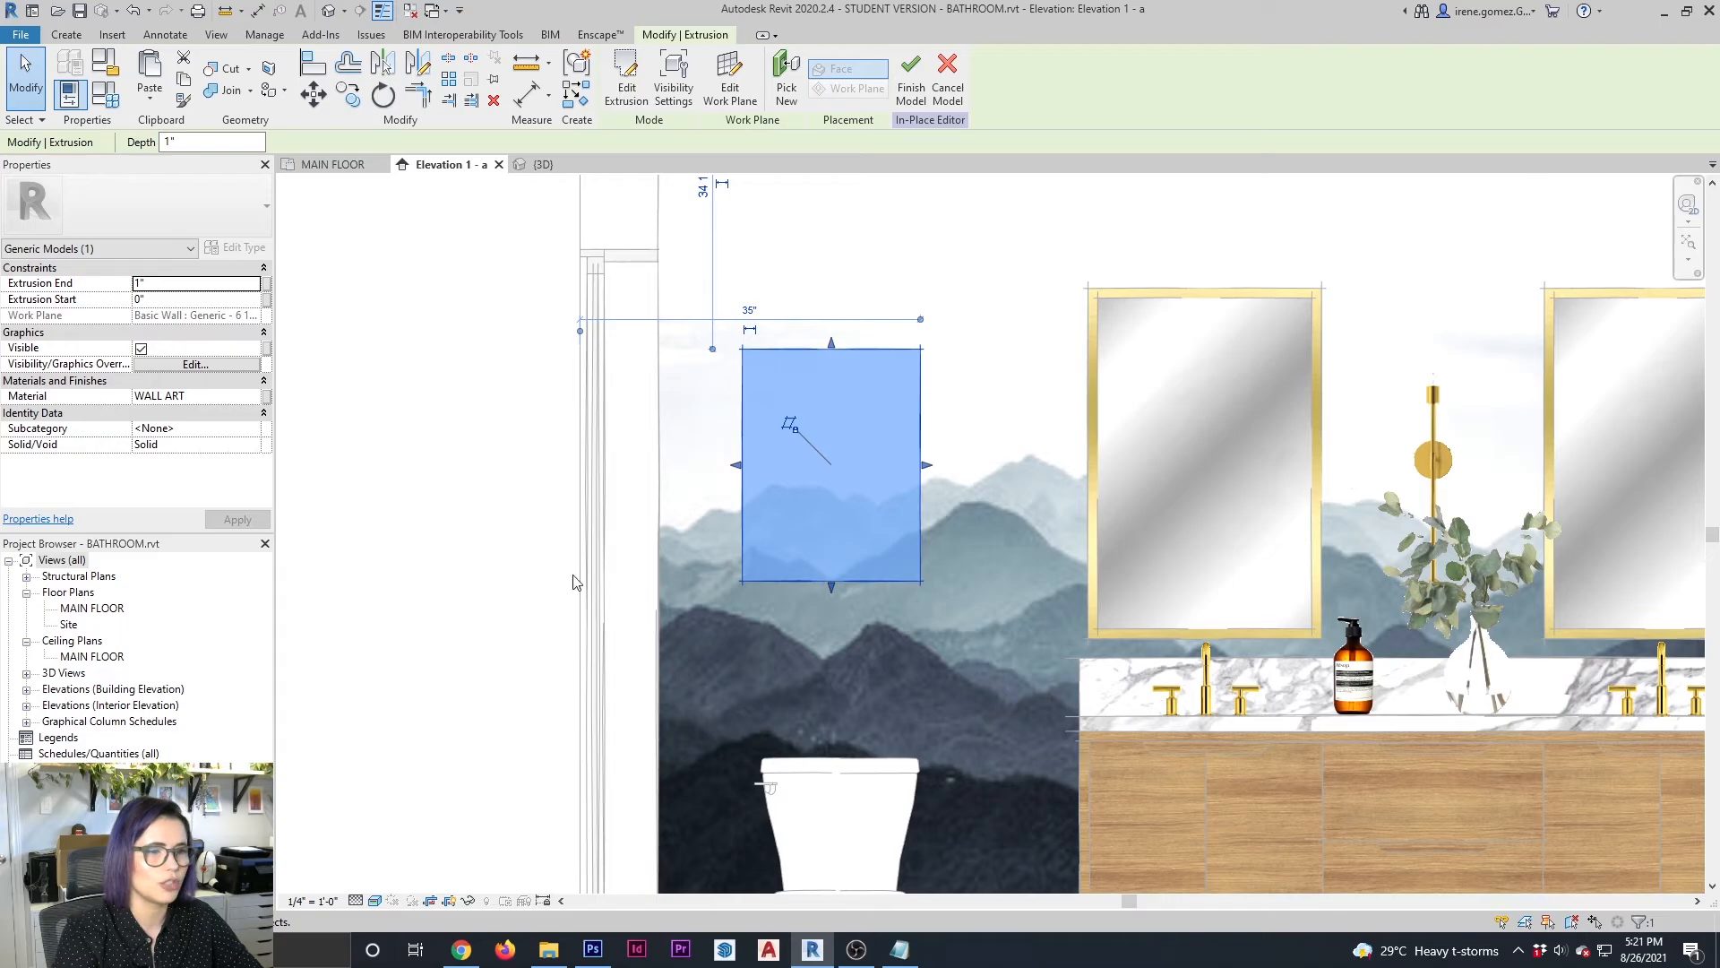
pyautogui.click(480, 476)
pyautogui.scroll(-3, 597, 479)
pyautogui.scroll(2, 600, 484)
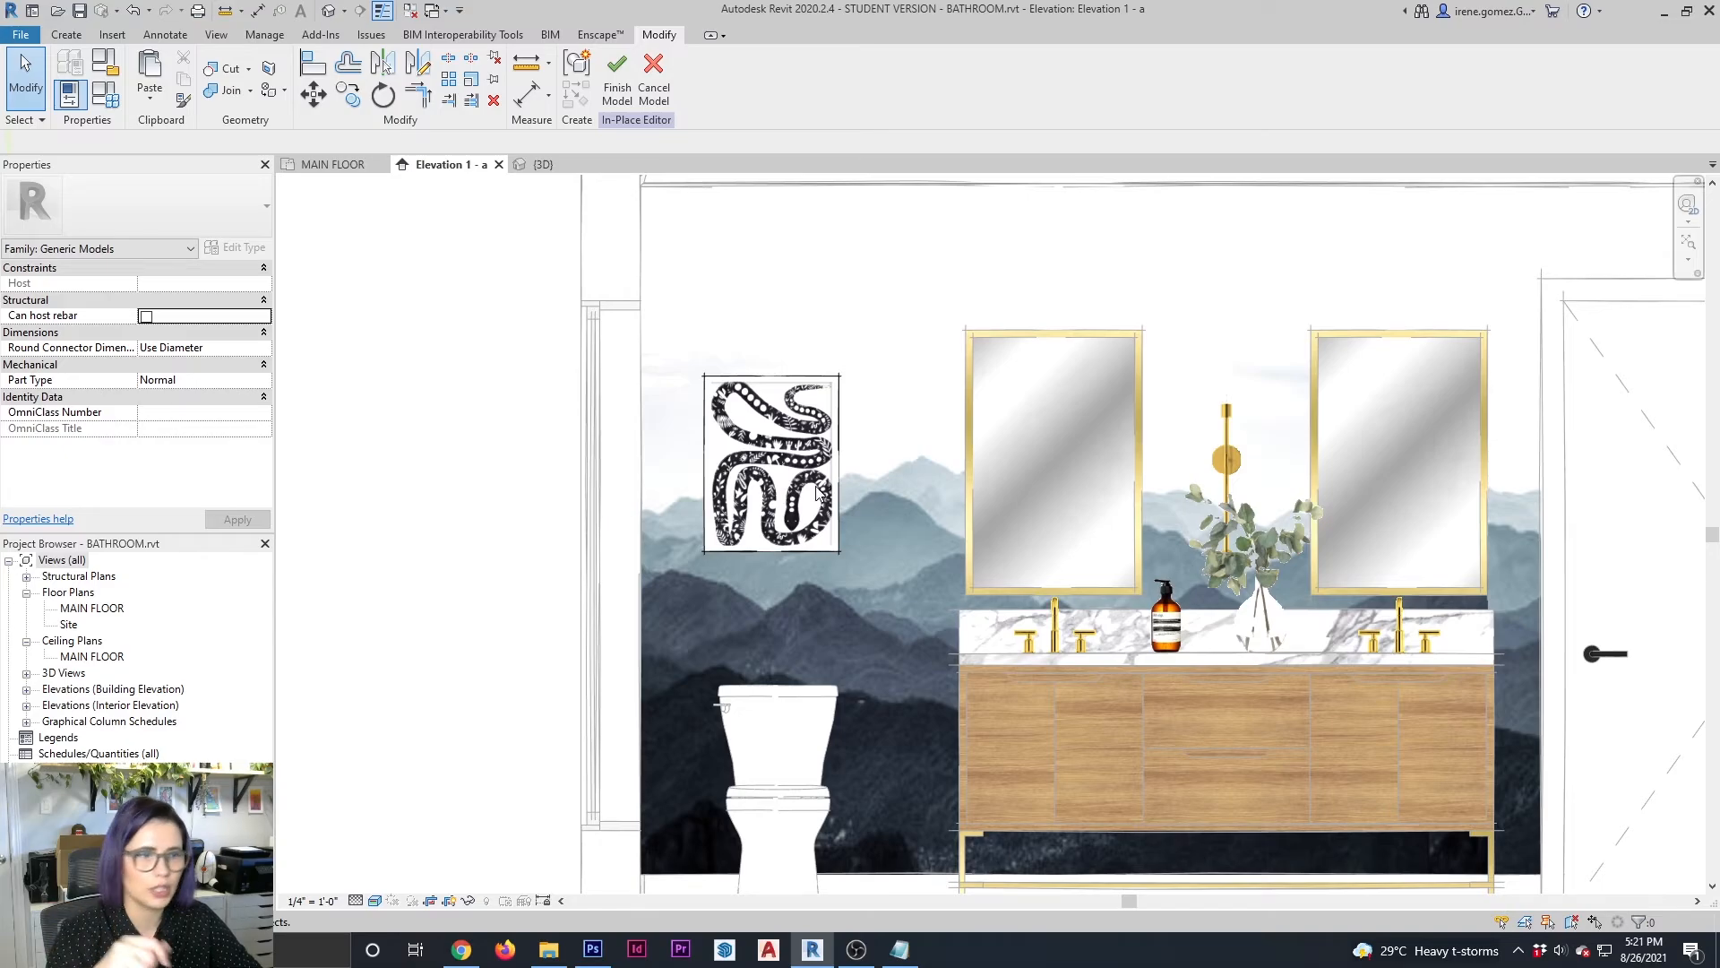
# Draw a symbolic-line rectangle in the Trim [projection] subcategory around the snake print, about 16 1/2" wide by 22" high
pyautogui.scroll(2, 833, 428)
pyautogui.scroll(2, 832, 428)
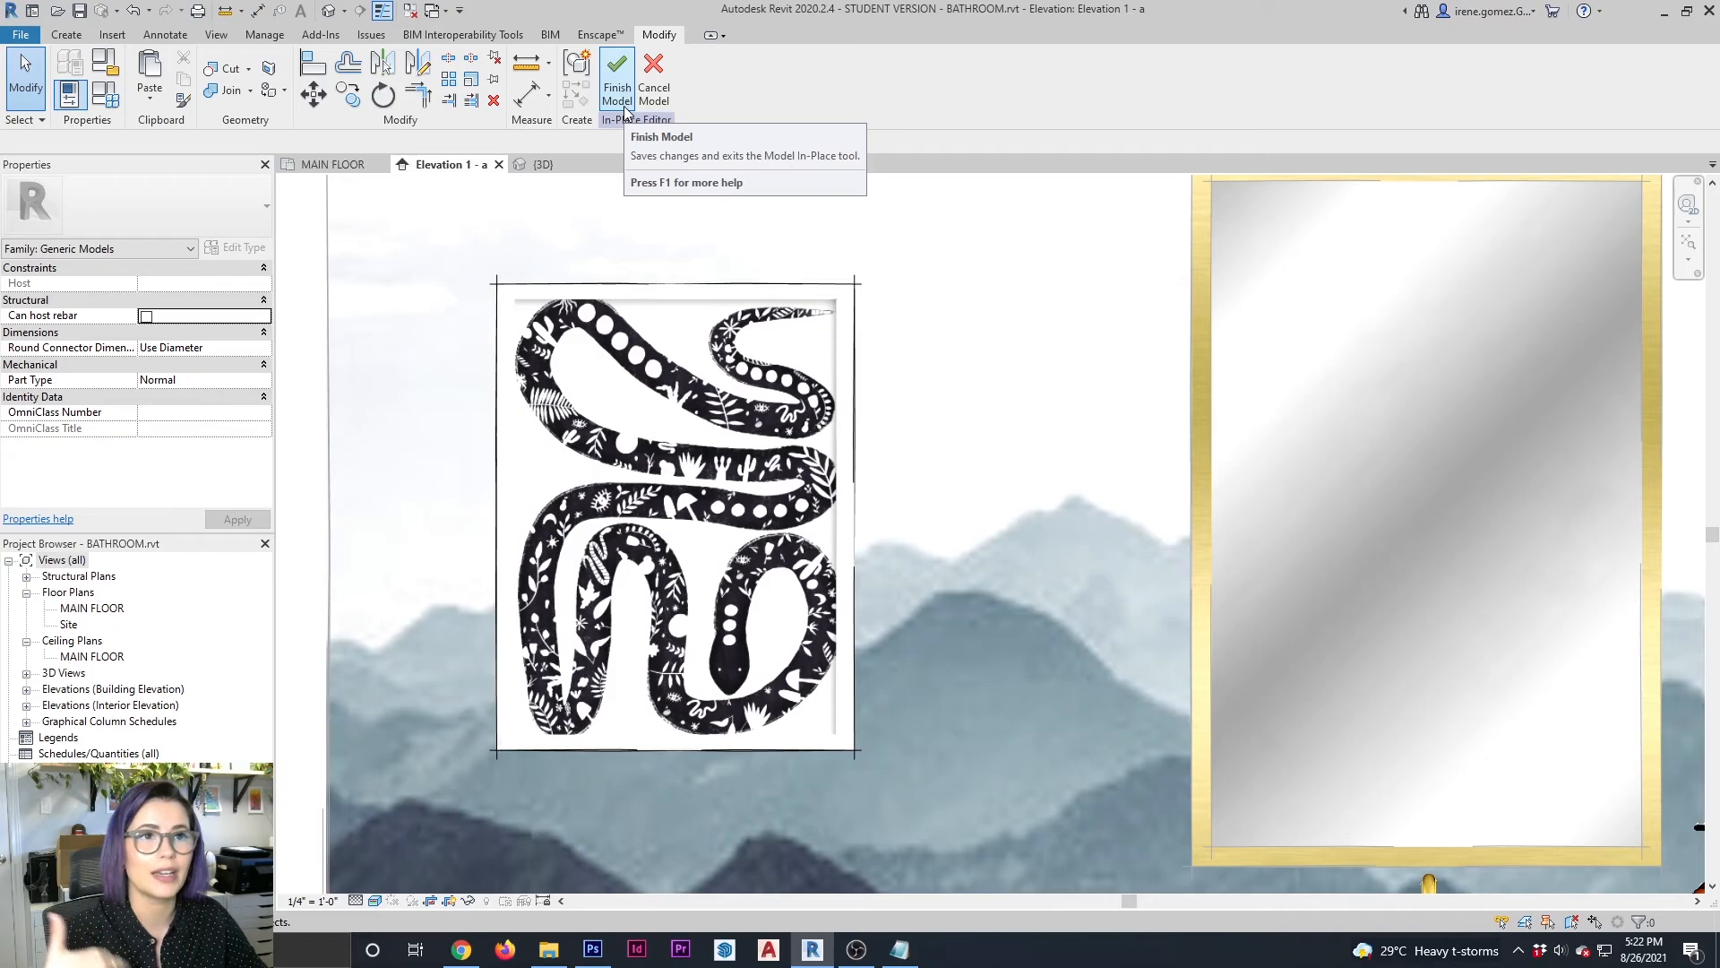
pyautogui.click(174, 40)
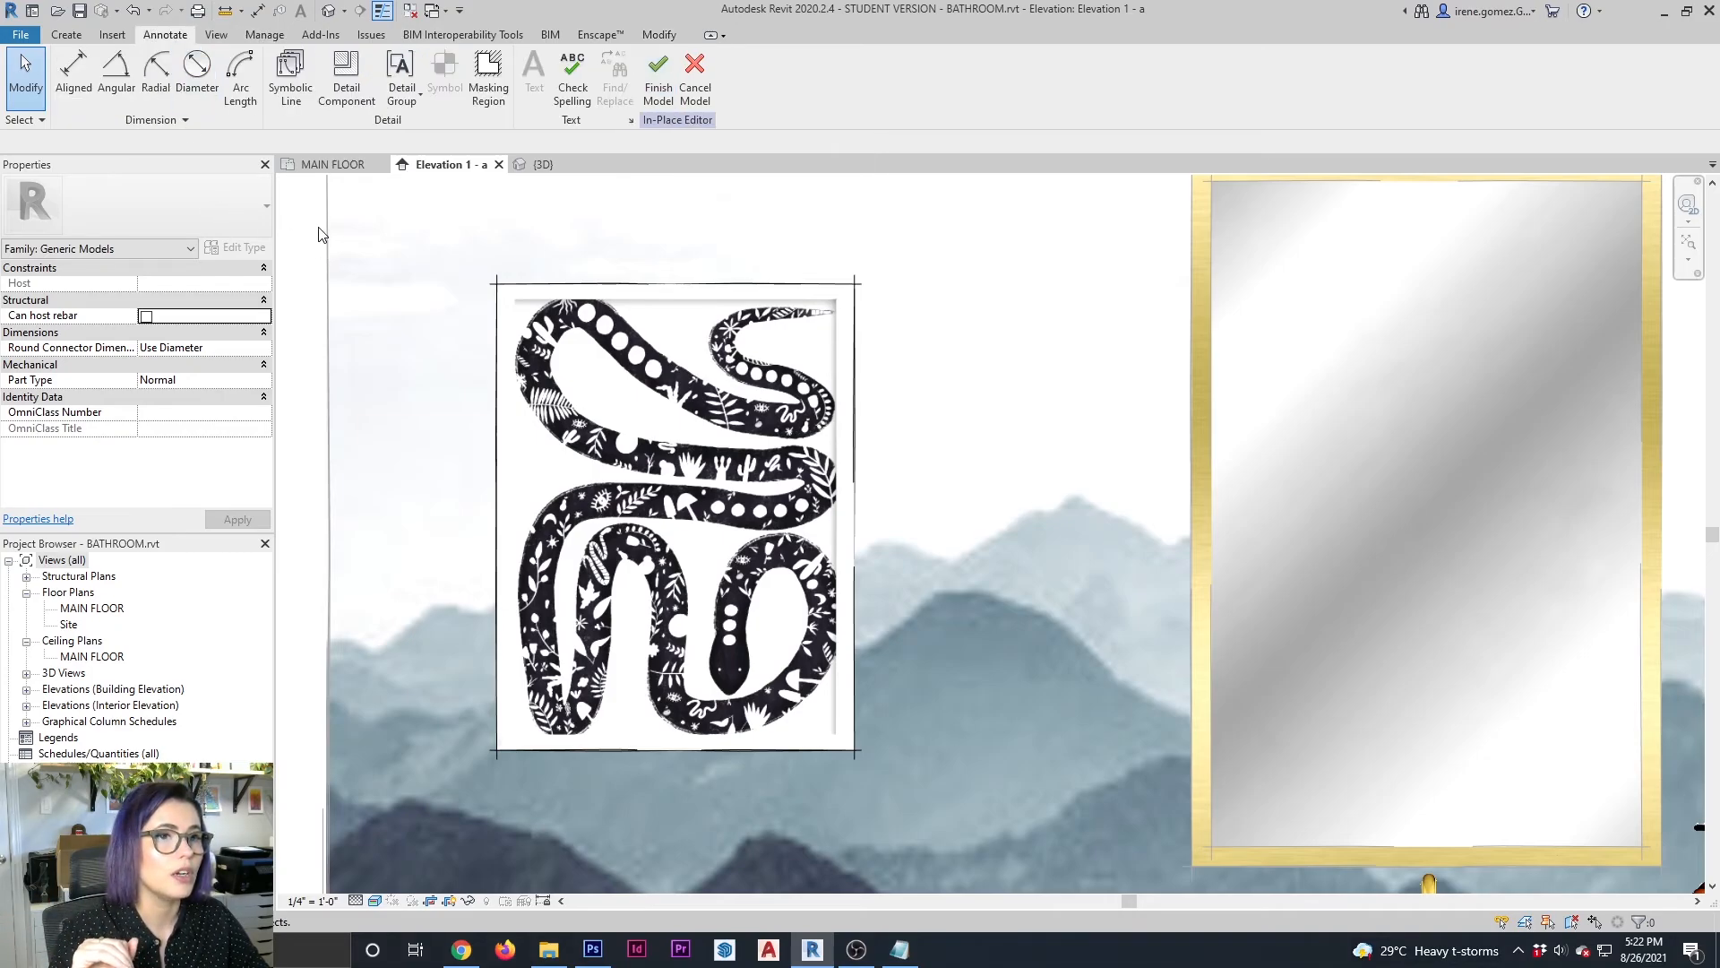
pyautogui.click(289, 100)
pyautogui.click(758, 520)
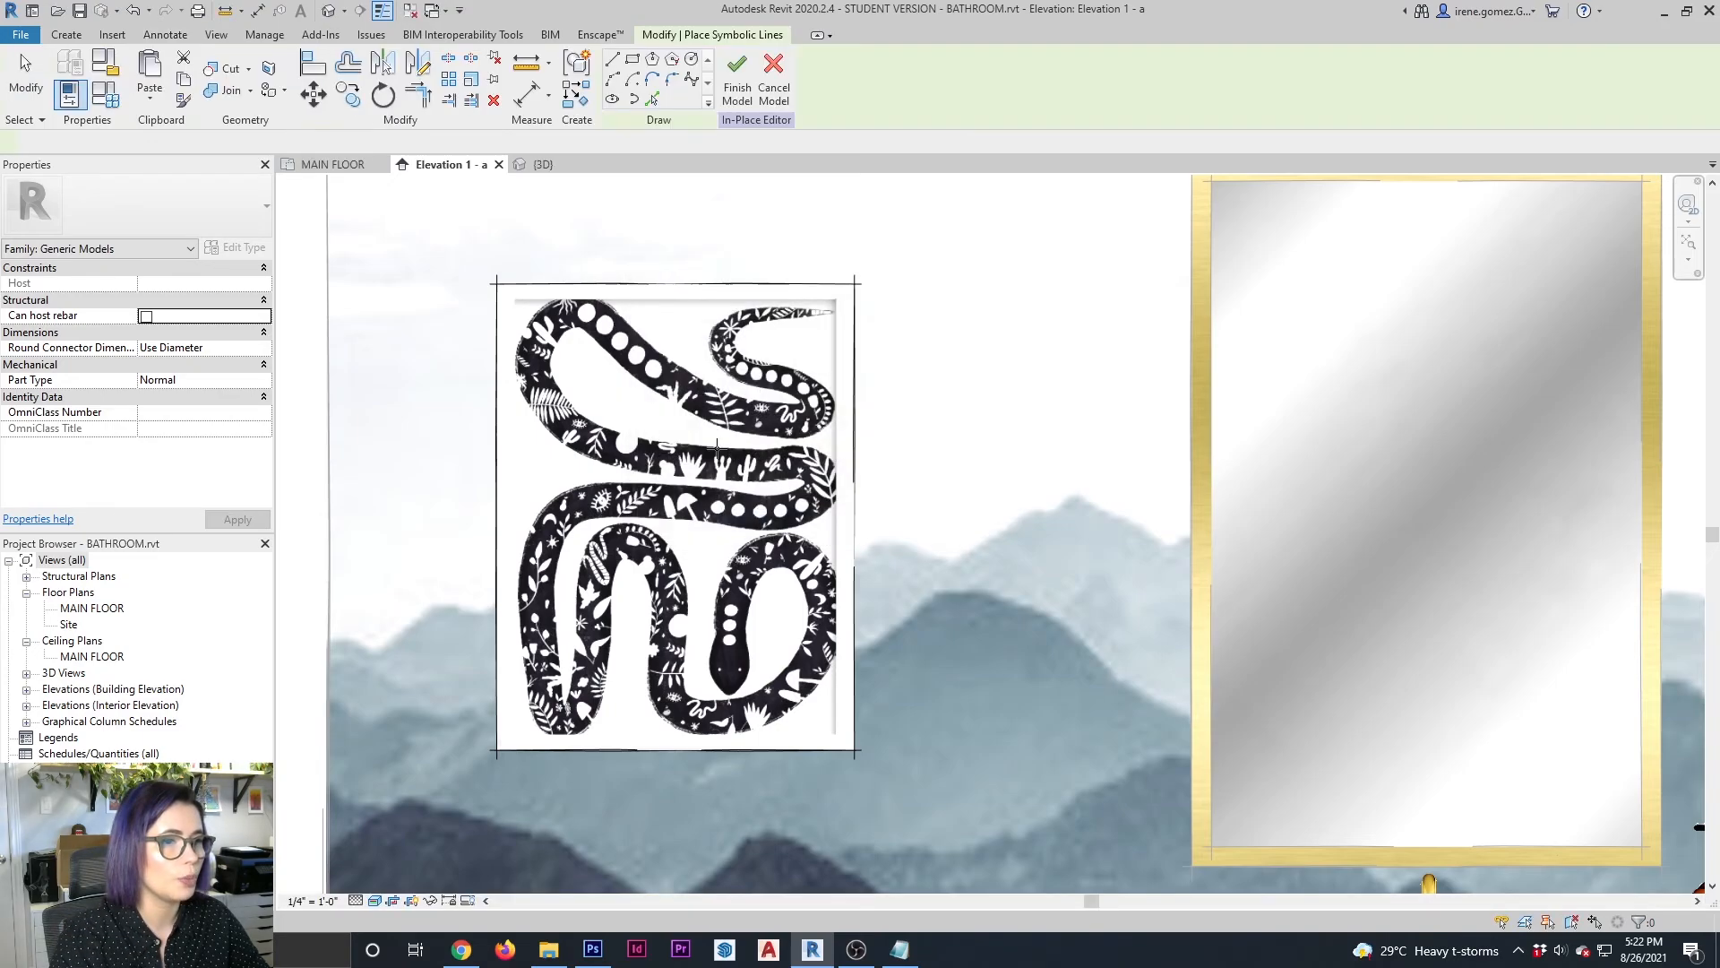
pyautogui.press('Tab')
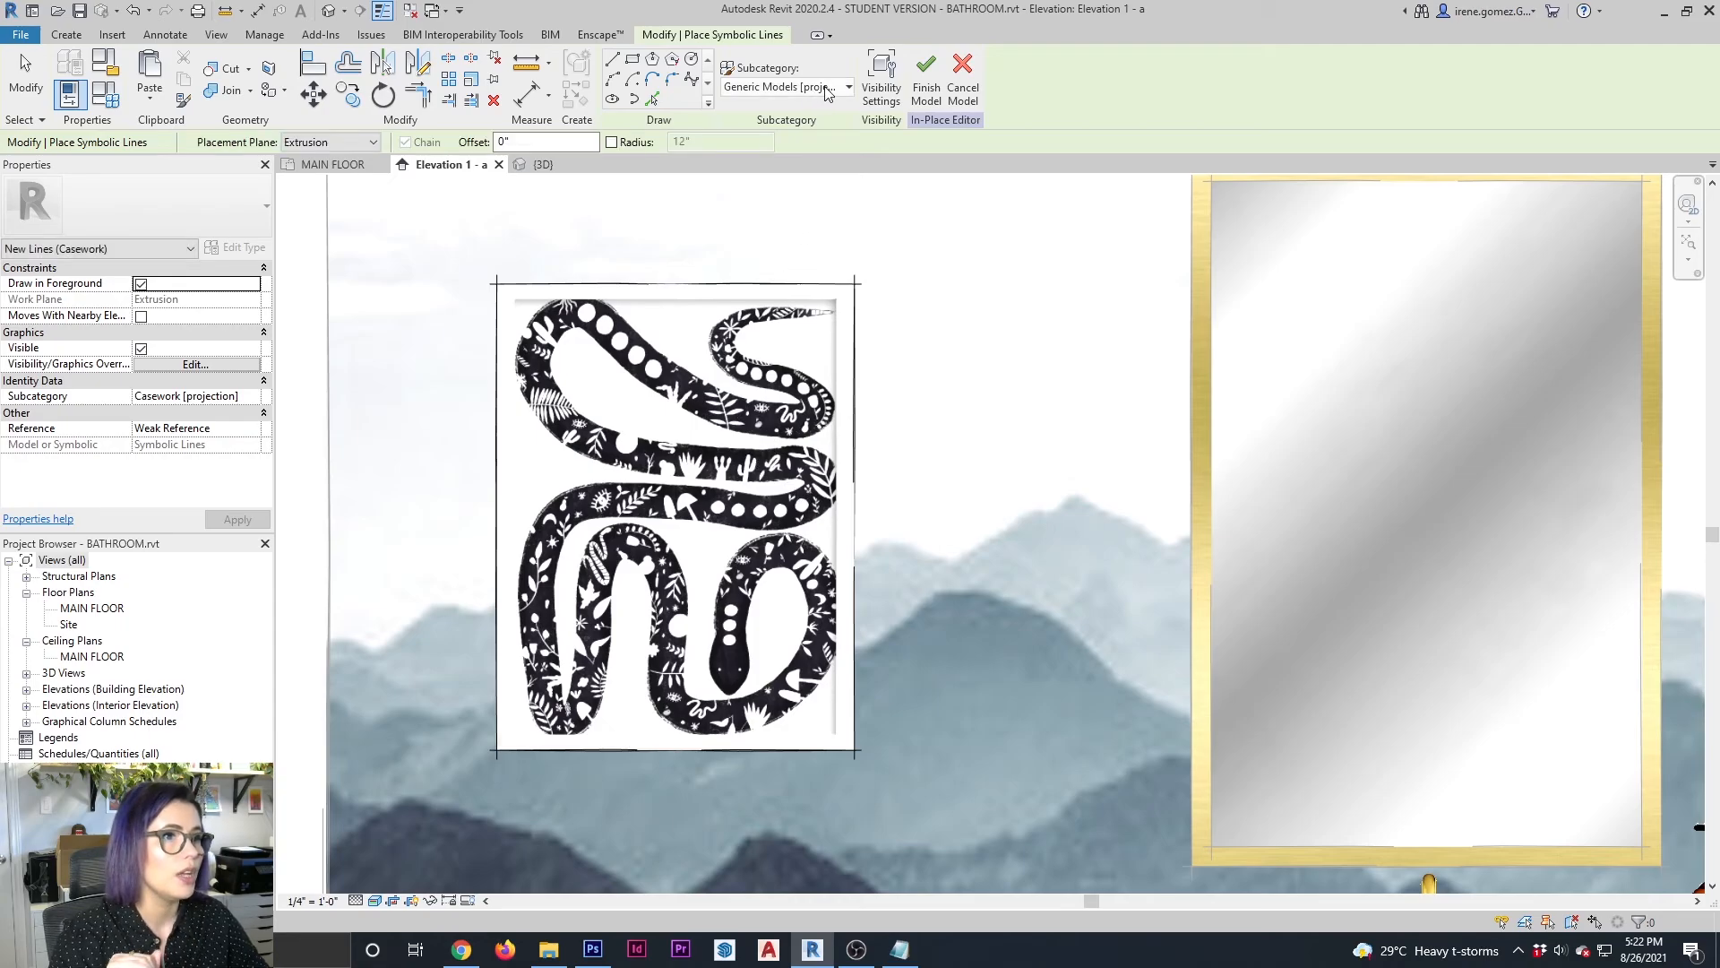
pyautogui.click(845, 90)
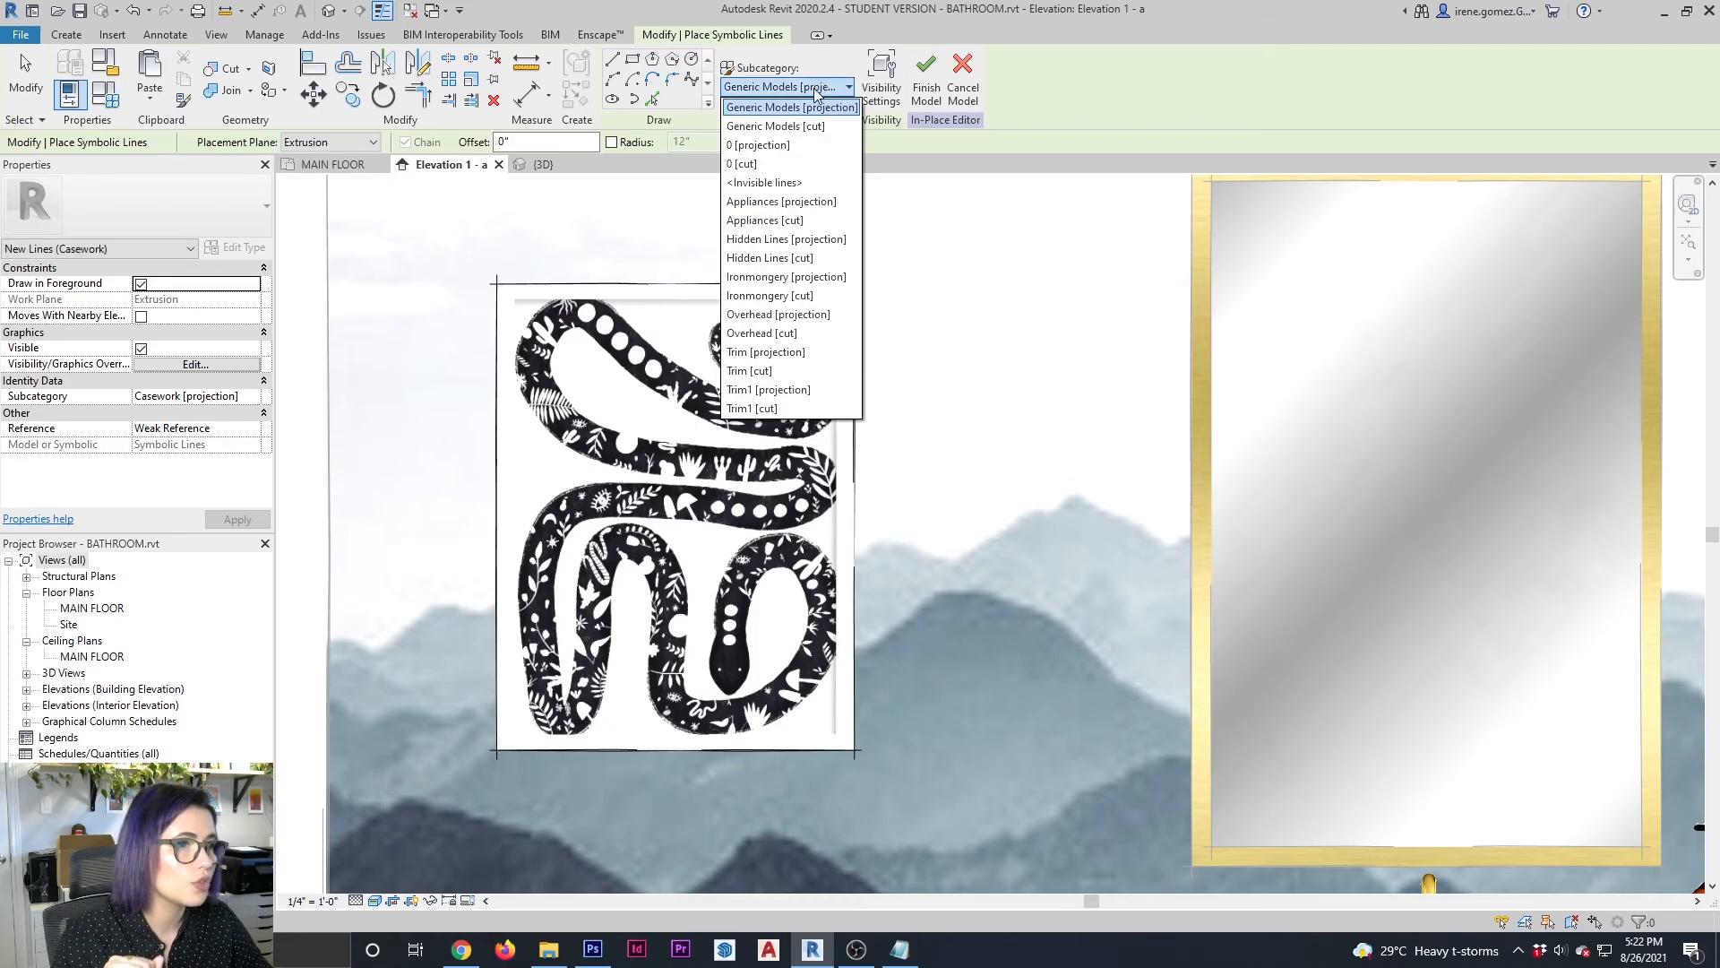
pyautogui.click(817, 353)
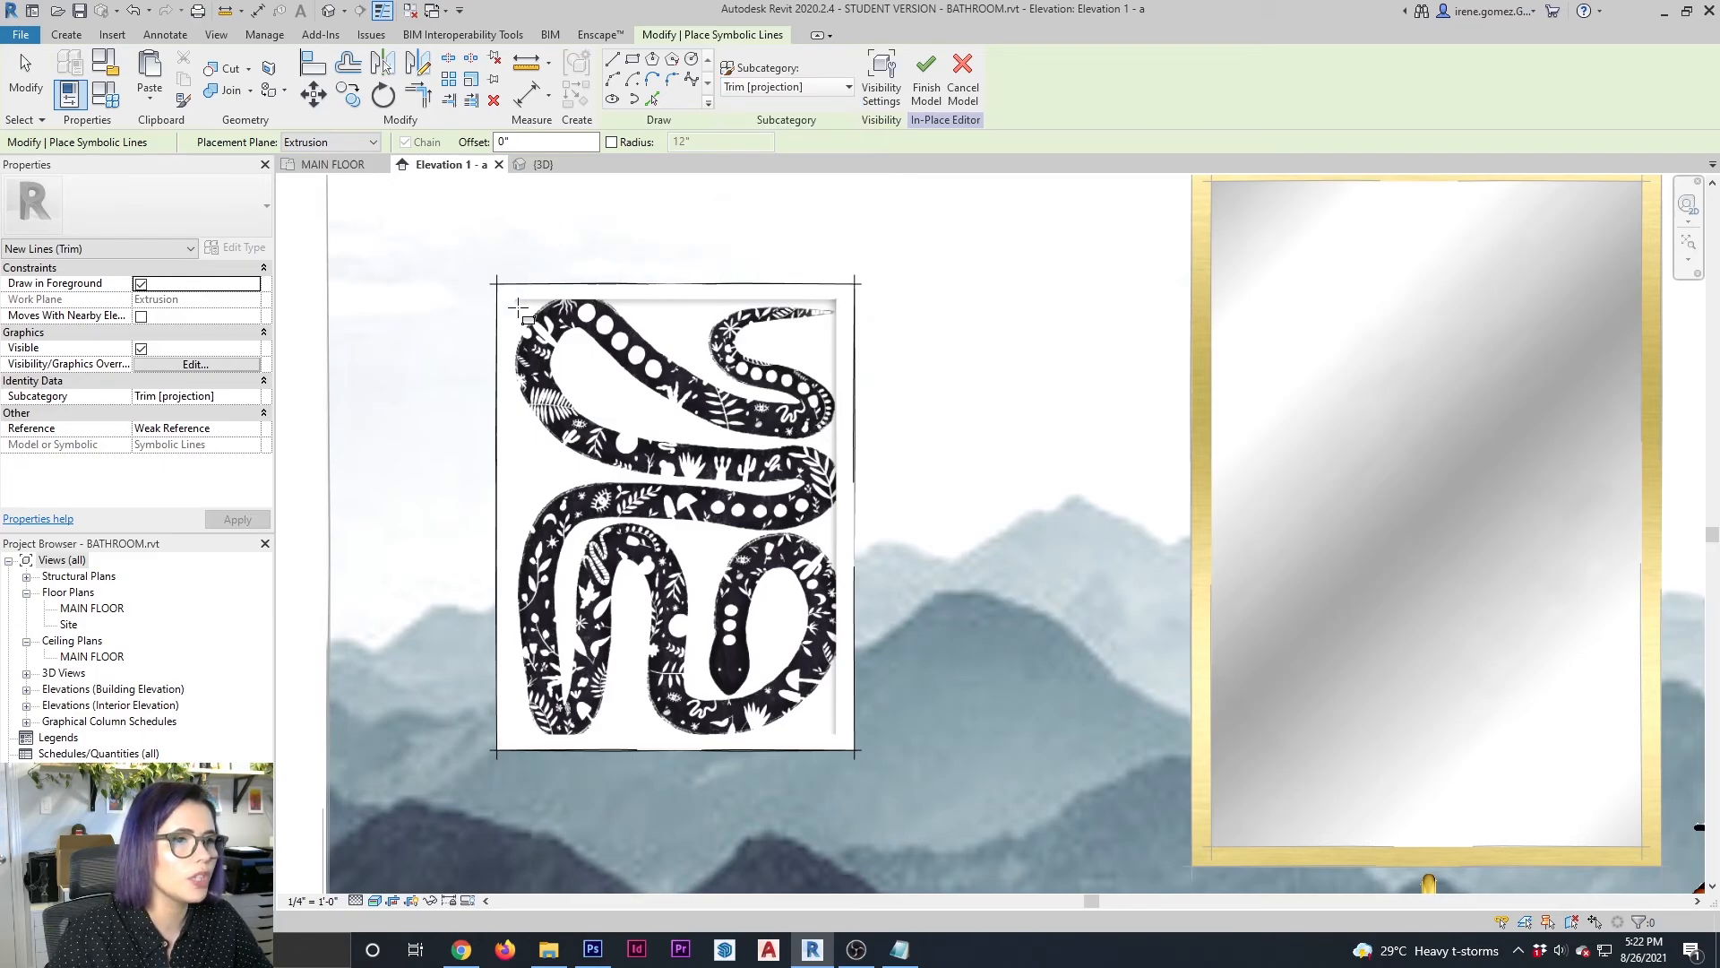
pyautogui.click(634, 60)
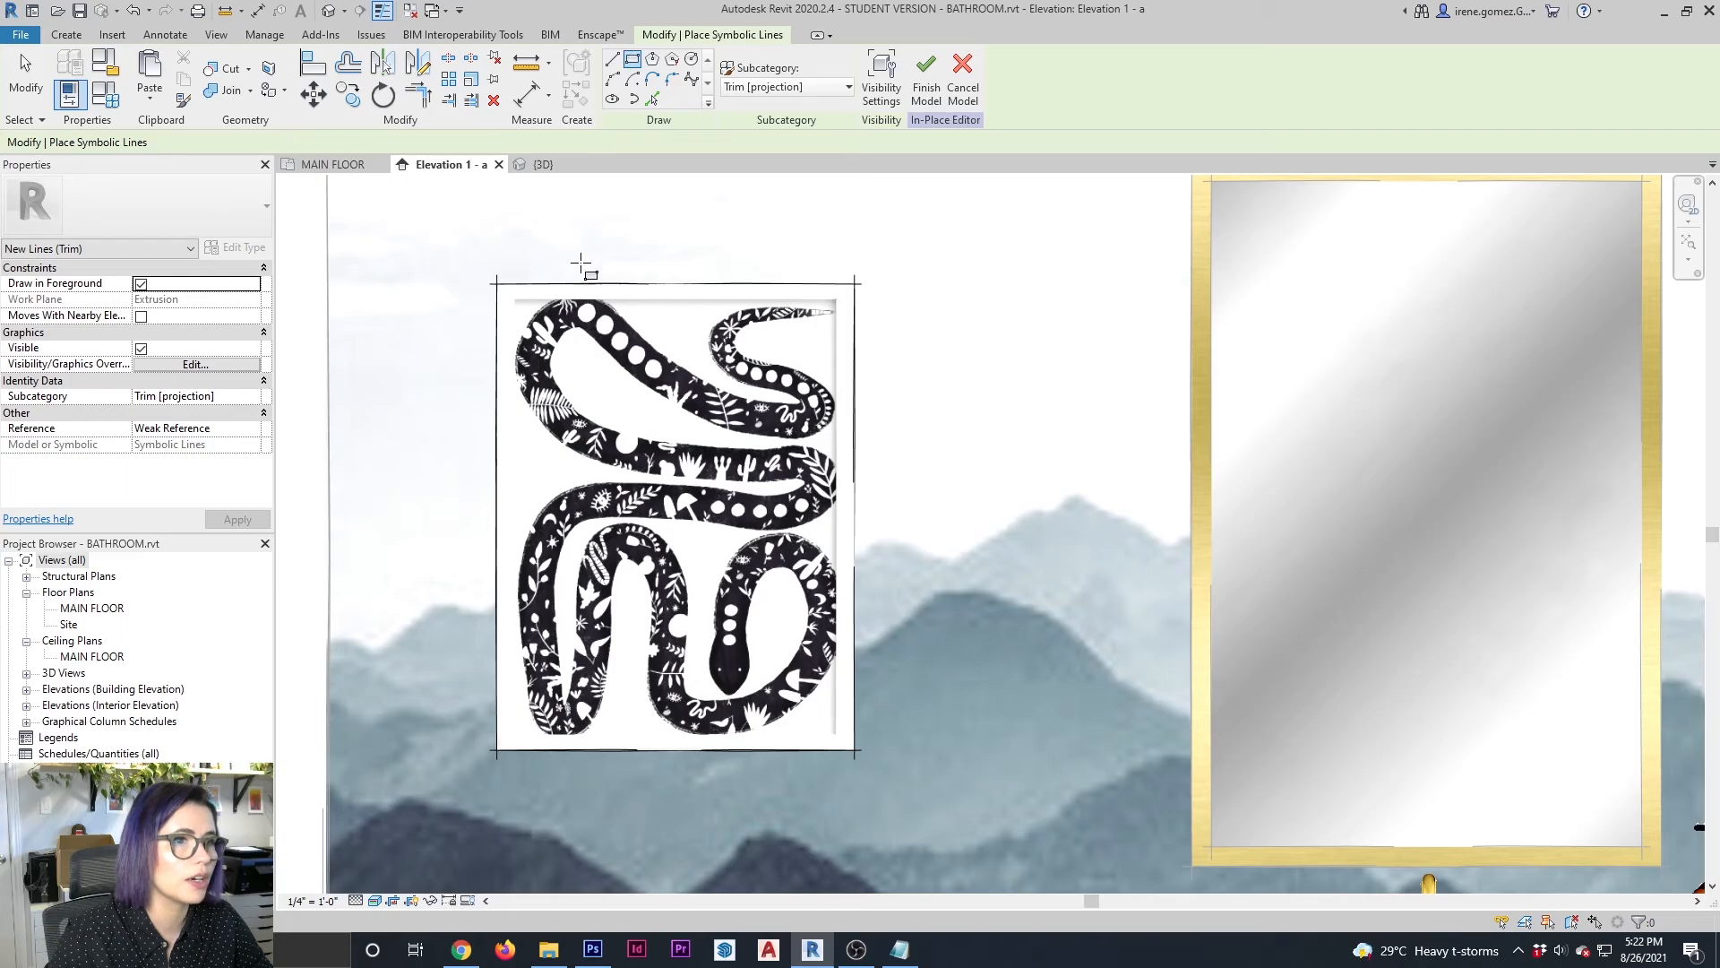
pyautogui.click(516, 299)
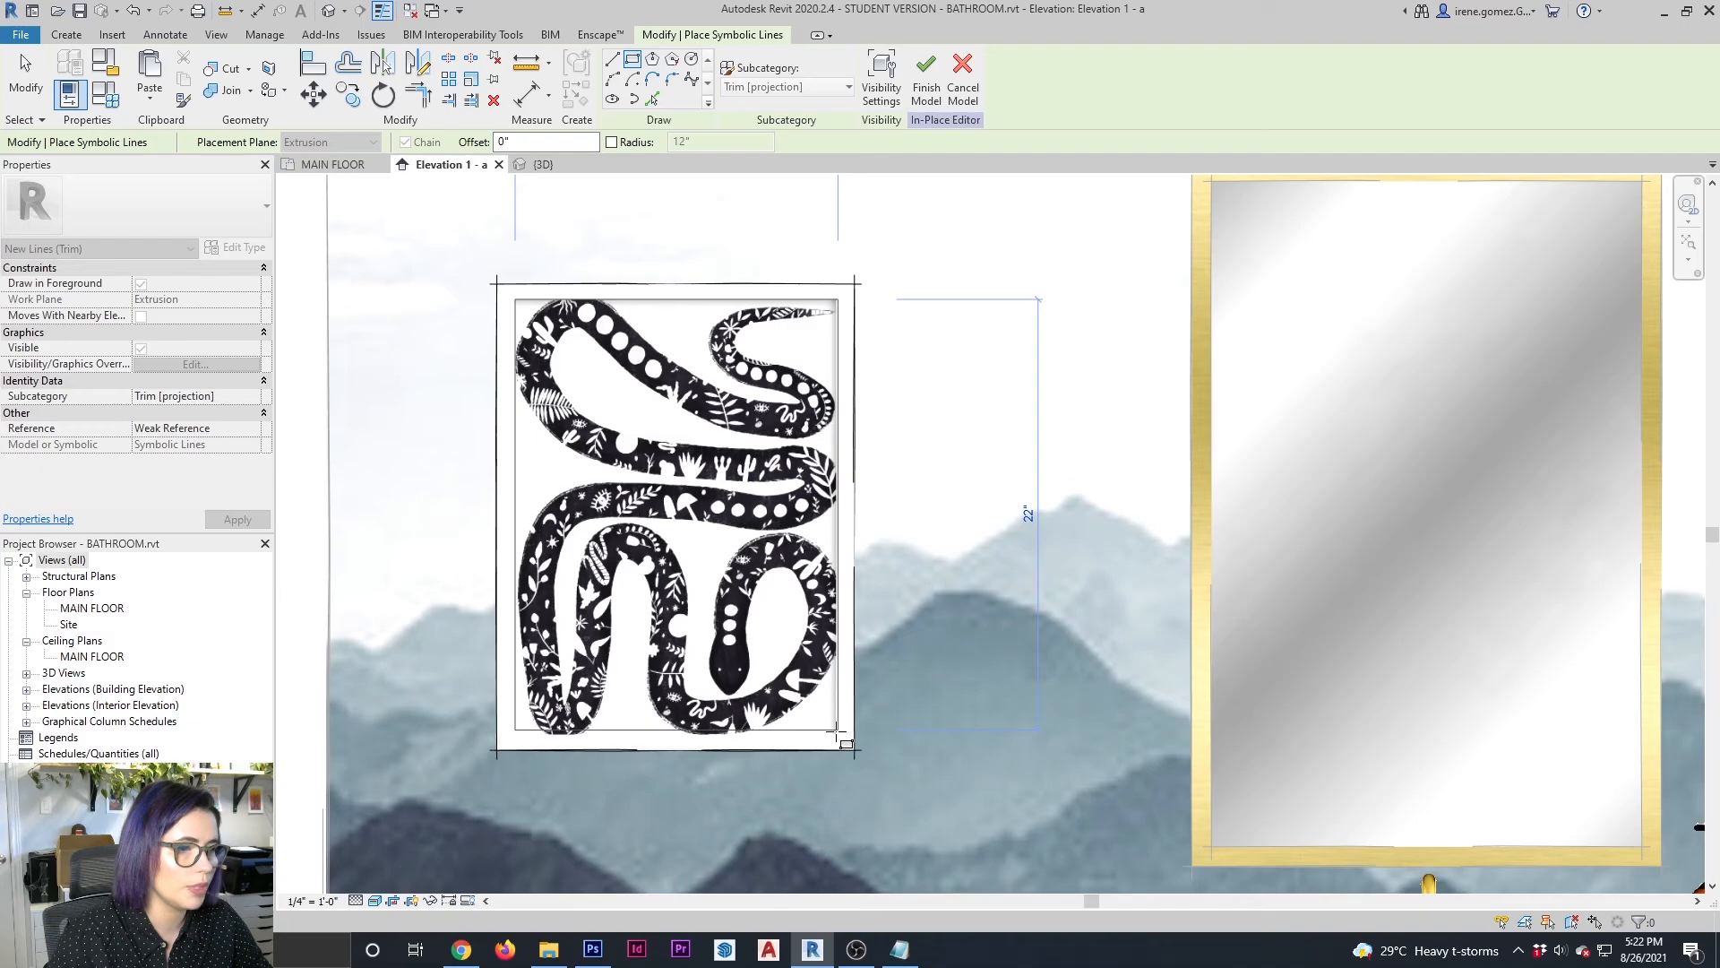
pyautogui.click(836, 730)
pyautogui.press('Escape')
# Adjust the symbolic rectangle to about 16 3/8" wide and 22 1/4" high by shifting its right and lower lines, and finish the in-place model
pyautogui.click(834, 727)
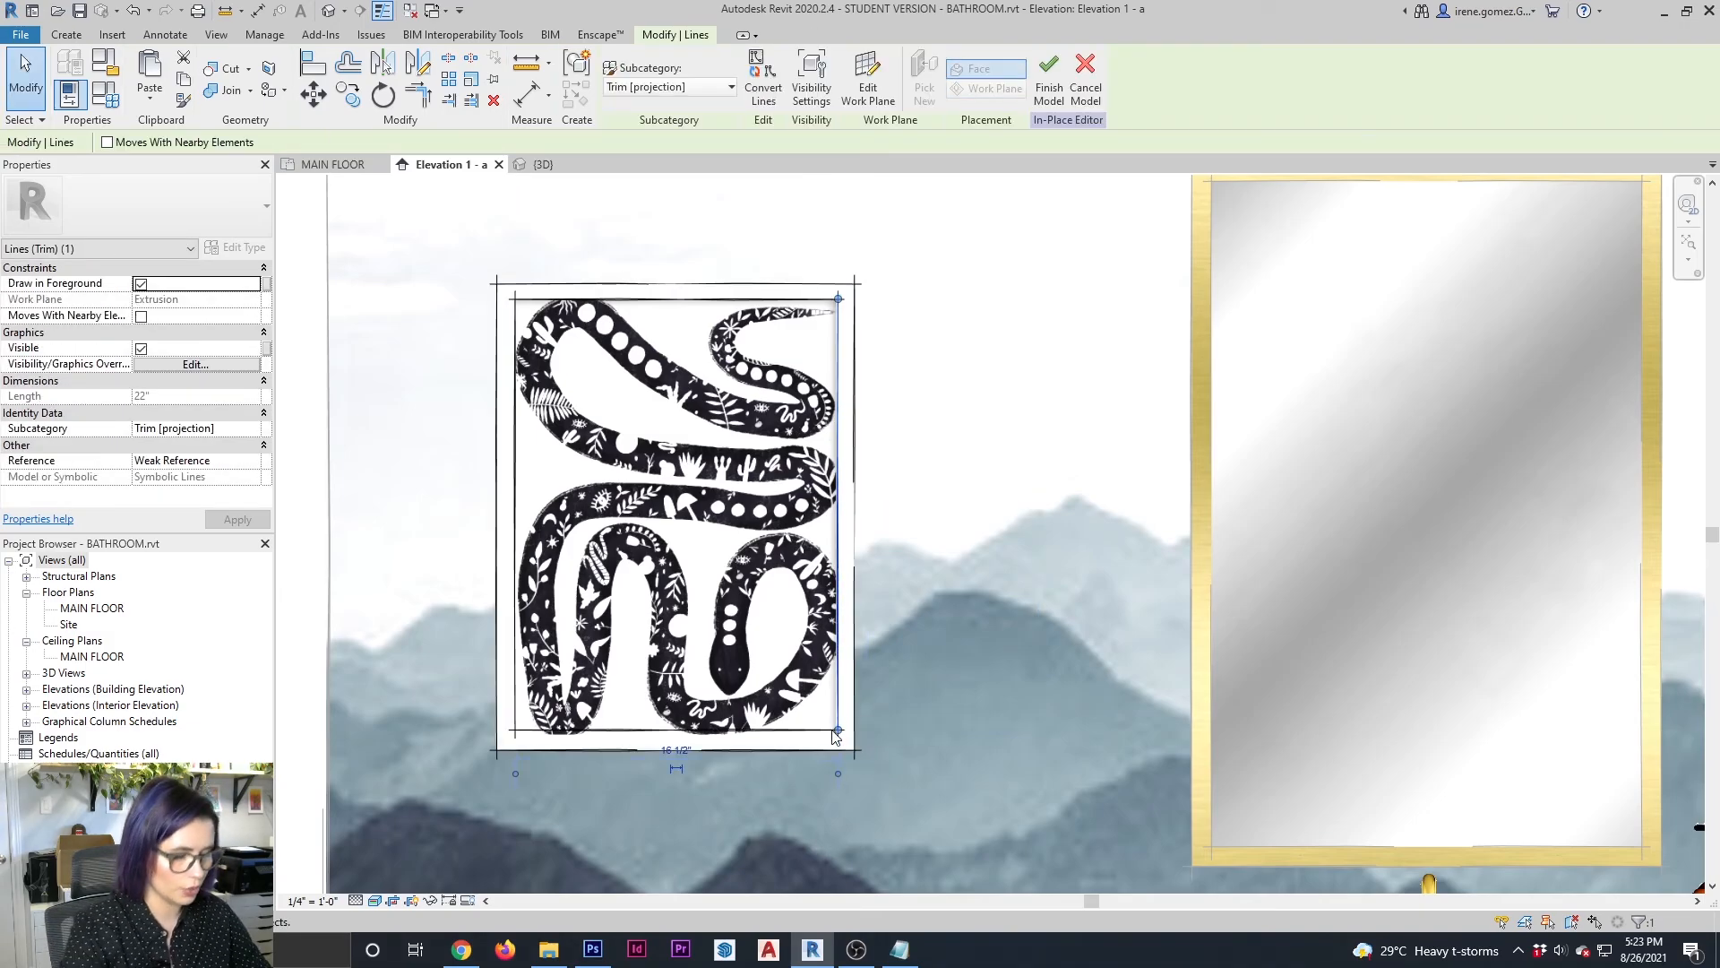
pyautogui.click(770, 734)
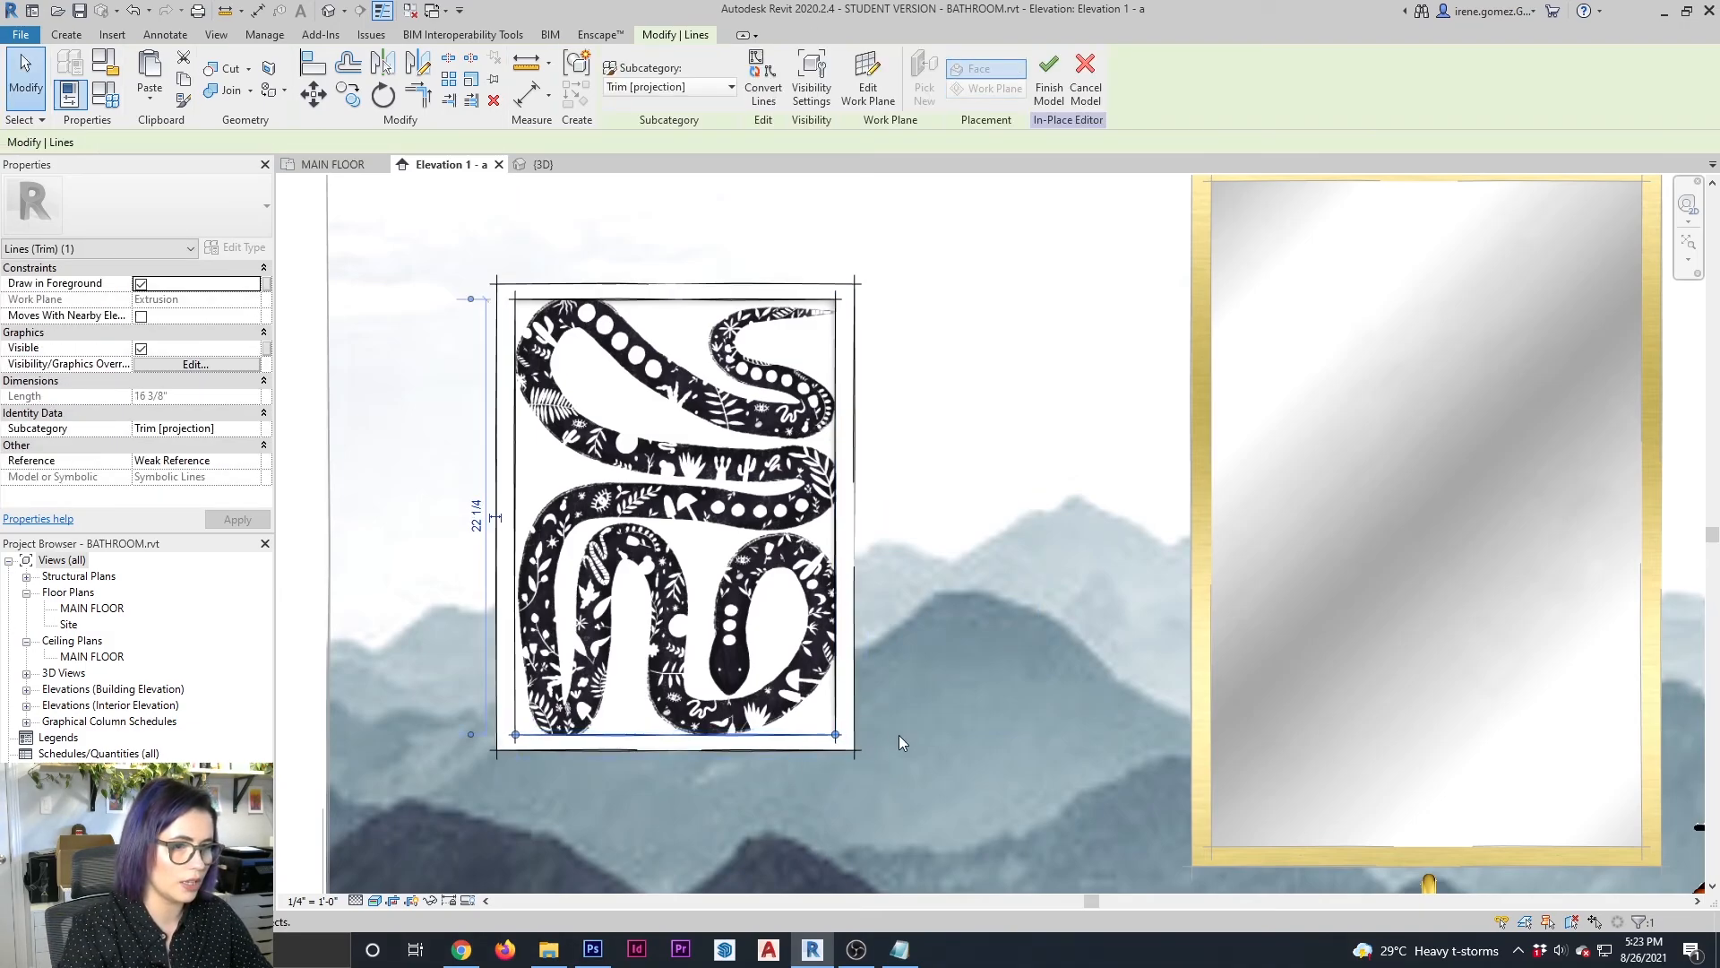
pyautogui.click(962, 326)
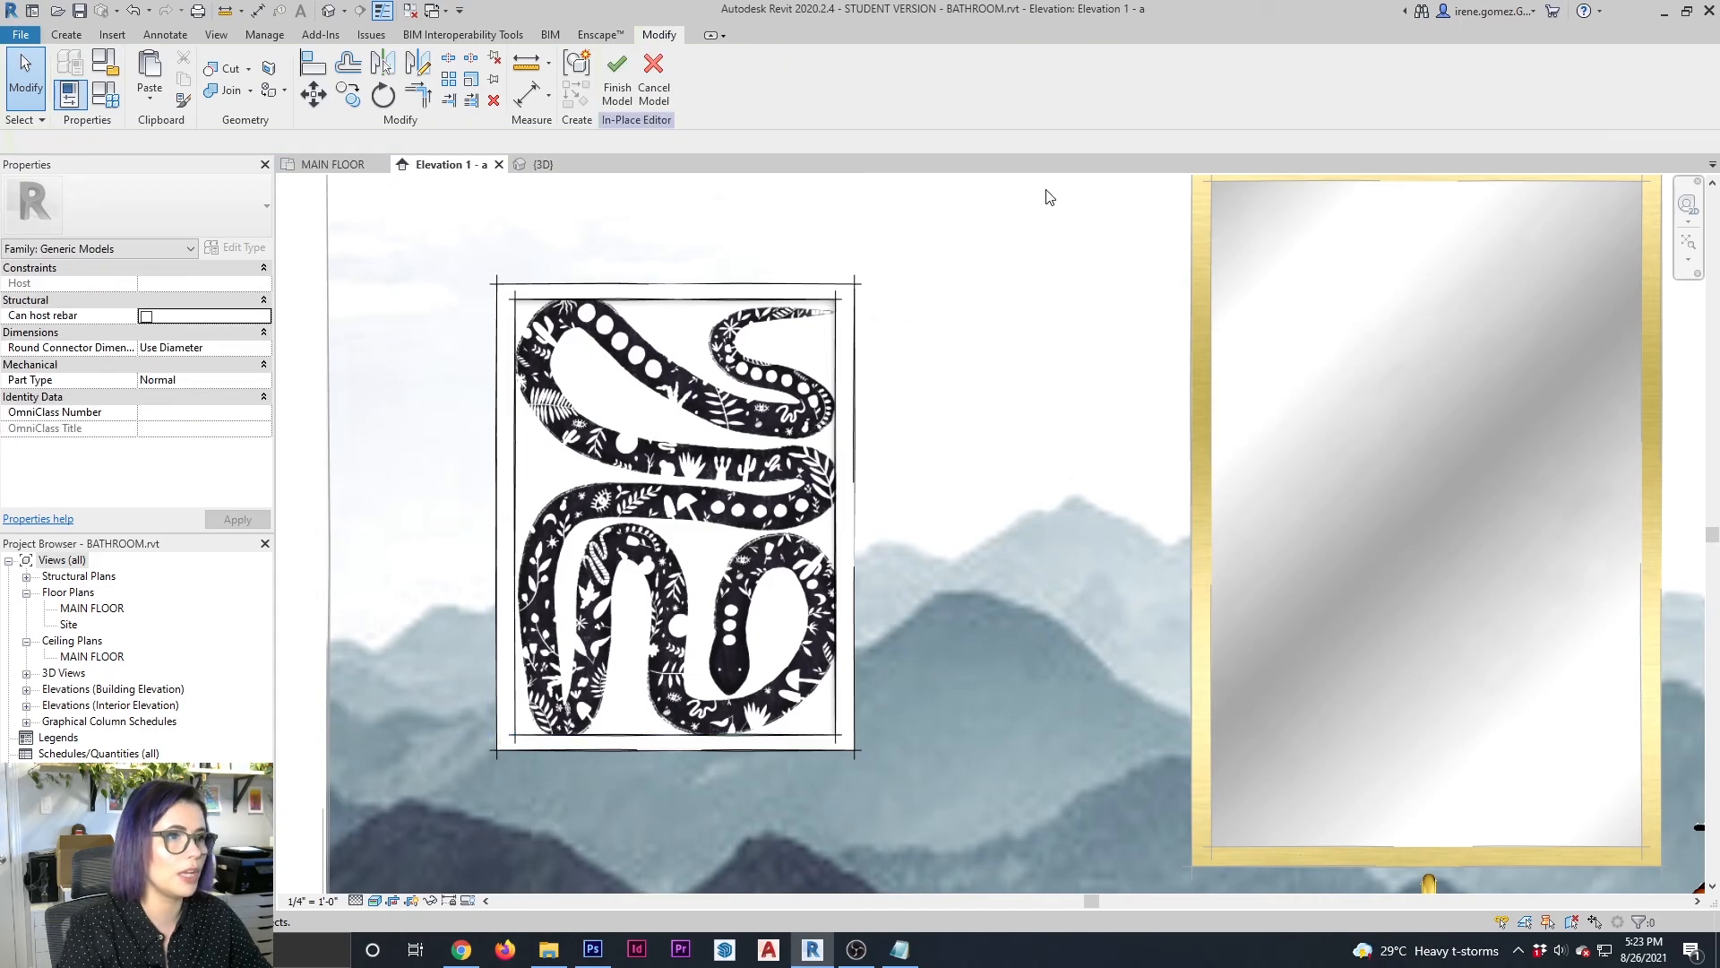
pyautogui.click(617, 81)
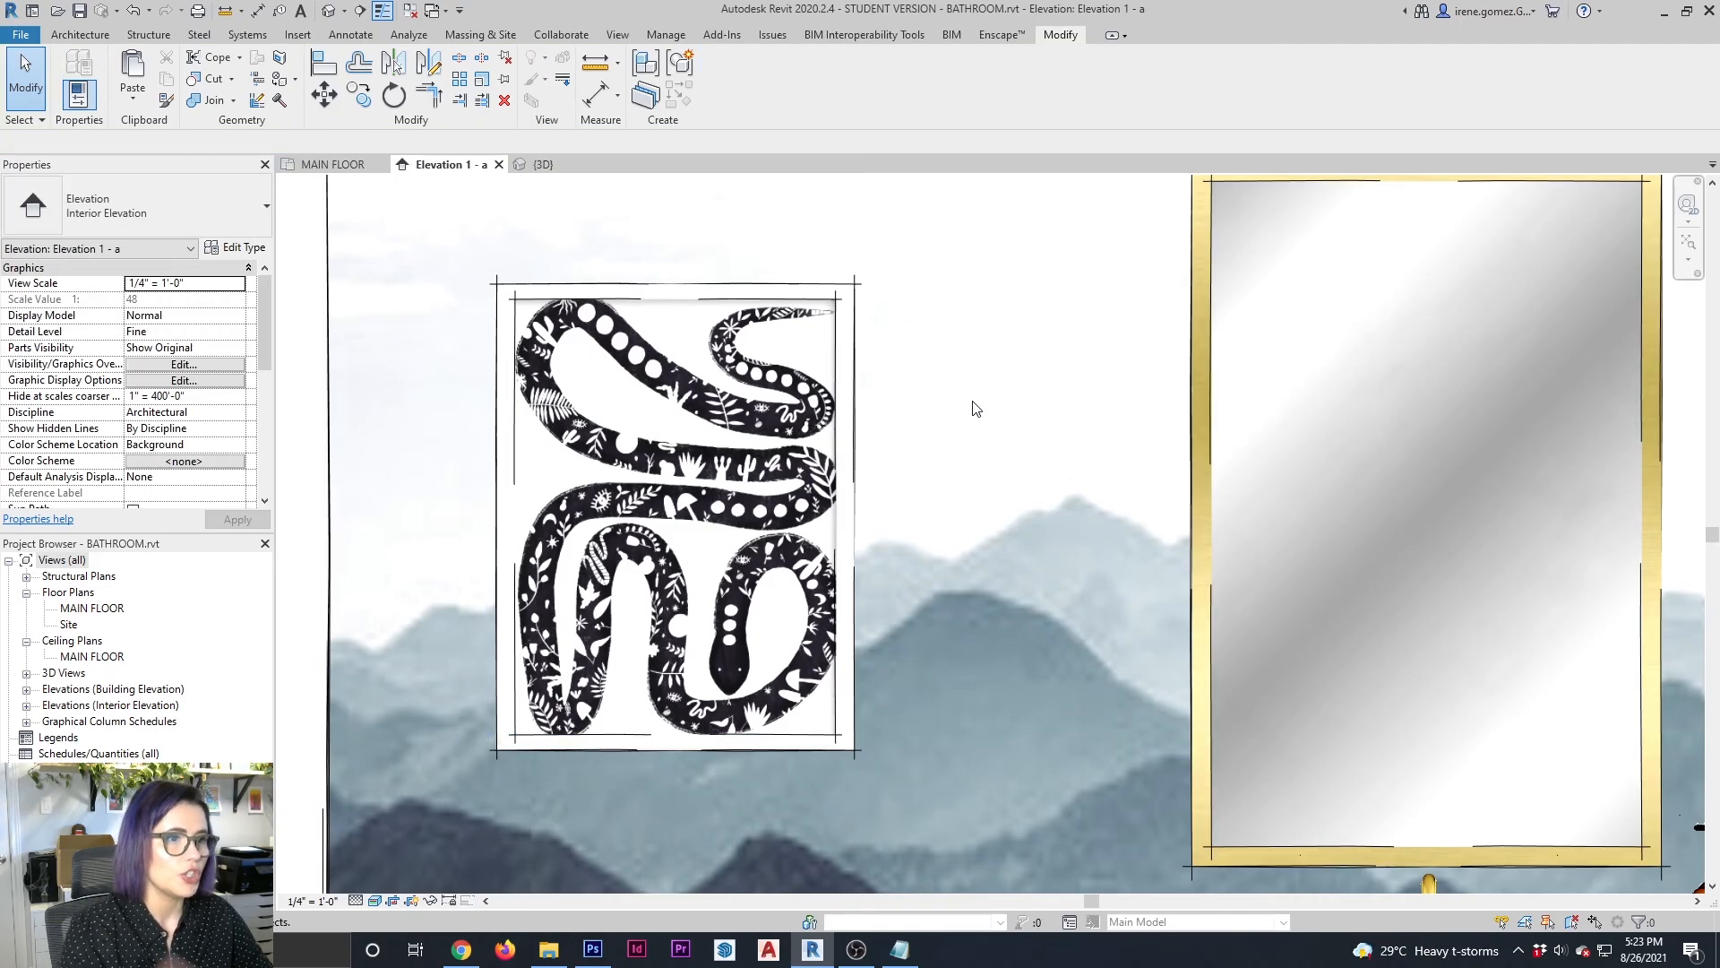
# Nudge the finished wall art slightly right and down over the toilet, to an elevation of -2 1/2" from level
pyautogui.scroll(-2, 976, 409)
pyautogui.scroll(-4, 1027, 554)
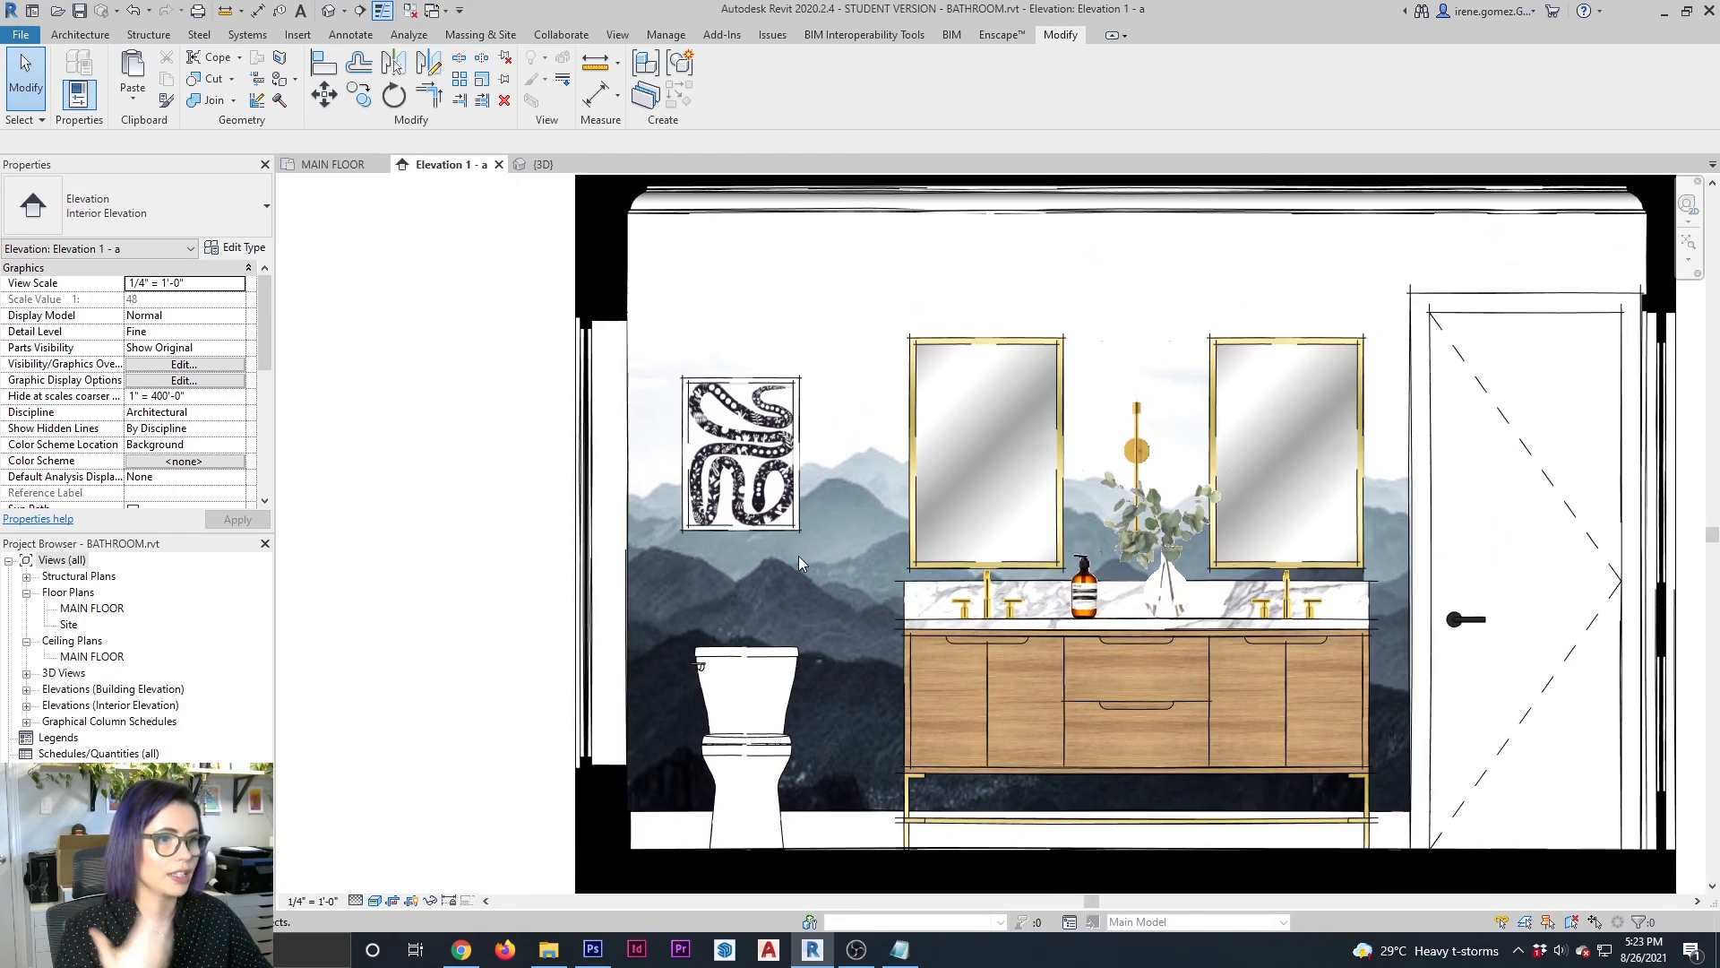
pyautogui.click(776, 532)
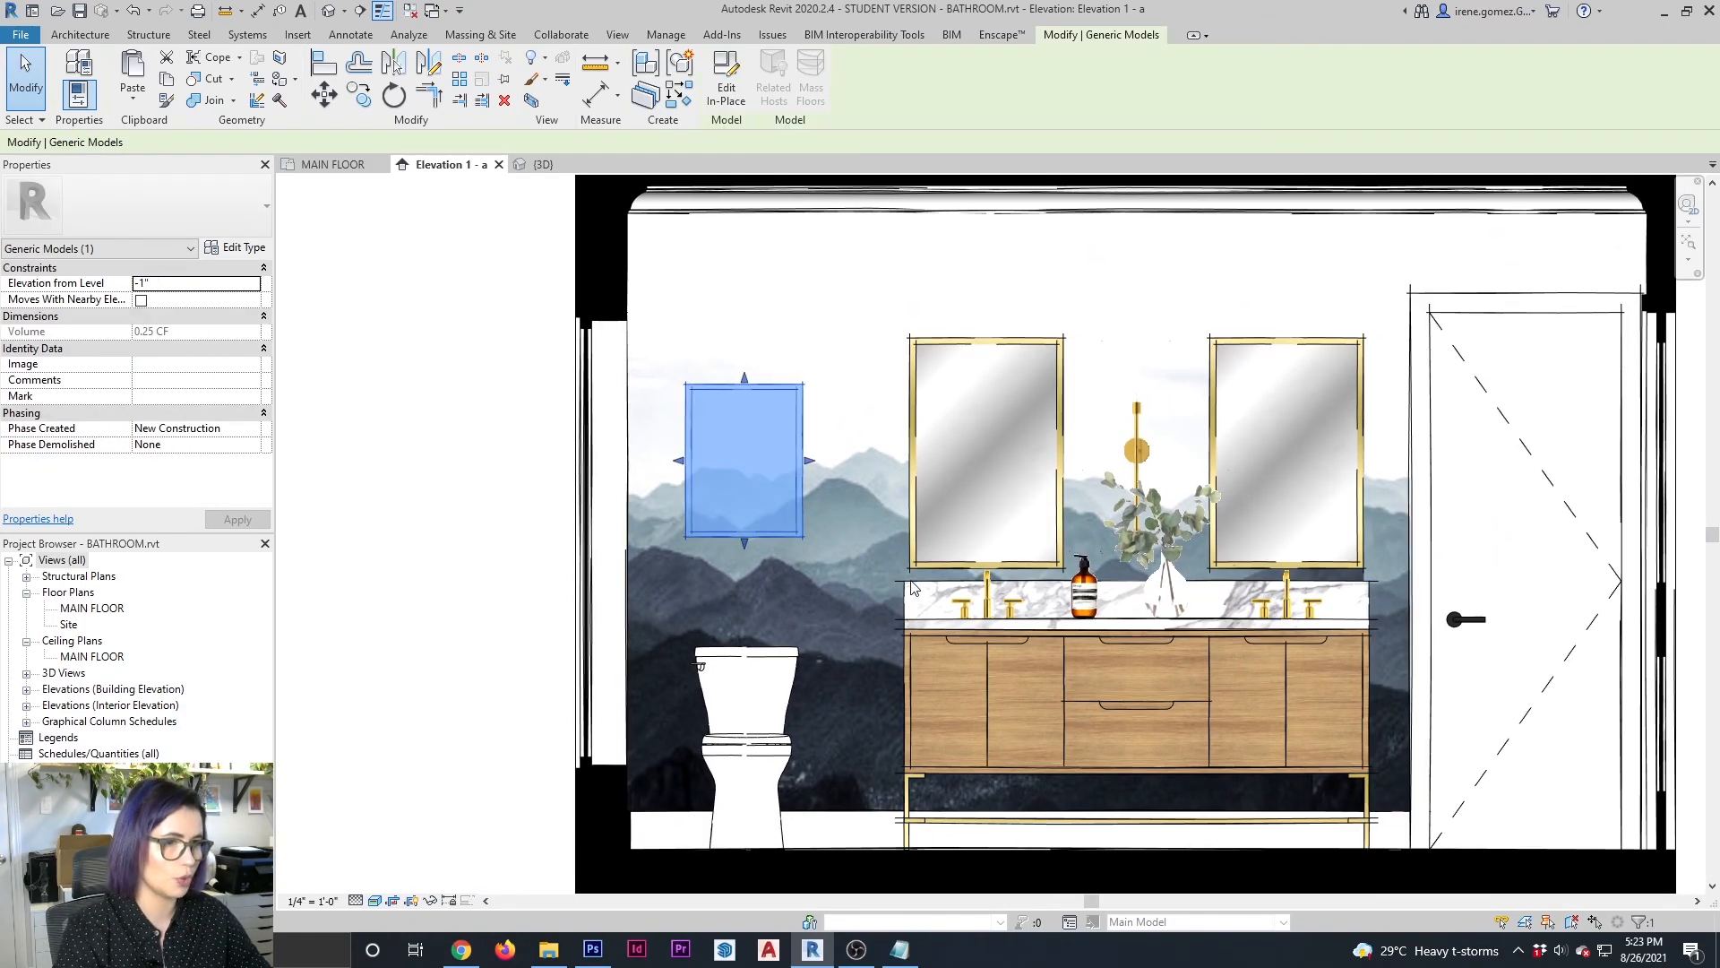
pyautogui.press('Right')
pyautogui.press('Down')
pyautogui.press('Down')
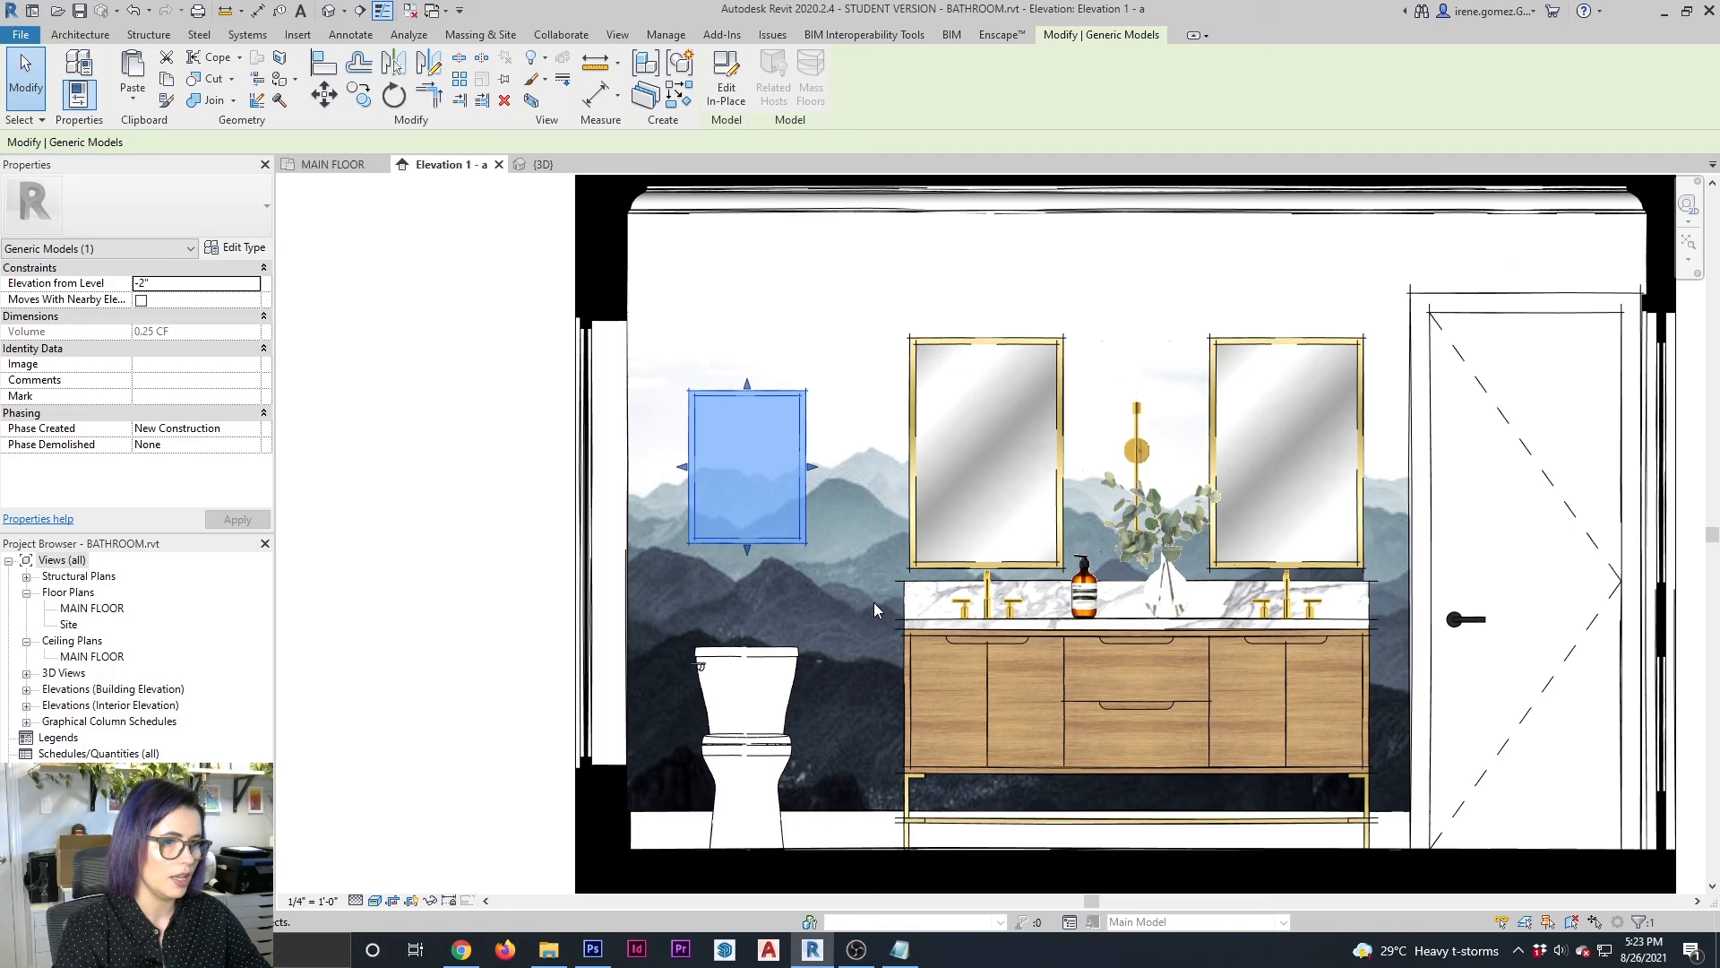
pyautogui.press('Down')
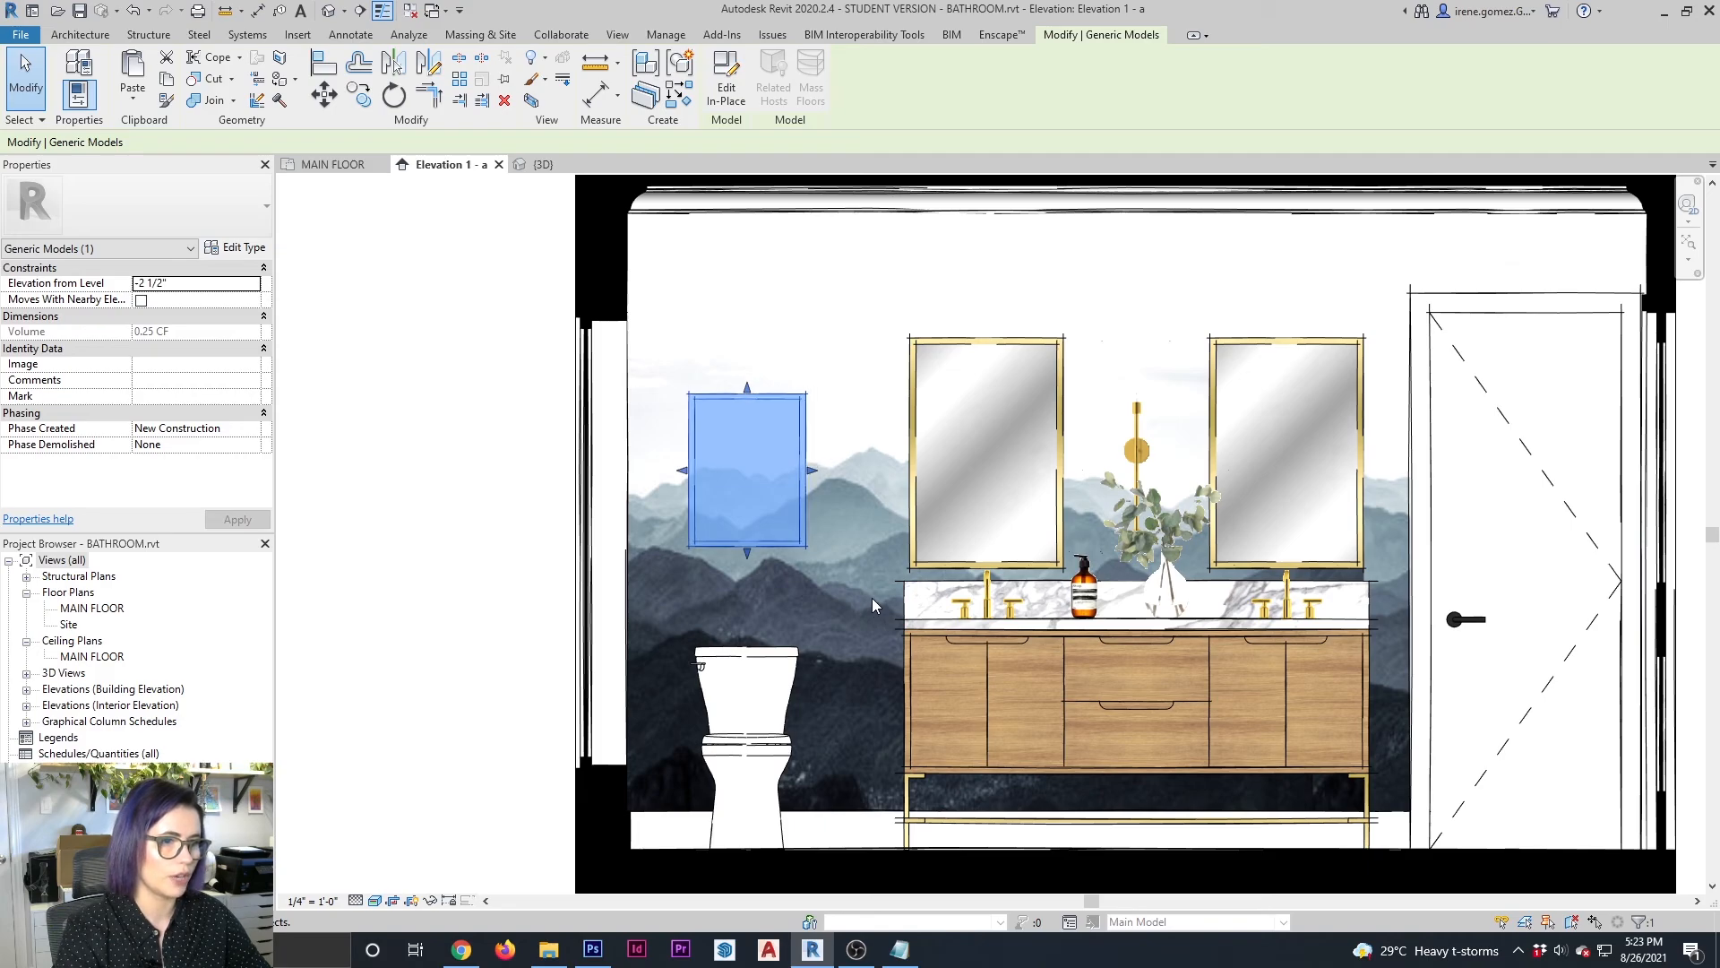
pyautogui.click(482, 478)
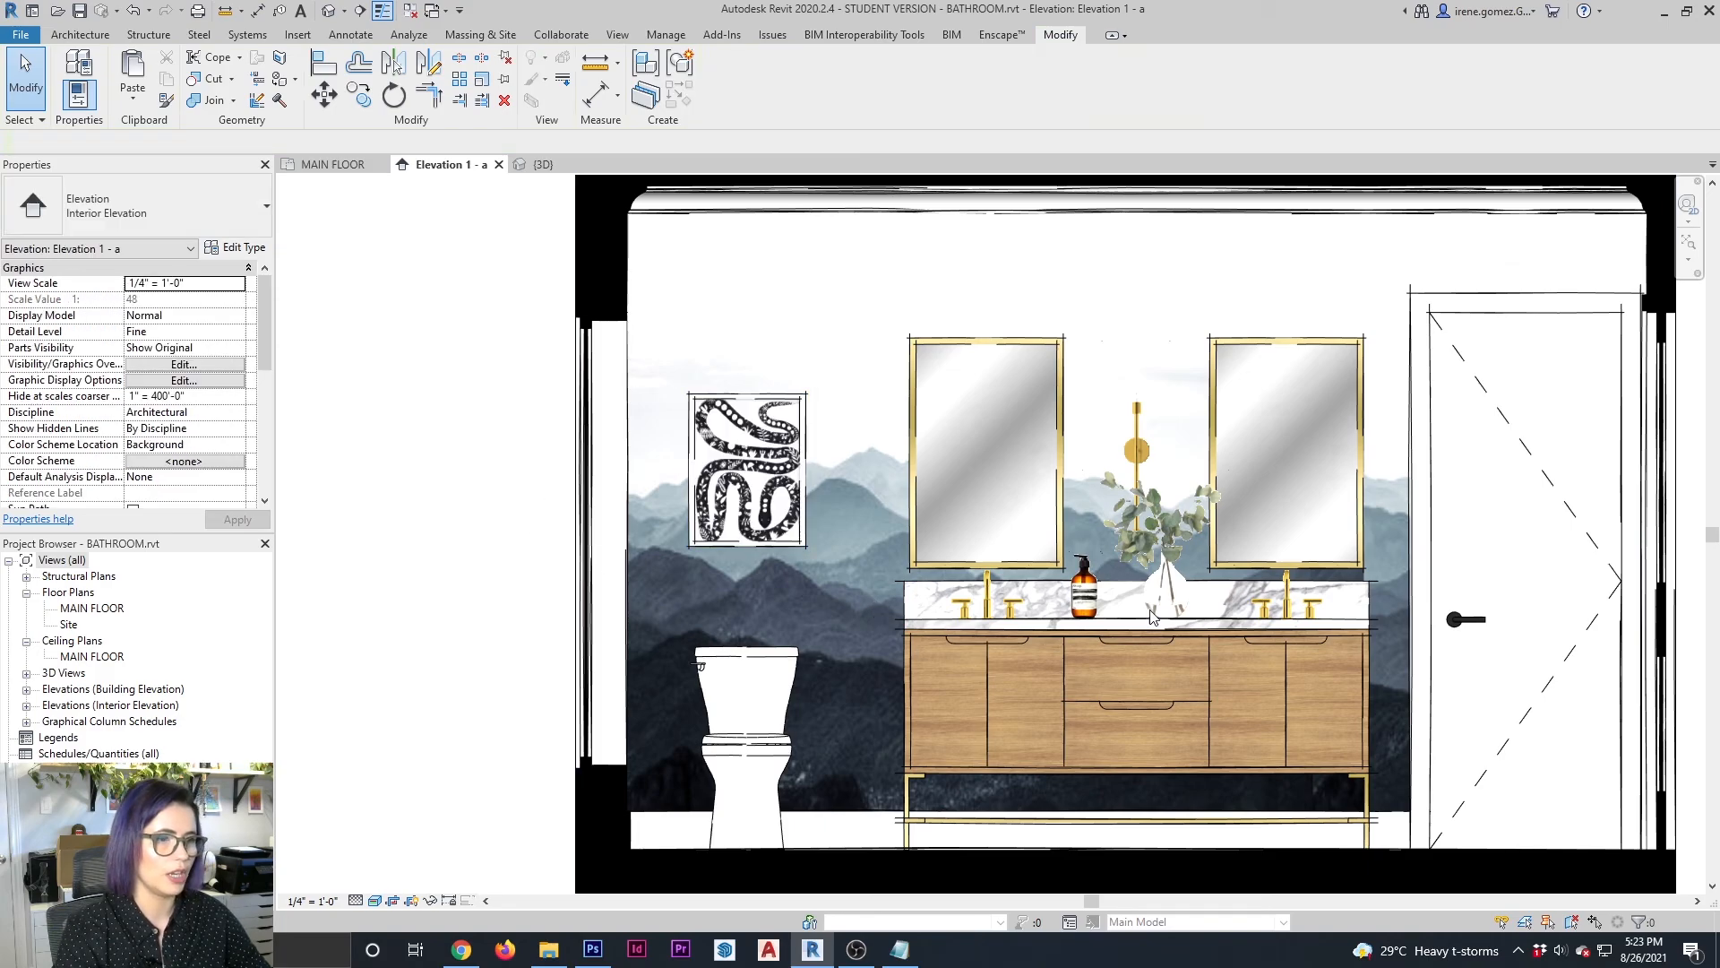
pyautogui.moveTo(1158, 615); pyautogui.dragTo(986, 579, button='middle')
pyautogui.scroll(-1, 986, 580)
pyautogui.moveTo(1406, 354)
pyautogui.mouseDown(button='middle')
pyautogui.moveTo(1369, 389)
pyautogui.moveTo(1386, 372)
pyautogui.mouseUp(button='middle')
pyautogui.moveTo(1631, 398); pyautogui.dragTo(1635, 407, button='middle')
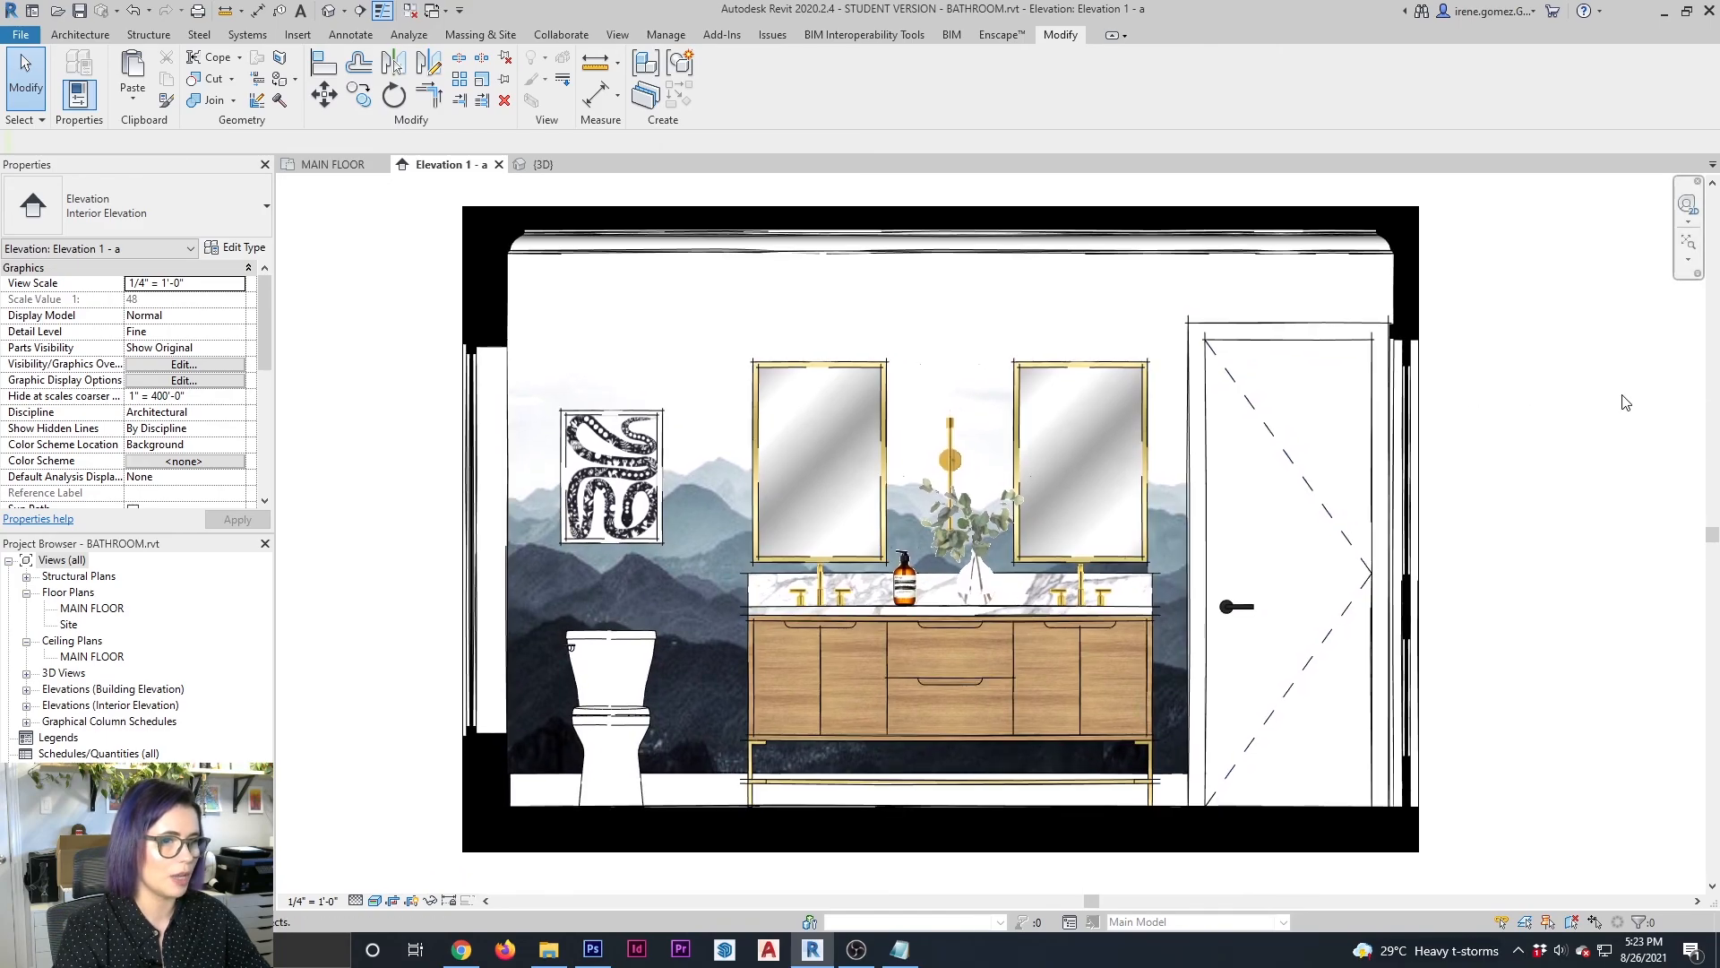